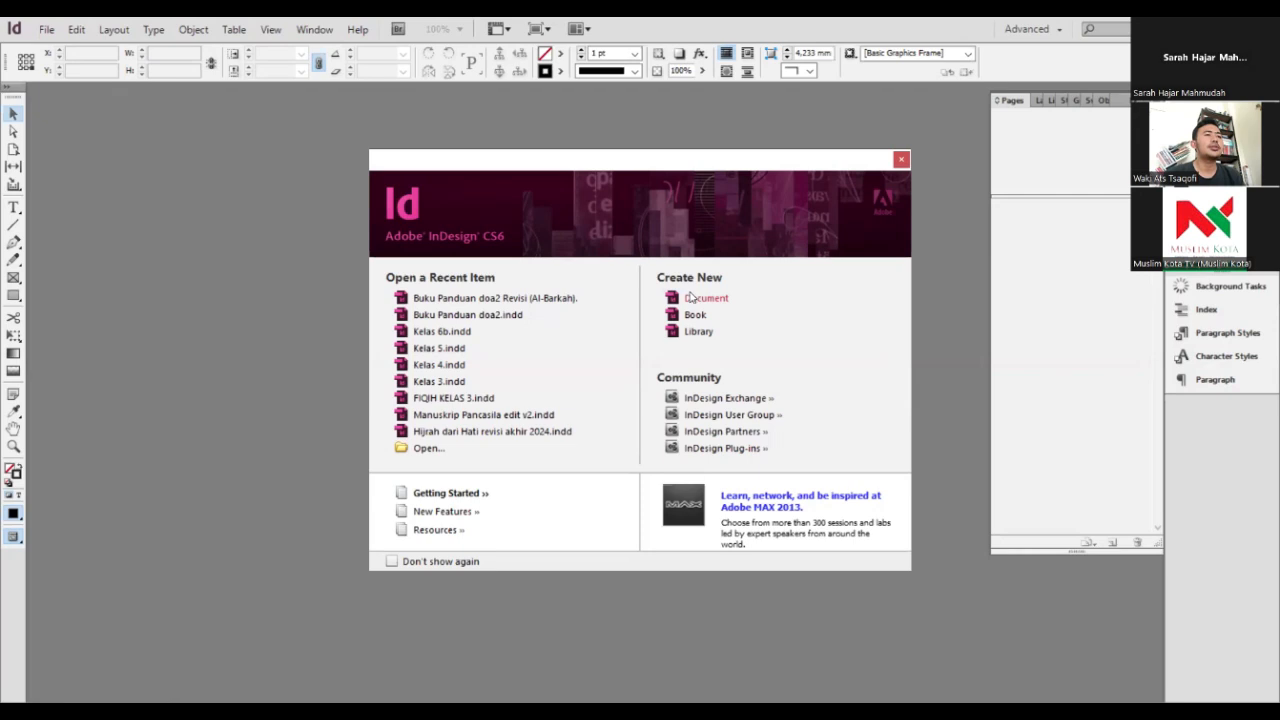
# Start a new document based on the [Default] preset, comparing the Buku A5 Jajal and Layout A5 jajal presets first
pyautogui.click(693, 298)
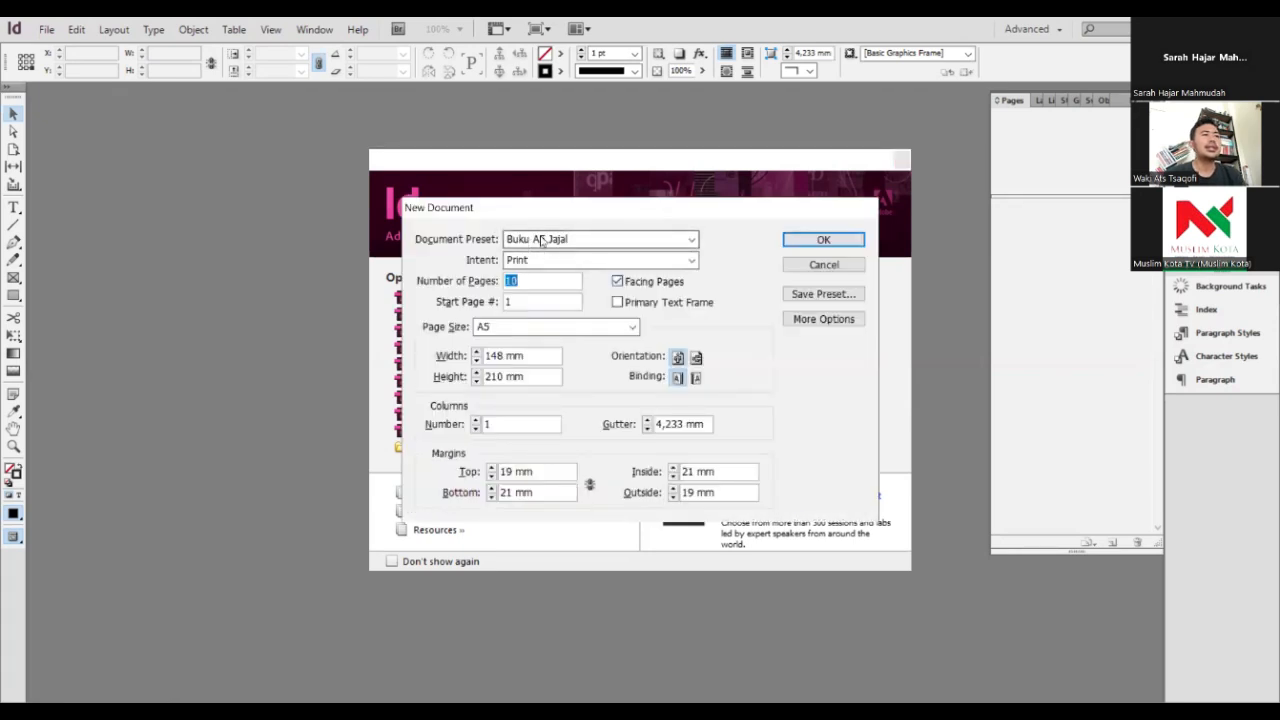
pyautogui.click(598, 241)
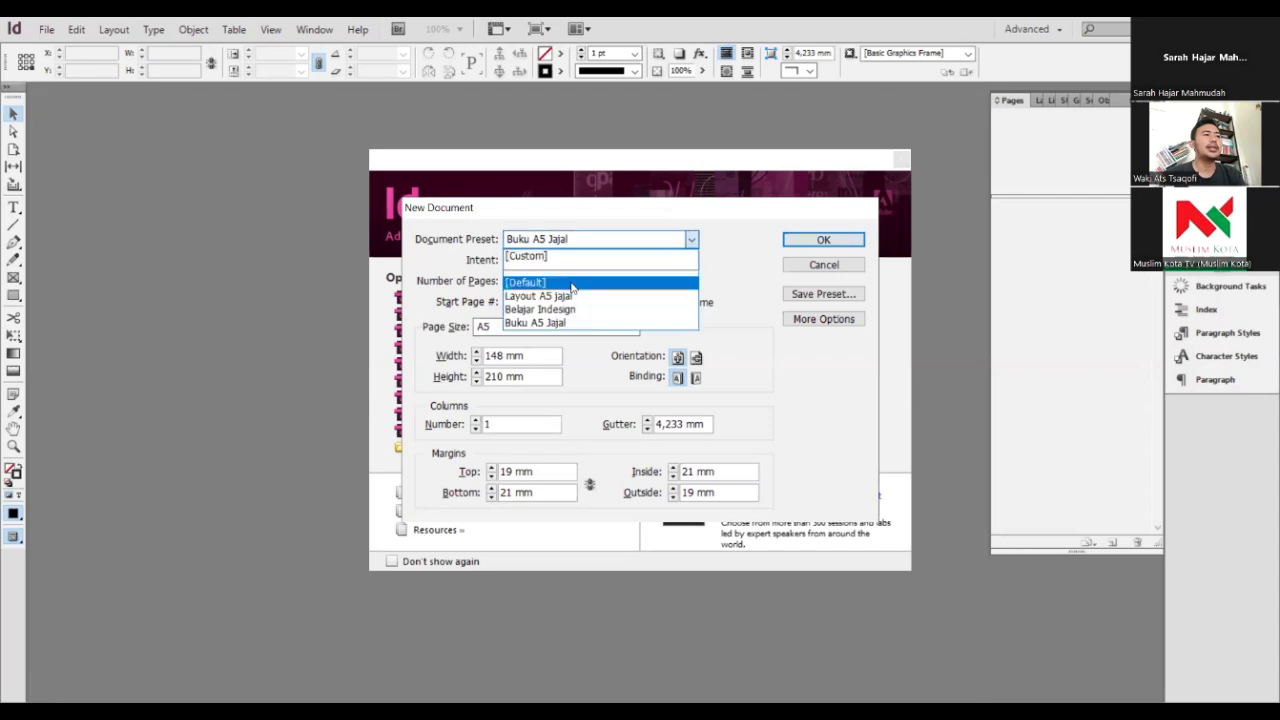
pyautogui.click(571, 284)
pyautogui.click(598, 242)
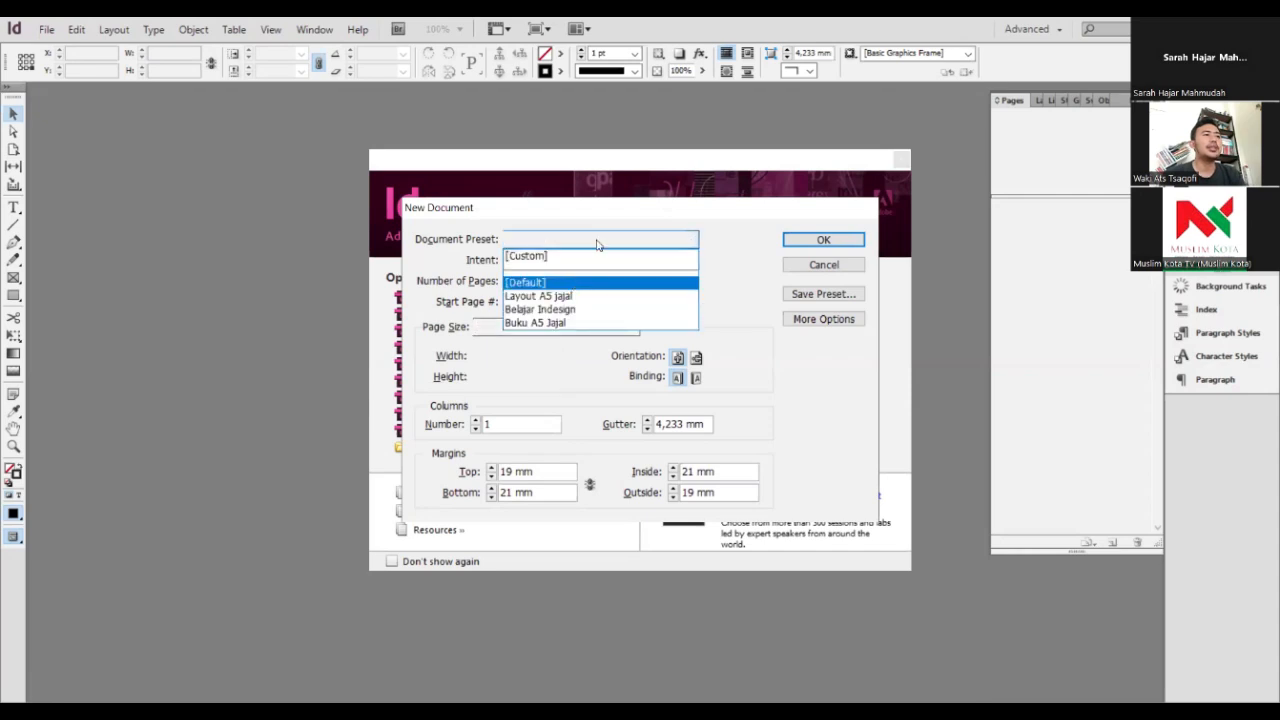
pyautogui.click(571, 323)
pyautogui.click(600, 249)
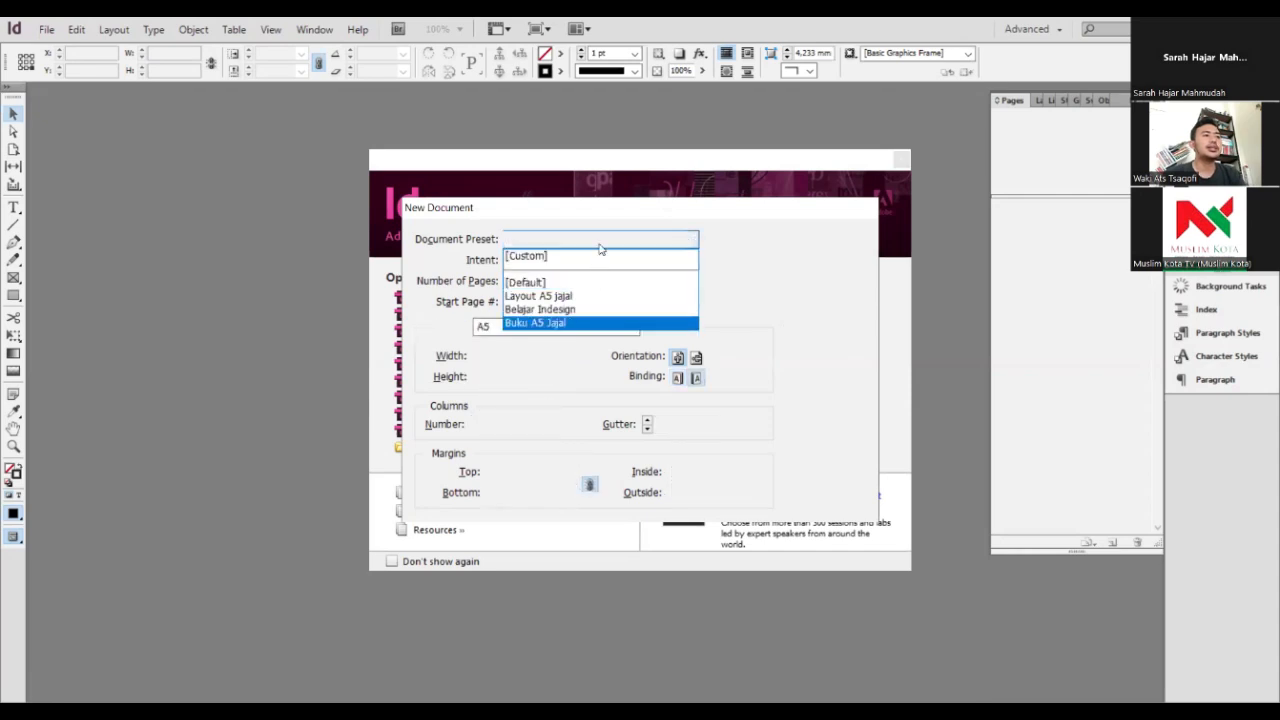
pyautogui.click(601, 249)
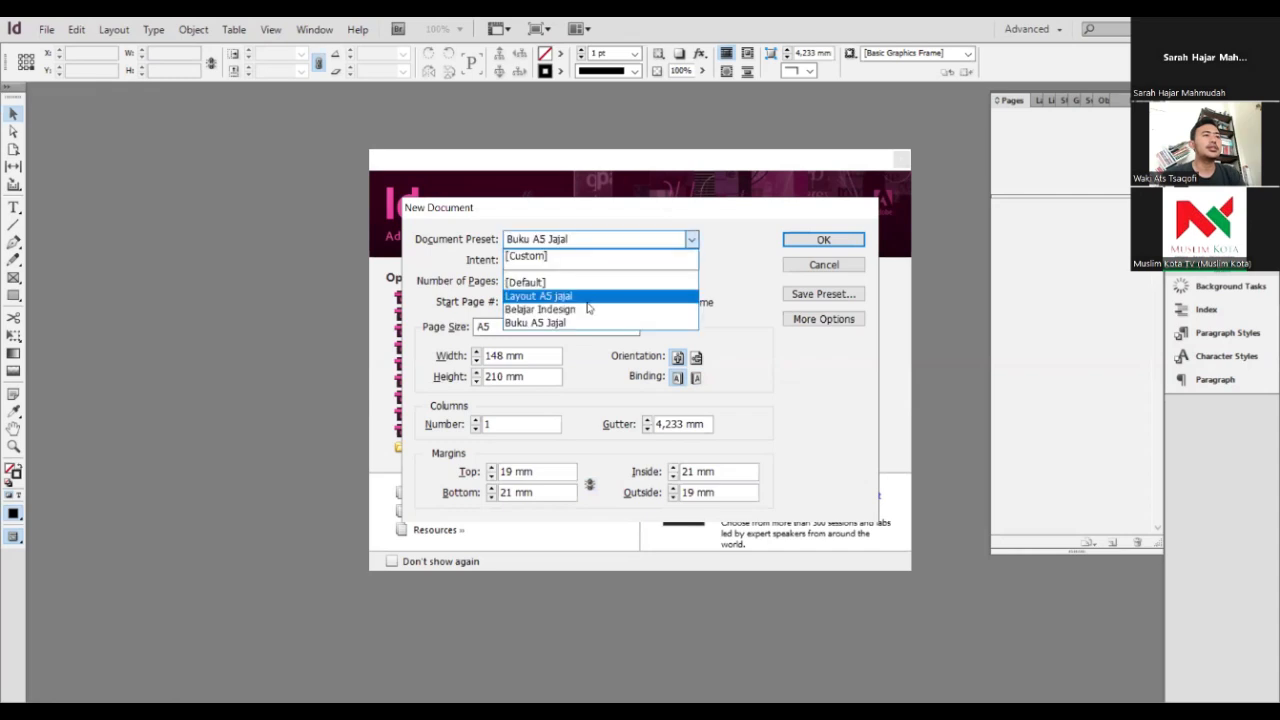
pyautogui.click(589, 297)
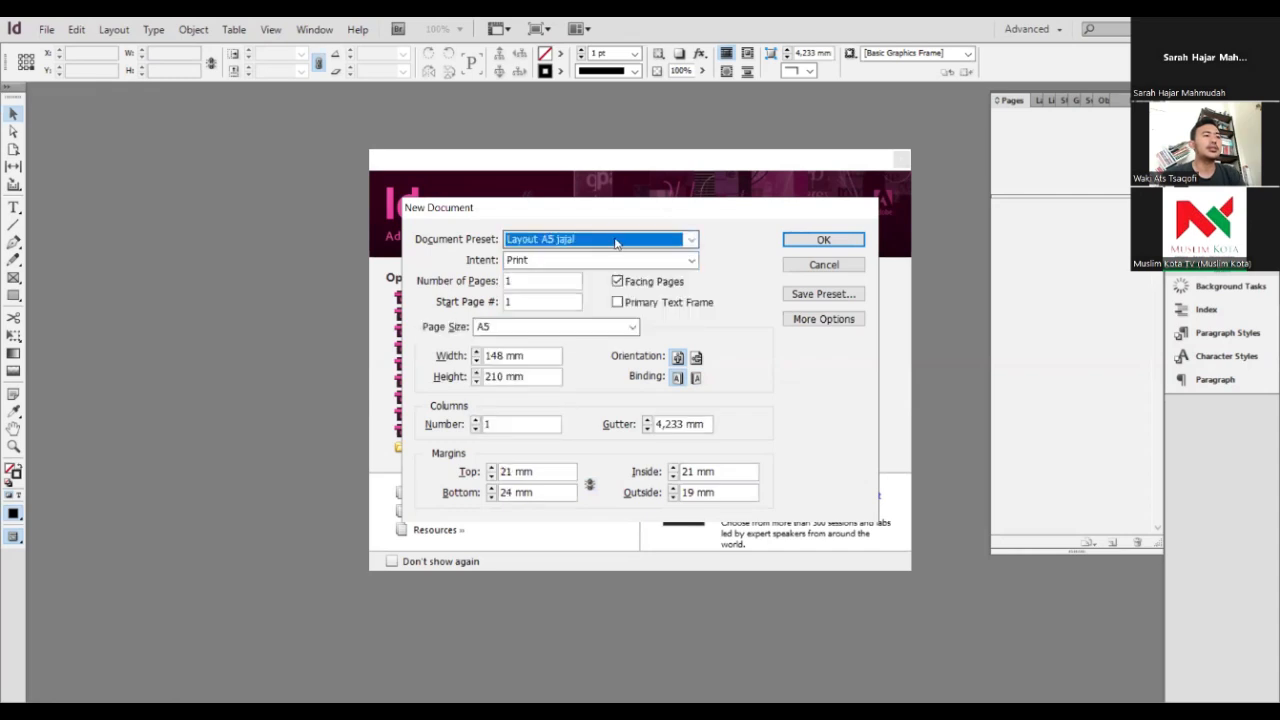
pyautogui.click(617, 241)
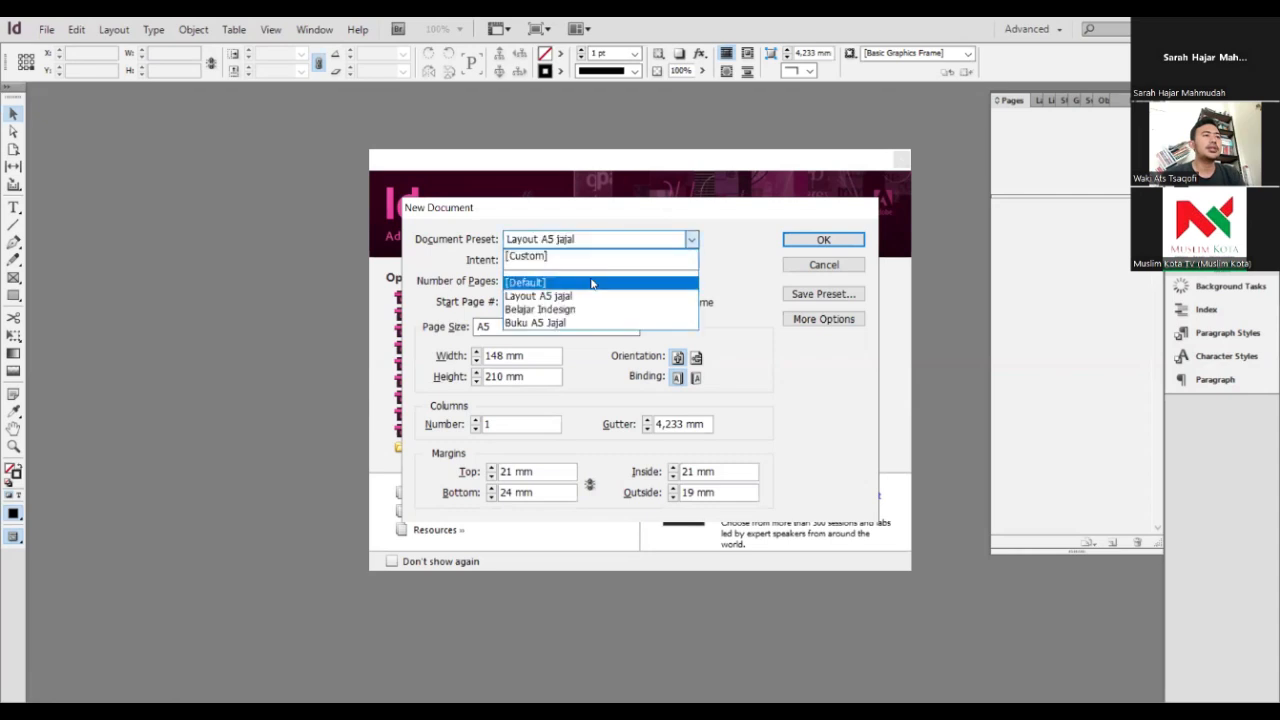
pyautogui.click(591, 284)
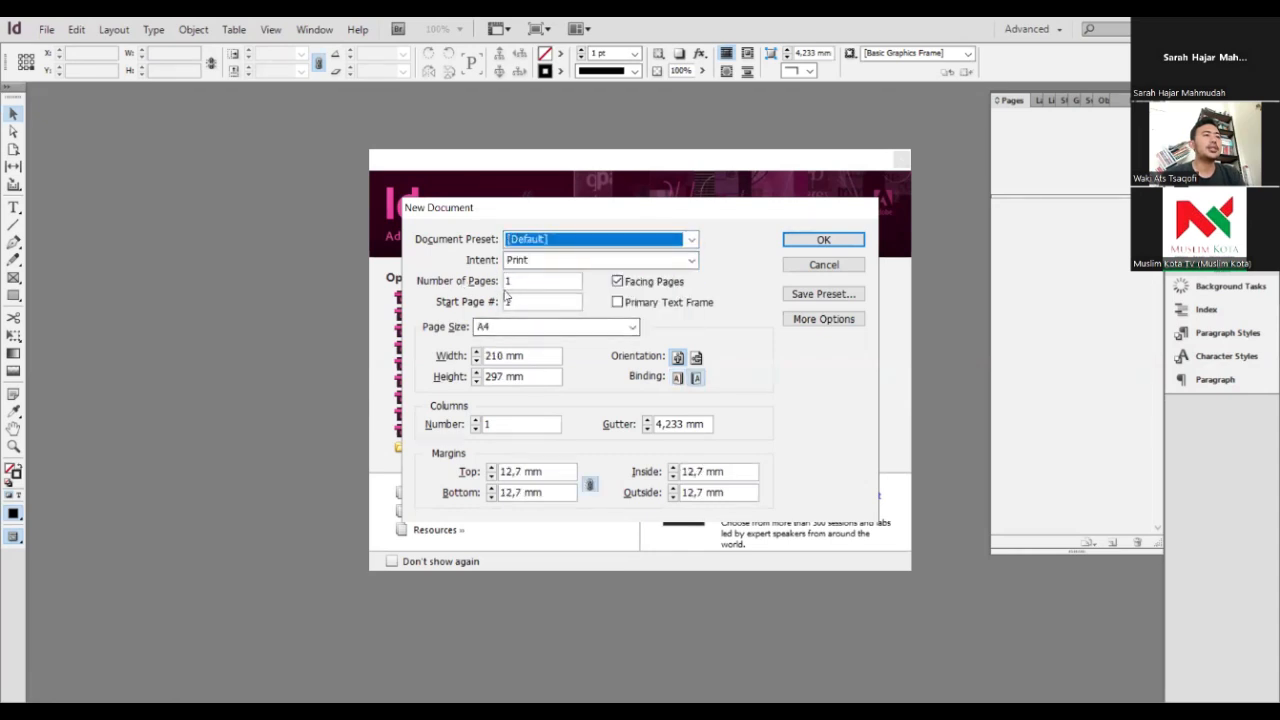
# Set the new document to 10 pages at A5 size with left-to-right binding
pyautogui.click(524, 284)
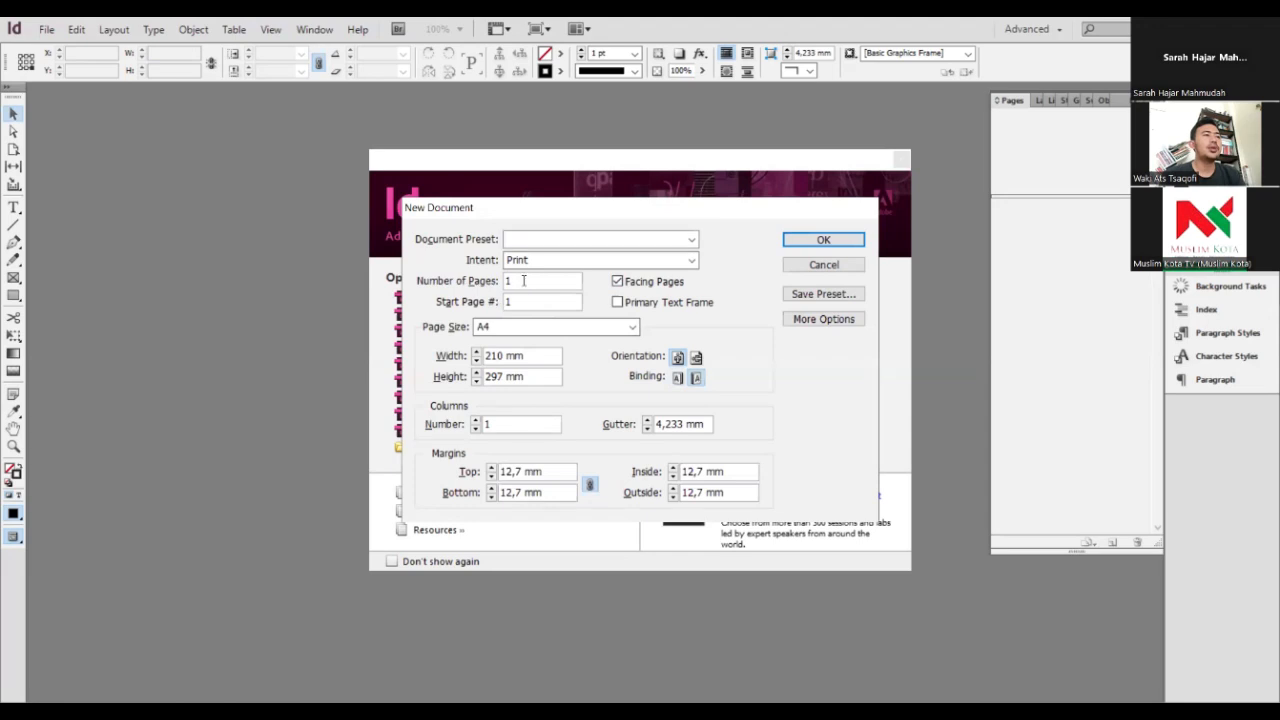
pyautogui.write('0')
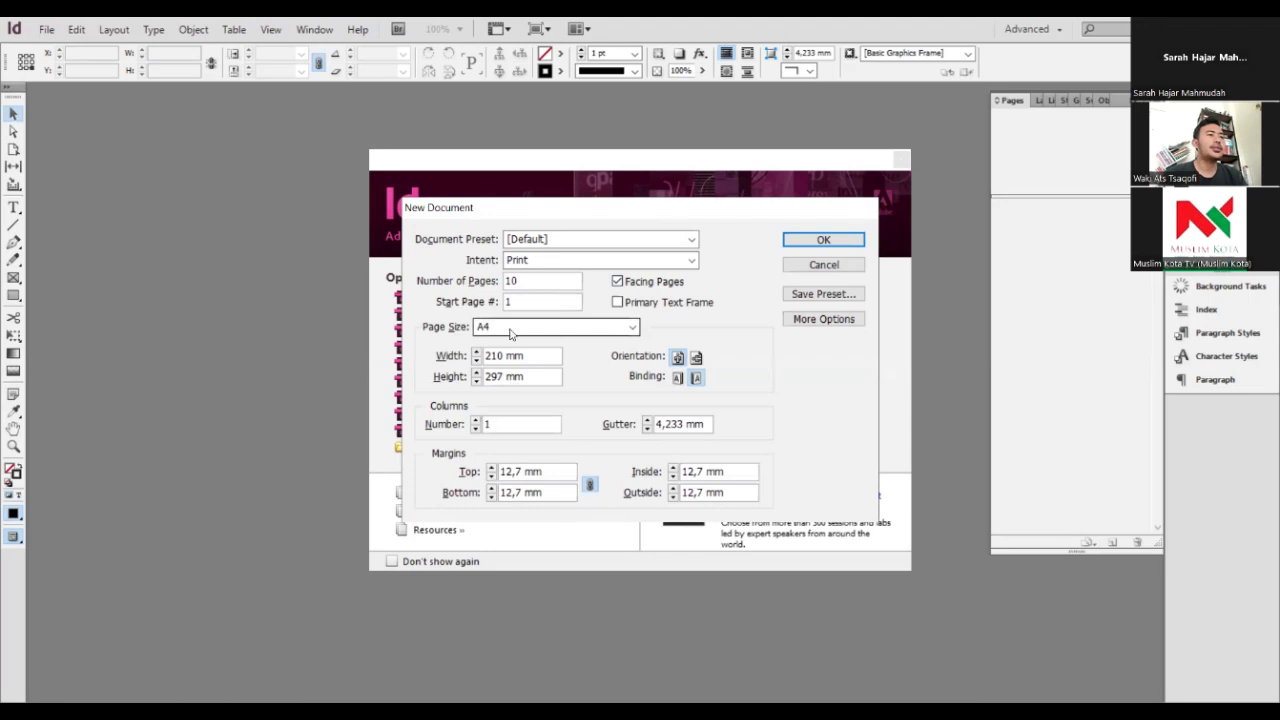
pyautogui.click(510, 333)
pyautogui.click(516, 451)
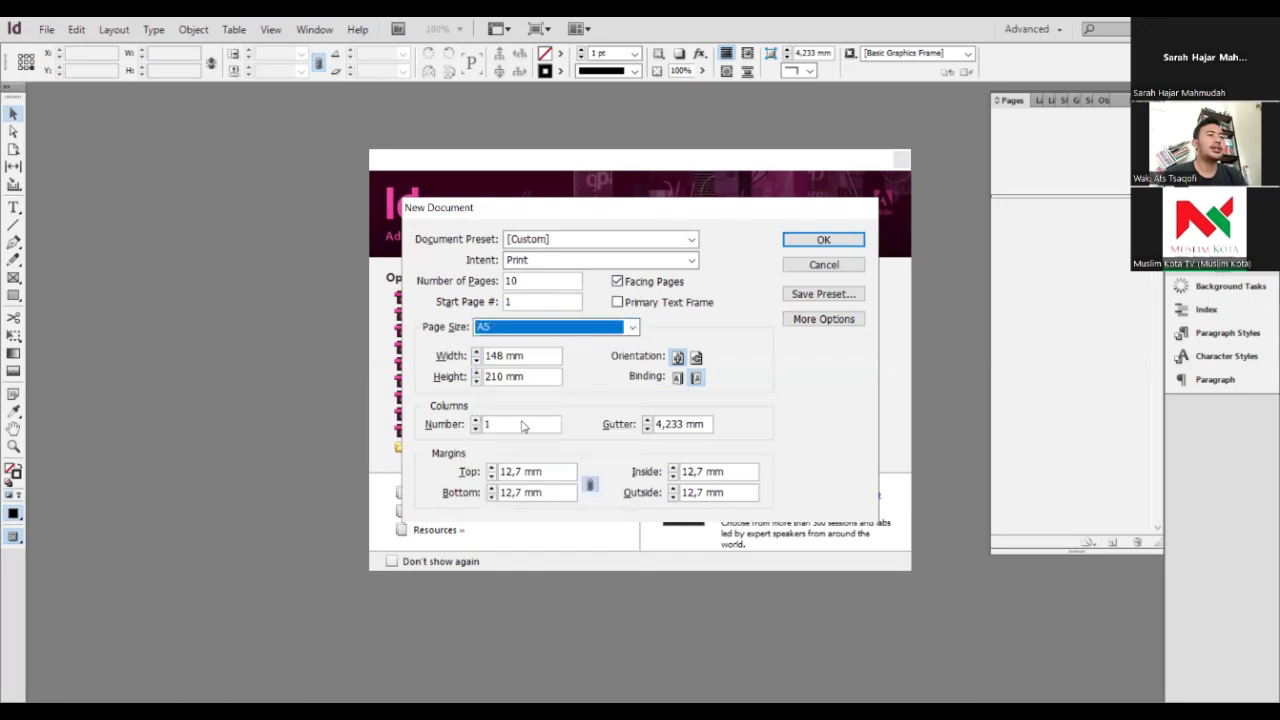
pyautogui.click(677, 381)
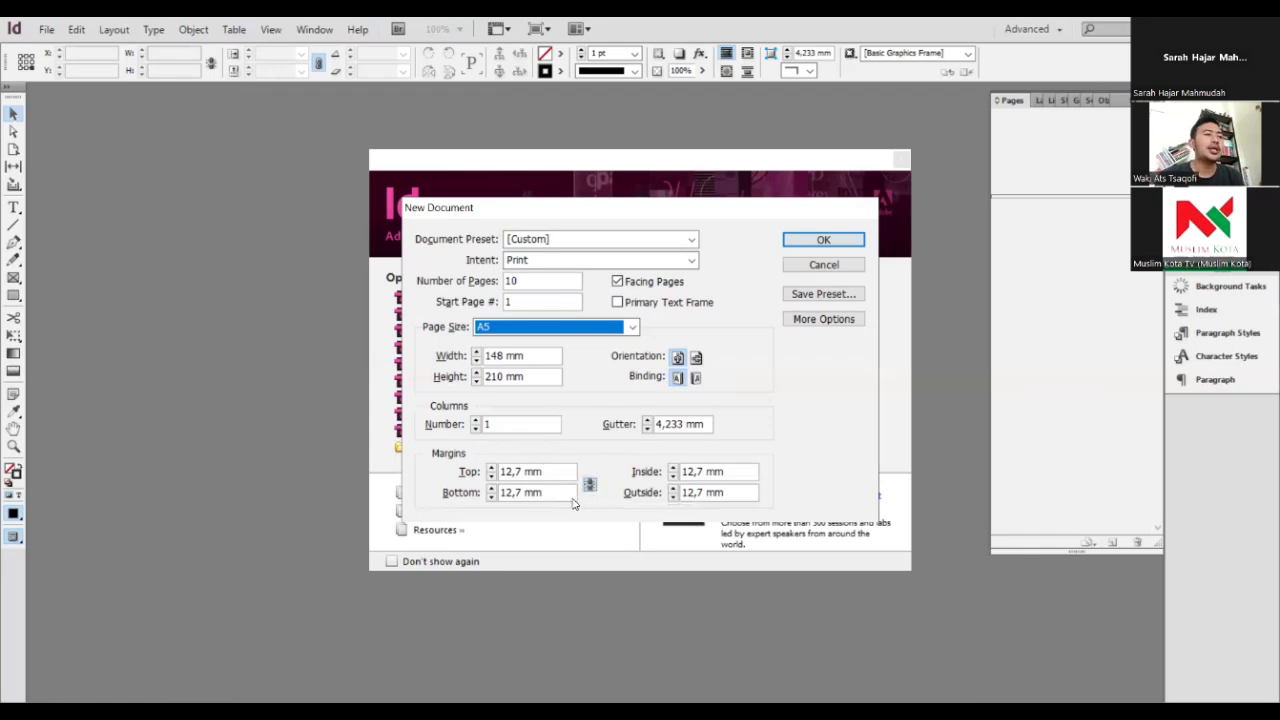
# Set unlinked margins of 20 mm top, 22 mm bottom, 21 mm inside and 19 mm outside
pyautogui.moveTo(542, 473); pyautogui.dragTo(406, 481)
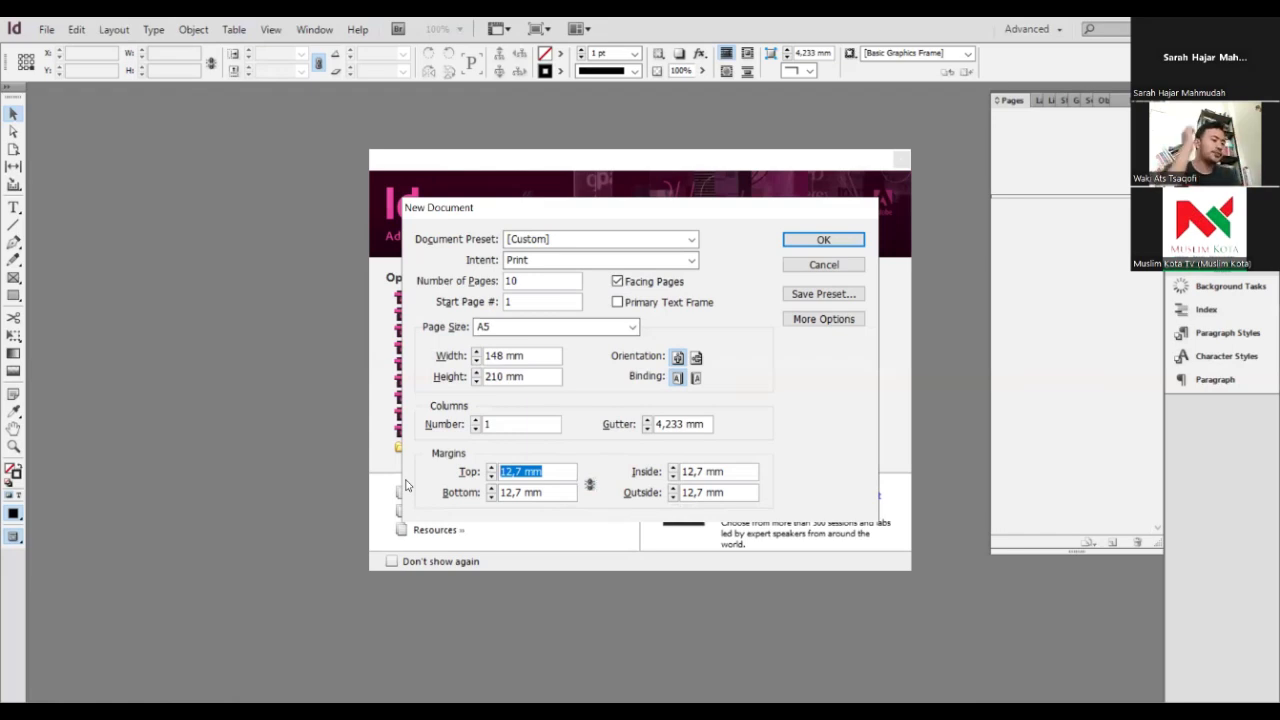
pyautogui.write('19')
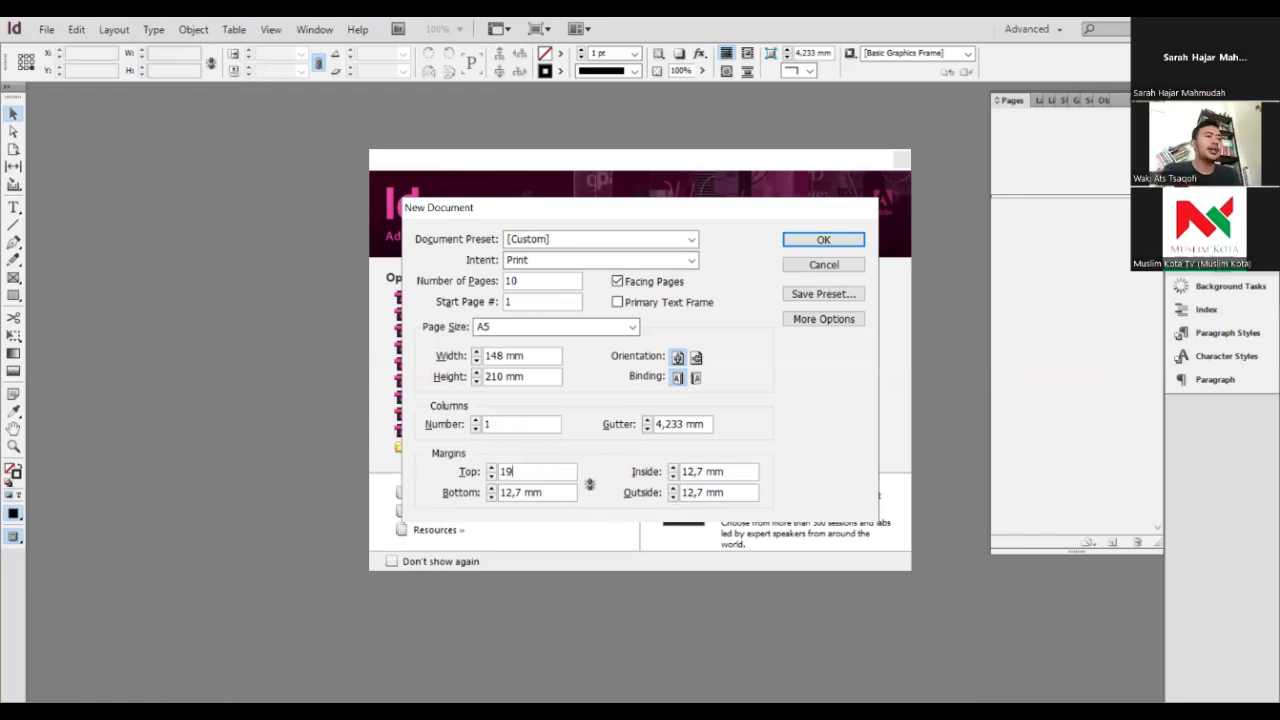
pyautogui.press('Tab')
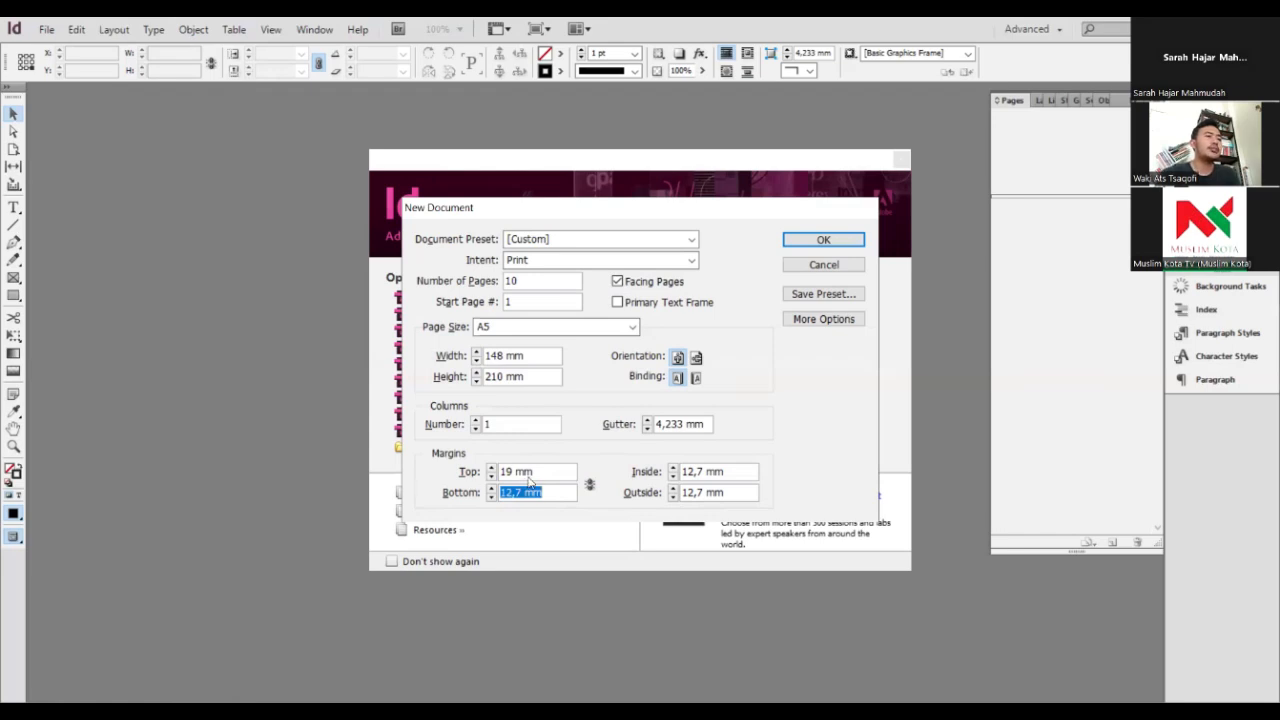
pyautogui.hotkey('shift', 'Tab')
pyautogui.write('20')
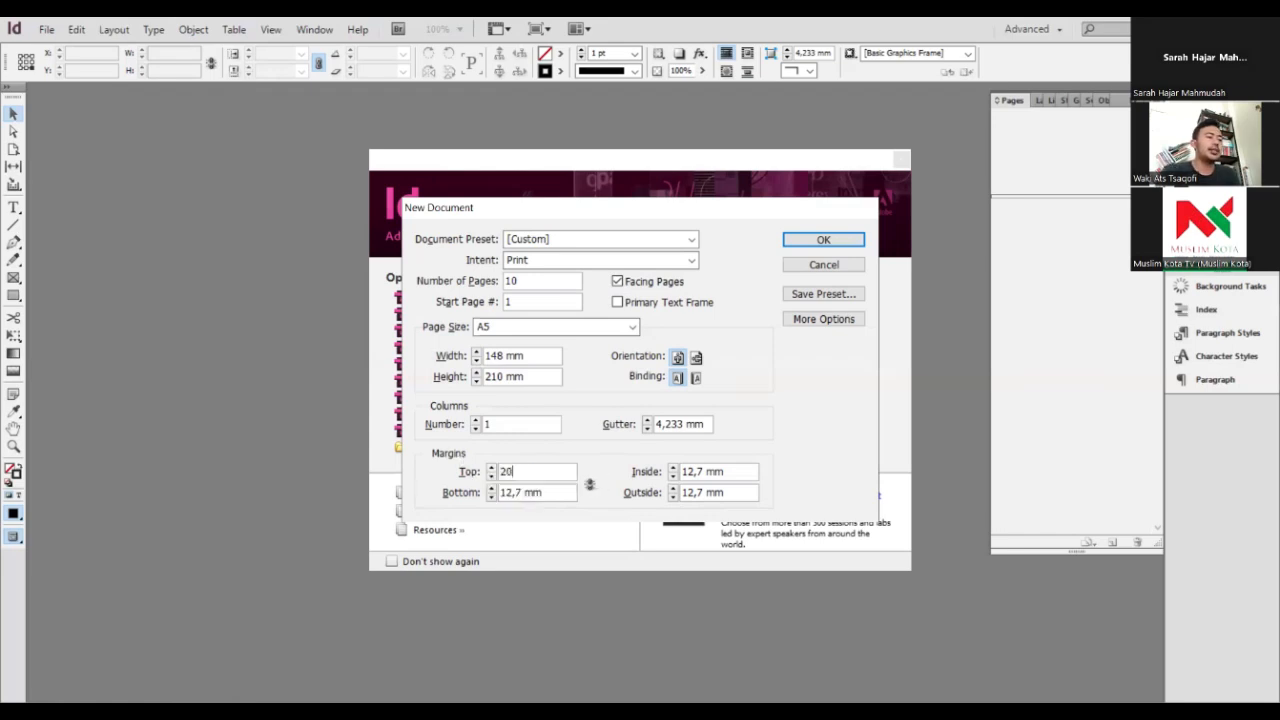
pyautogui.press('Tab')
pyautogui.write('22')
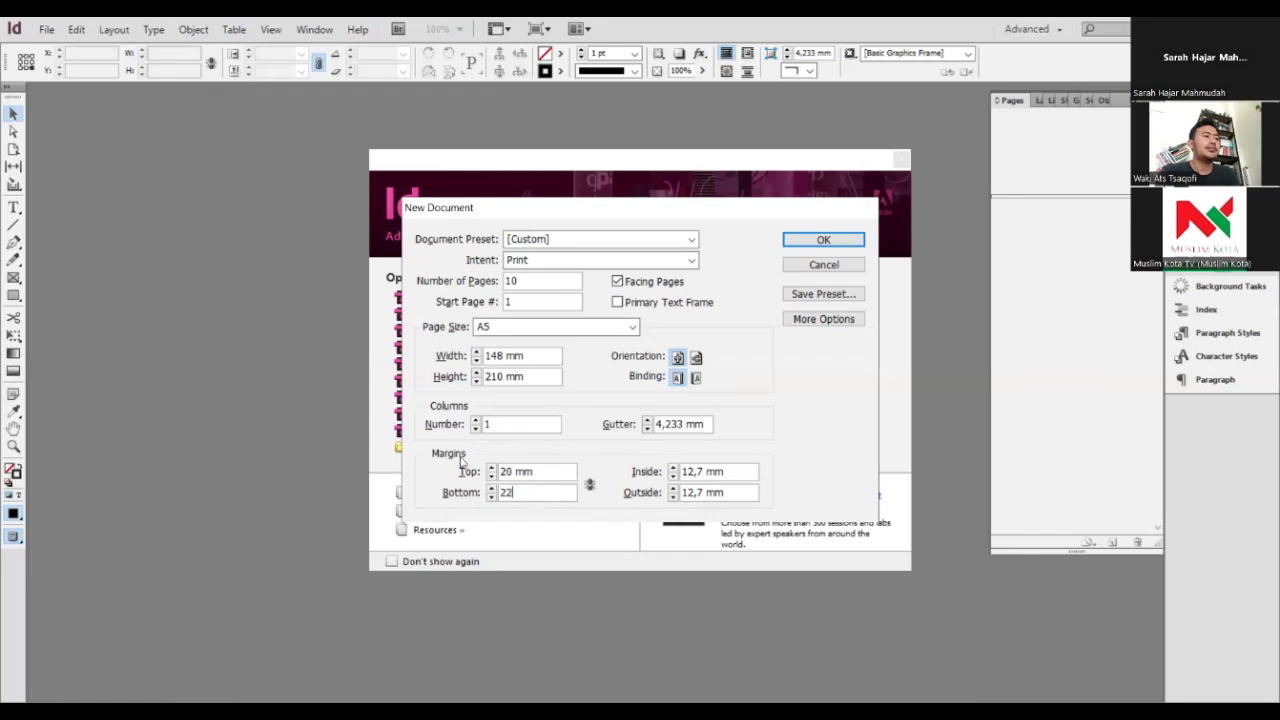
pyautogui.press('Tab')
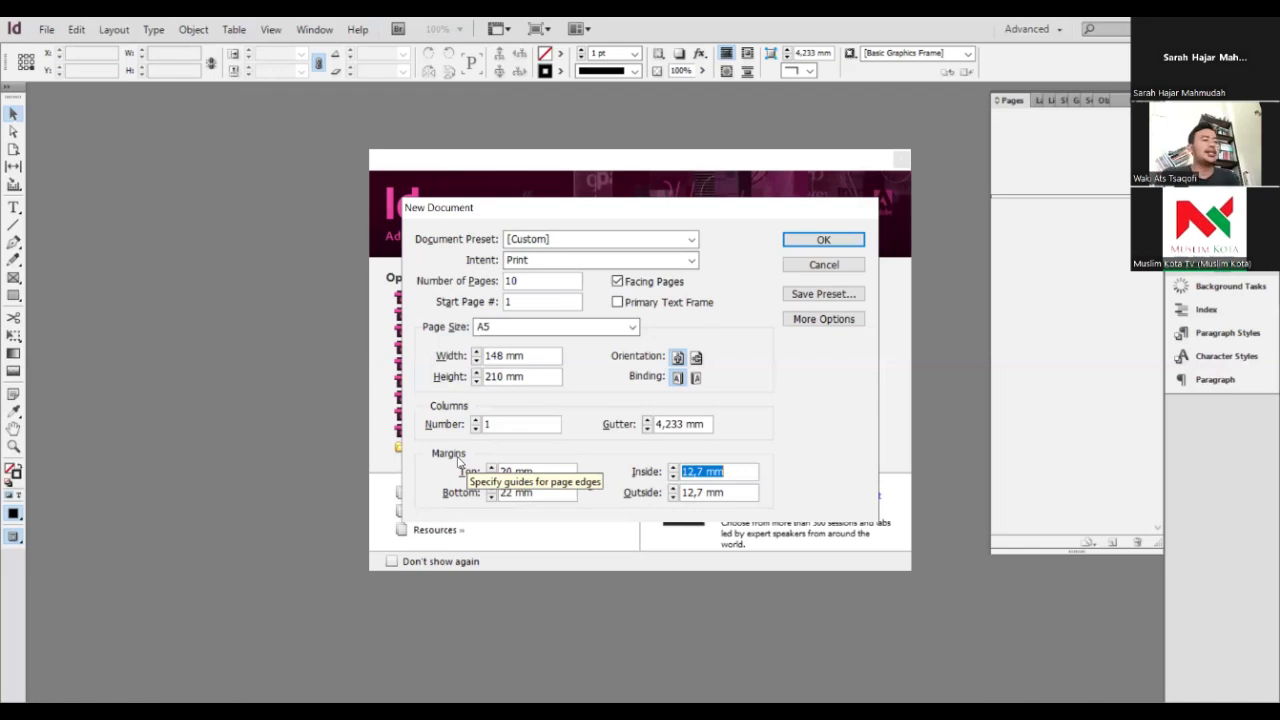
pyautogui.write('21')
pyautogui.press('Tab')
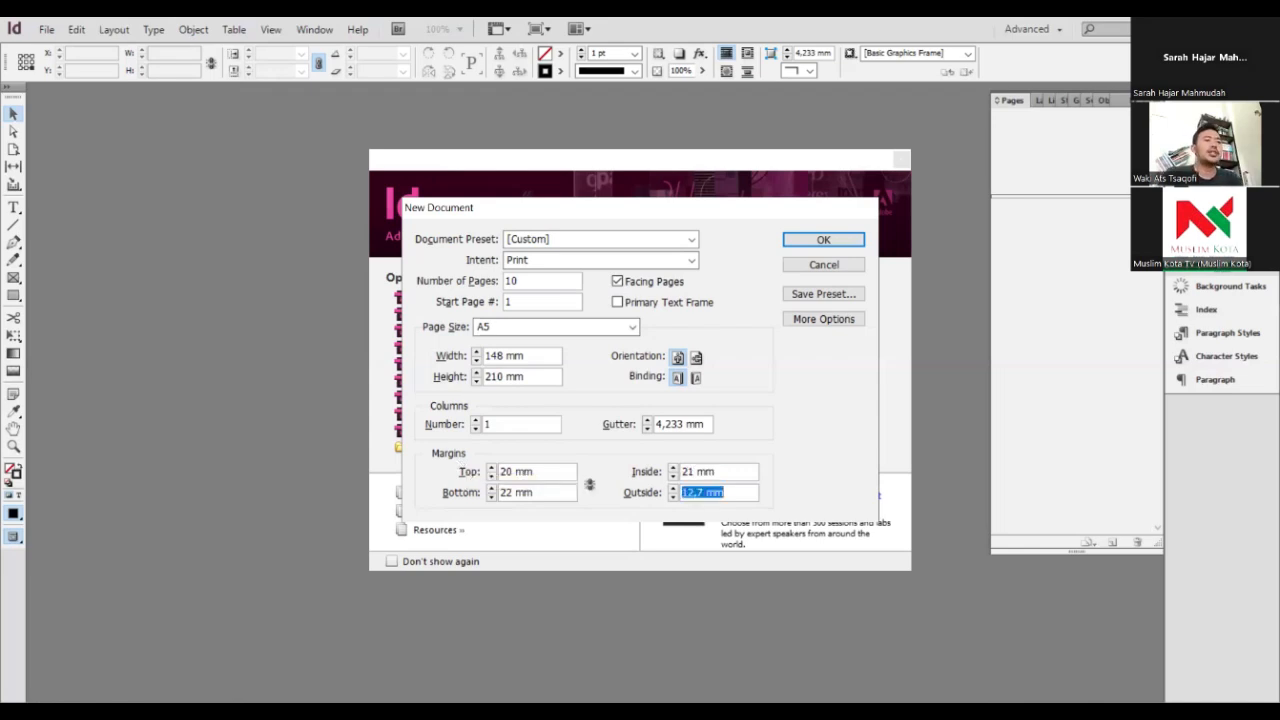
pyautogui.write('19')
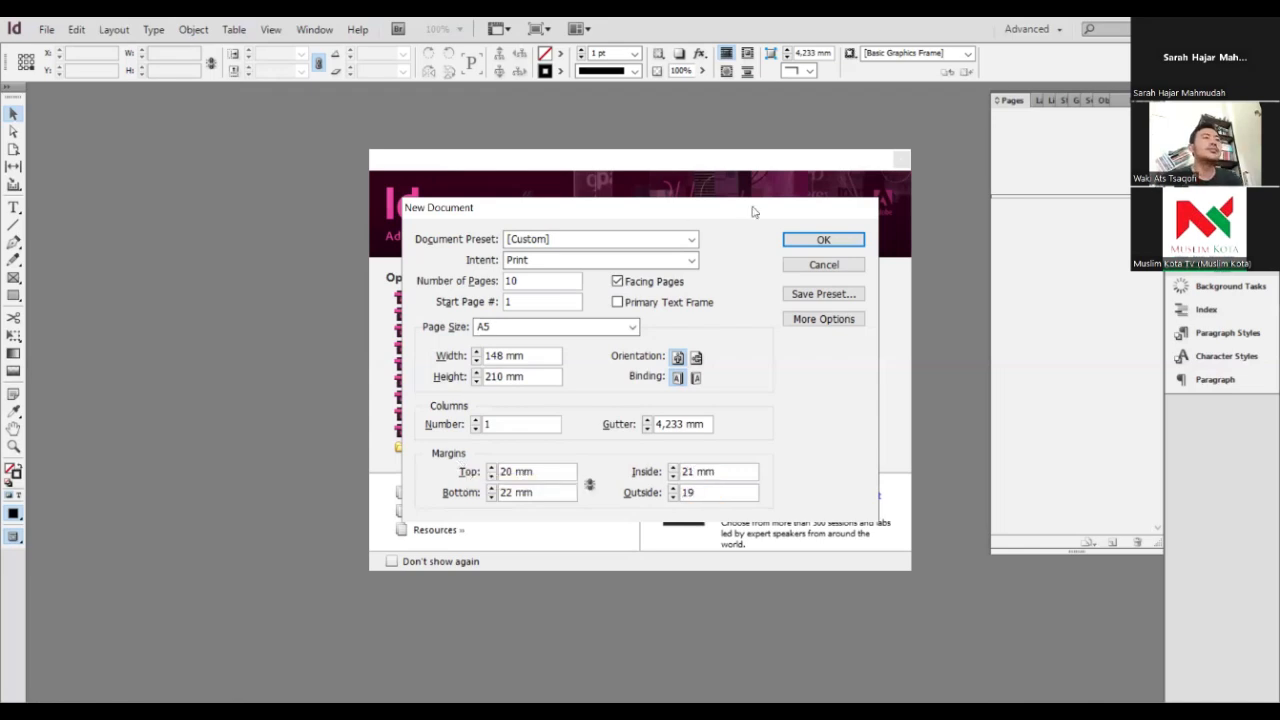
# Save the document settings as a preset named "Belajar Layout A5"
pyautogui.click(838, 294)
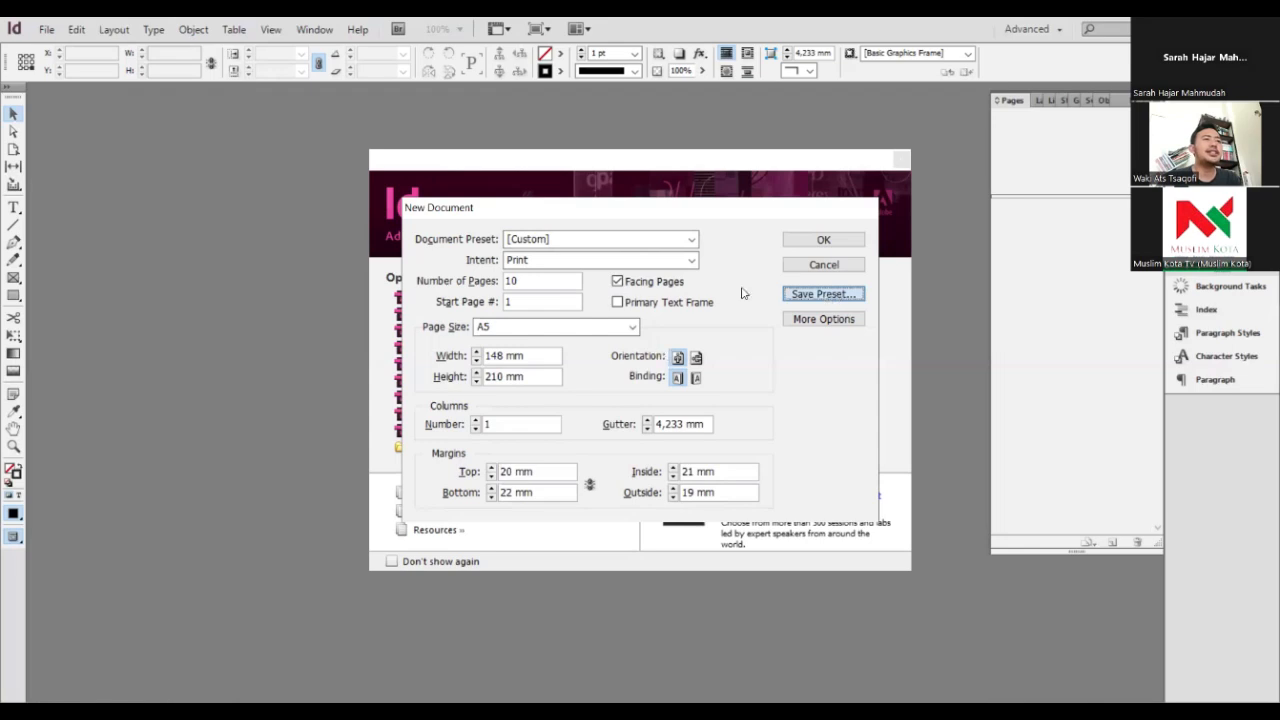
pyautogui.write('Be')
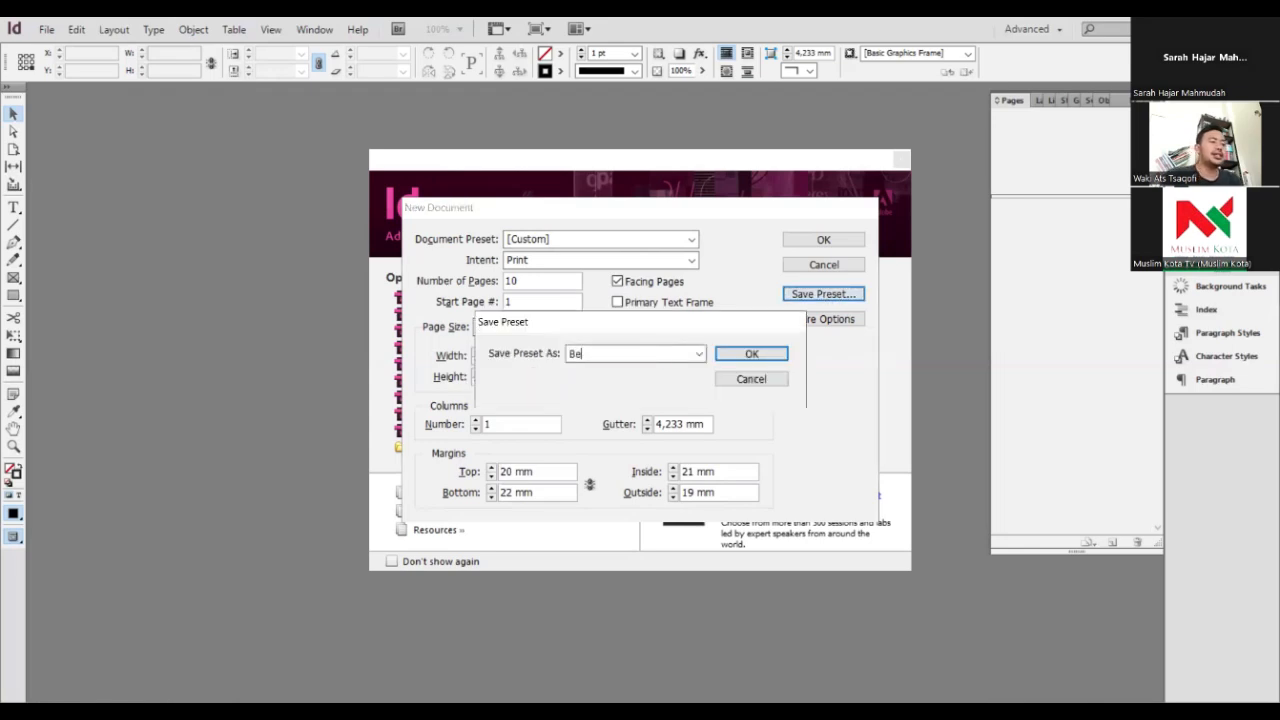
pyautogui.write('lajar Layo')
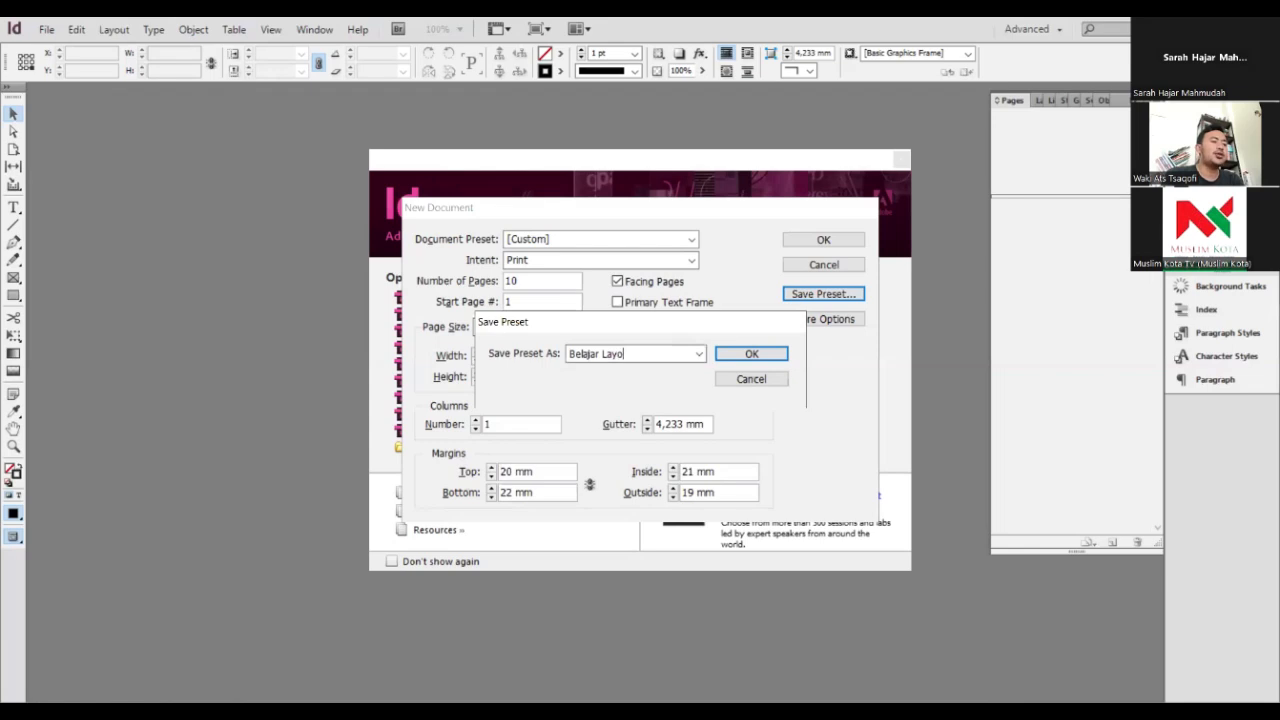
pyautogui.write('ut A')
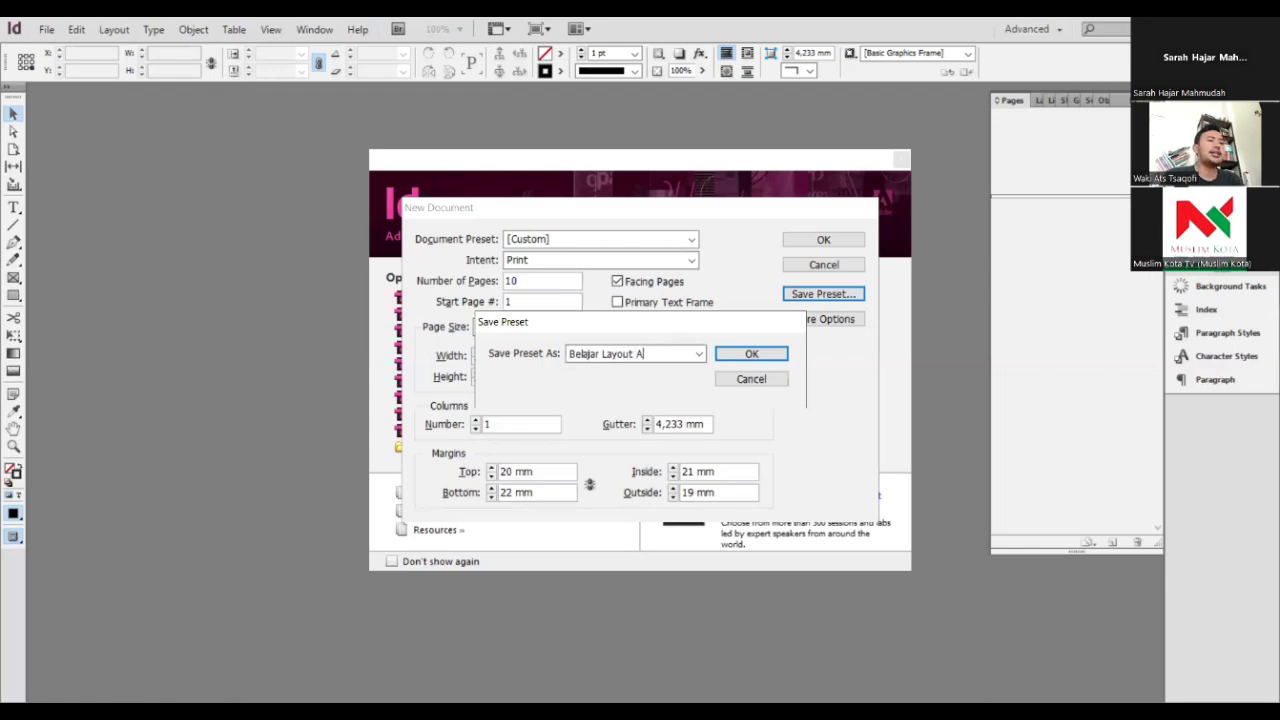
pyautogui.write('5')
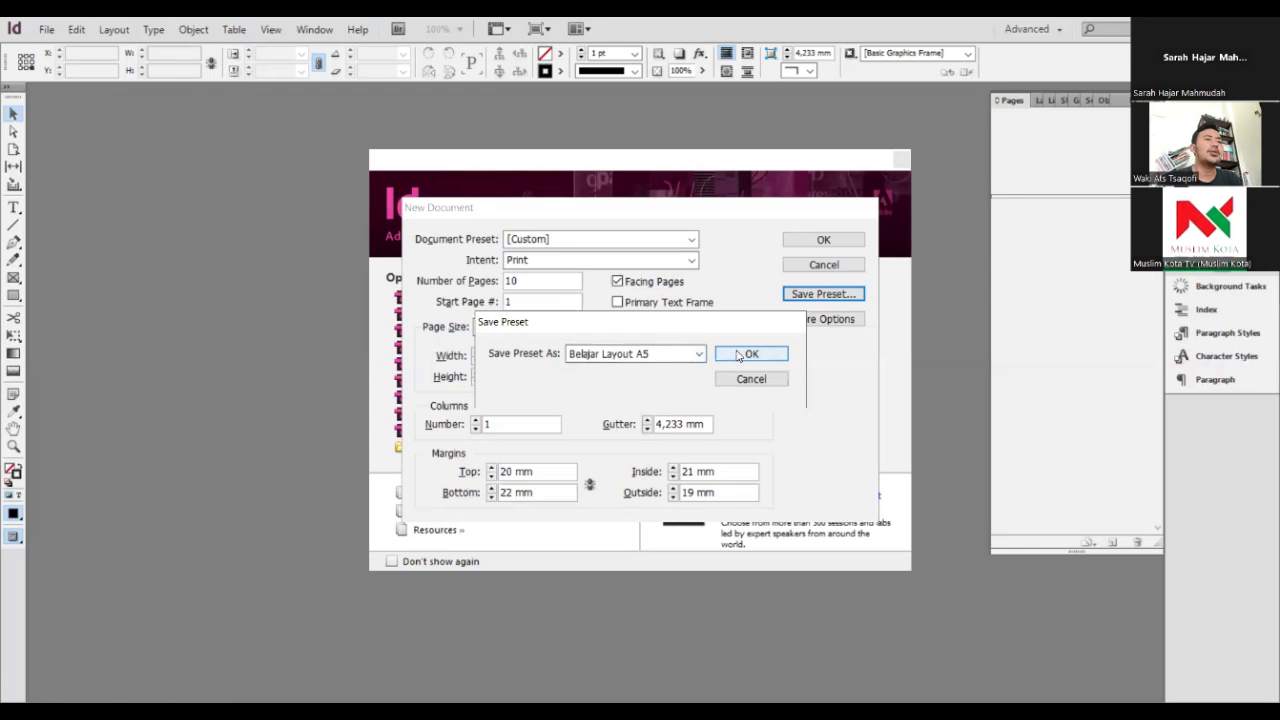
pyautogui.press('Return')
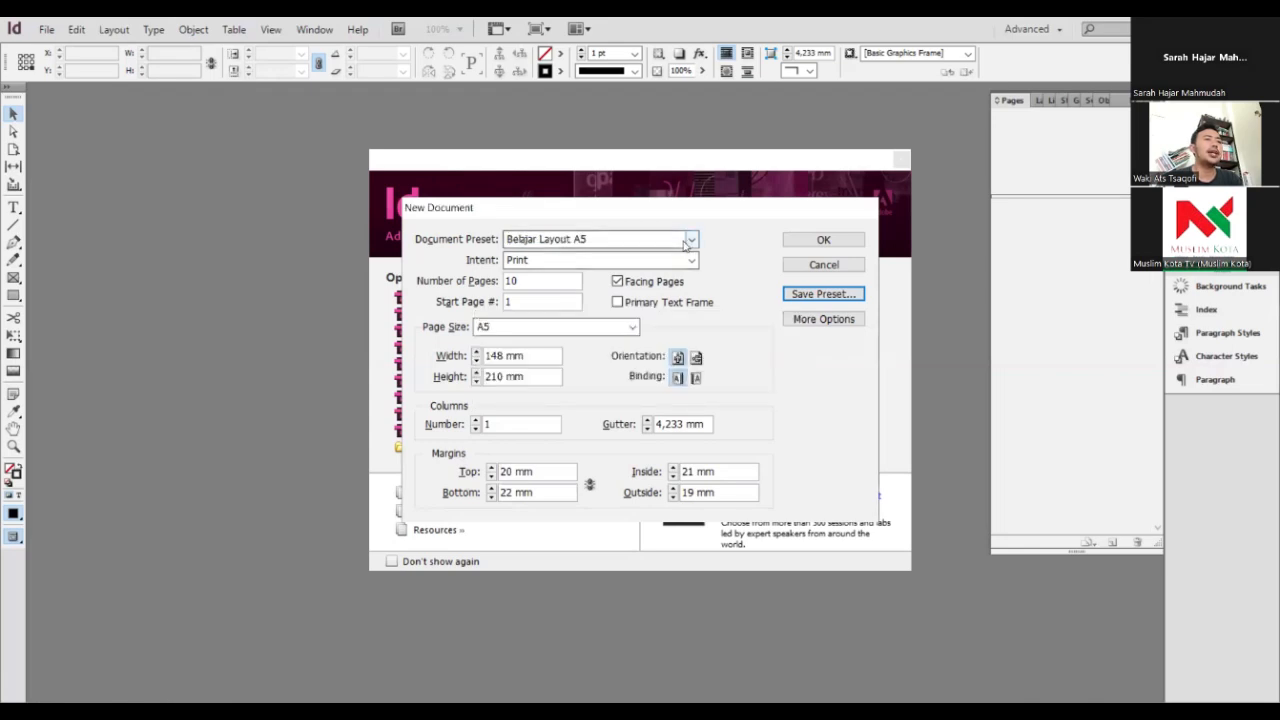
# Create the document from the saved Belajar Layout A5 preset
pyautogui.click(690, 241)
pyautogui.click(596, 282)
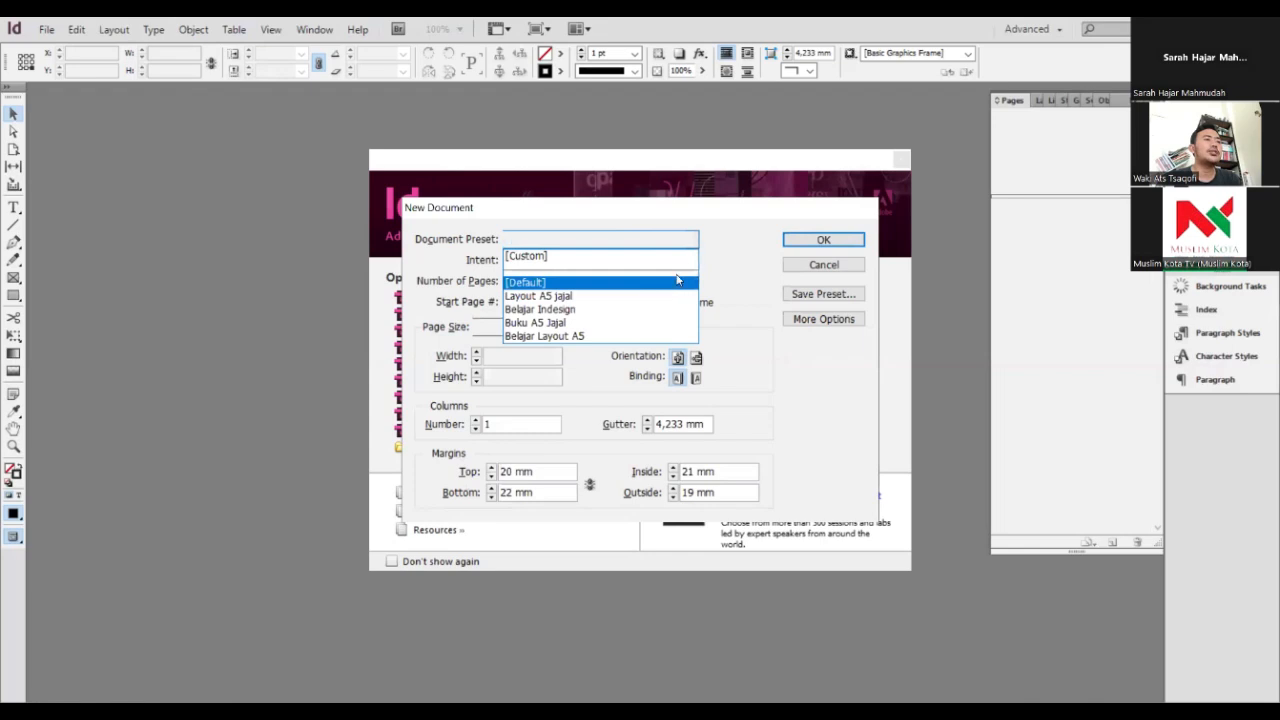
pyautogui.click(641, 336)
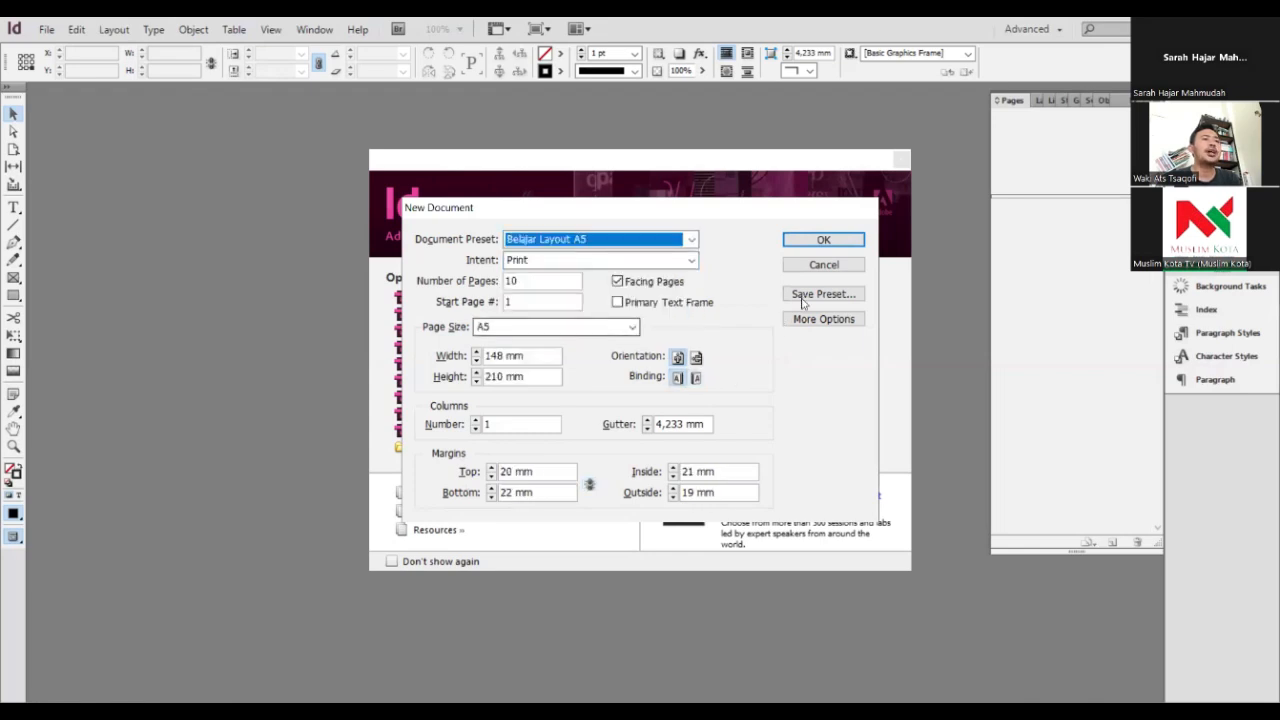
pyautogui.click(824, 240)
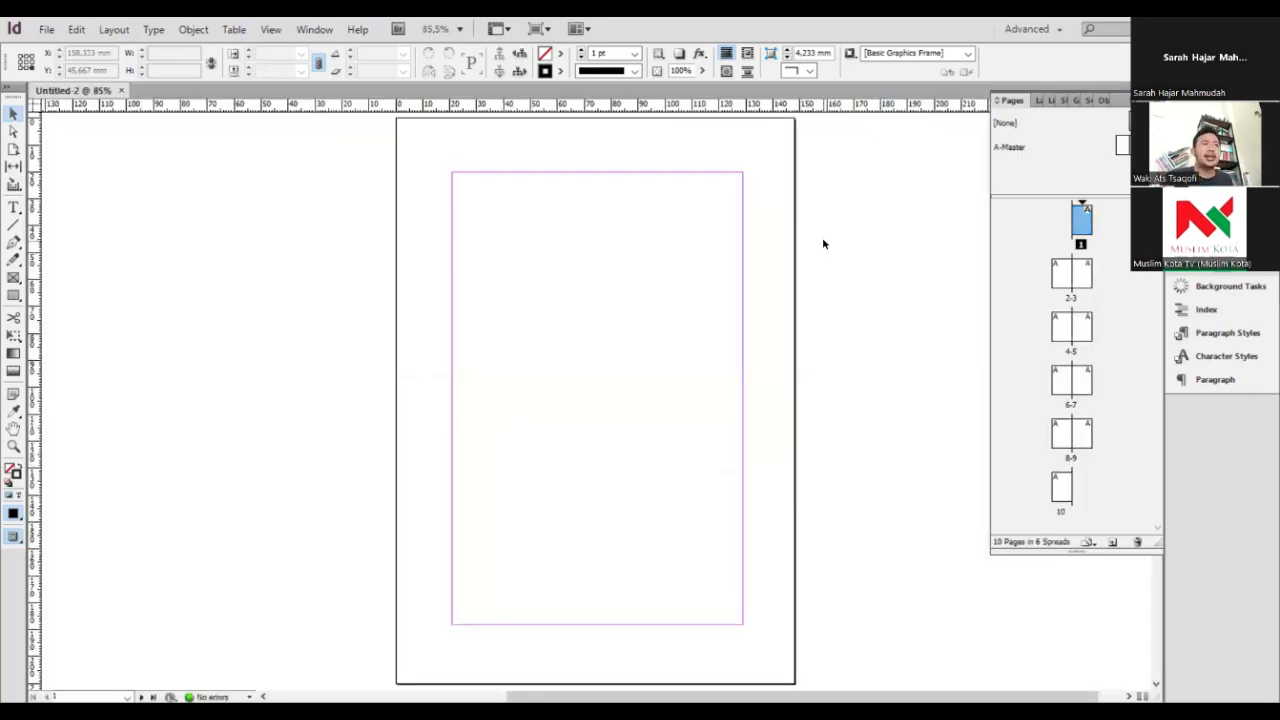
# Look over the first page and the facing-page spread below it to examine the page layout and margins
pyautogui.scroll(-5, 811, 306)
pyautogui.scroll(2, 800, 366)
pyautogui.hscroll(-3, 798, 364)
pyautogui.scroll(-3, 798, 364)
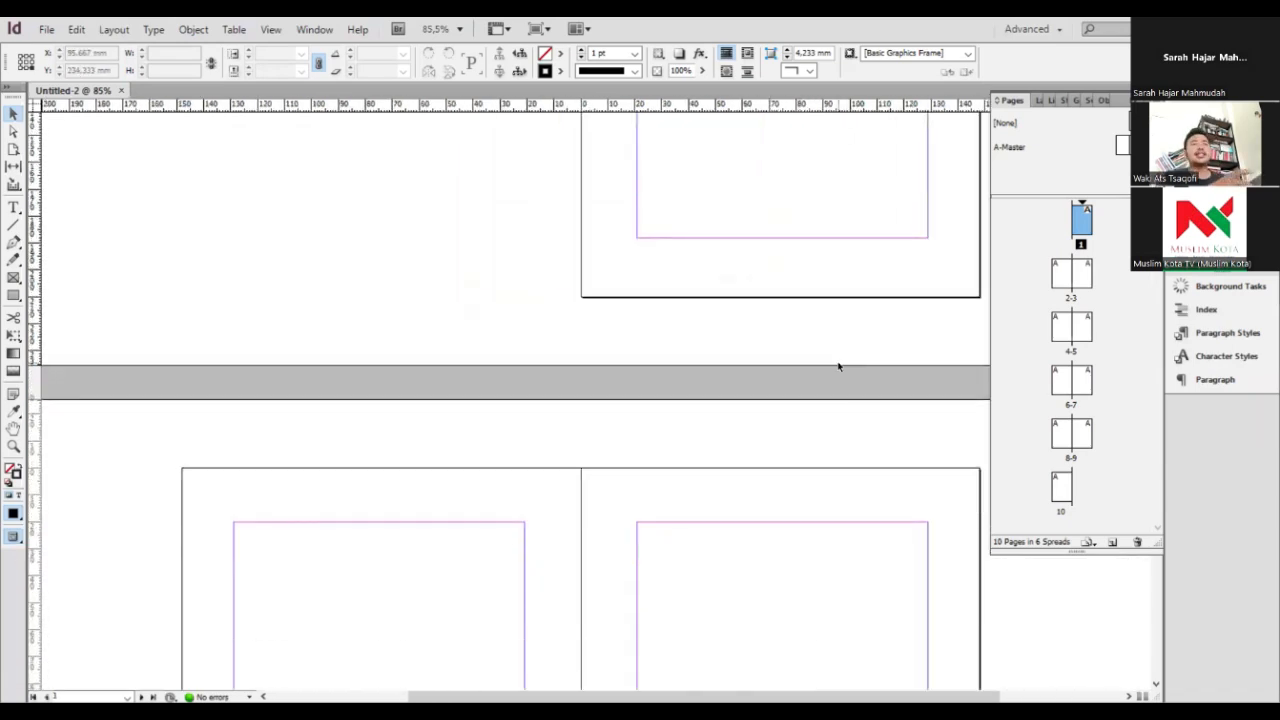
pyautogui.scroll(4, 838, 366)
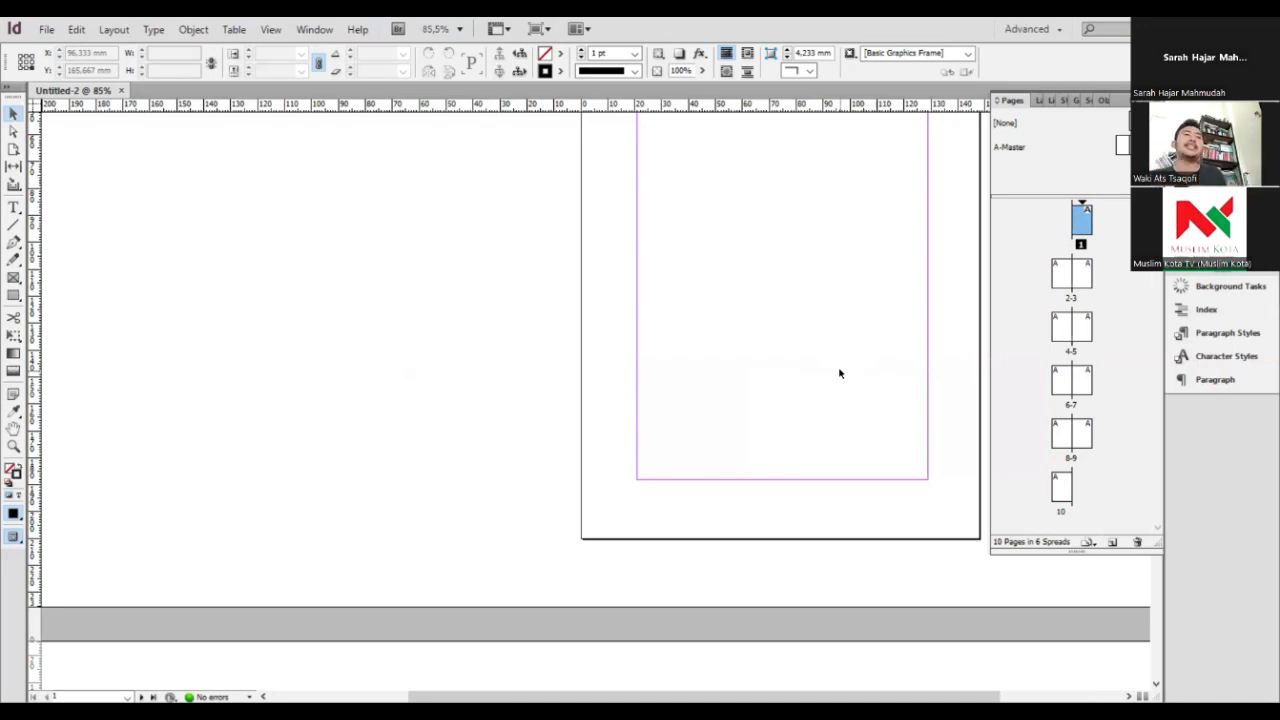
pyautogui.scroll(-4, 866, 340)
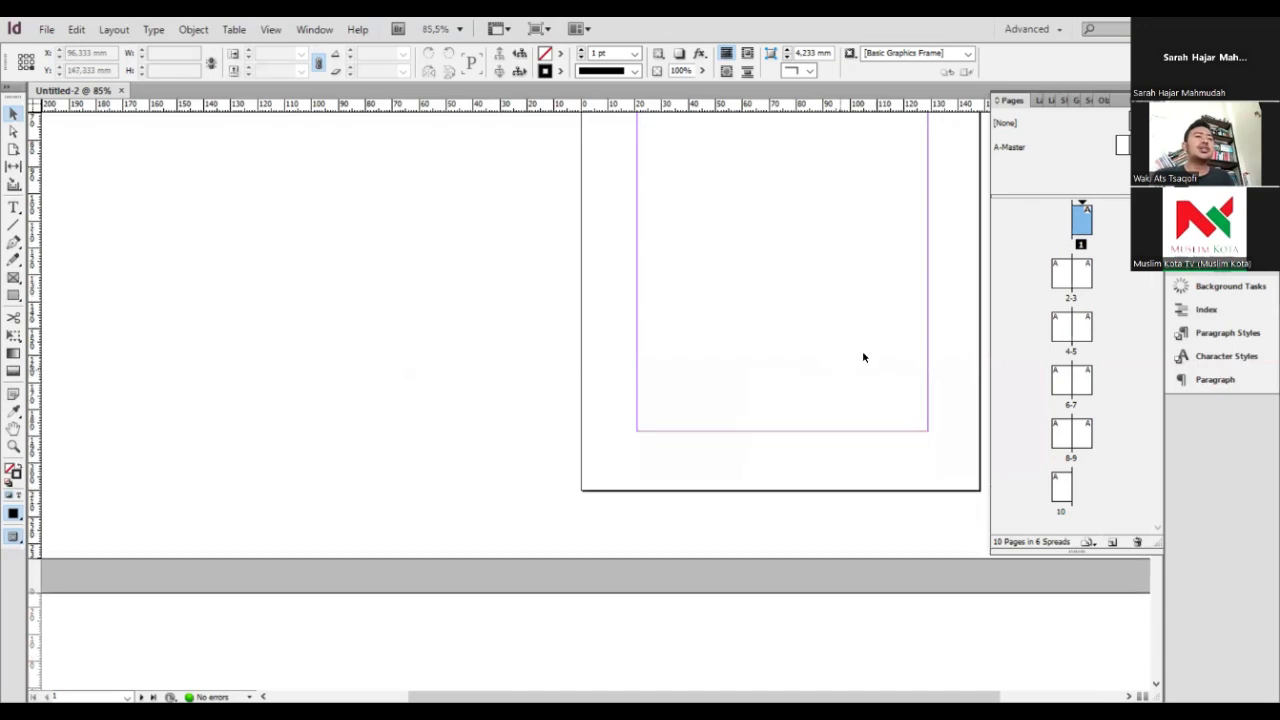
pyautogui.scroll(-5, 860, 375)
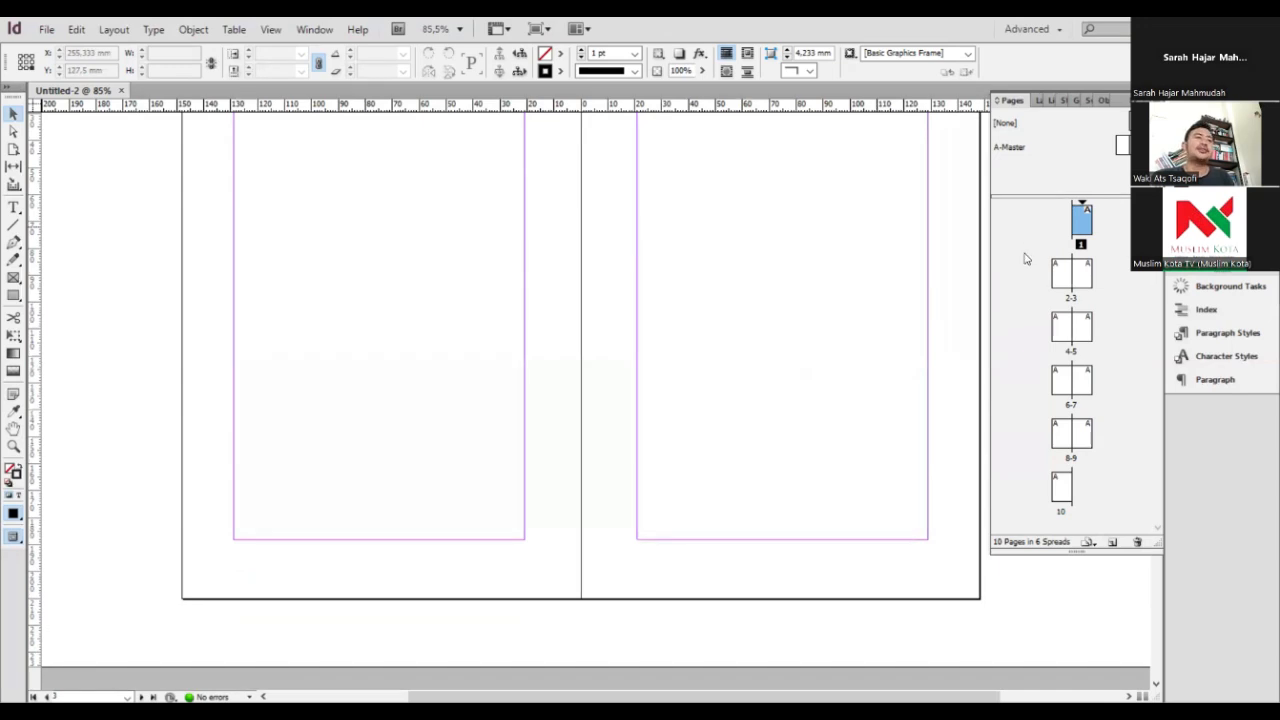
# Place the BAB I.doc manuscript on page 5 and autoflow its text from that page through the following pages
pyautogui.click(1087, 328)
pyautogui.doubleClick(1087, 328)
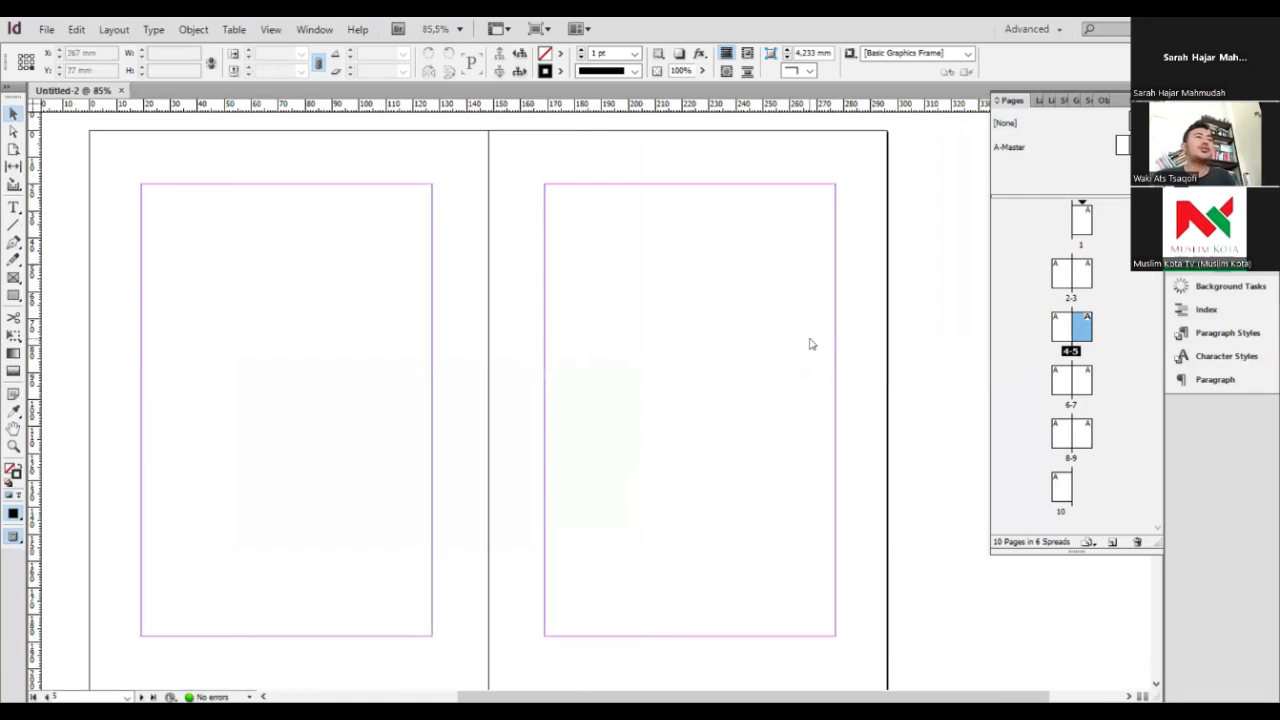
pyautogui.hotkey('ctrl', 'd')
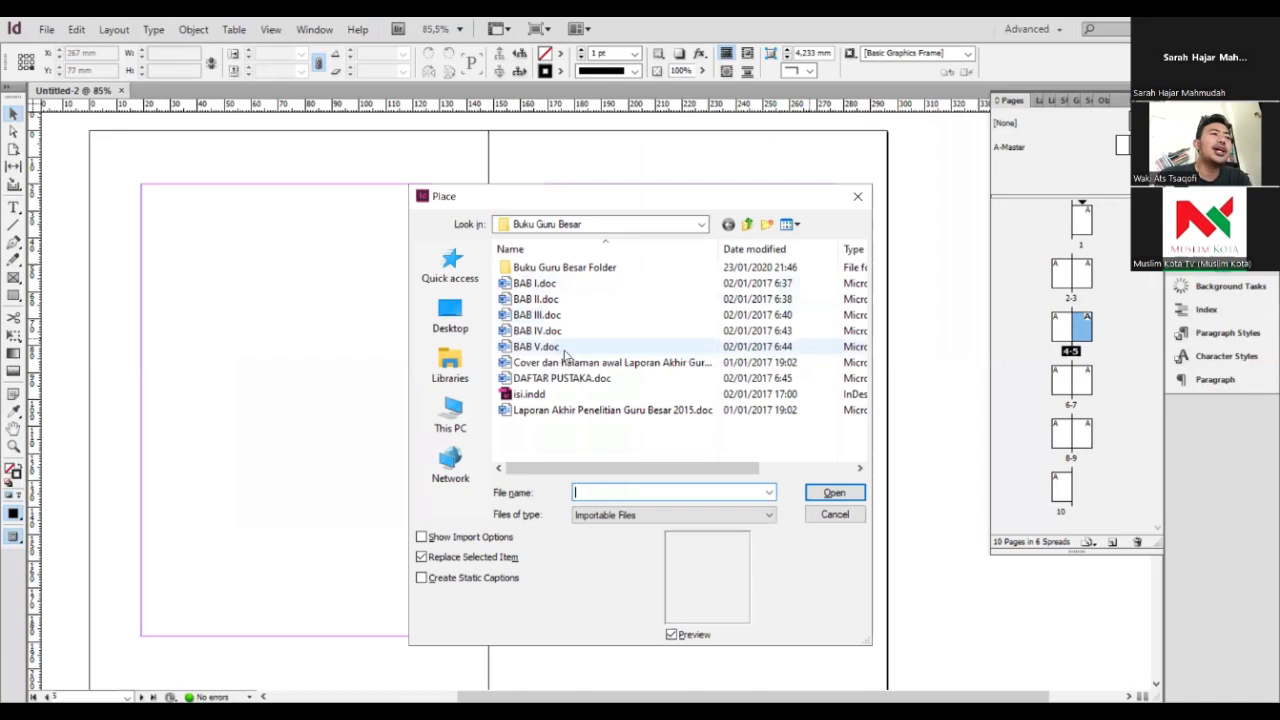
pyautogui.click(552, 284)
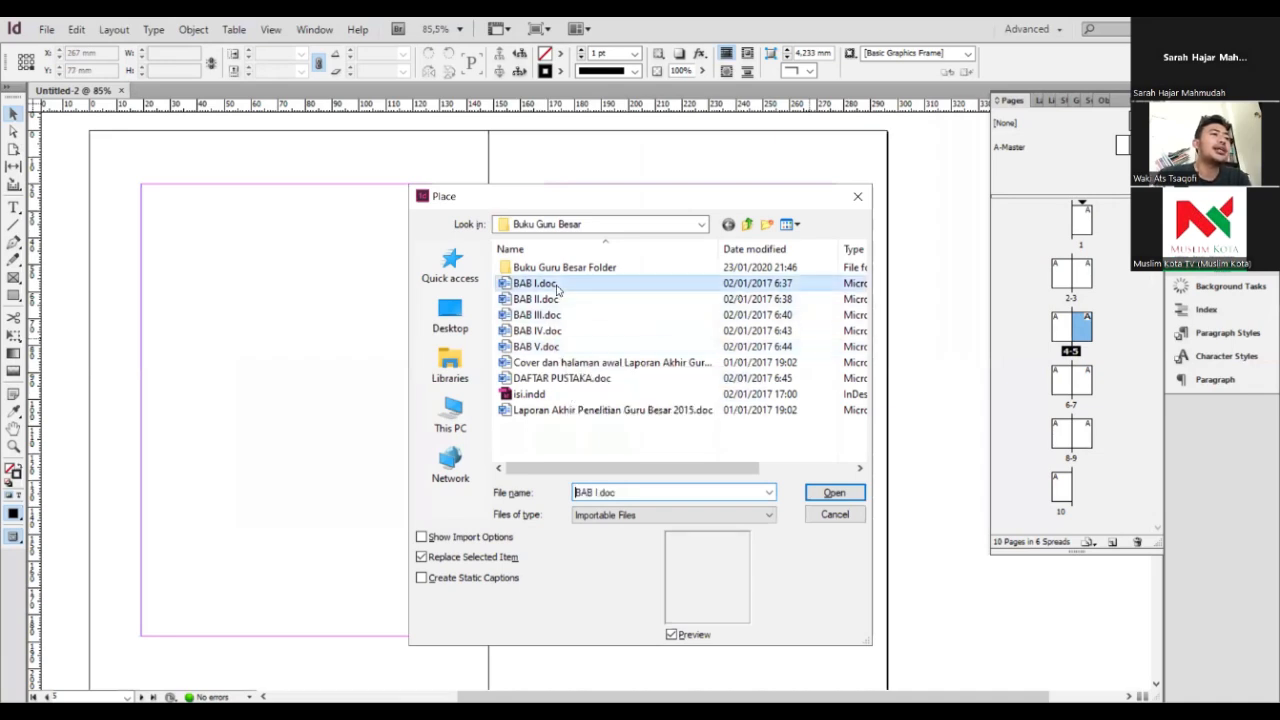
pyautogui.click(850, 494)
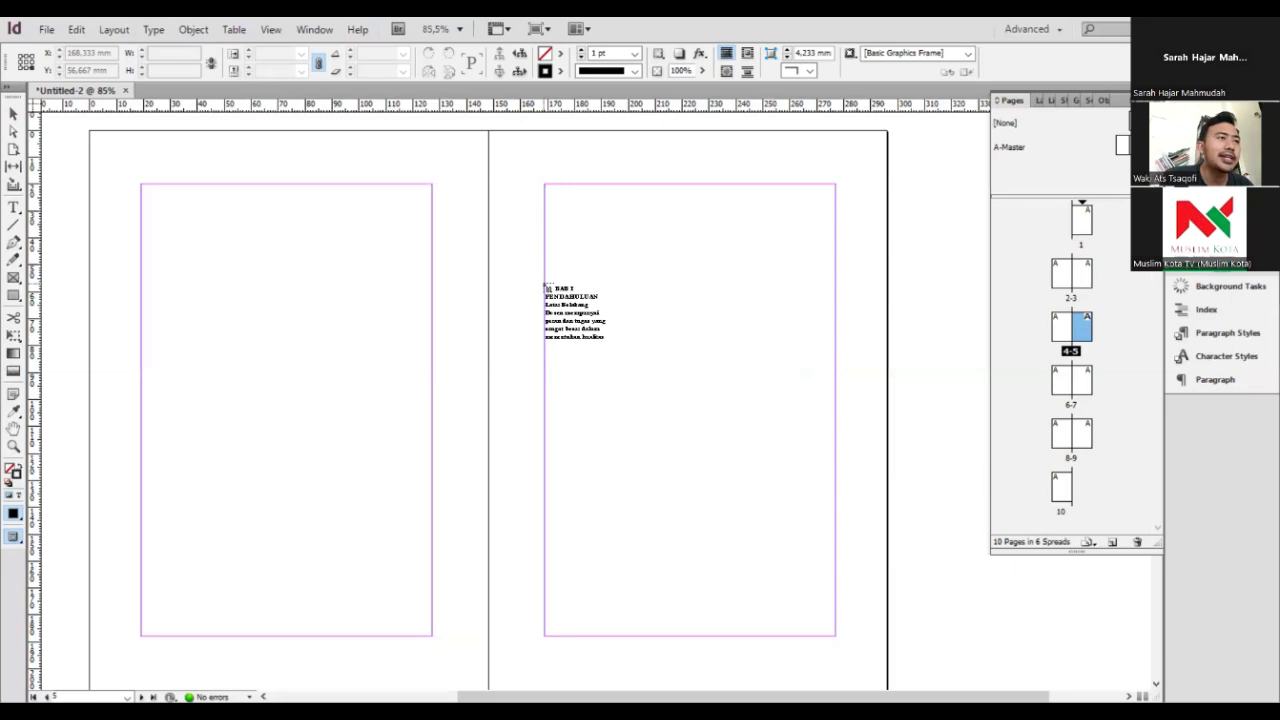
pyautogui.click(546, 314)
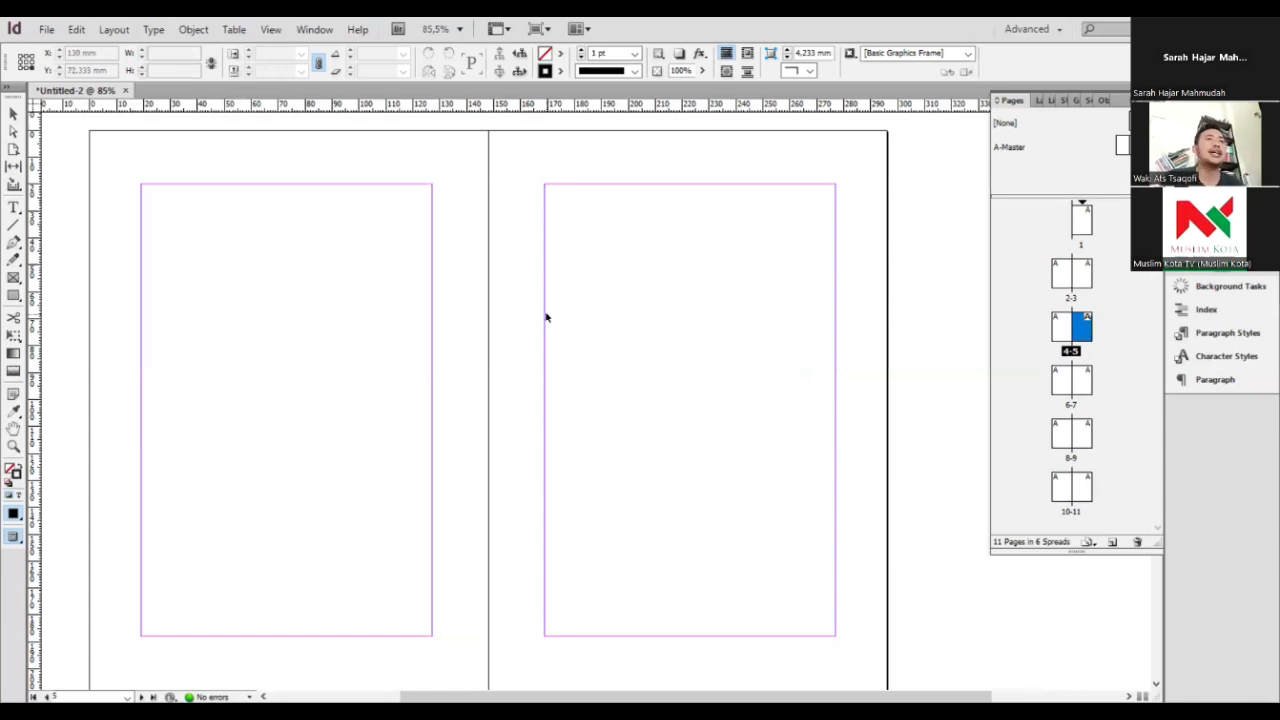
# Look over the imported text on the following spreads and return to the chapter opening on page 5
pyautogui.scroll(-10, 763, 382)
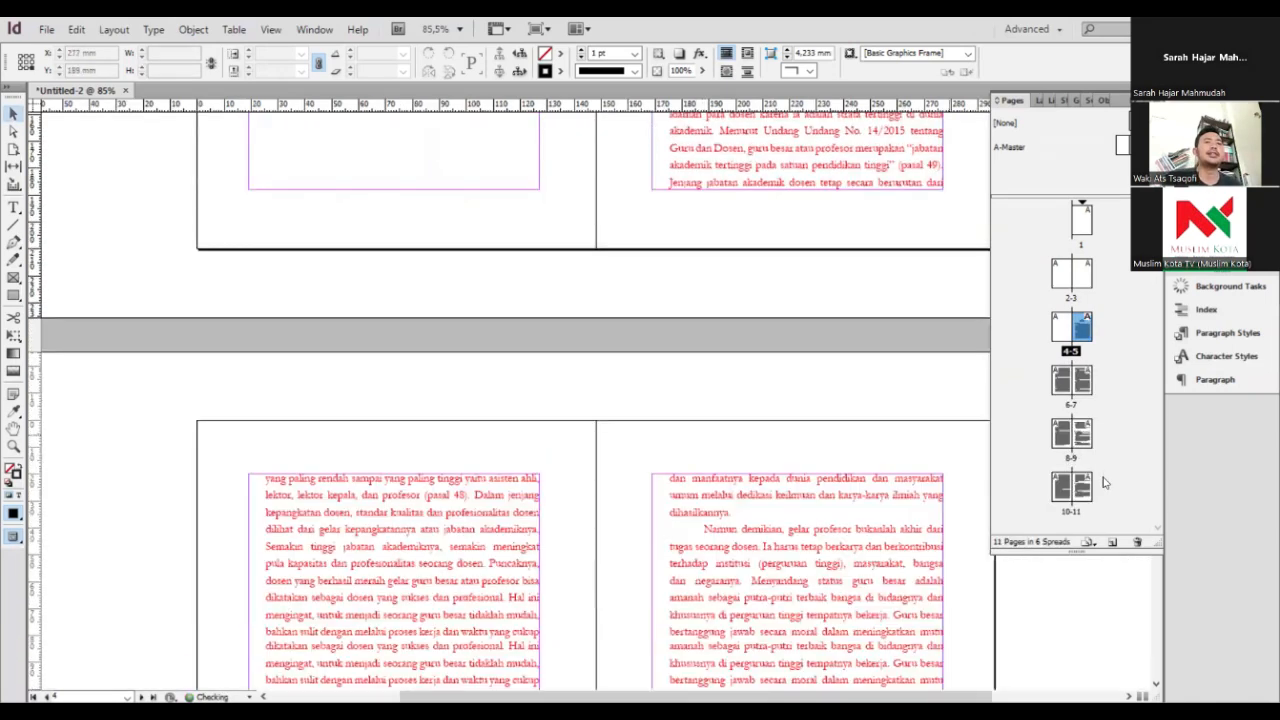
pyautogui.click(1061, 497)
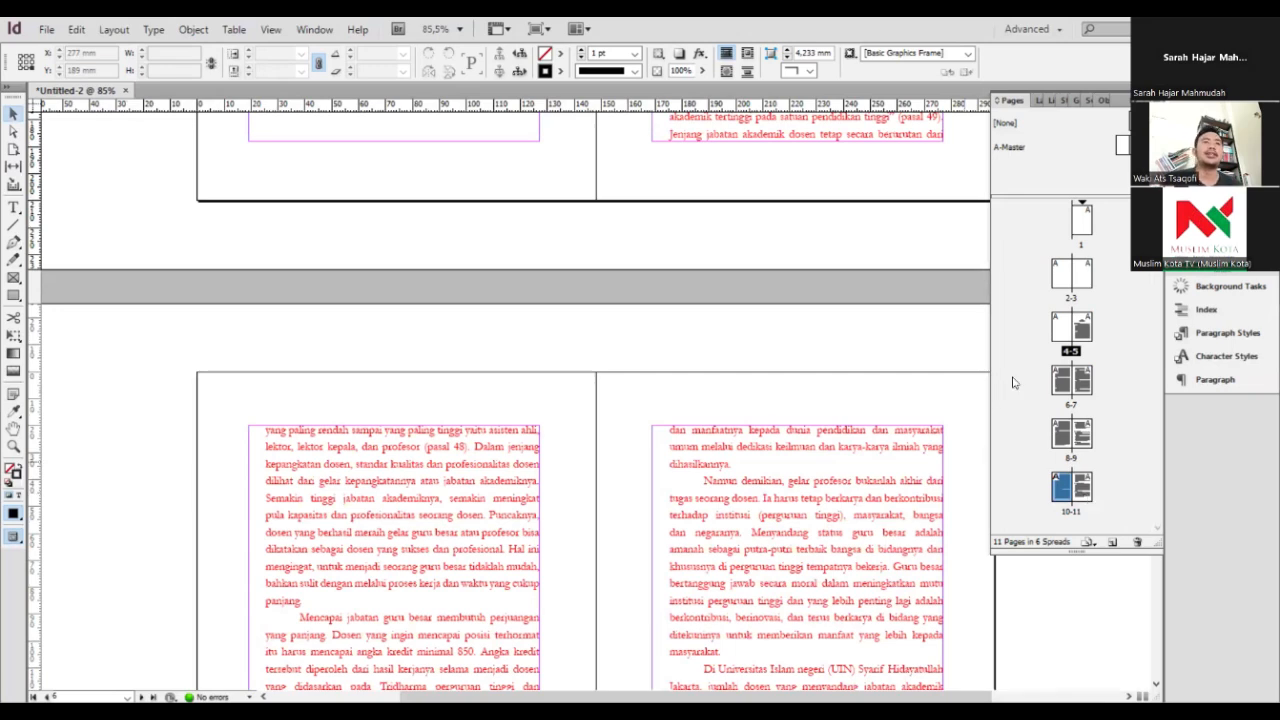
pyautogui.doubleClick(1080, 330)
pyautogui.scroll(3, 795, 400)
pyautogui.scroll(-5, 800, 400)
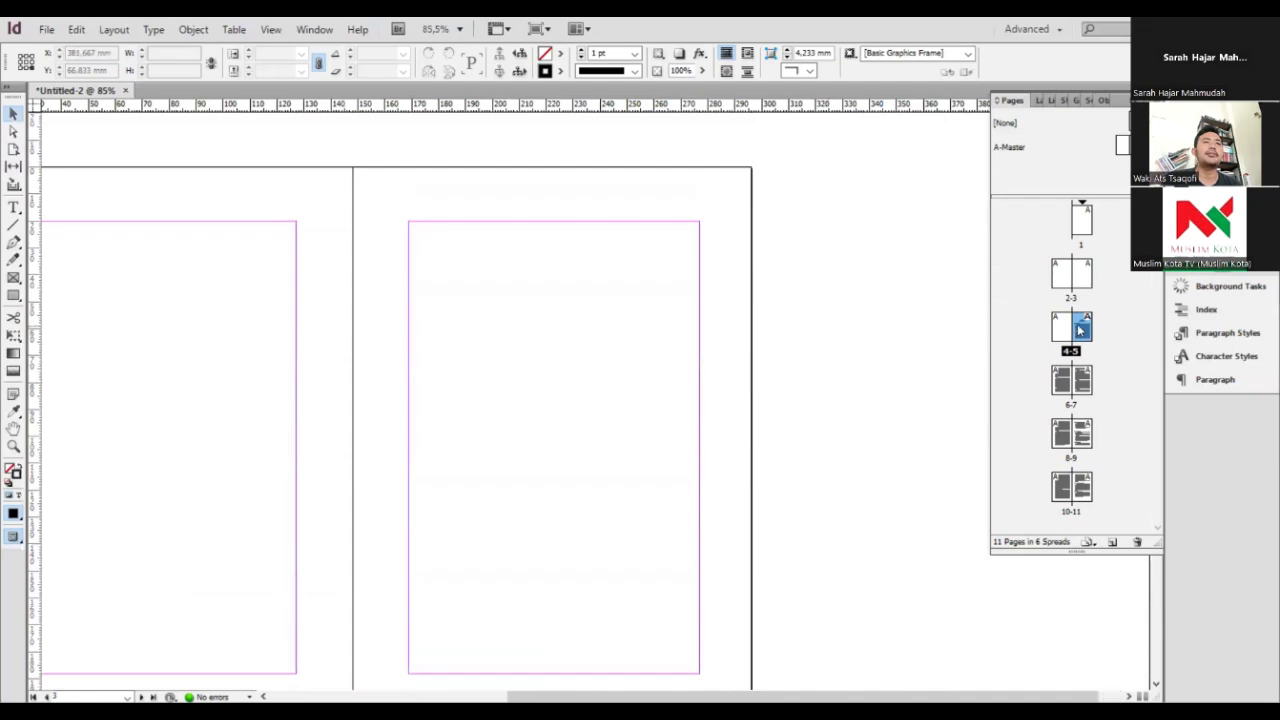
pyautogui.scroll(-1, 309, 334)
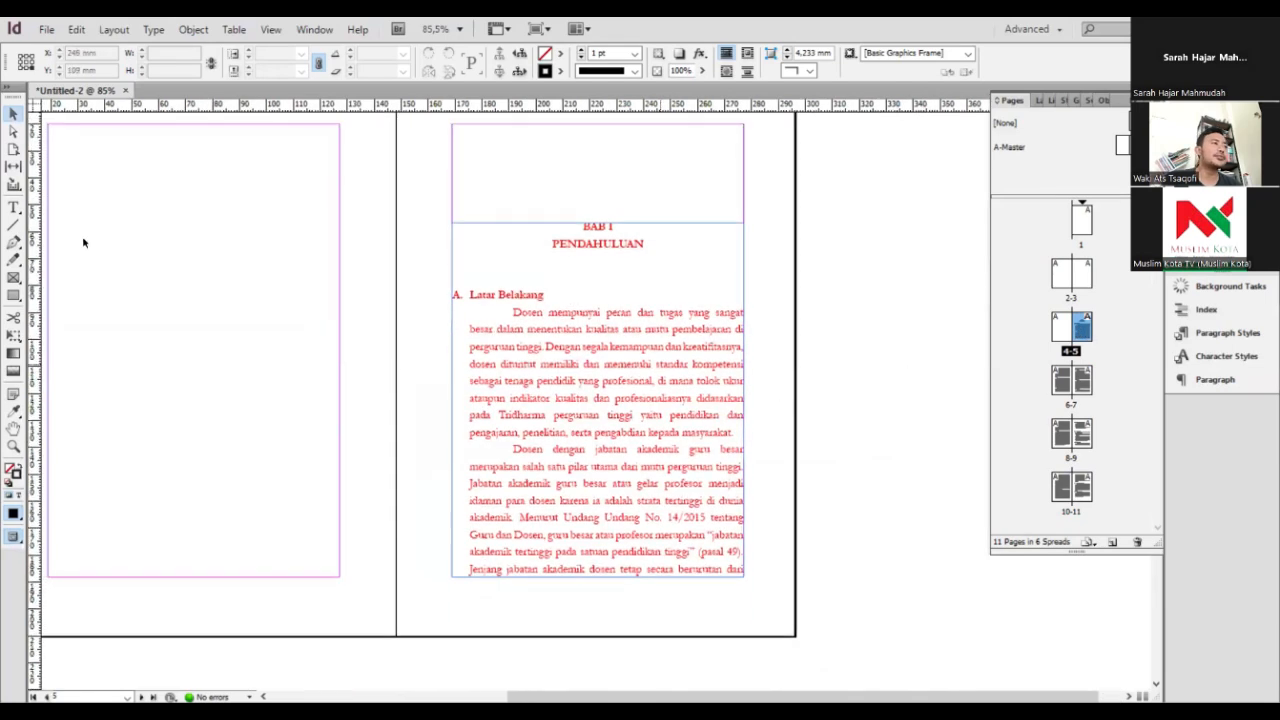
# Show the paragraph styles and set the font of the "BAB I" heading line to Cambria
pyautogui.click(13, 207)
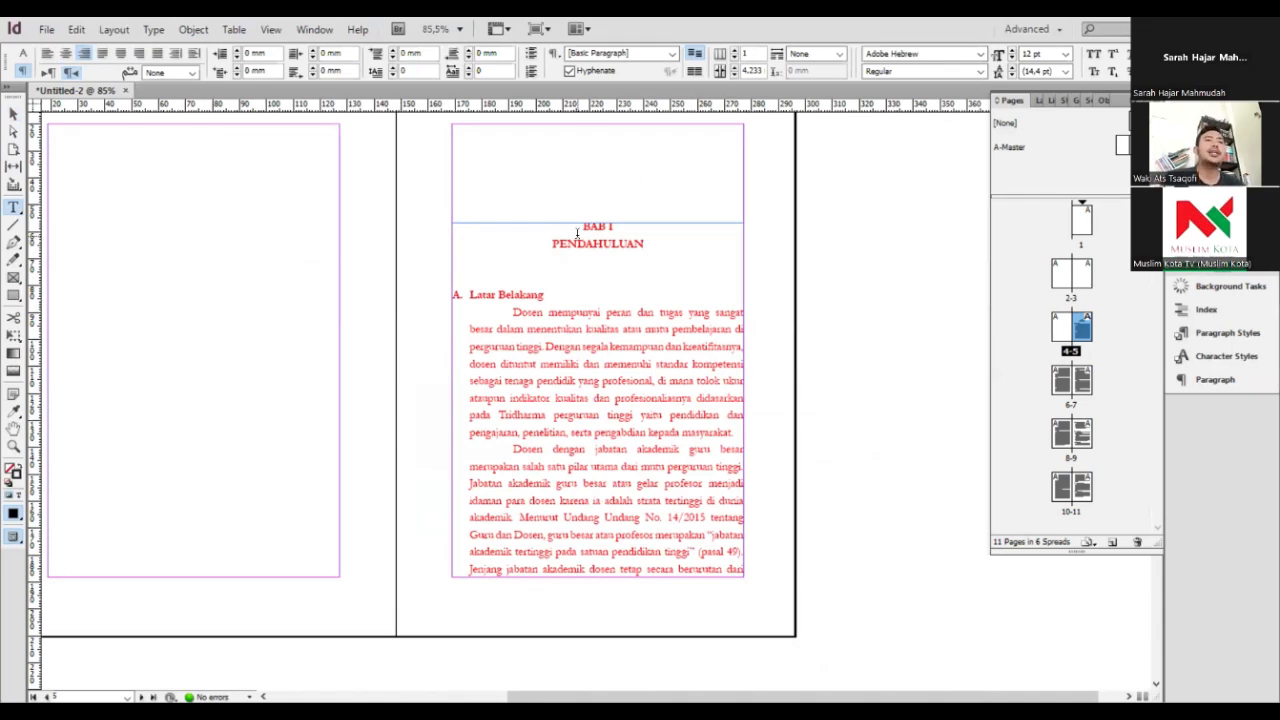
pyautogui.click(1236, 333)
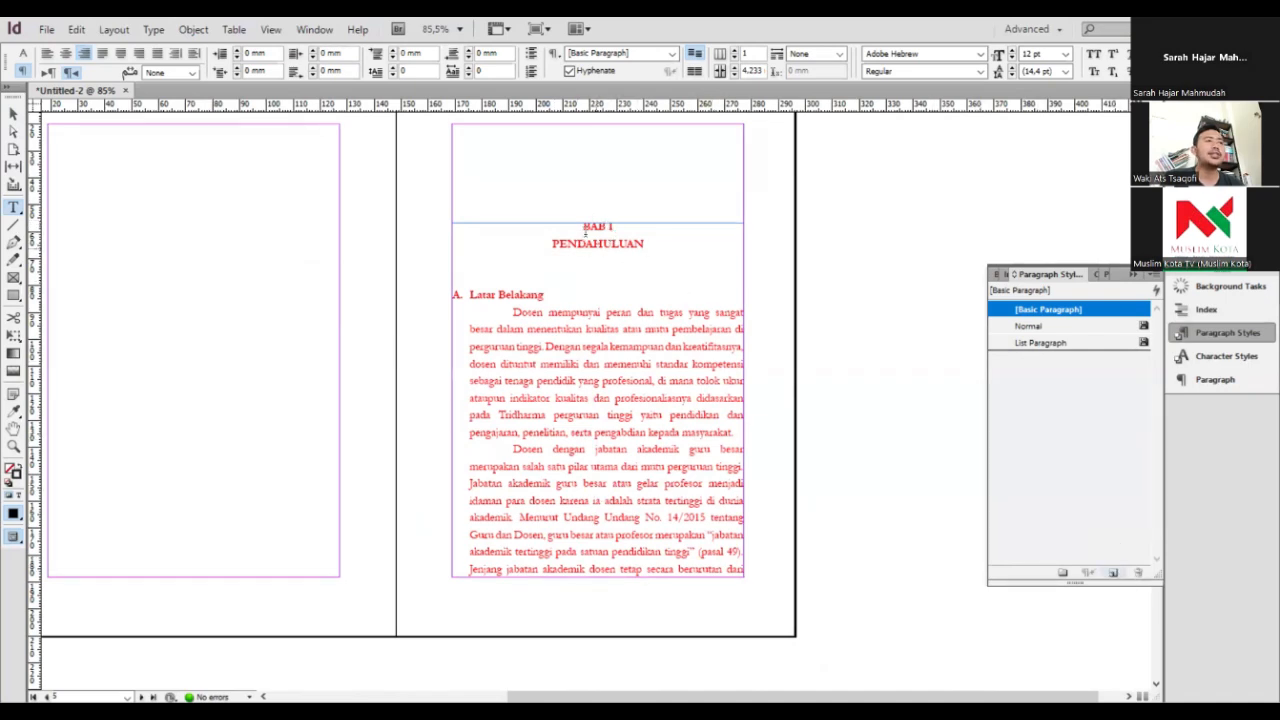
pyautogui.tripleClick(627, 229)
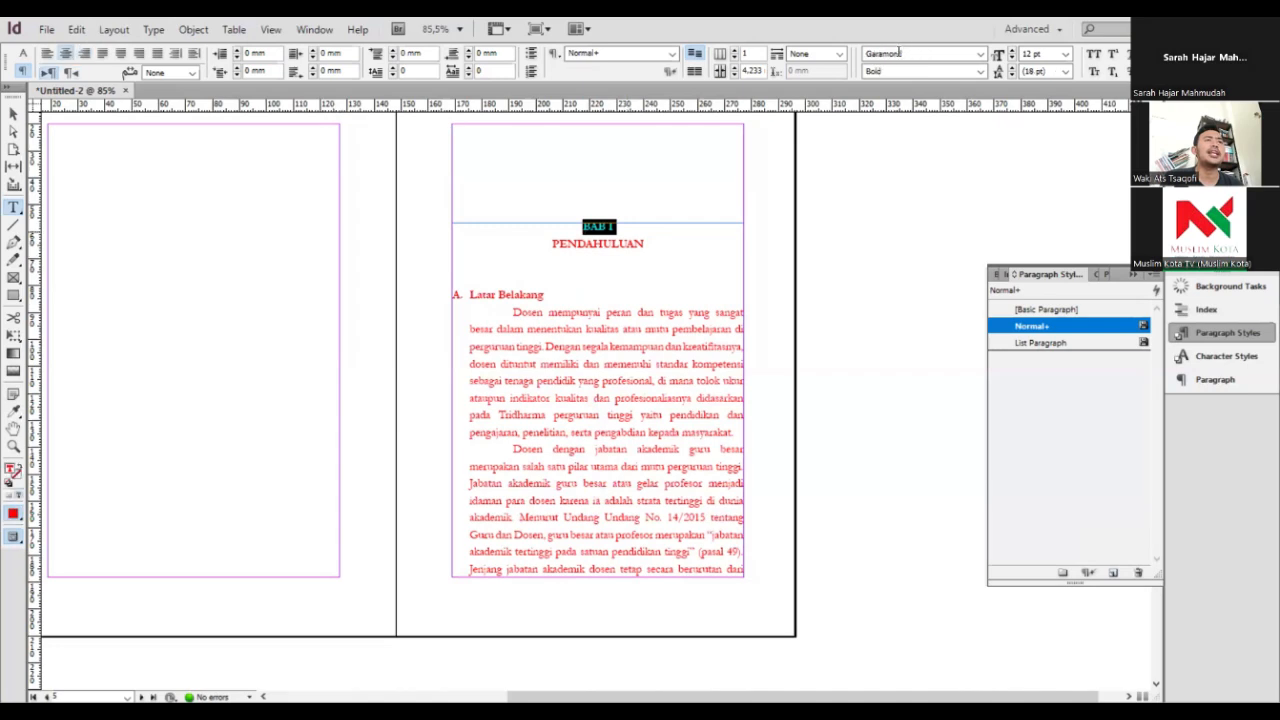
pyautogui.hotkey('ctrl', '6')
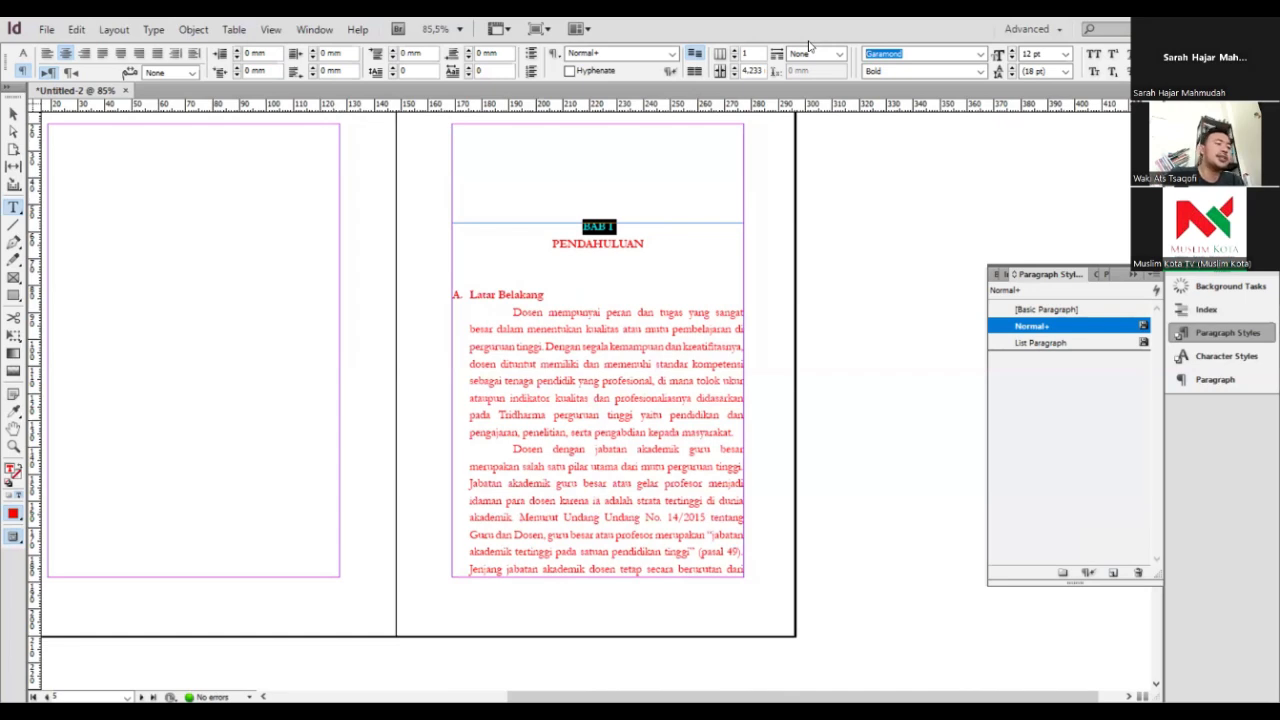
pyautogui.write('Cambria')
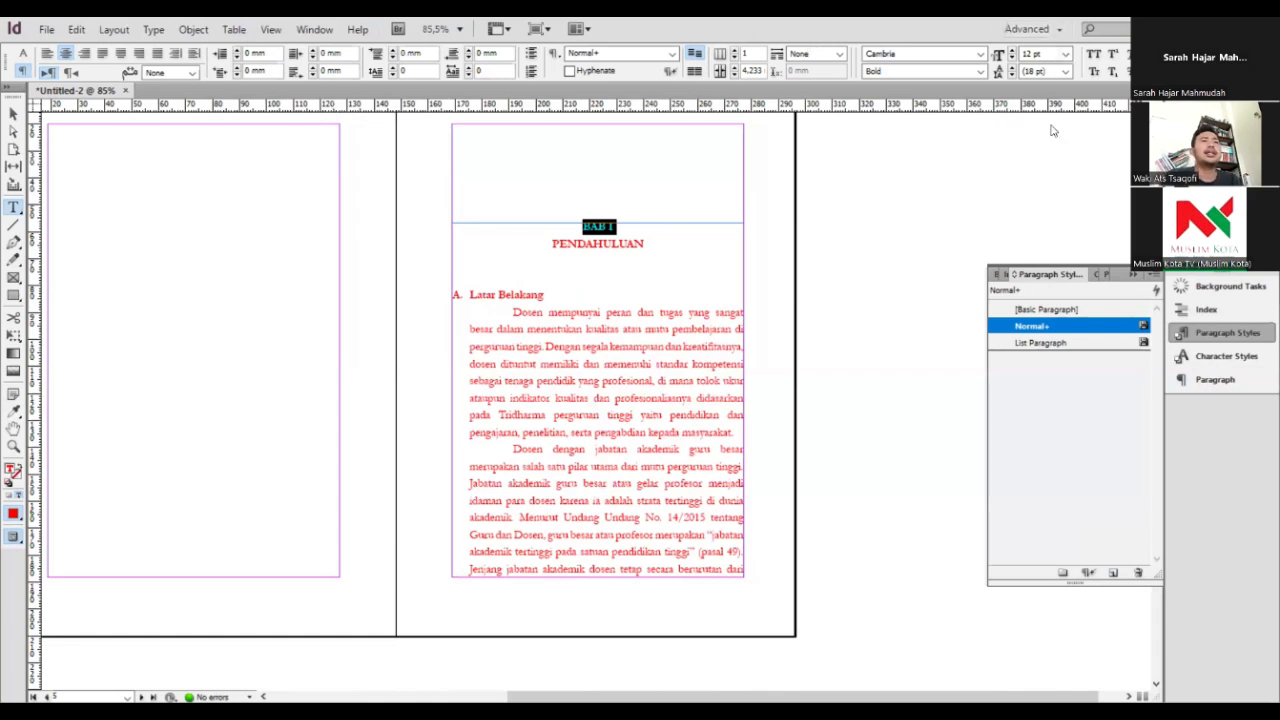
# Set the "BAB I" heading to a size of 14 pt with 18 pt leading
pyautogui.click(1066, 54)
pyautogui.click(1031, 157)
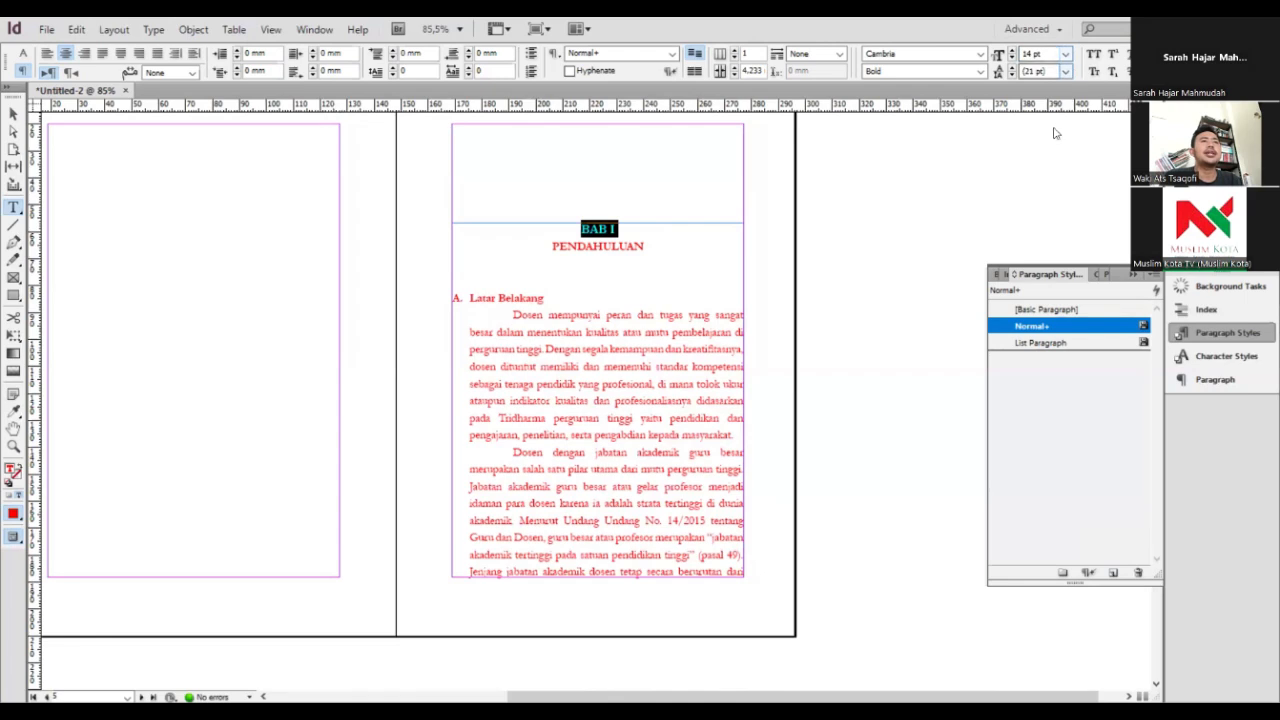
pyautogui.click(1066, 71)
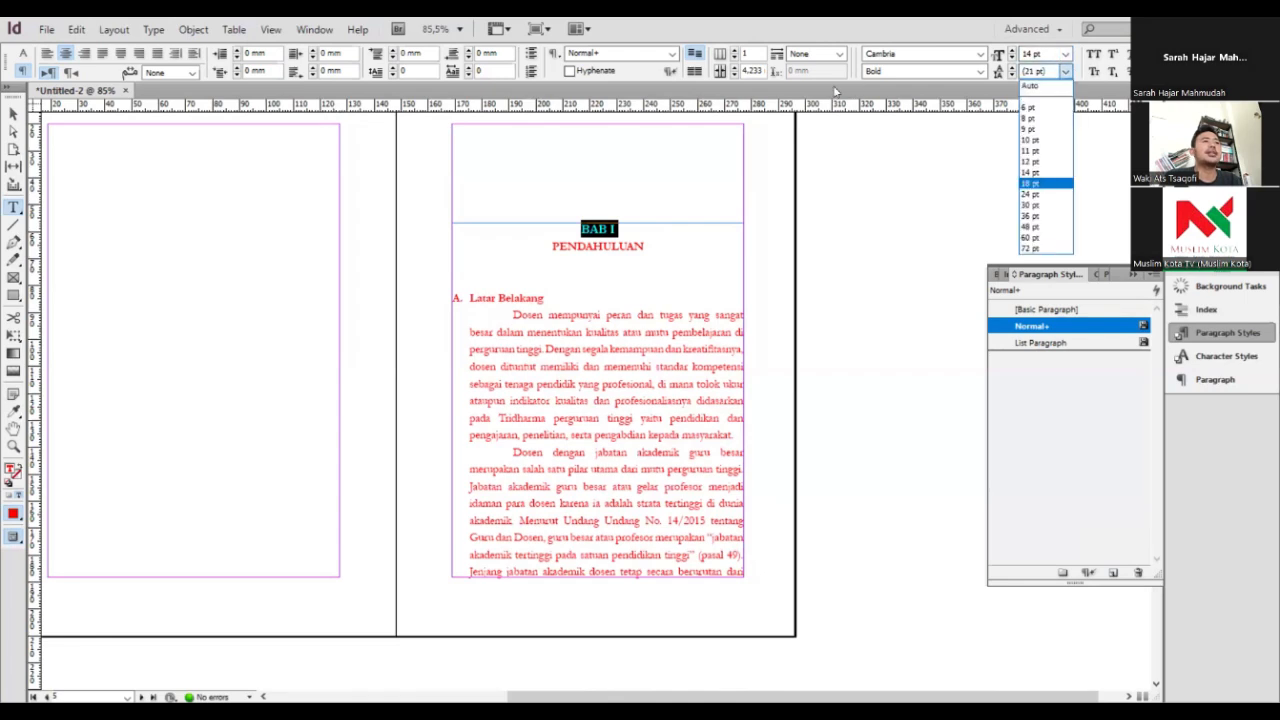
pyautogui.click(1040, 182)
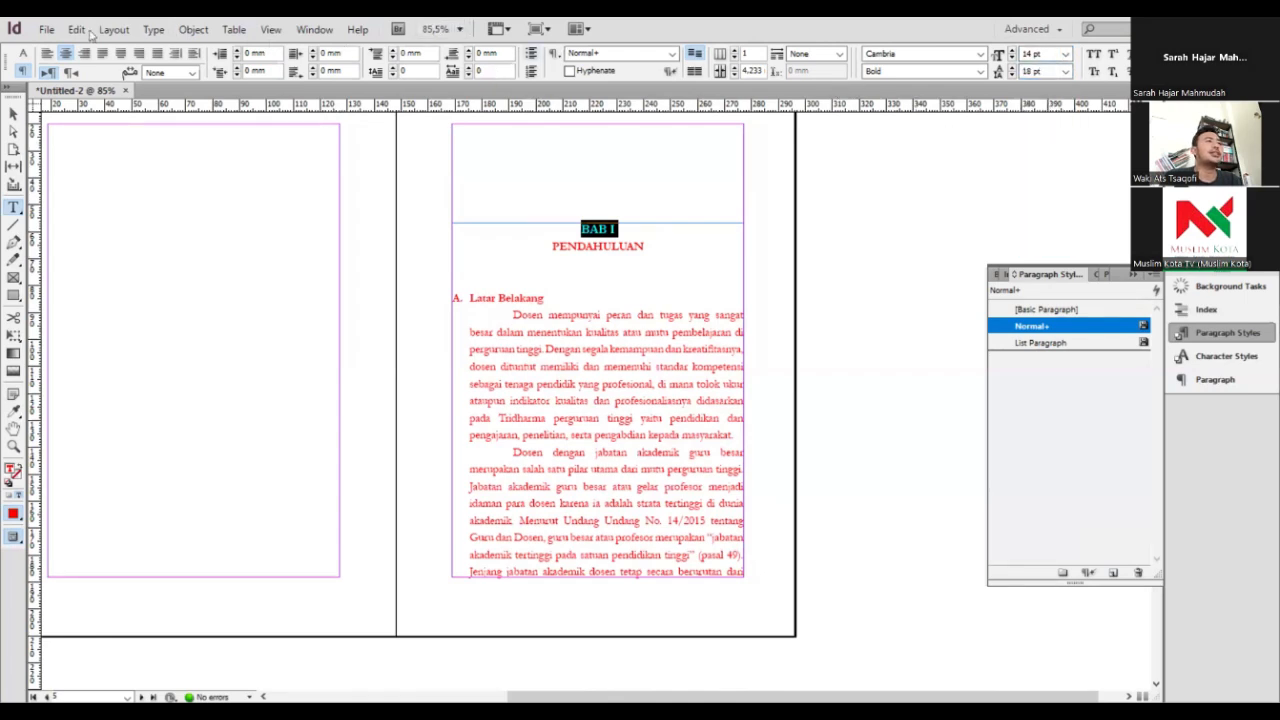
# Change the text colour of the "BAB I" heading to [Black]
pyautogui.click(22, 54)
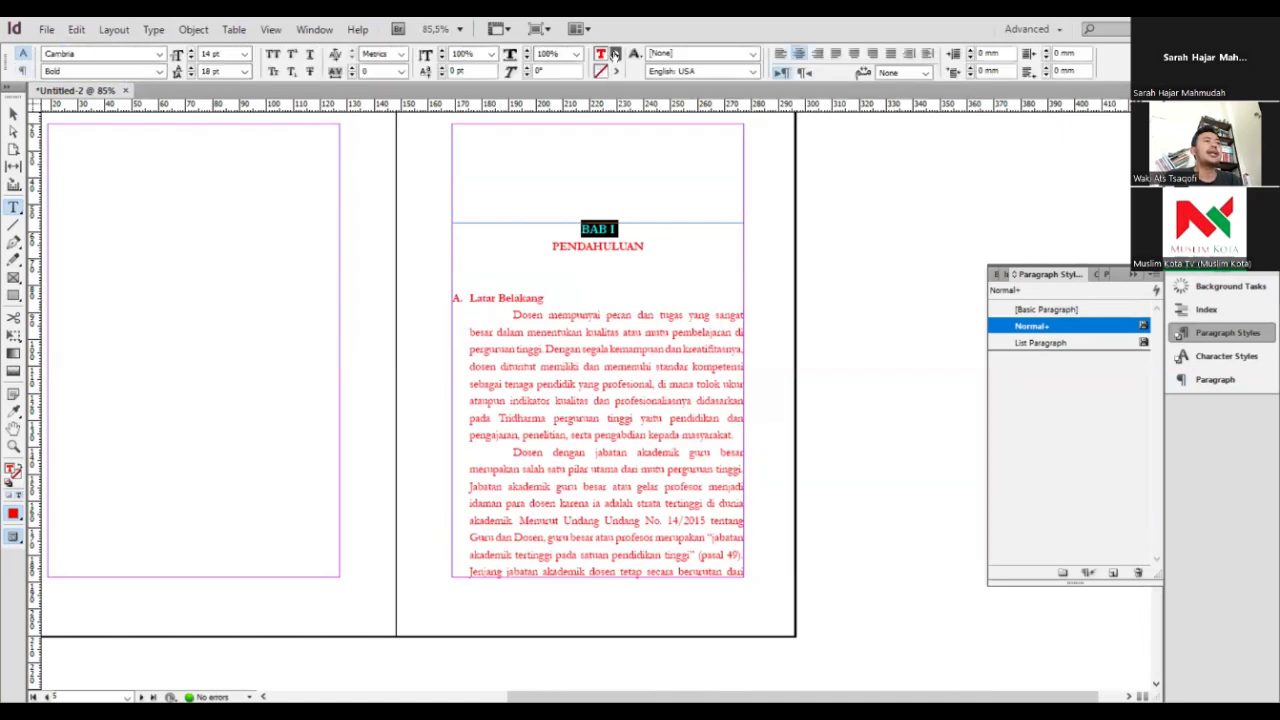
pyautogui.click(615, 53)
pyautogui.click(646, 104)
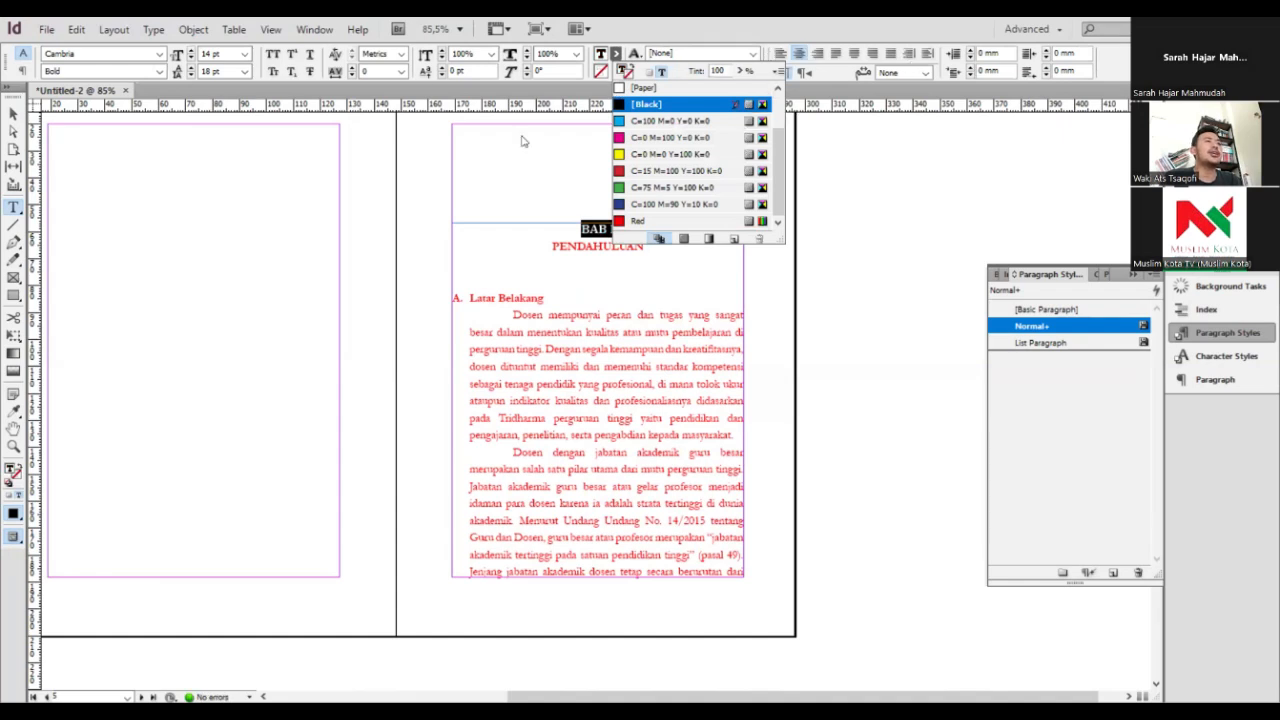
# Create a paragraph style named "Judul Kecil" from the "BAB I" heading, reviewing its character formats and its indents and spacing
pyautogui.click(1113, 572)
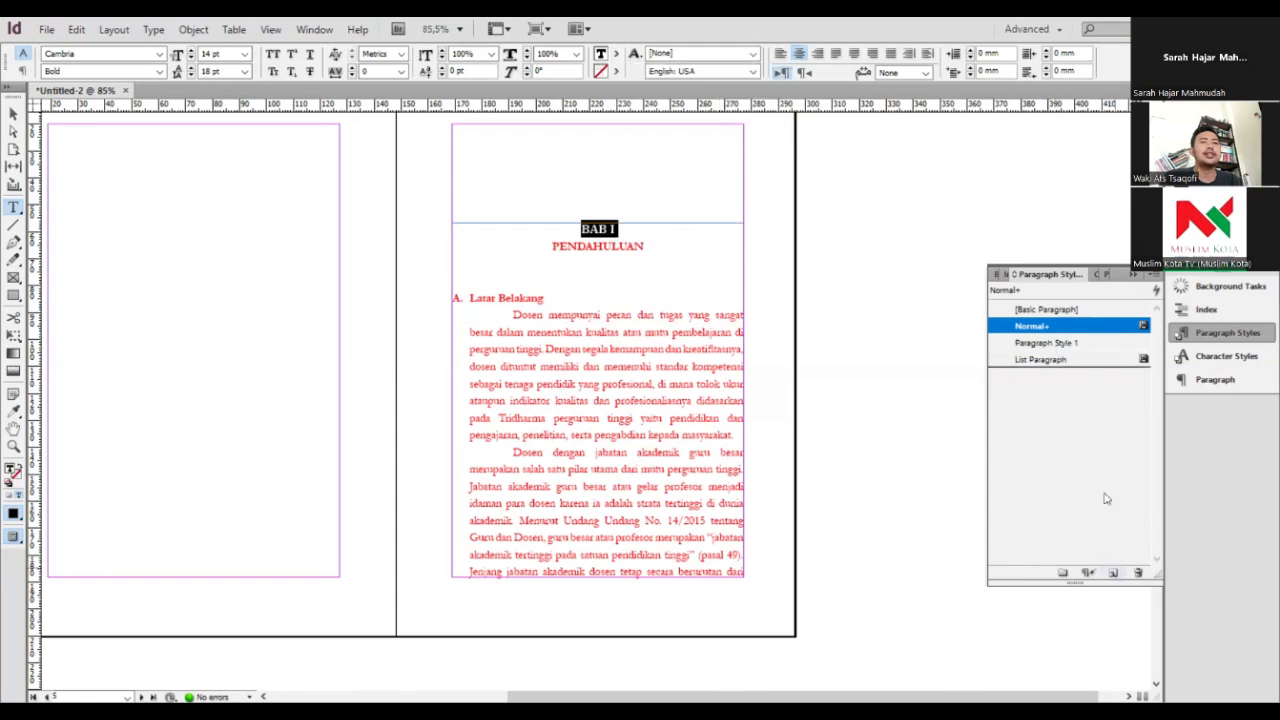
pyautogui.click(1078, 343)
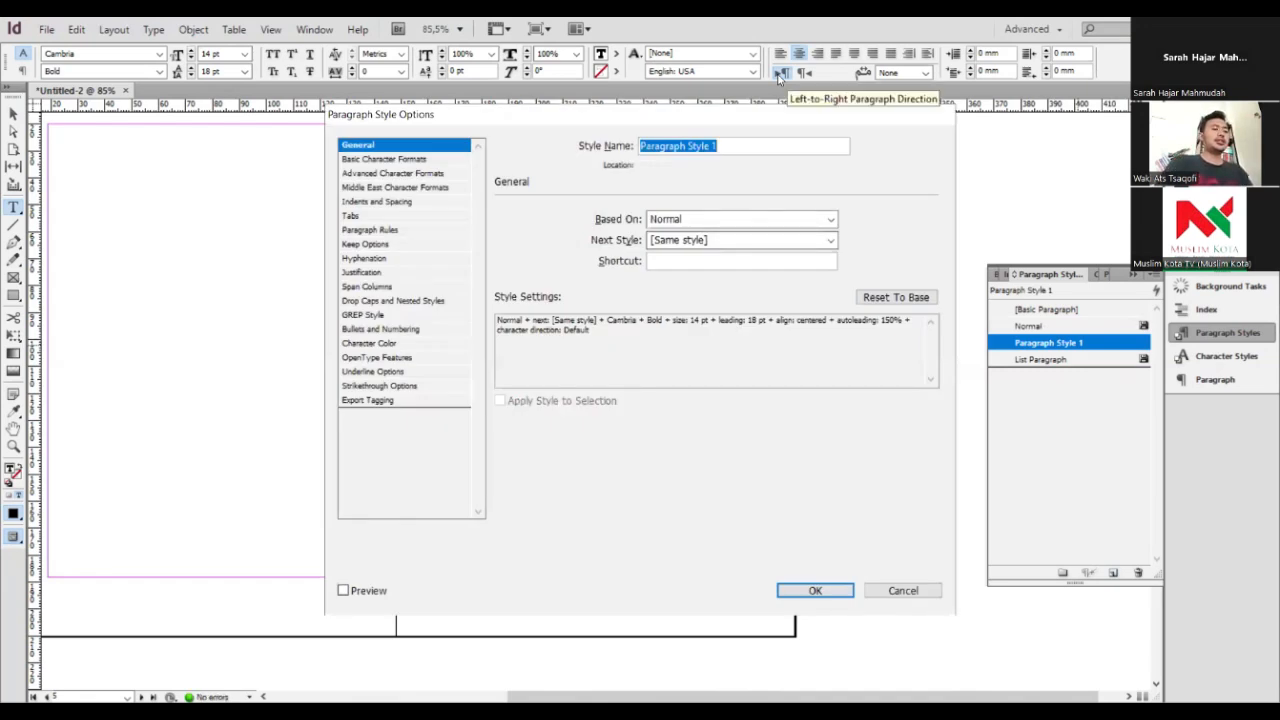
pyautogui.write('Judul Kecil')
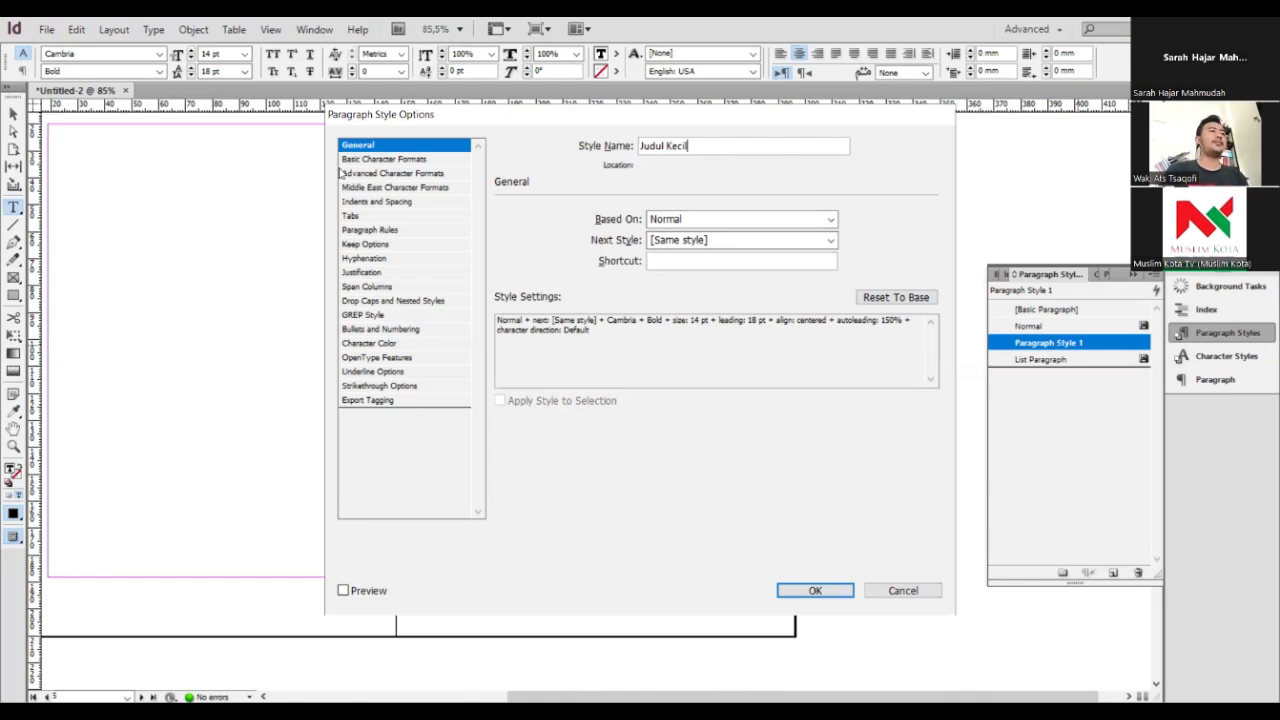
pyautogui.click(381, 160)
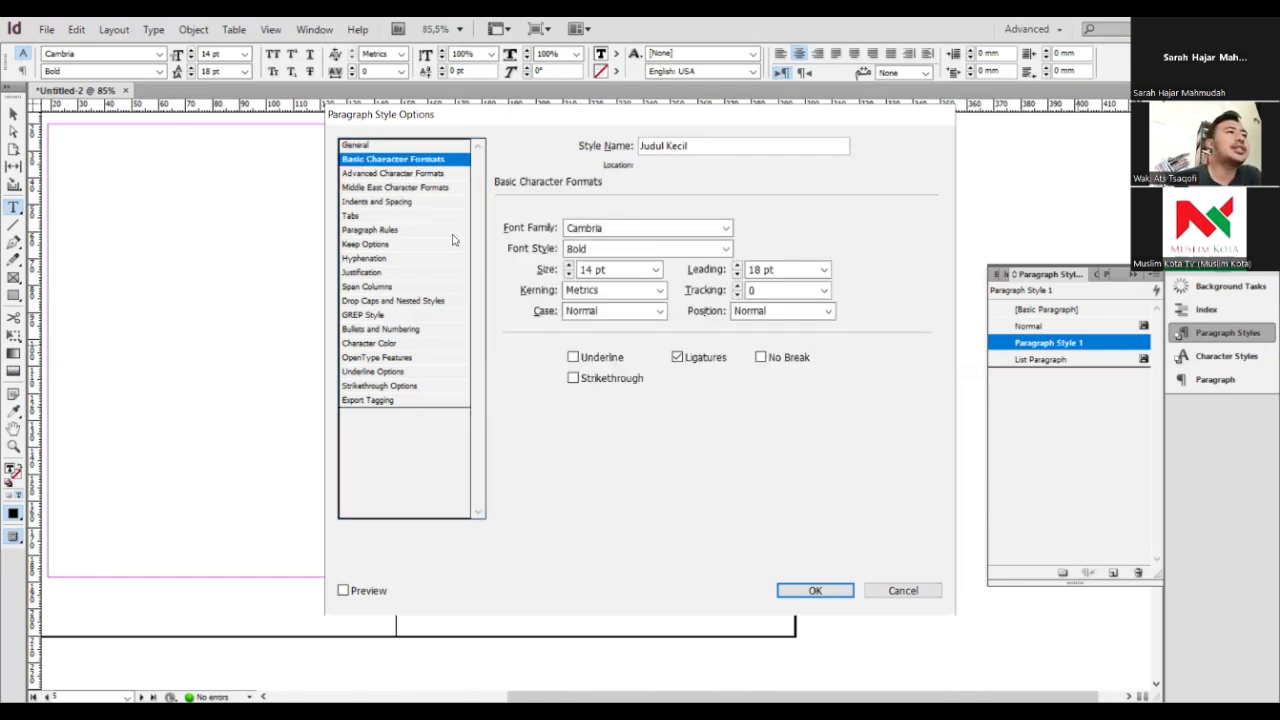
pyautogui.click(420, 189)
pyautogui.click(470, 204)
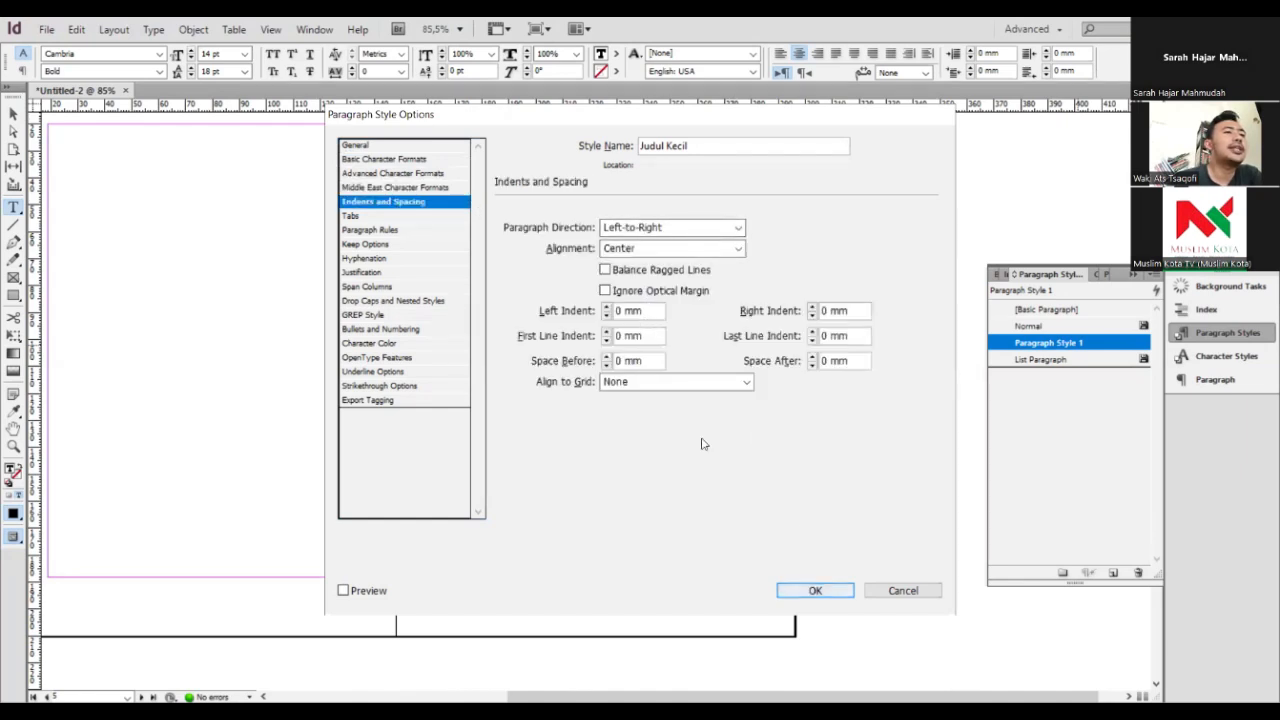
# Apply the Judul Kecil paragraph style to the "PENDAHULUAN" line
pyautogui.click(610, 242)
pyautogui.moveTo(555, 243); pyautogui.dragTo(650, 246)
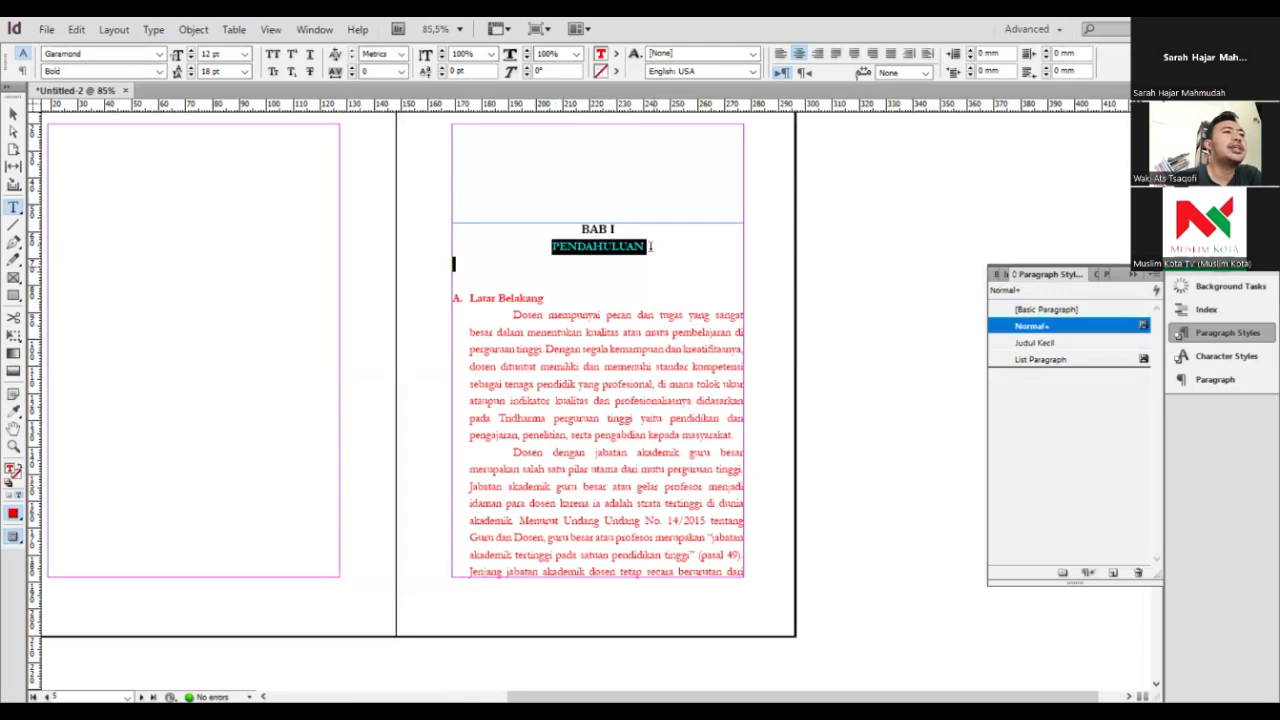
pyautogui.click(1038, 344)
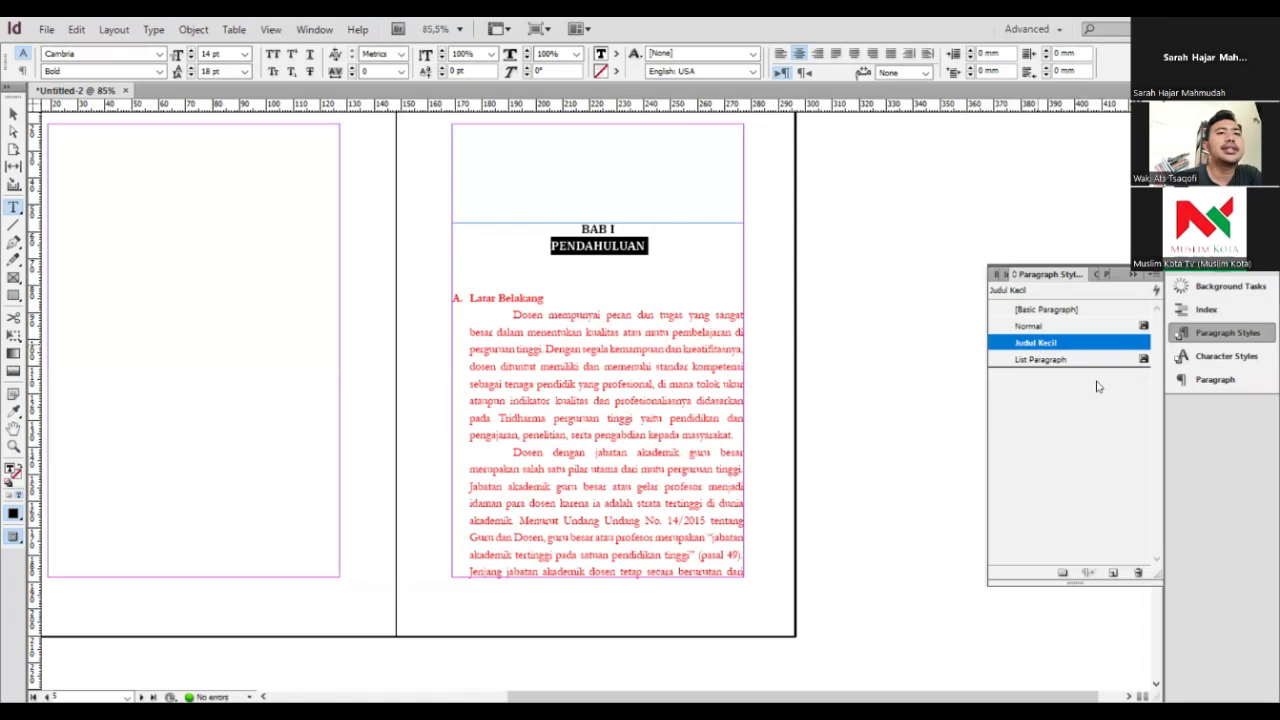
# Duplicate the Judul Kecil paragraph style and name the copy "Judul Besar"
pyautogui.rightClick(1040, 346)
pyautogui.click(1066, 372)
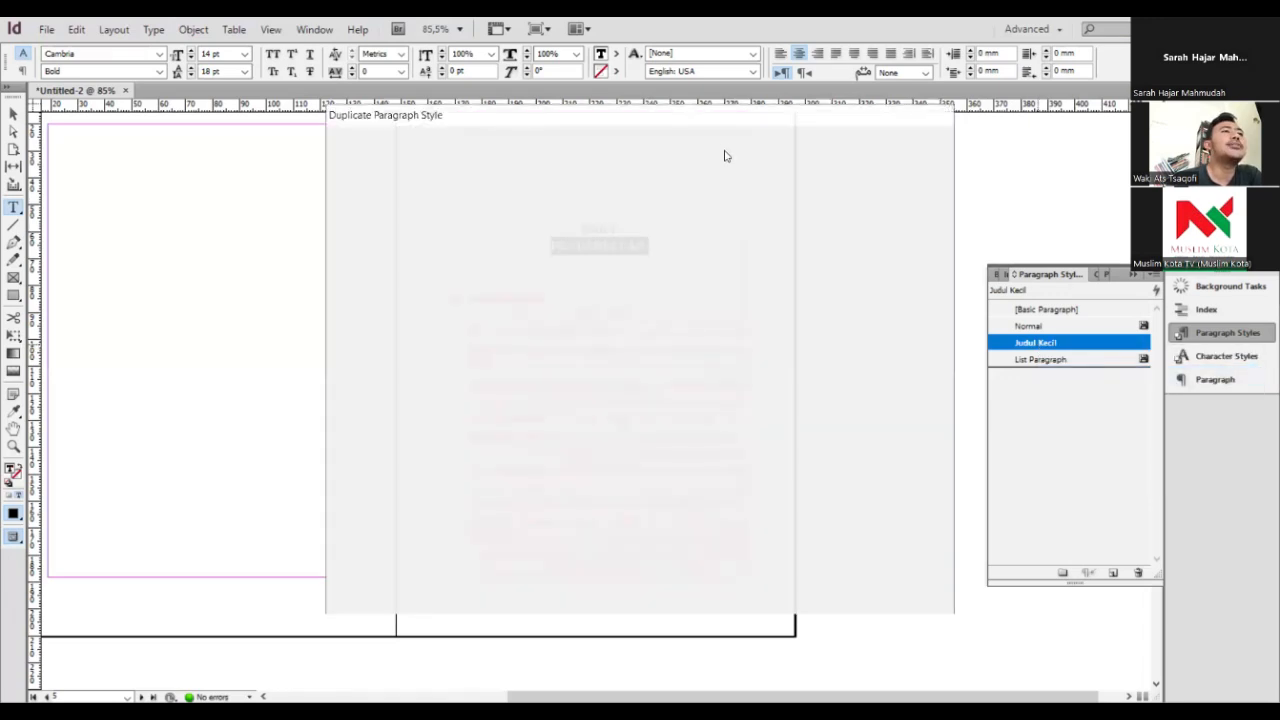
pyautogui.moveTo(728, 150); pyautogui.dragTo(666, 147)
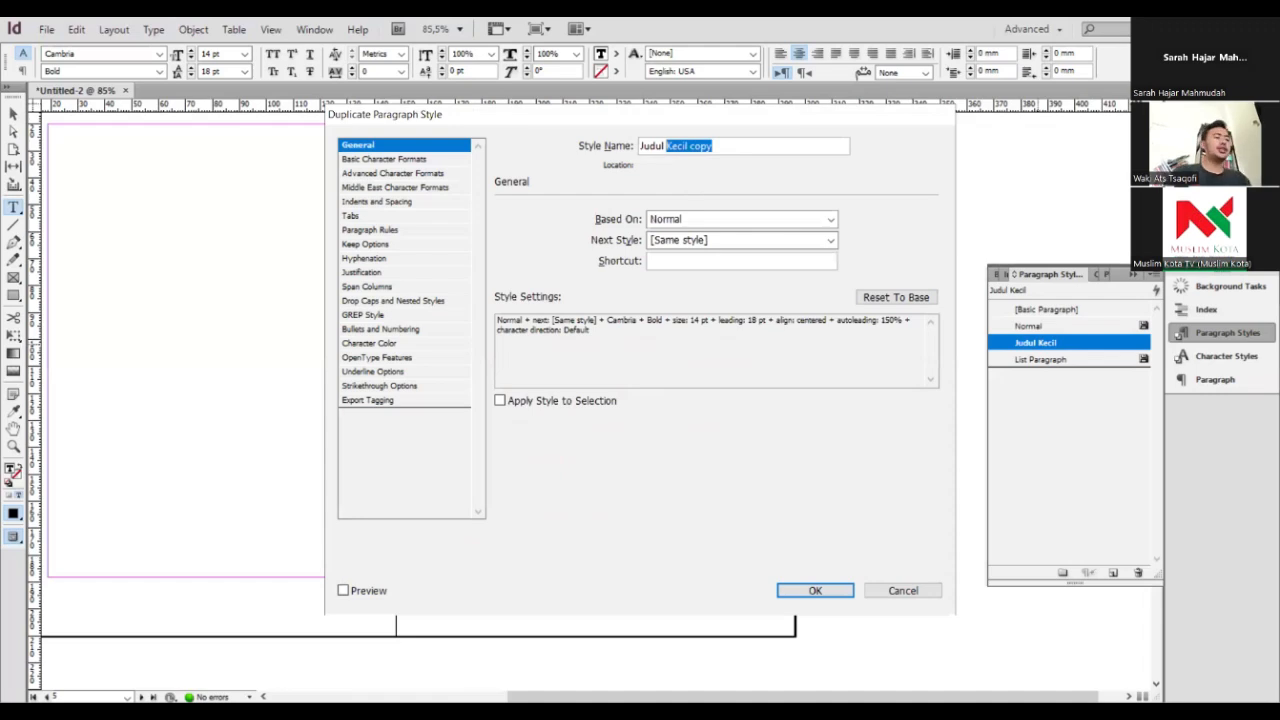
pyautogui.write('Besar')
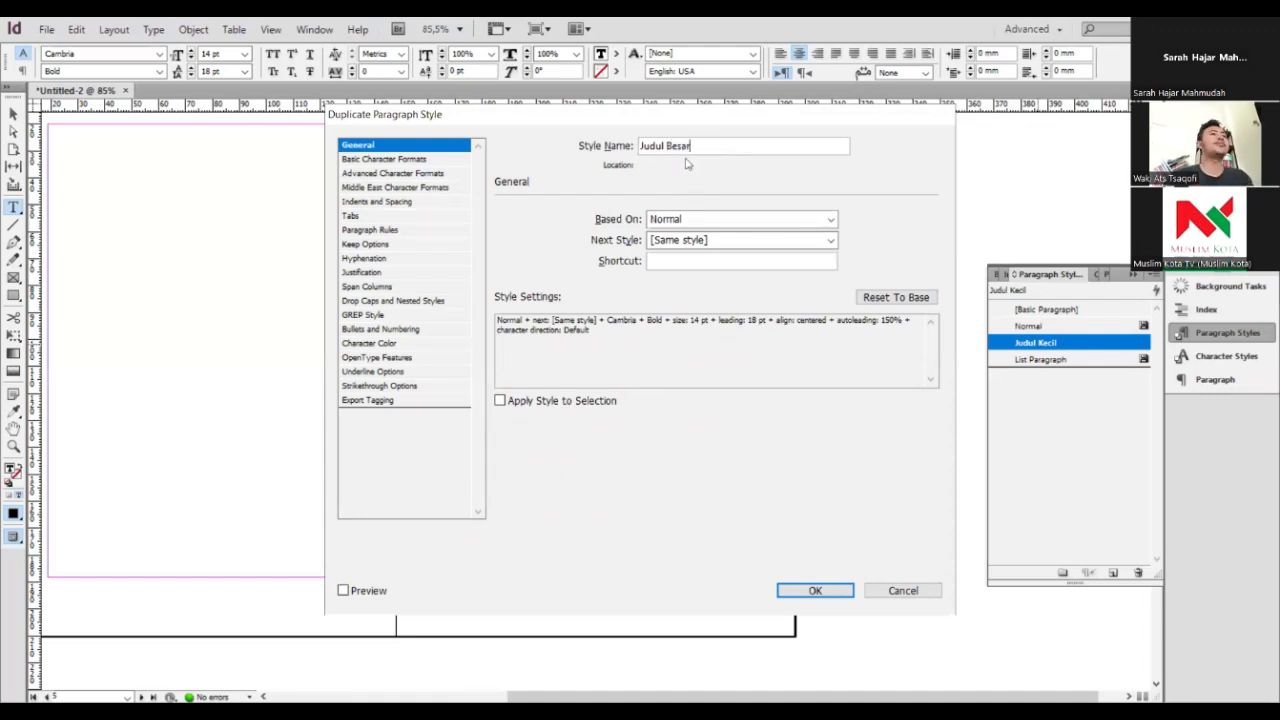
# Set the Judul Besar style's size to 18 pt and leading to 24 pt, and save the style
pyautogui.click(409, 162)
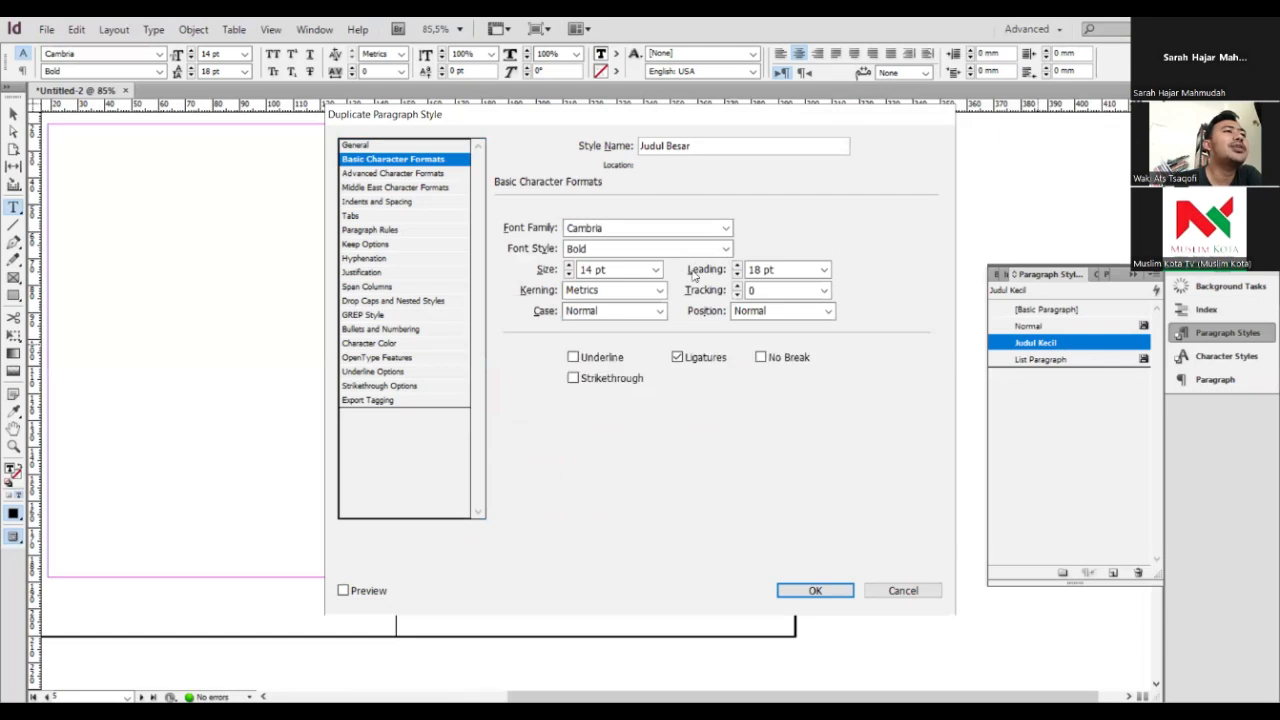
pyautogui.click(656, 270)
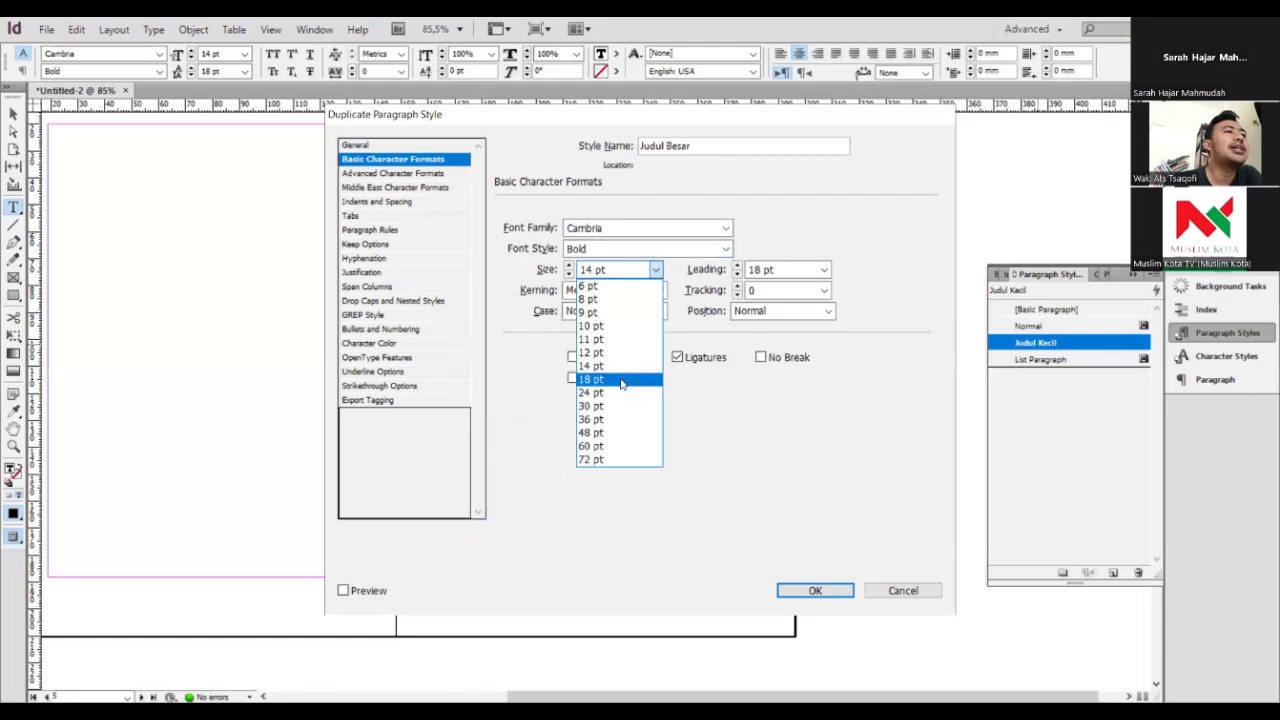
pyautogui.click(592, 379)
pyautogui.click(826, 272)
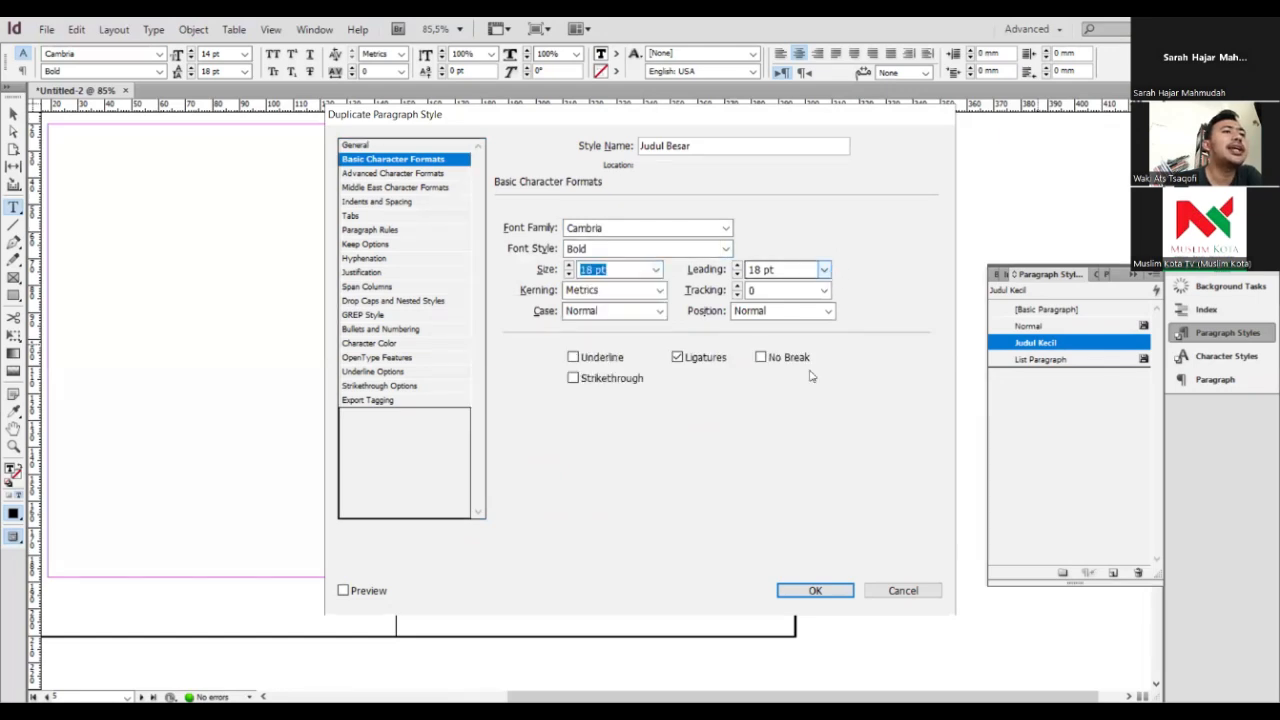
pyautogui.click(797, 414)
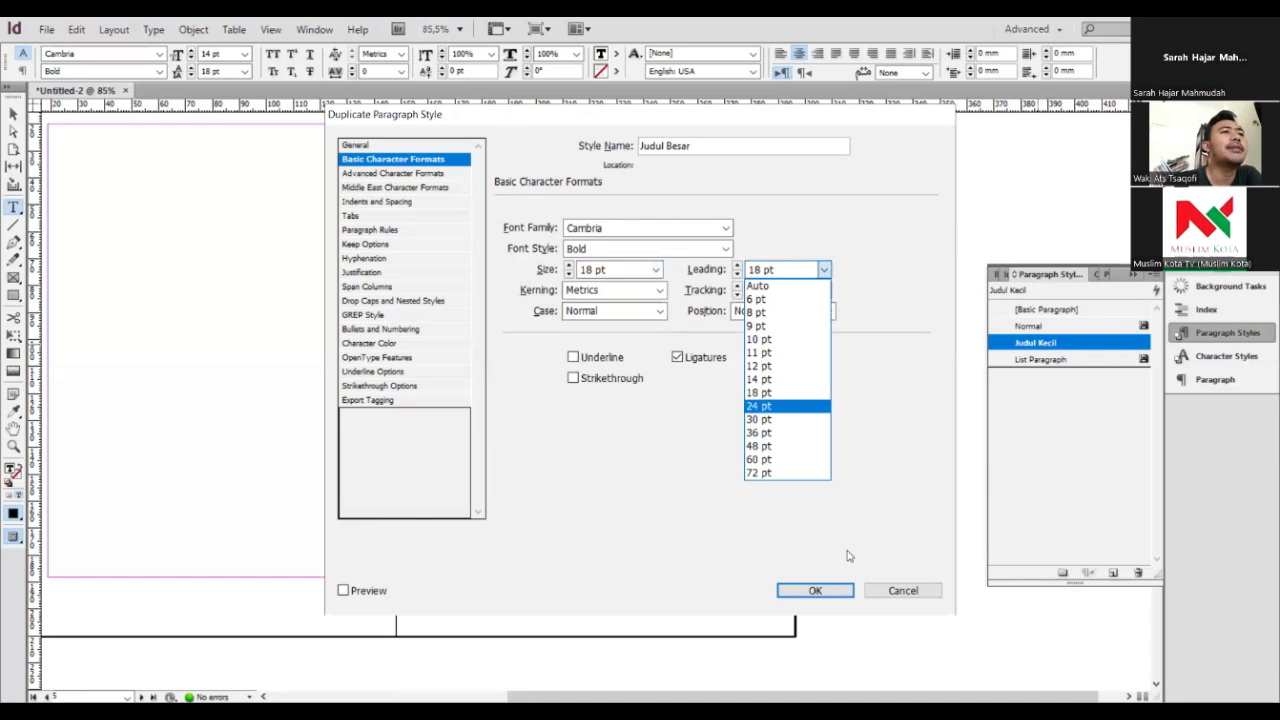
pyautogui.click(823, 593)
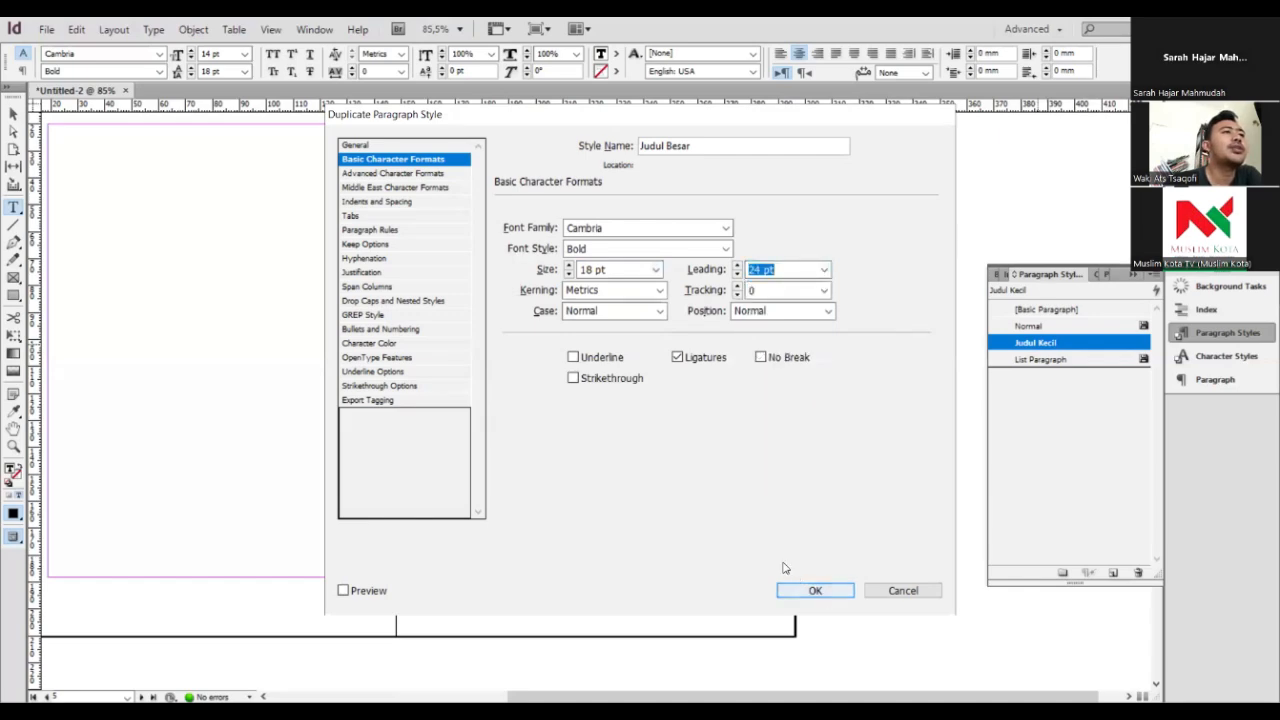
pyautogui.press('Return')
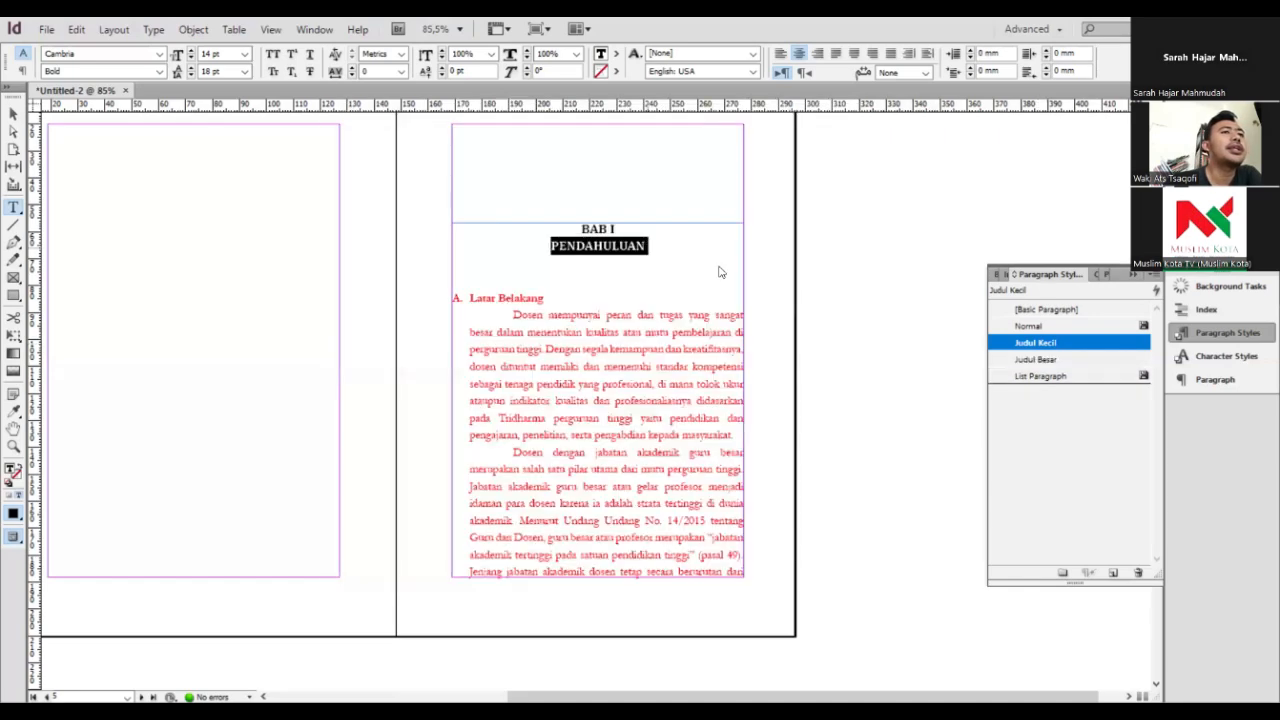
# Apply the Judul Besar paragraph style to the "PENDAHULUAN" line
pyautogui.click(643, 250)
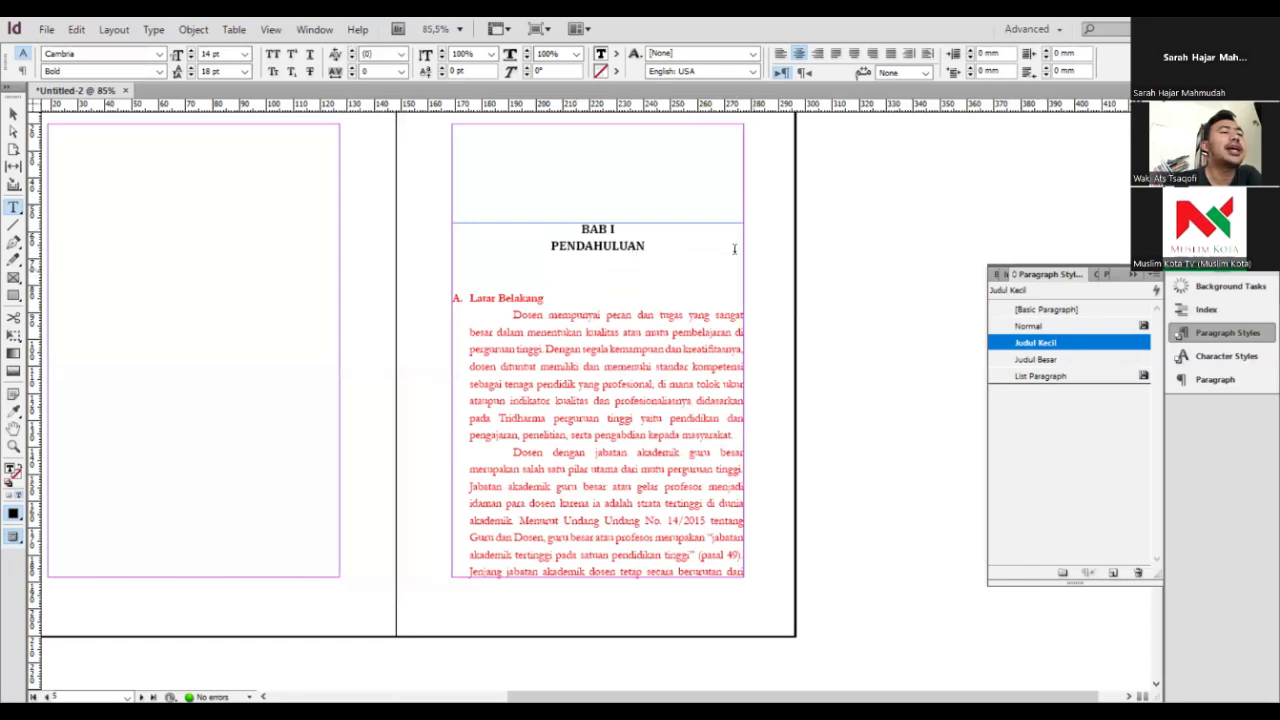
pyautogui.click(1055, 360)
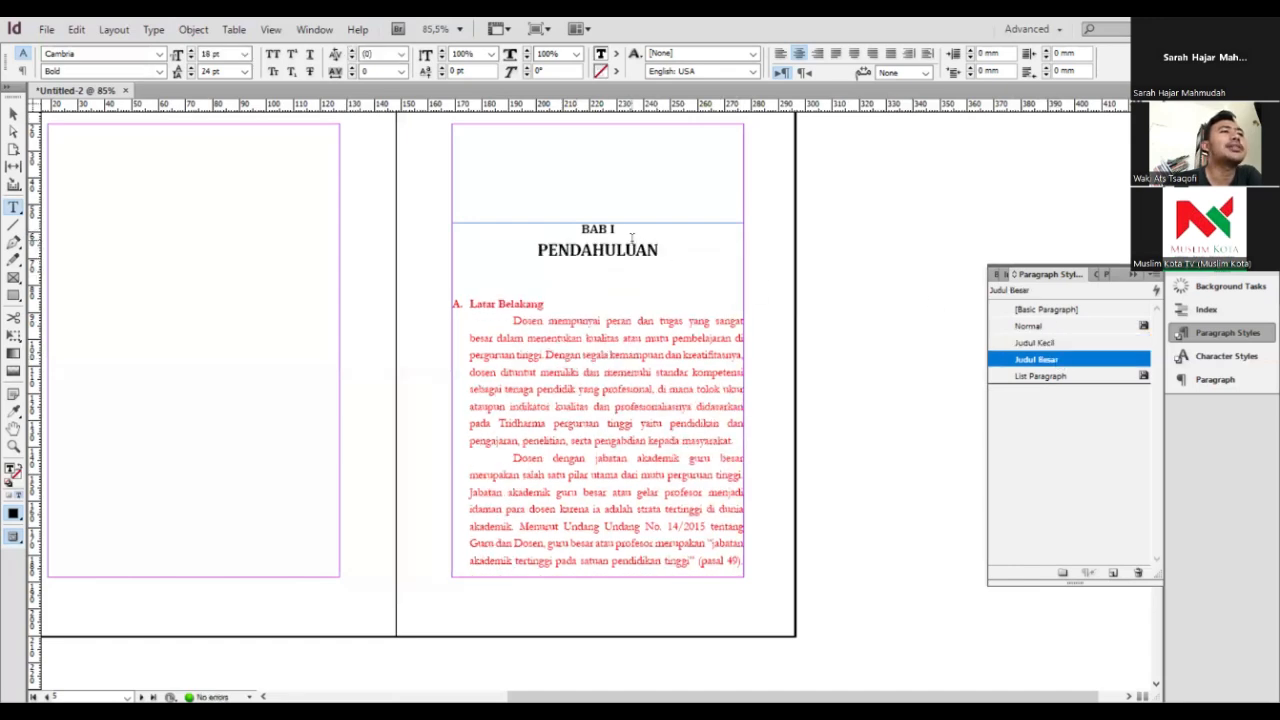
pyautogui.click(583, 229)
pyautogui.keyDown('shift'); pyautogui.click(683, 261); pyautogui.keyUp('shift')
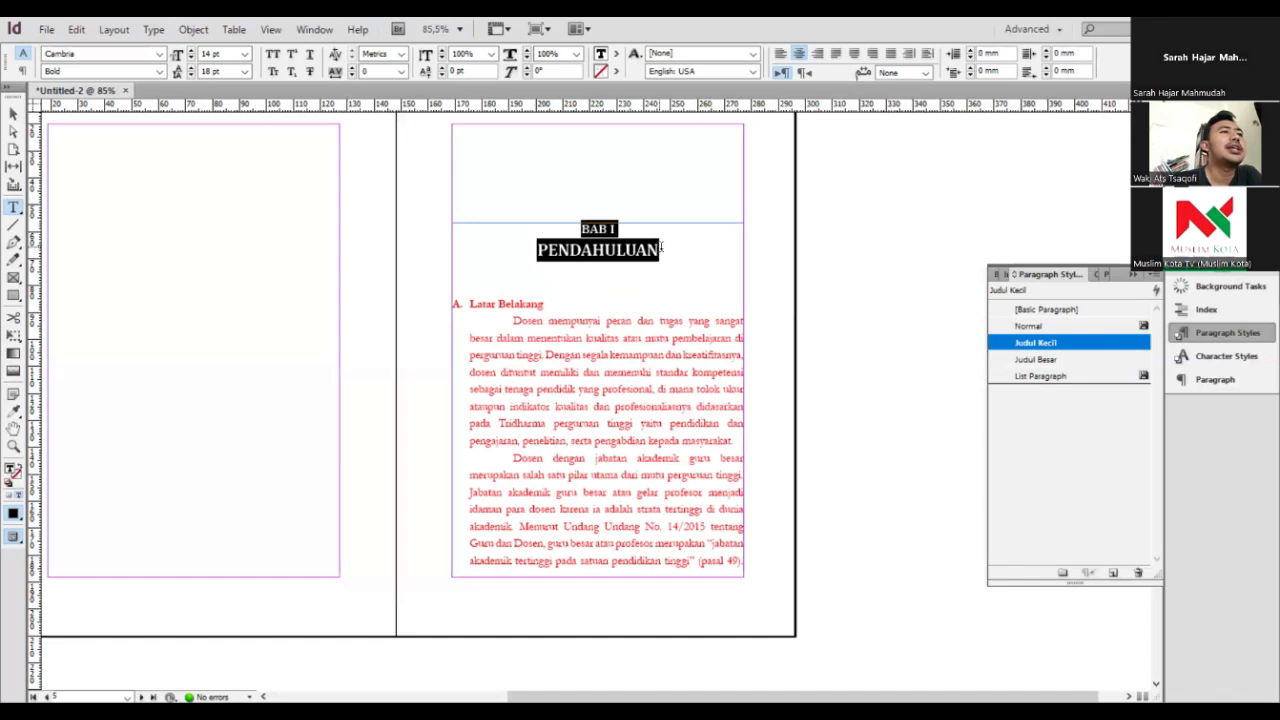
# Copy the "BAB I PENDAHULUAN" heading, then delete it and the empty lines beneath it from the main text flow
pyautogui.press('Right')
pyautogui.keyDown('shift'); pyautogui.click(566, 229); pyautogui.keyUp('shift')
pyautogui.hotkey('ctrl', 'c')
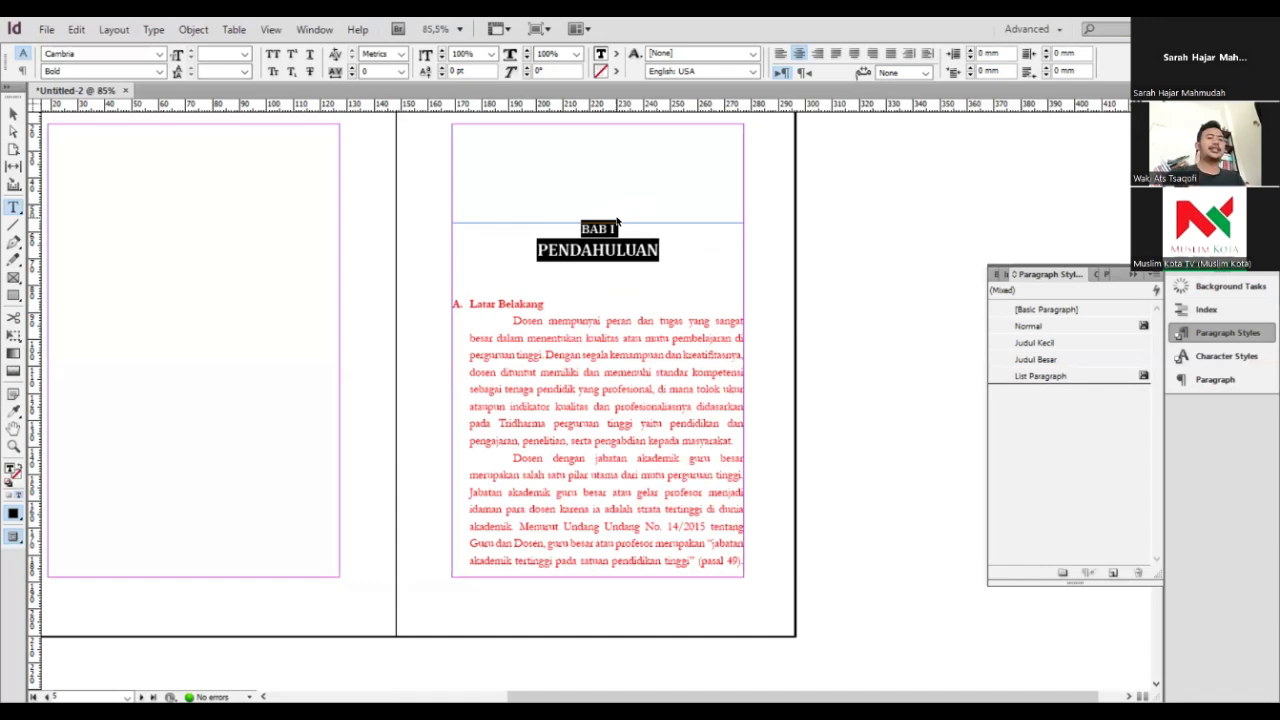
pyautogui.press('Delete')
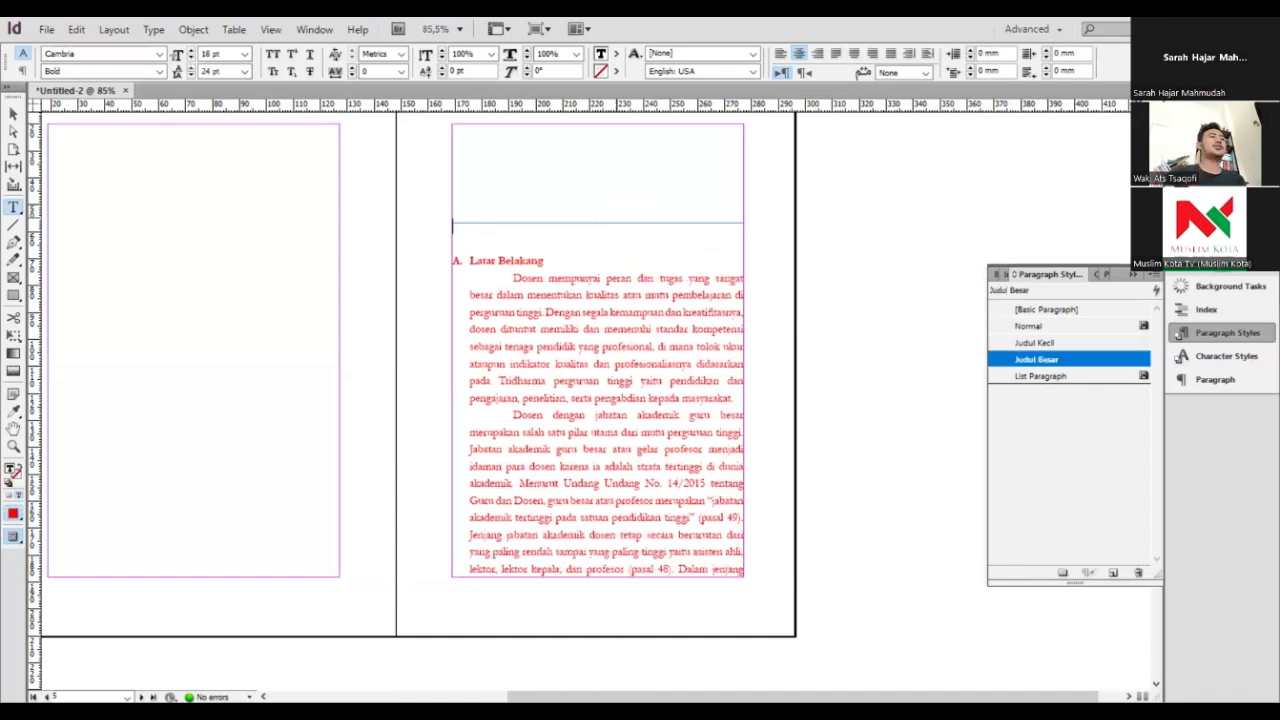
pyautogui.press('Delete')
pyautogui.press('Delete')
pyautogui.scroll(1, 583, 202)
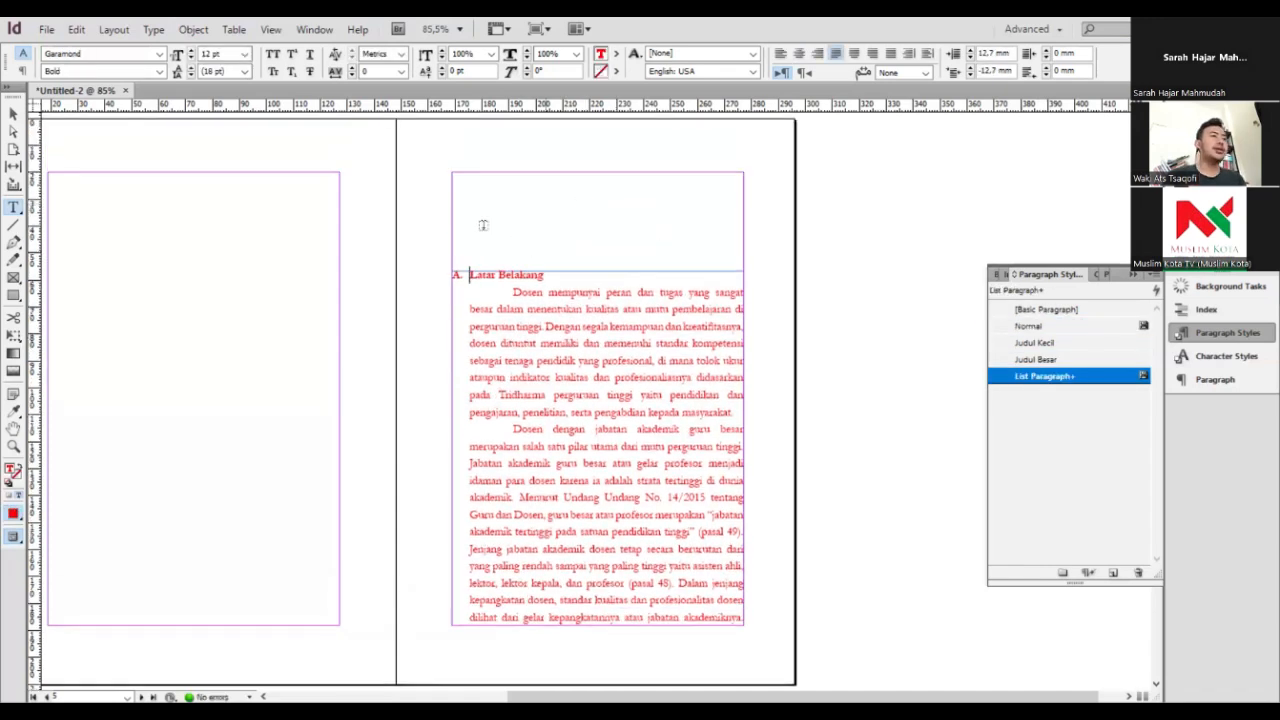
# Paste the copied heading, centred, into a new text frame above the "Latar Belakang" text
pyautogui.moveTo(715, 241); pyautogui.dragTo(744, 241)
pyautogui.click(640, 222)
pyautogui.hotkey('ctrl', 'v')
pyautogui.hotkey('ctrl', 'a')
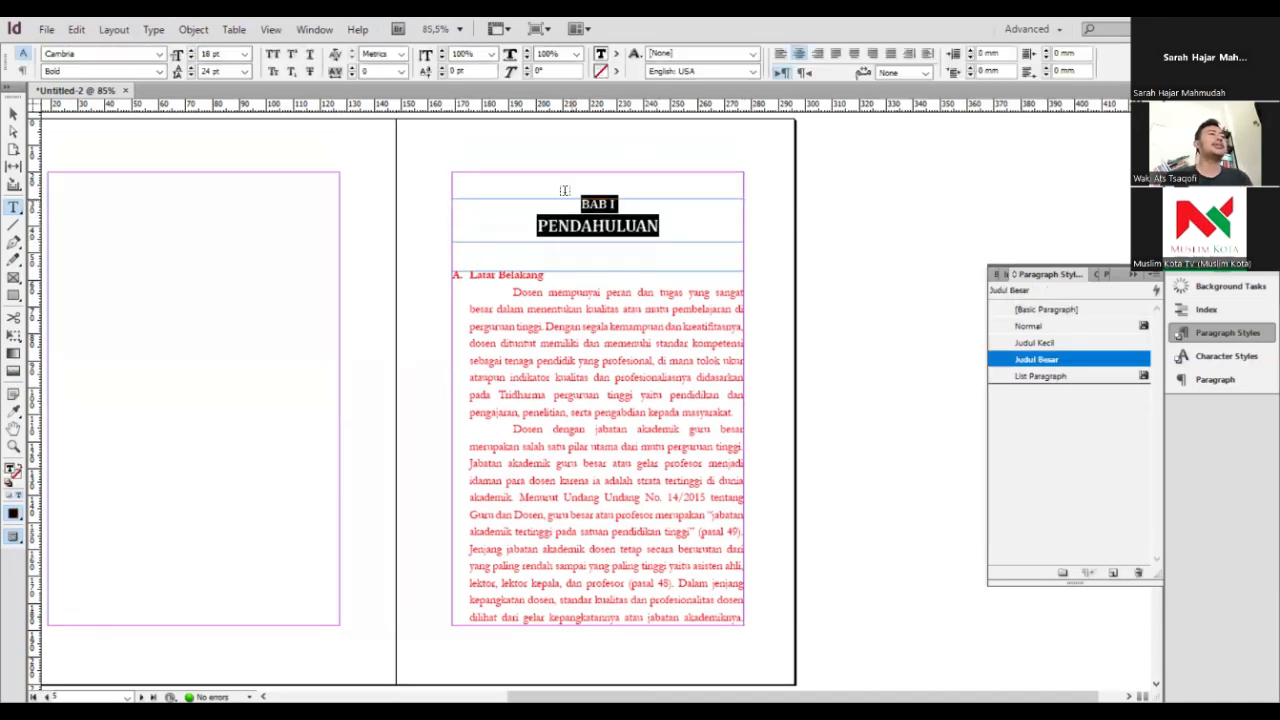
pyautogui.hotkey('ctrl', 'shift', 'l')
pyautogui.moveTo(583, 225); pyautogui.dragTo(431, 189)
pyautogui.click(799, 53)
pyautogui.click(604, 224)
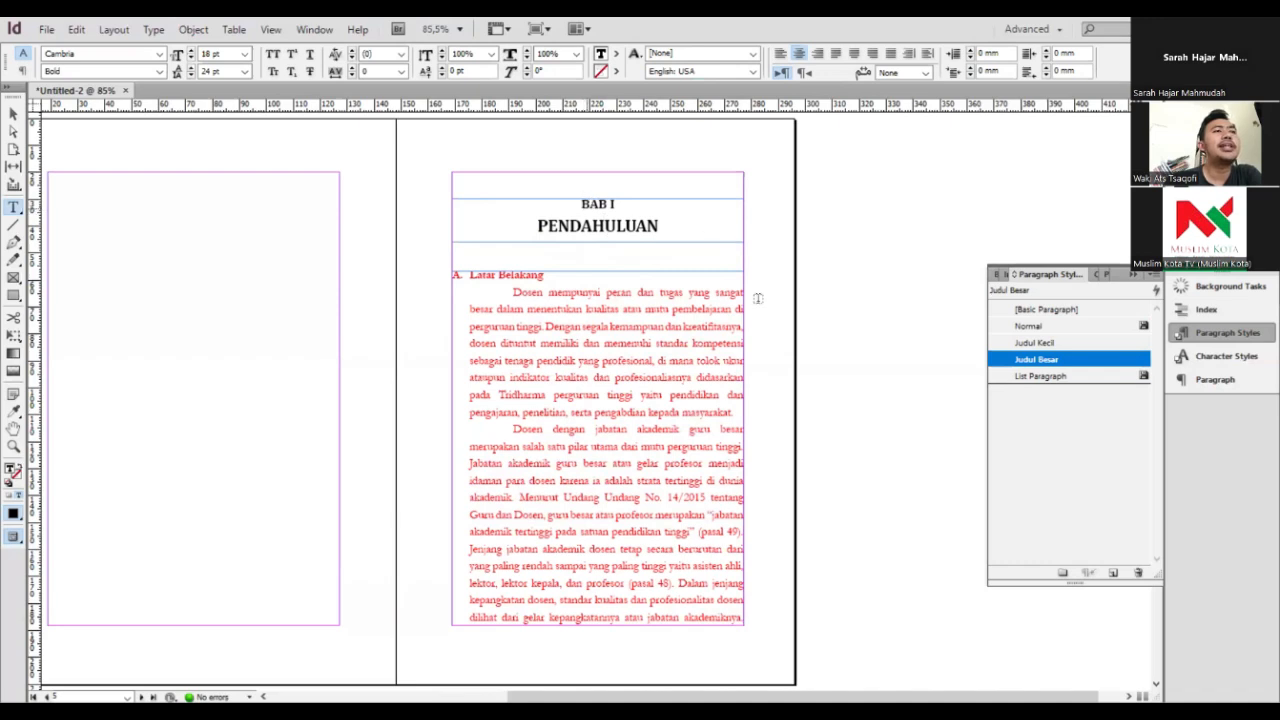
# Set the leading of the "BAB I" line to 17 pt
pyautogui.click(627, 208)
pyautogui.moveTo(626, 208); pyautogui.dragTo(543, 197)
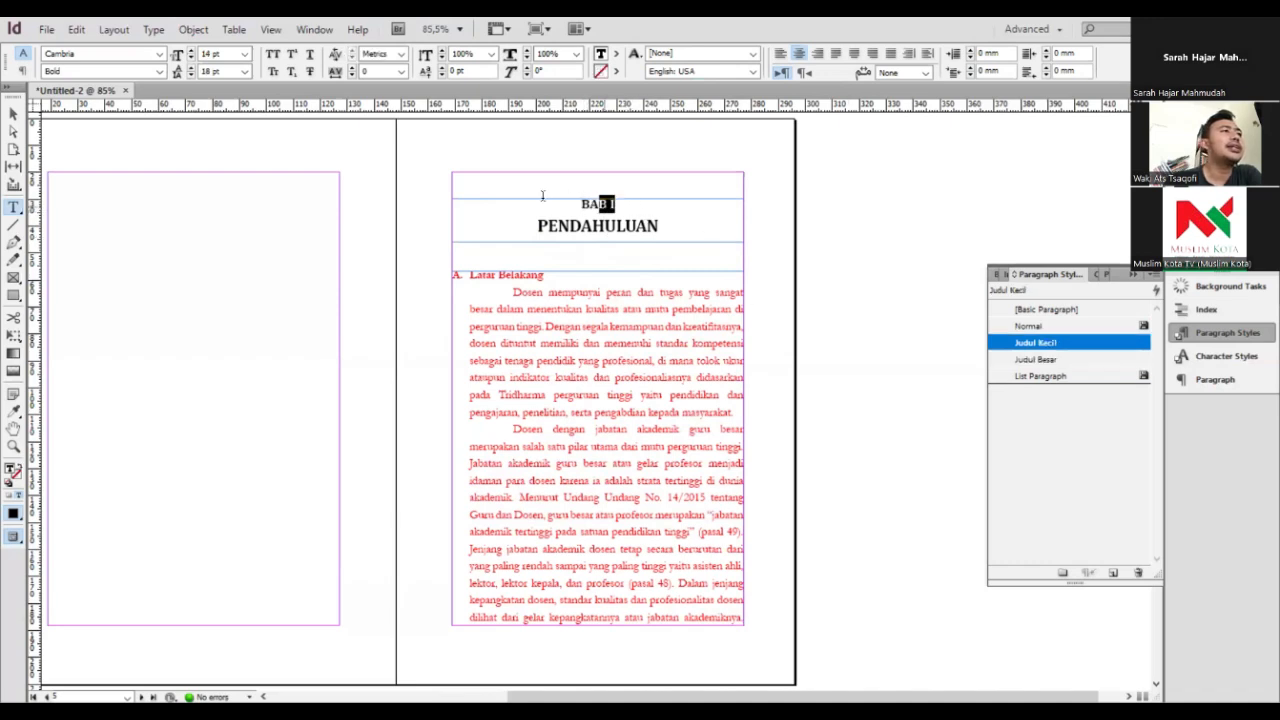
pyautogui.click(190, 76)
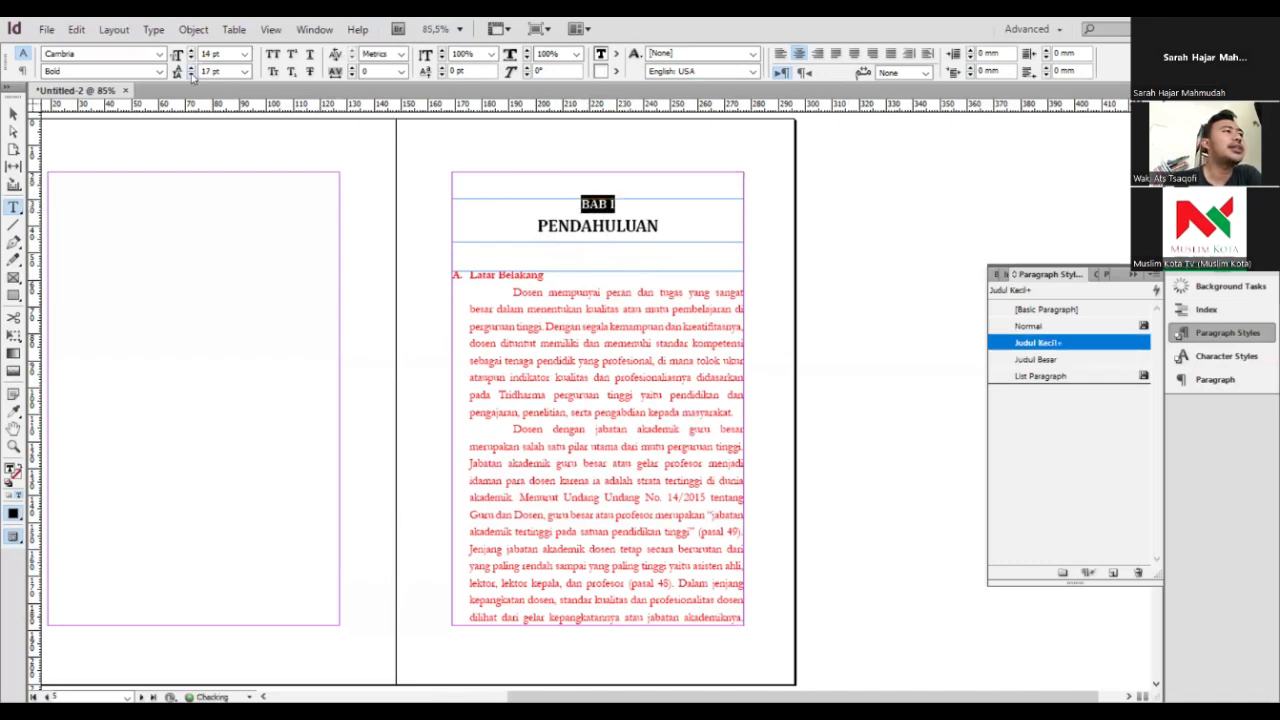
# Check the indents and spacing settings of the Judul Besar paragraph style used by the "PENDAHULUAN" line
pyautogui.moveTo(528, 203); pyautogui.dragTo(660, 230)
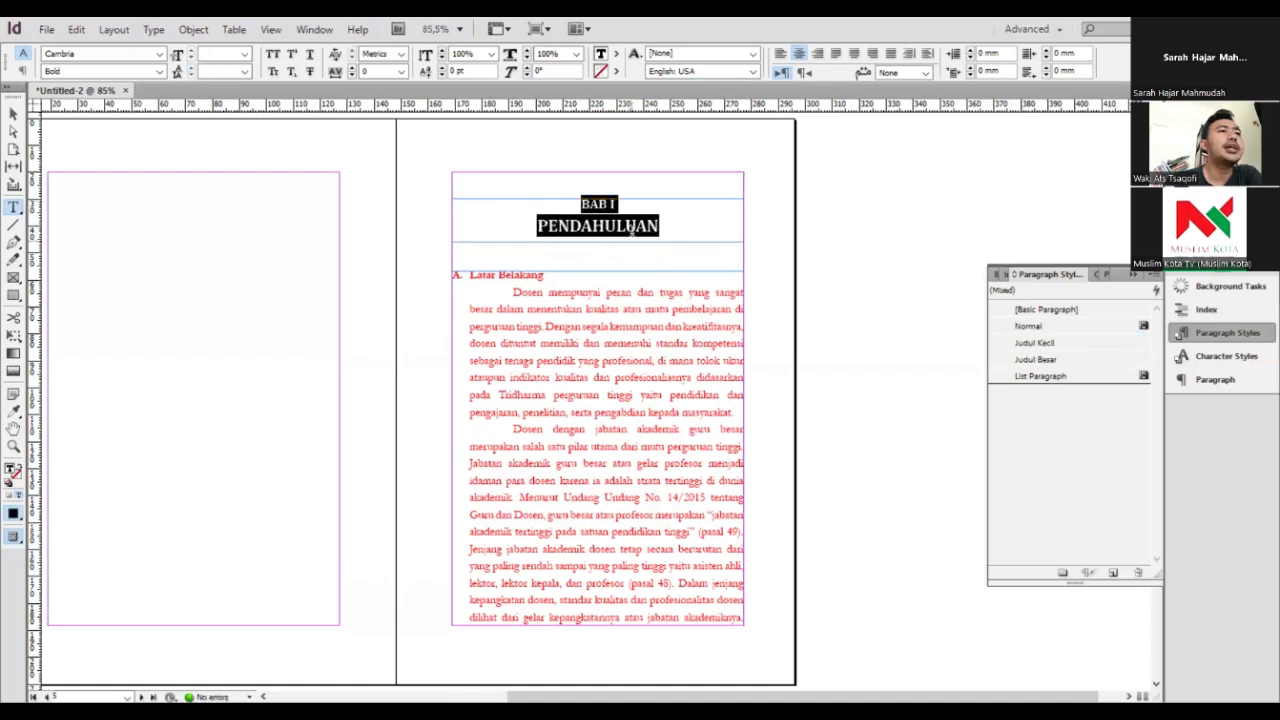
pyautogui.click(625, 226)
pyautogui.click(1047, 362)
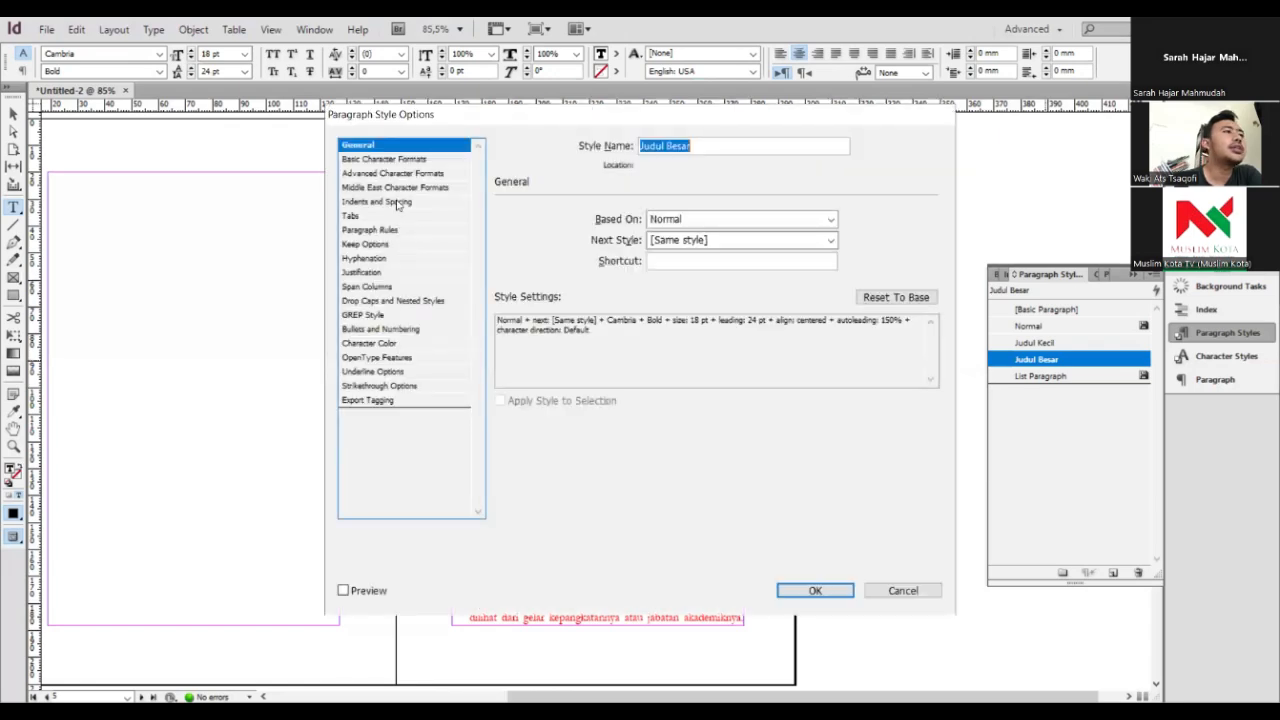
pyautogui.click(397, 203)
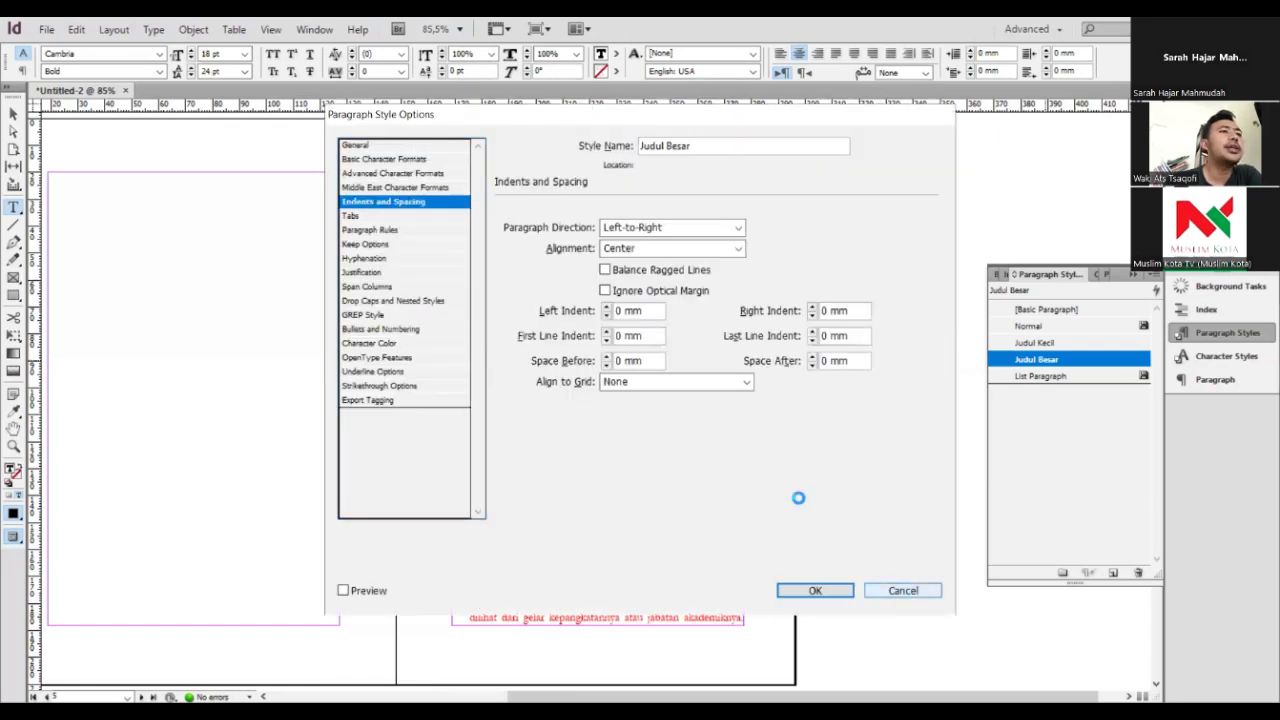
pyautogui.moveTo(589, 204); pyautogui.dragTo(627, 228)
pyautogui.click(657, 228)
# Change the text color of the "Latar Belakang" subheading to Black
pyautogui.scroll(-1, 650, 232)
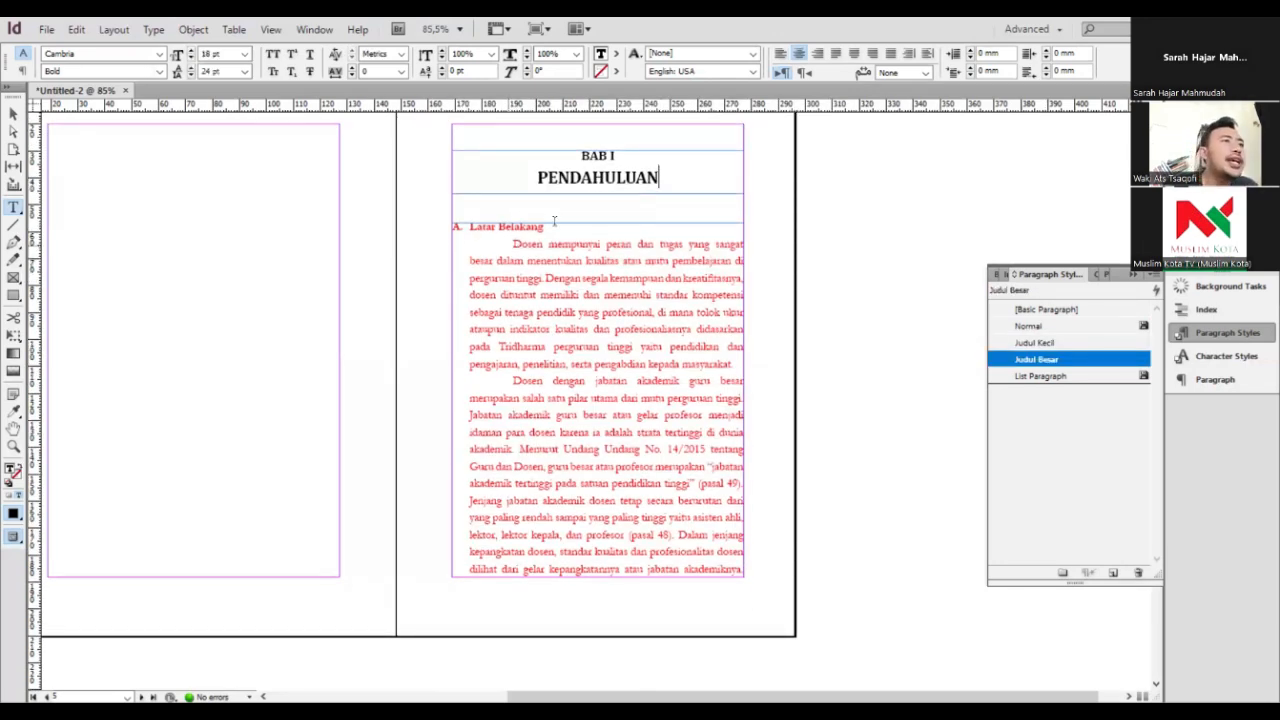
pyautogui.moveTo(546, 243); pyautogui.dragTo(467, 226)
pyautogui.click(547, 228)
pyautogui.moveTo(547, 228); pyautogui.dragTo(451, 220)
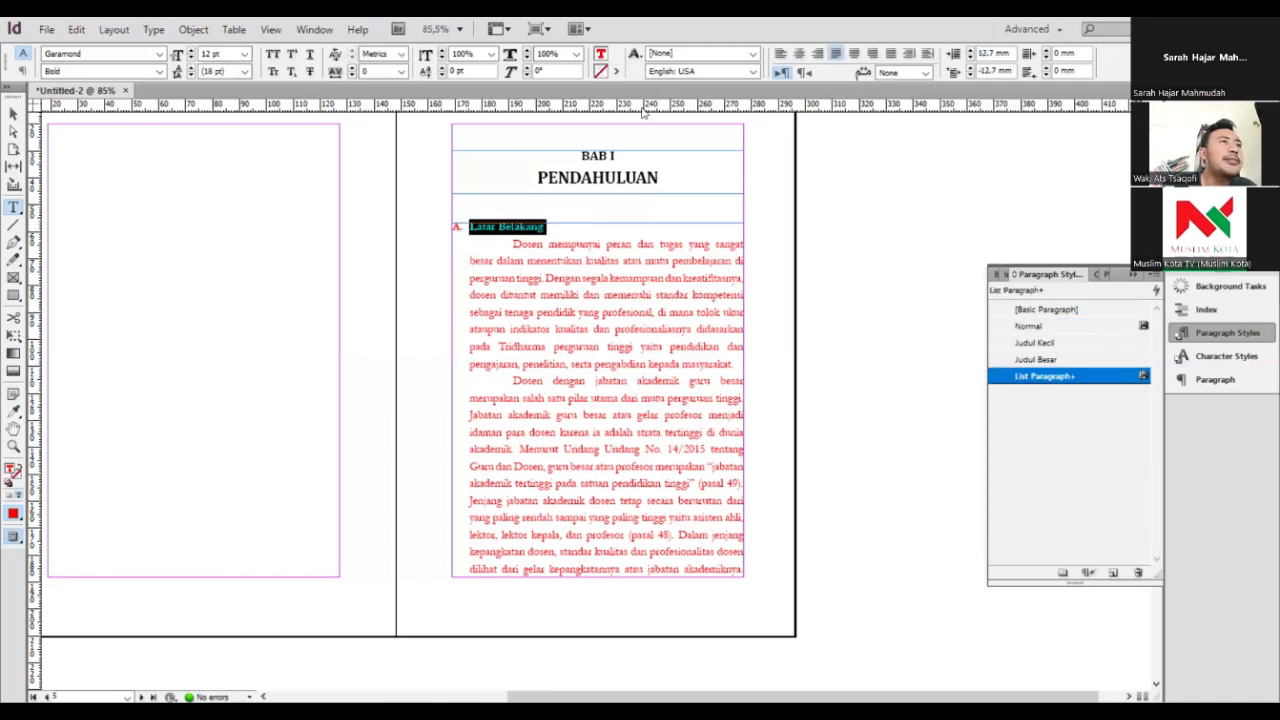
pyautogui.click(615, 53)
pyautogui.click(643, 105)
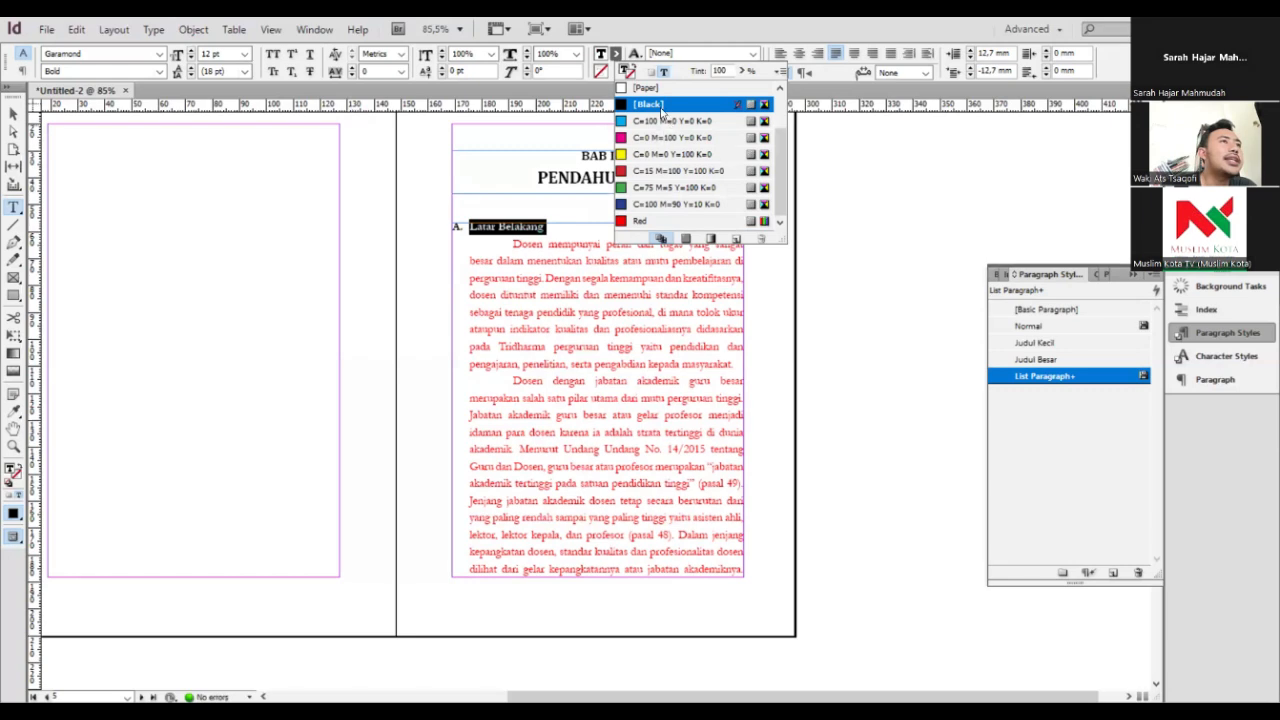
# Set the "Latar Belakang" subheading's font to Adobe Garamond Pro and its leading to 15 pt
pyautogui.click(26, 53)
pyautogui.write('A')
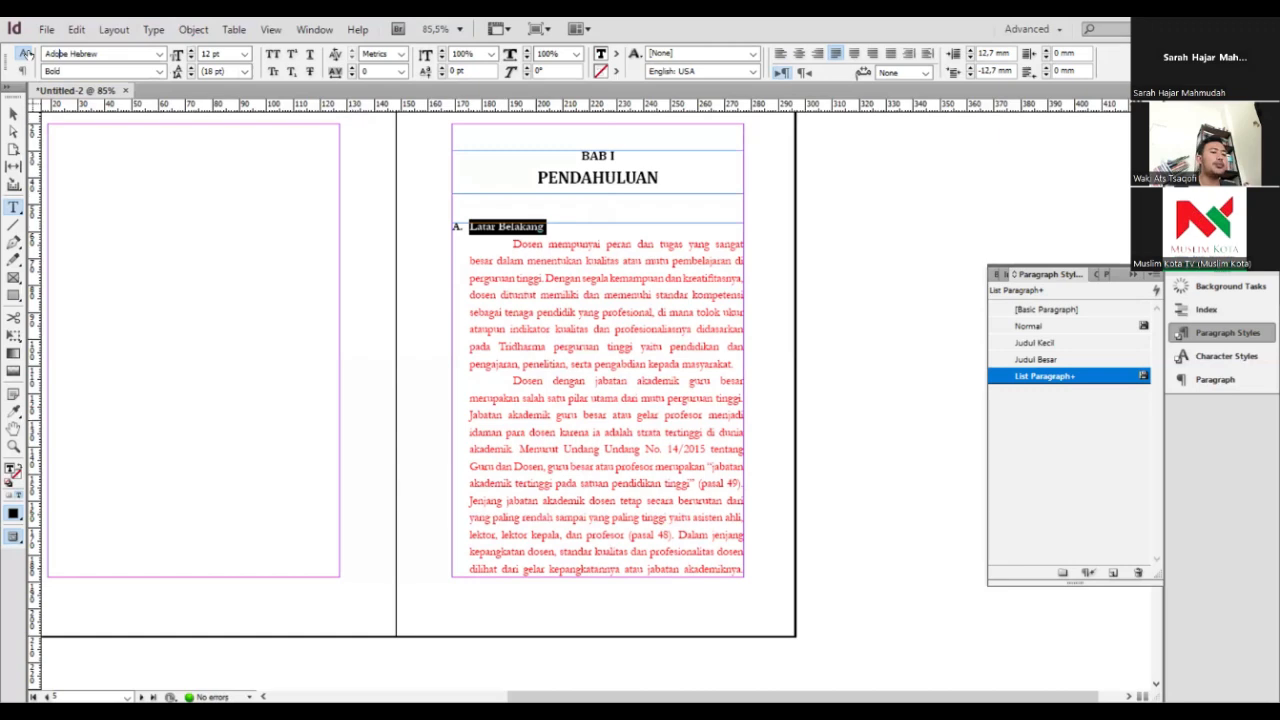
pyautogui.write('dobe Garamond Pro')
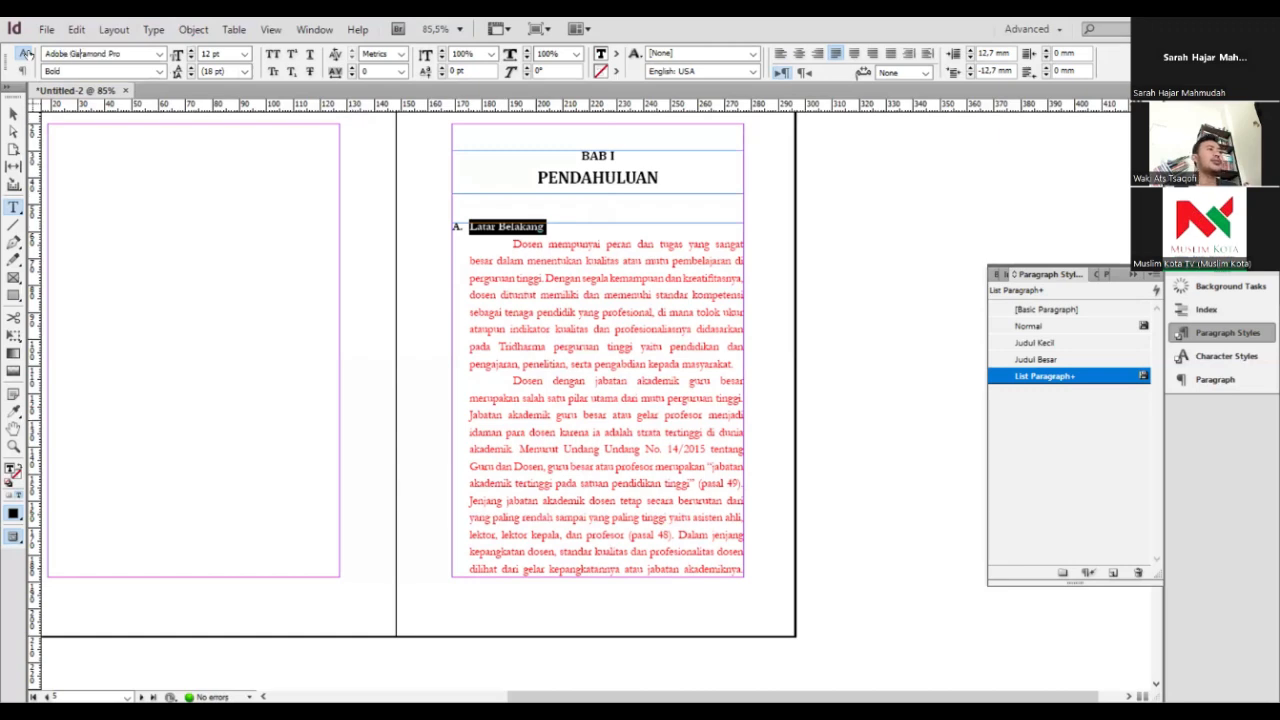
pyautogui.press('Tab')
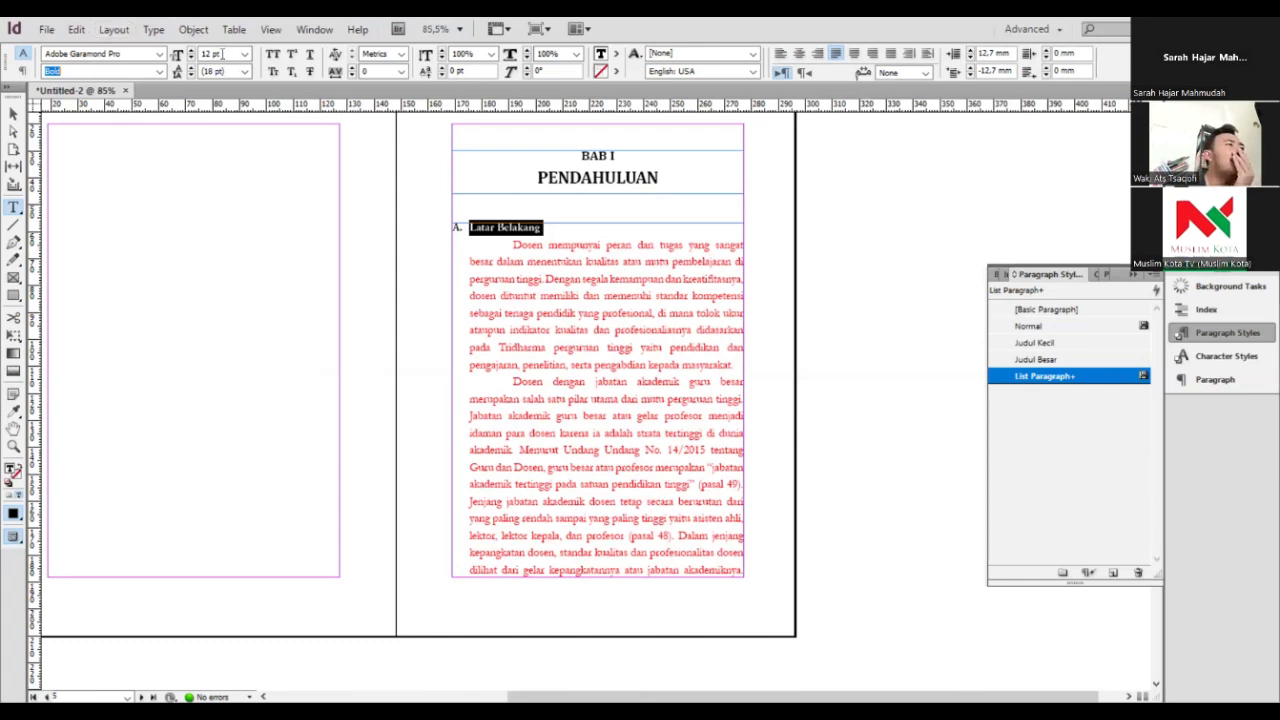
pyautogui.click(177, 70)
pyautogui.write('15')
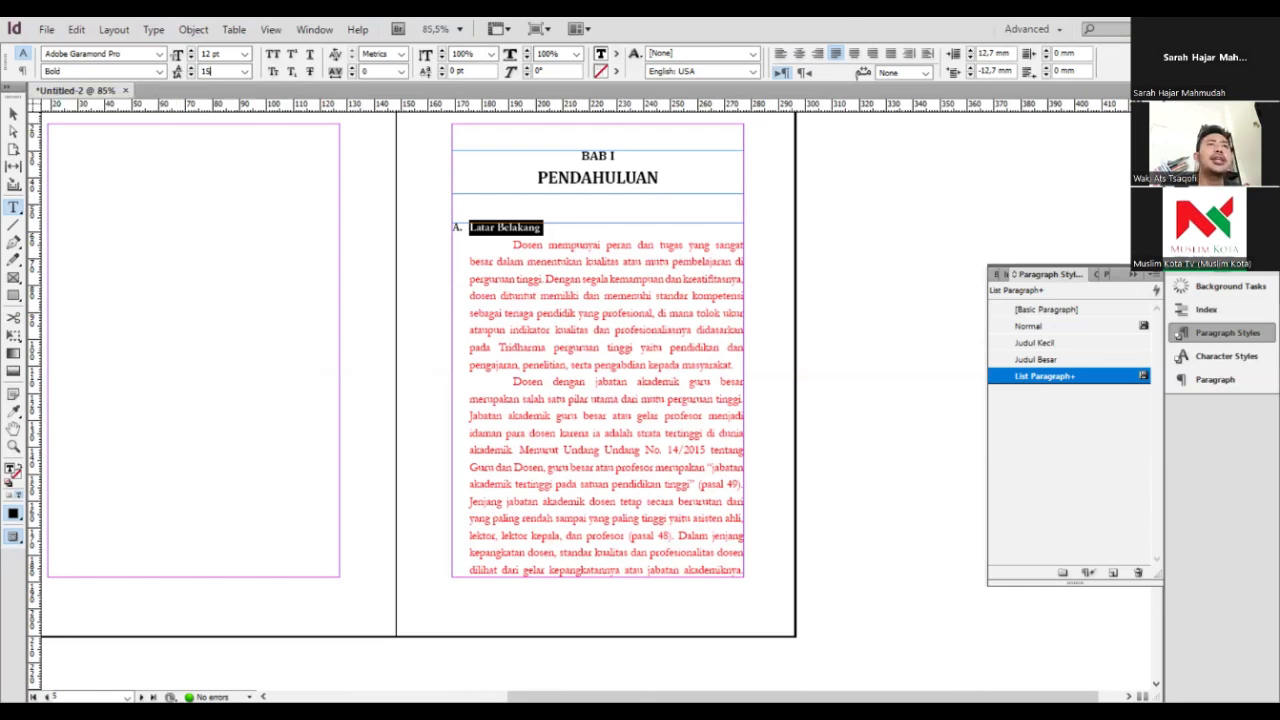
pyautogui.doubleClick(995, 71)
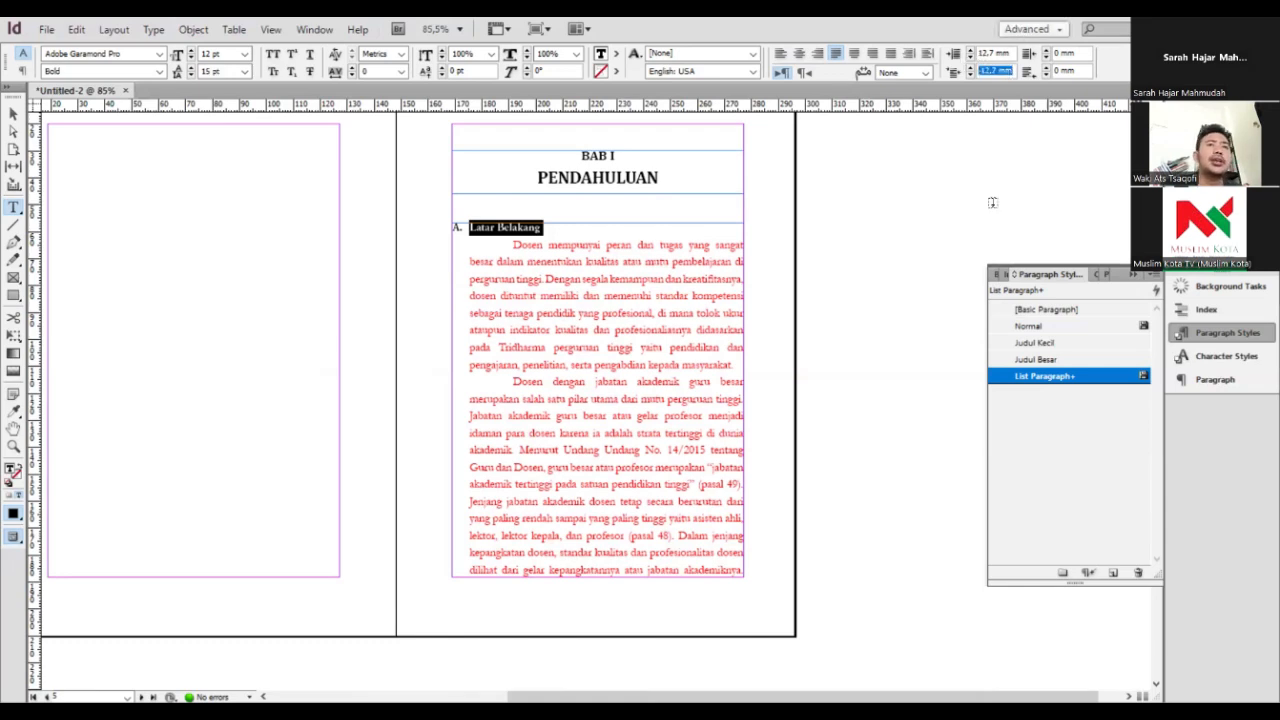
# Create a paragraph style named "Sub Judul" from the "Latar Belakang" subheading, reviewing its character formats
pyautogui.click(1117, 574)
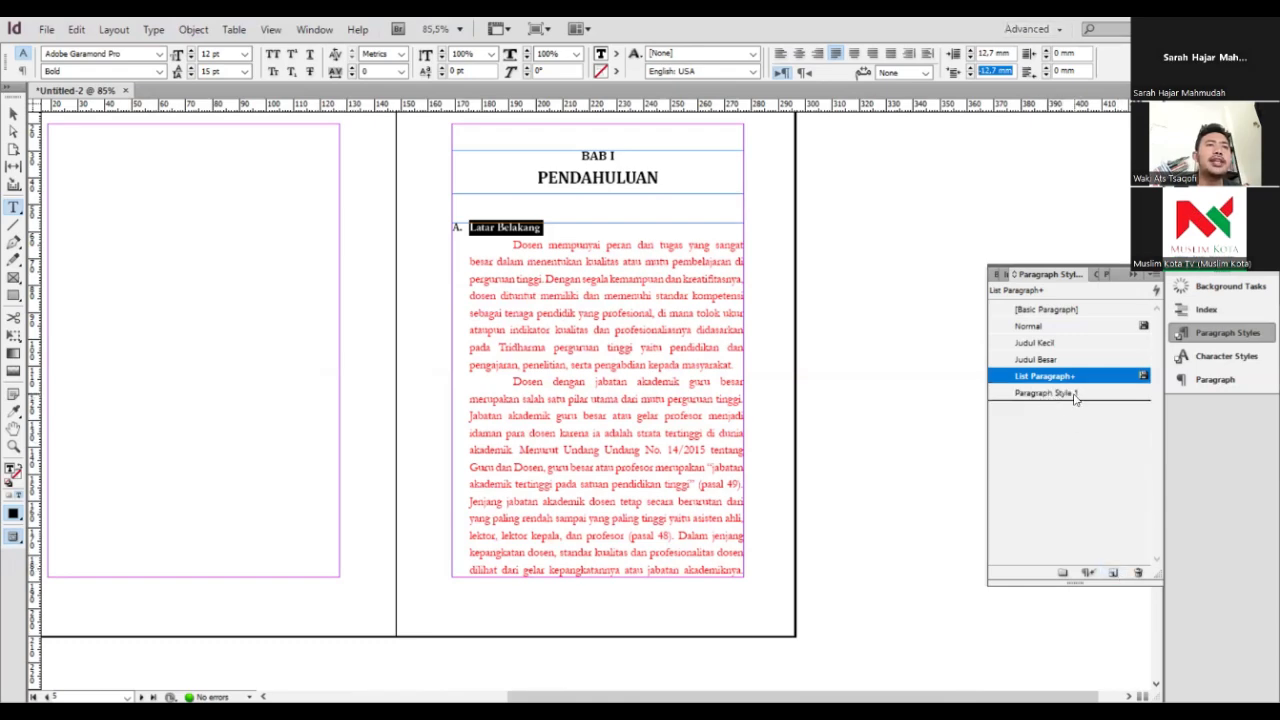
pyautogui.click(1075, 394)
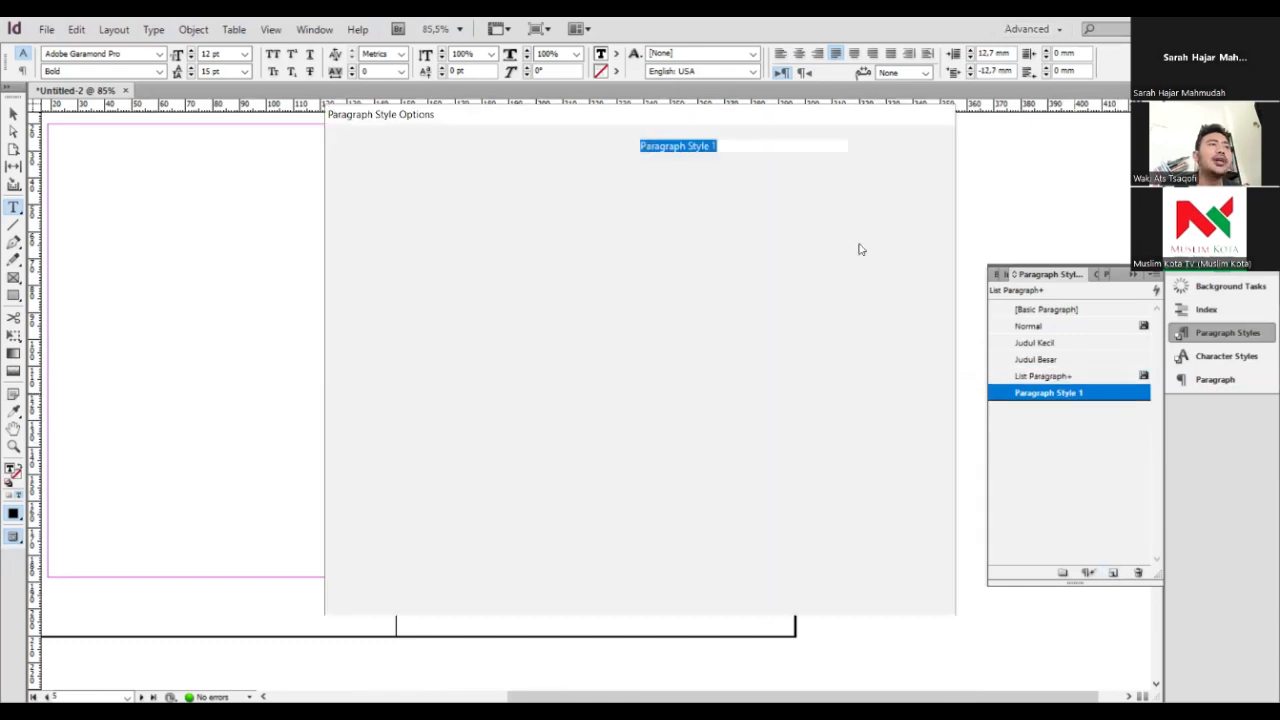
pyautogui.write('Sub Judul')
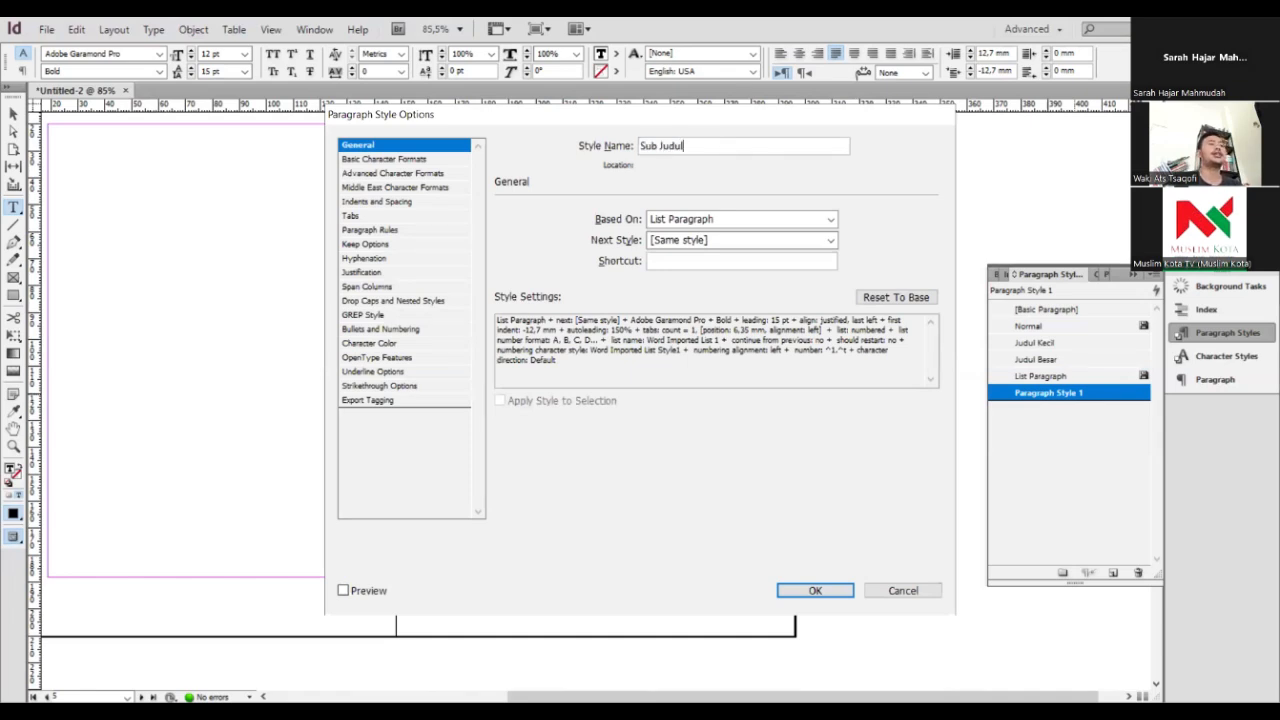
pyautogui.write(' A')
pyautogui.press('BackSpace')
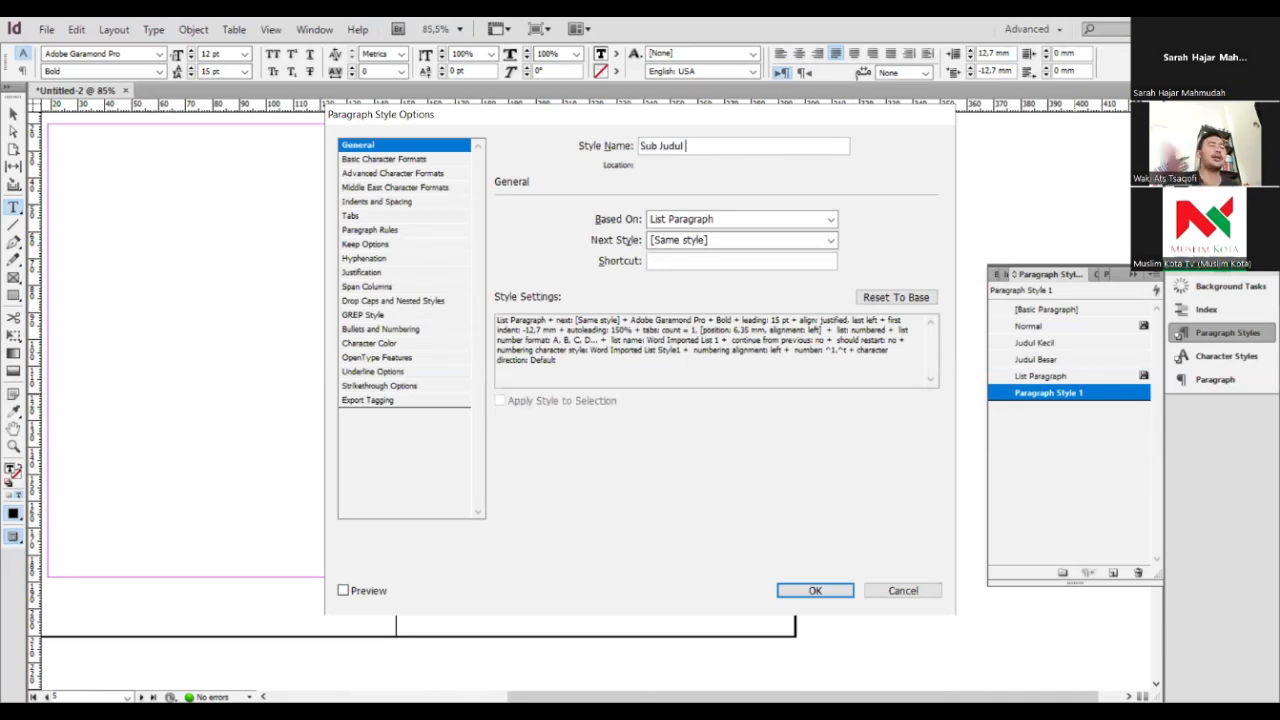
pyautogui.click(408, 162)
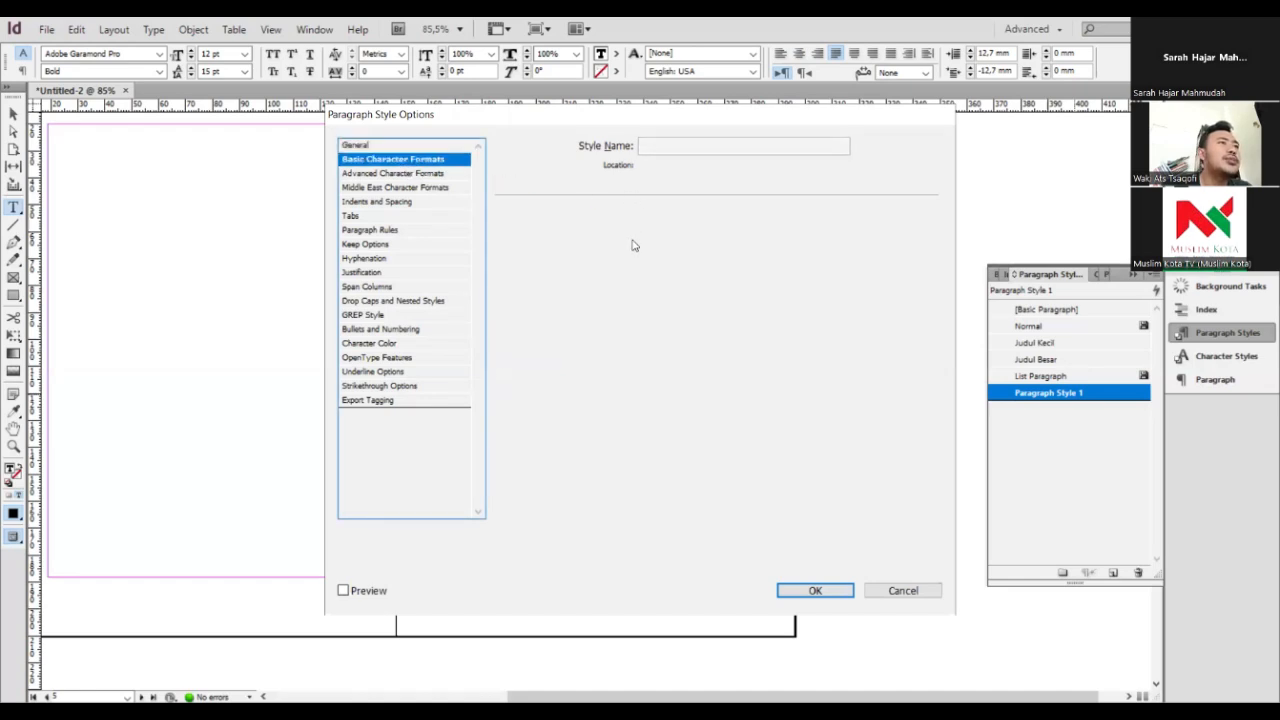
pyautogui.click(430, 175)
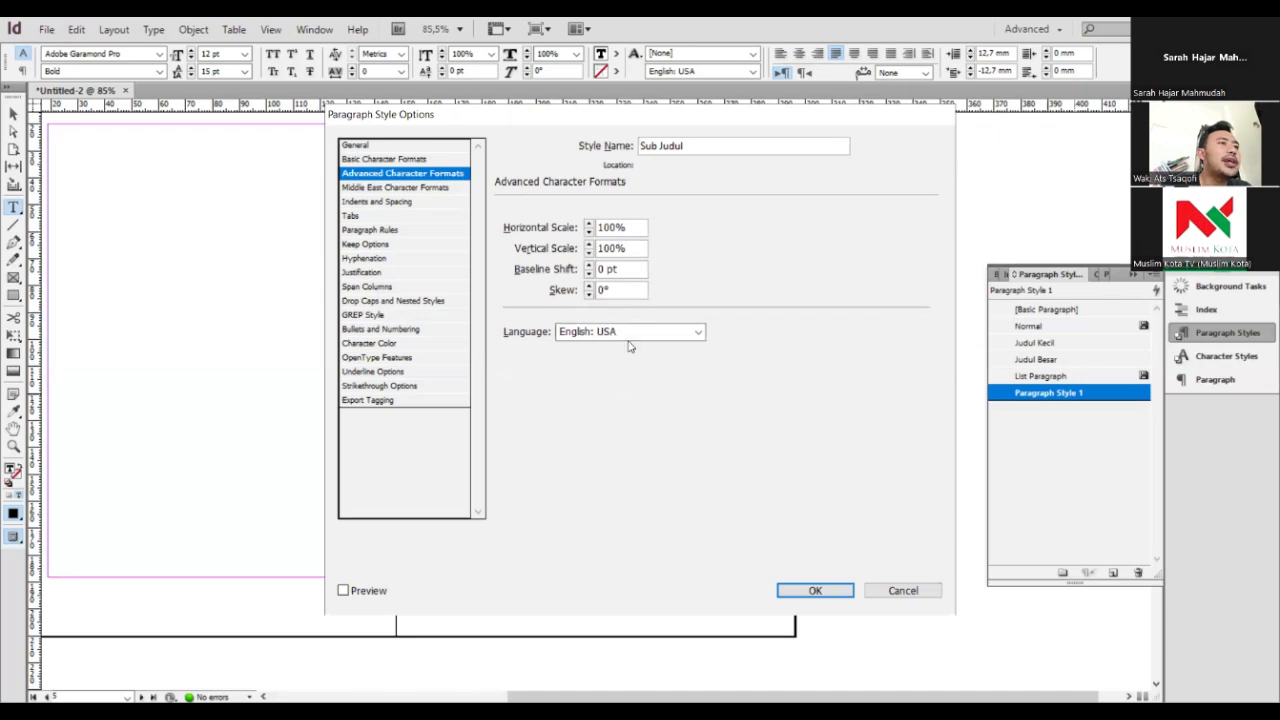
pyautogui.click(400, 188)
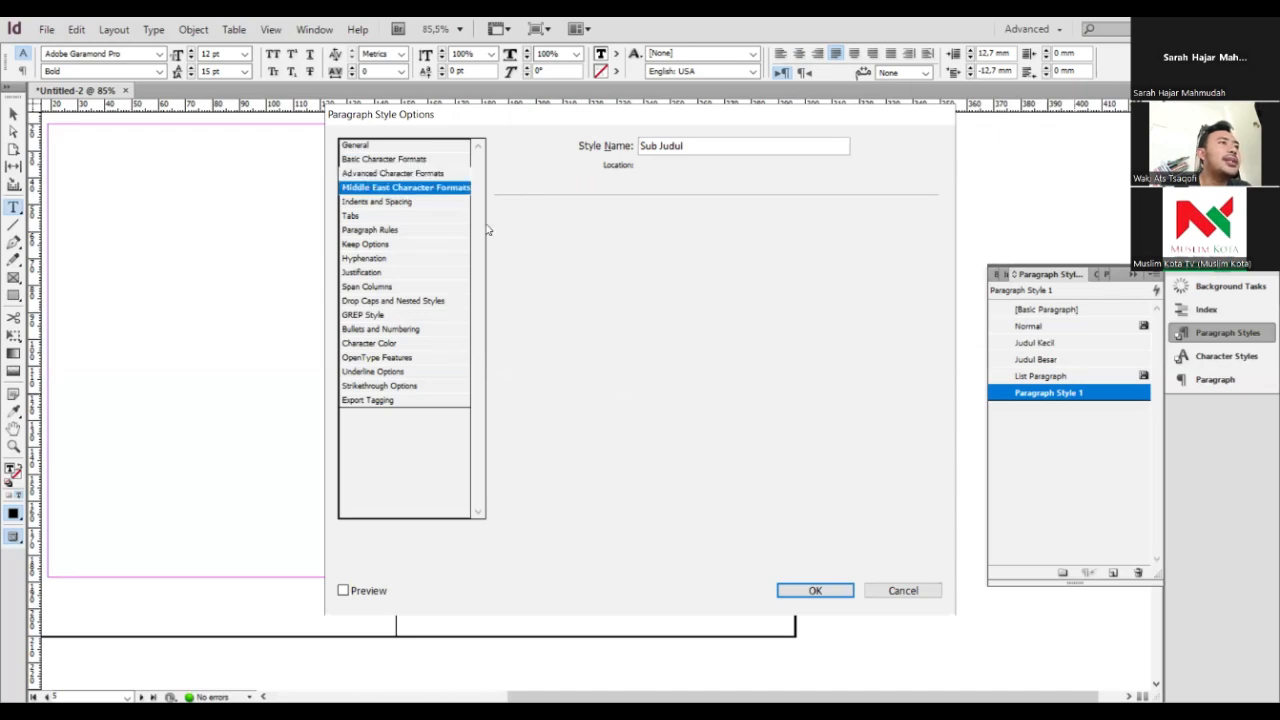
# Set the Sub Judul style's left indent to 7 mm, first line indent to -7 mm and space before to 0,5 mm
pyautogui.click(428, 204)
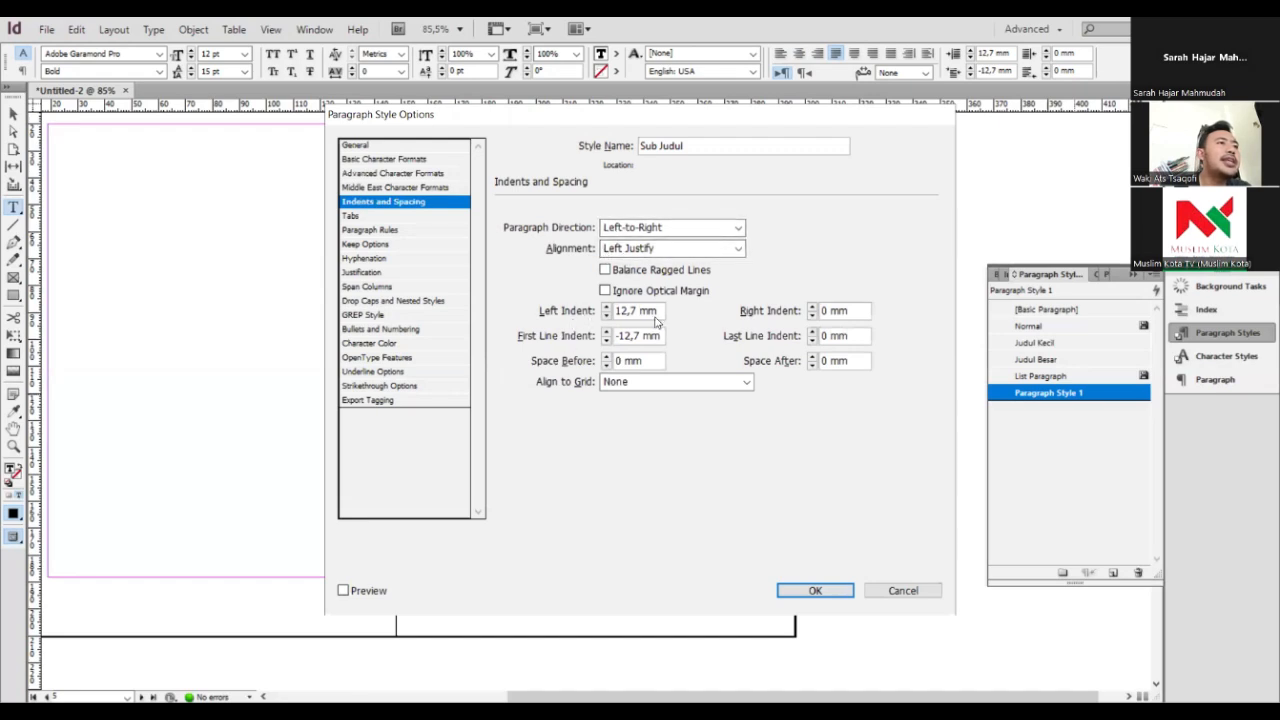
pyautogui.click(600, 335)
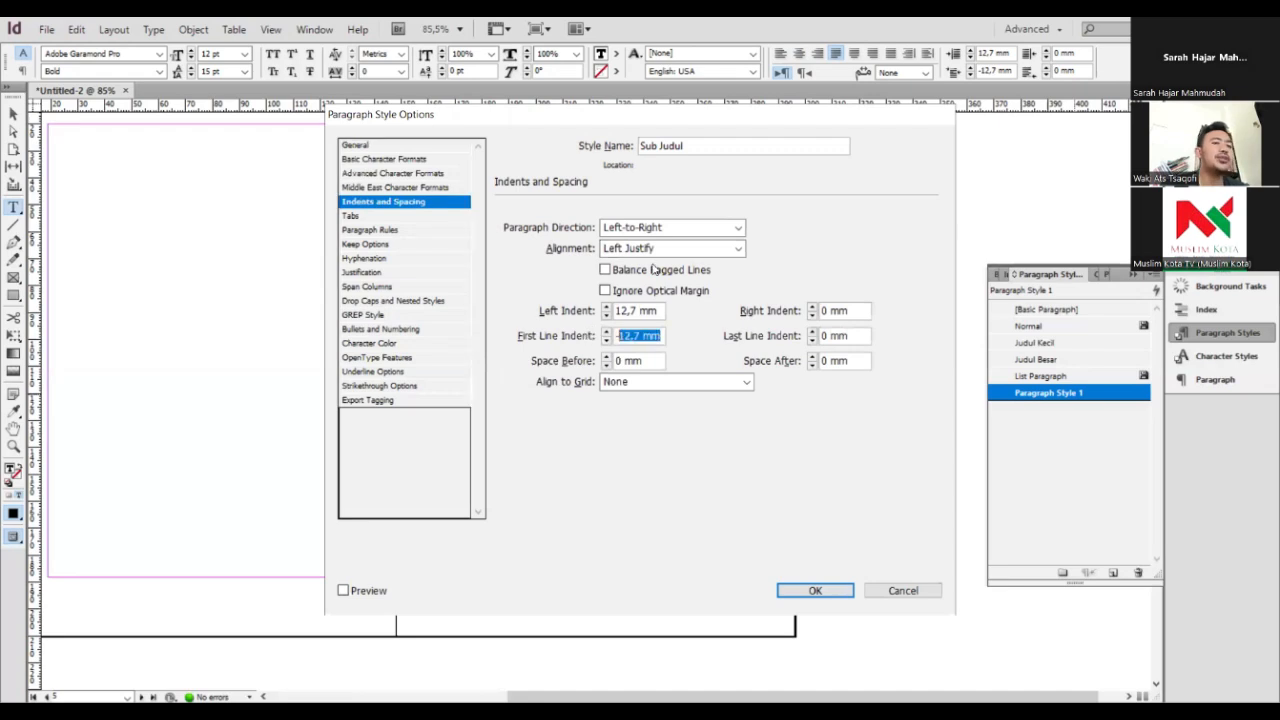
pyautogui.write('-7')
pyautogui.press('Tab')
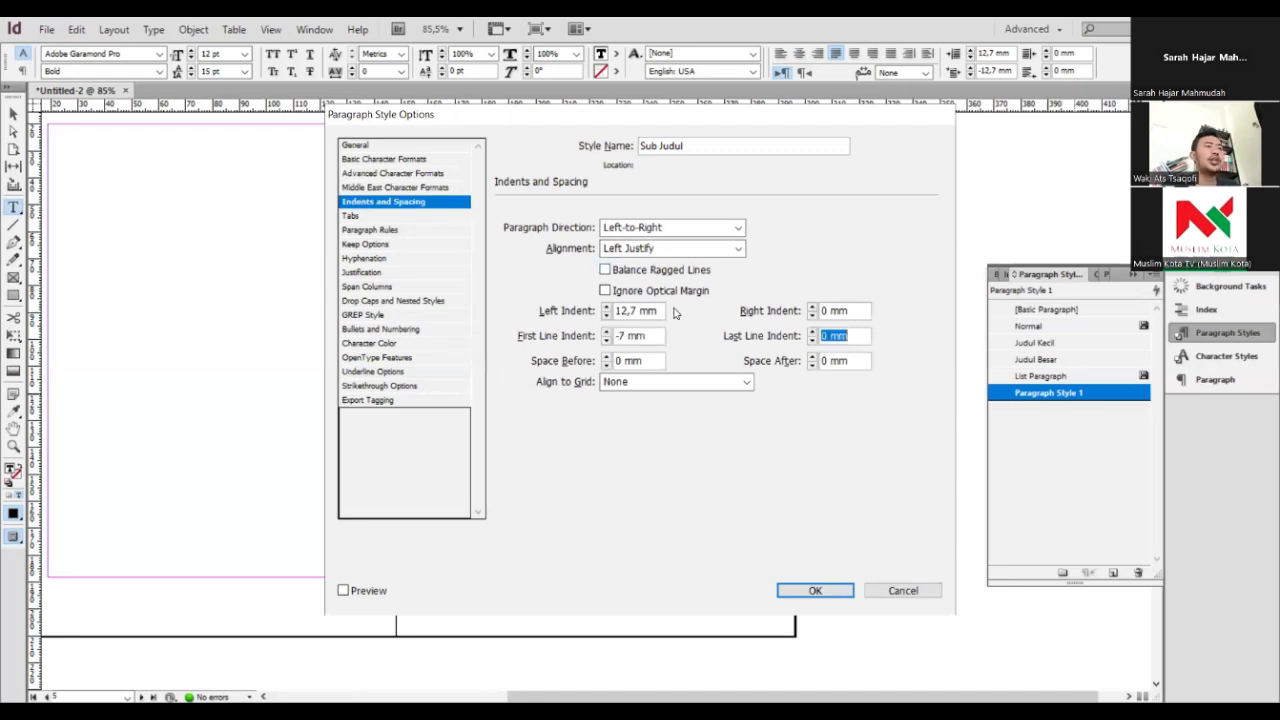
pyautogui.click(554, 303)
pyautogui.write('7')
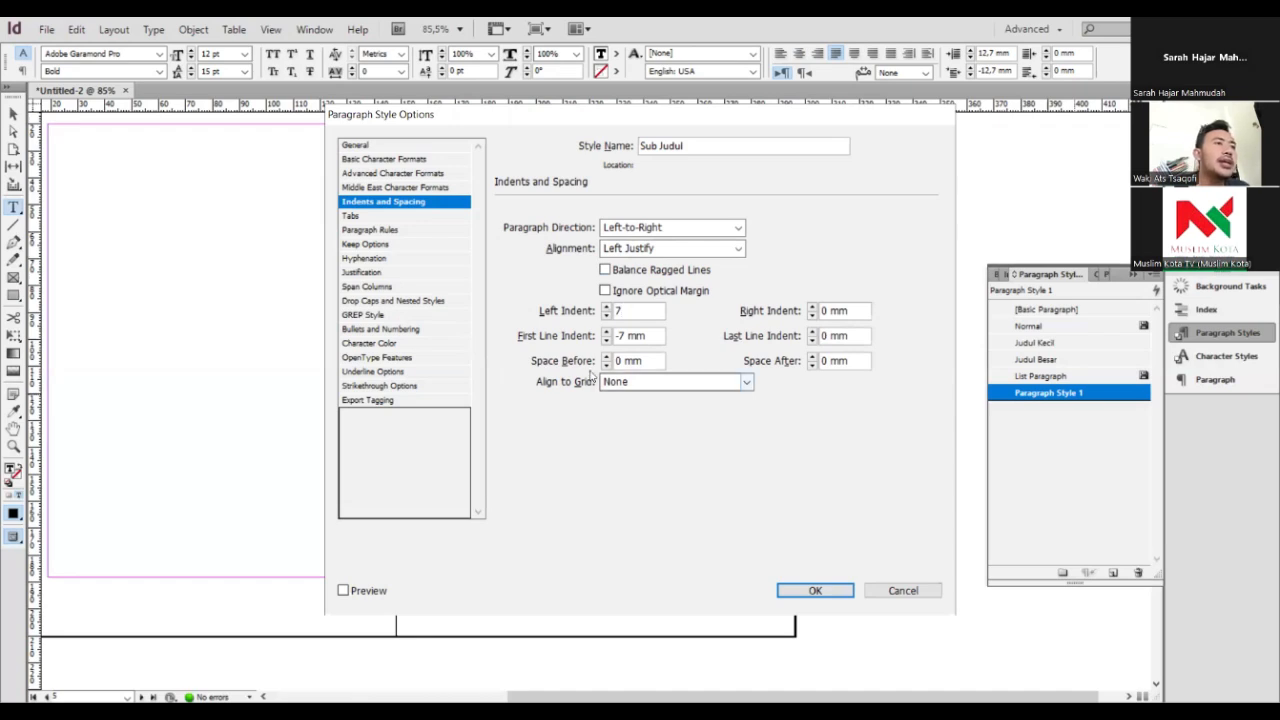
pyautogui.click(625, 360)
pyautogui.write('0,5')
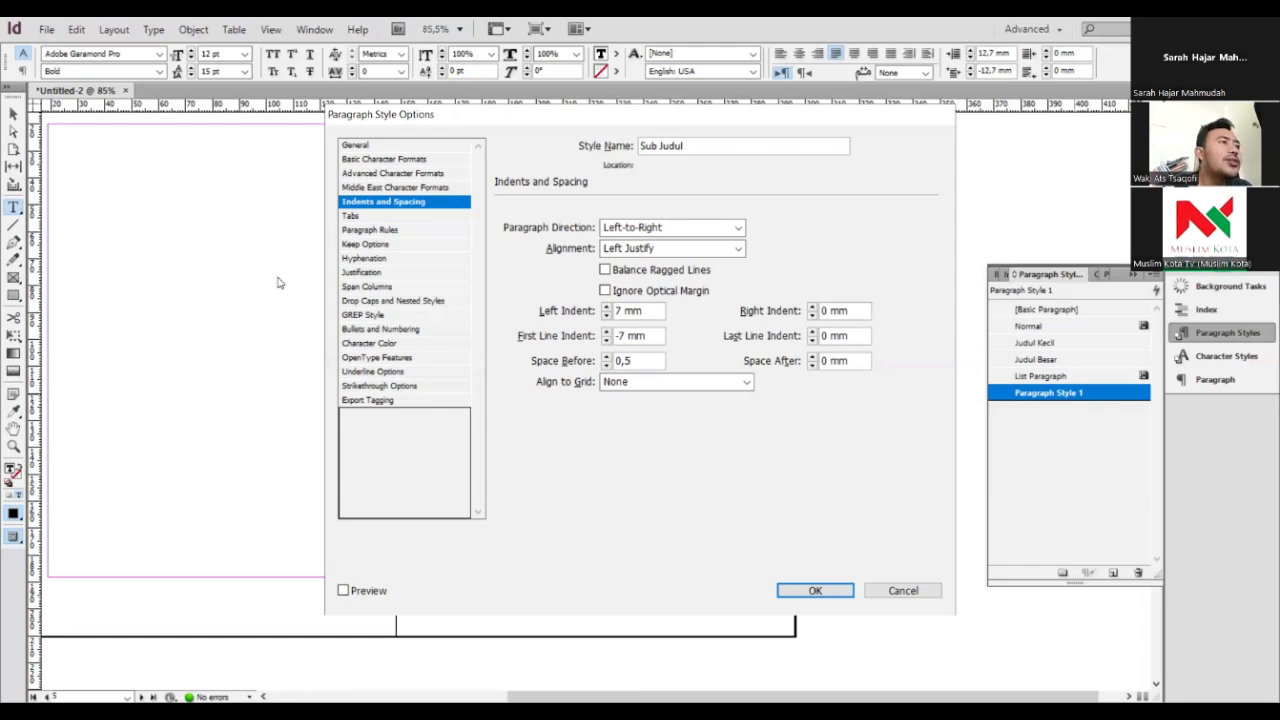
# Set the Sub Judul style's numbering mode to Continue from Previous Number and its tab position to 7 mm, and save the style
pyautogui.click(404, 330)
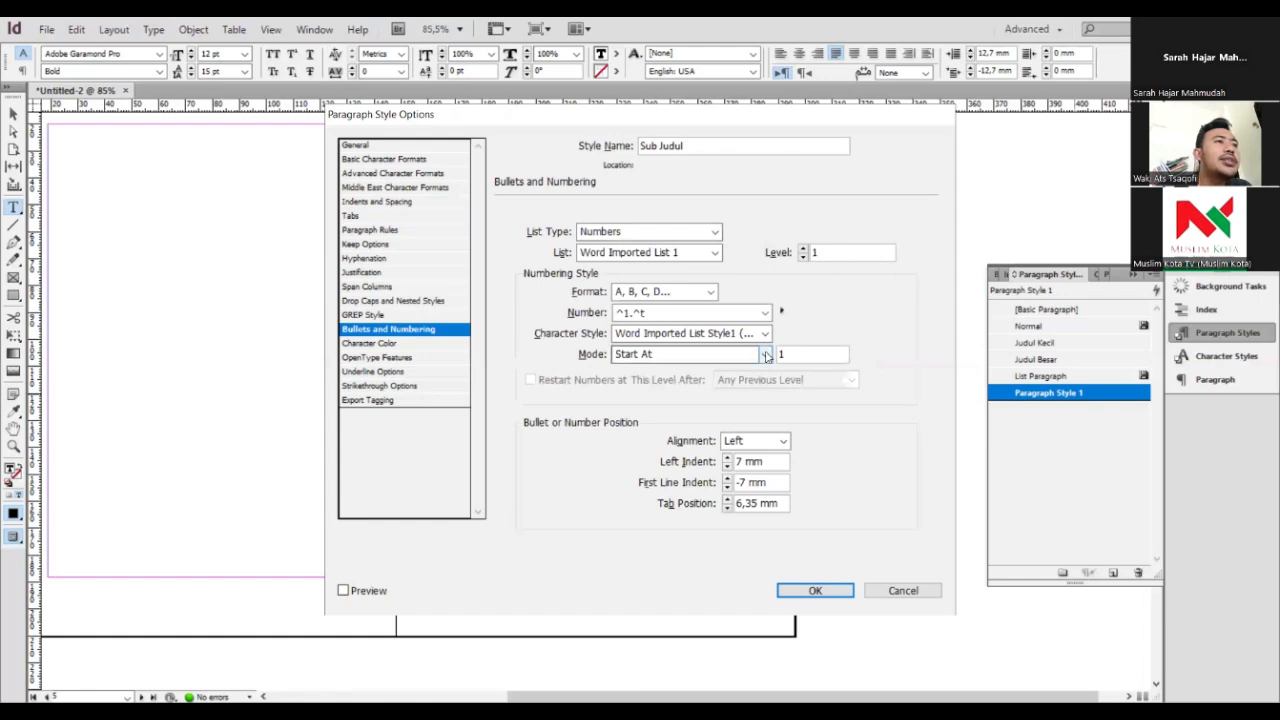
pyautogui.click(741, 356)
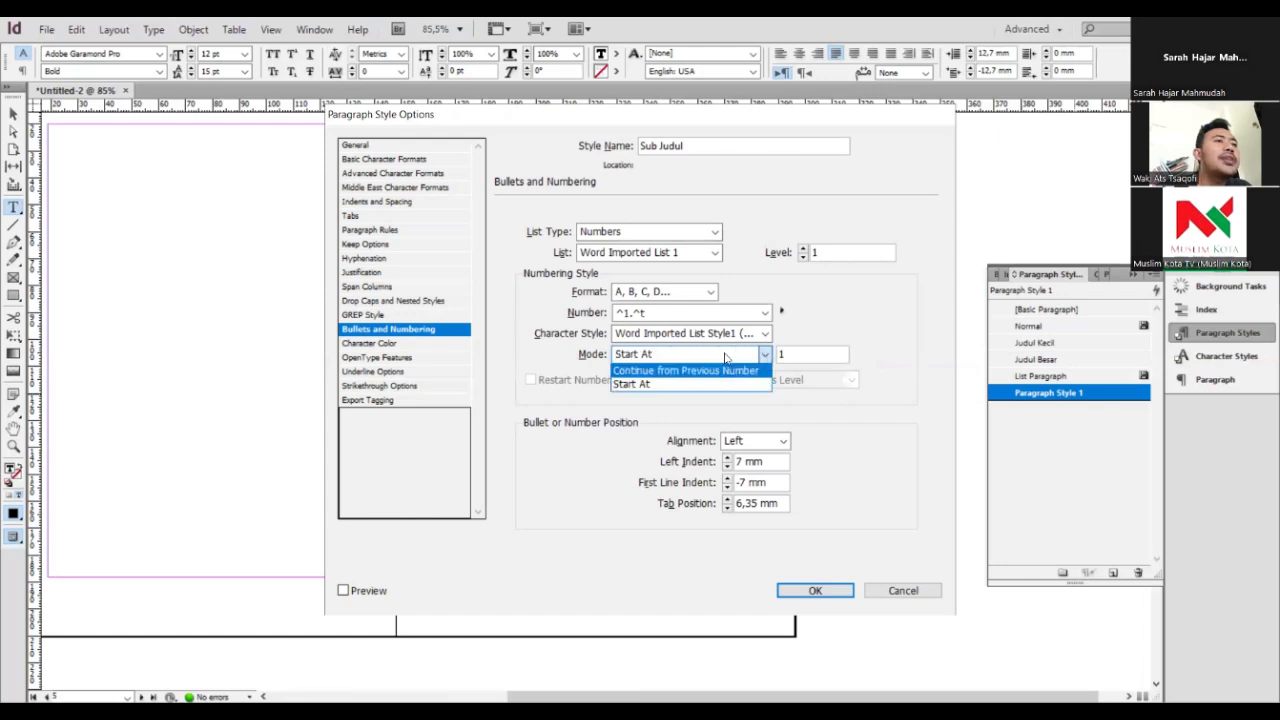
pyautogui.click(742, 370)
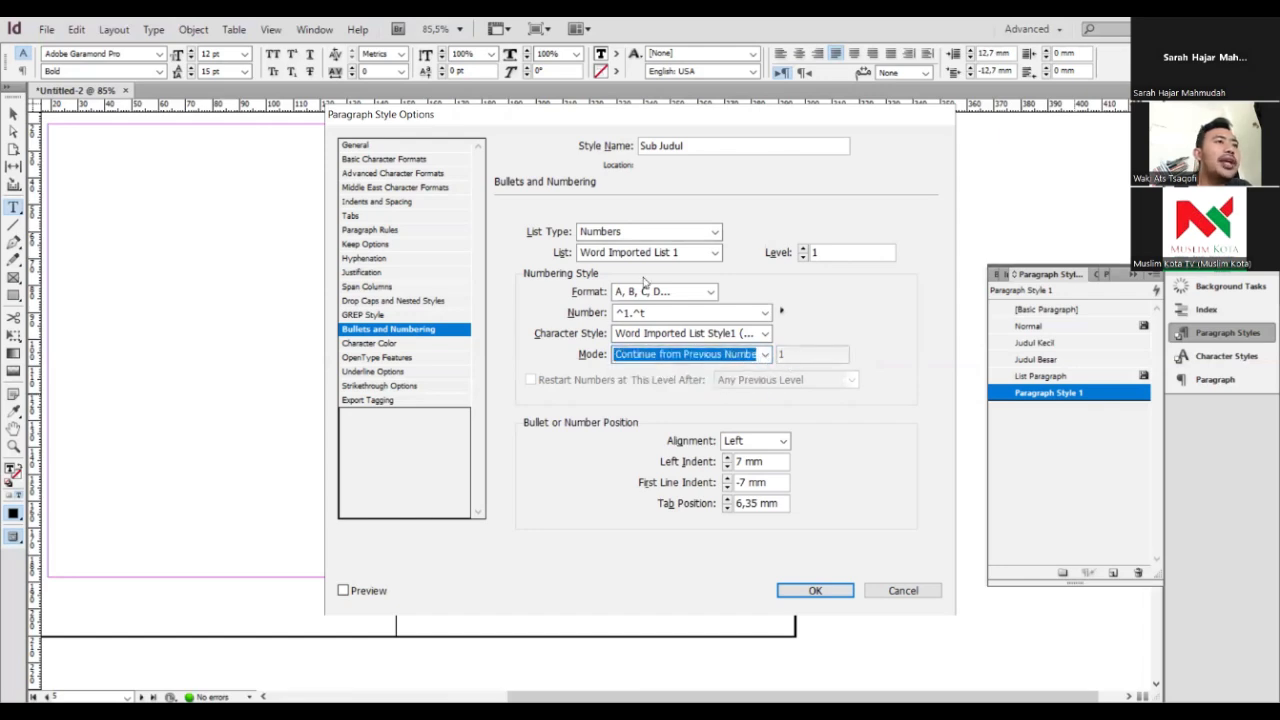
pyautogui.click(729, 500)
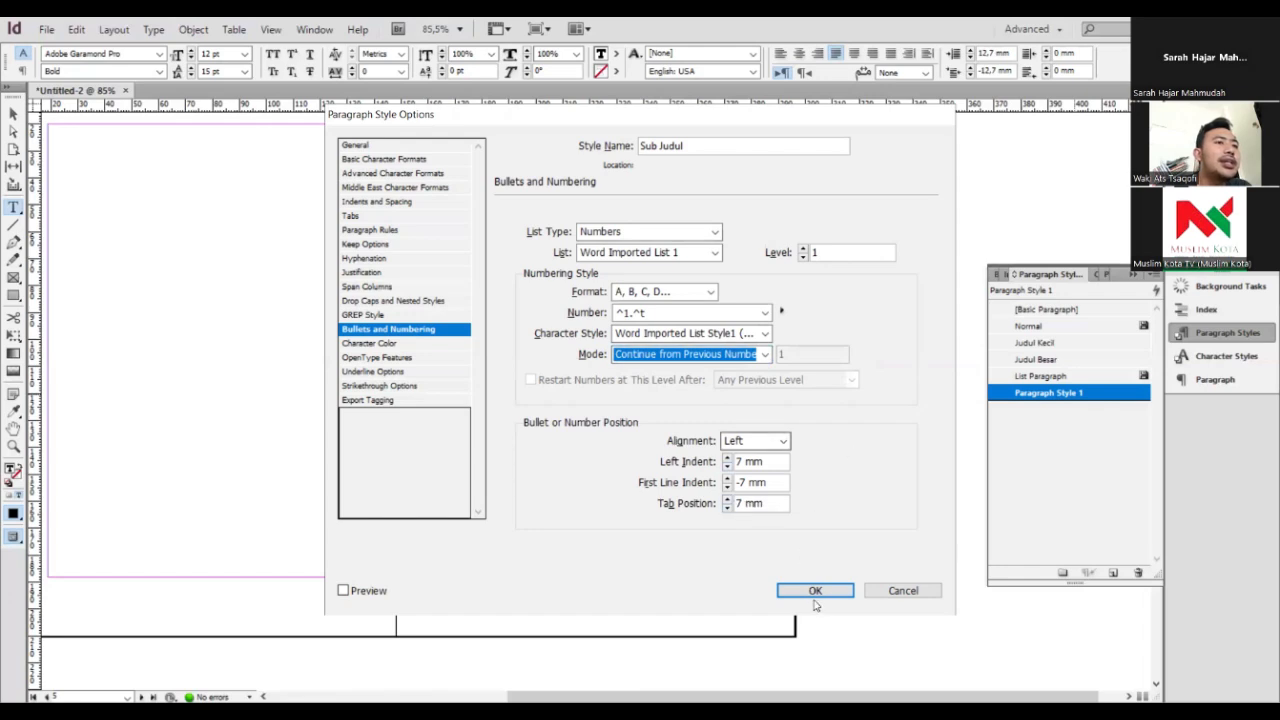
pyautogui.click(383, 287)
pyautogui.click(386, 262)
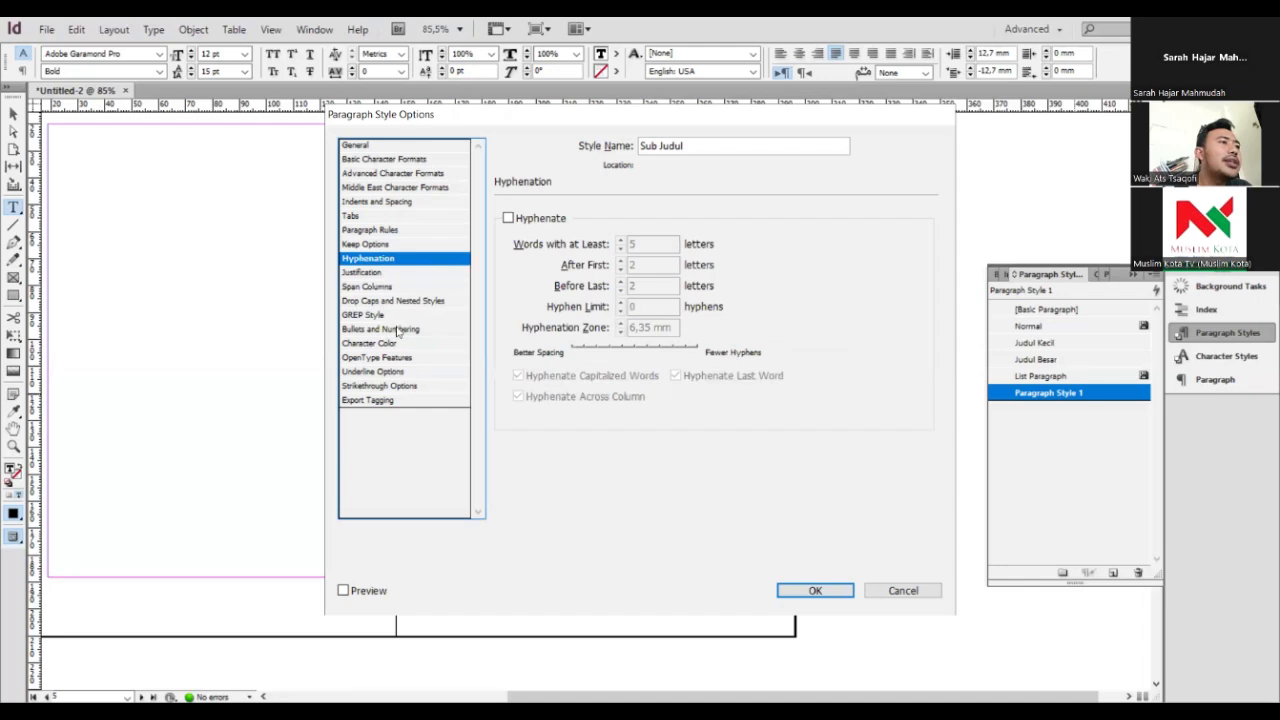
pyautogui.click(397, 329)
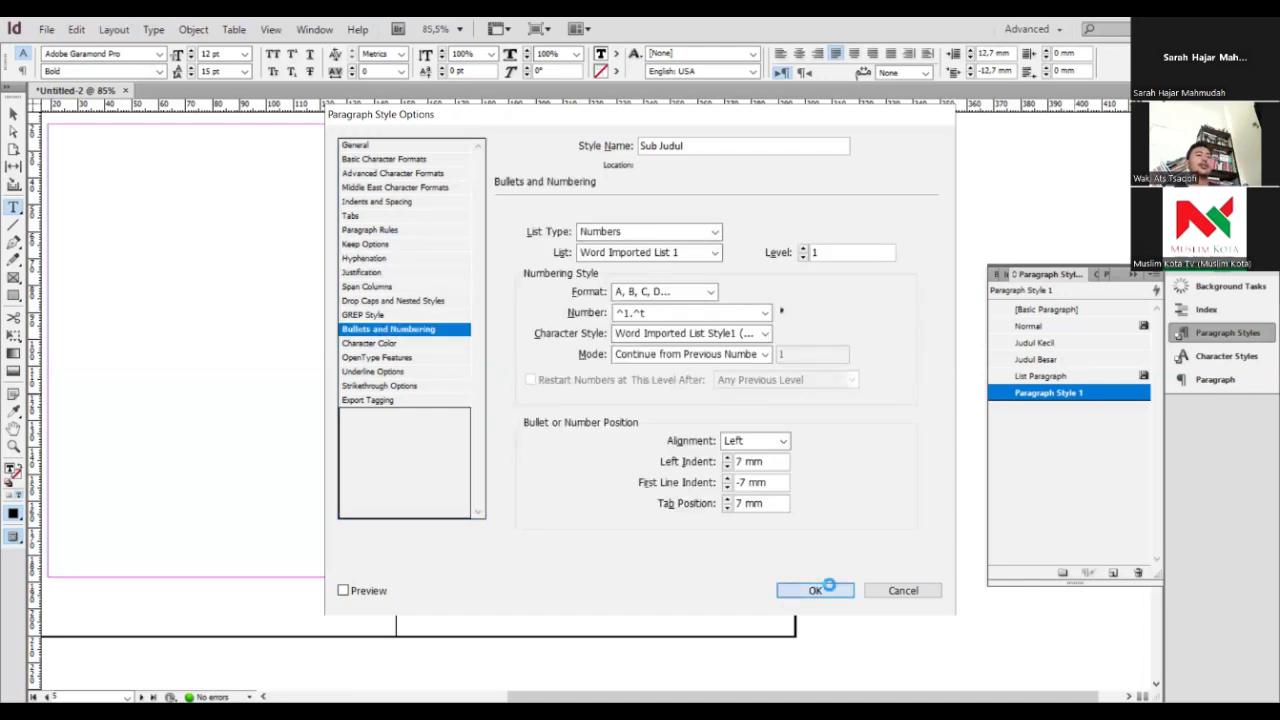
pyautogui.click(822, 588)
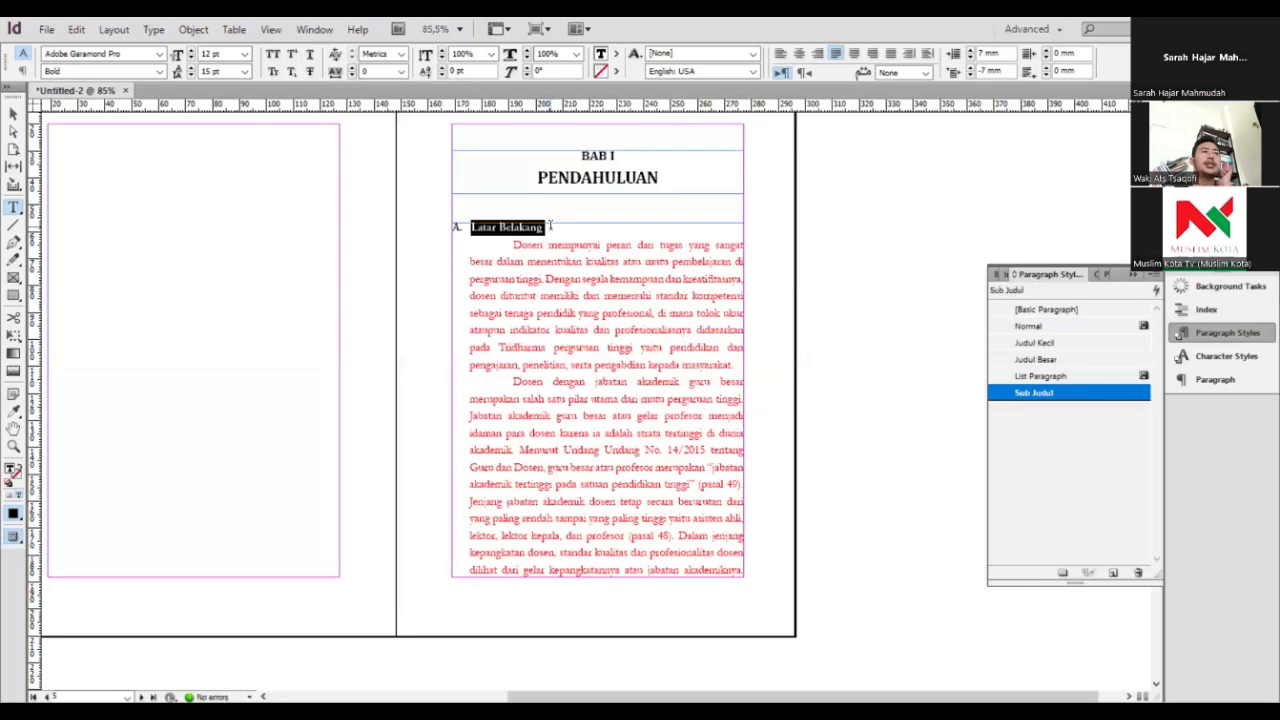
# Try the Sub Judul style on the first body paragraph under "Latar Belakang" and undo it
pyautogui.click(622, 284)
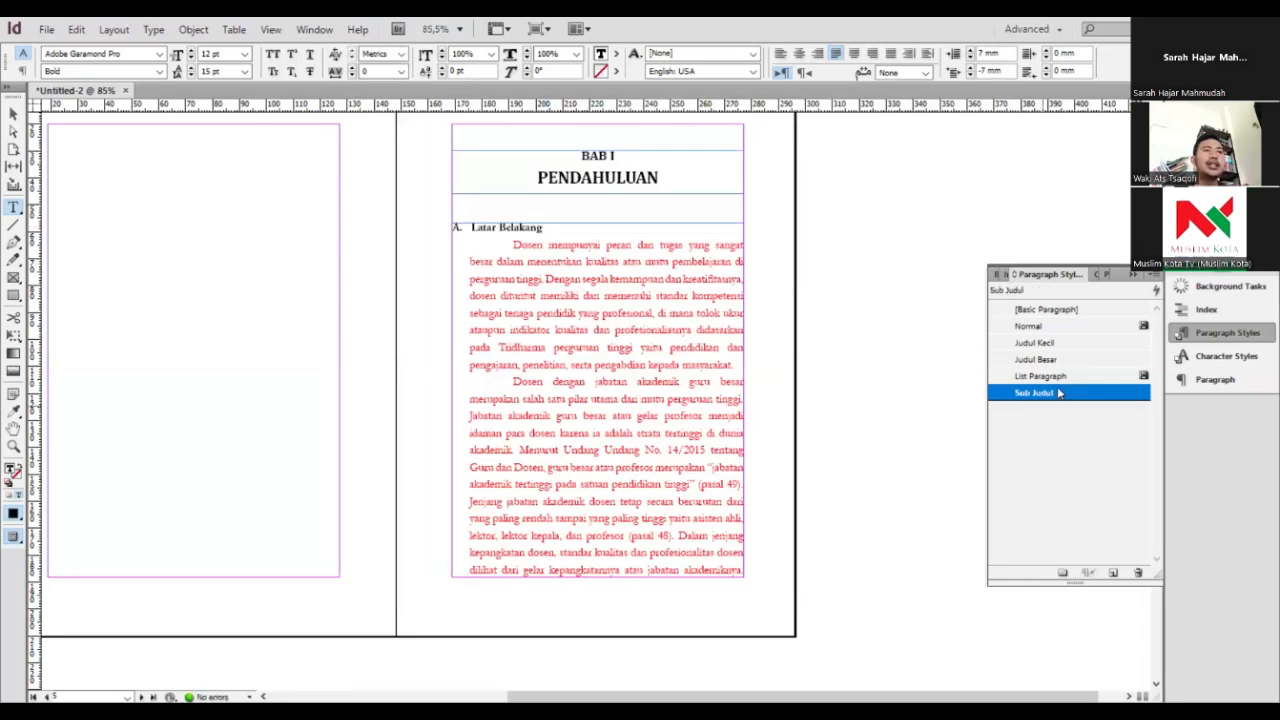
pyautogui.click(1060, 393)
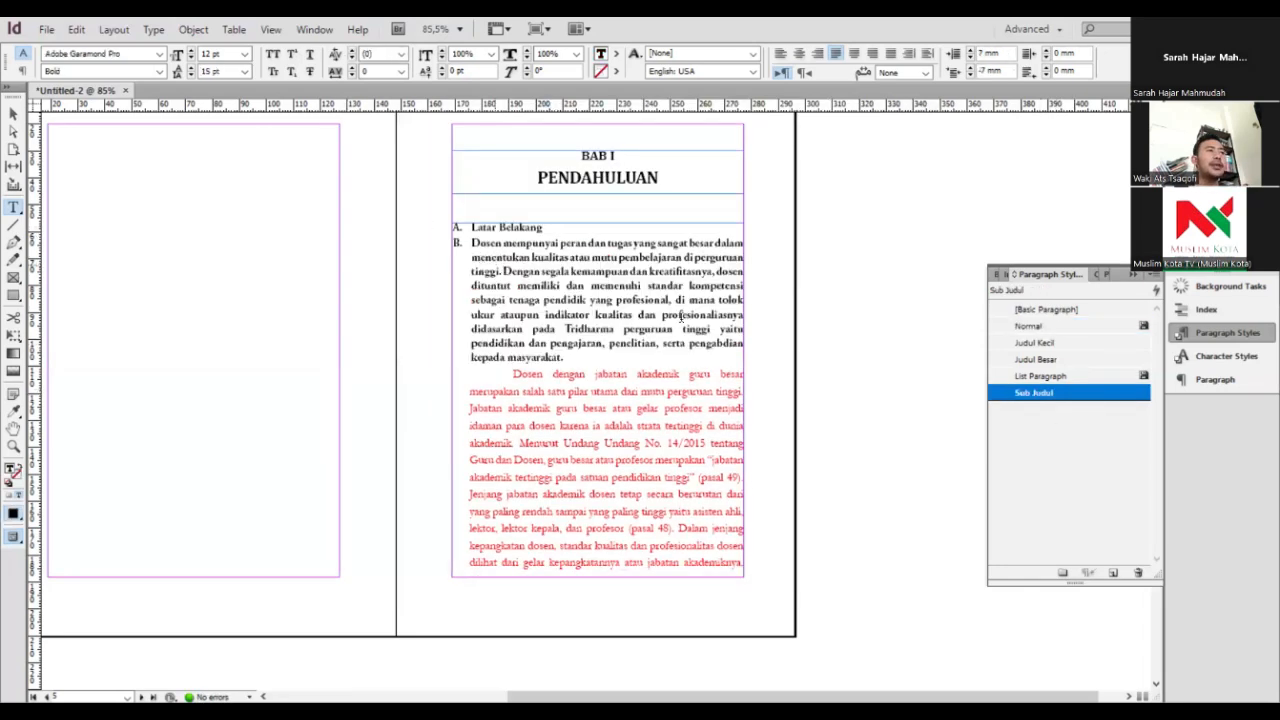
pyautogui.press('ctrl')
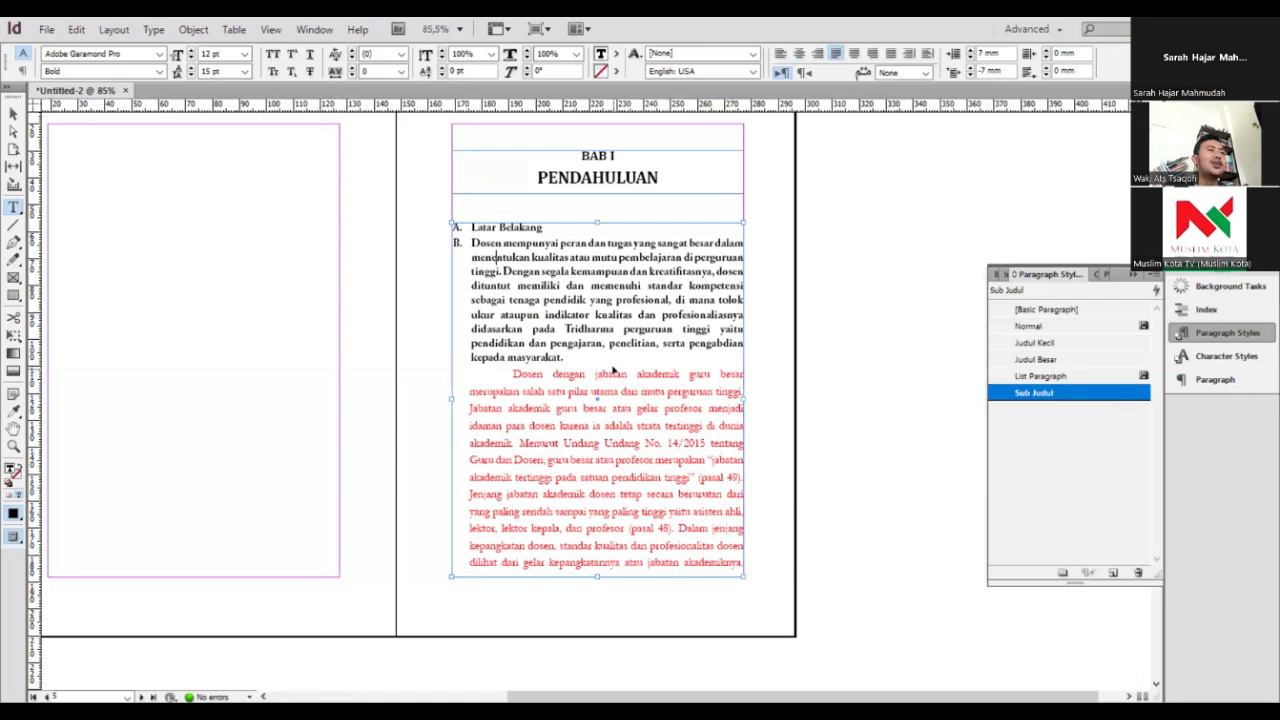
pyautogui.hotkey('ctrl', 'z')
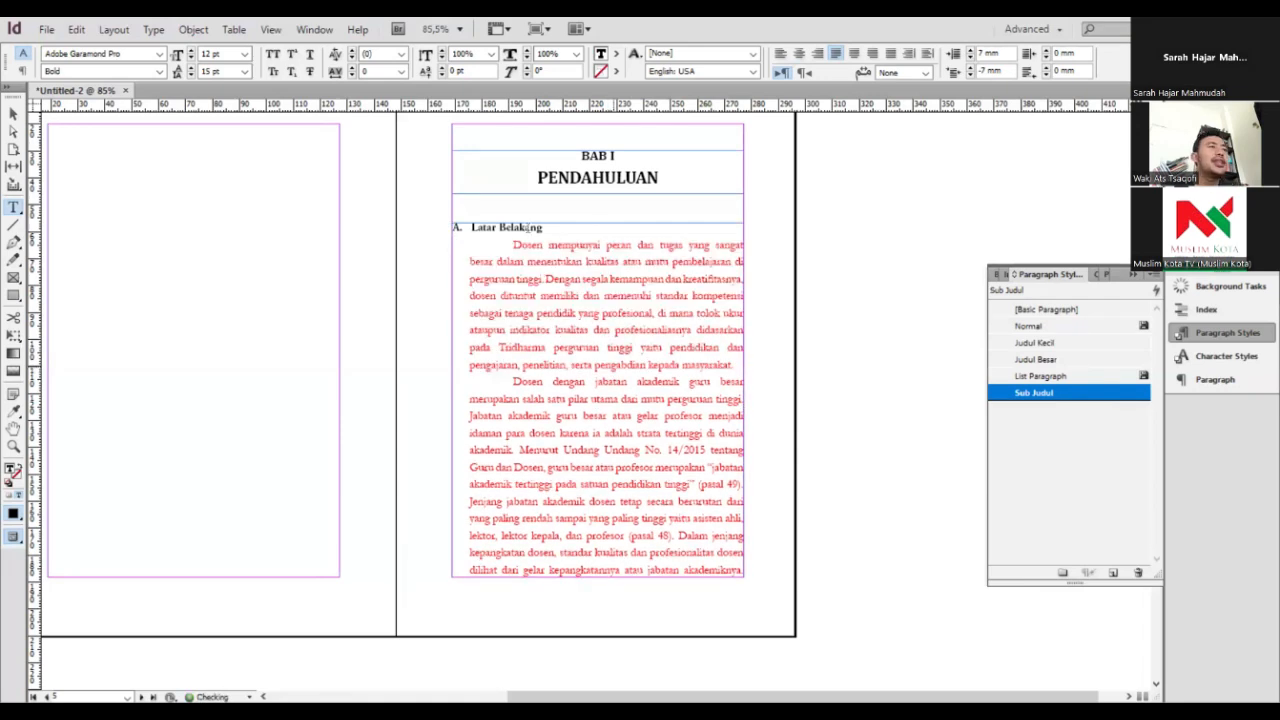
# Set the first body paragraph's font to Adobe Garamond Pro and its leading to 15 pt
pyautogui.click(515, 244)
pyautogui.moveTo(515, 244); pyautogui.dragTo(740, 364)
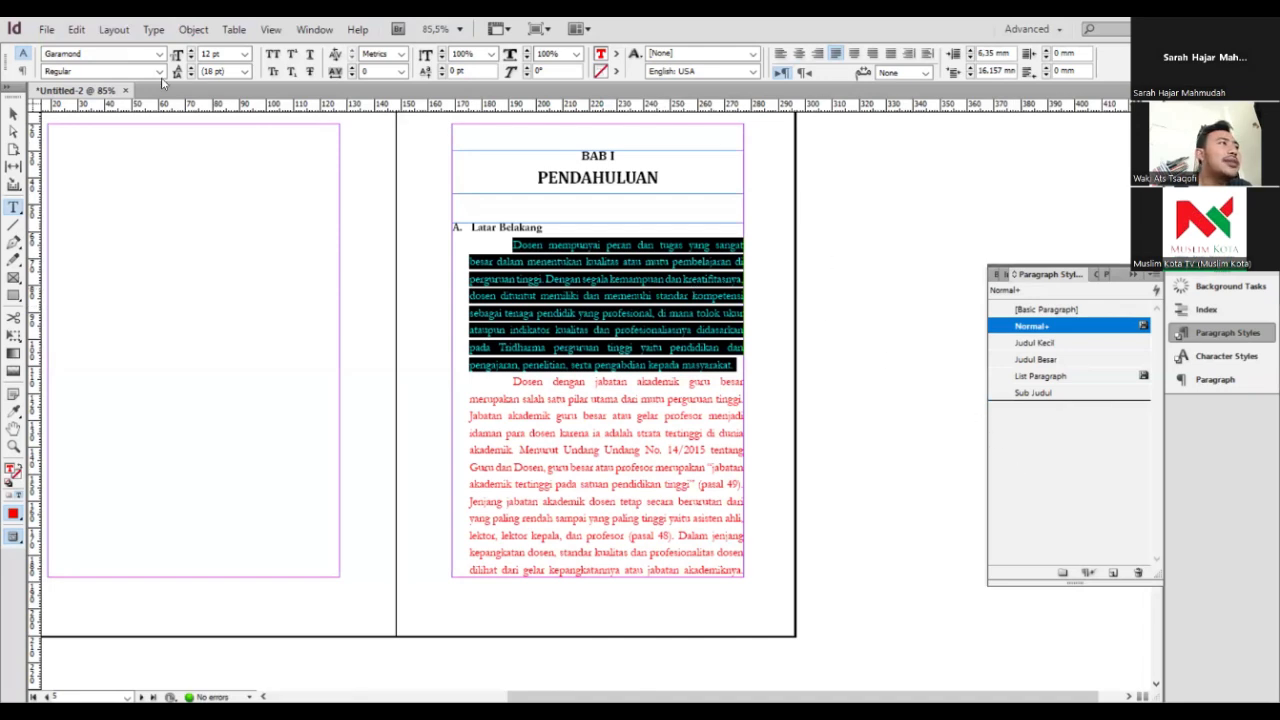
pyautogui.click(93, 57)
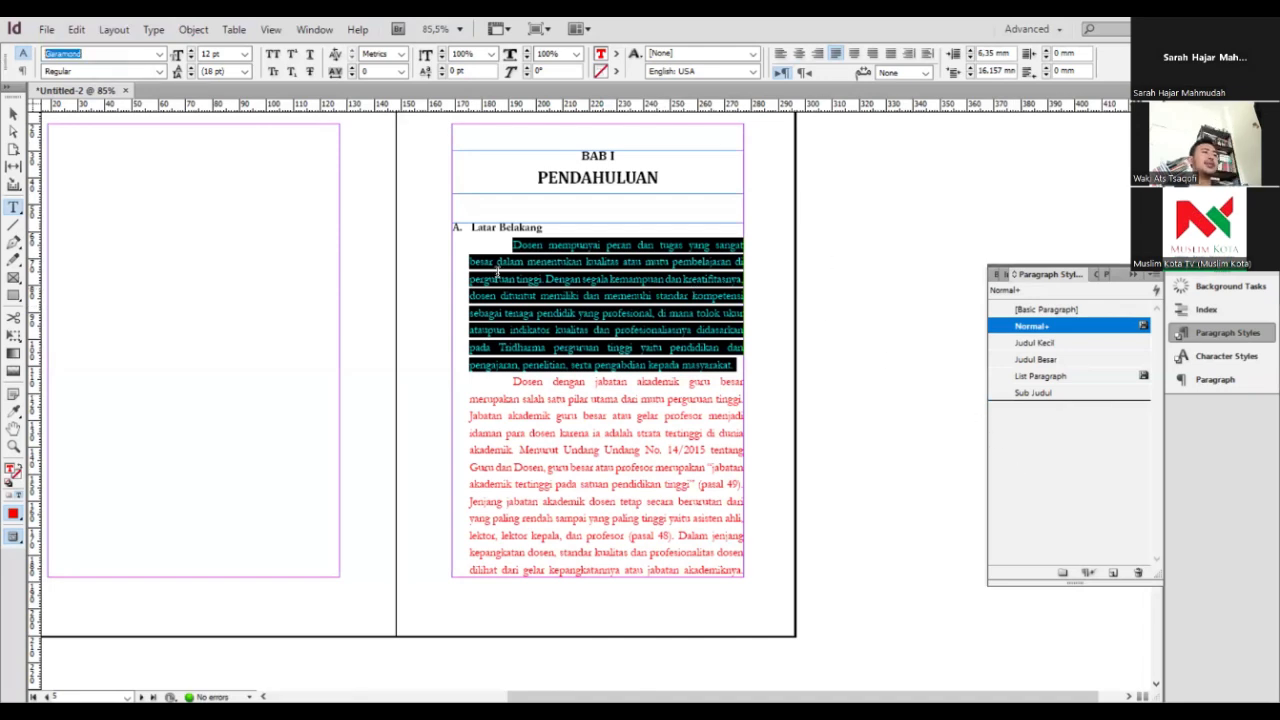
pyautogui.click(515, 244)
pyautogui.moveTo(513, 245); pyautogui.dragTo(738, 366)
pyautogui.moveTo(83, 54); pyautogui.dragTo(2, 51)
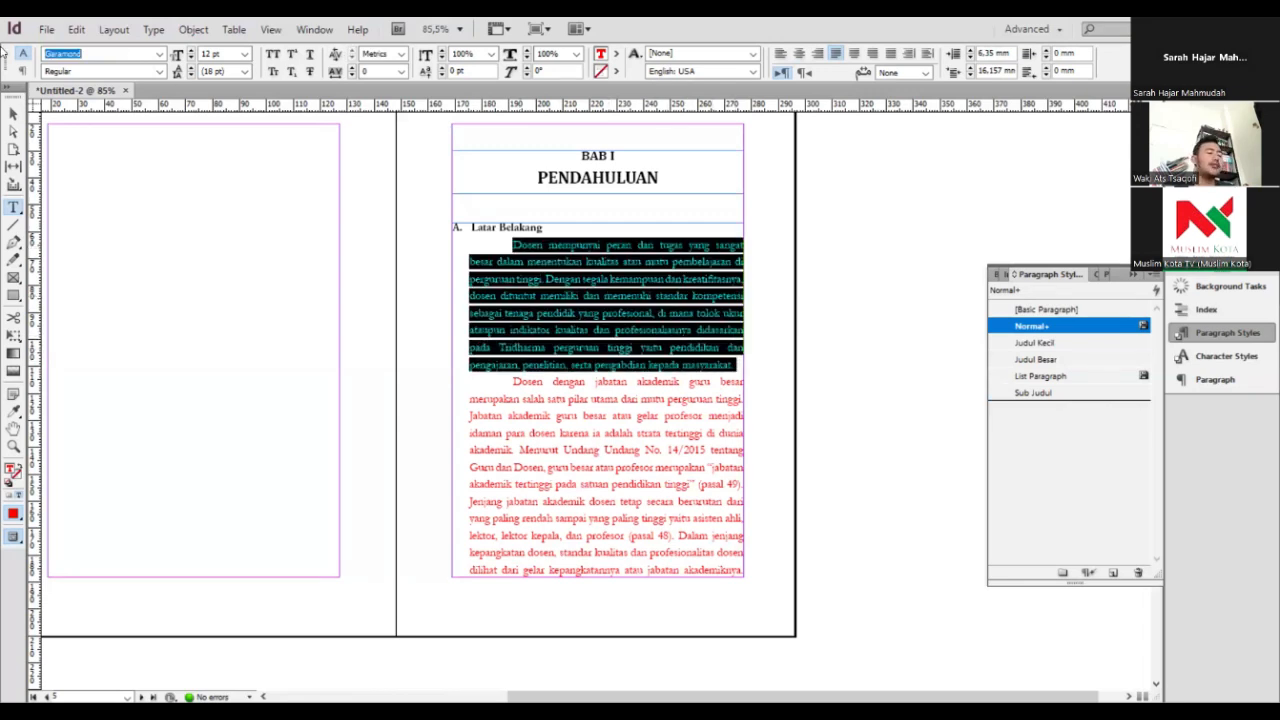
pyautogui.write('adobe ga')
pyautogui.press('Tab')
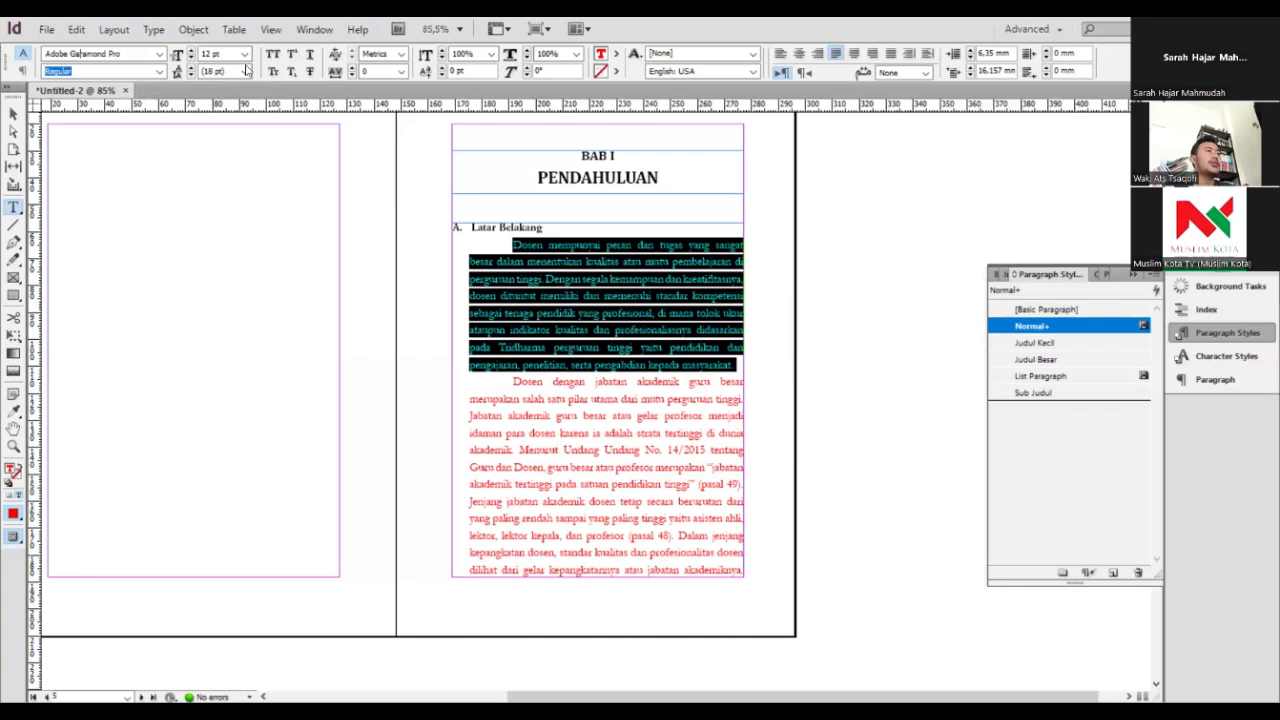
pyautogui.moveTo(227, 72); pyautogui.dragTo(145, 69)
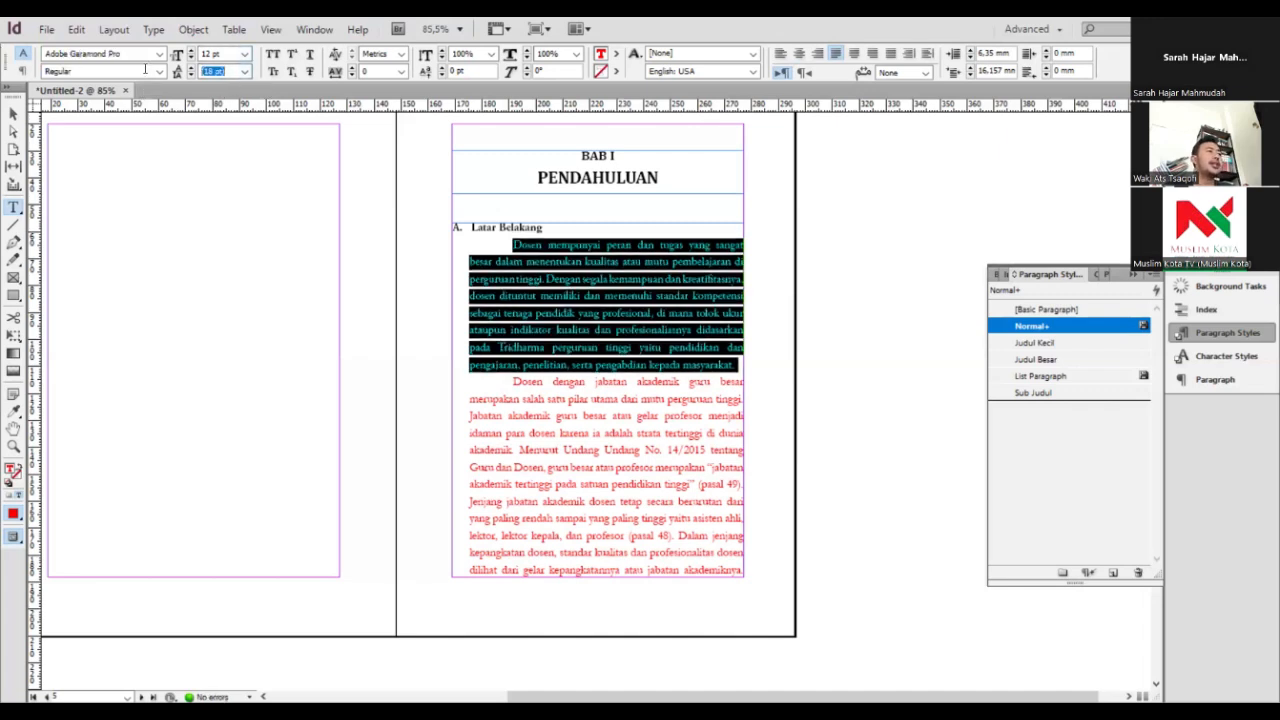
pyautogui.write('15')
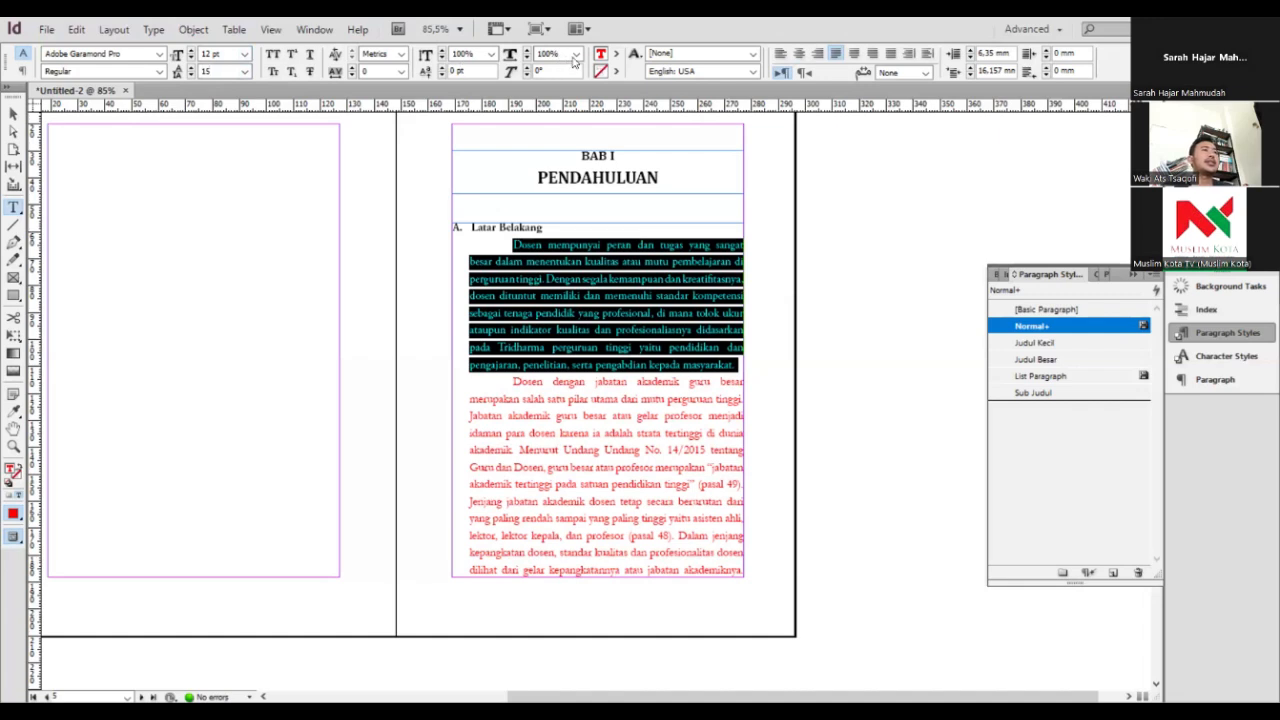
pyautogui.press('Return')
# Color the first body paragraph Black and set its left indent and first line indent to 0 mm
pyautogui.click(614, 53)
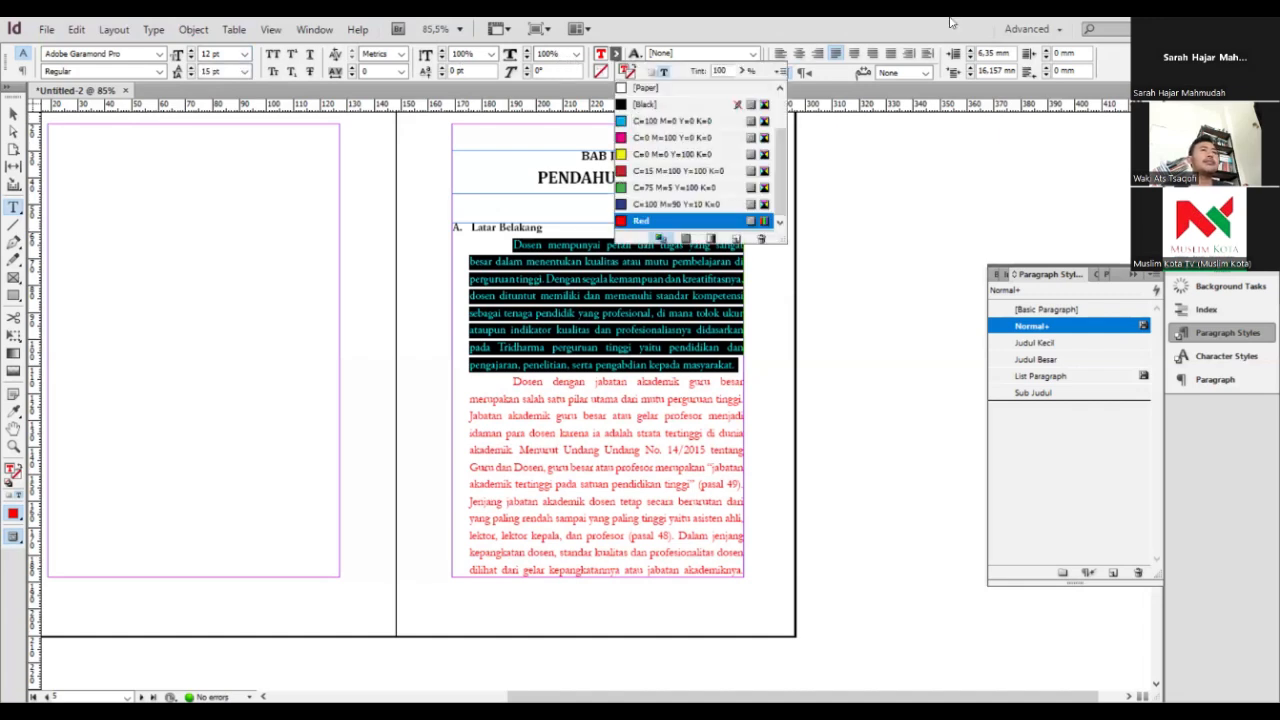
pyautogui.click(987, 53)
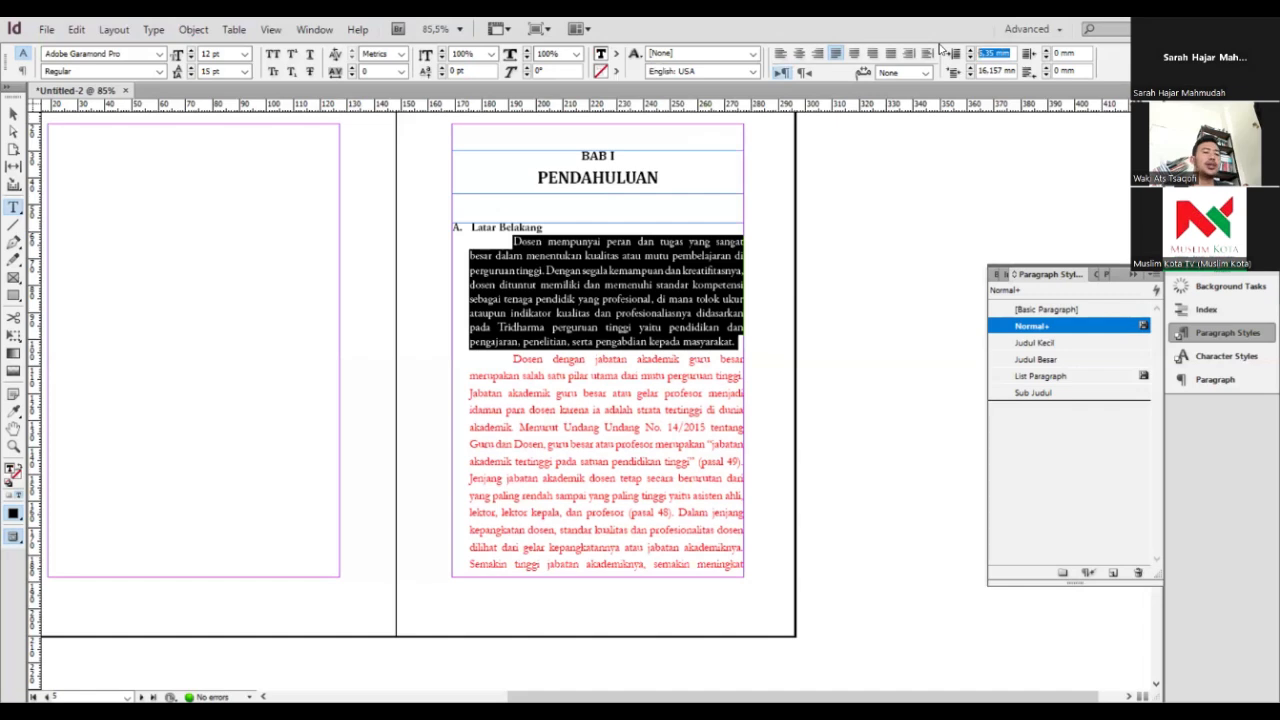
pyautogui.write('0')
pyautogui.press('Tab')
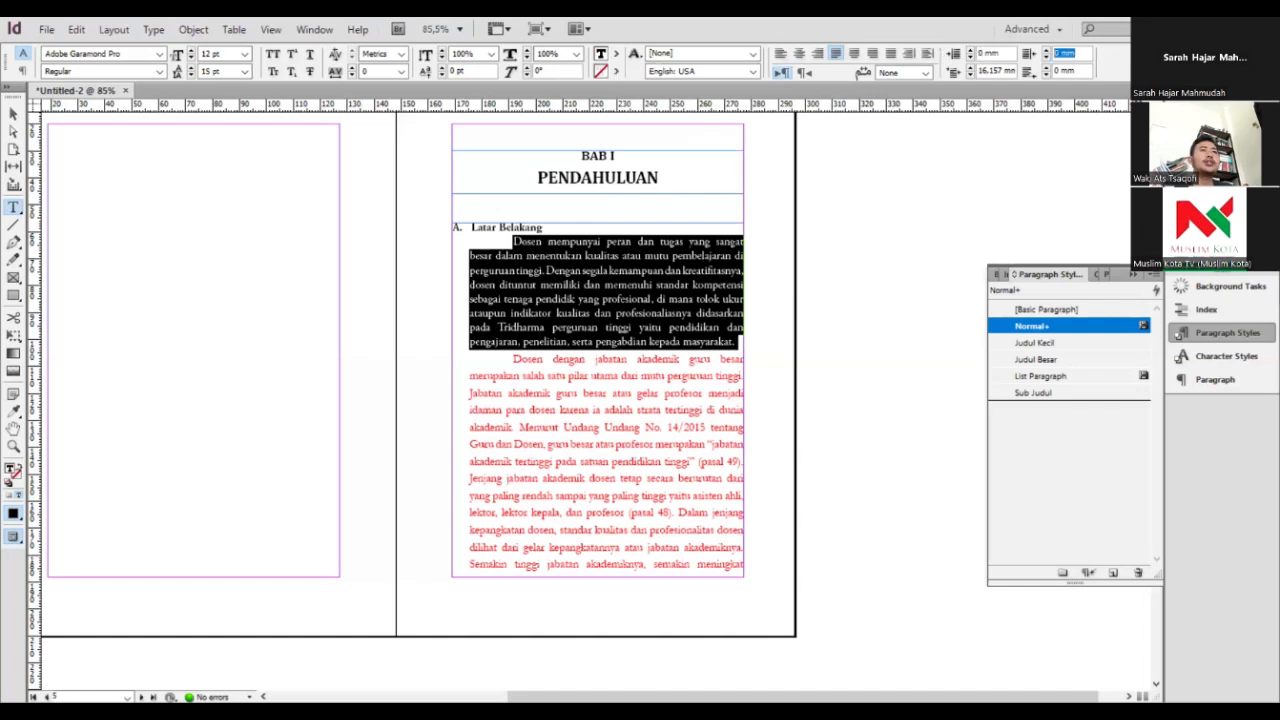
pyautogui.press('Tab')
pyautogui.write('0')
pyautogui.press('Tab')
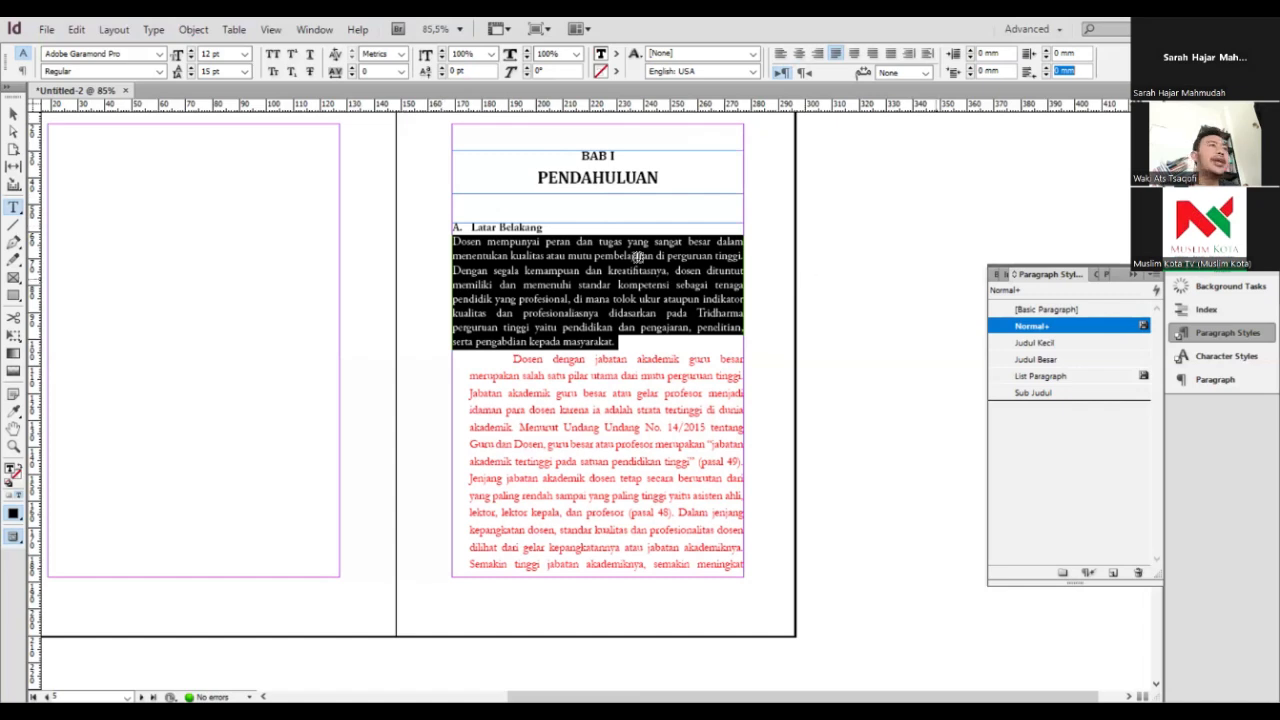
# Create a paragraph style named "Paragraf Pertama" from the first body paragraph, reviewing its basic character formats
pyautogui.click(1112, 573)
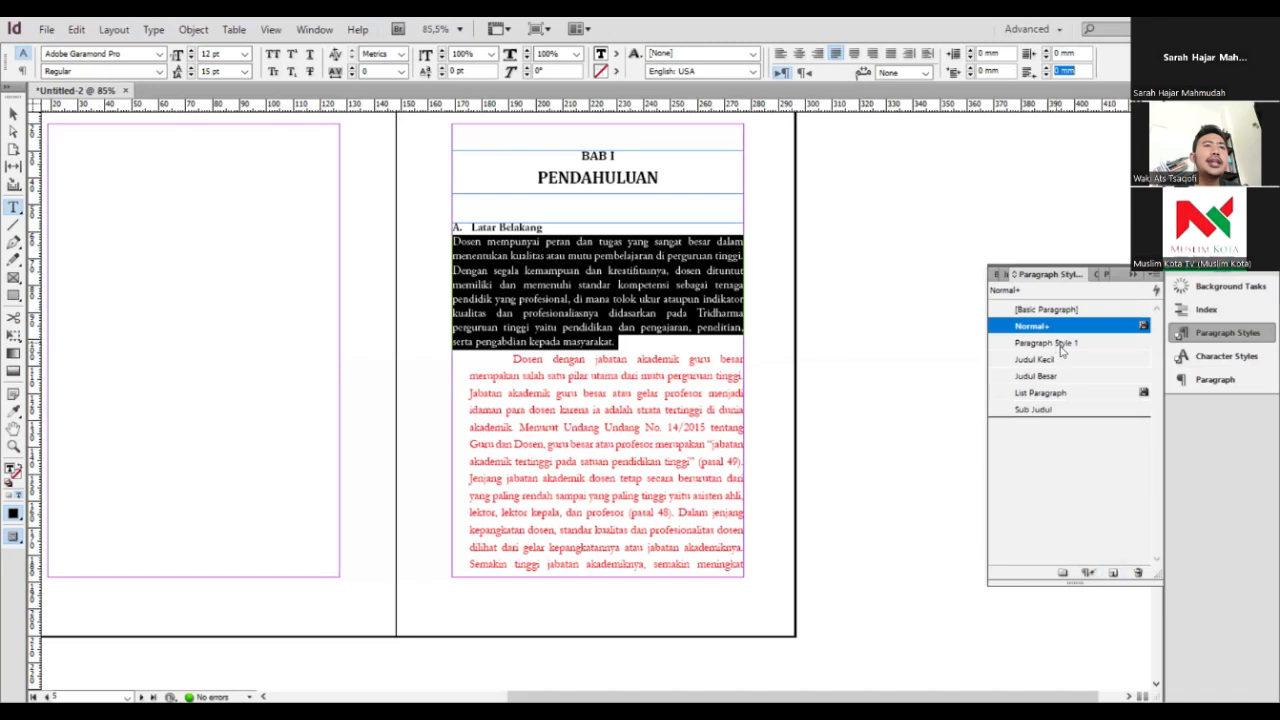
pyautogui.click(1064, 344)
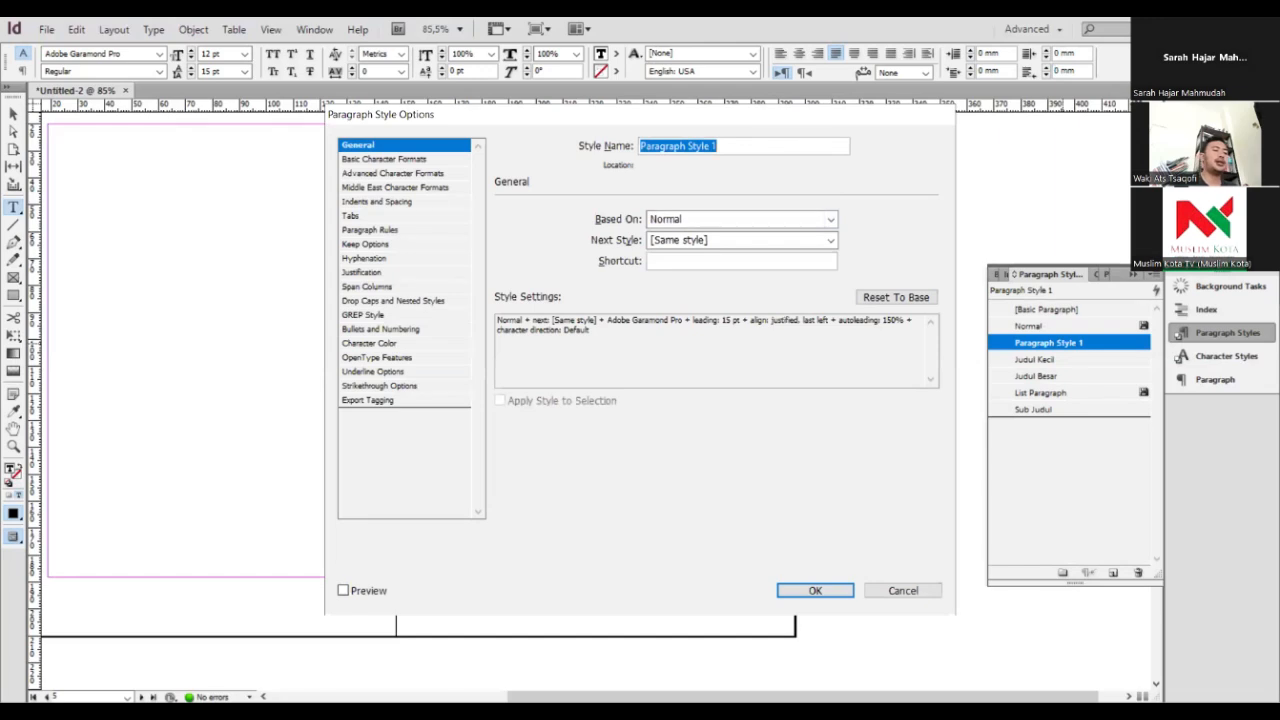
pyautogui.write('Pertama')
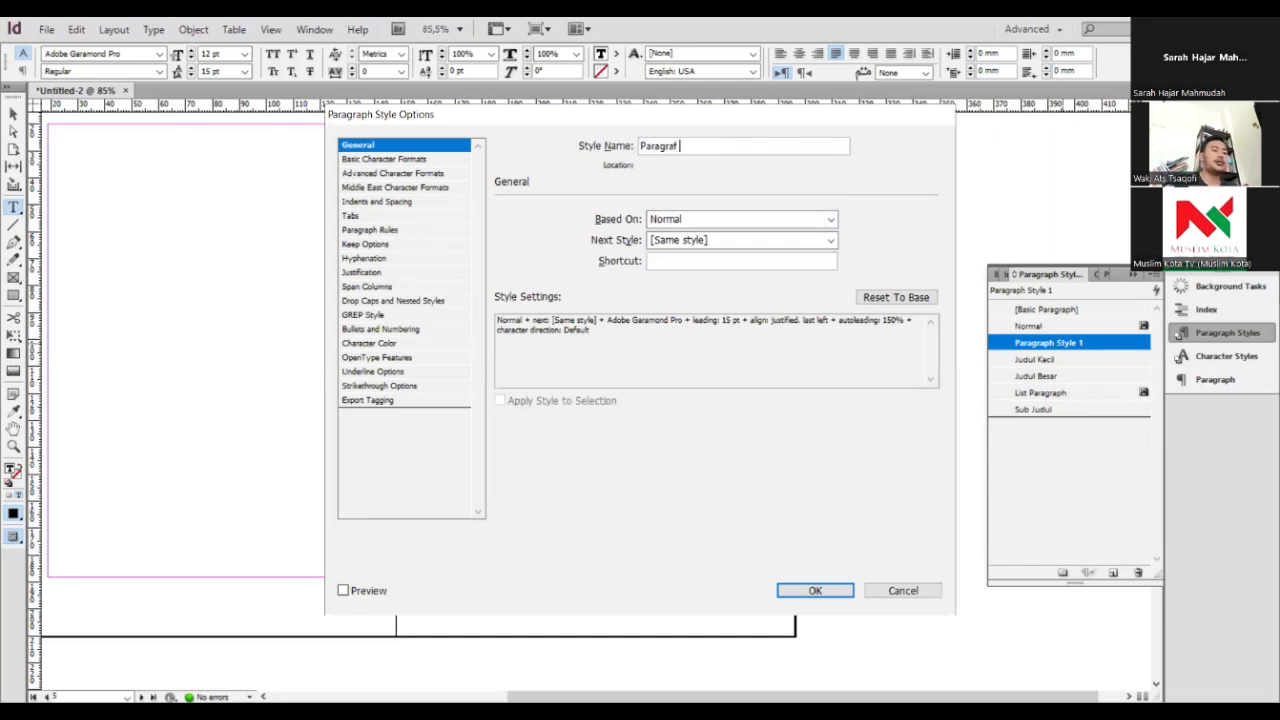
pyautogui.click(423, 161)
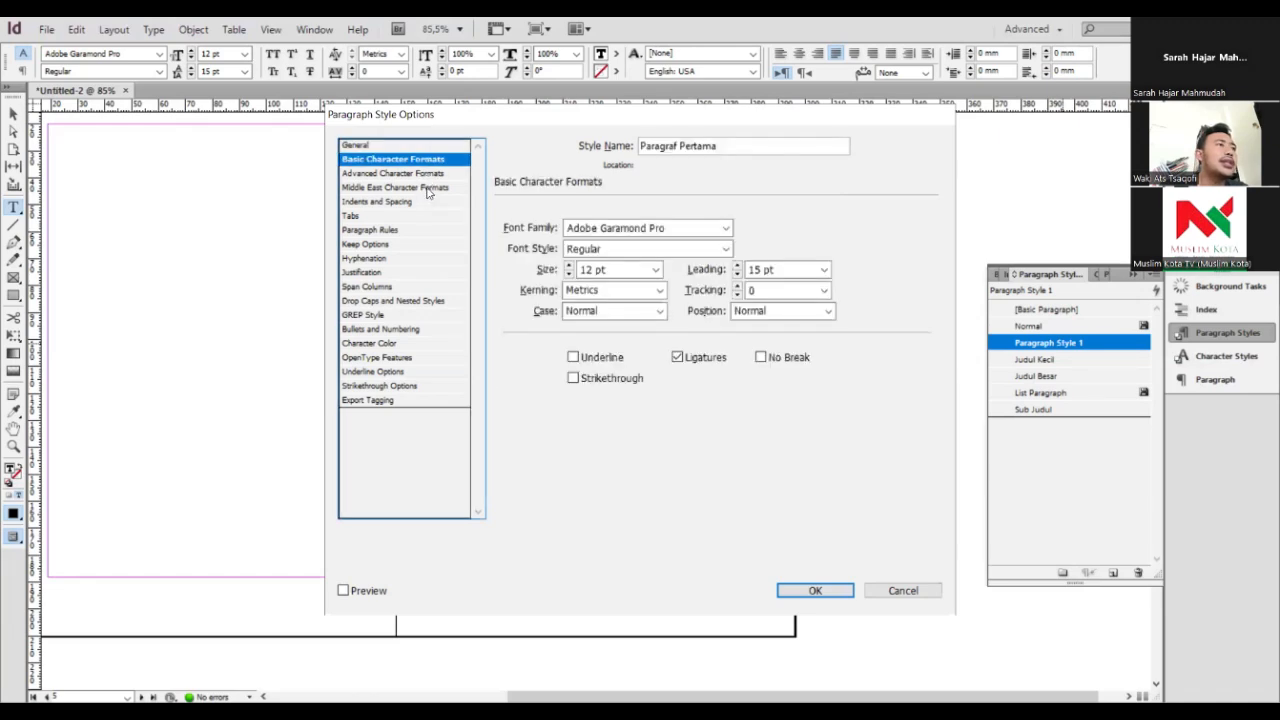
# Set the Paragraf Pertama style's space before to 0,5 mm and save the style
pyautogui.click(421, 202)
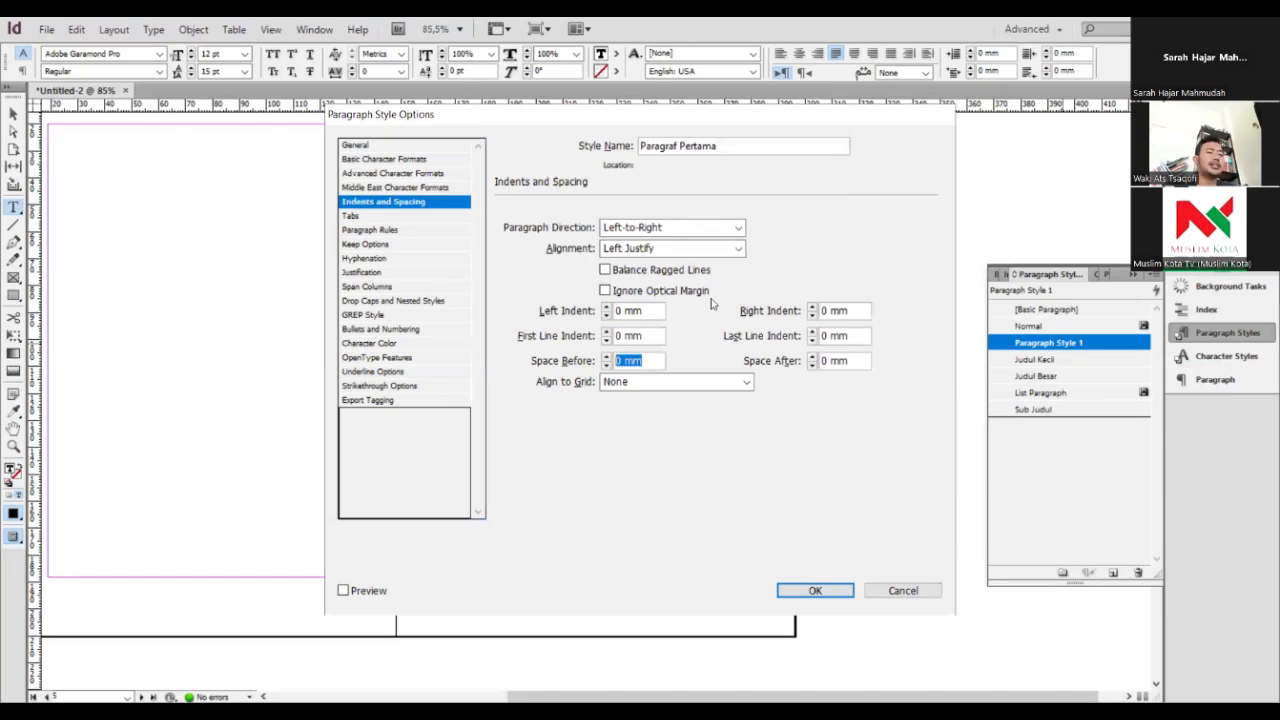
pyautogui.write('0')
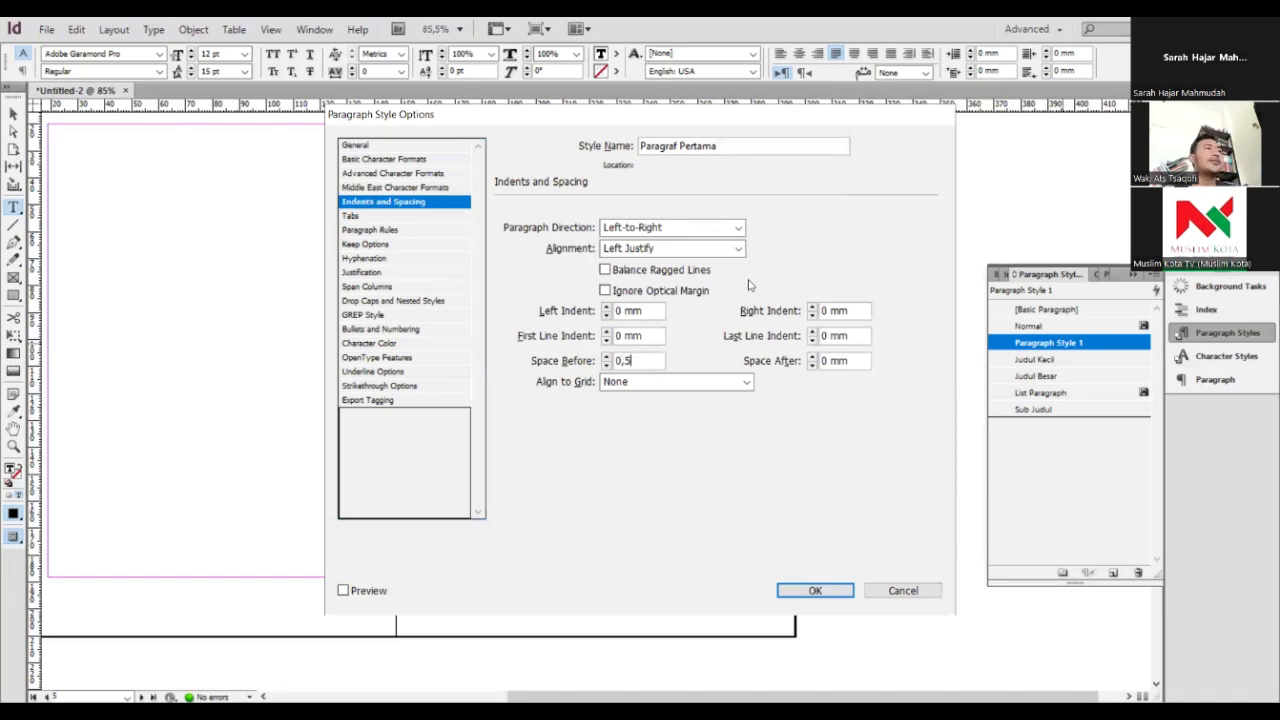
pyautogui.write(',5')
pyautogui.click(813, 589)
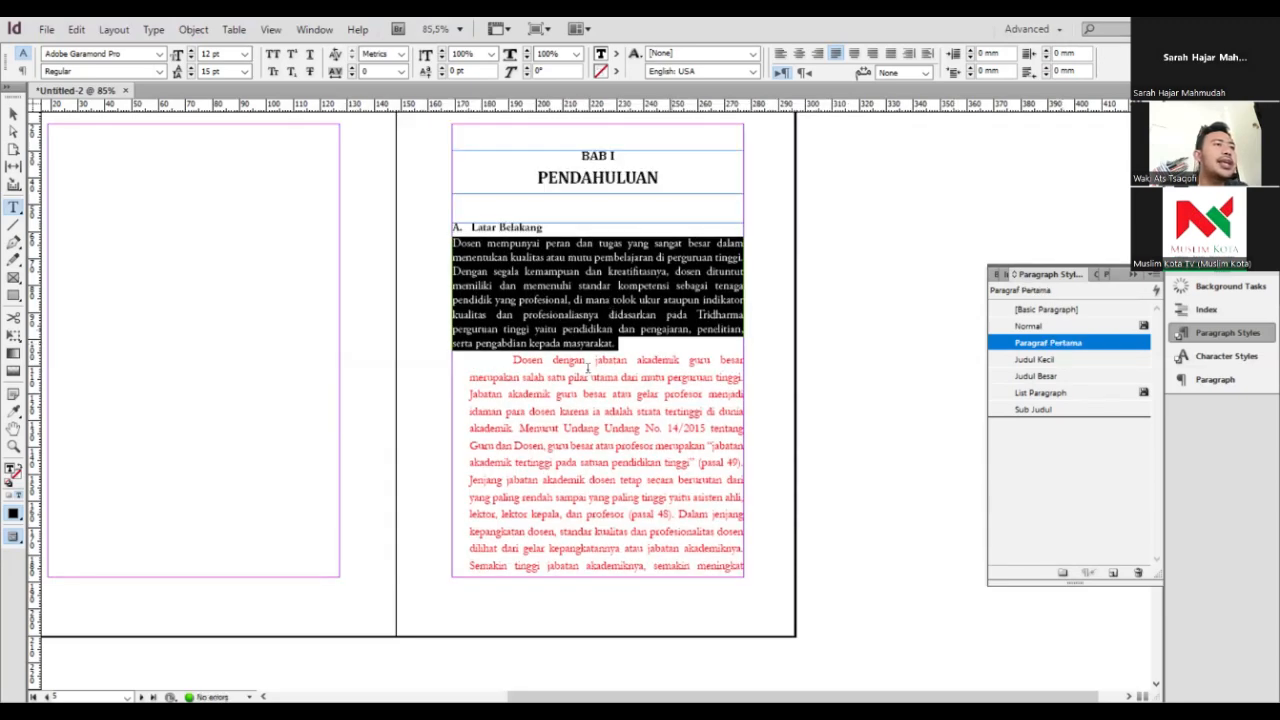
pyautogui.click(610, 300)
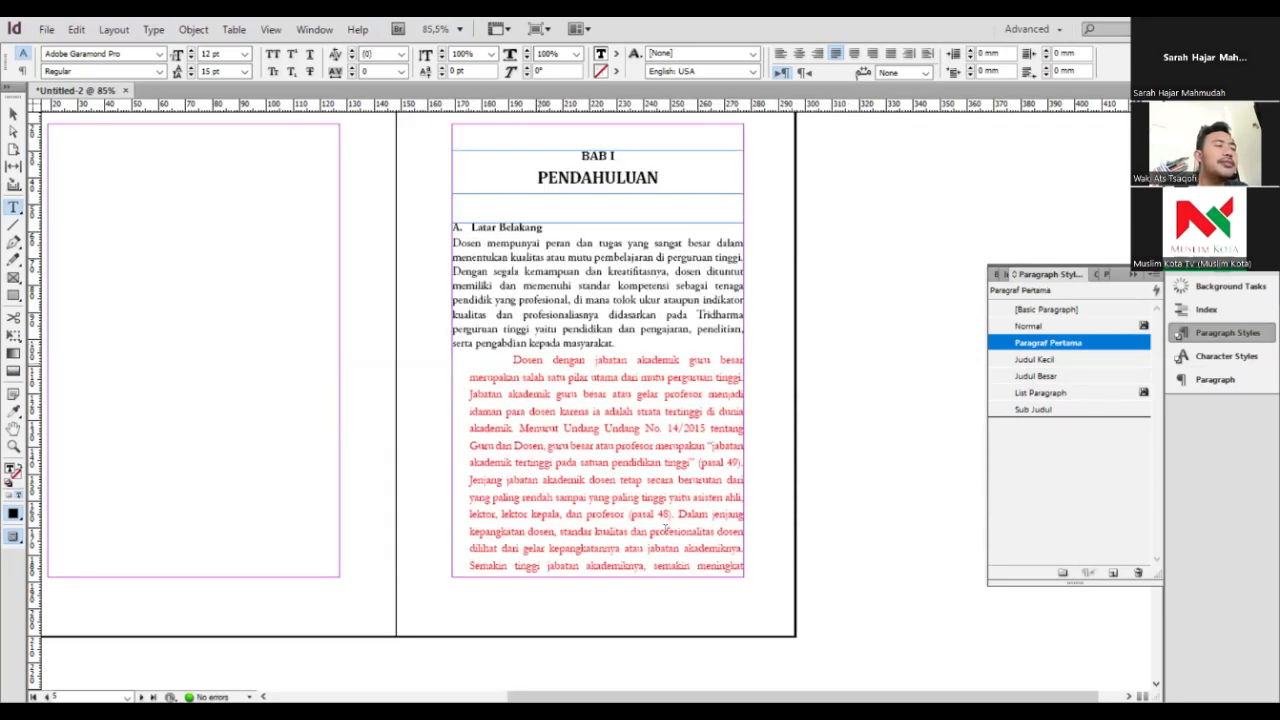
# Apply the Paragraf Pertama style to the second body paragraph, starting "Dosen dengan jabatan akademik"
pyautogui.moveTo(727, 549); pyautogui.dragTo(529, 360)
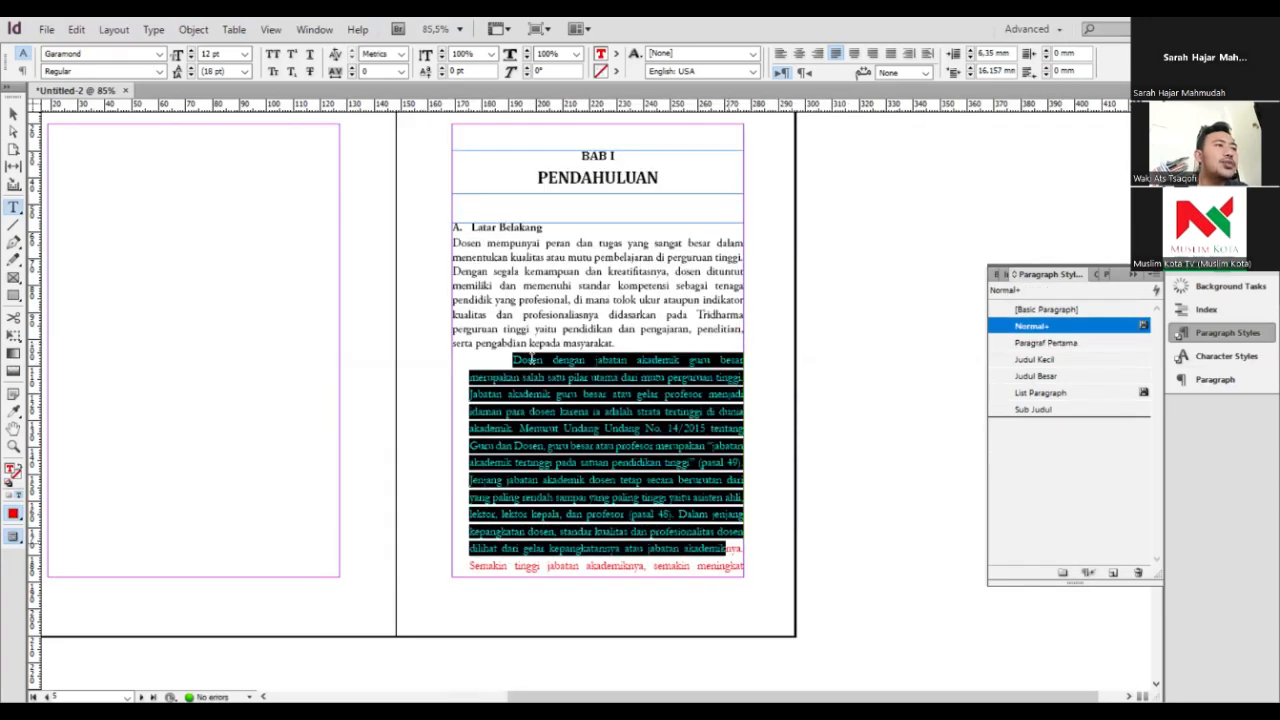
pyautogui.click(566, 378)
pyautogui.moveTo(639, 429); pyautogui.dragTo(526, 358)
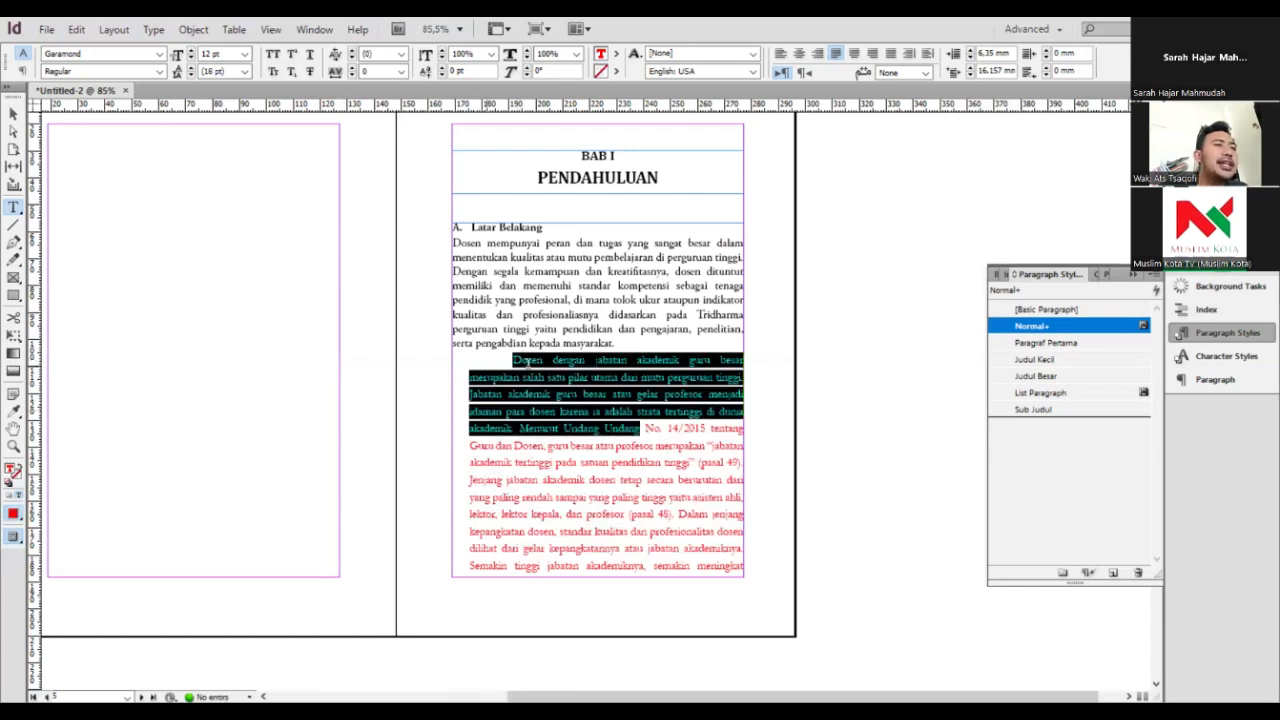
pyautogui.click(526, 359)
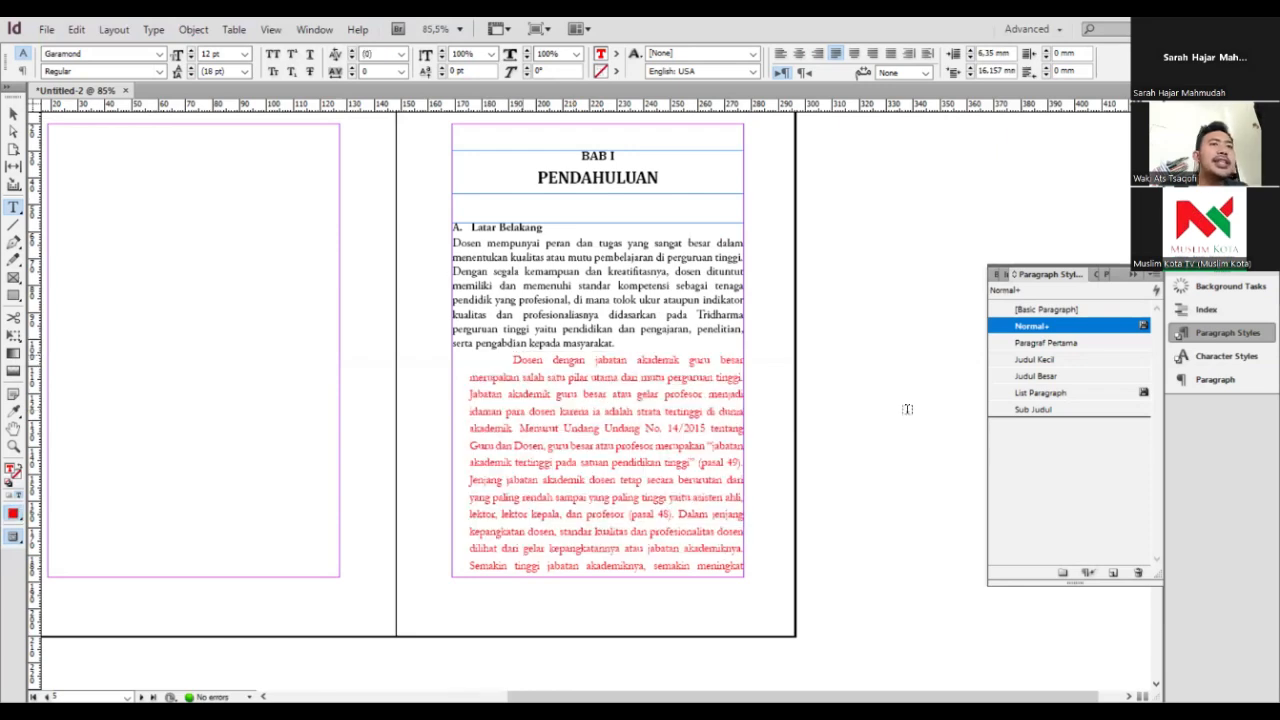
pyautogui.click(1050, 343)
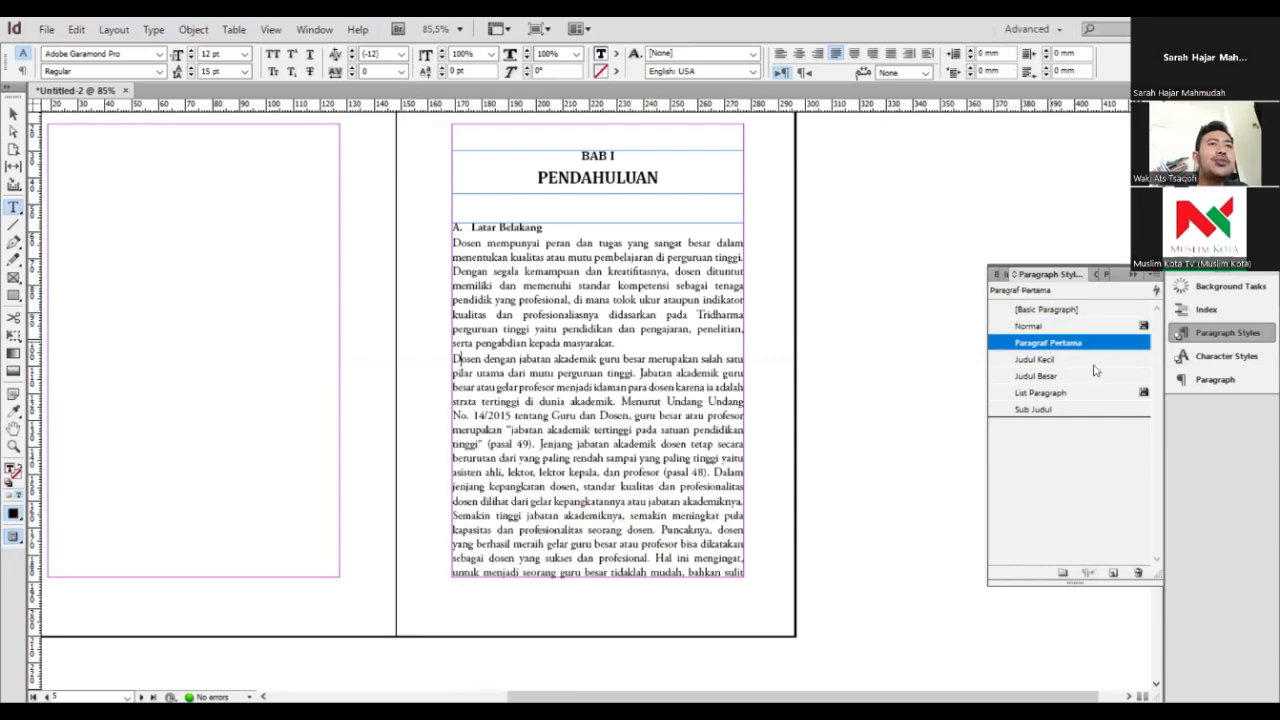
# Duplicate the Paragraf Pertama paragraph style and name the copy "Paragraf Dalam"
pyautogui.rightClick(1054, 343)
pyautogui.click(1082, 371)
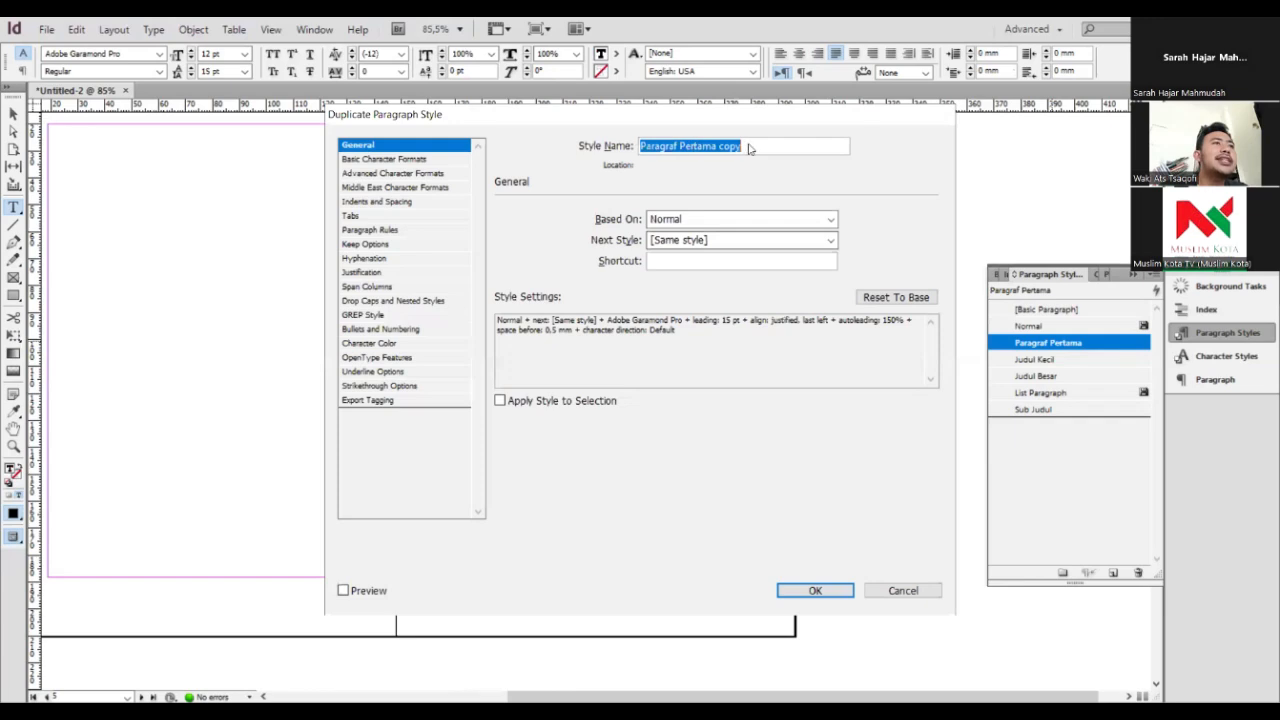
pyautogui.click(750, 148)
pyautogui.moveTo(692, 147); pyautogui.dragTo(748, 197)
pyautogui.moveTo(694, 147); pyautogui.dragTo(680, 147)
pyautogui.write('Dal')
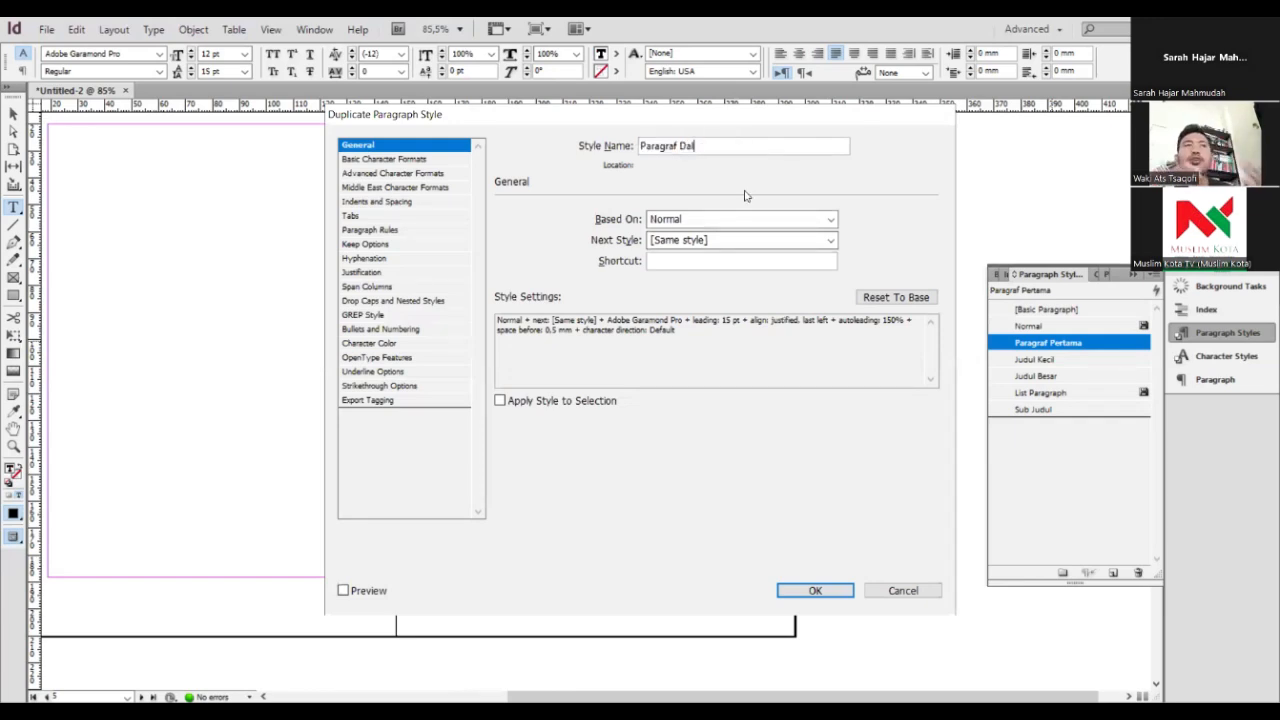
pyautogui.write('am')
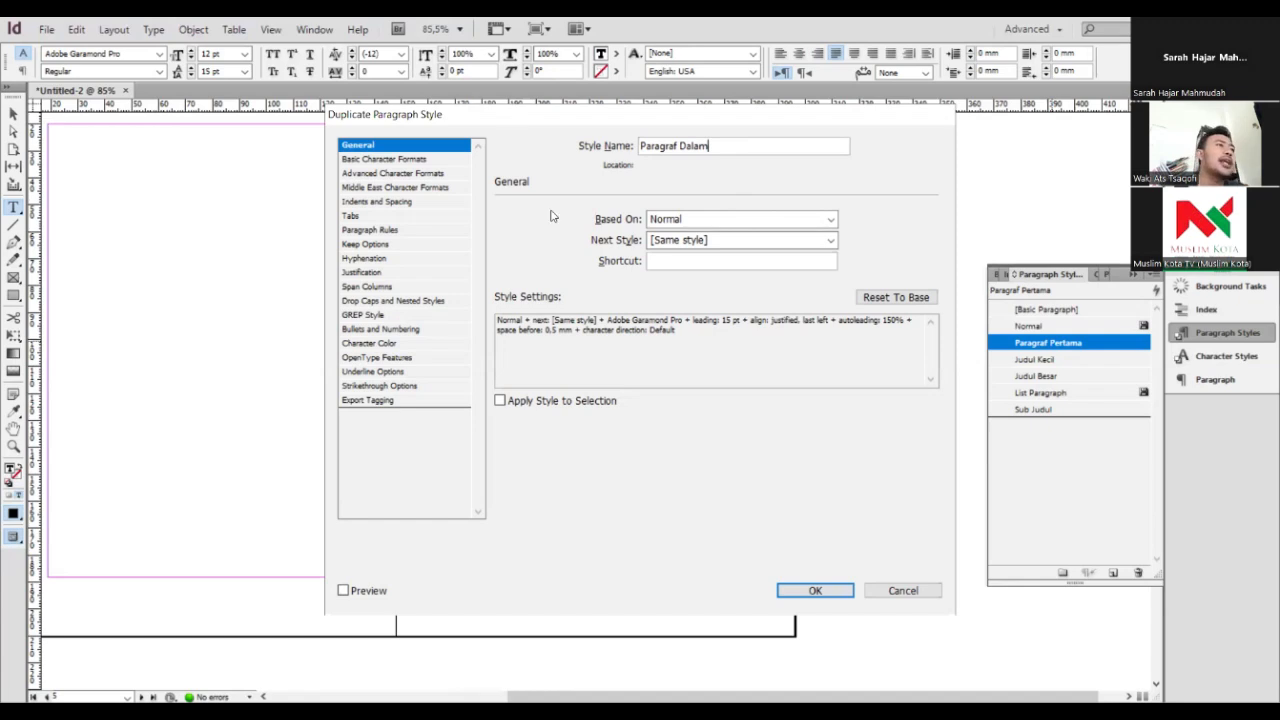
# Set the Paragraf Dalam style's first line indent to 7 mm, save it and apply it to the second body paragraph
pyautogui.click(405, 203)
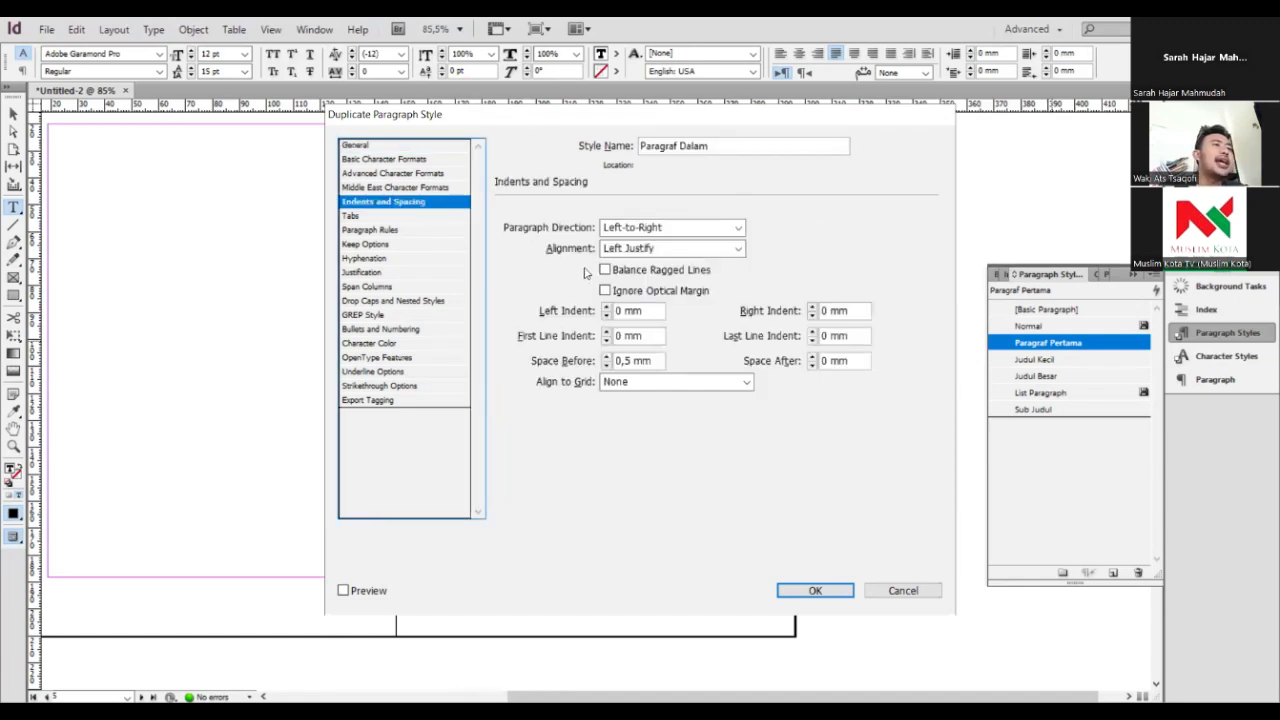
pyautogui.click(557, 349)
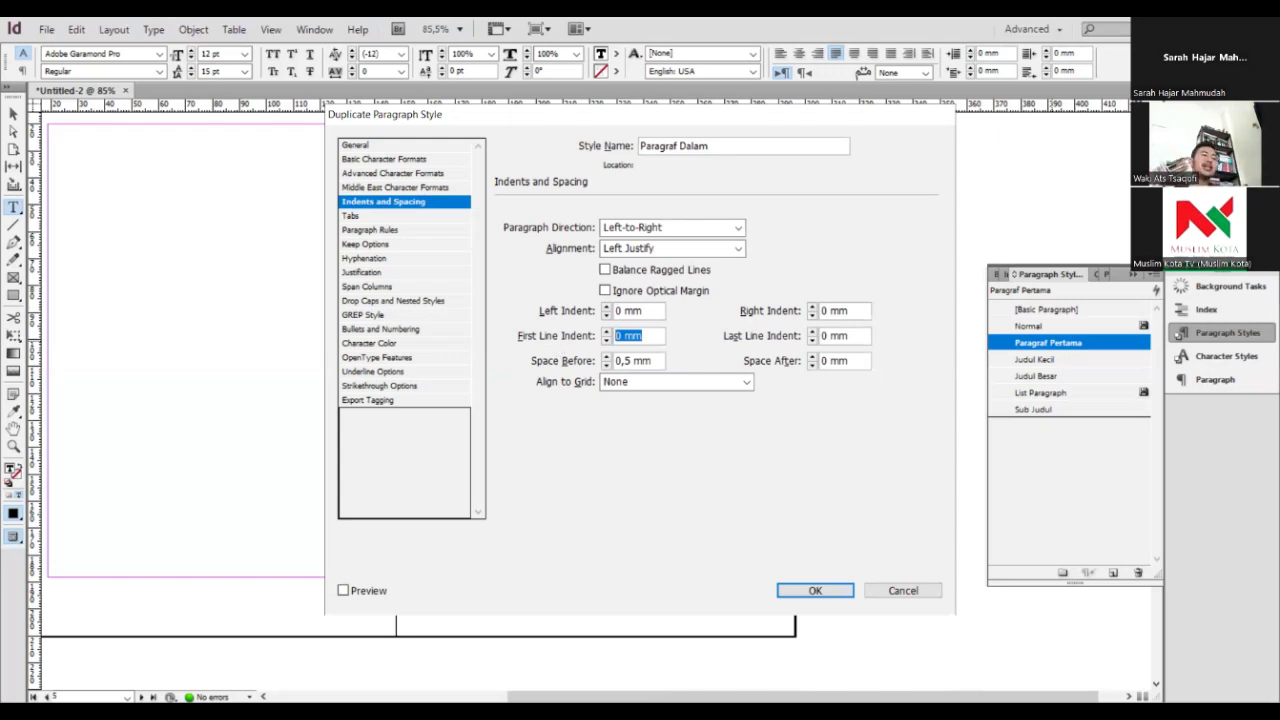
pyautogui.write('7')
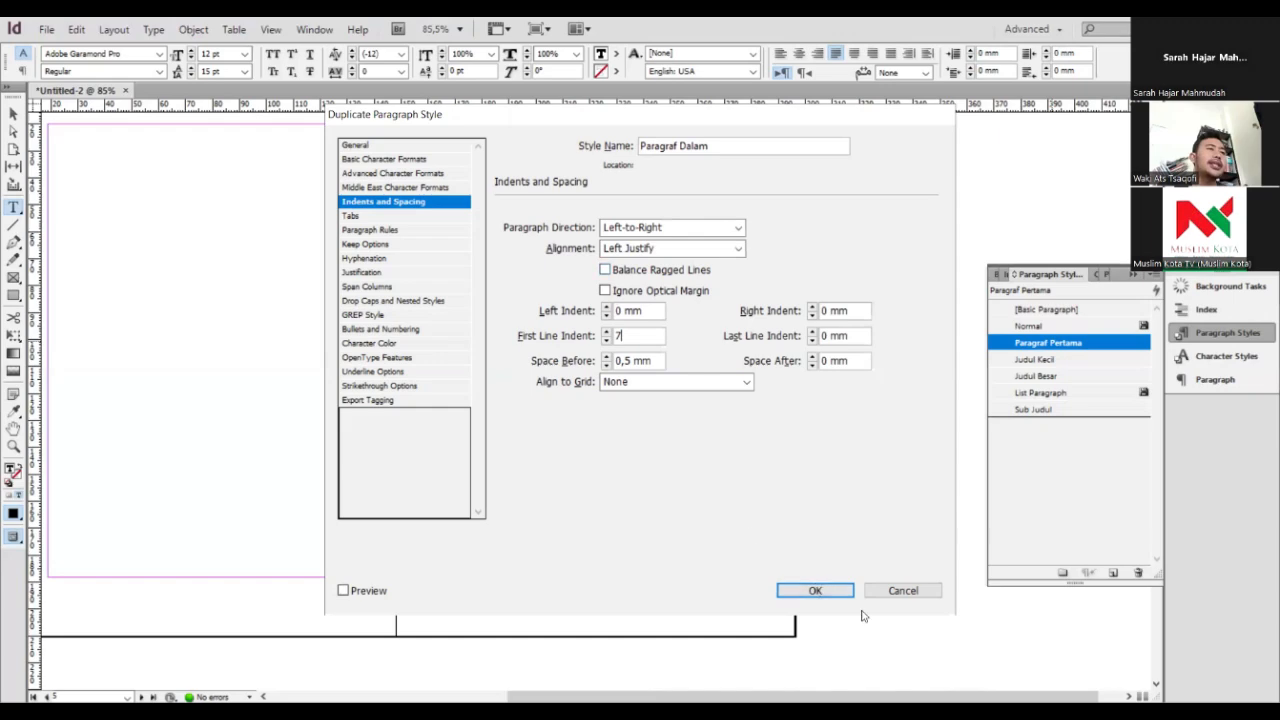
pyautogui.click(829, 597)
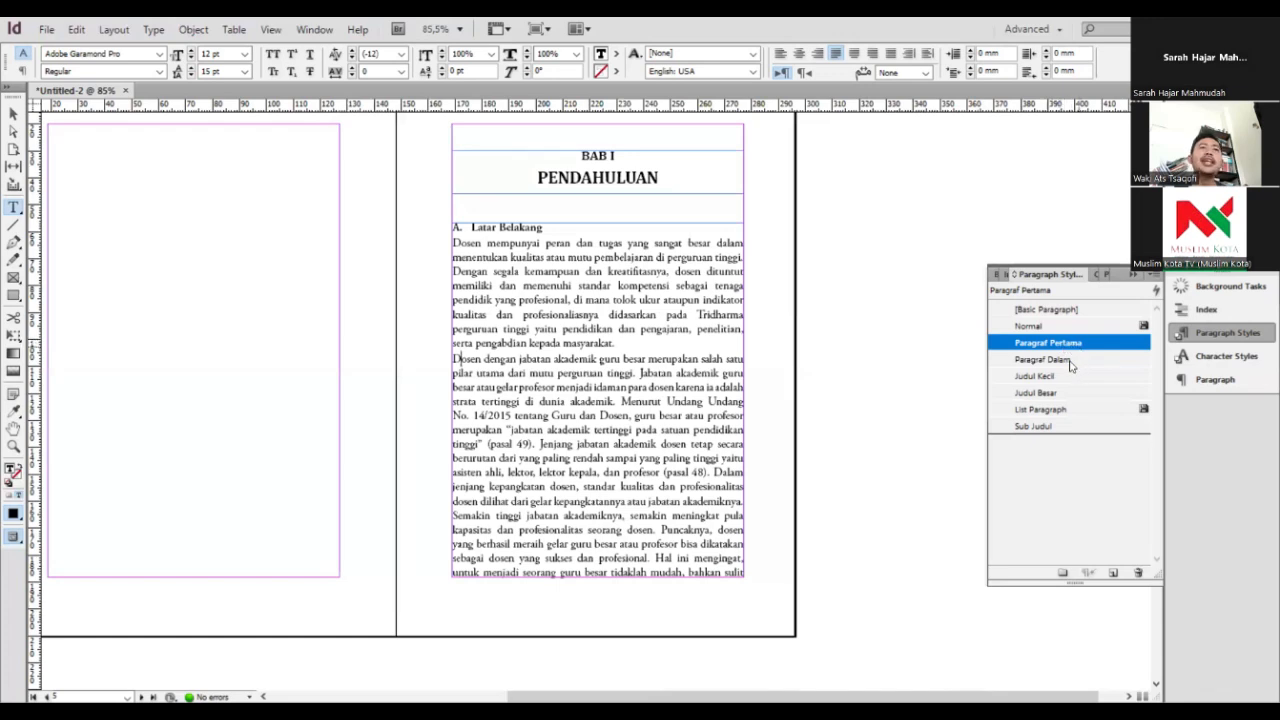
pyautogui.click(1069, 361)
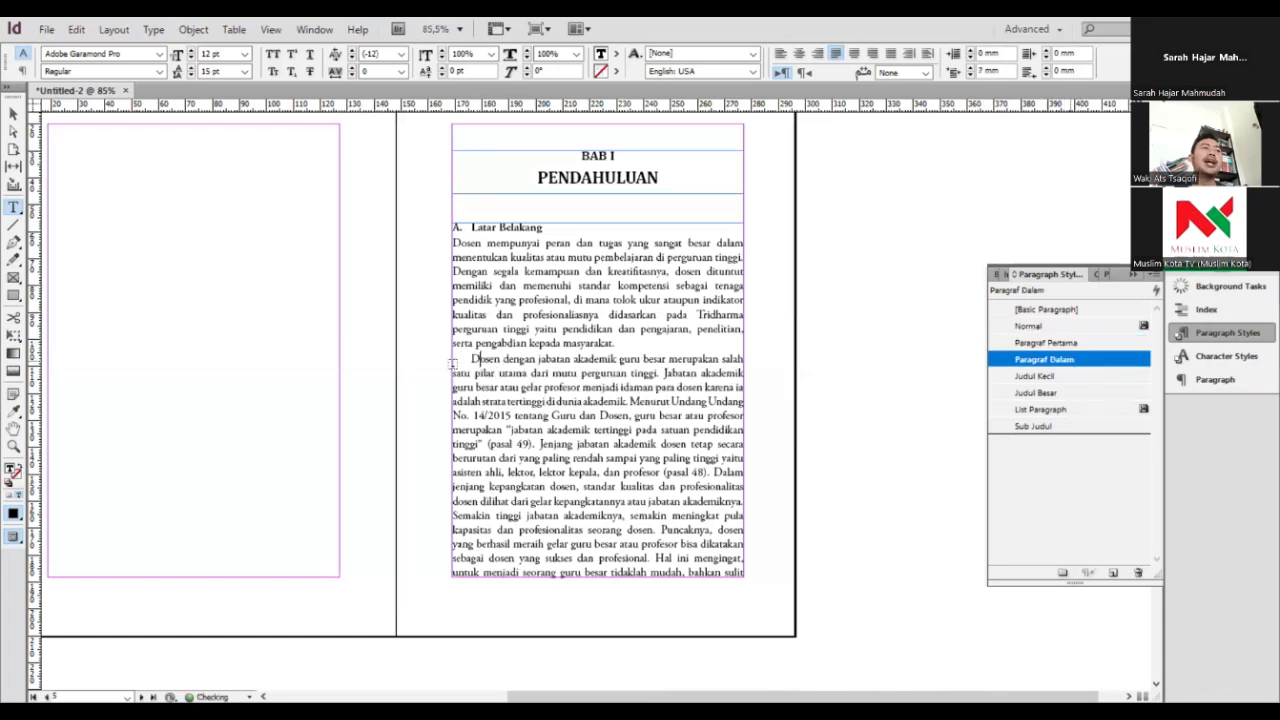
# Examine how the second body paragraph runs from the Bab I opening page onto the following page
pyautogui.scroll(3, 504, 363)
pyautogui.scroll(-3, 505, 364)
pyautogui.scroll(2, 556, 364)
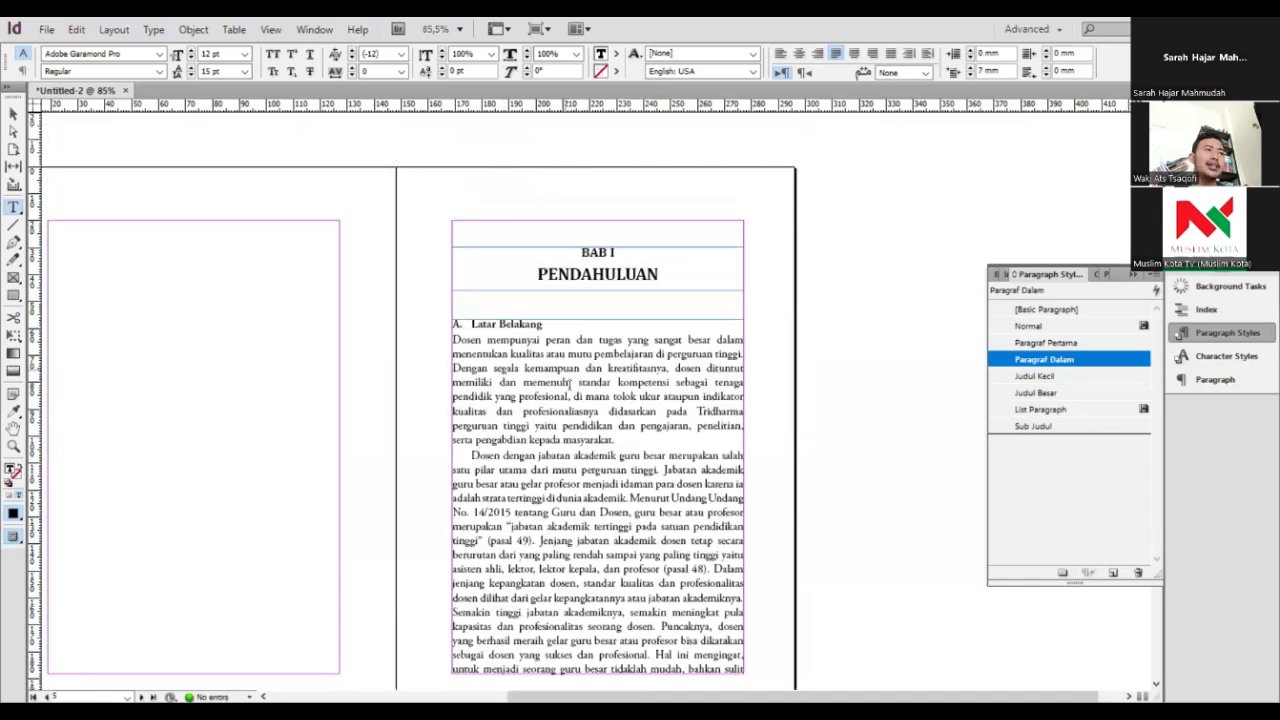
pyautogui.scroll(-15, 569, 385)
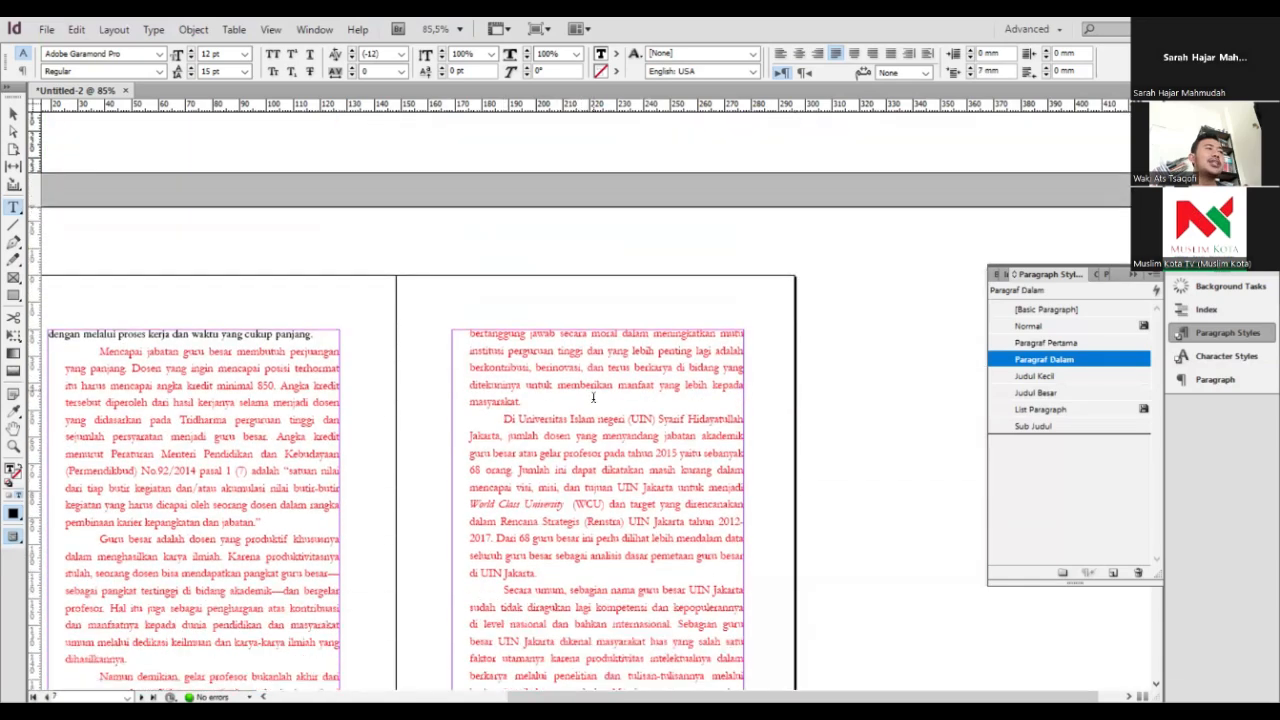
pyautogui.hscroll(-6, 593, 398)
pyautogui.scroll(5, 597, 421)
pyautogui.moveTo(593, 586); pyautogui.dragTo(448, 577)
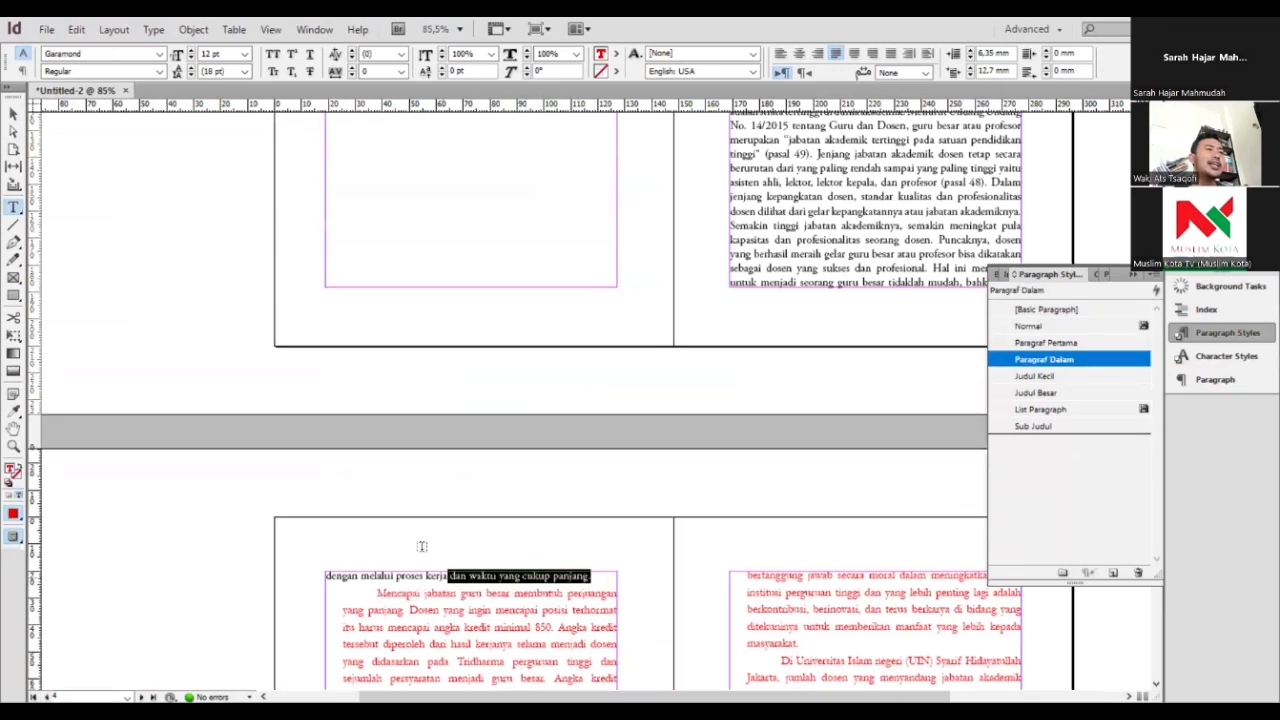
pyautogui.scroll(5, 474, 534)
pyautogui.hscroll(2, 530, 522)
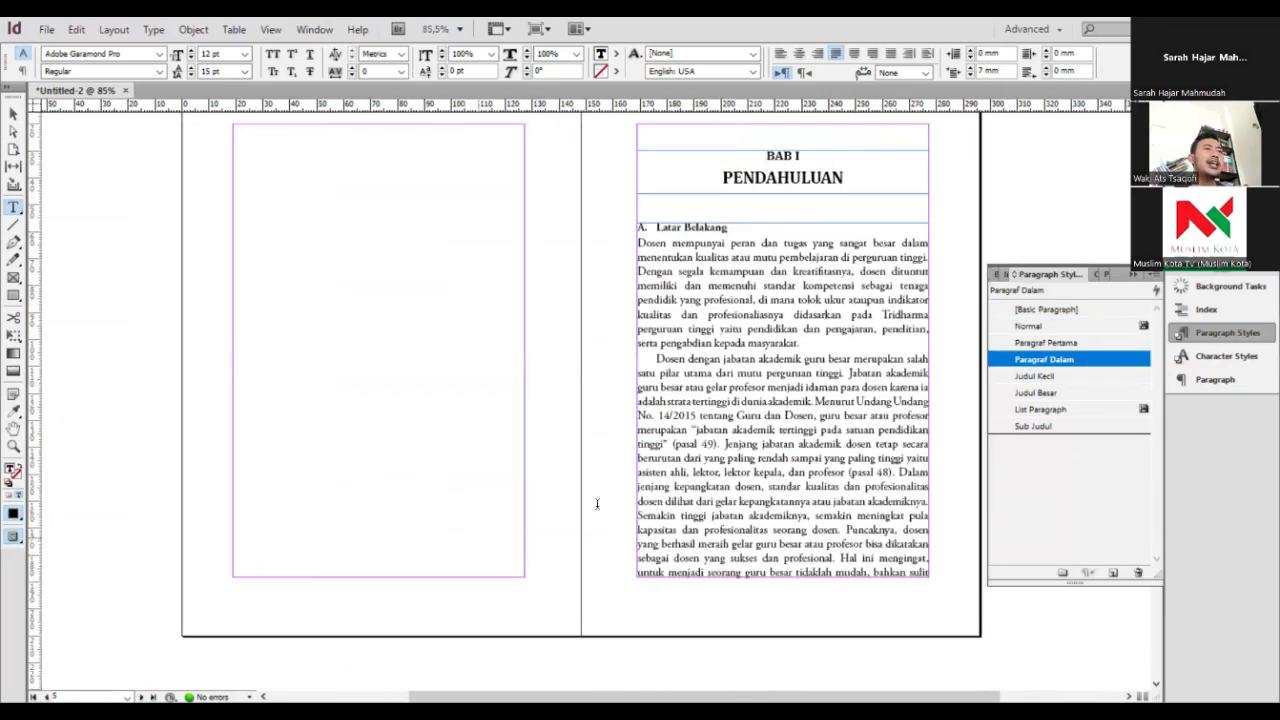
pyautogui.hscroll(2, 586, 508)
pyautogui.scroll(-5, 165, 520)
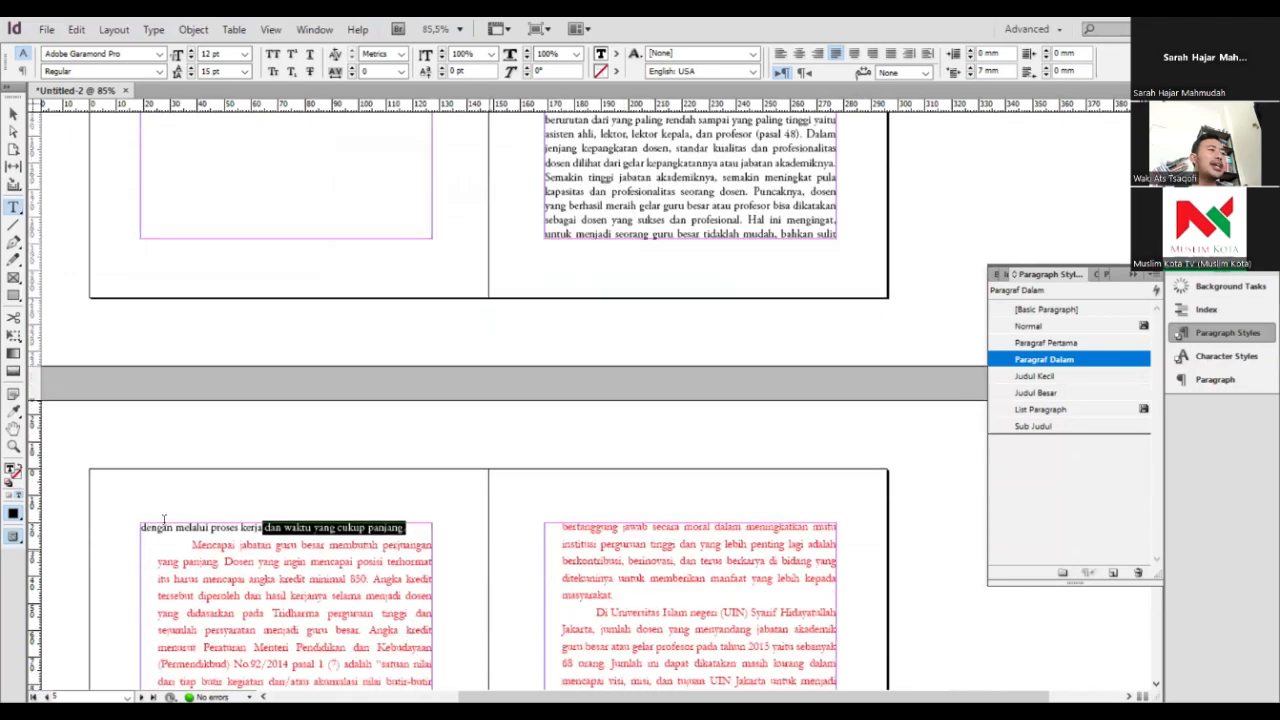
pyautogui.click(412, 527)
pyautogui.moveTo(414, 527); pyautogui.dragTo(140, 528)
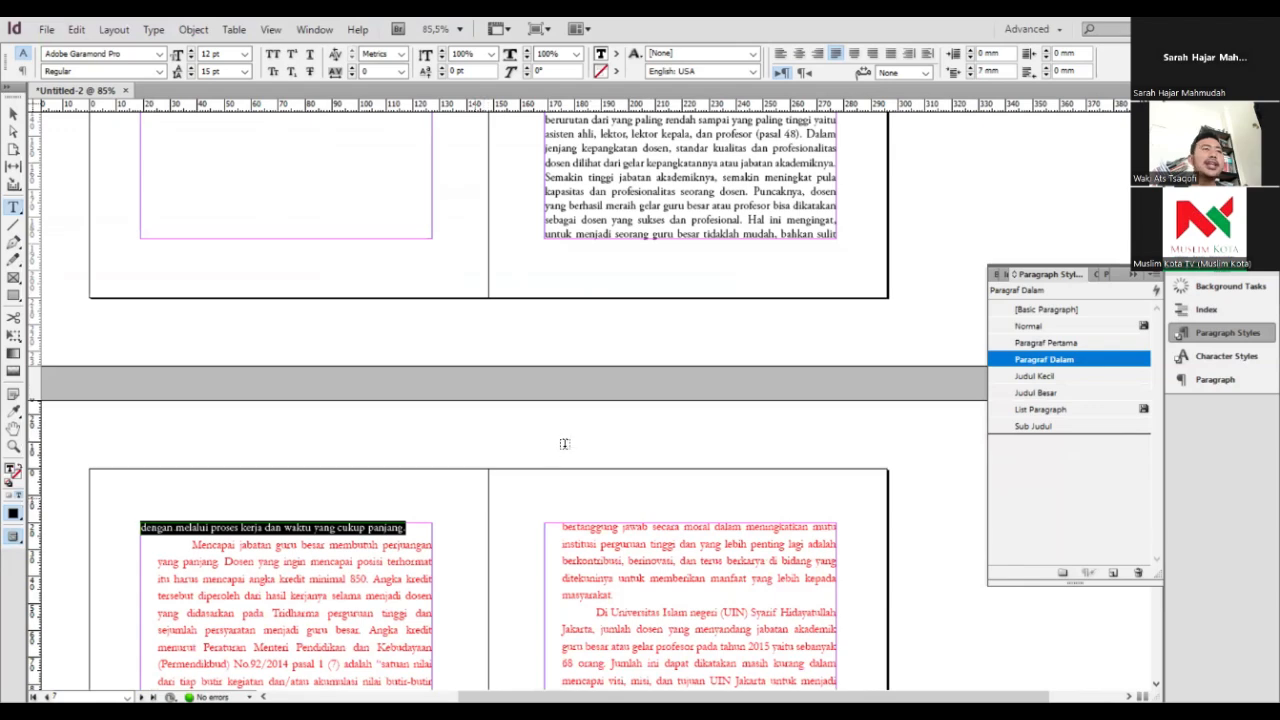
# Lower the top edge of the body text frame on the Bab I opening page, making the frame about 128.67 mm high
pyautogui.scroll(5, 590, 356)
pyautogui.click(13, 114)
pyautogui.click(688, 174)
pyautogui.moveTo(688, 172); pyautogui.dragTo(687, 180)
pyautogui.scroll(-5, 606, 357)
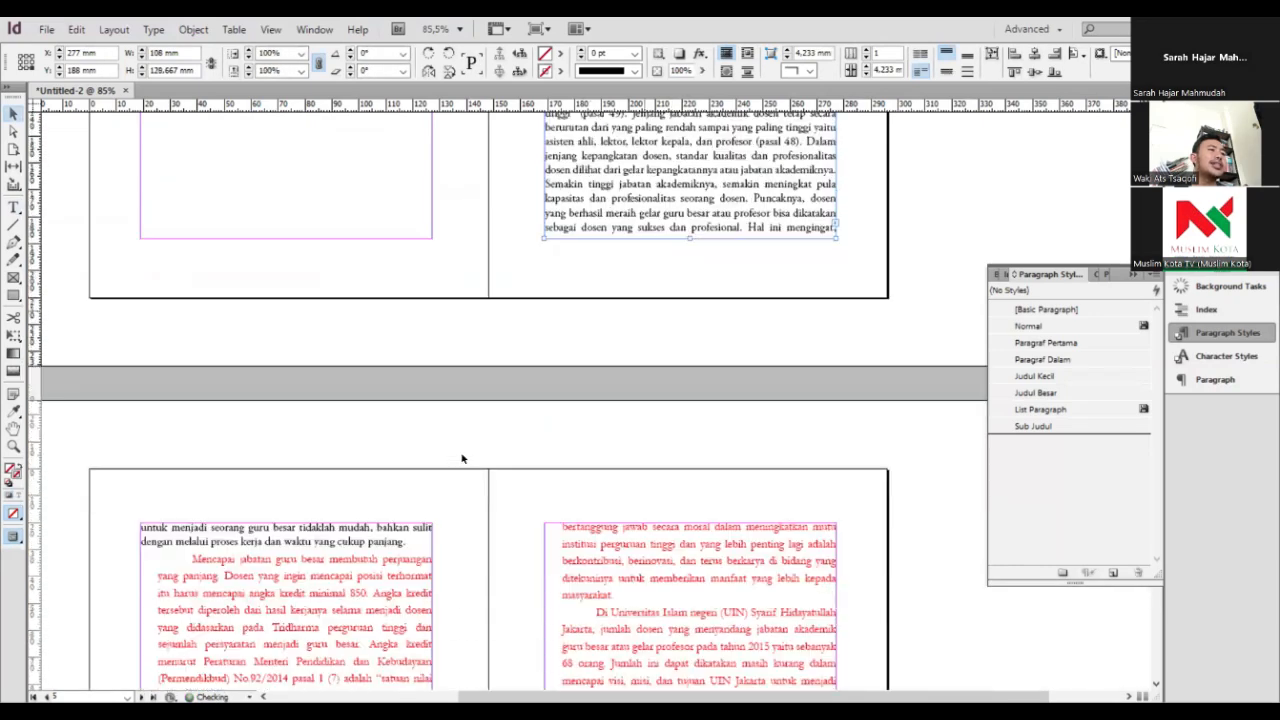
# Apply the Paragraf Dalam style to all body paragraphs from "Mencapai jabatan guru besar" to the last one before heading B
pyautogui.hscroll(-2, 445, 461)
pyautogui.scroll(3, 431, 463)
pyautogui.click(13, 209)
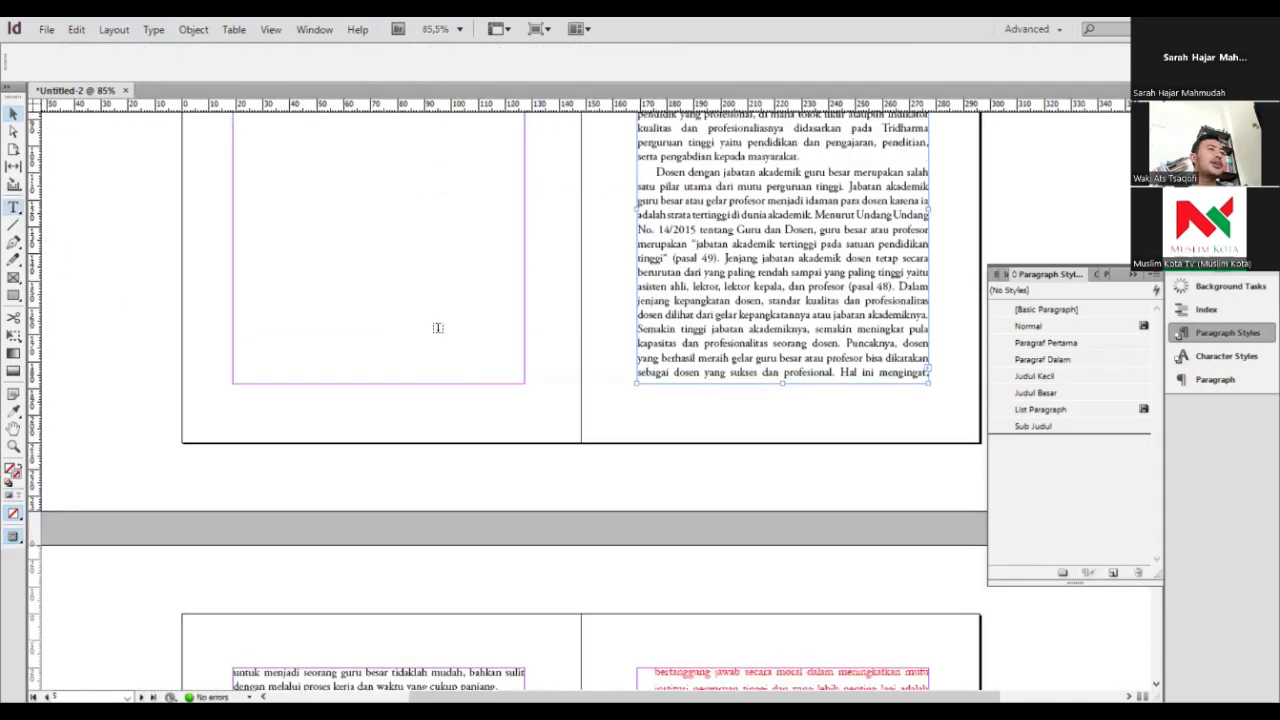
pyautogui.scroll(-7, 486, 357)
pyautogui.click(284, 318)
pyautogui.scroll(-4, 626, 406)
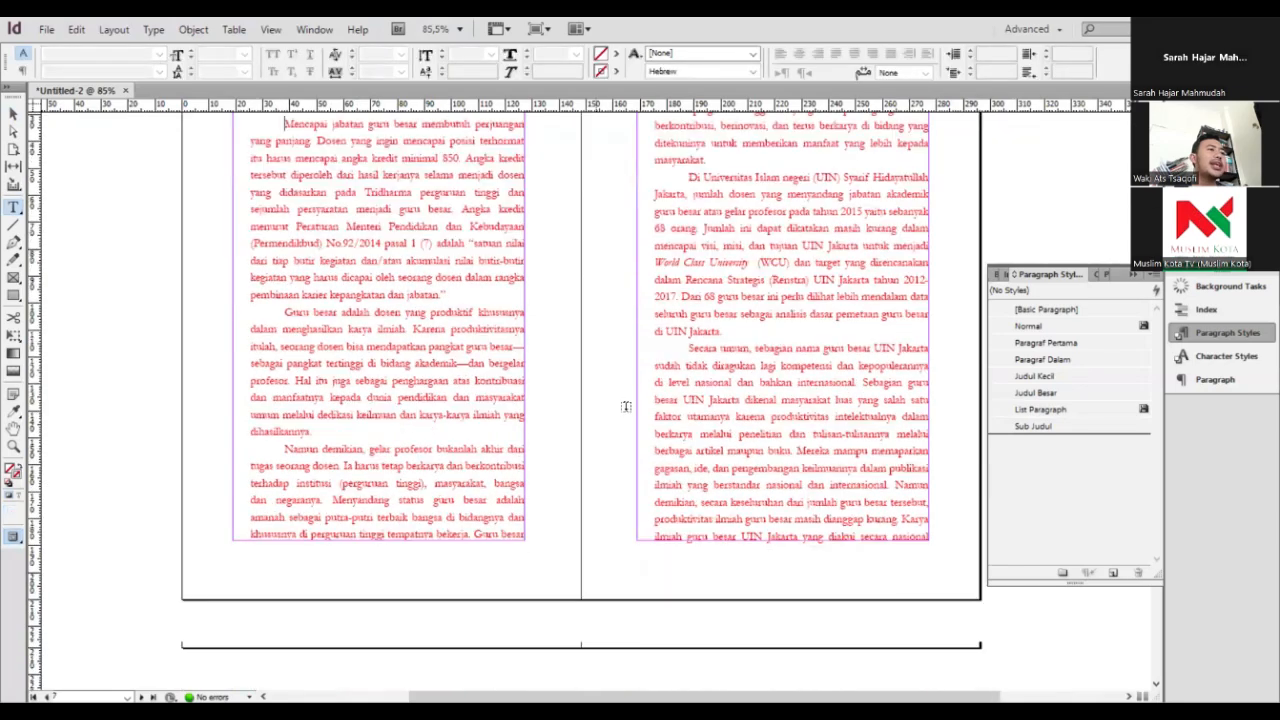
pyautogui.scroll(-9, 626, 406)
pyautogui.click(349, 533)
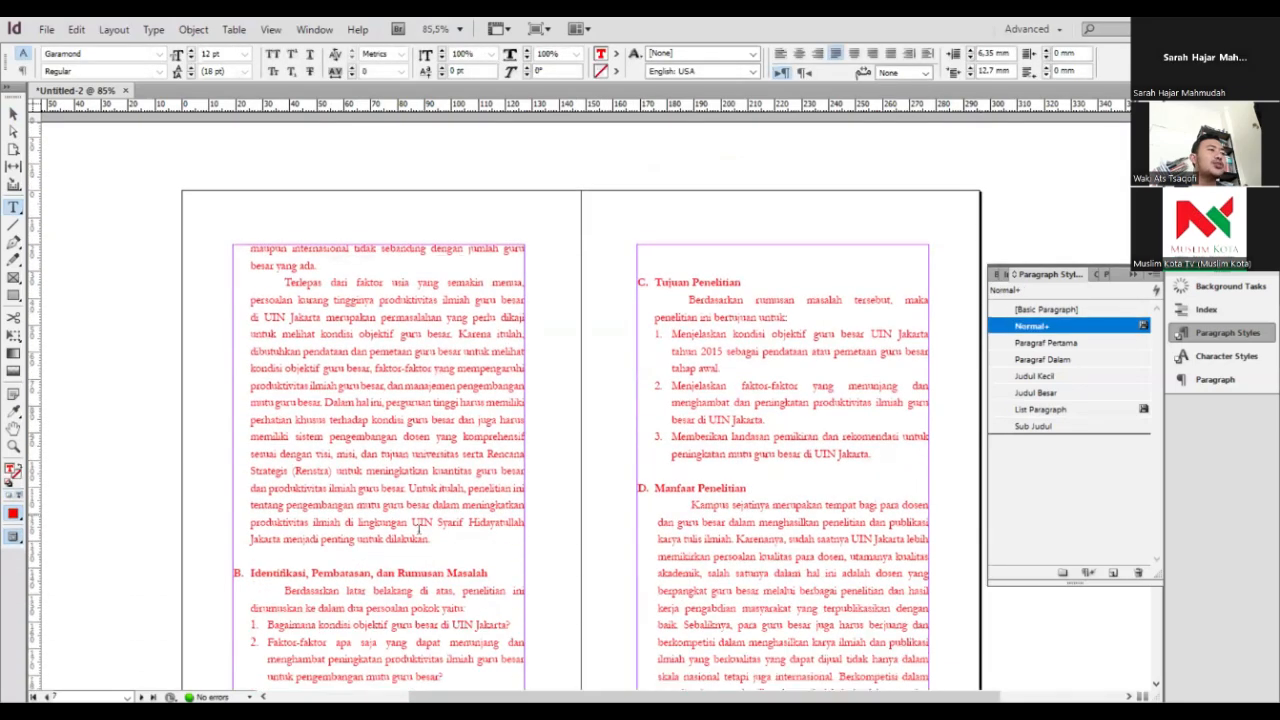
pyautogui.keyDown('shift'); pyautogui.click(436, 536); pyautogui.keyUp('shift')
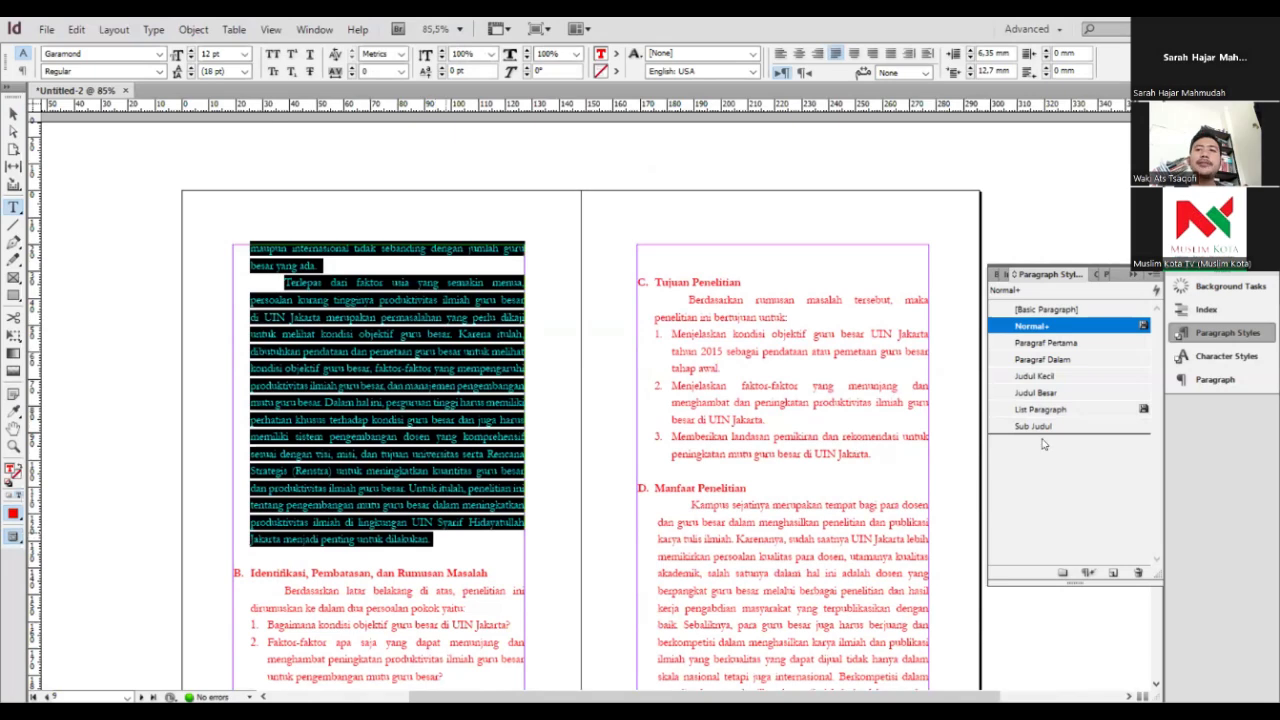
pyautogui.click(1060, 362)
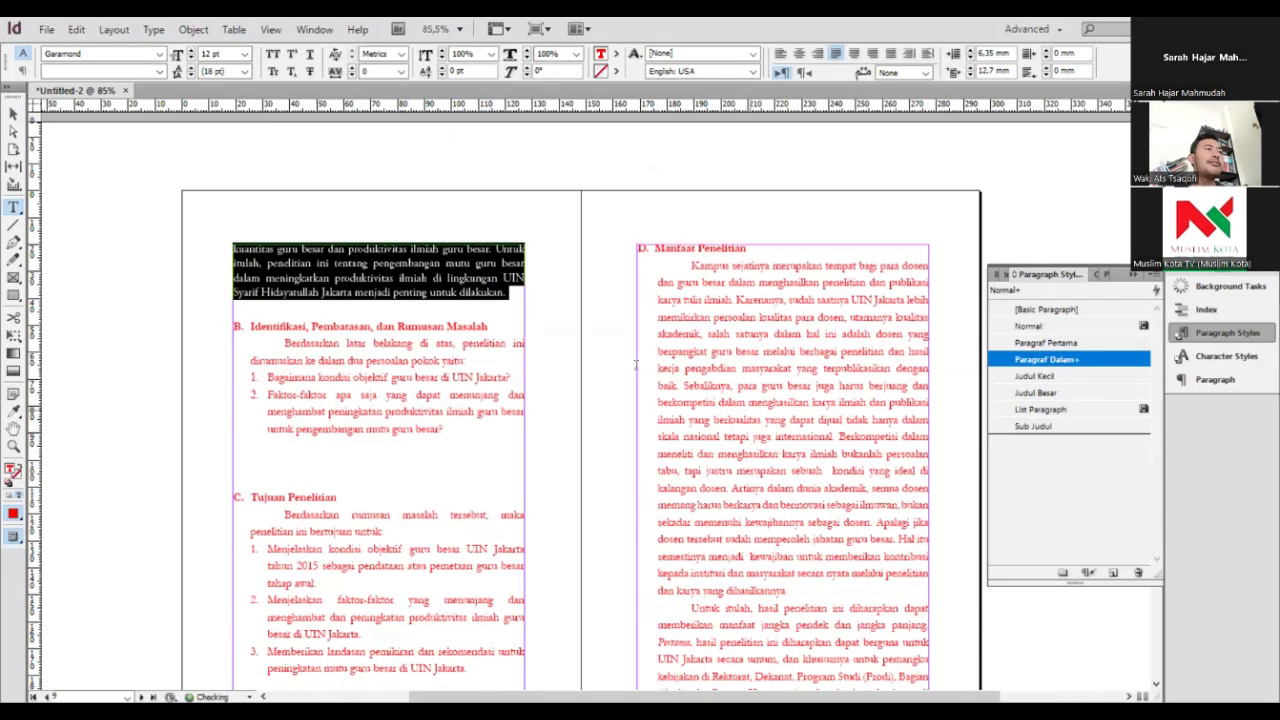
pyautogui.scroll(4, 633, 358)
pyautogui.scroll(15, 633, 358)
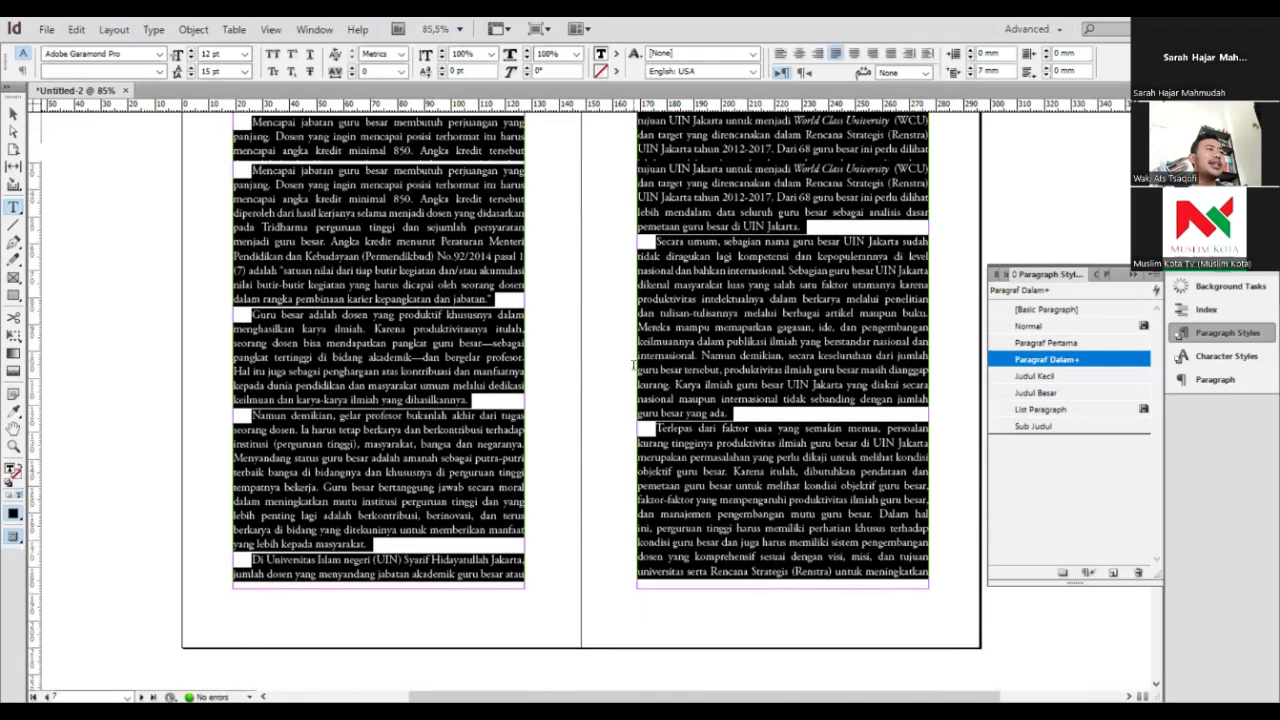
pyautogui.scroll(3, 633, 366)
pyautogui.scroll(-6, 633, 370)
pyautogui.scroll(-7, 633, 377)
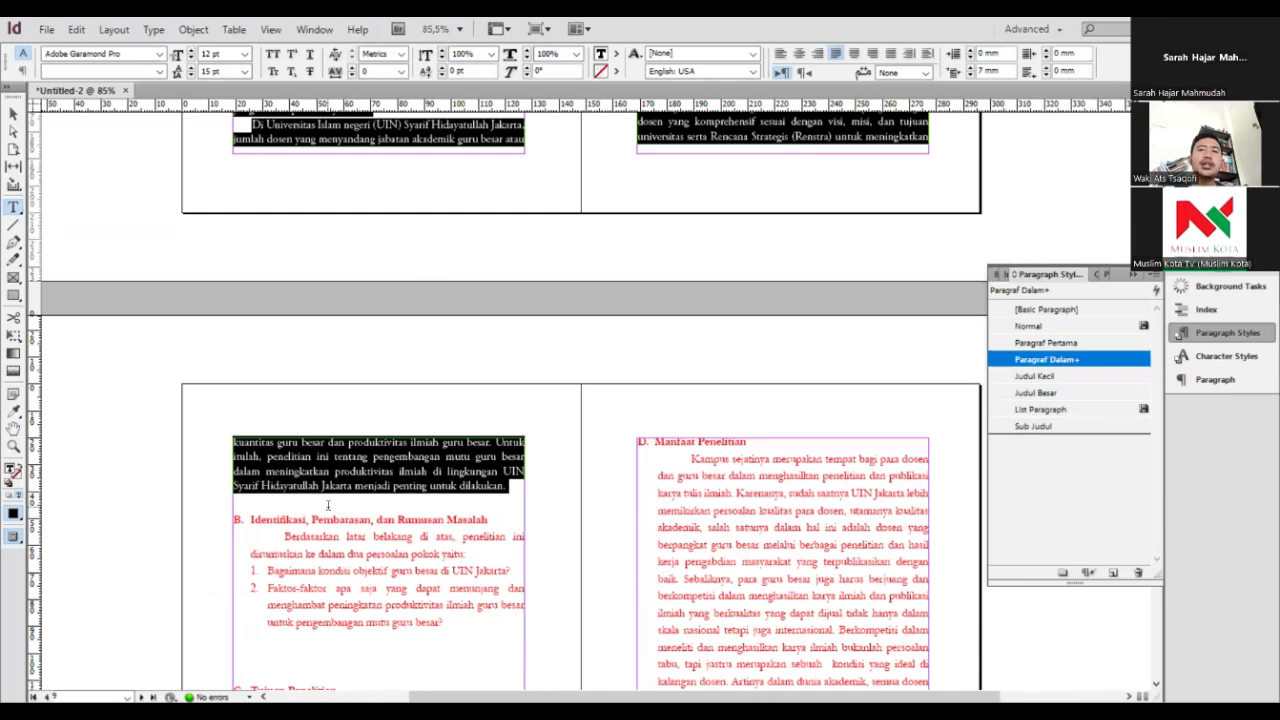
# Apply the Sub Judul style to heading B and the Paragraf Pertama style to the paragraph beneath it
pyautogui.click(327, 505)
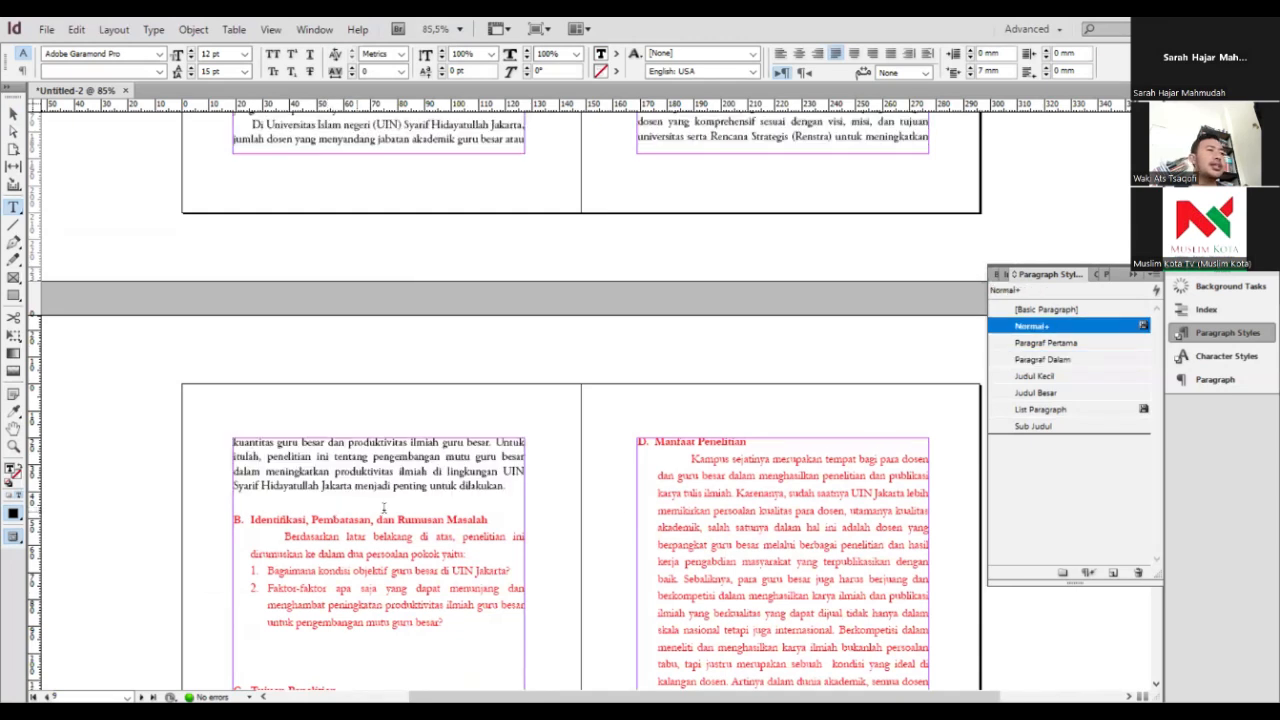
pyautogui.click(309, 519)
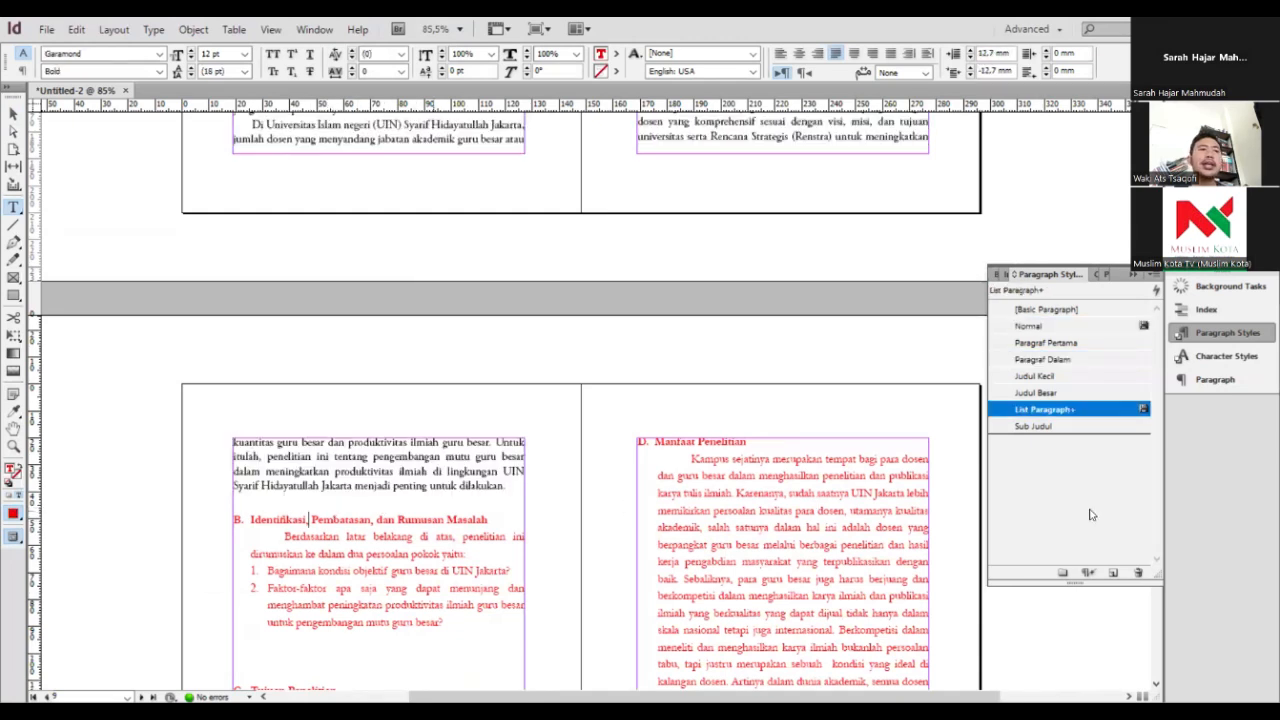
pyautogui.click(1035, 426)
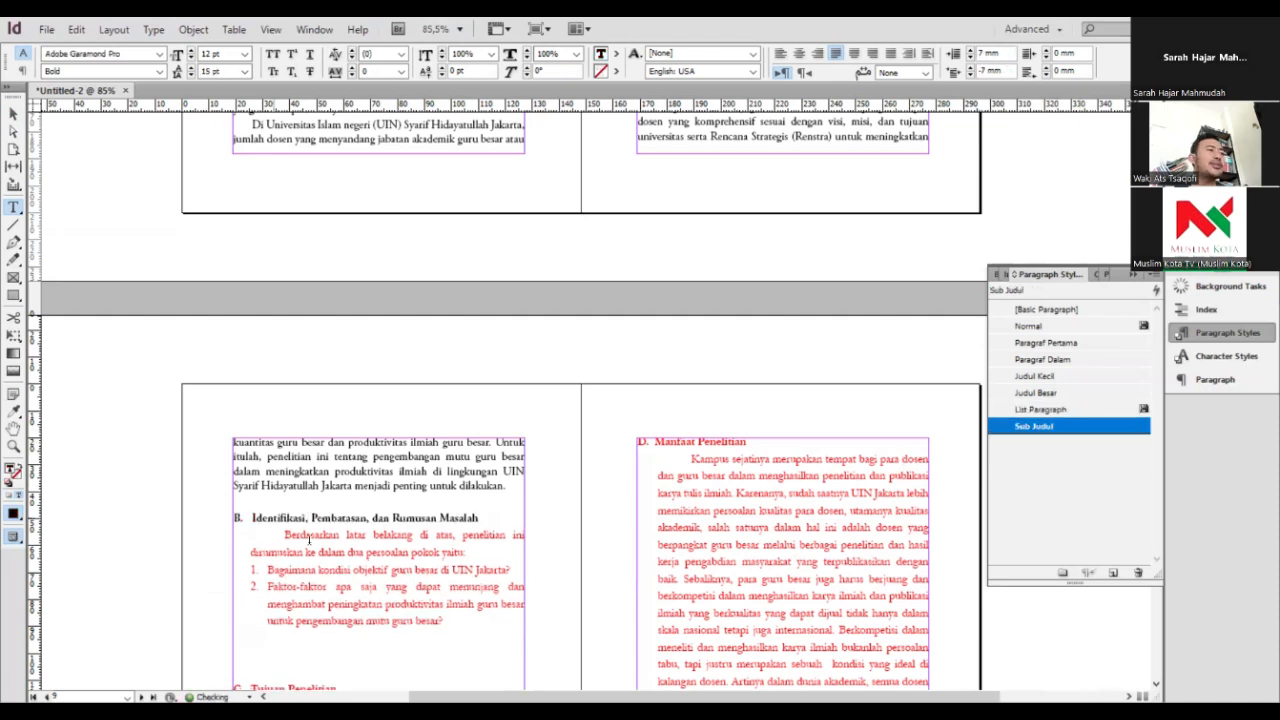
pyautogui.click(1048, 343)
# Apply the Paragraf Pertama style to the two list items under heading B
pyautogui.scroll(-2, 429, 532)
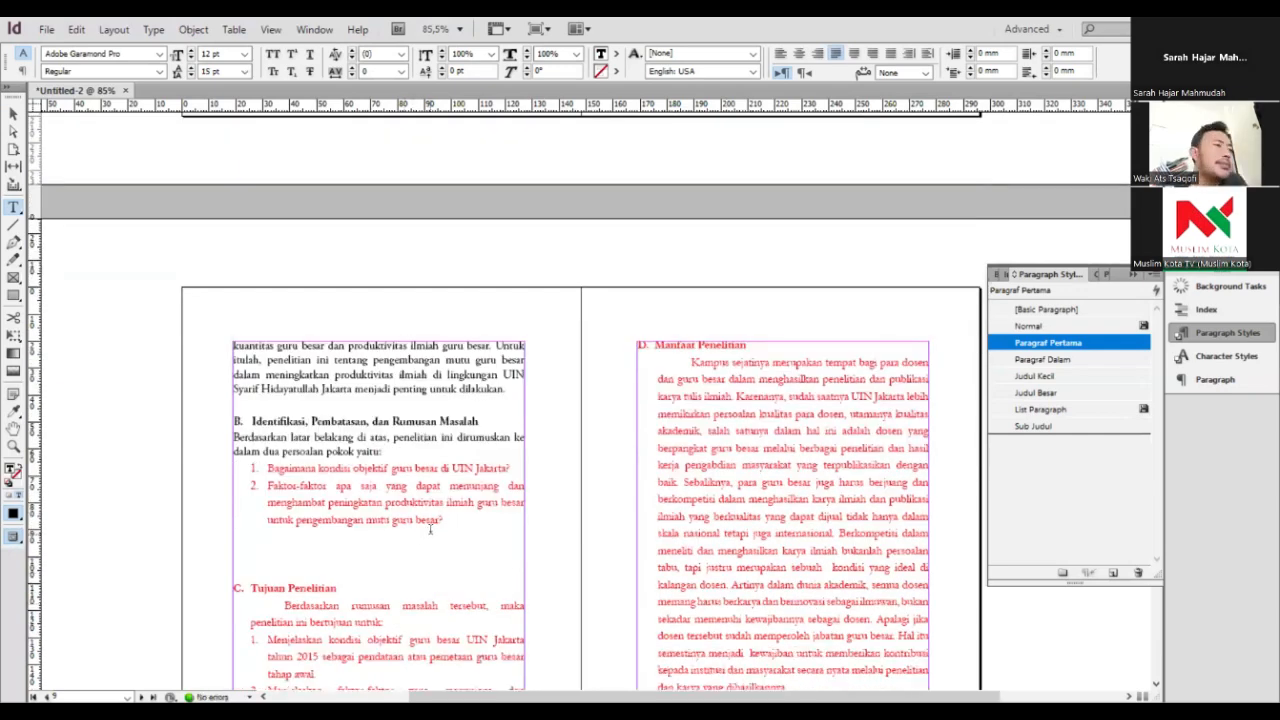
pyautogui.moveTo(253, 467); pyautogui.dragTo(445, 521)
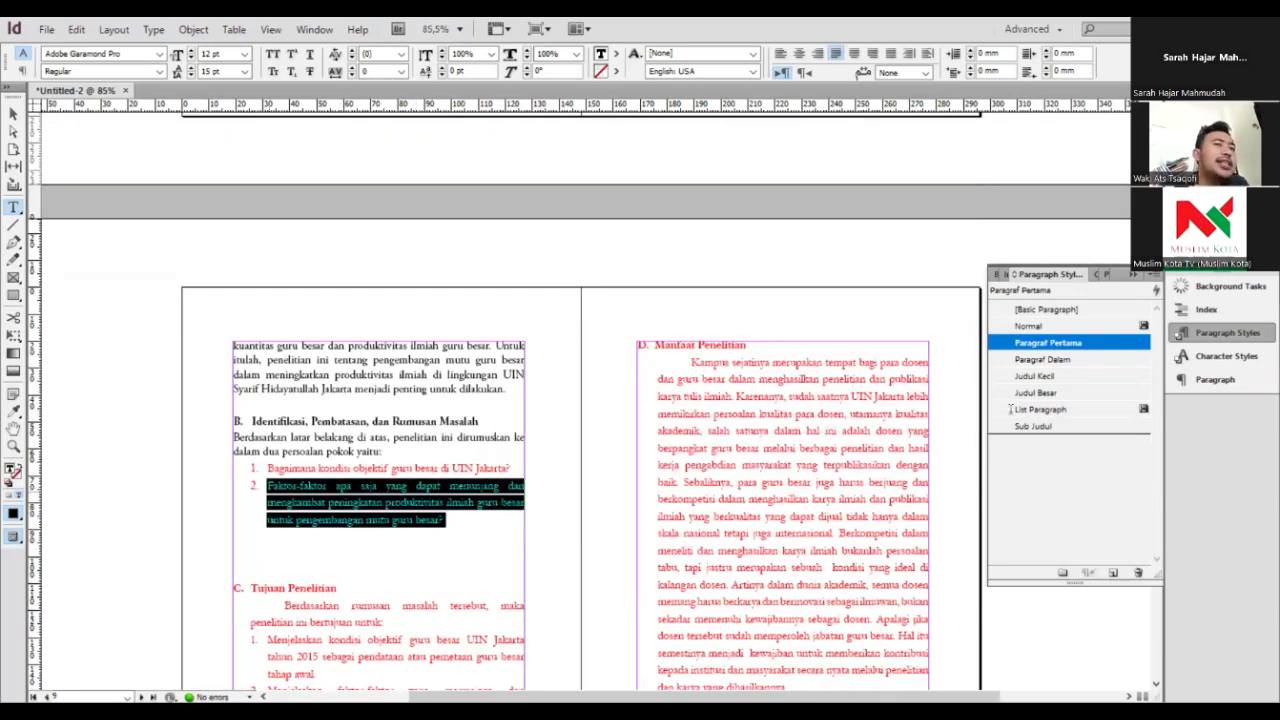
pyautogui.click(1088, 346)
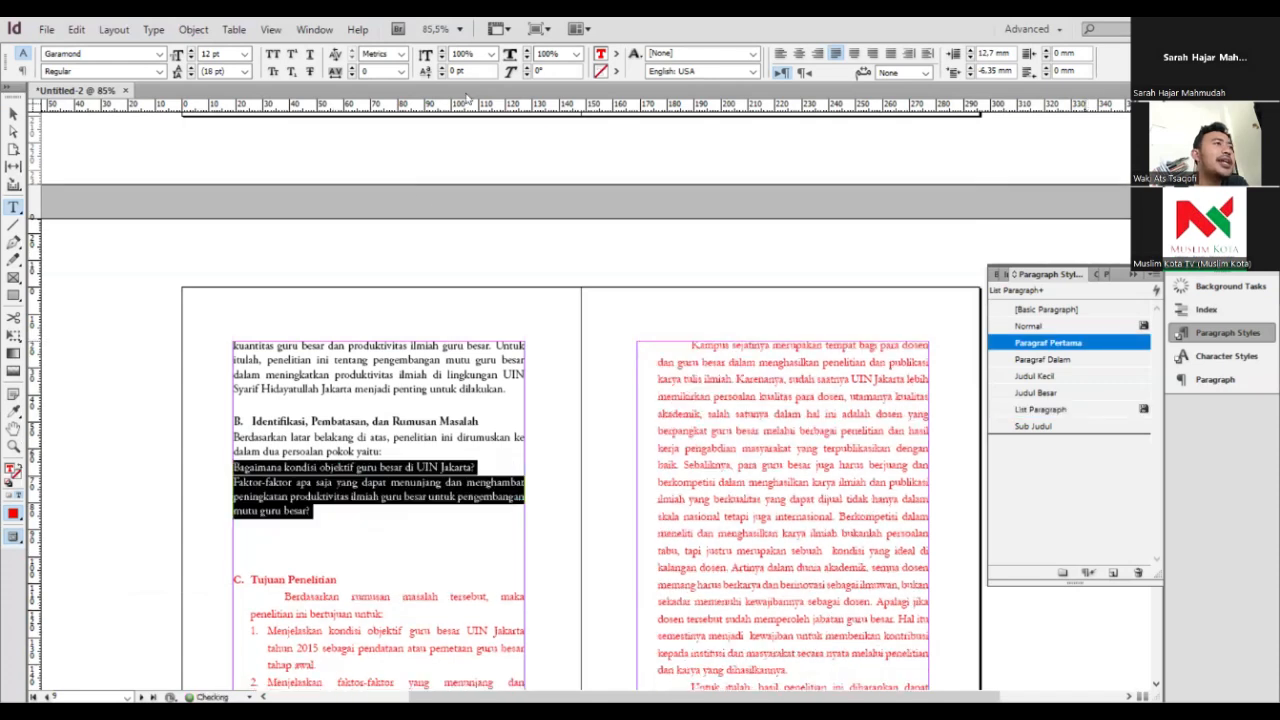
# Turn the two items under heading B into a numbered list with a 7 mm left indent and -7 mm first line indent
pyautogui.click(20, 78)
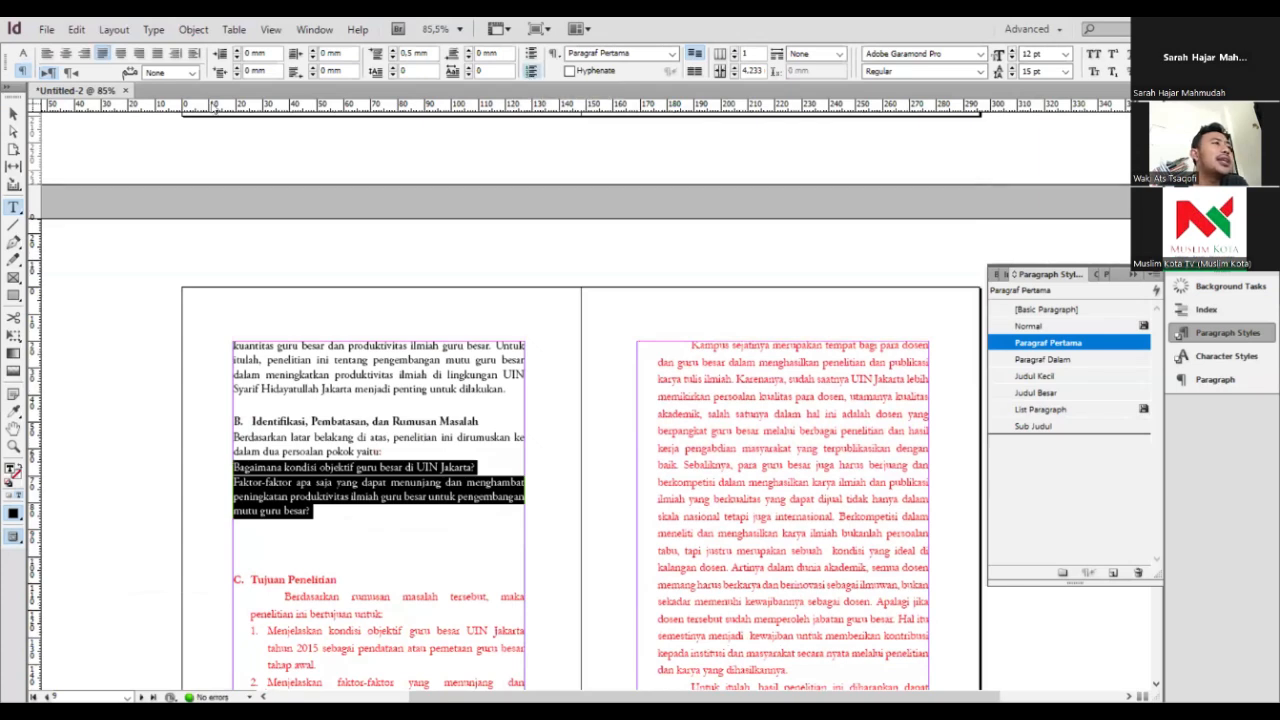
pyautogui.click(530, 75)
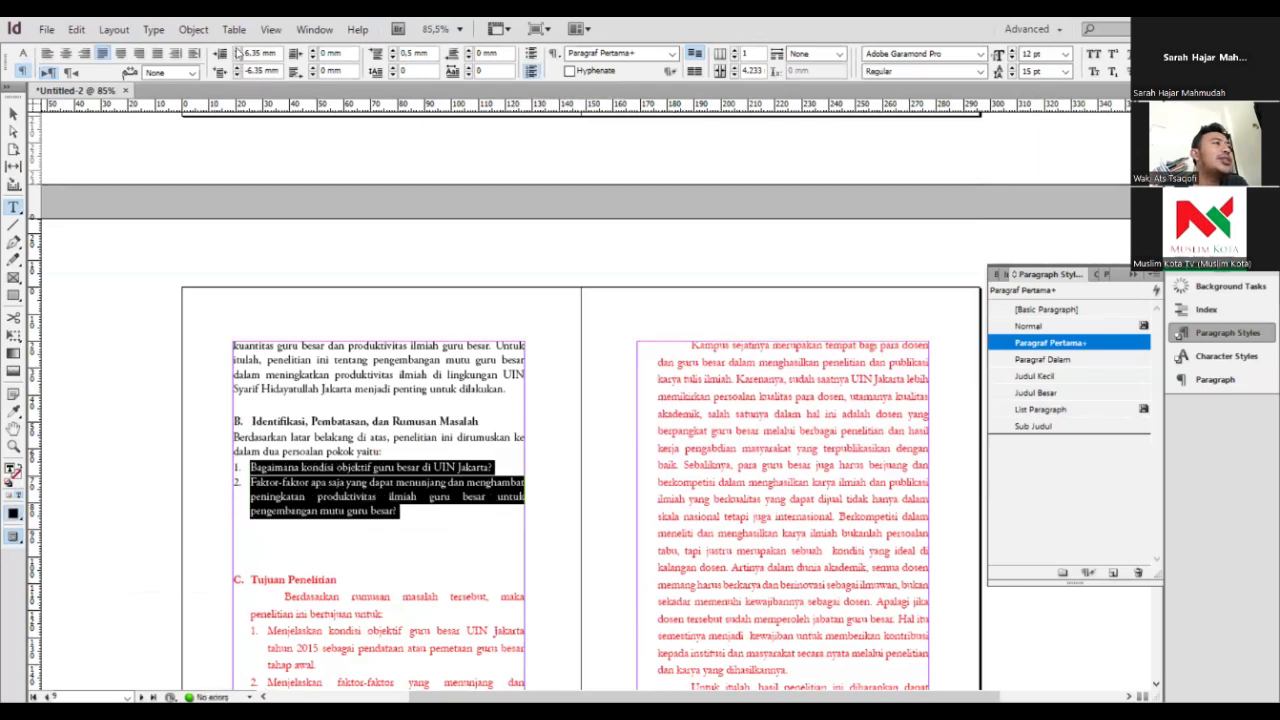
pyautogui.click(237, 49)
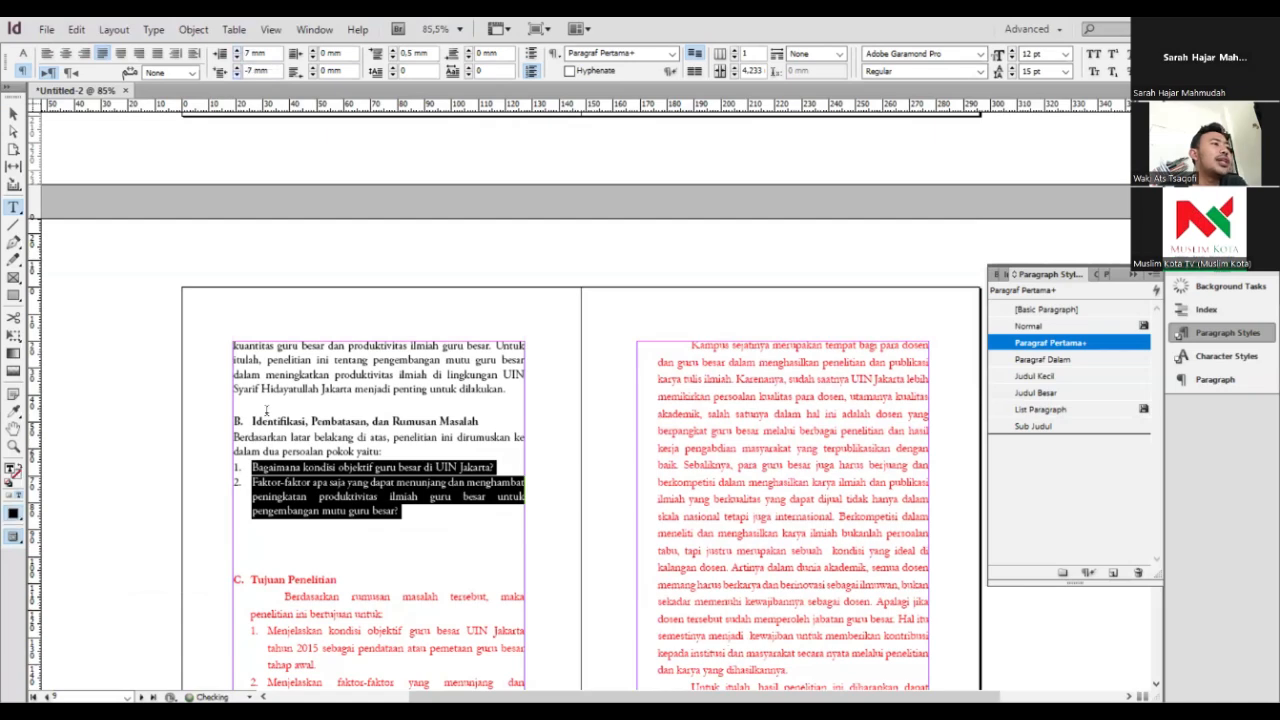
# Remove the surplus empty lines between the numbered list and heading C, keeping a single blank line
pyautogui.scroll(-2, 273, 409)
pyautogui.scroll(-2, 288, 341)
pyautogui.click(289, 333)
pyautogui.press('BackSpace')
pyautogui.press('BackSpace')
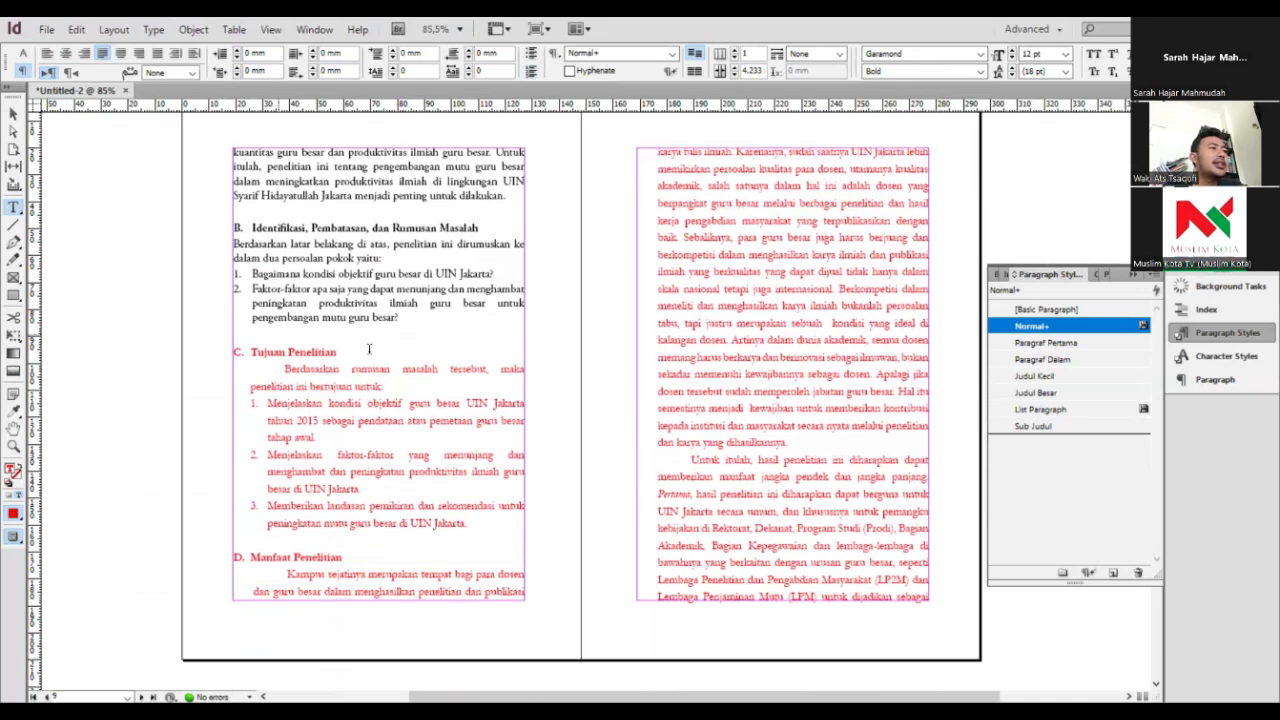
pyautogui.press('BackSpace')
pyautogui.click(405, 321)
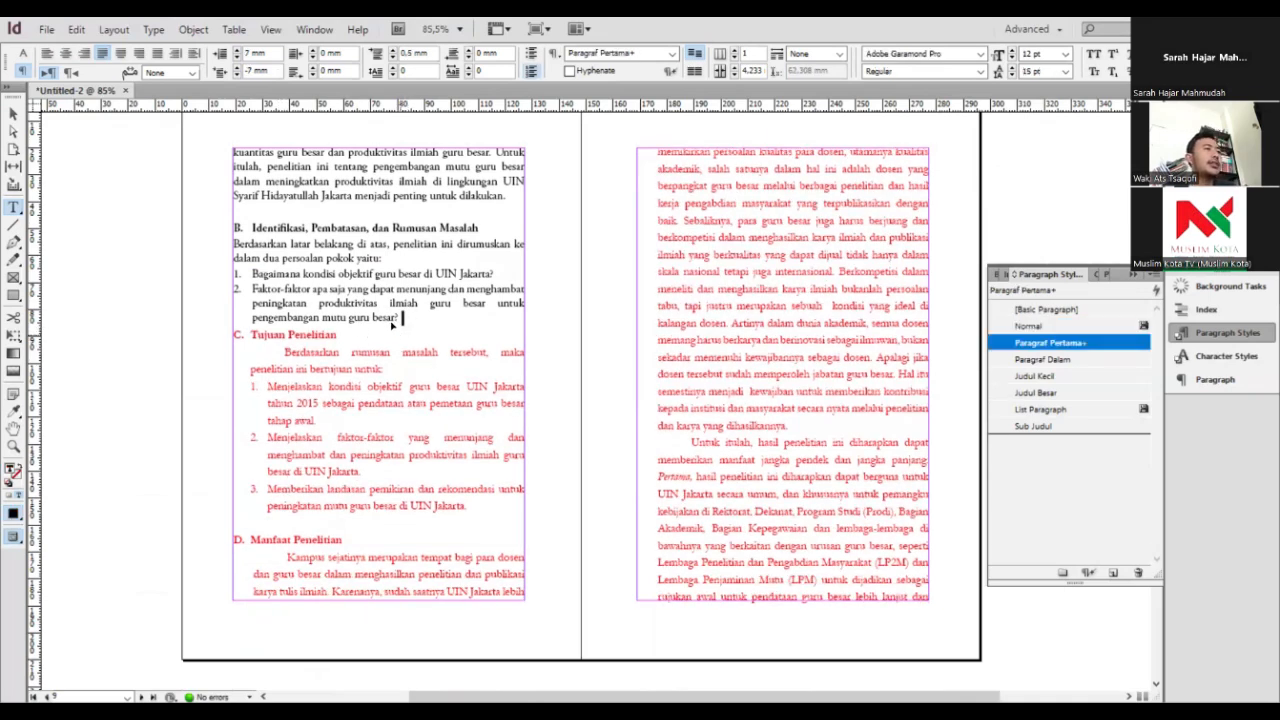
pyautogui.press('Return')
# Apply the Sub Judul style to the Tujuan Penelitian heading and delete its duplicated manual "C." prefix
pyautogui.click(283, 350)
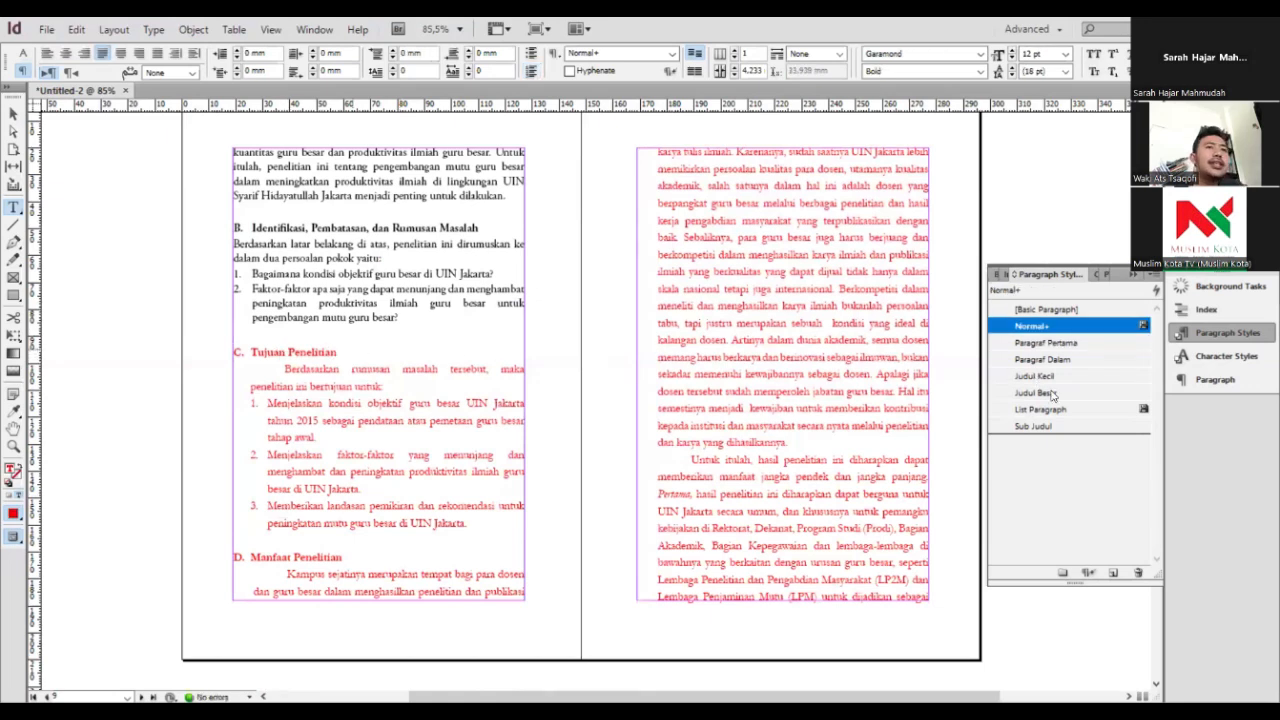
pyautogui.click(657, 426)
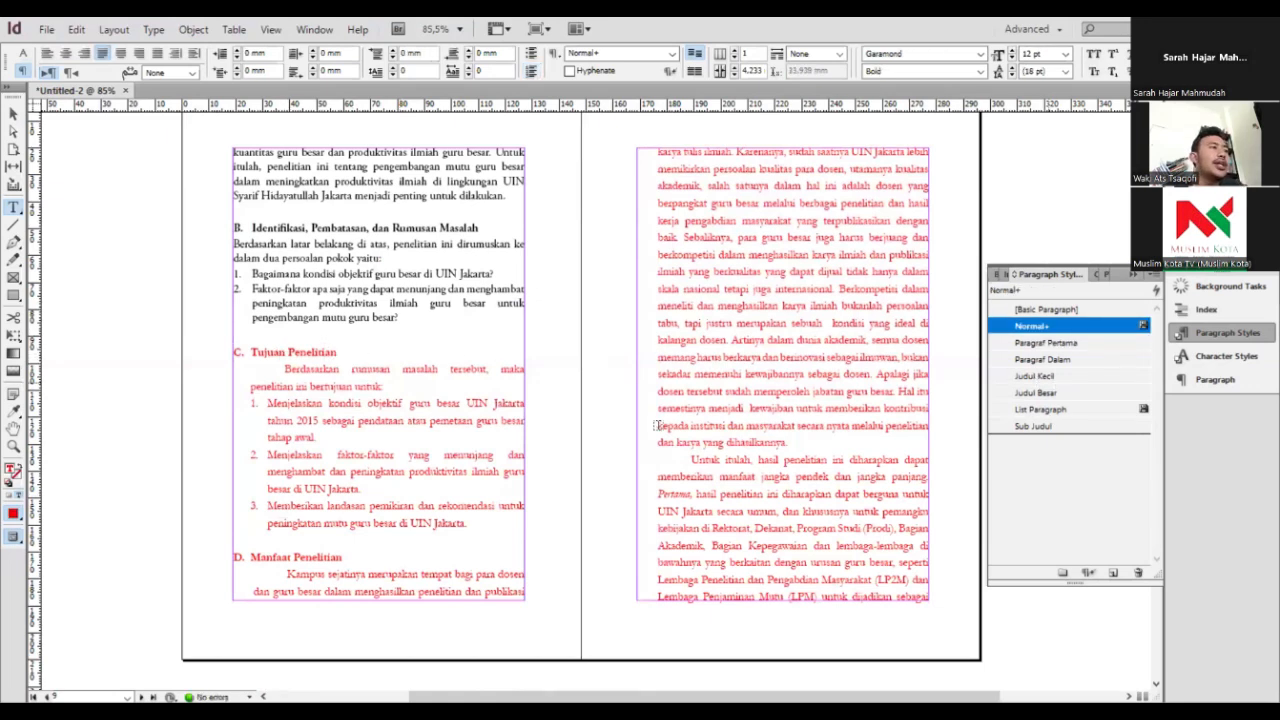
pyautogui.click(1034, 426)
pyautogui.click(266, 351)
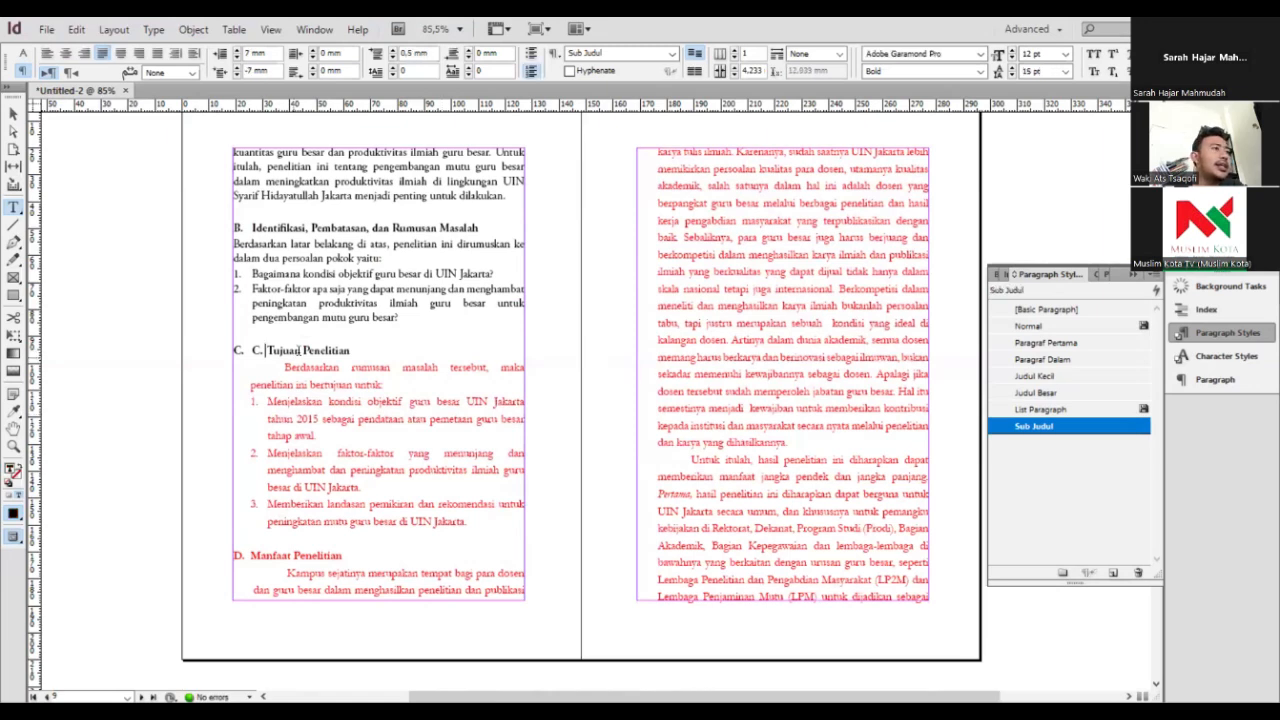
pyautogui.press('BackSpace')
pyautogui.press('BackSpace')
pyautogui.press('BackSpace')
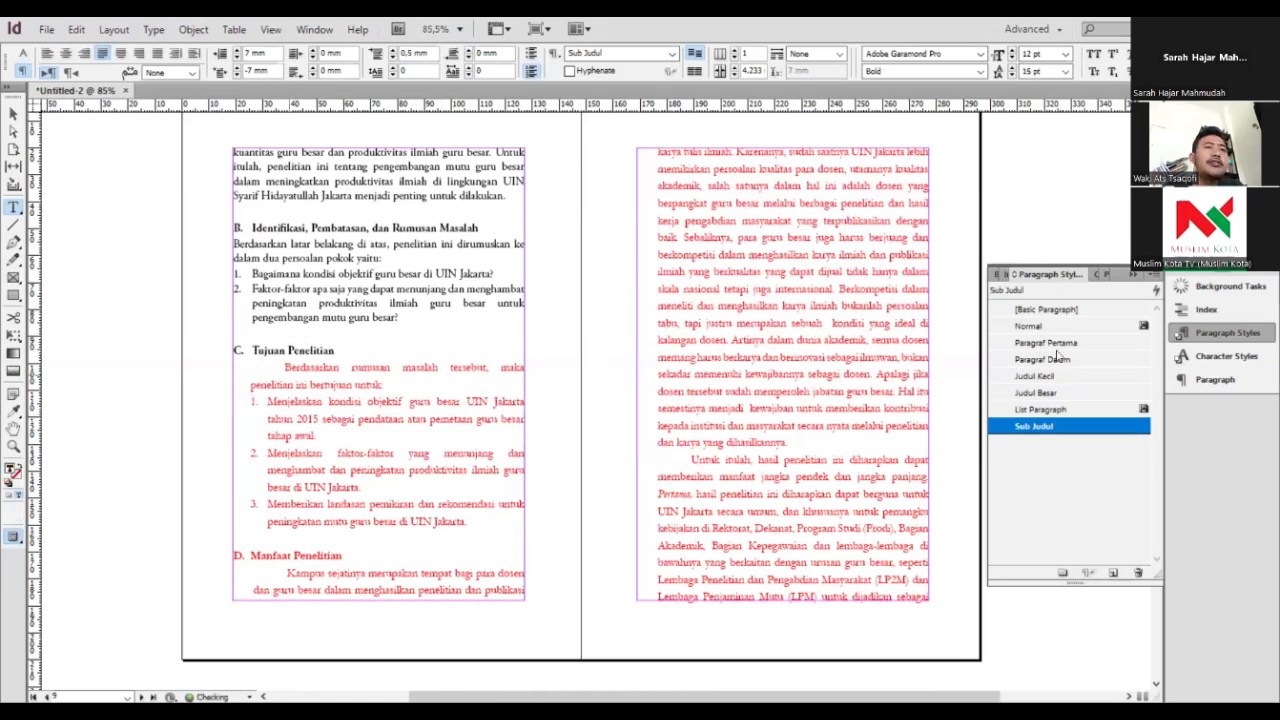
# Apply the Paragraf Pertama style to the introductory paragraph and the three list items under heading C
pyautogui.click(284, 437)
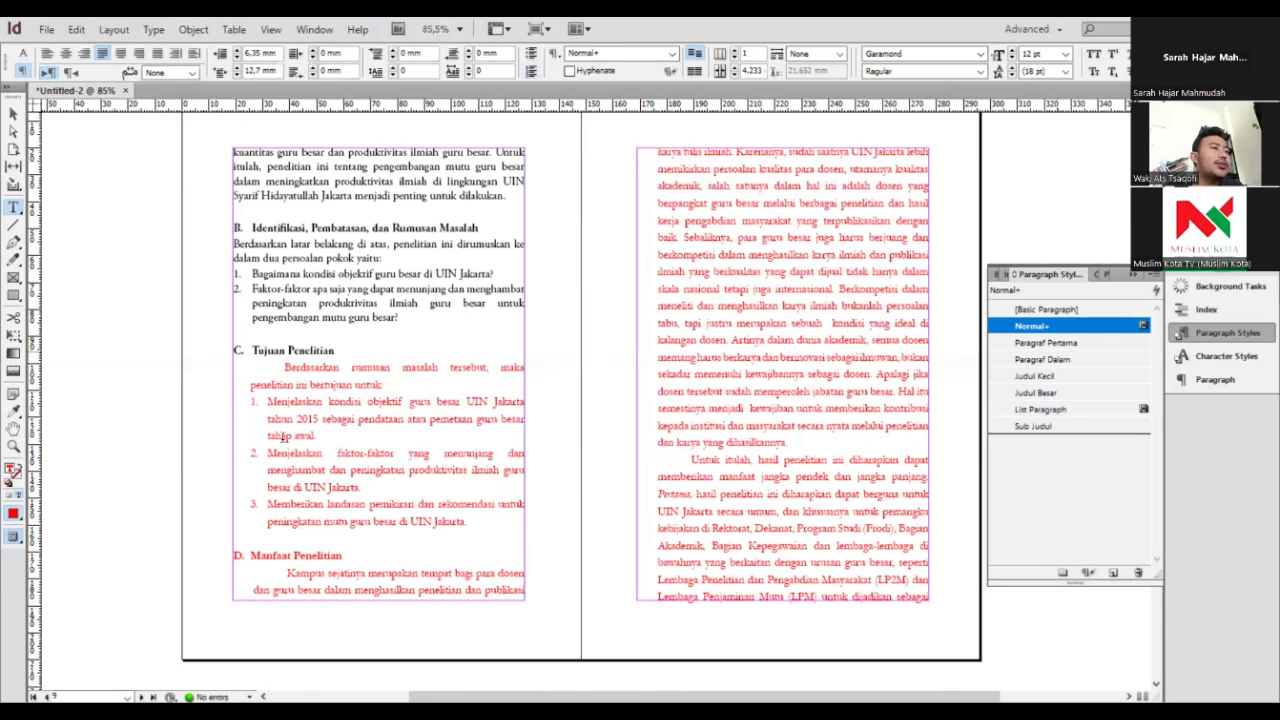
pyautogui.click(1047, 343)
pyautogui.moveTo(268, 414); pyautogui.dragTo(468, 518)
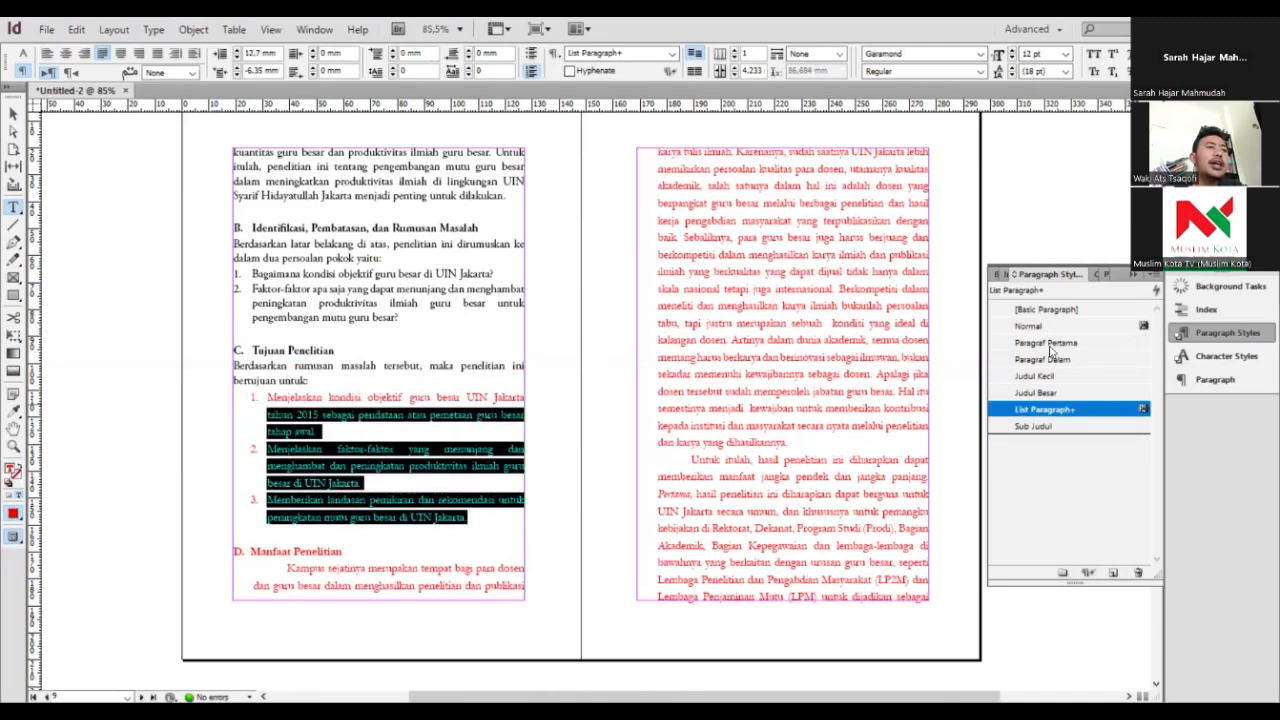
pyautogui.click(1047, 343)
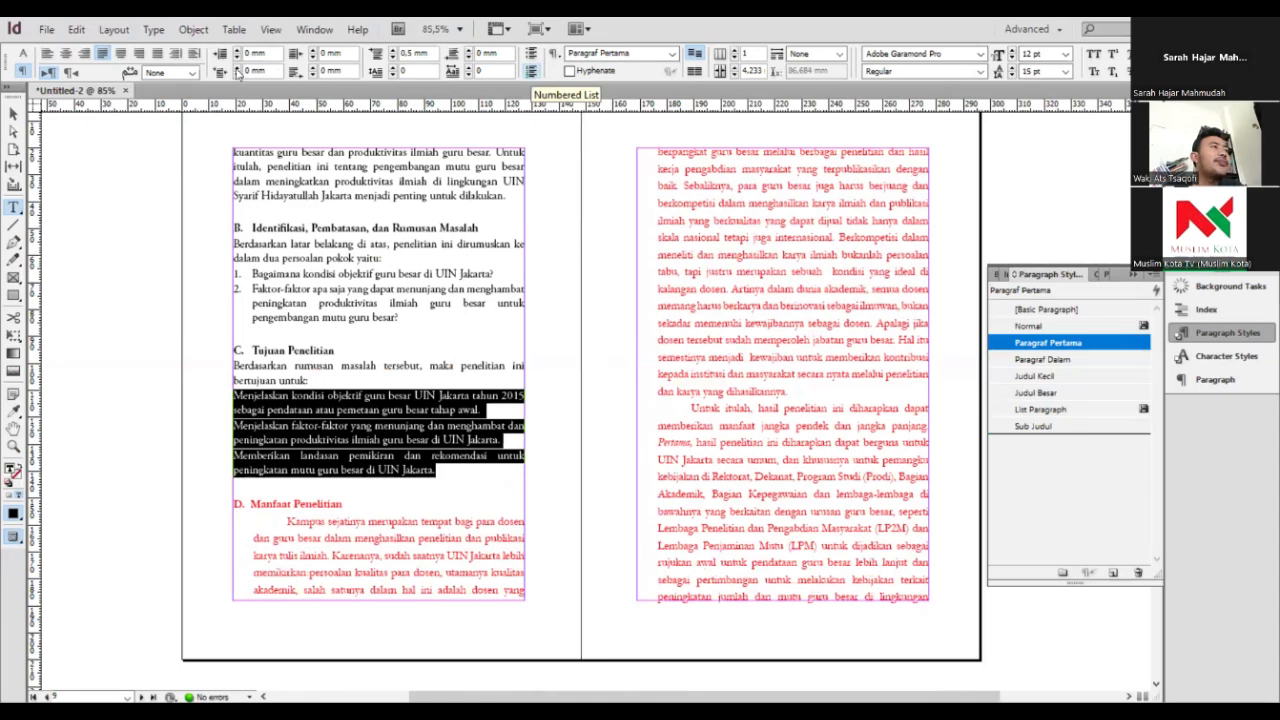
# Turn the three items under heading C into a numbered list with a 7 mm left indent and -7 mm first line indent
pyautogui.click(221, 72)
pyautogui.click(237, 50)
pyautogui.click(237, 75)
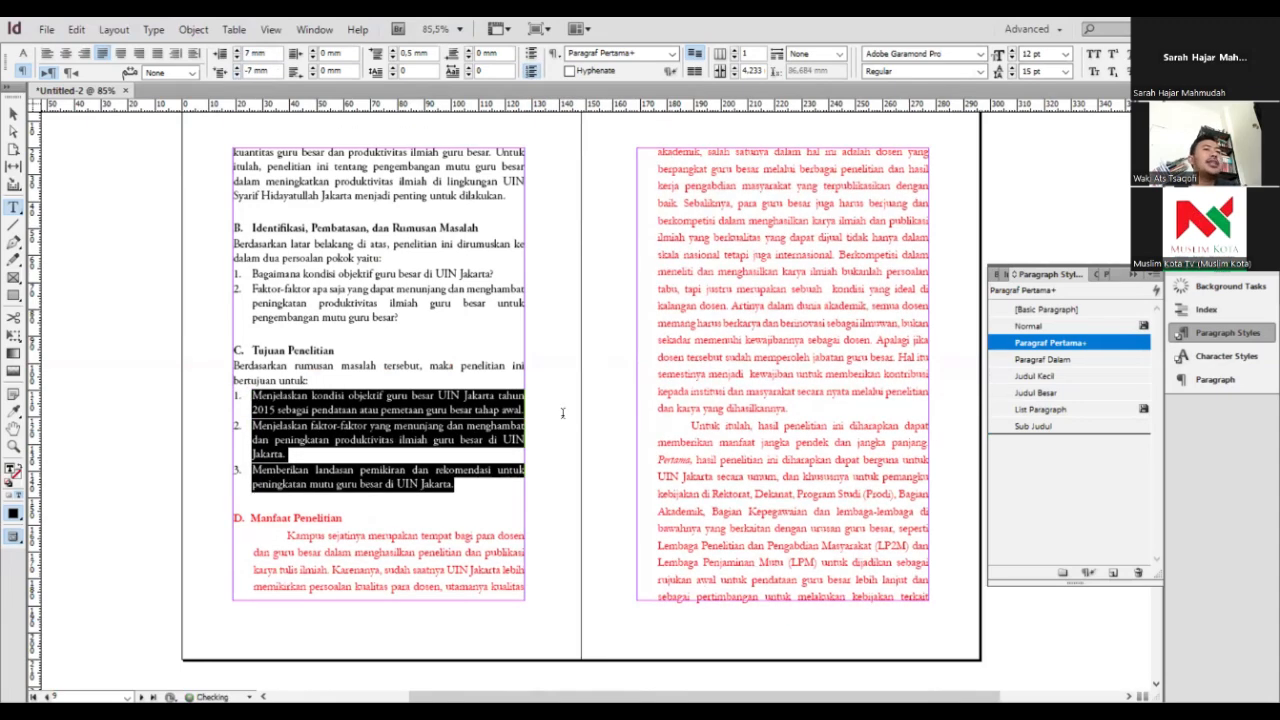
# Apply the Sub Judul style to the Manfaat Penelitian heading and the Paragraf Pertama style to the paragraph beneath it
pyautogui.scroll(-3, 563, 413)
pyautogui.click(1046, 411)
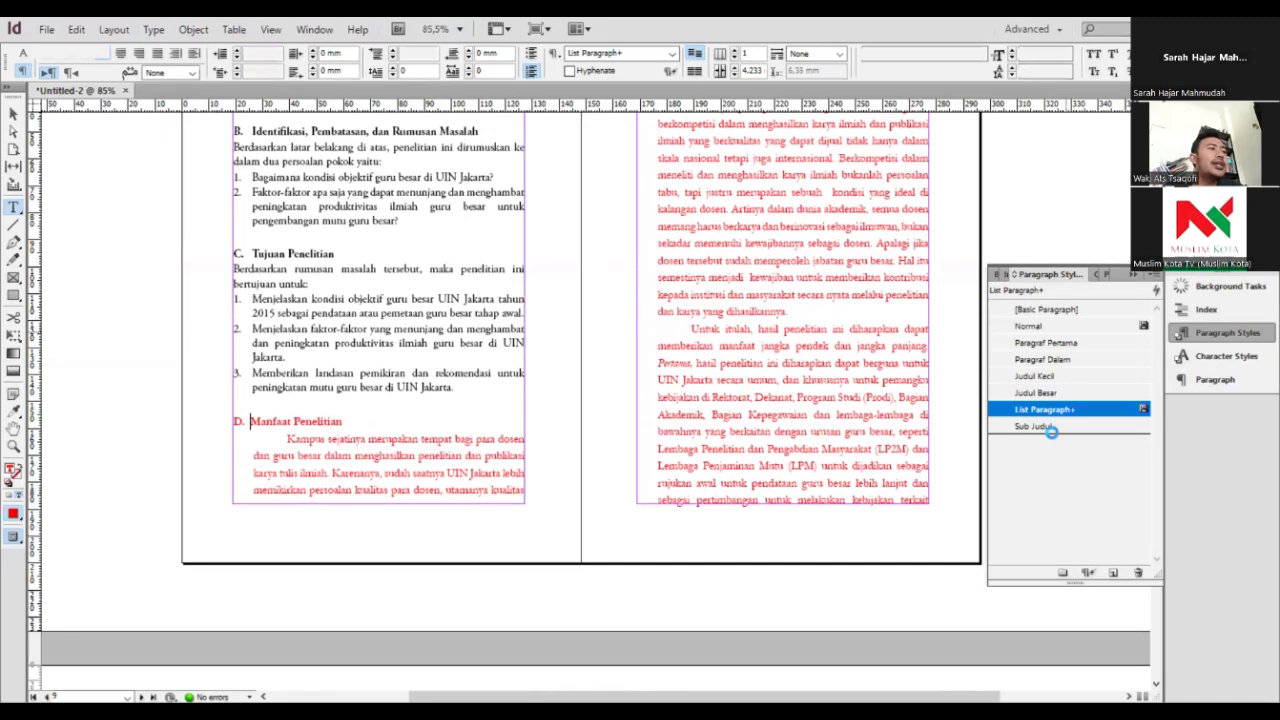
pyautogui.click(1033, 426)
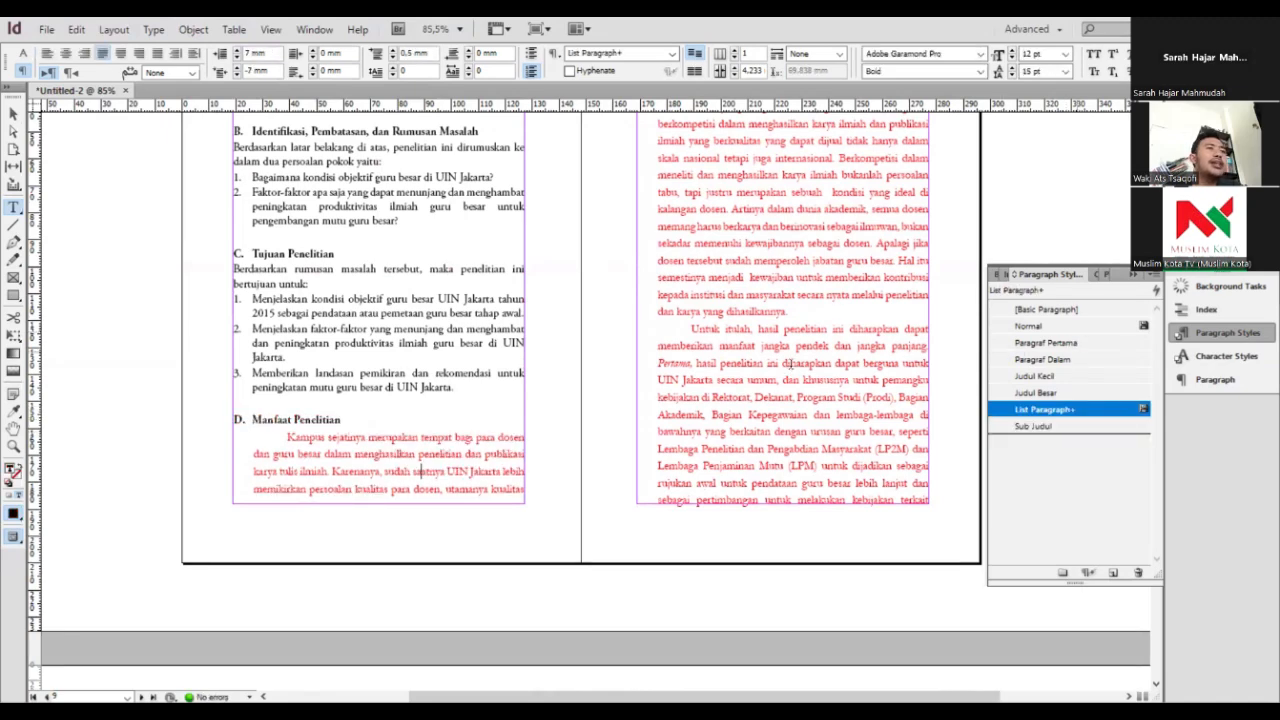
pyautogui.click(711, 350)
pyautogui.scroll(2, 703, 352)
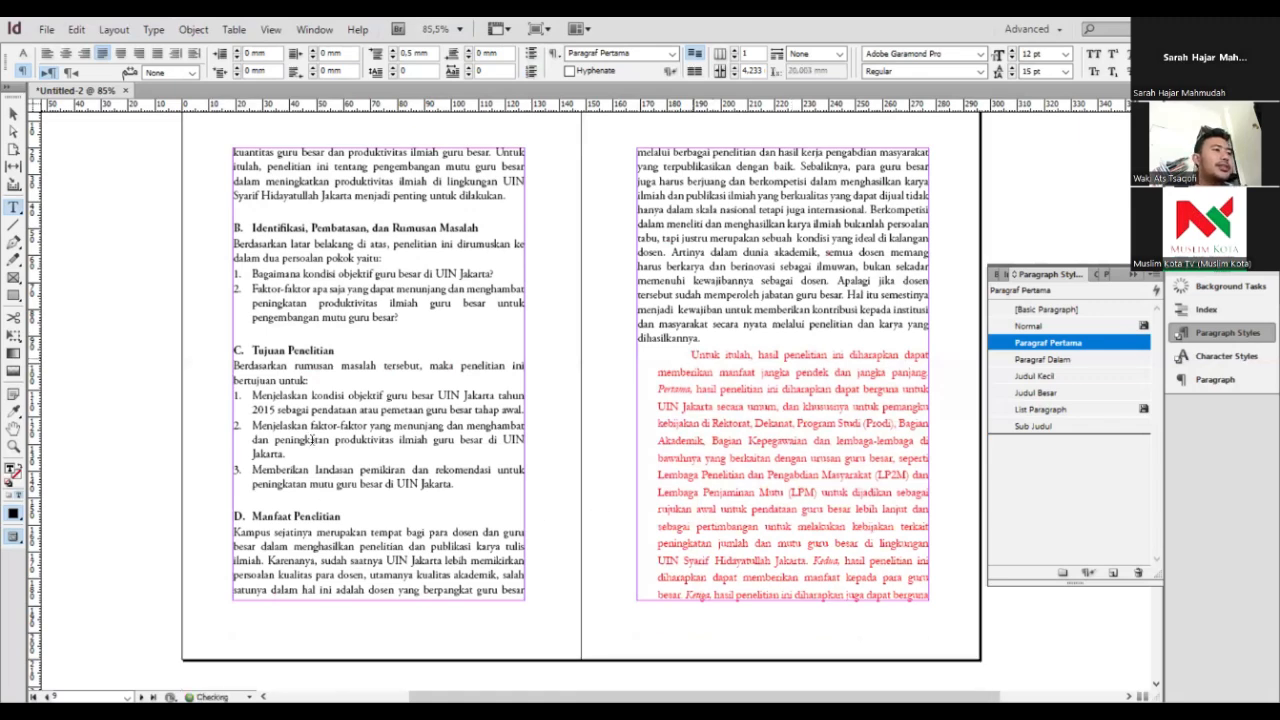
# Apply the Paragraf Dalam style to the whole second paragraph of section D, which begins "Untuk itulah"
pyautogui.scroll(-8, 480, 424)
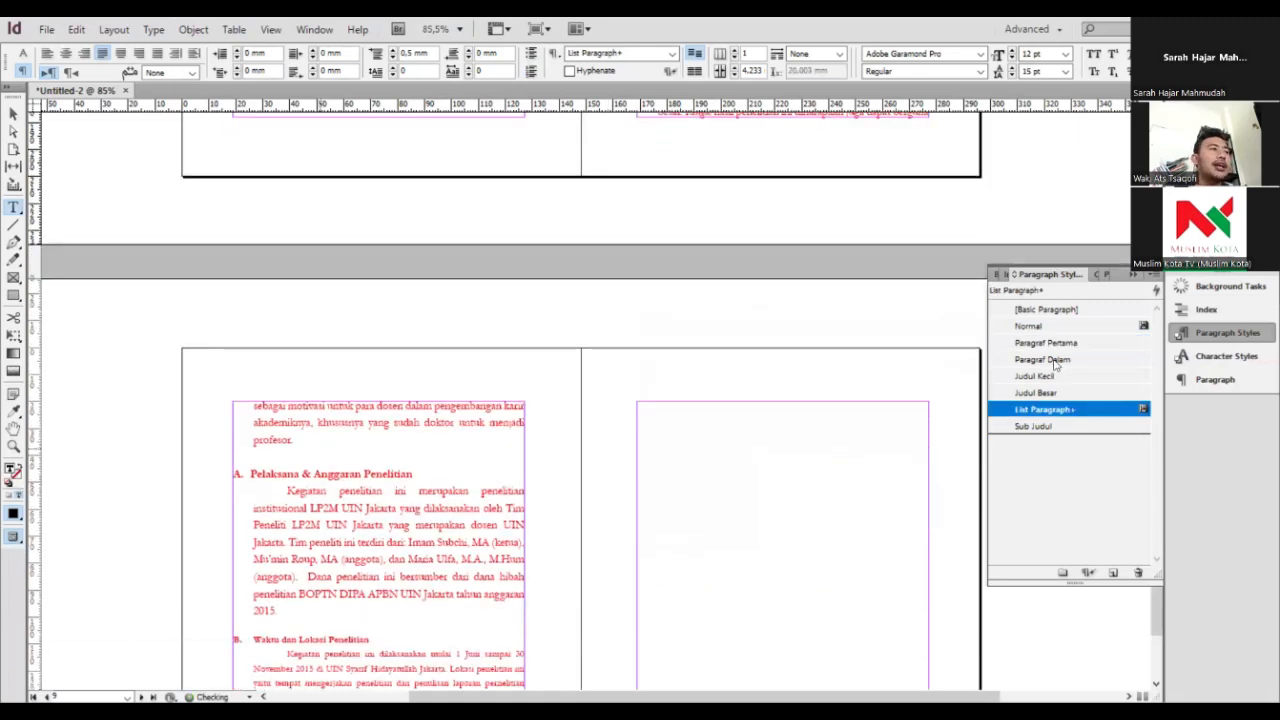
pyautogui.click(1044, 360)
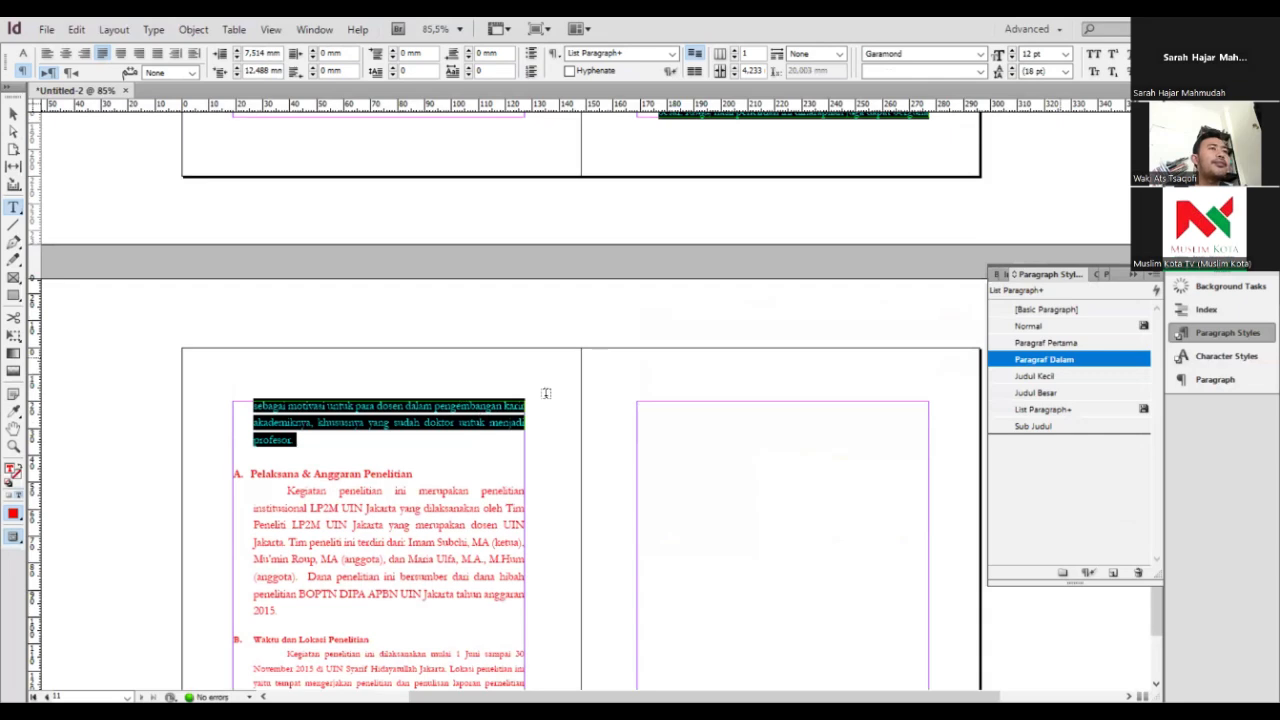
pyautogui.scroll(2, 282, 502)
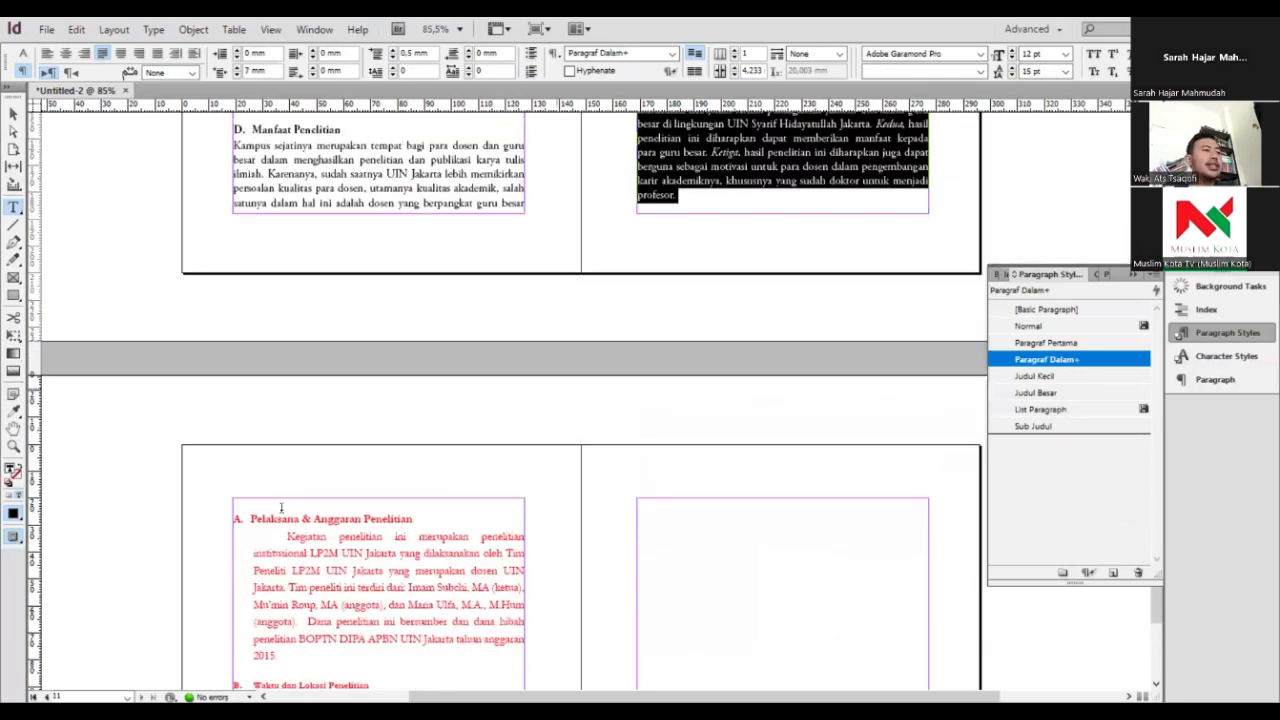
# Delete the empty line above the Pelaksana & Anggaran Penelitian heading and apply the Sub Judul style to that heading
pyautogui.click(240, 488)
pyautogui.press('Delete')
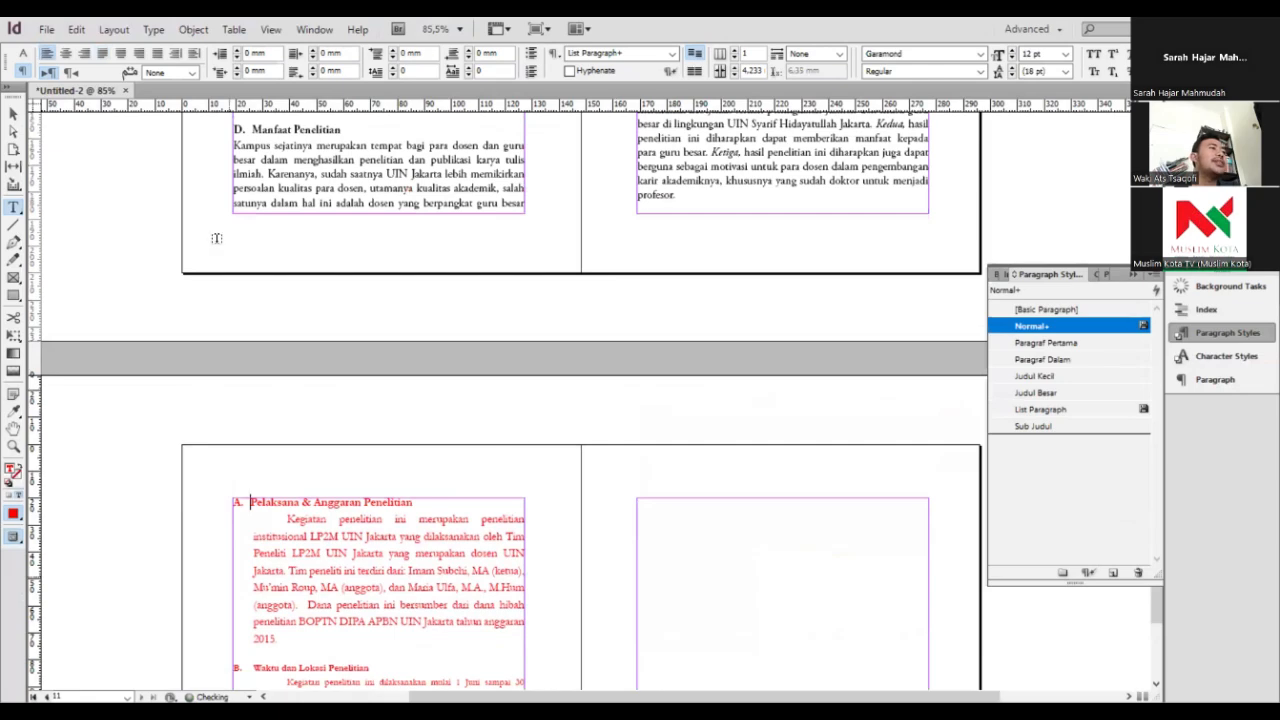
pyautogui.scroll(3, 314, 343)
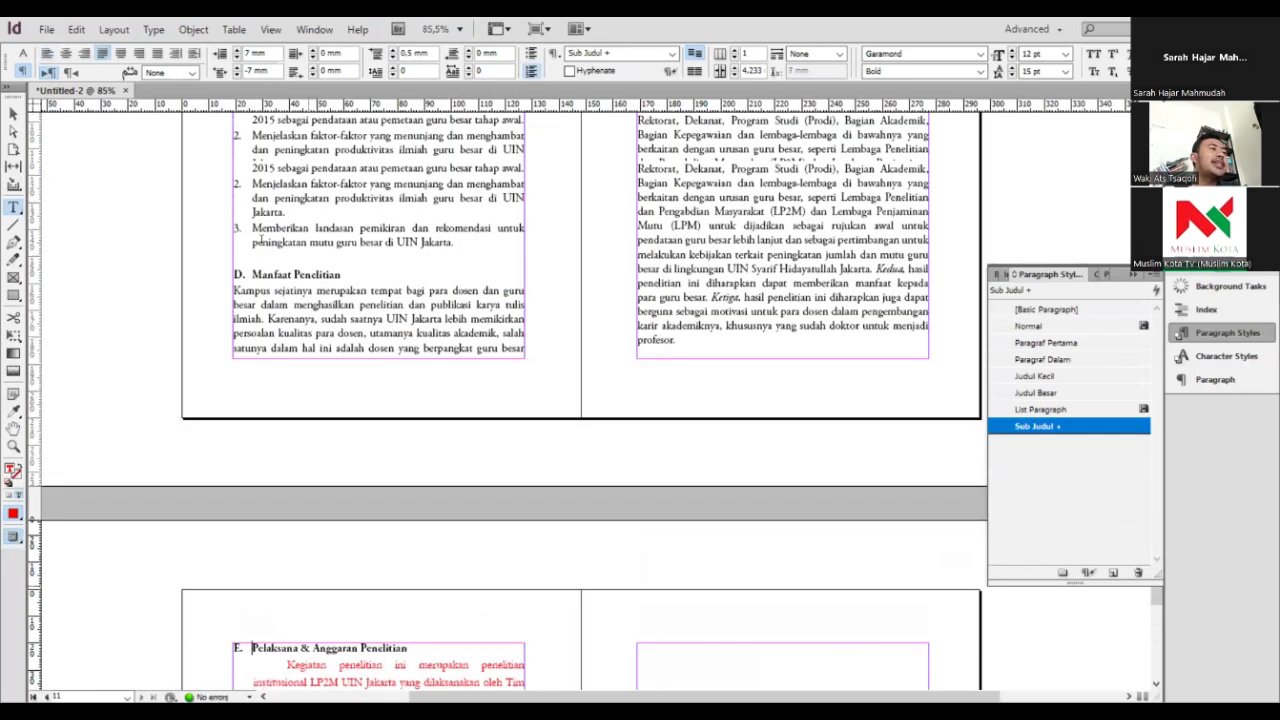
pyautogui.scroll(-1, 411, 378)
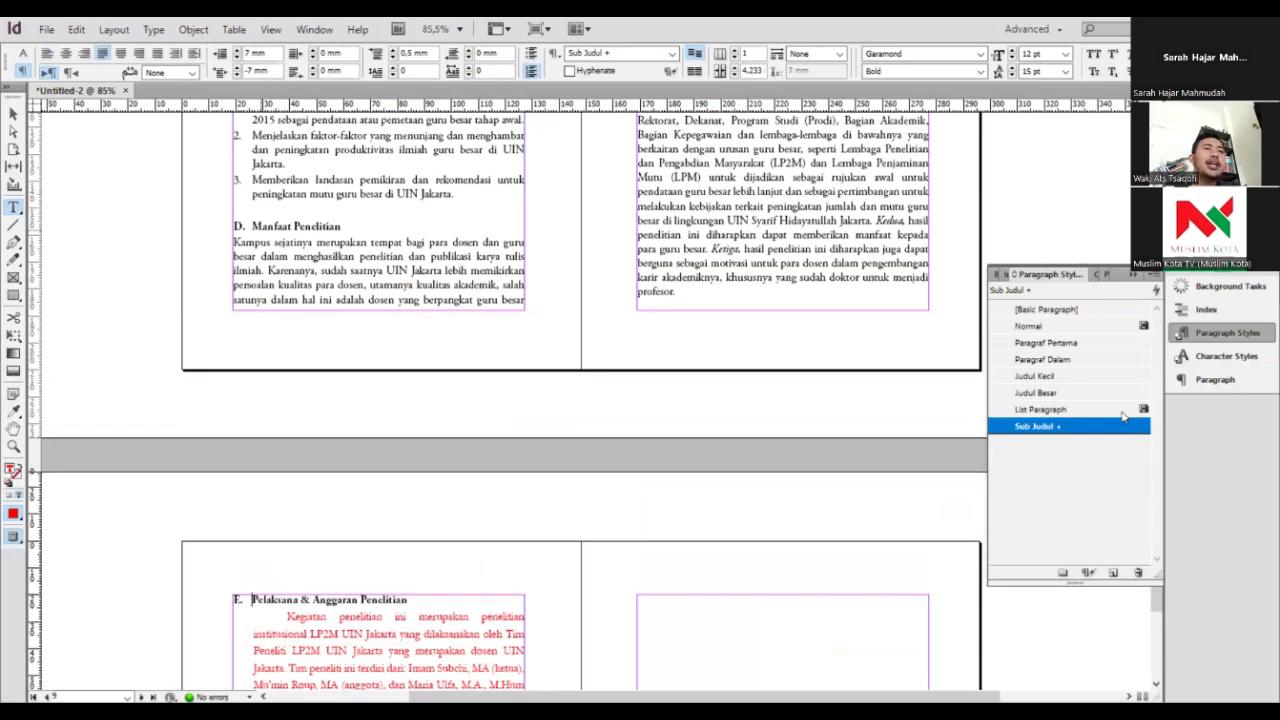
# Apply the Paragraf Pertama style to the paragraph under the Pelaksana & Anggaran Penelitian heading
pyautogui.scroll(-7, 411, 378)
pyautogui.click(417, 346)
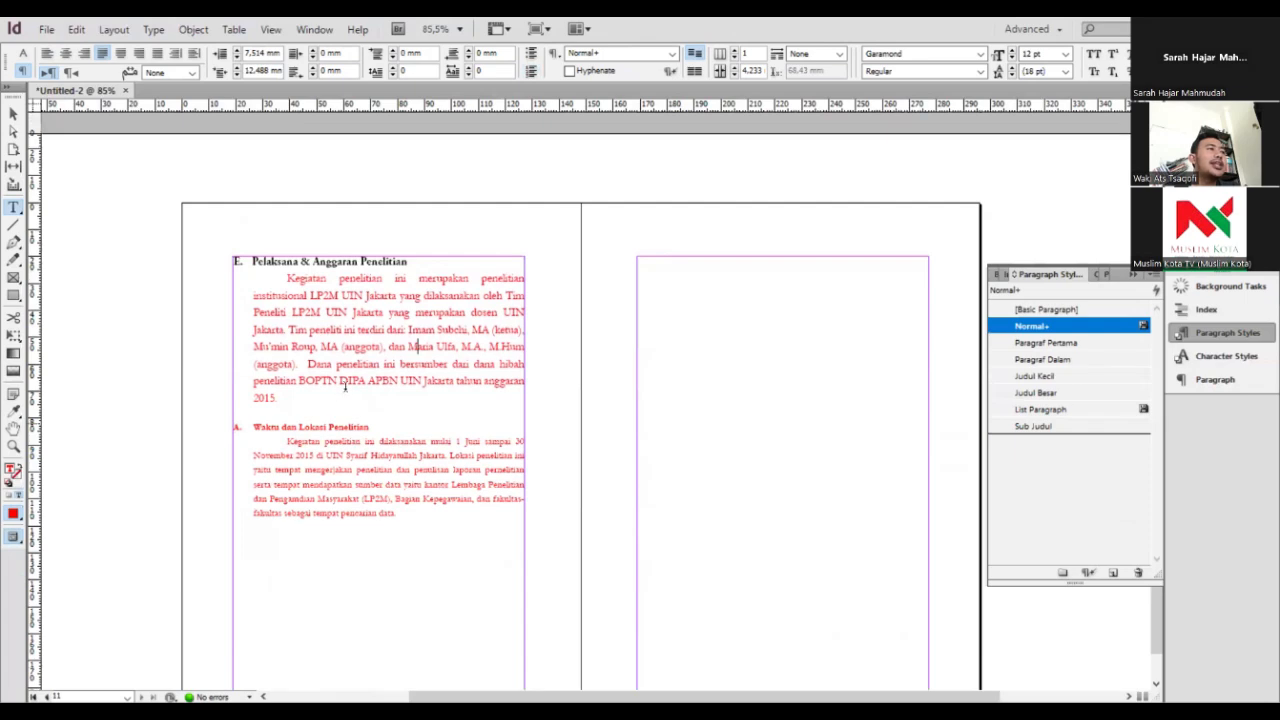
pyautogui.click(1065, 345)
# Apply the Sub Judul style to the Waktu dan Lokasi Penelitian heading and the Paragraf Pertama style to the paragraph beneath it
pyautogui.click(640, 392)
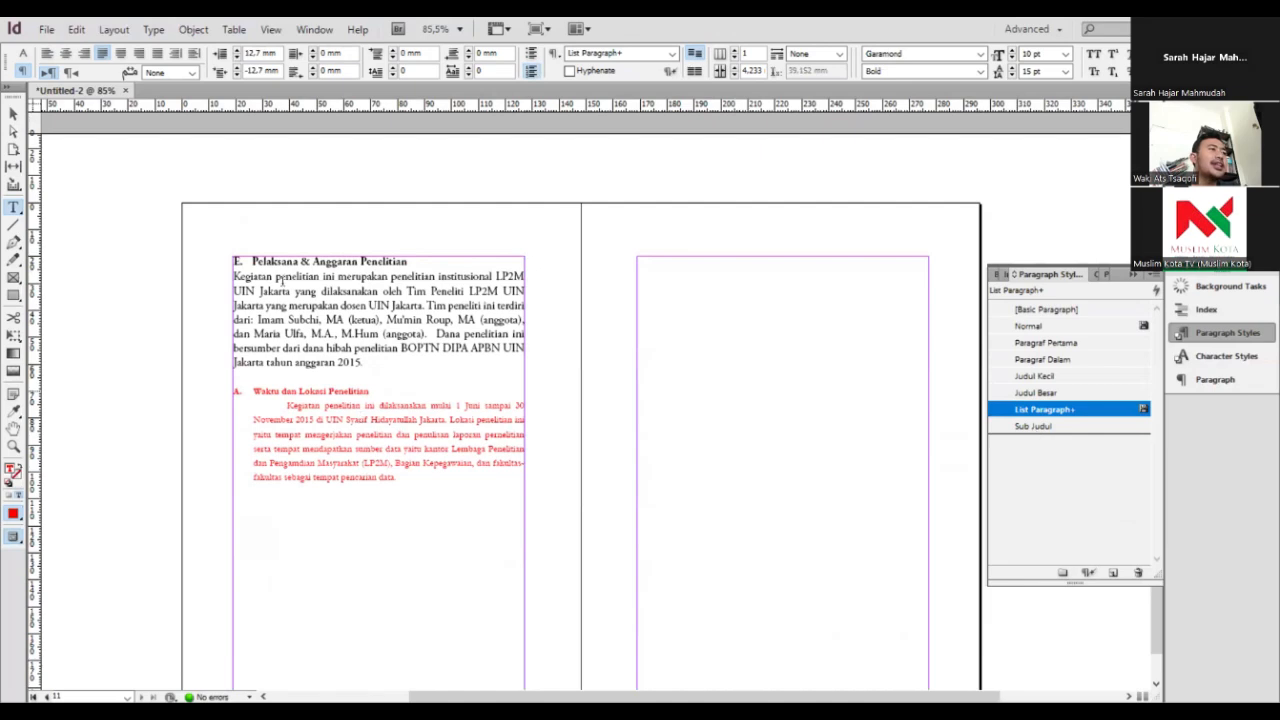
pyautogui.click(1034, 426)
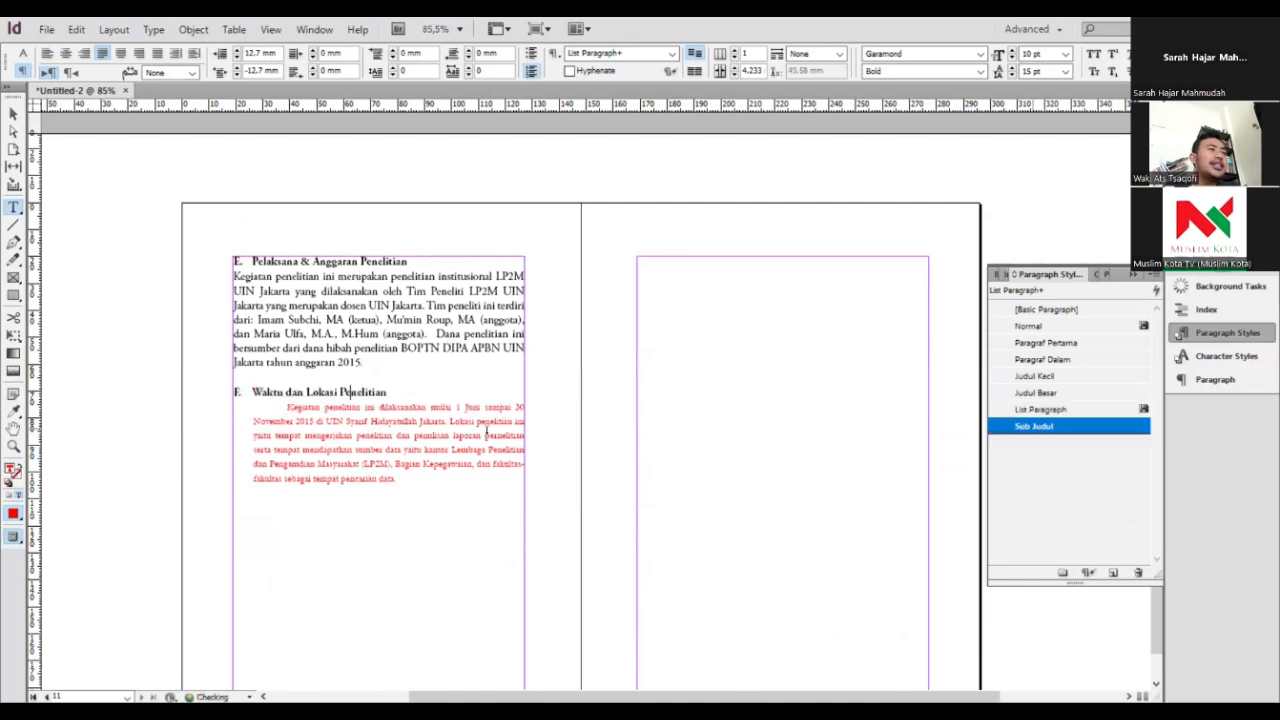
pyautogui.click(364, 577)
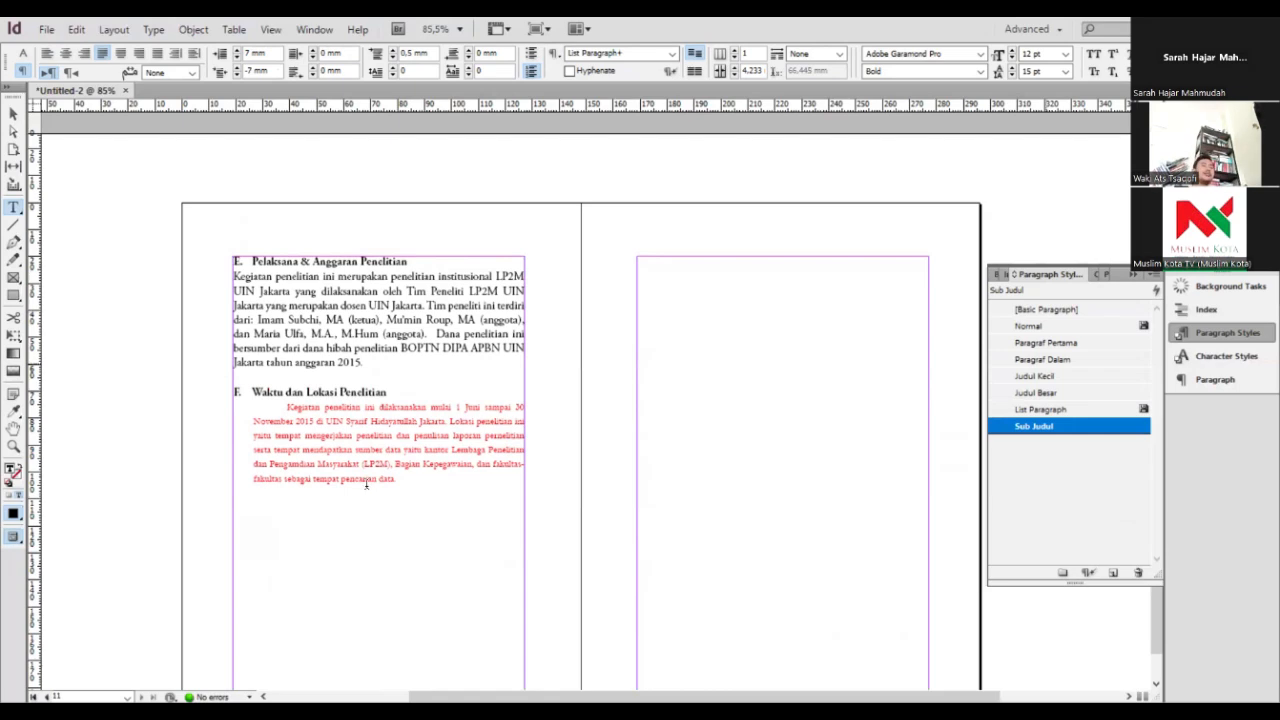
pyautogui.scroll(-2, 366, 484)
pyautogui.click(1048, 343)
pyautogui.scroll(-1, 366, 484)
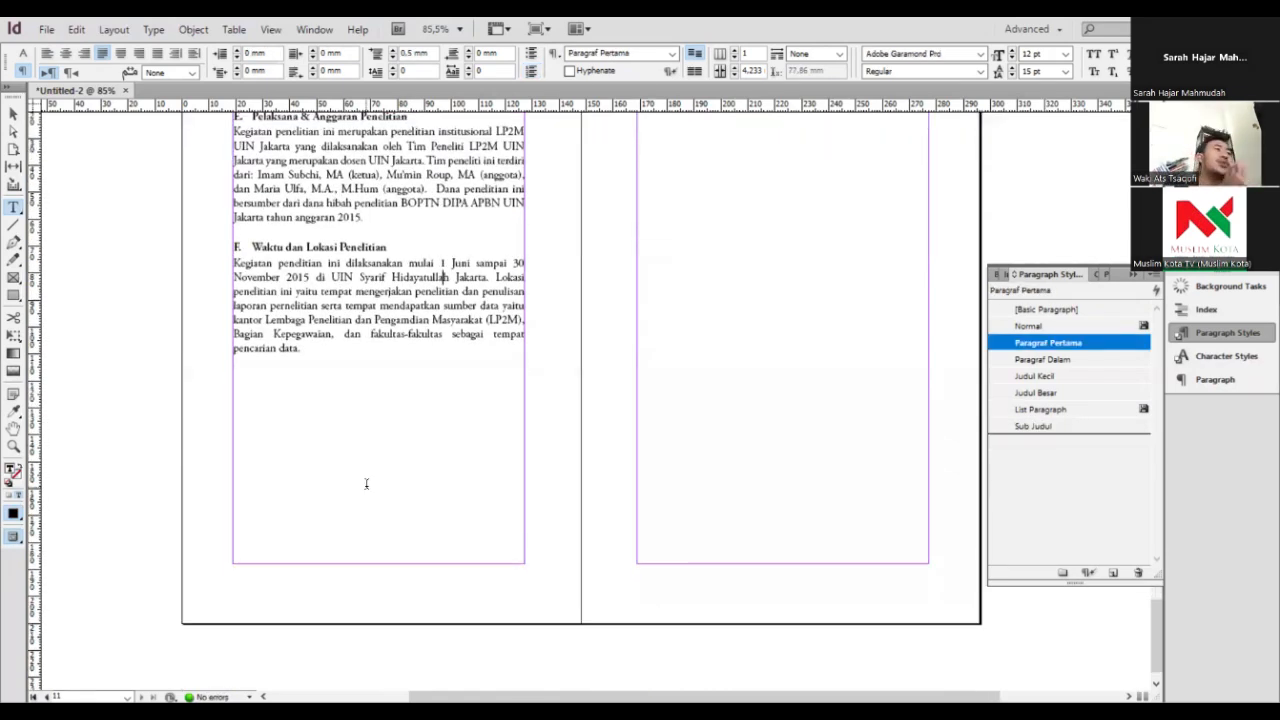
pyautogui.scroll(2, 366, 484)
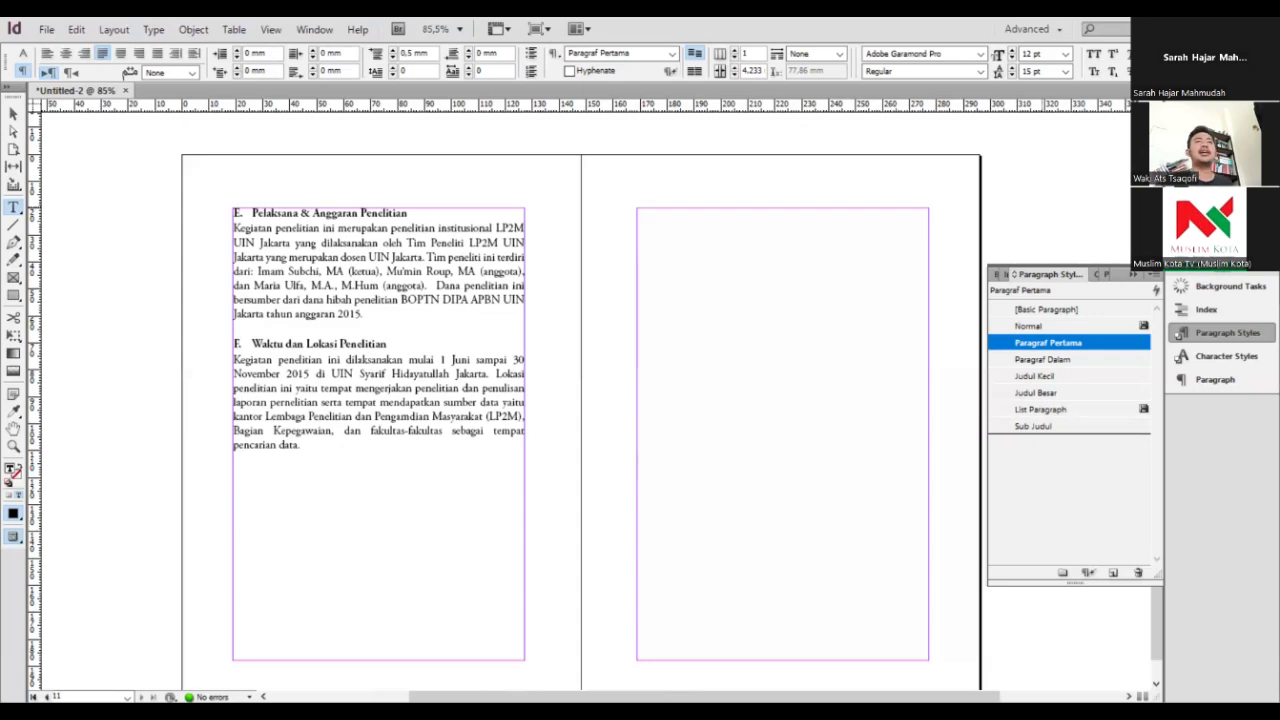
# Open the A-Master spread for editing and bring both of its pages into view
pyautogui.click(1208, 113)
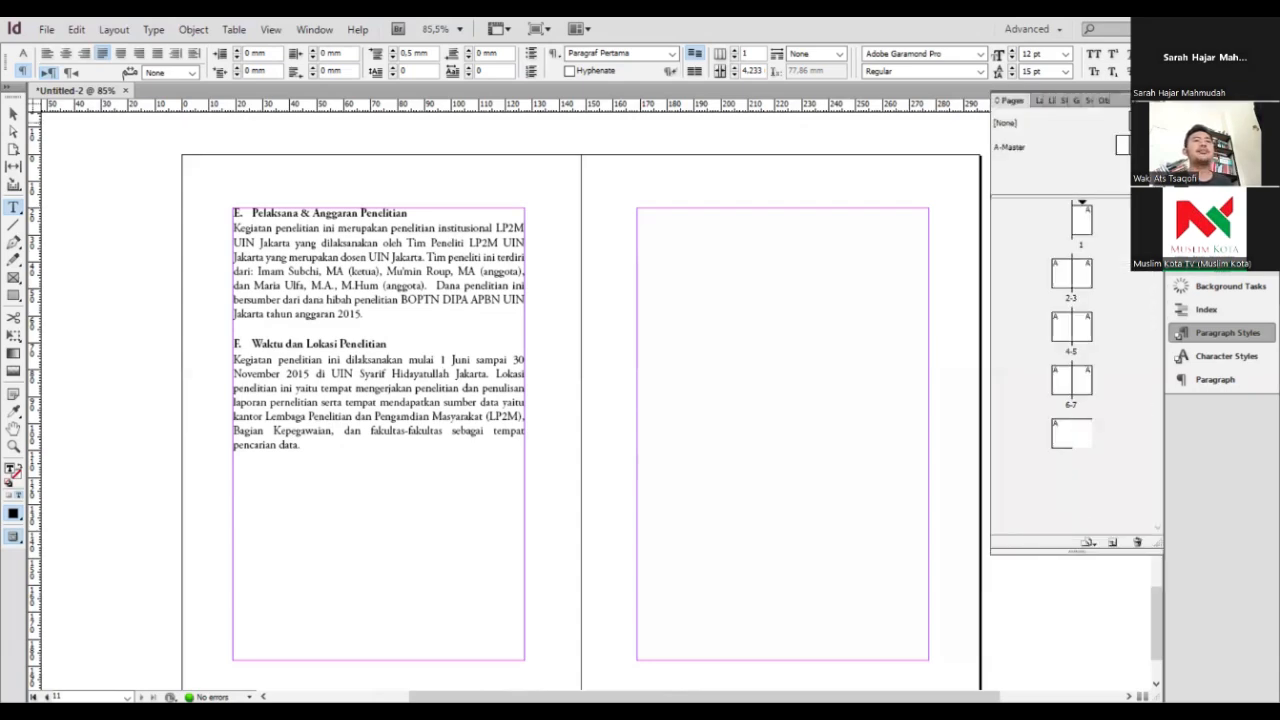
pyautogui.doubleClick(1012, 147)
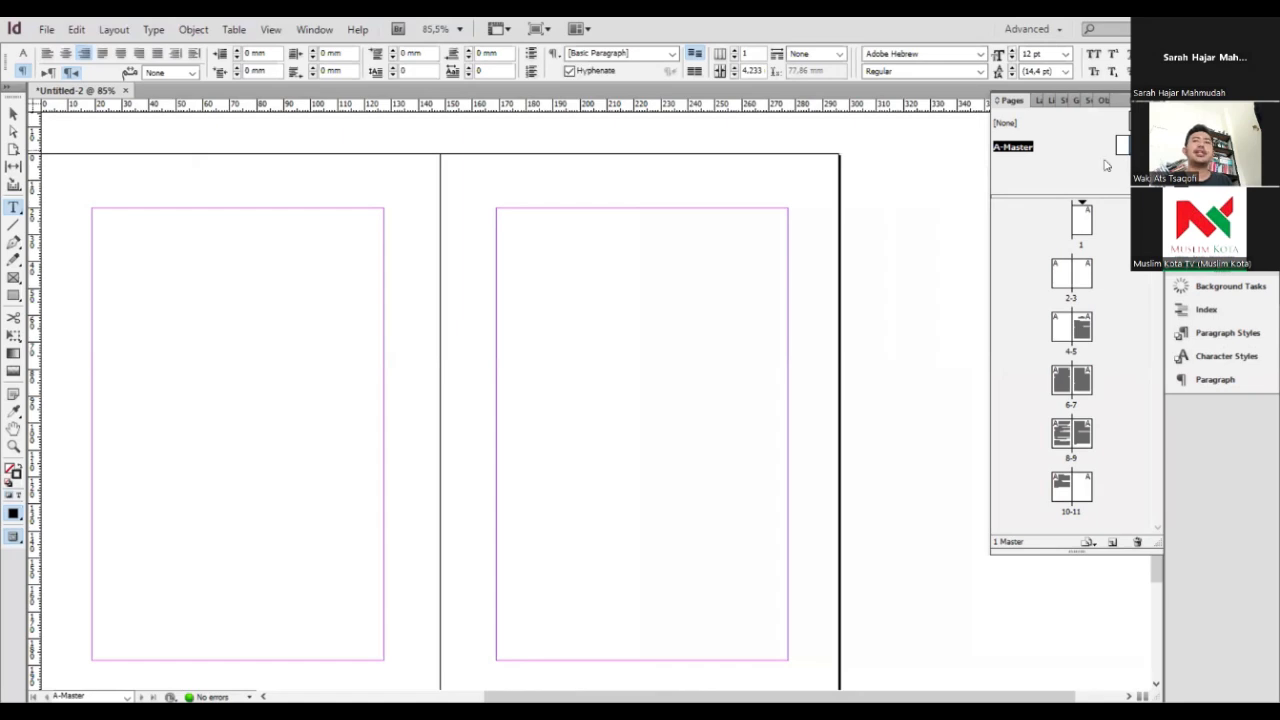
pyautogui.hotkey('ctrl', '0')
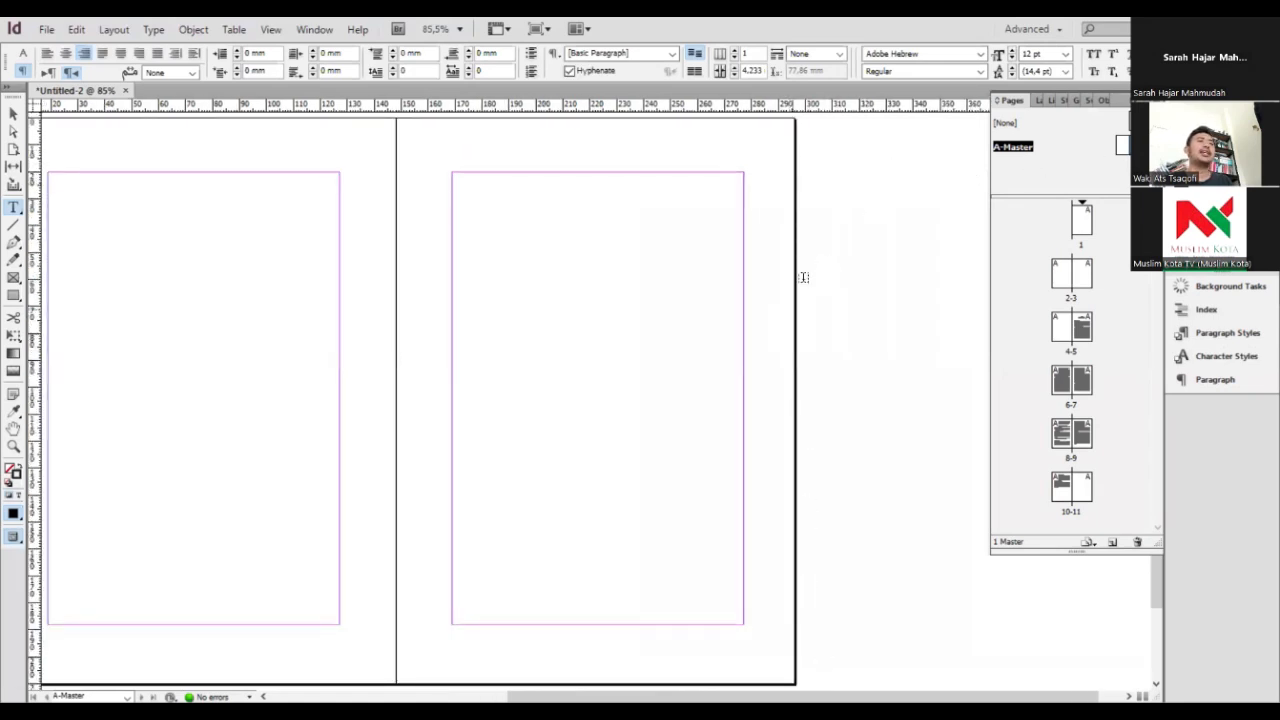
pyautogui.hscroll(-2, 803, 250)
pyautogui.scroll(1, 797, 206)
pyautogui.scroll(-2, 785, 210)
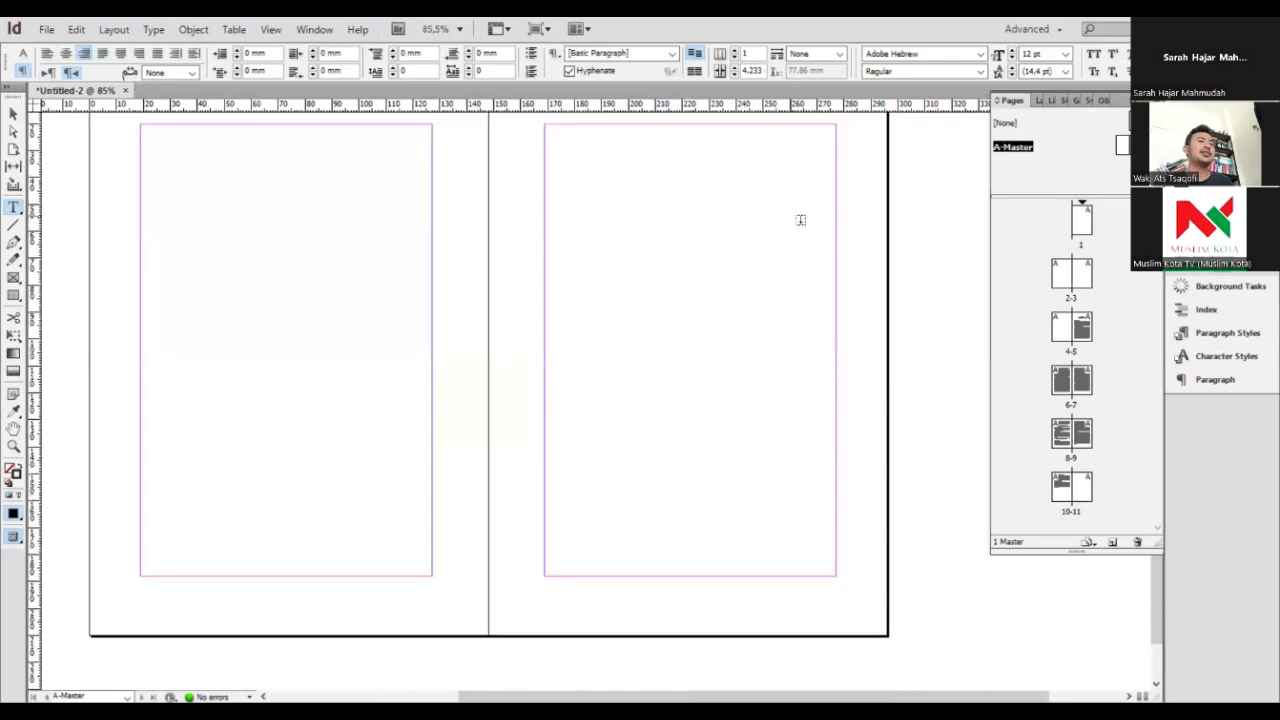
pyautogui.scroll(-1, 805, 240)
pyautogui.scroll(3, 811, 217)
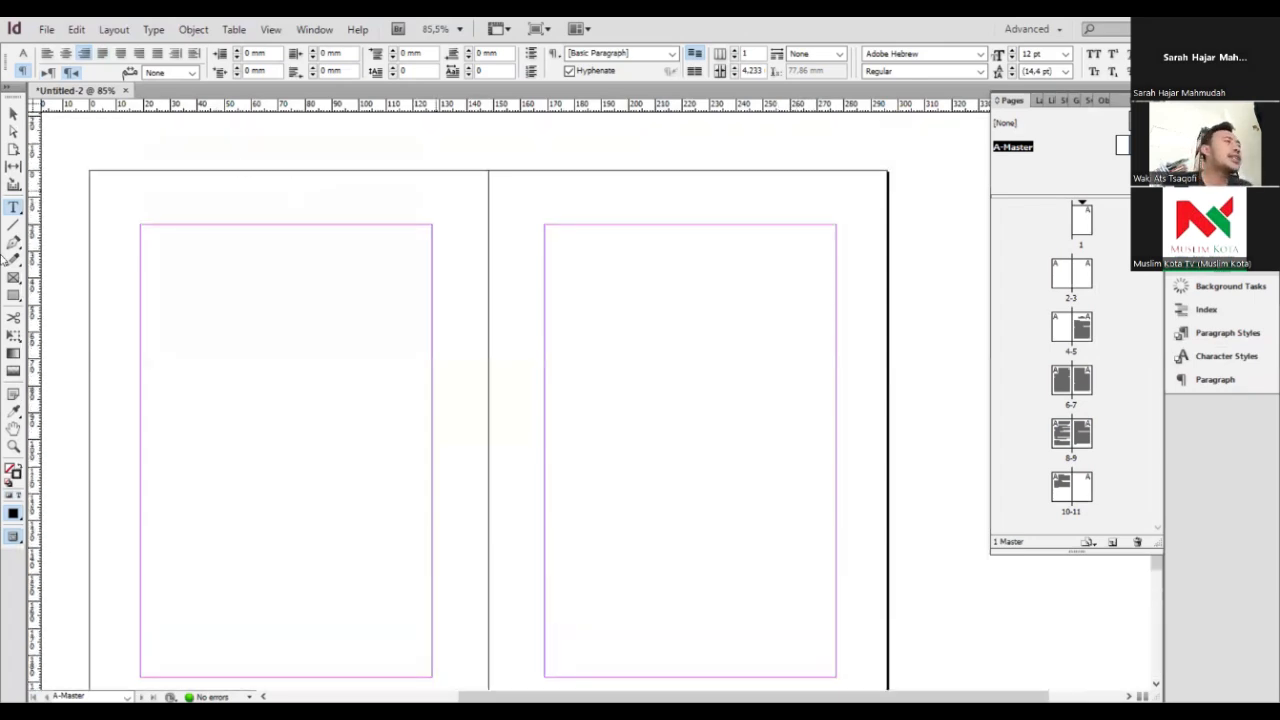
# Place vertical guides on the outer margins of both A-Master pages, at 277 mm and 19 mm
pyautogui.moveTo(36, 200); pyautogui.dragTo(836, 297)
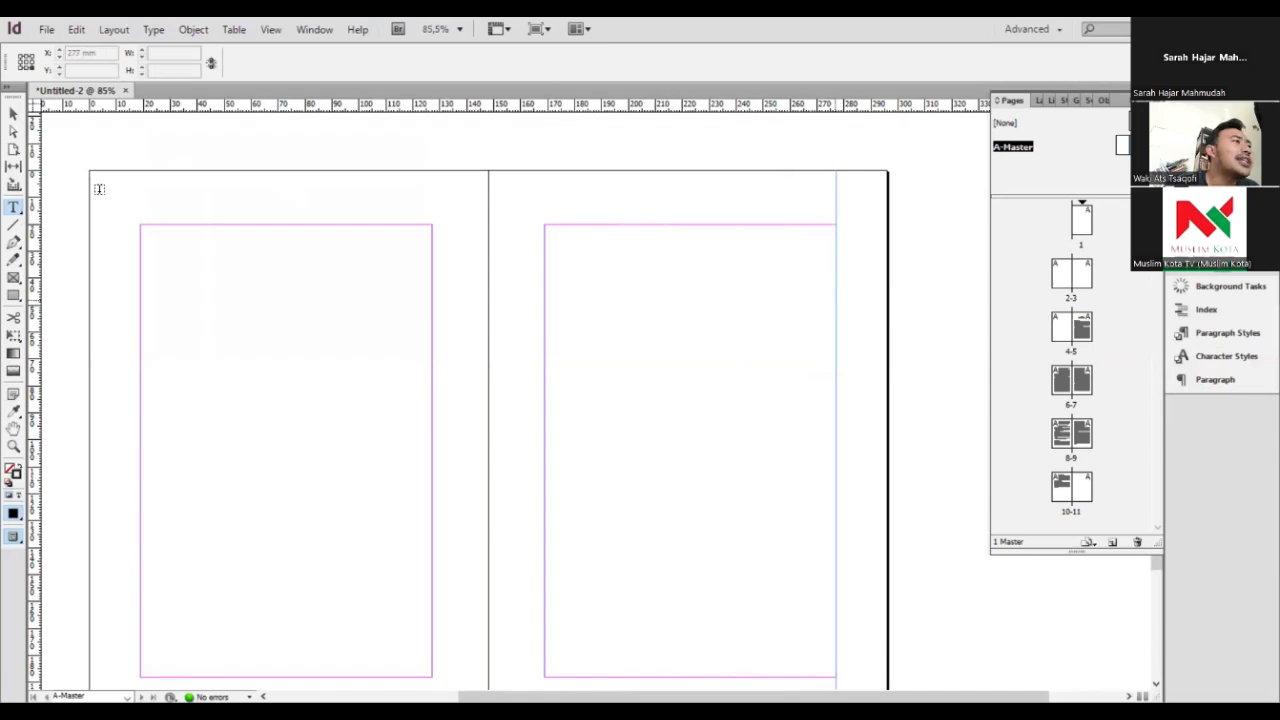
pyautogui.moveTo(40, 192); pyautogui.dragTo(140, 212)
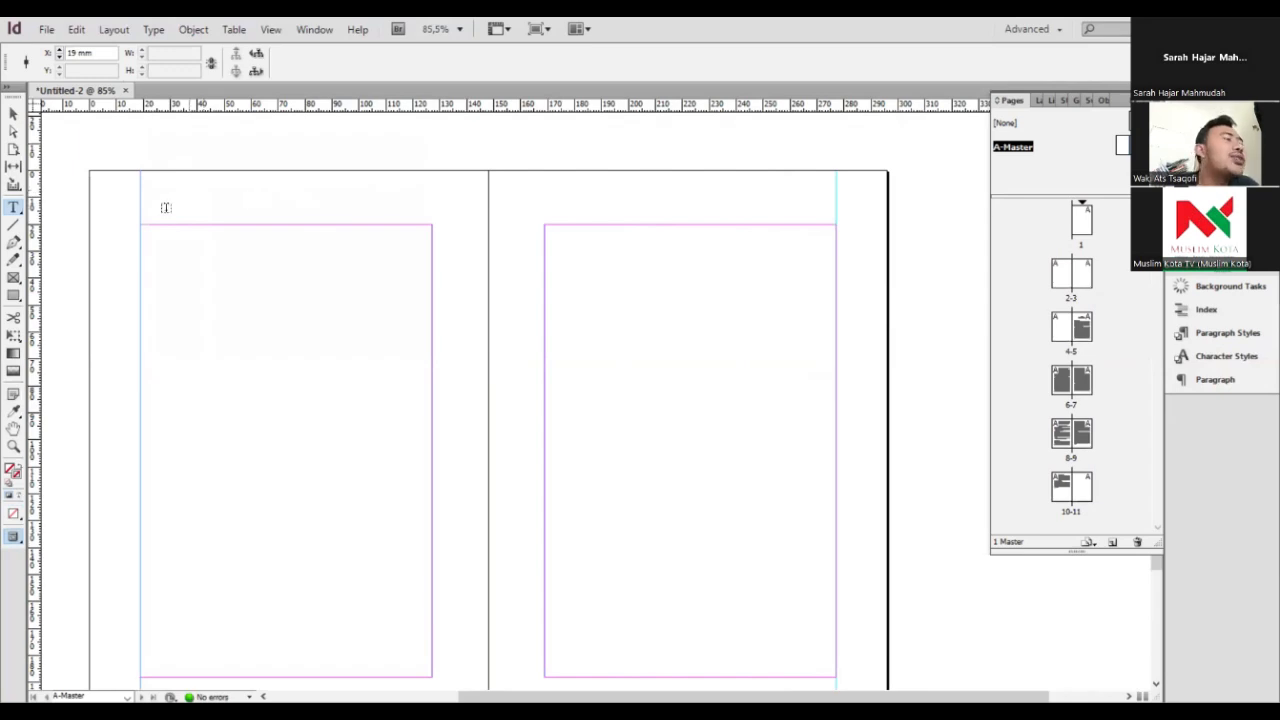
# Draw a header text frame about 59 mm wide above the right-hand master page's text area, ending at the outer guide, and enter "Pendahuluan"
pyautogui.scroll(-2, 816, 219)
pyautogui.scroll(3, 820, 225)
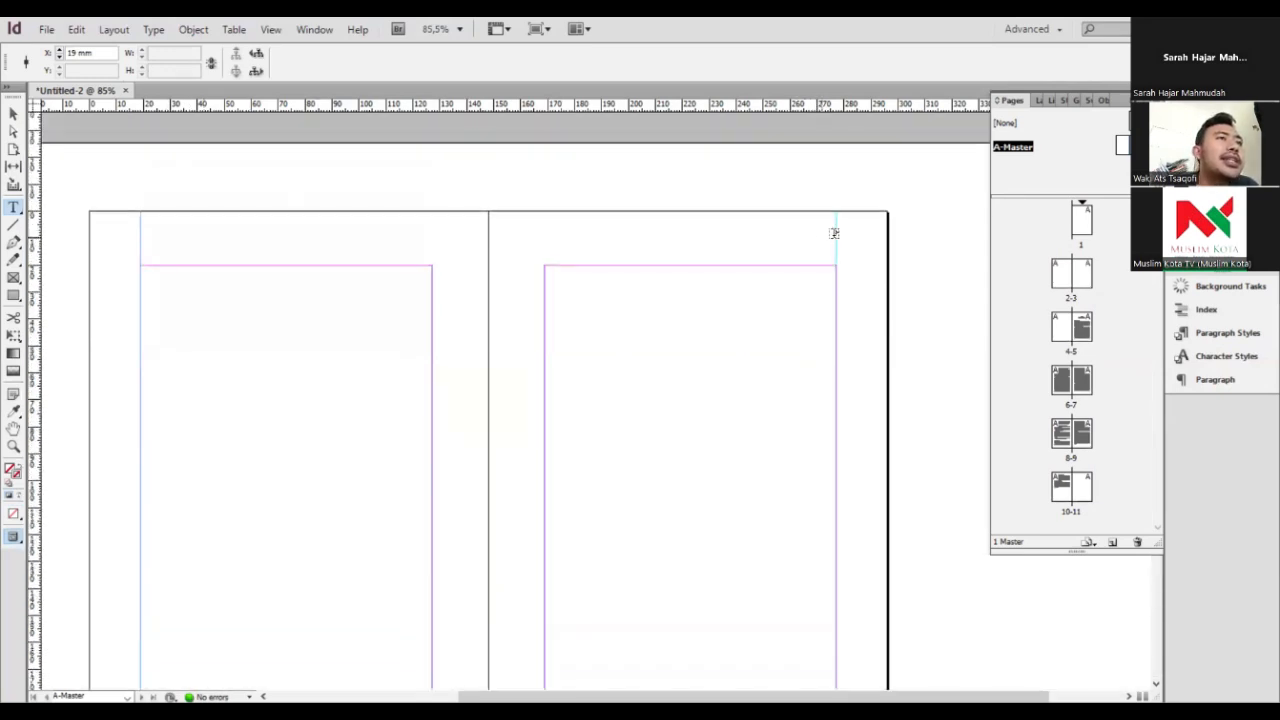
pyautogui.moveTo(834, 237); pyautogui.dragTo(677, 247)
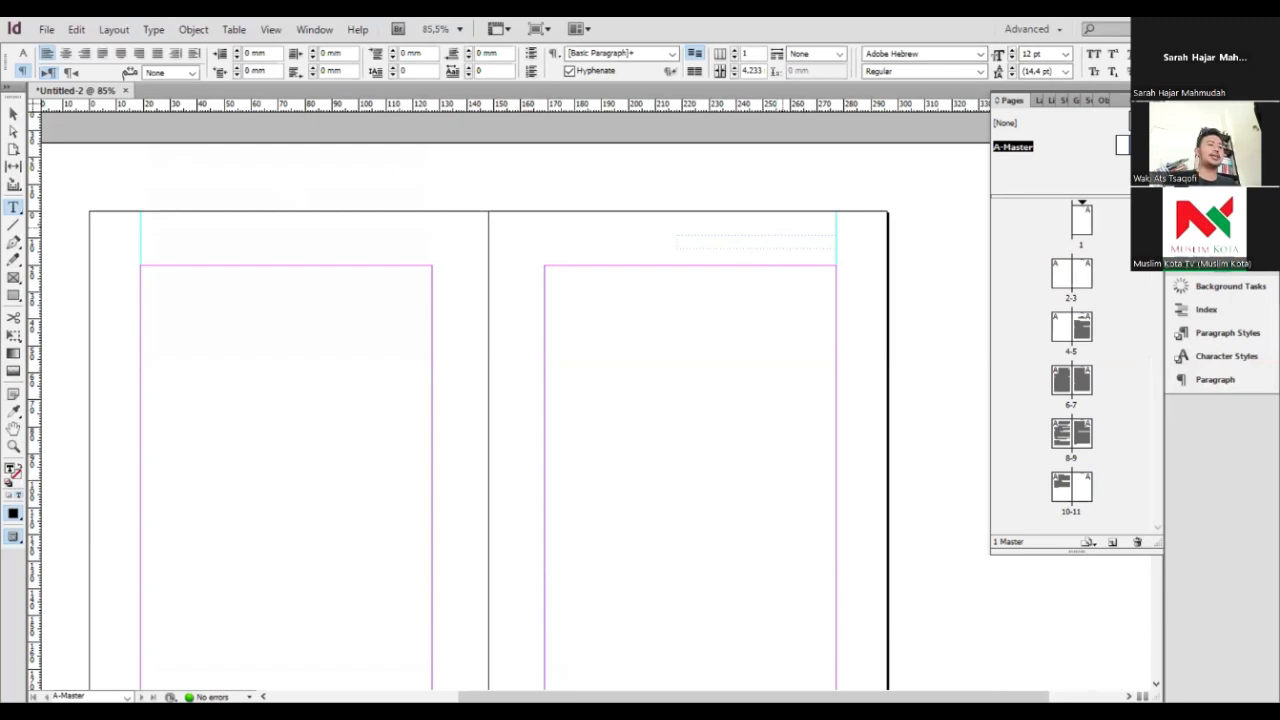
pyautogui.write('Pendahul')
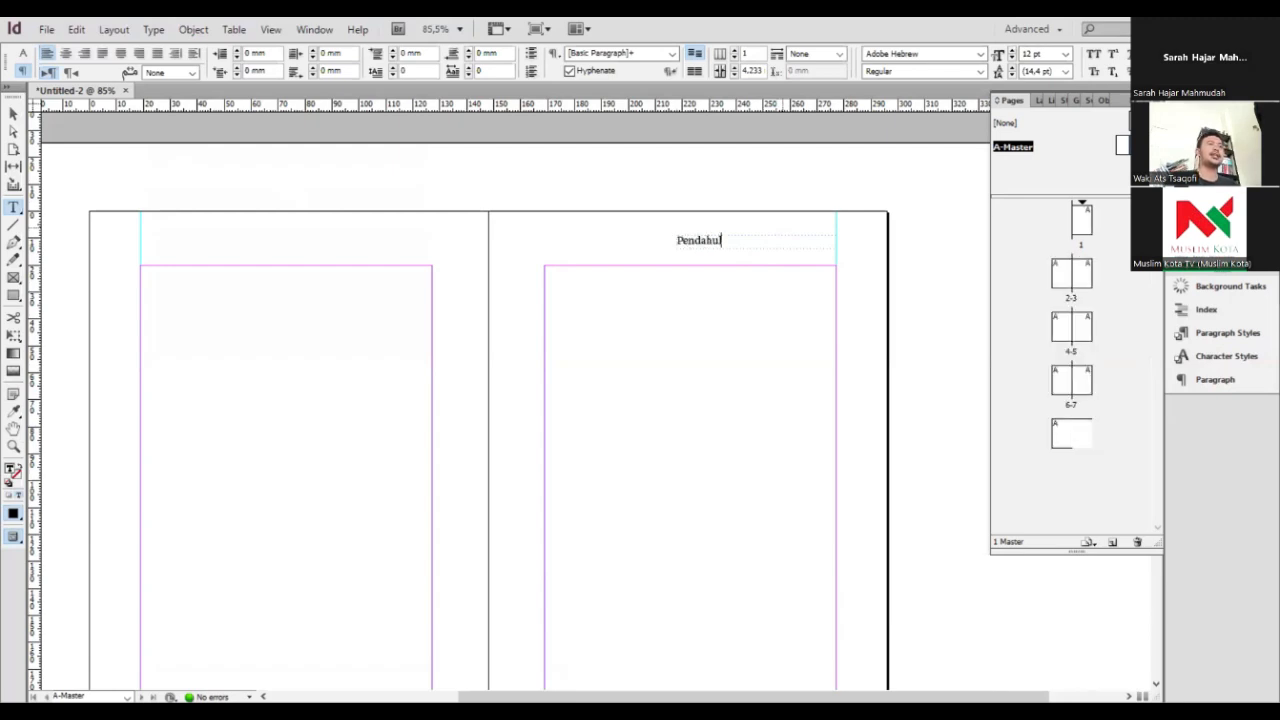
pyautogui.write('uan')
# Select the "Pendahuluan" header text on the master page and look through the available fonts for a suitable typeface
pyautogui.hotkey('ctrl', 'a')
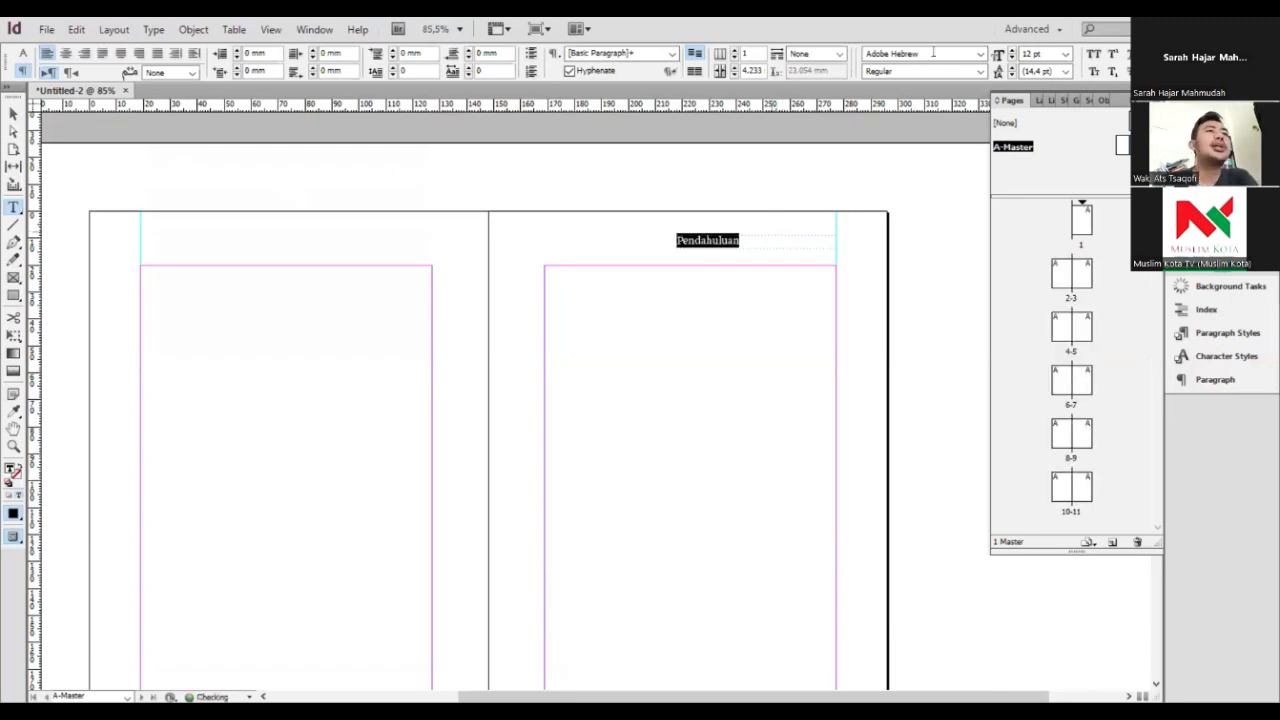
pyautogui.click(975, 58)
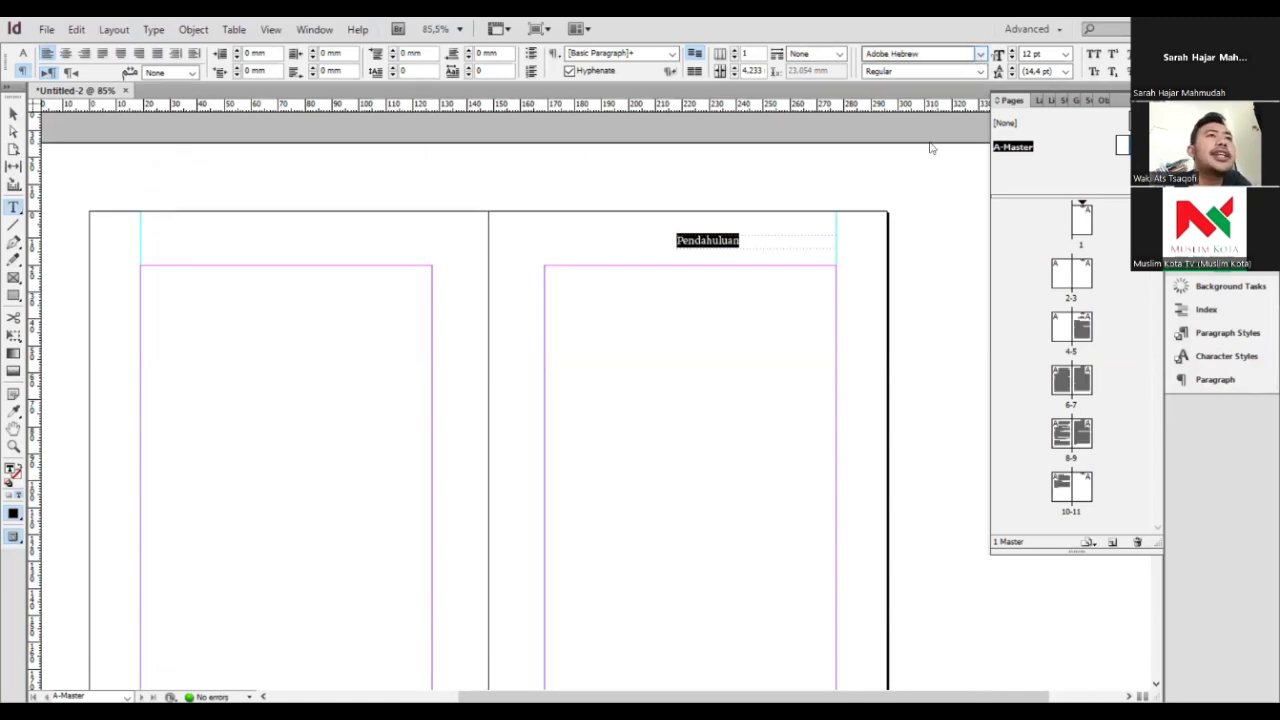
pyautogui.click(981, 56)
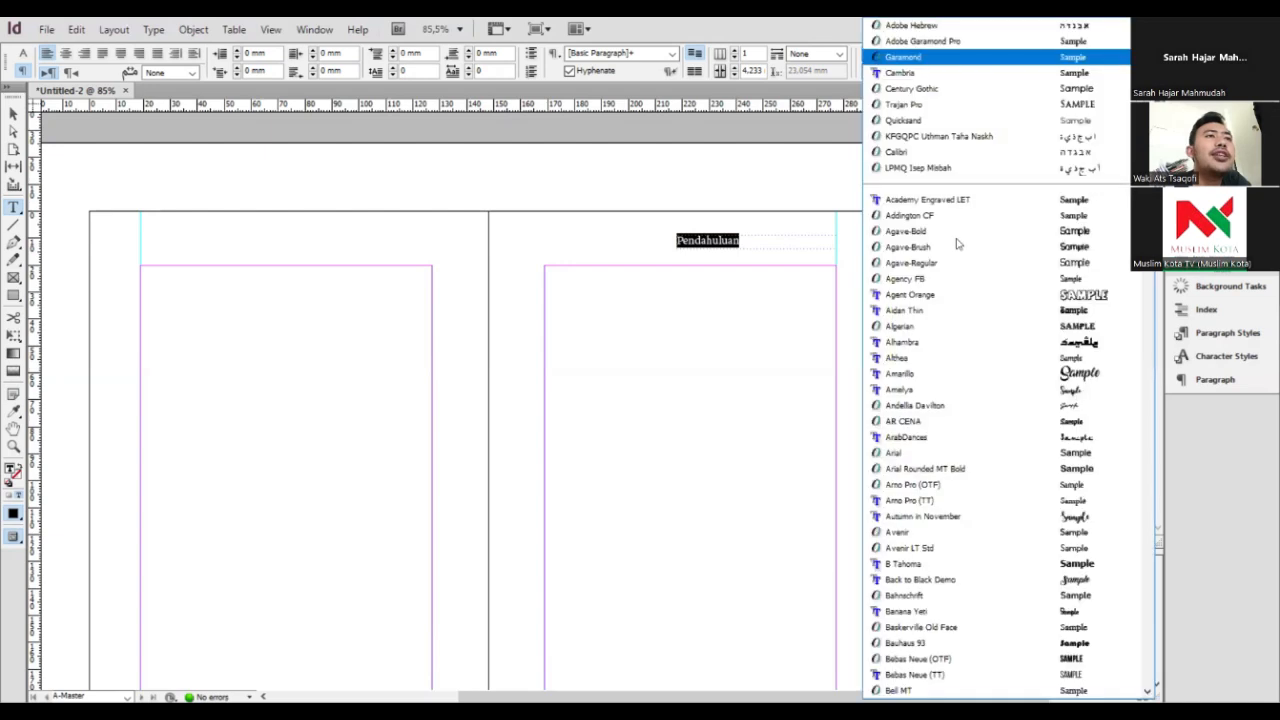
pyautogui.click(982, 56)
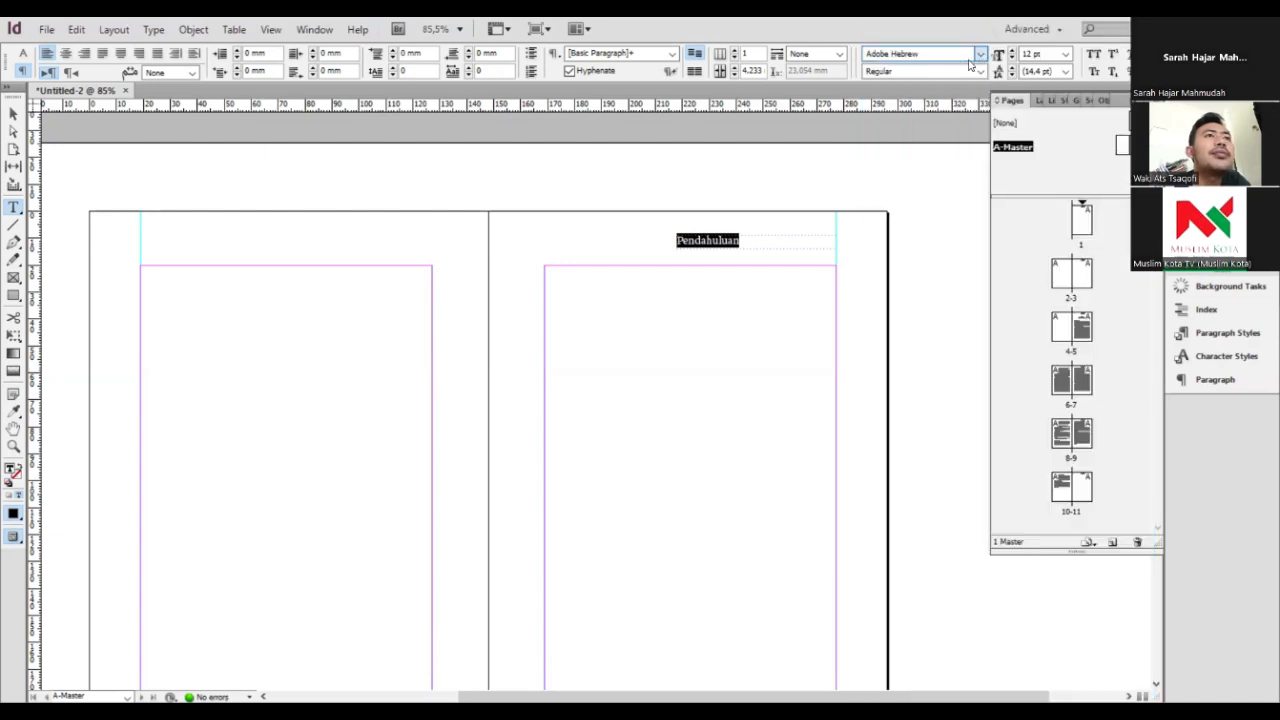
pyautogui.click(978, 56)
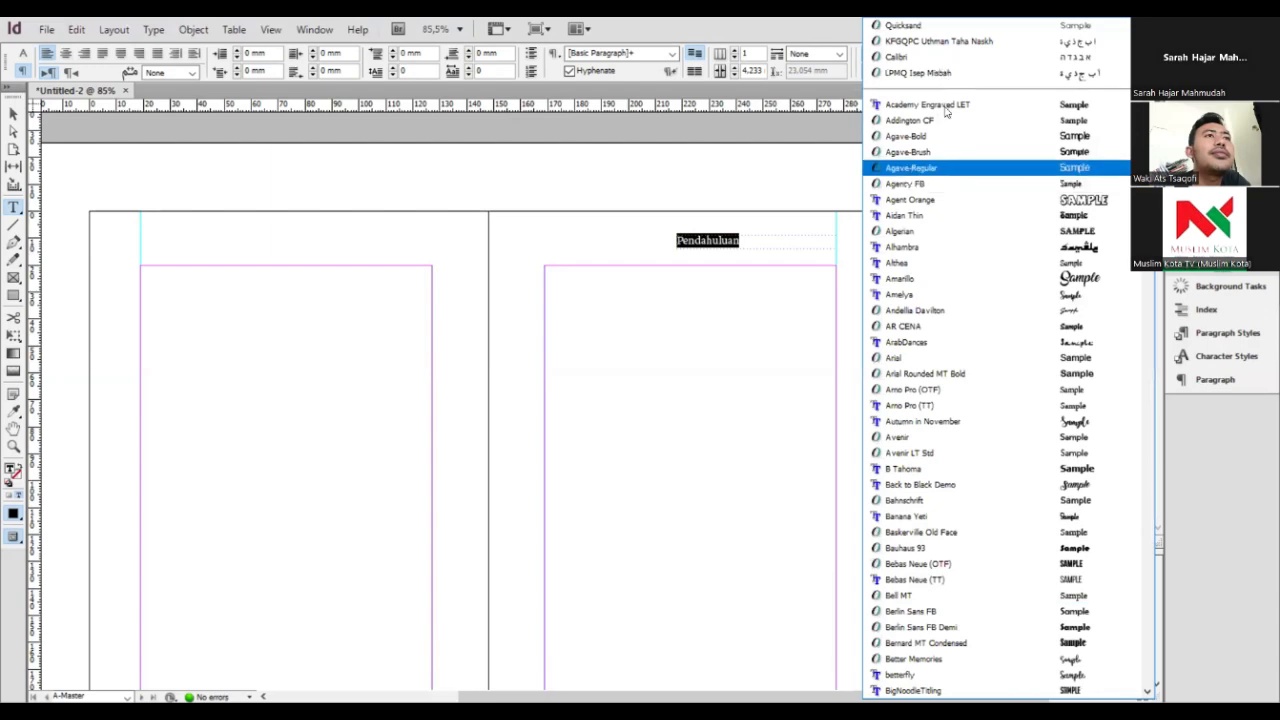
pyautogui.scroll(-5, 931, 455)
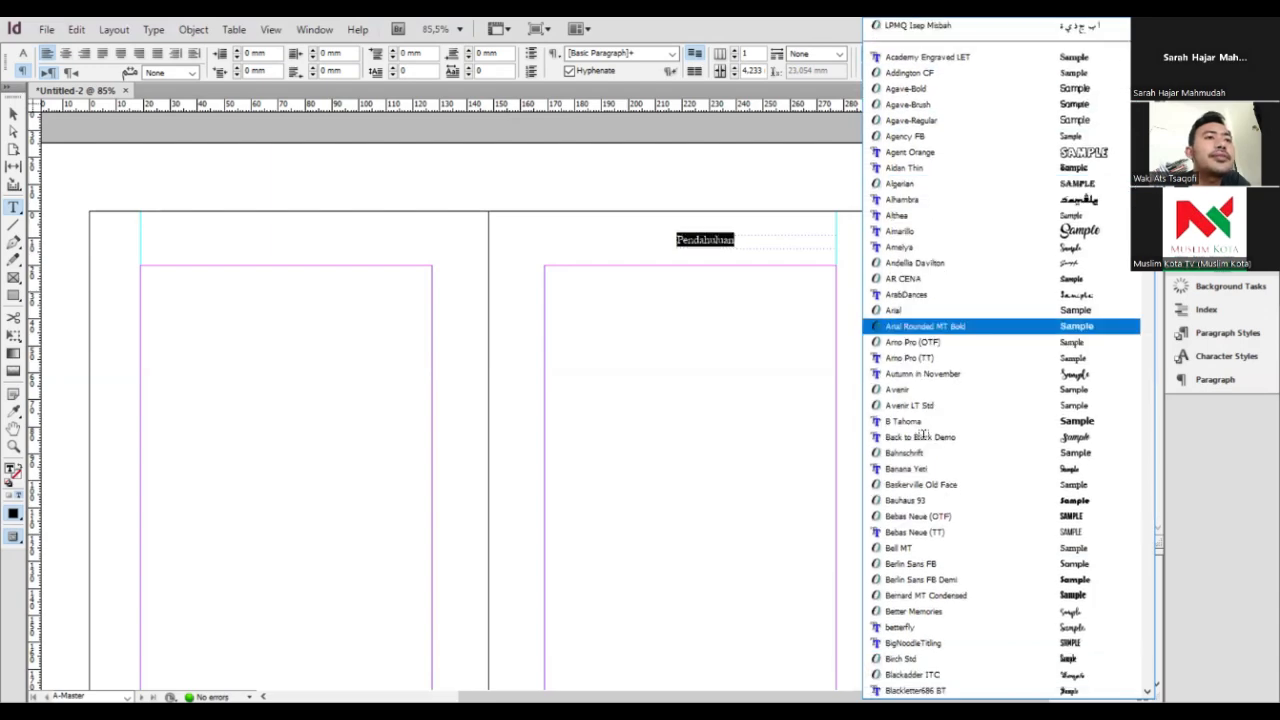
pyautogui.scroll(-6, 921, 466)
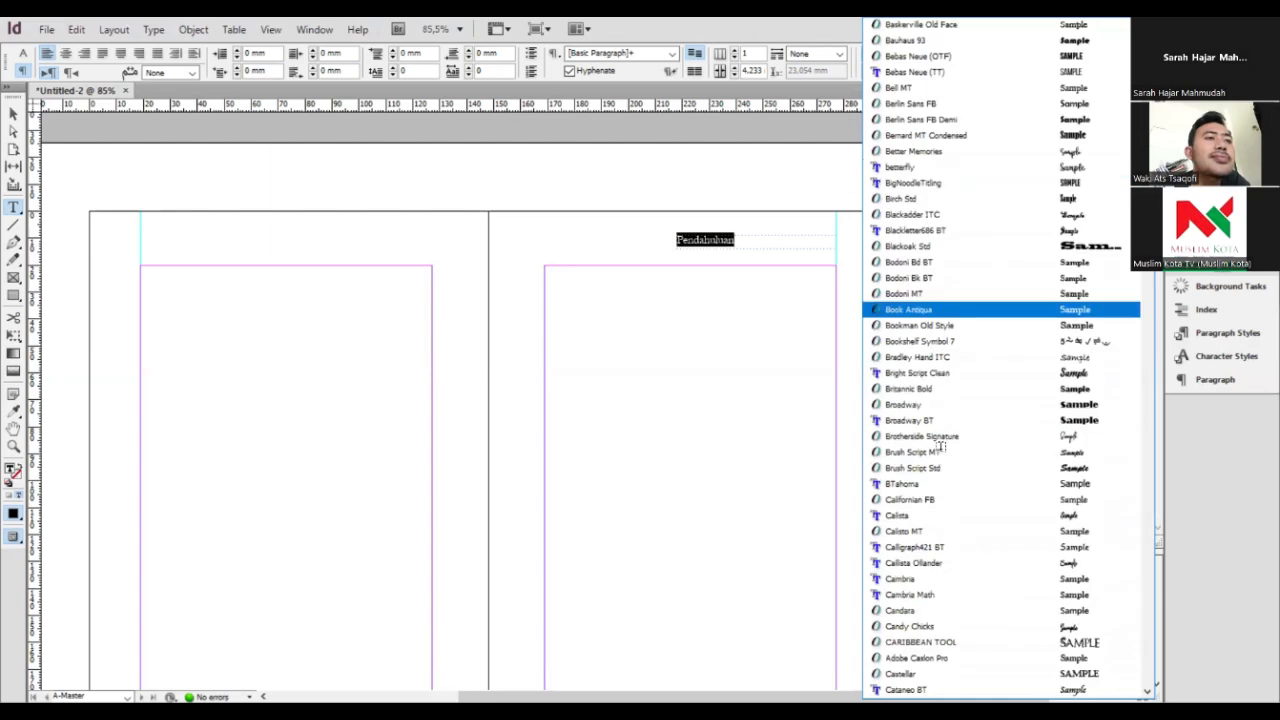
pyautogui.scroll(-17, 940, 450)
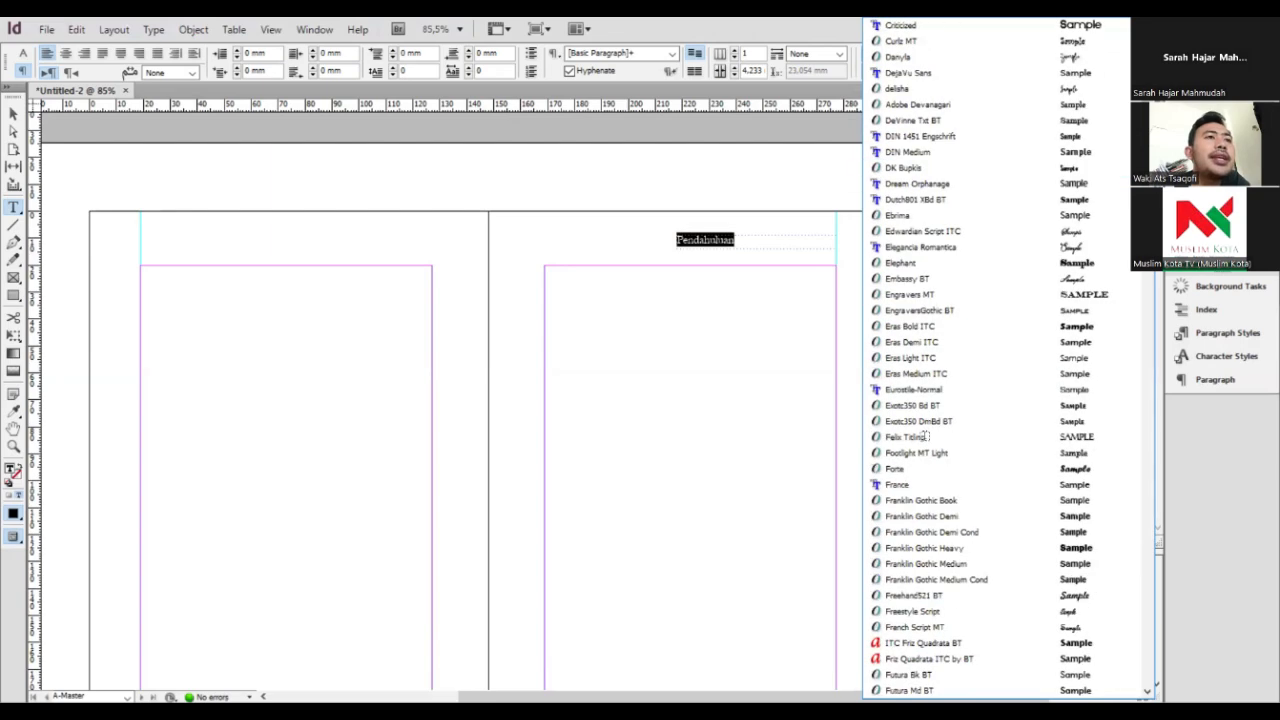
pyautogui.scroll(-8, 925, 375)
pyautogui.scroll(-5, 931, 297)
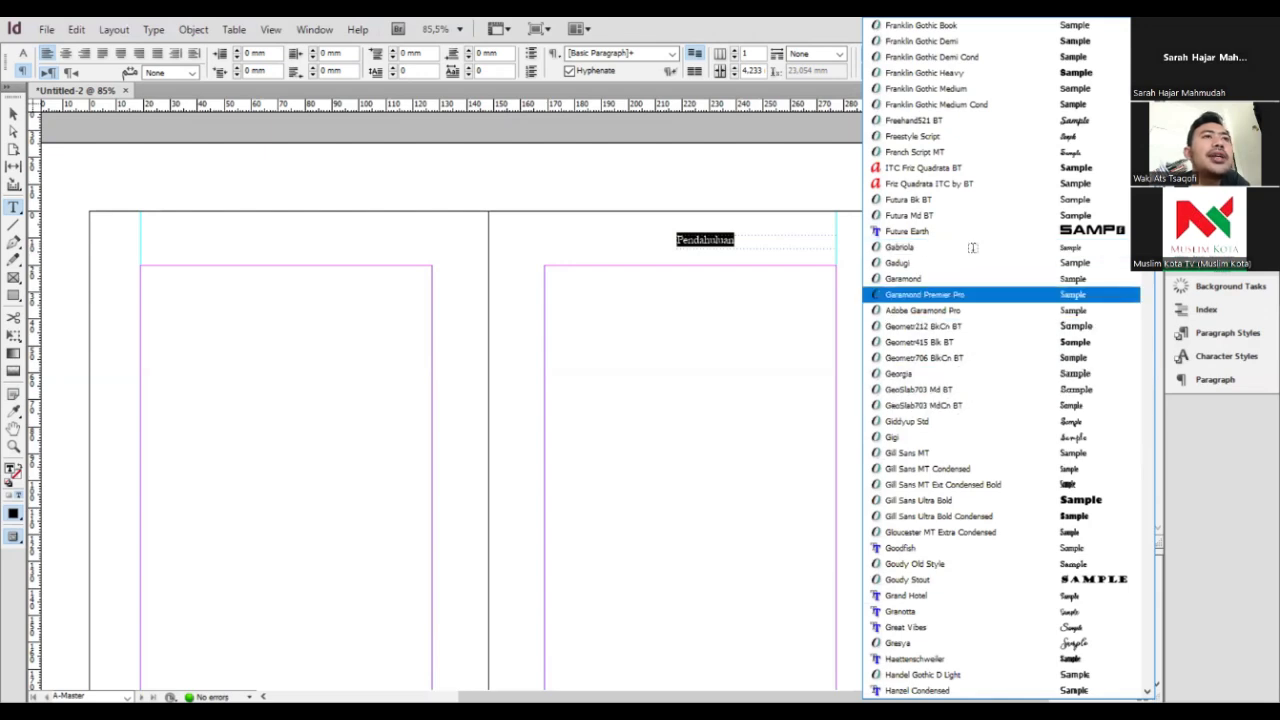
pyautogui.scroll(-3, 965, 400)
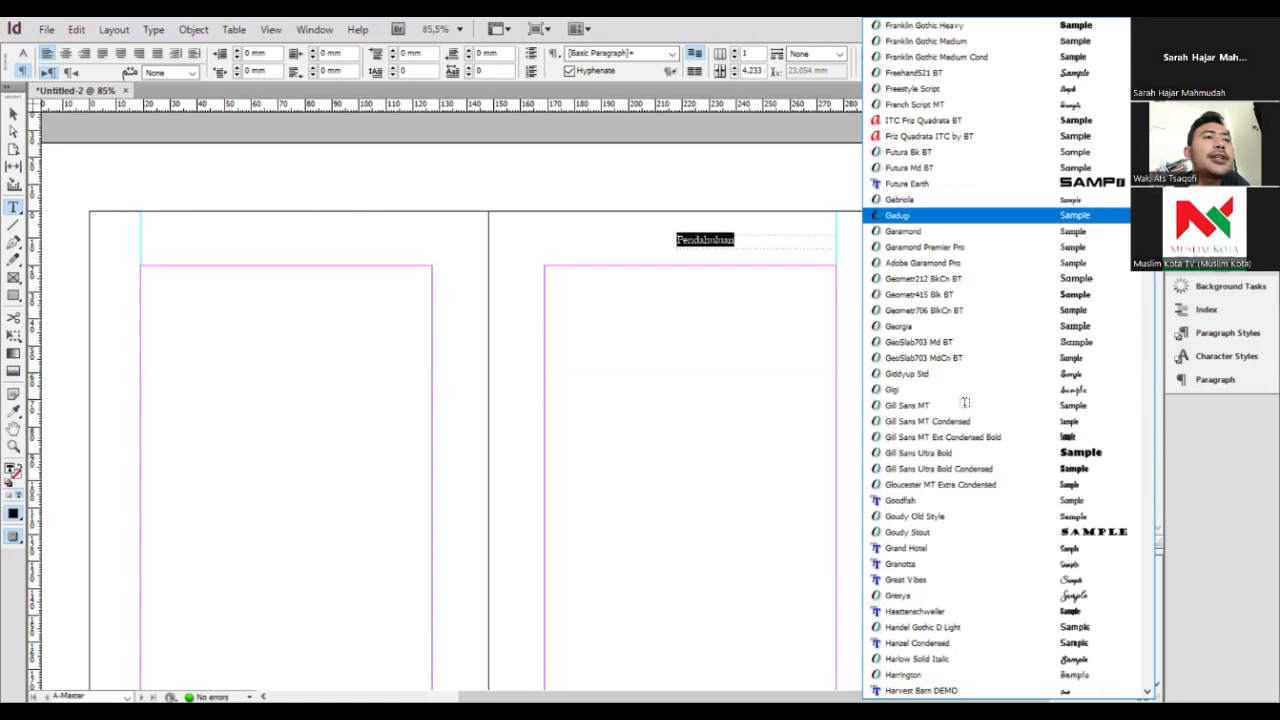
pyautogui.scroll(-1, 965, 405)
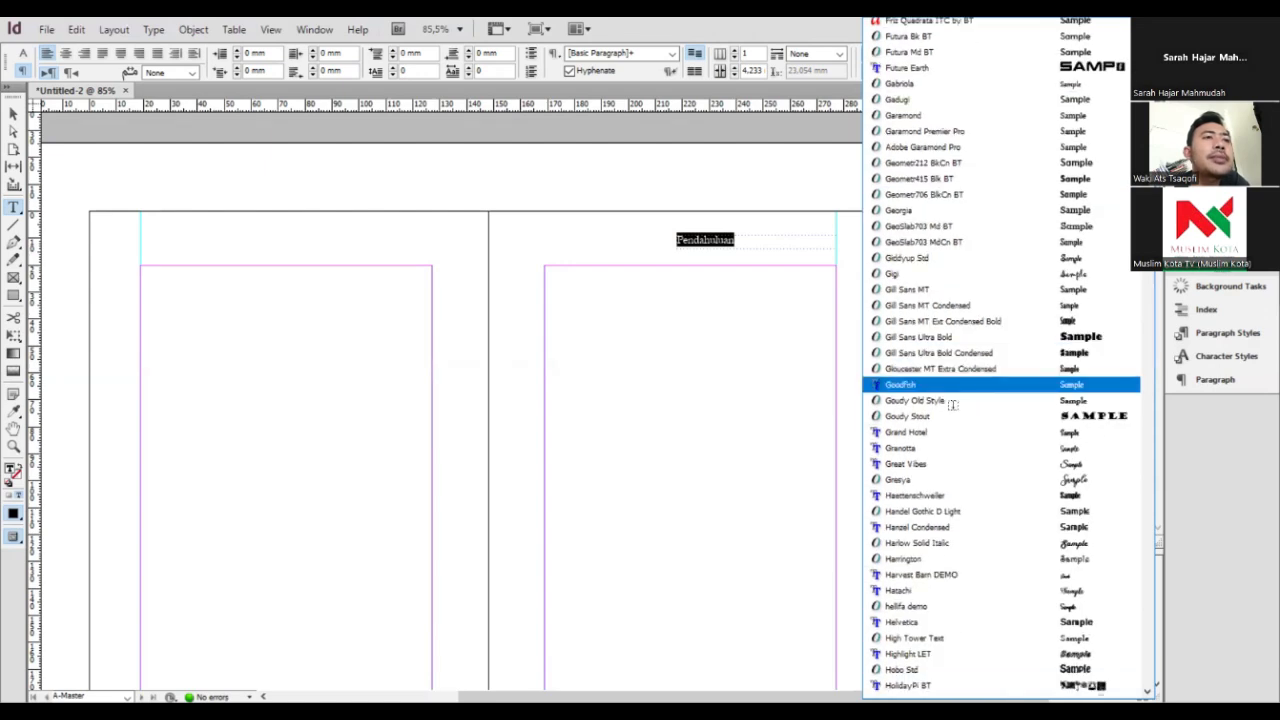
pyautogui.scroll(-4, 955, 400)
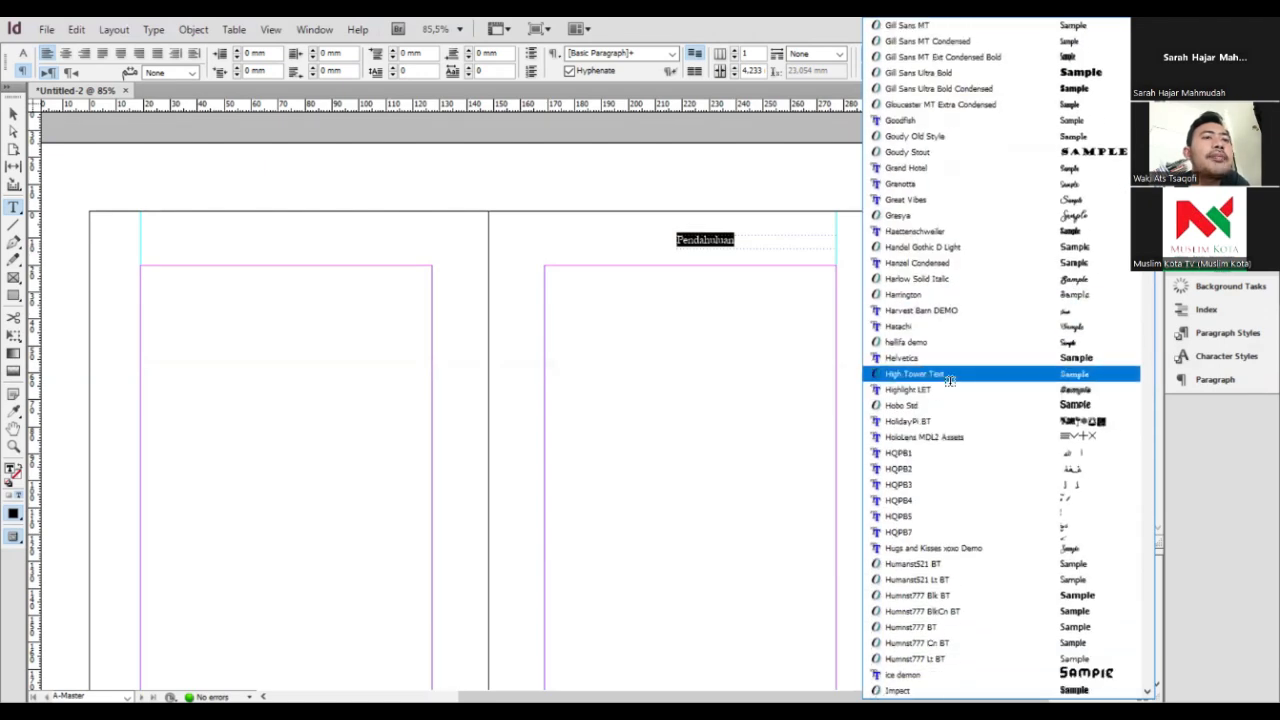
pyautogui.scroll(-2, 948, 390)
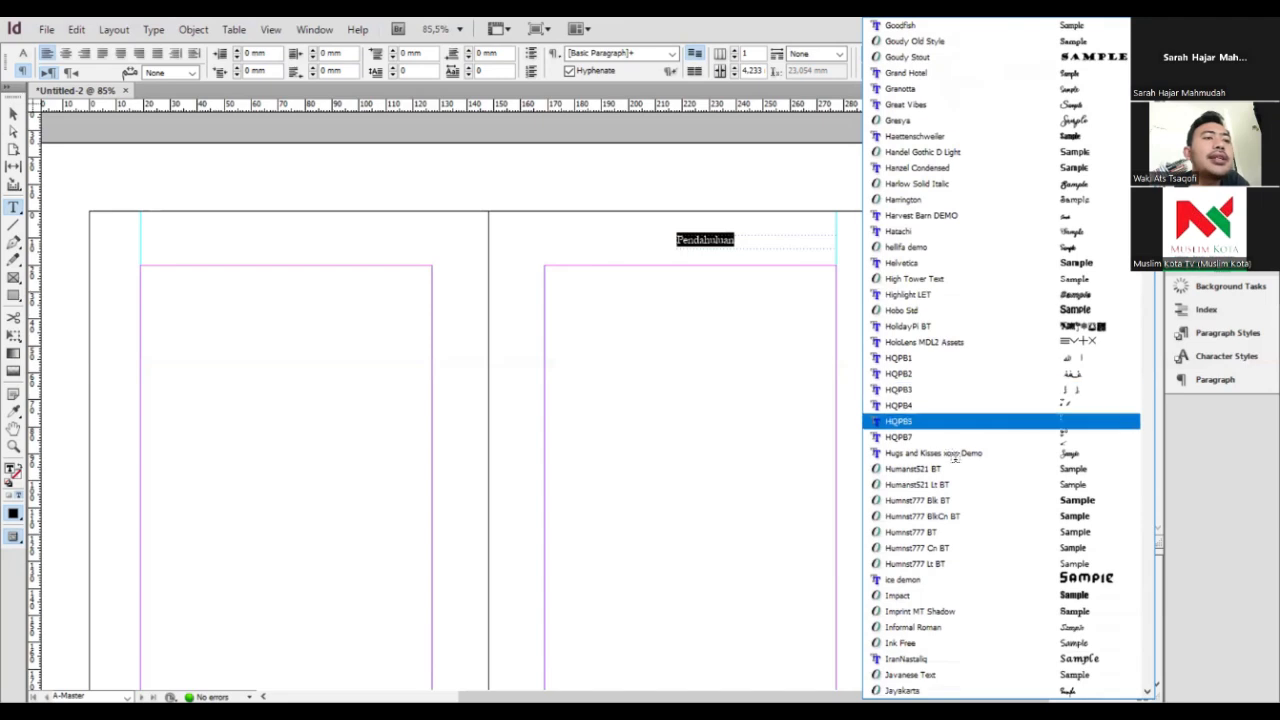
pyautogui.scroll(-3, 944, 421)
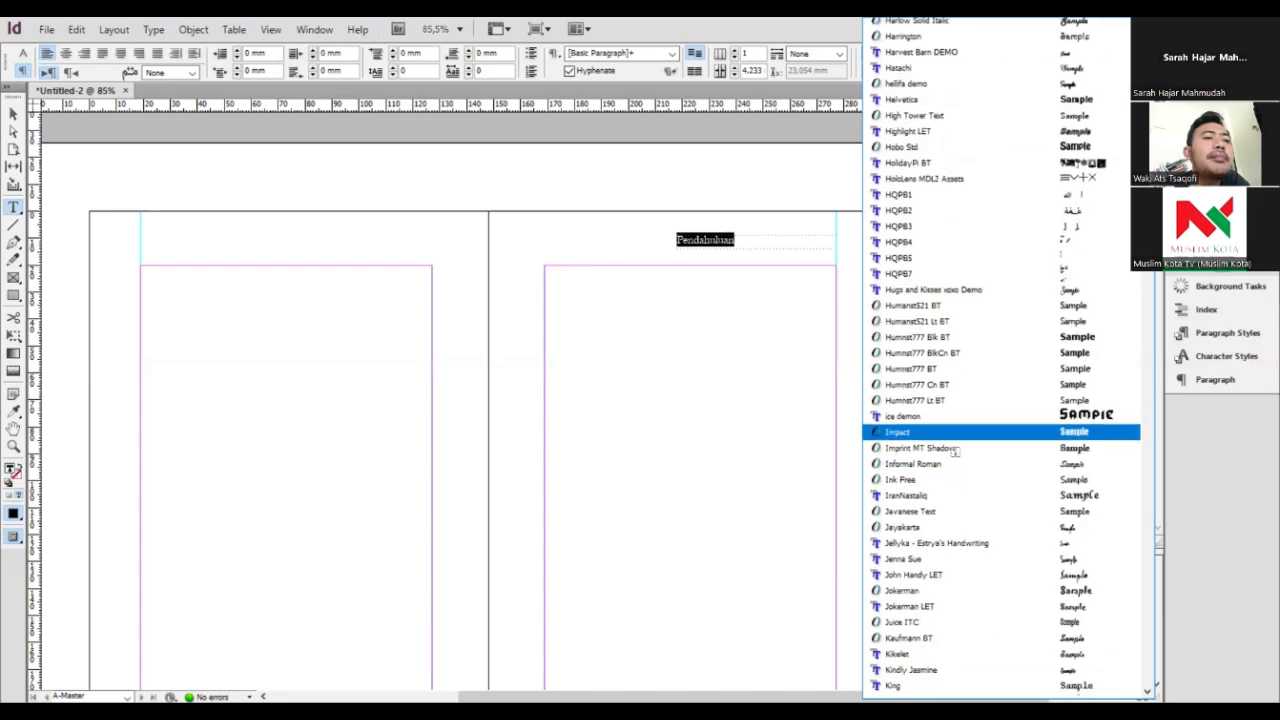
# Change the font of the selected Pendahuluan header text on the right master page to Pristina
pyautogui.scroll(-2, 955, 453)
pyautogui.scroll(-2, 955, 452)
pyautogui.scroll(-3, 955, 452)
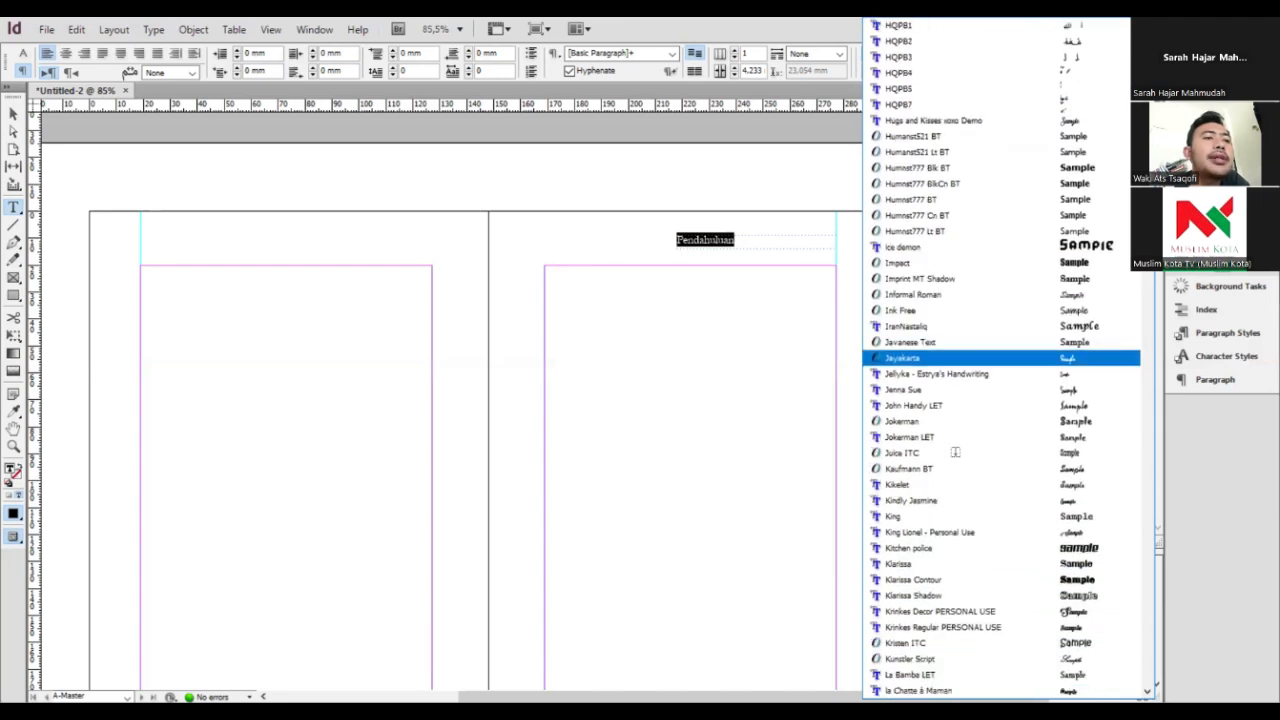
pyautogui.scroll(-6, 955, 452)
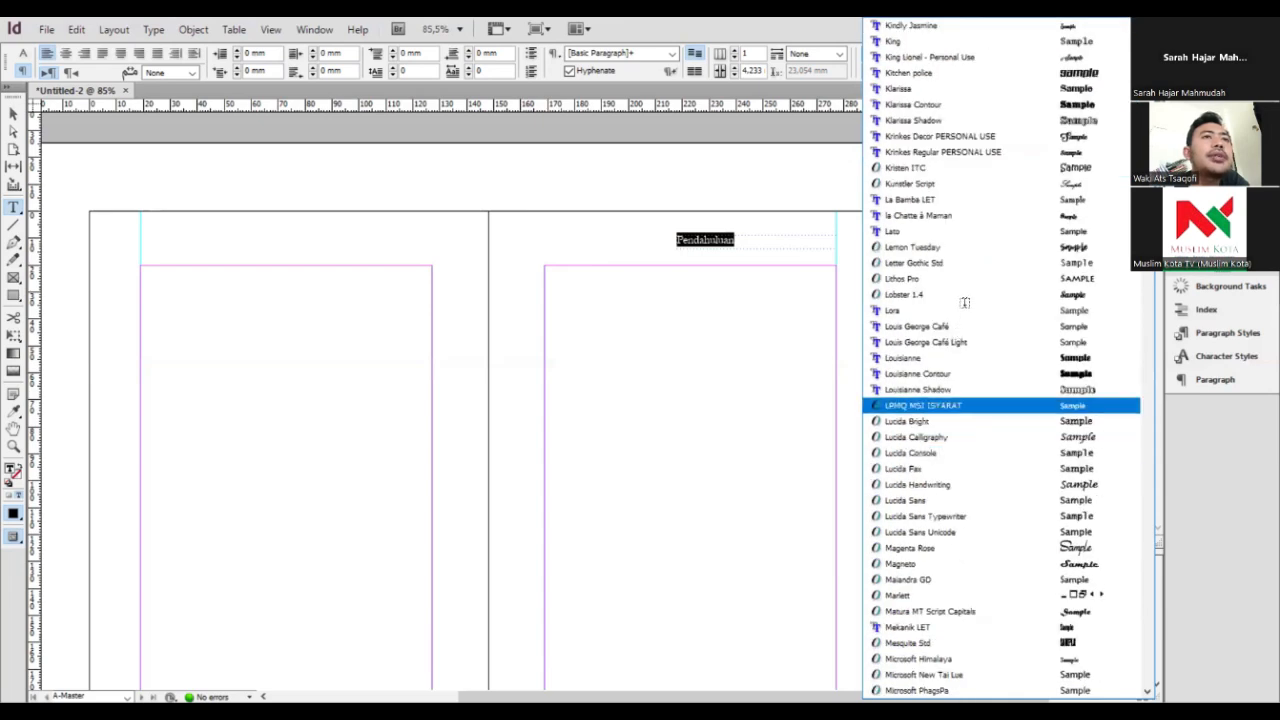
pyautogui.scroll(-1, 975, 230)
pyautogui.scroll(-4, 972, 300)
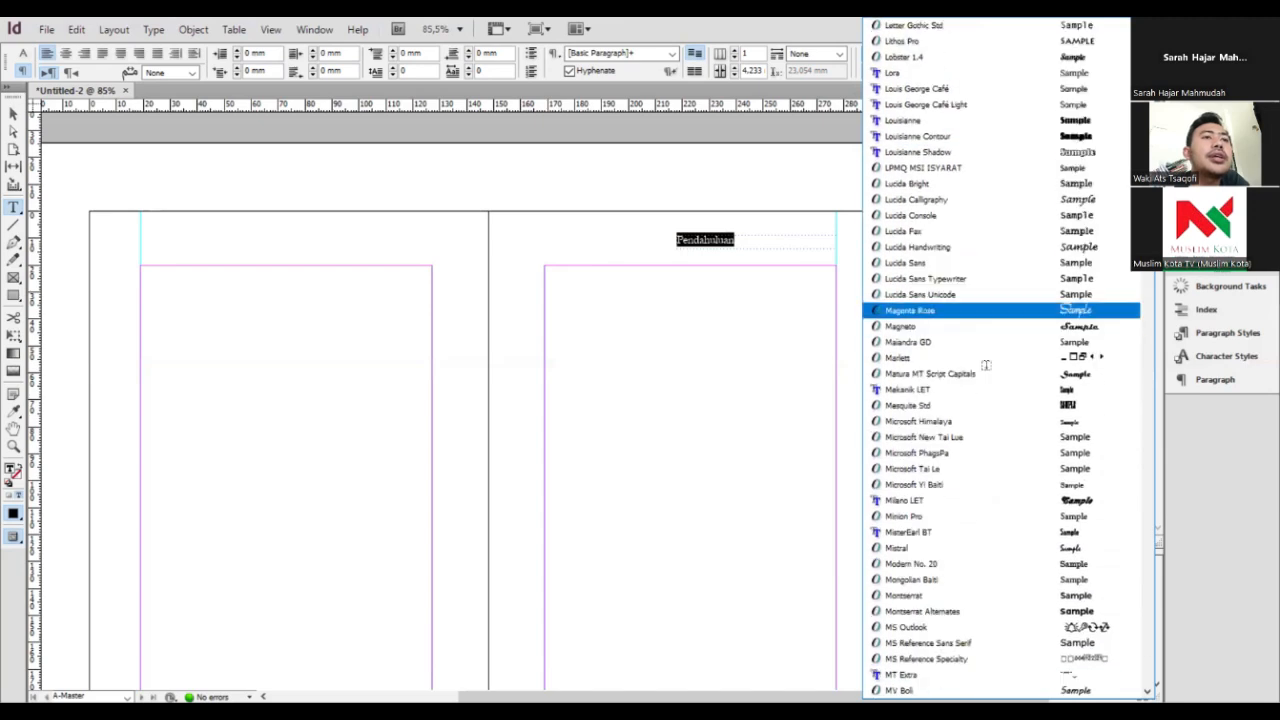
pyautogui.scroll(-2, 991, 405)
pyautogui.scroll(-3, 998, 450)
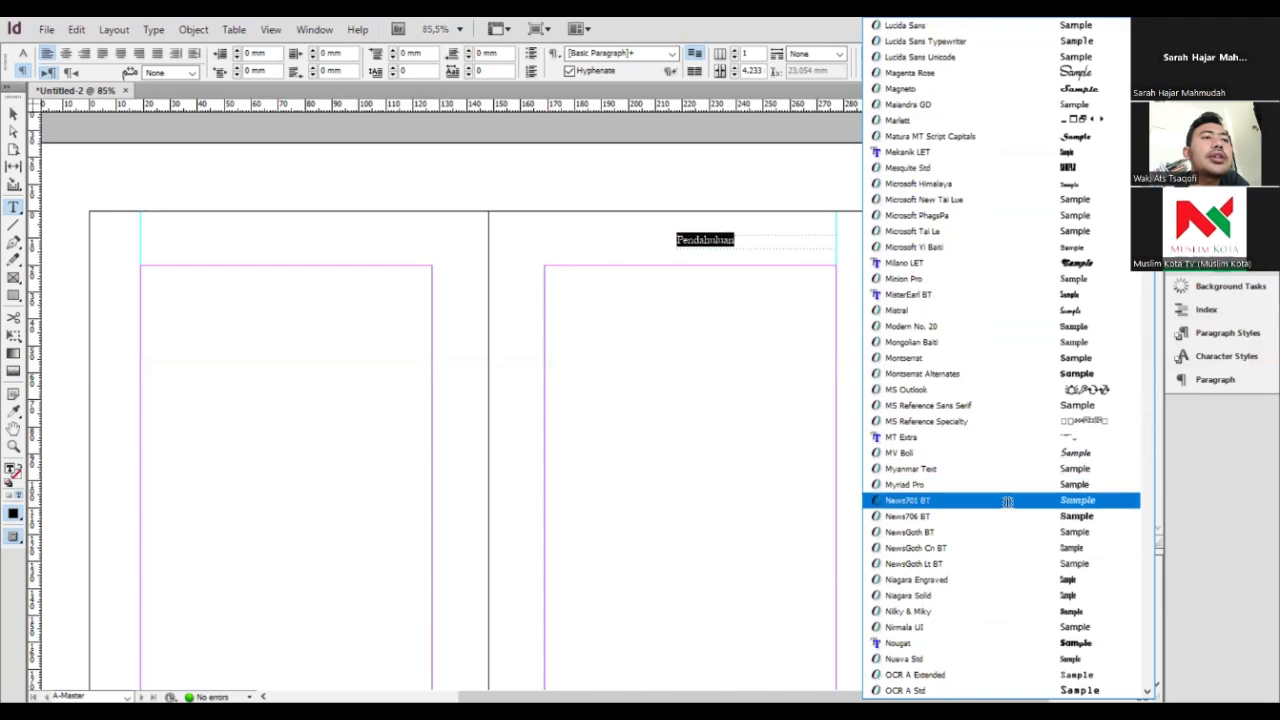
pyautogui.scroll(-3, 1006, 507)
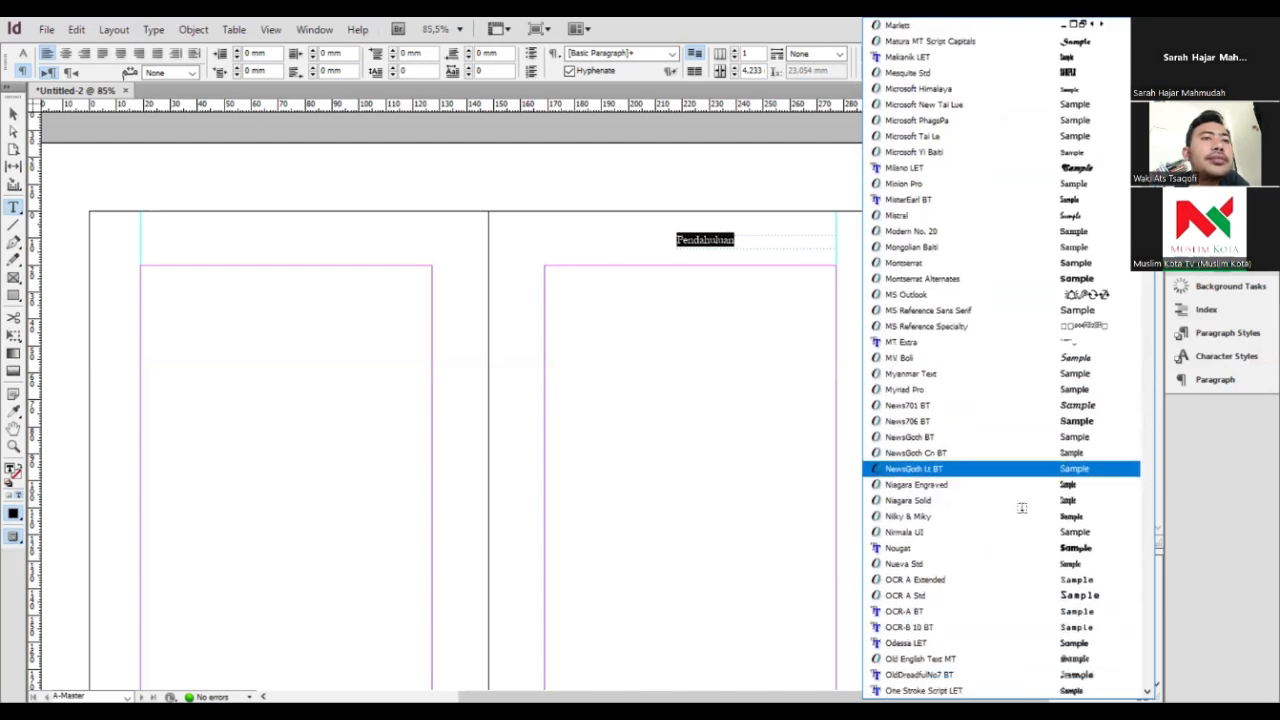
pyautogui.scroll(-2, 1046, 592)
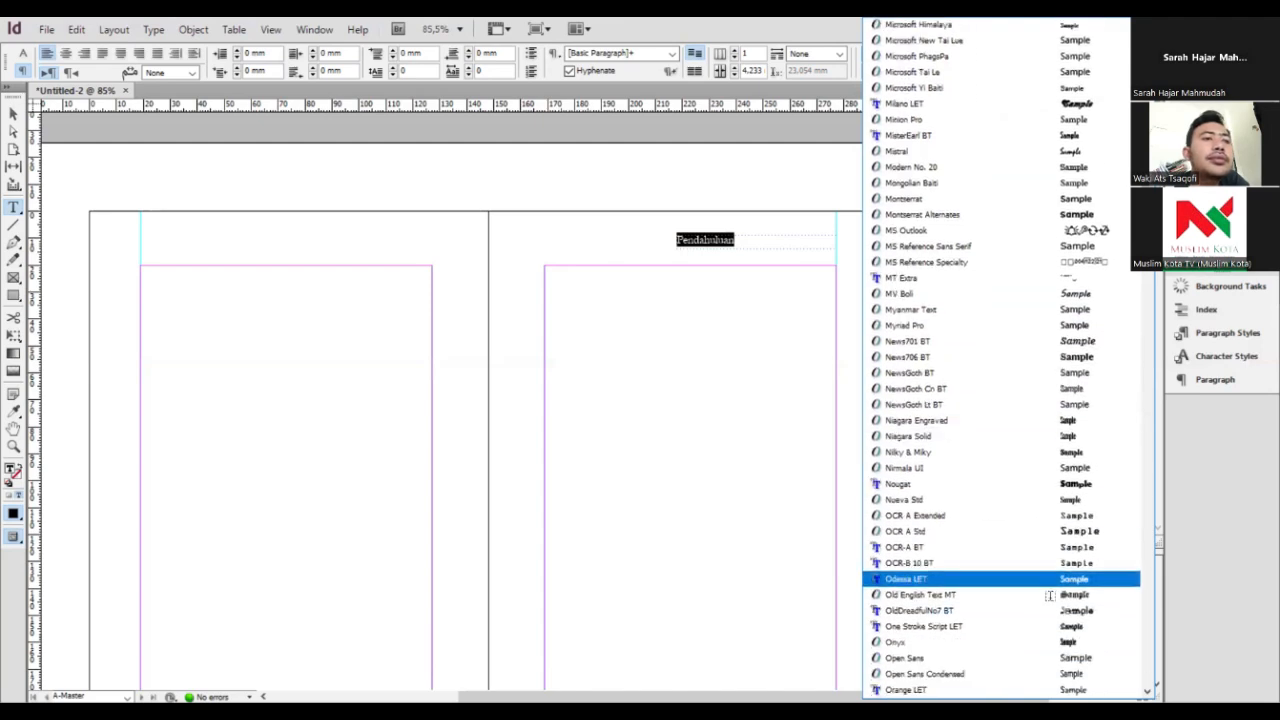
pyautogui.scroll(-6, 1046, 597)
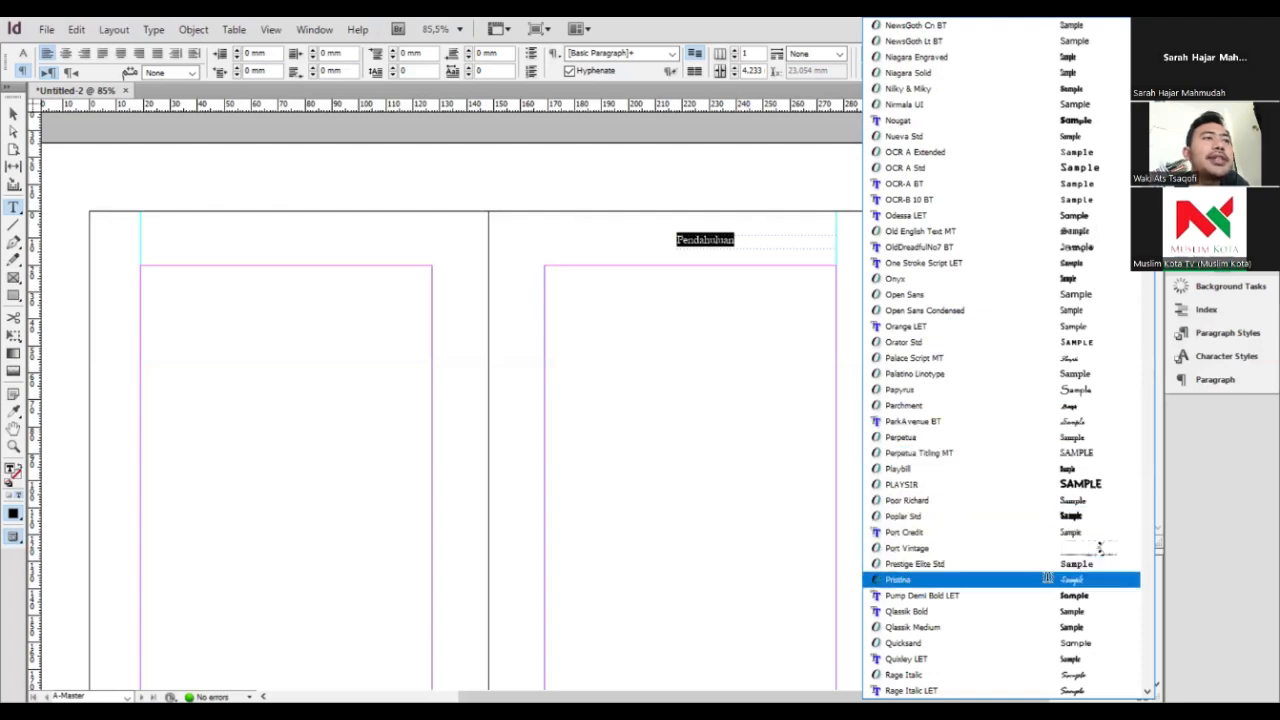
pyautogui.scroll(-10, 1047, 579)
pyautogui.press('Escape')
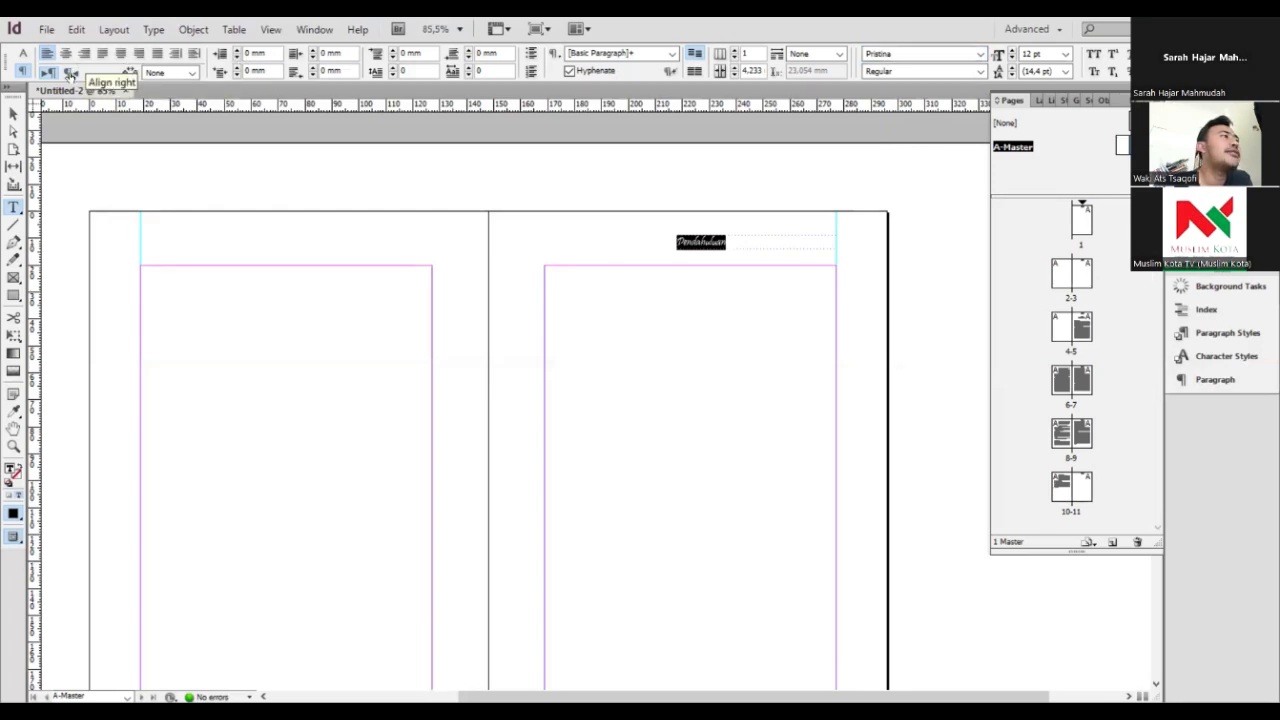
# Right-align the Pendahuluan header and set its text to 11 pt with 14 pt leading
pyautogui.click(71, 73)
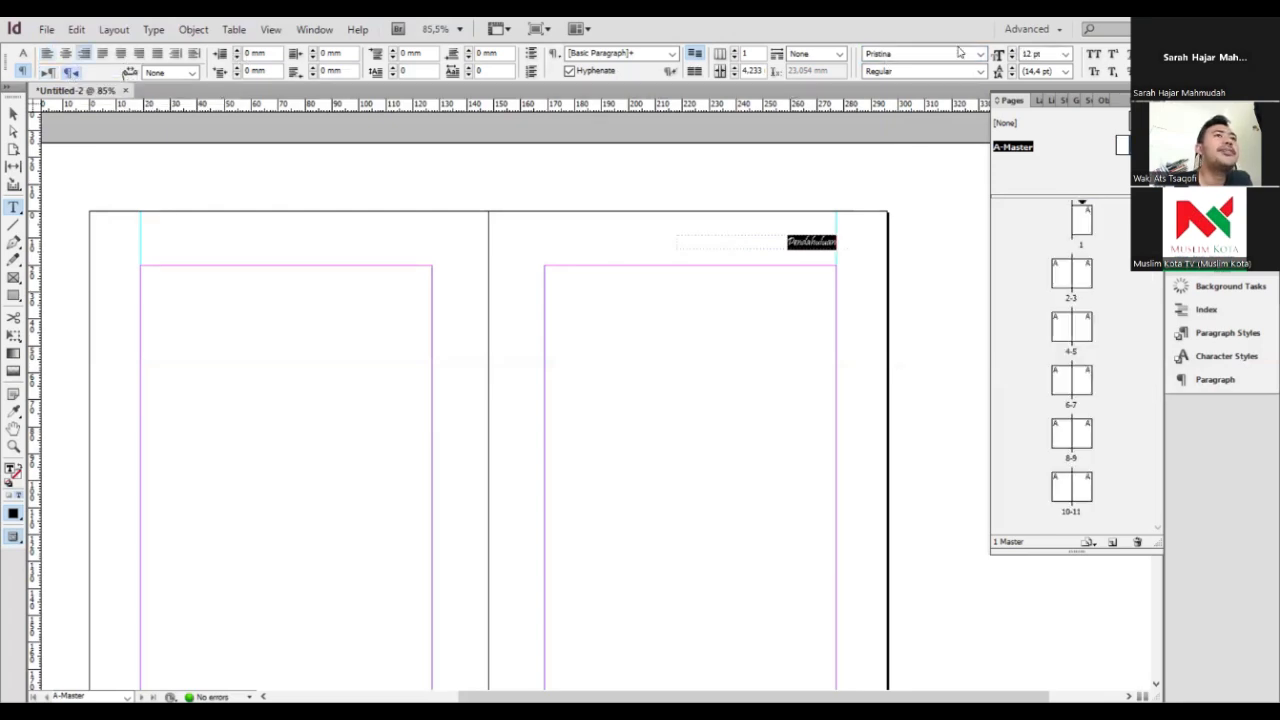
pyautogui.click(1012, 75)
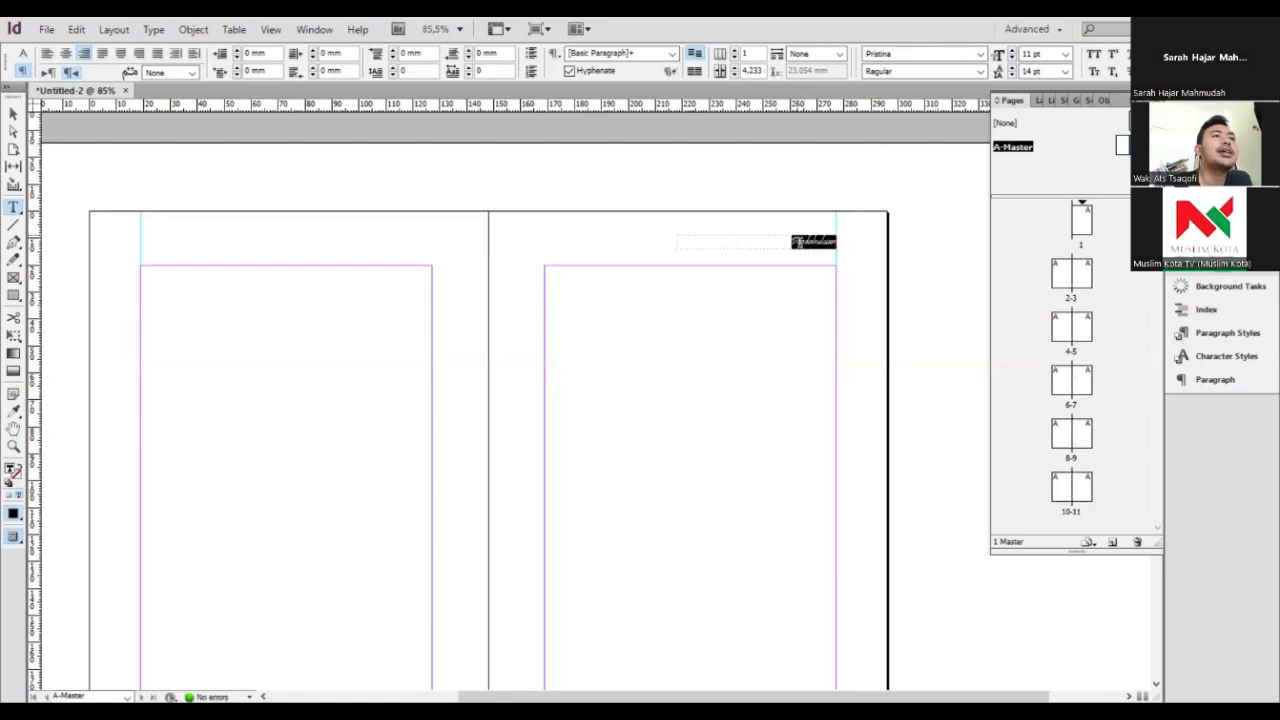
pyautogui.click(789, 241)
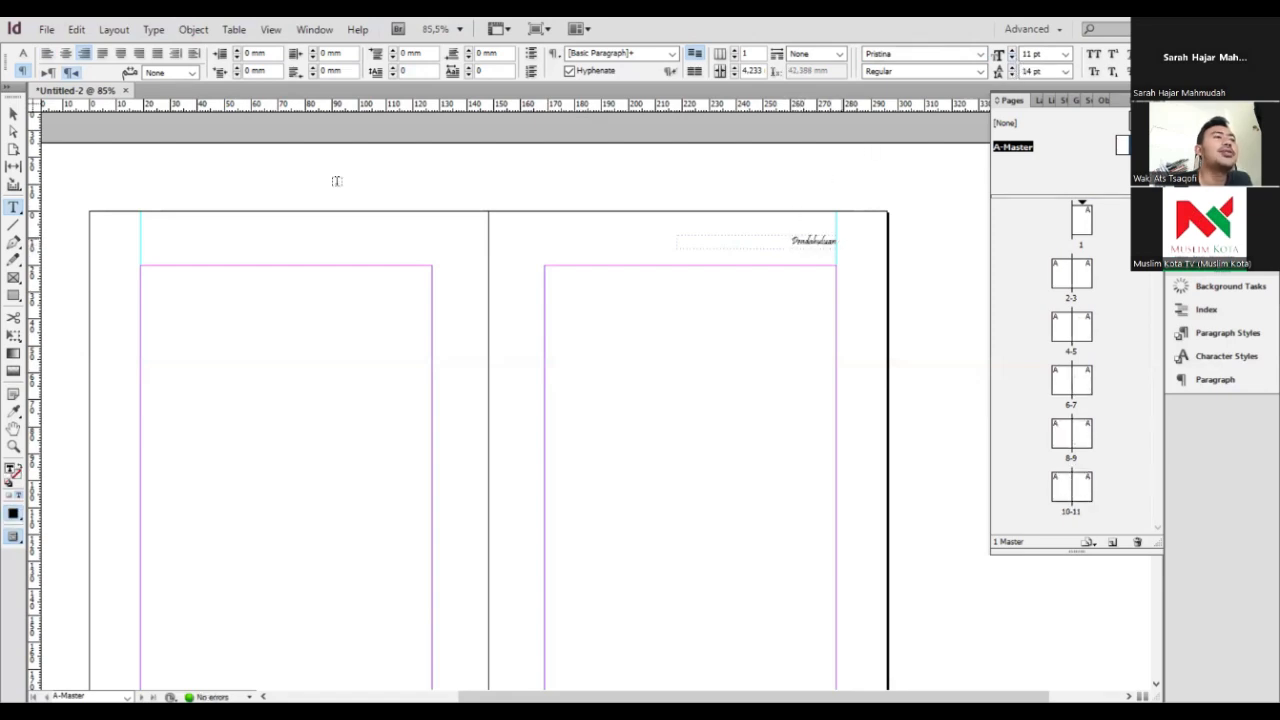
pyautogui.press('Escape')
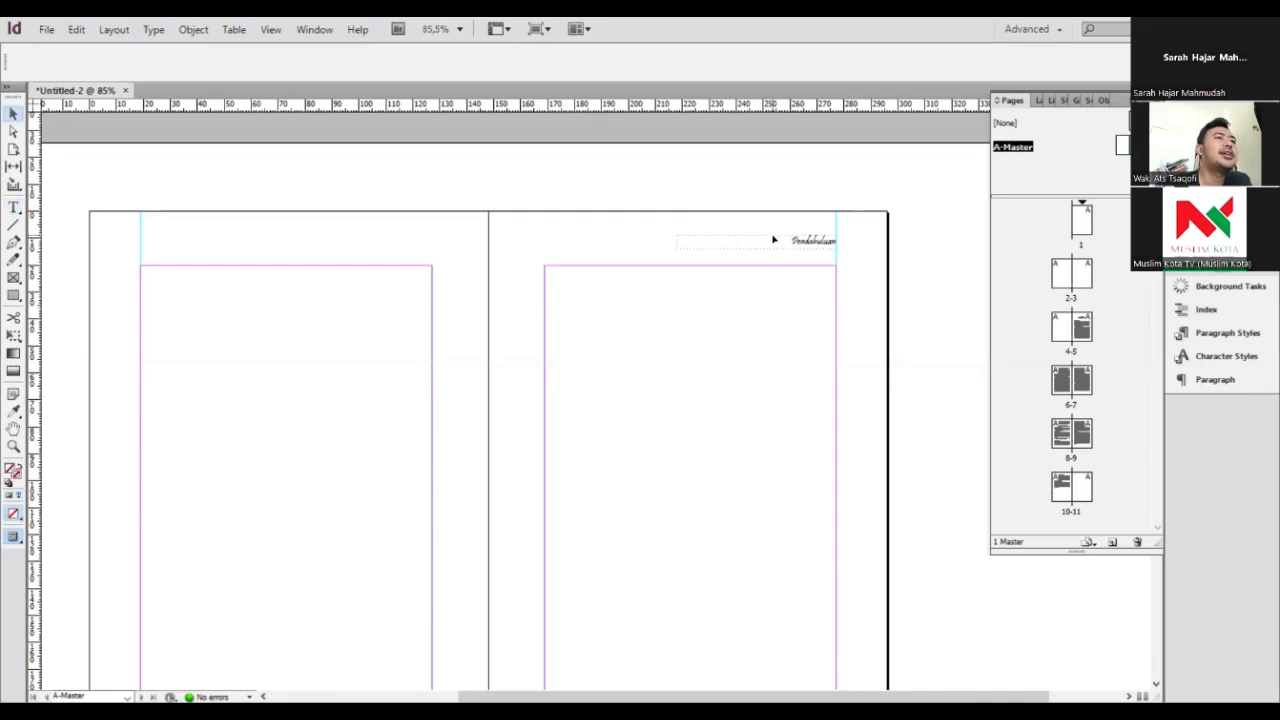
# Nudge the Pendahuluan frame up slightly and place a copy of it at the left master page's outer margin
pyautogui.click(776, 240)
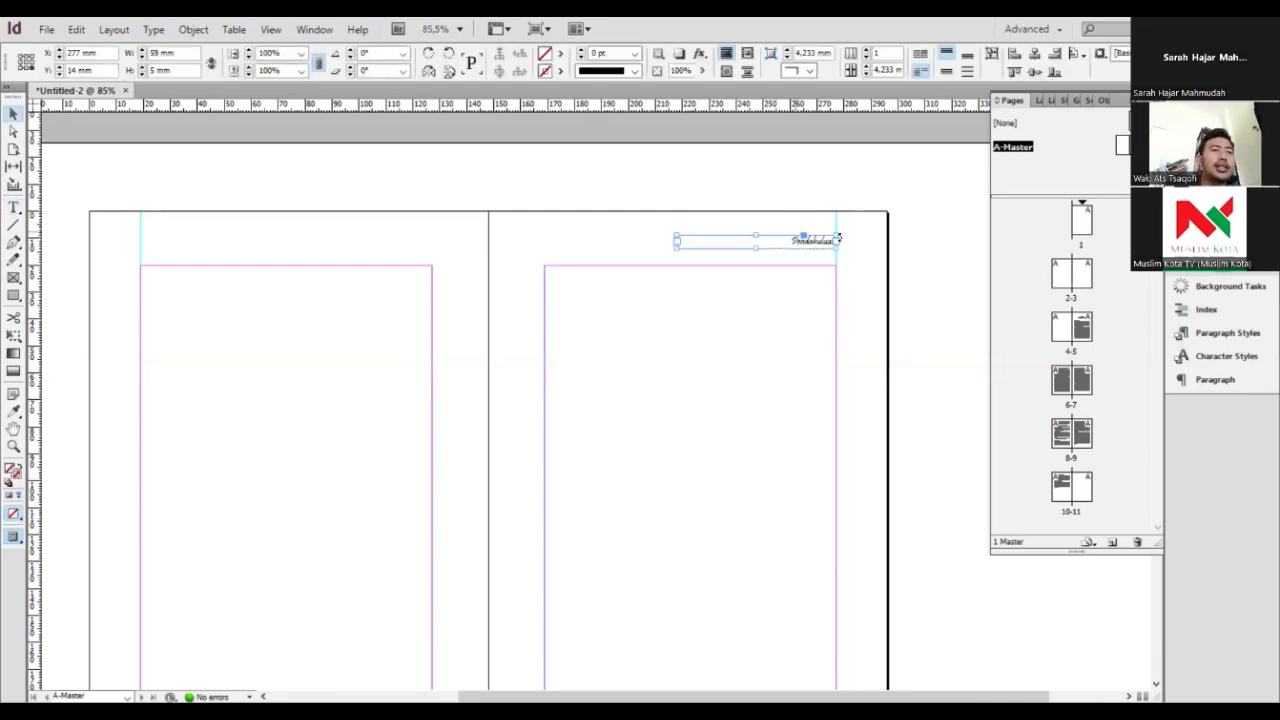
pyautogui.press('Up')
pyautogui.press('Up')
pyautogui.press('Up')
pyautogui.press('Up')
pyautogui.press('Up')
pyautogui.moveTo(781, 197); pyautogui.dragTo(226, 250)
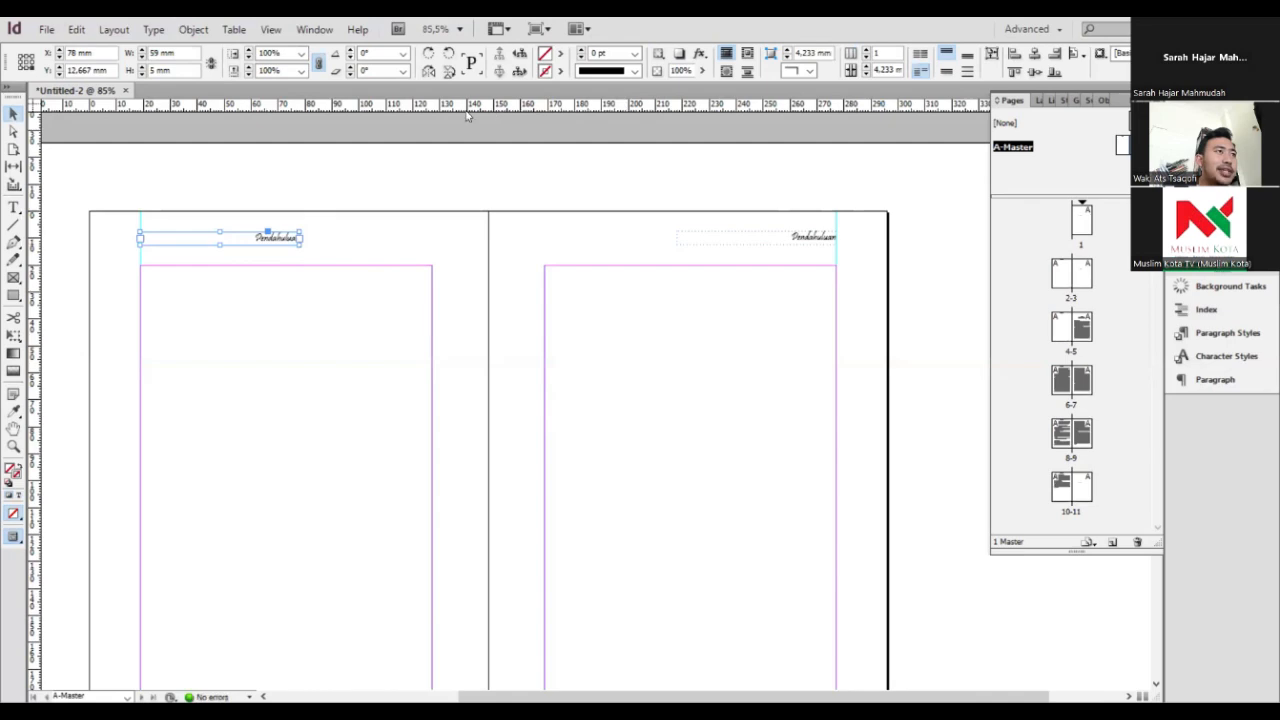
# Add a horizontal guide at 7 mm across the master spread and nudge the left header frame up to it
pyautogui.moveTo(488, 153); pyautogui.dragTo(489, 232)
pyautogui.moveTo(428, 108); pyautogui.dragTo(436, 231)
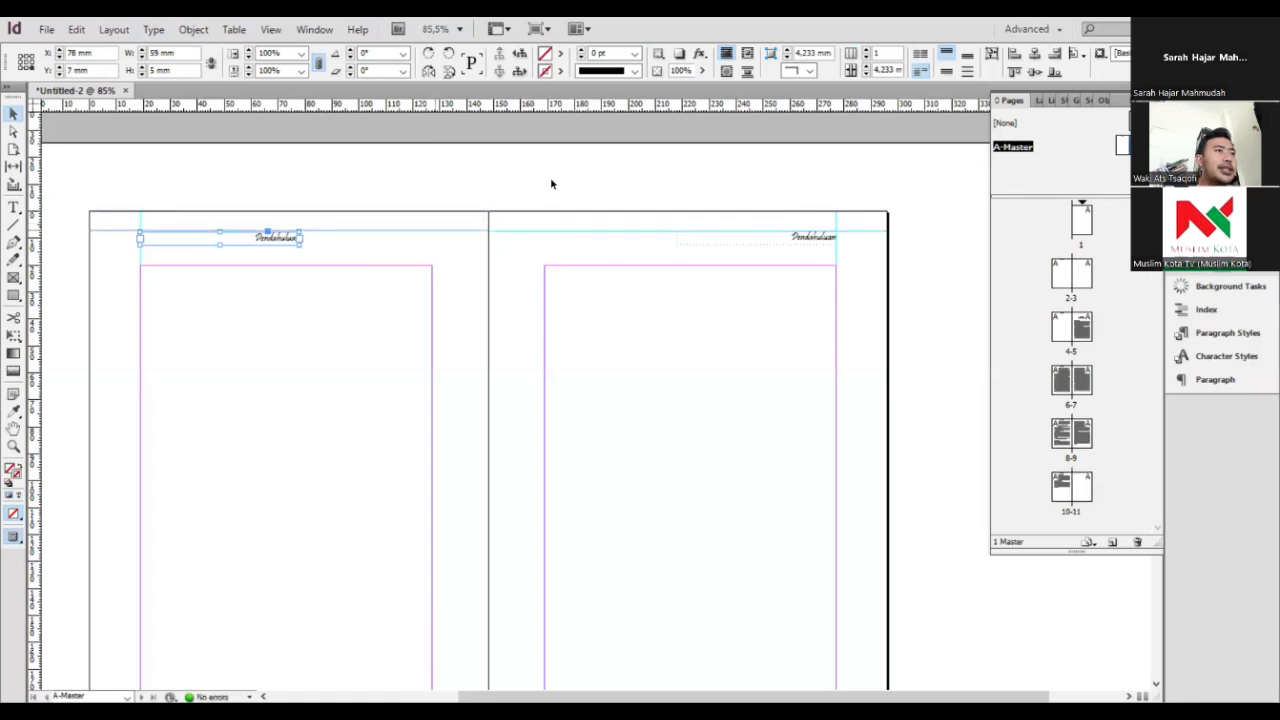
pyautogui.click(480, 240)
pyautogui.click(276, 241)
pyautogui.click(480, 240)
pyautogui.click(276, 241)
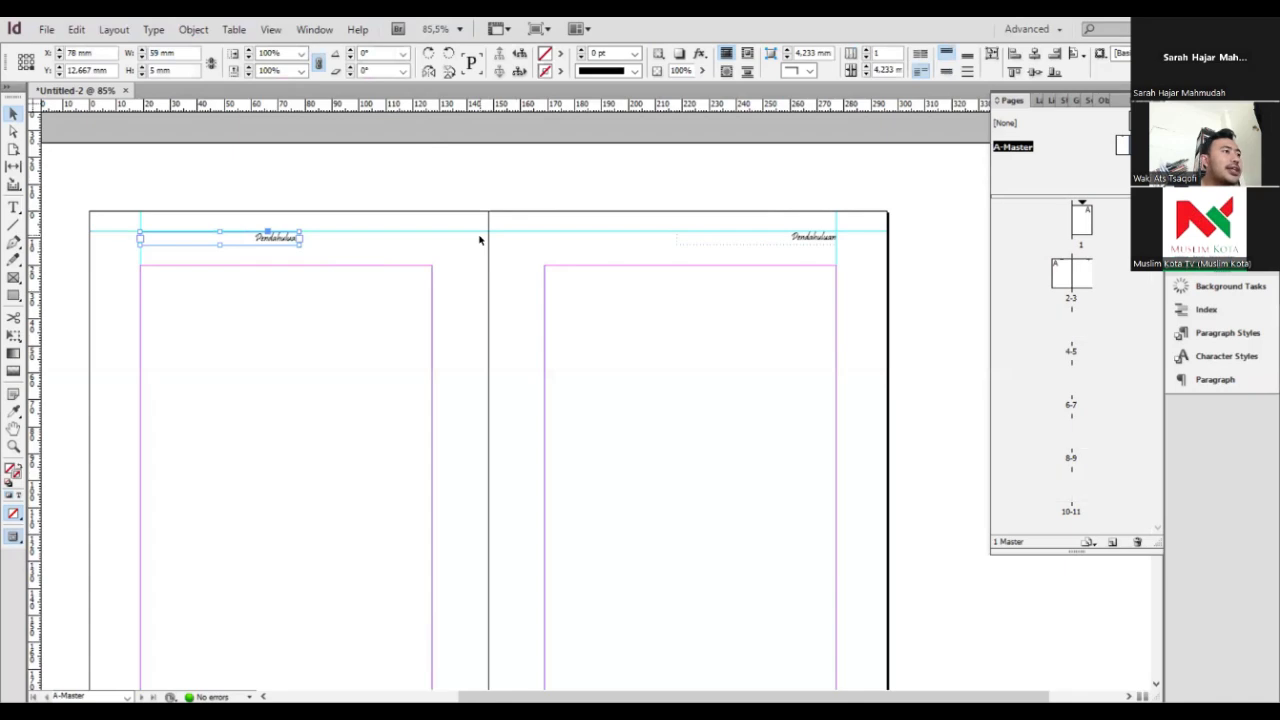
pyautogui.press('Up')
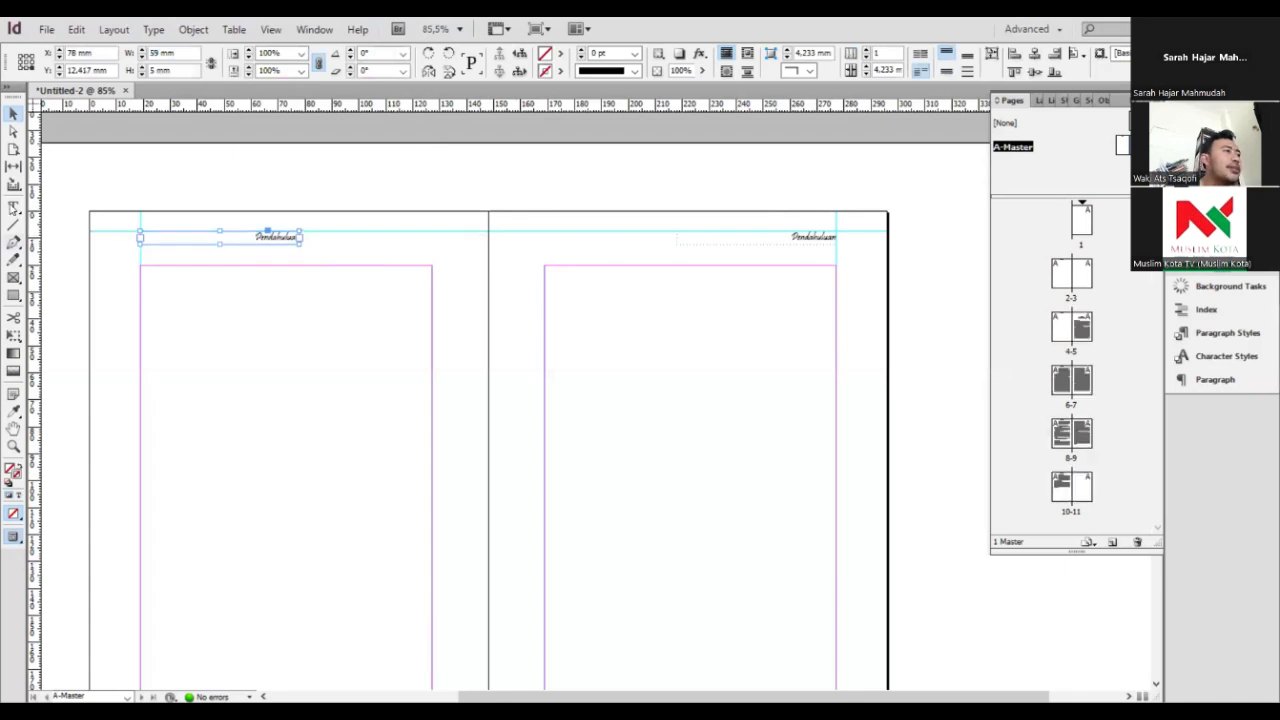
# Set the left page's header text to left-to-right paragraph direction with left alignment
pyautogui.click(13, 207)
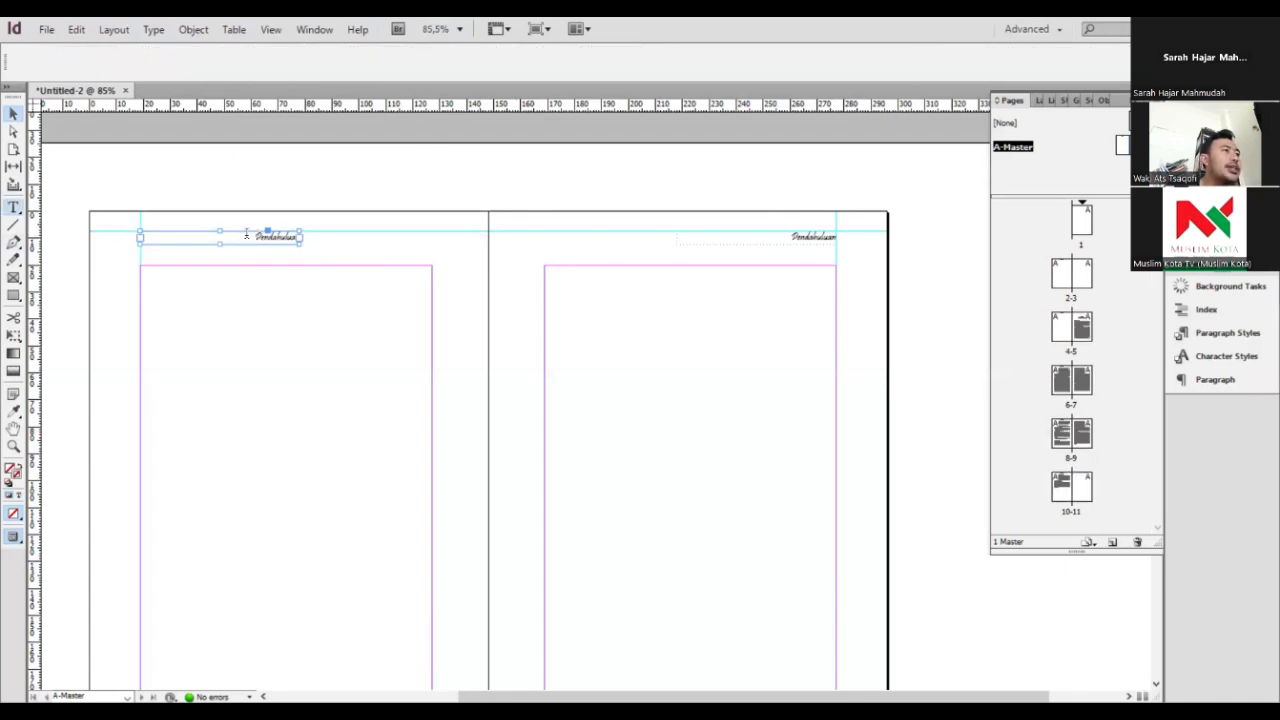
pyautogui.click(294, 236)
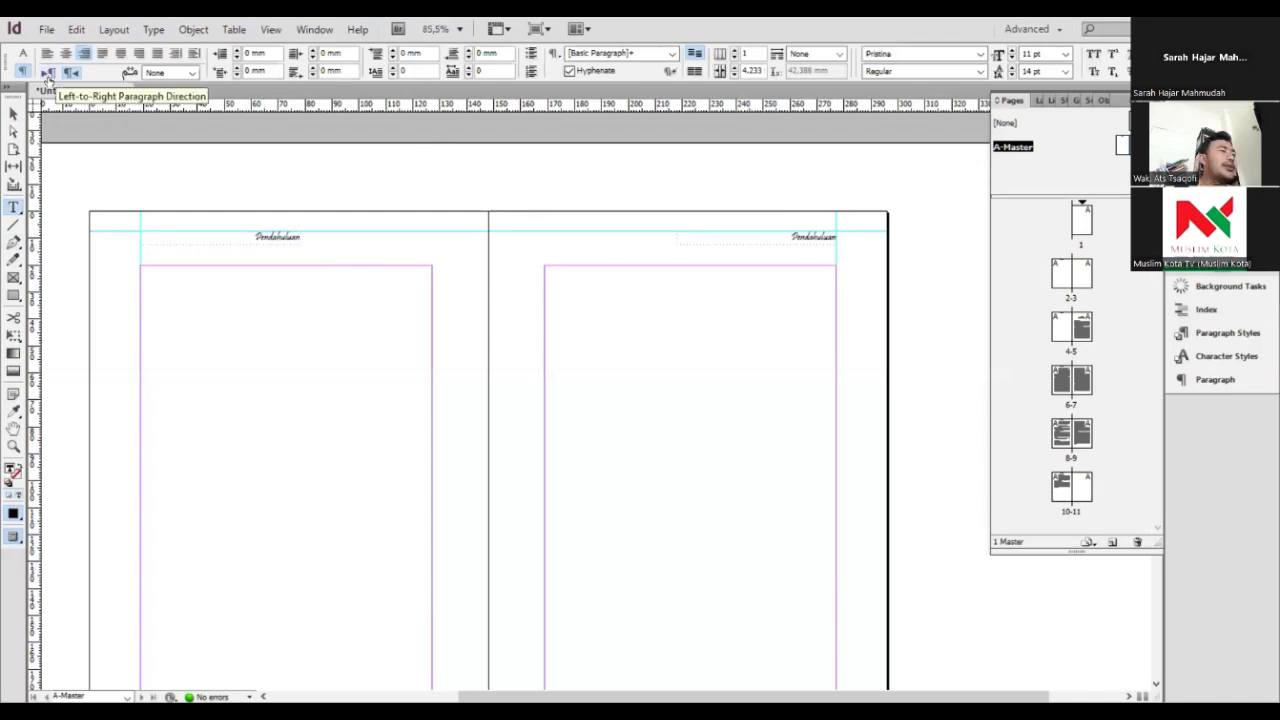
pyautogui.click(48, 76)
pyautogui.click(71, 74)
pyautogui.click(48, 76)
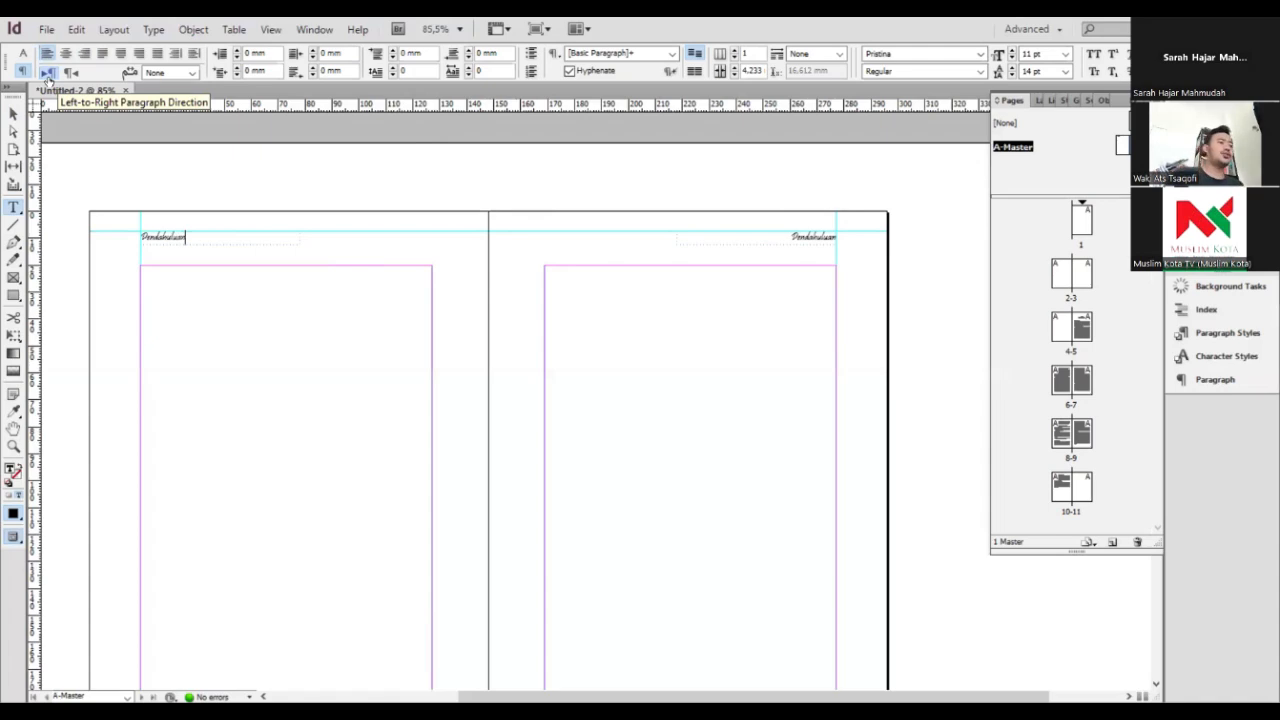
# Replace the left page's header text with "Guru Besar"
pyautogui.hotkey('ctrl', 'a')
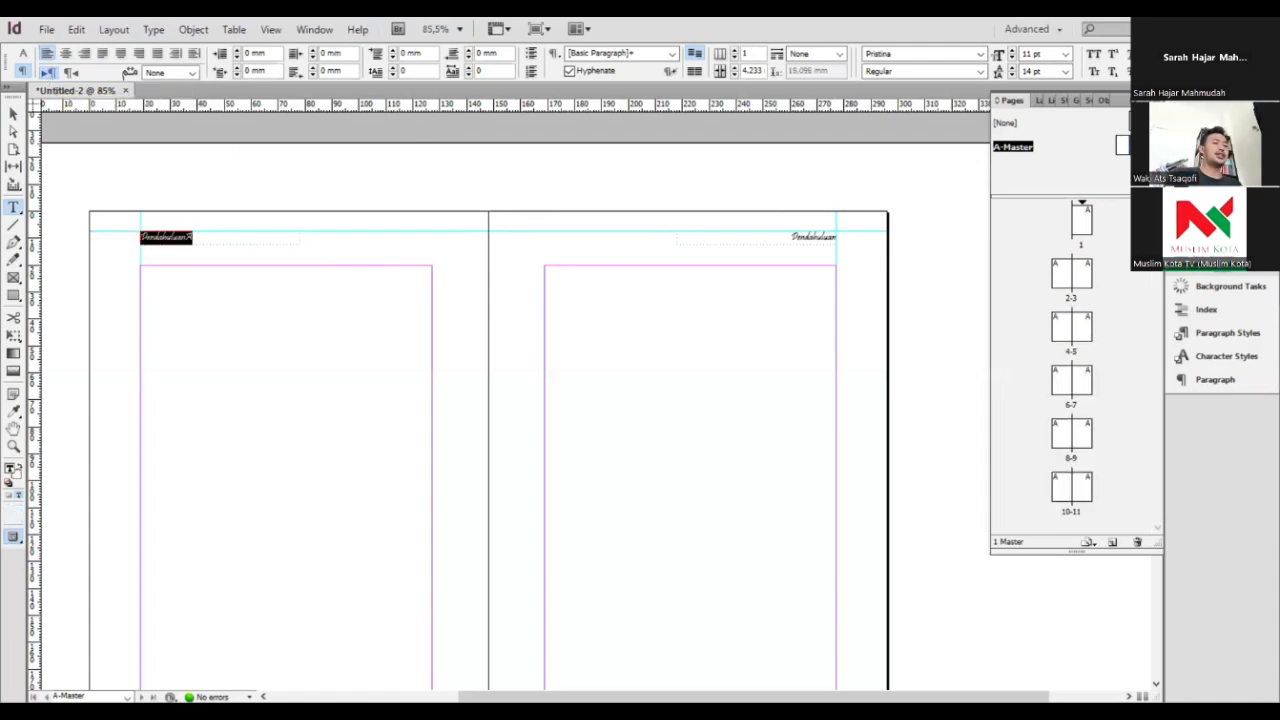
pyautogui.write('Guru')
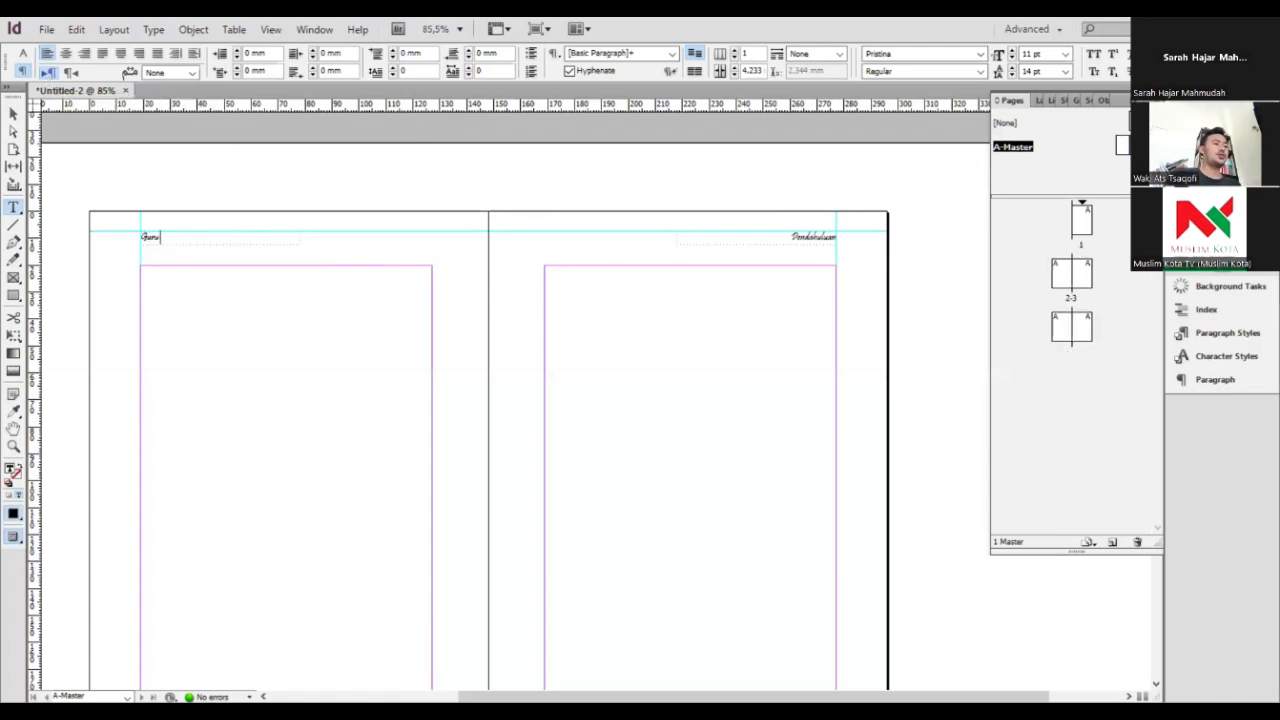
pyautogui.write(' Besar')
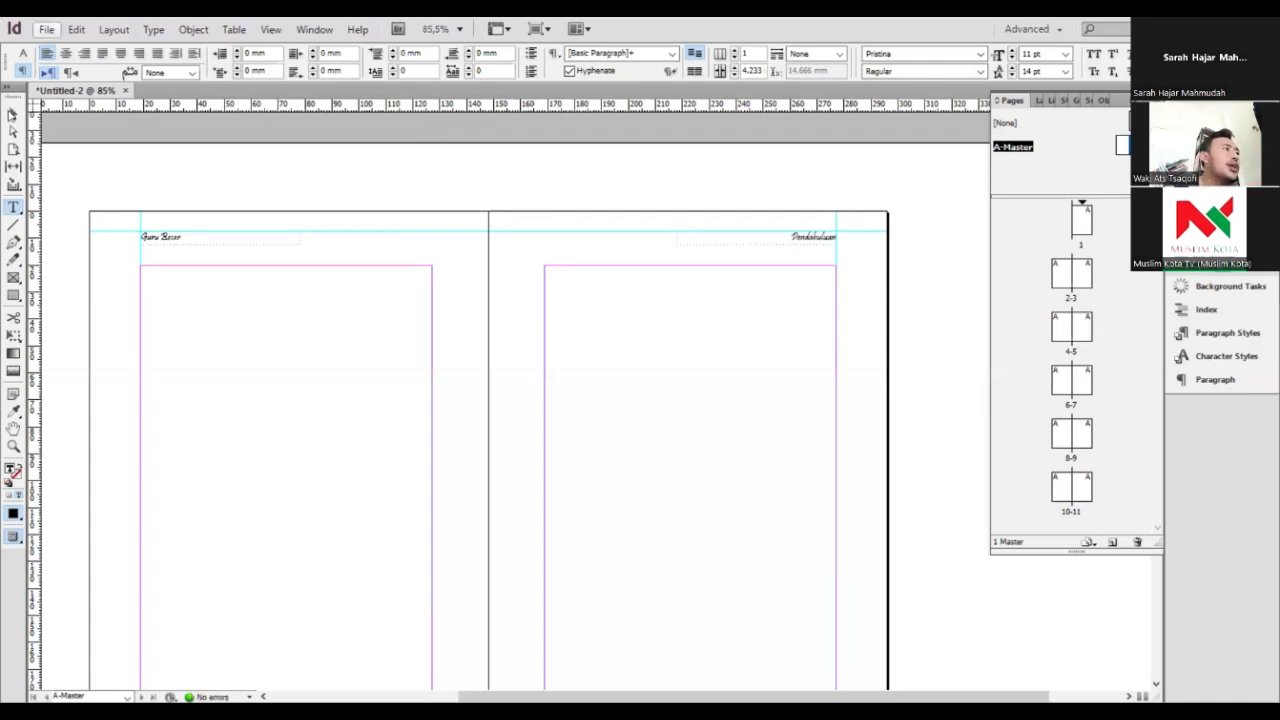
pyautogui.press('Escape')
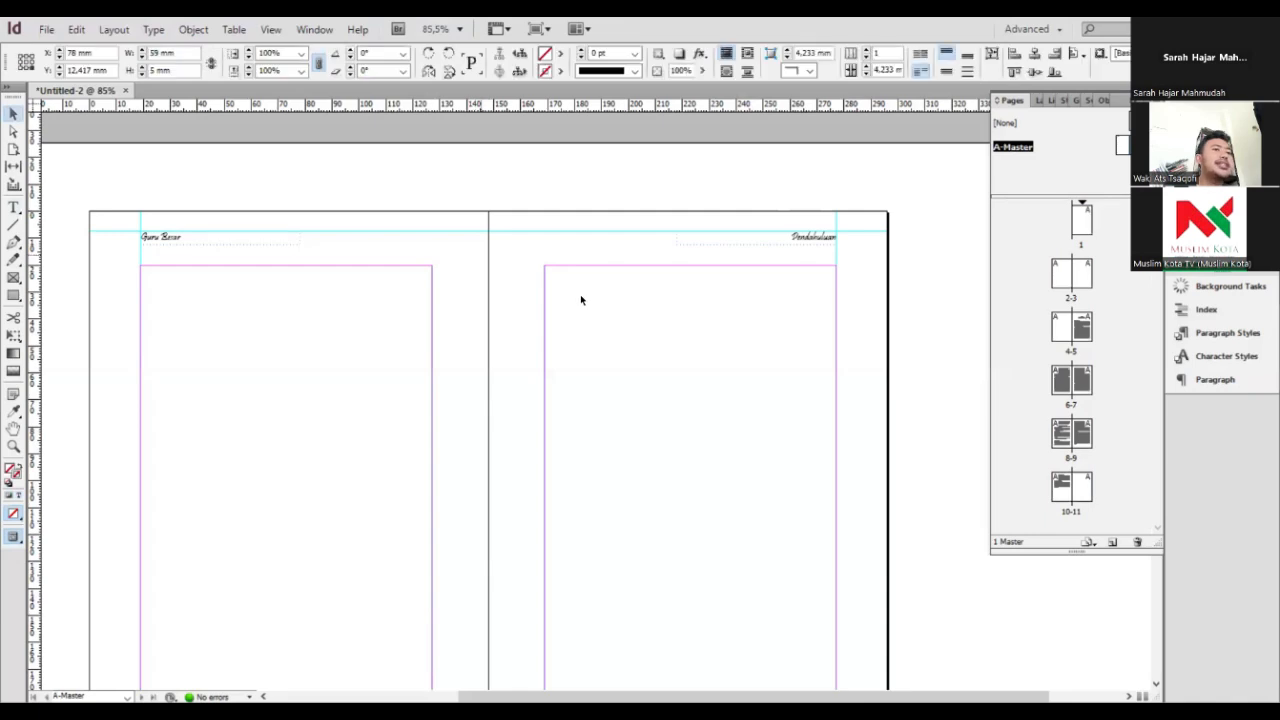
# Draw a rounded rectangle about 9 mm wide and 8.7 mm high at the left page's outer edge, below the horizontal guide
pyautogui.scroll(-3, 427, 242)
pyautogui.scroll(3, 105, 241)
pyautogui.click(13, 297)
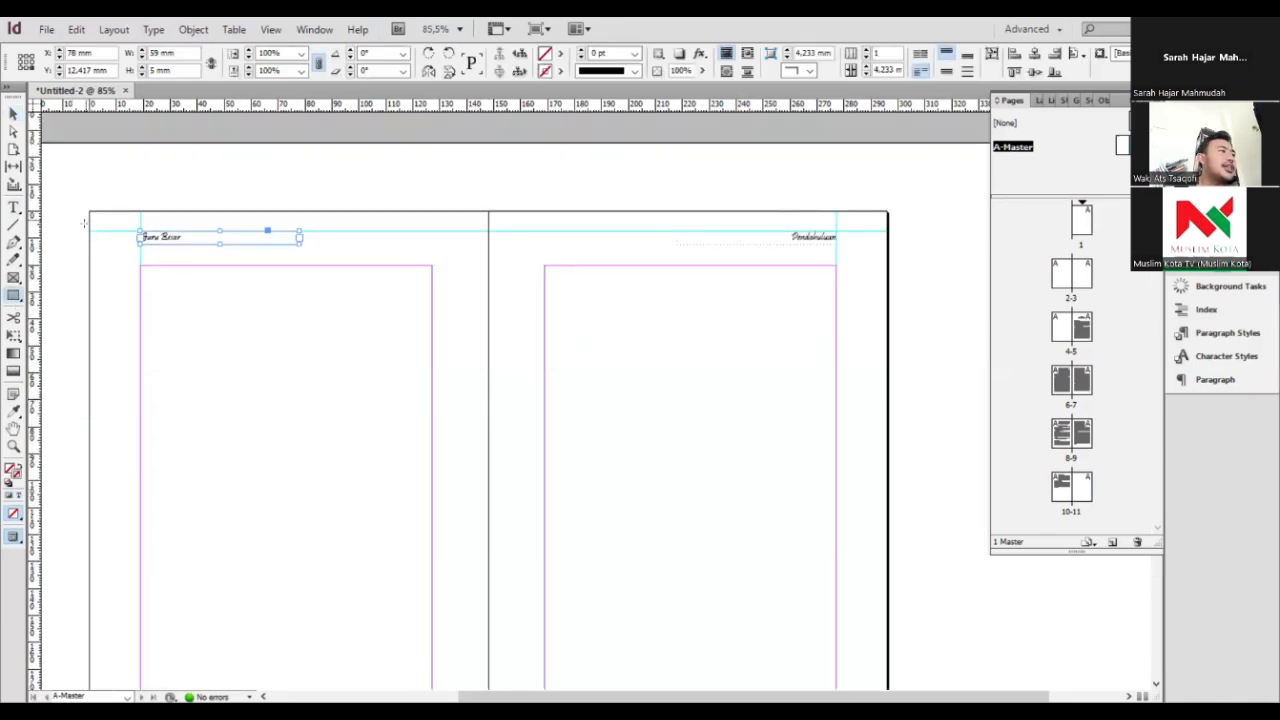
pyautogui.moveTo(89, 250)
pyautogui.mouseDown()
pyautogui.moveTo(109, 267)
pyautogui.moveTo(114, 253)
pyautogui.mouseUp()
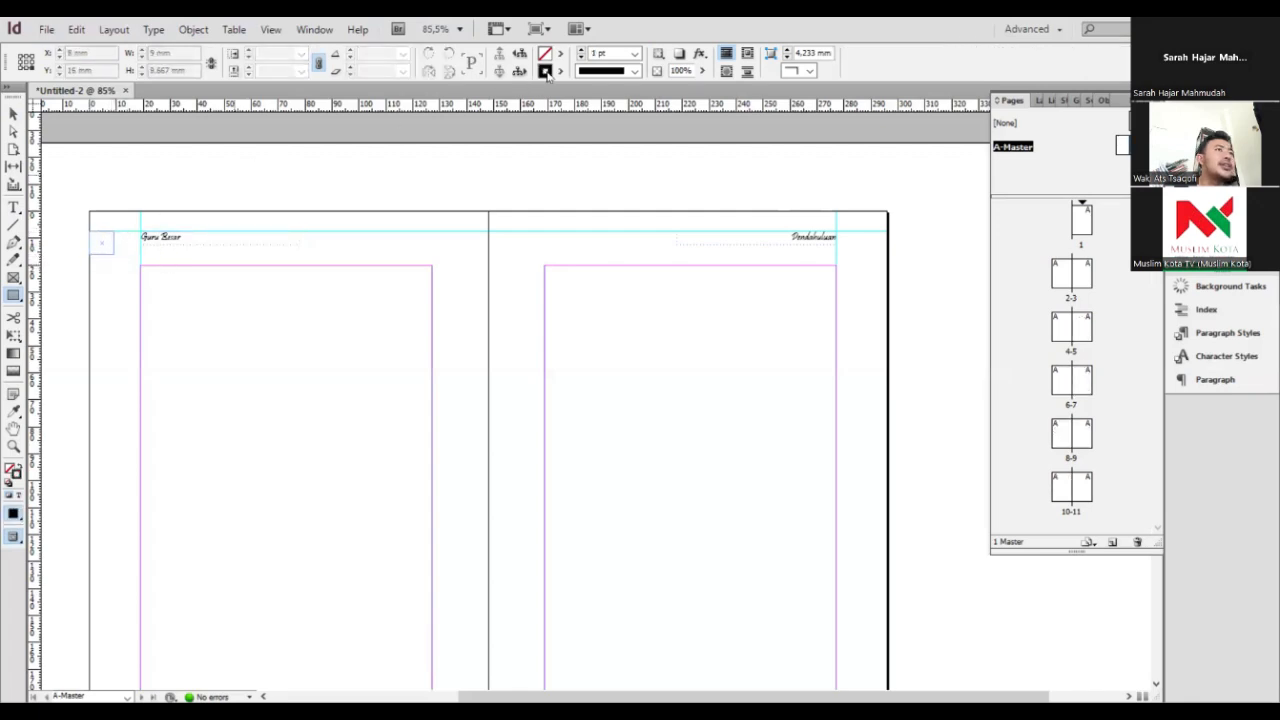
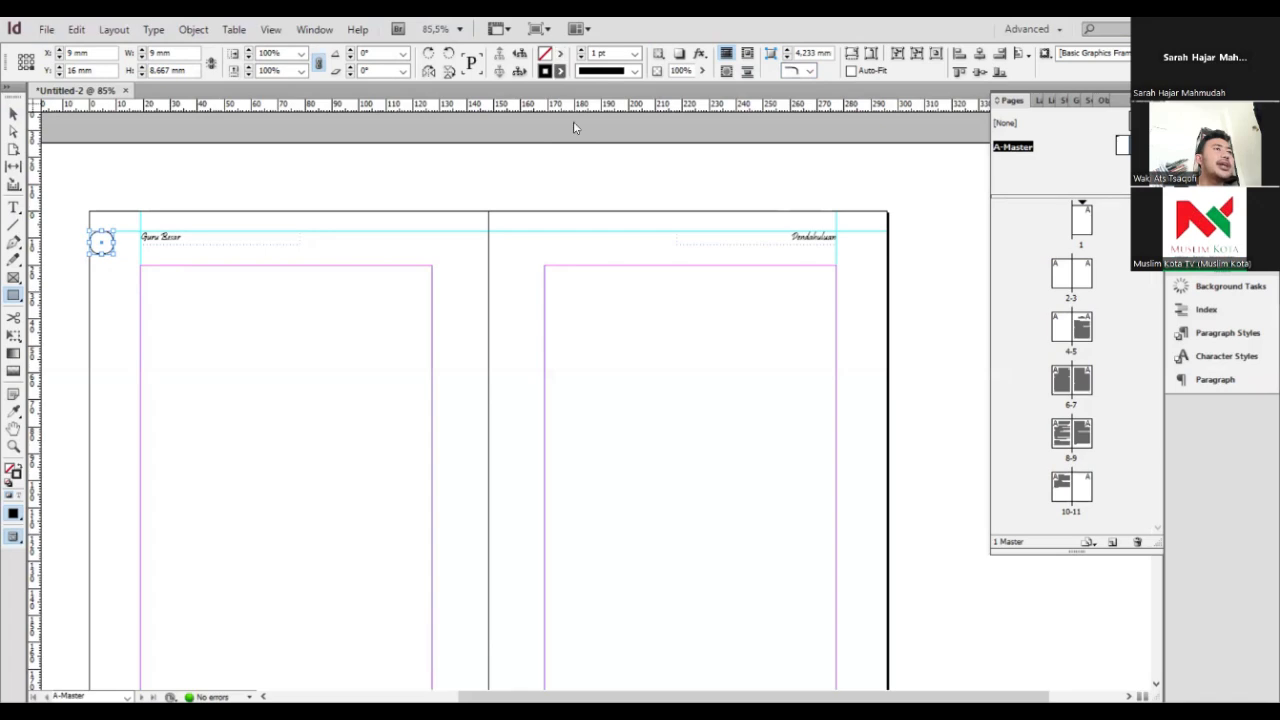
# Remove the rounded shape's stroke and fill it with the Registration swatch at a 10% tint
pyautogui.click(559, 71)
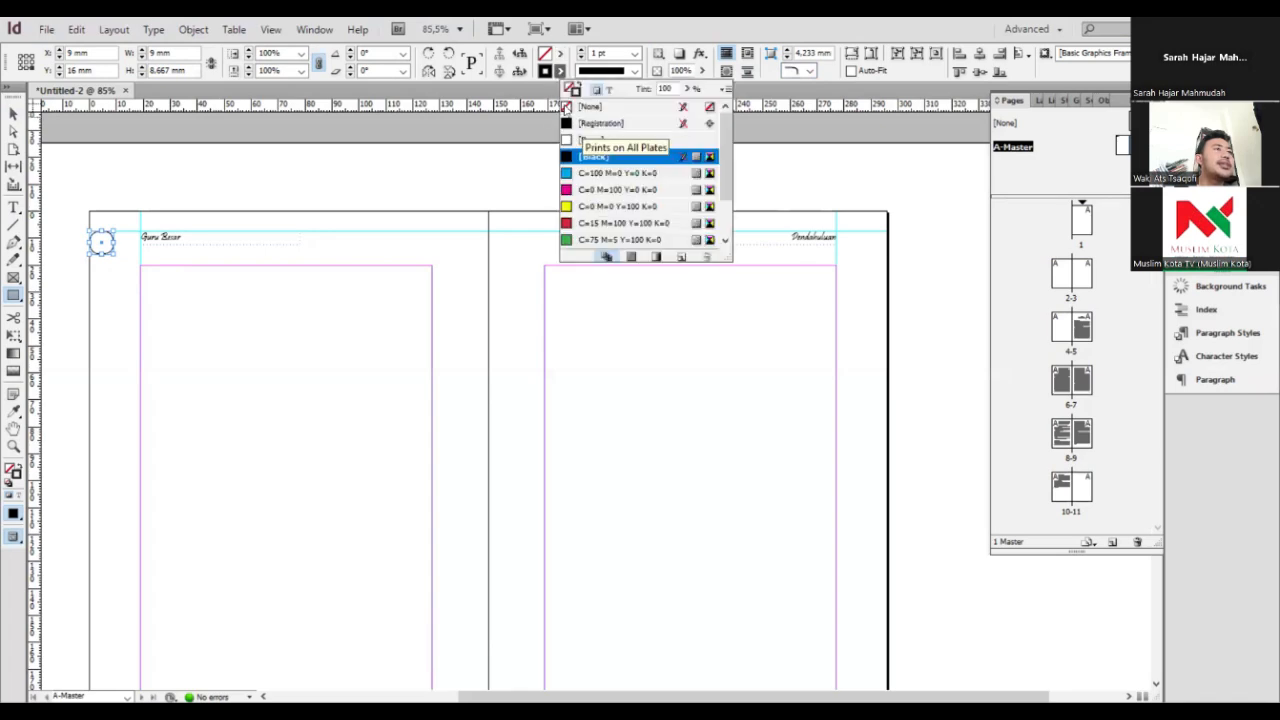
pyautogui.click(562, 55)
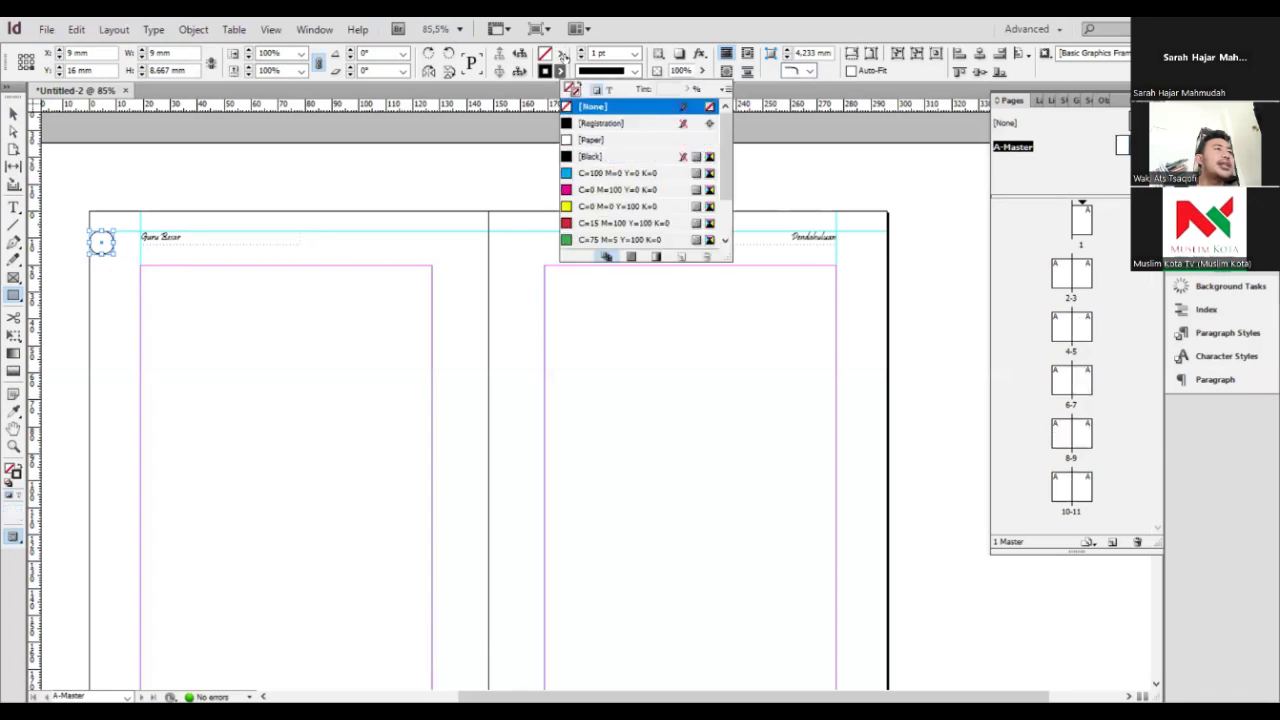
pyautogui.click(637, 100)
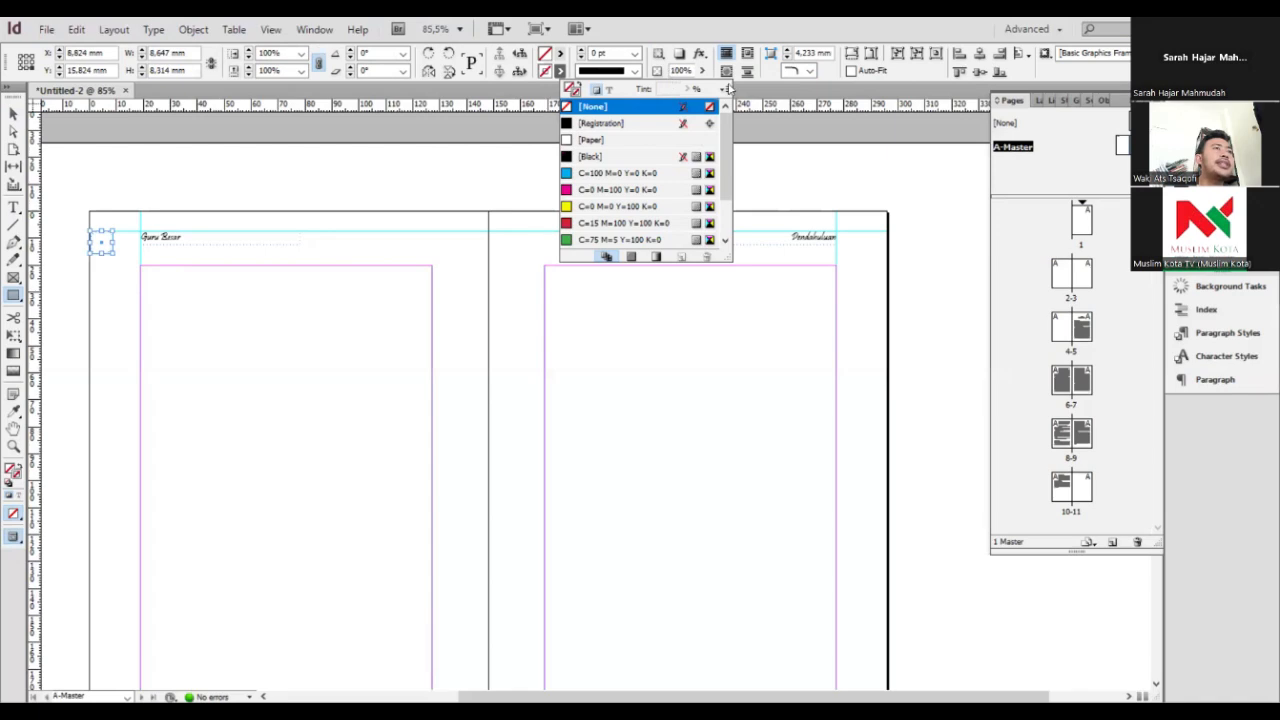
pyautogui.click(561, 54)
pyautogui.click(622, 105)
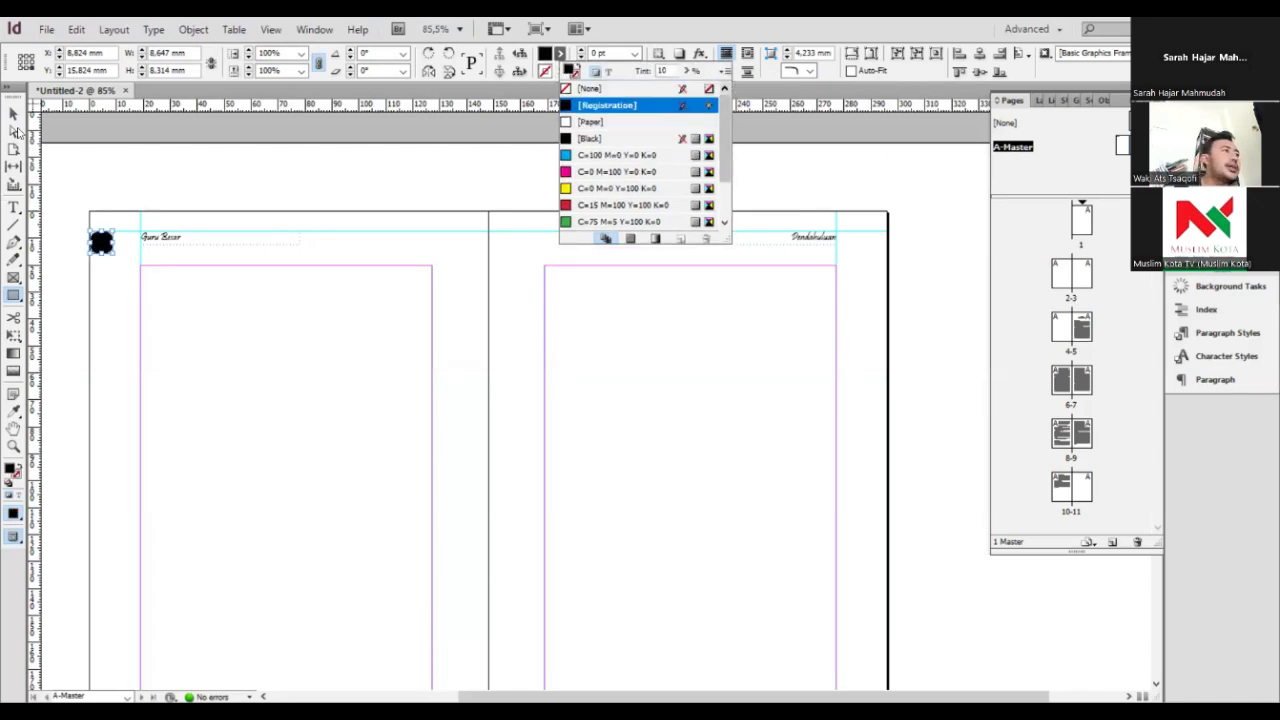
# Widen the grey shape to about 23 mm, position it beside the Guru Besar header overlapping the page edge, and preview the spread
pyautogui.click(55, 238)
pyautogui.moveTo(90, 245); pyautogui.dragTo(119, 244)
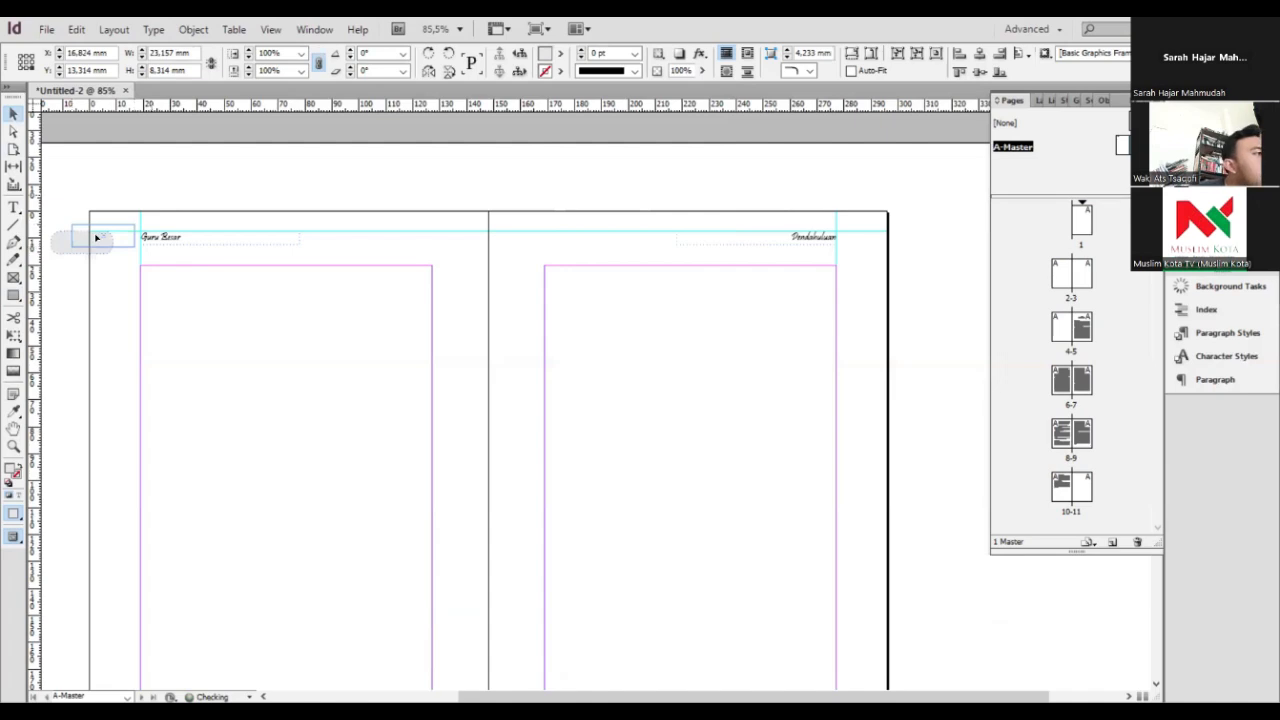
pyautogui.click(143, 200)
pyautogui.click(115, 251)
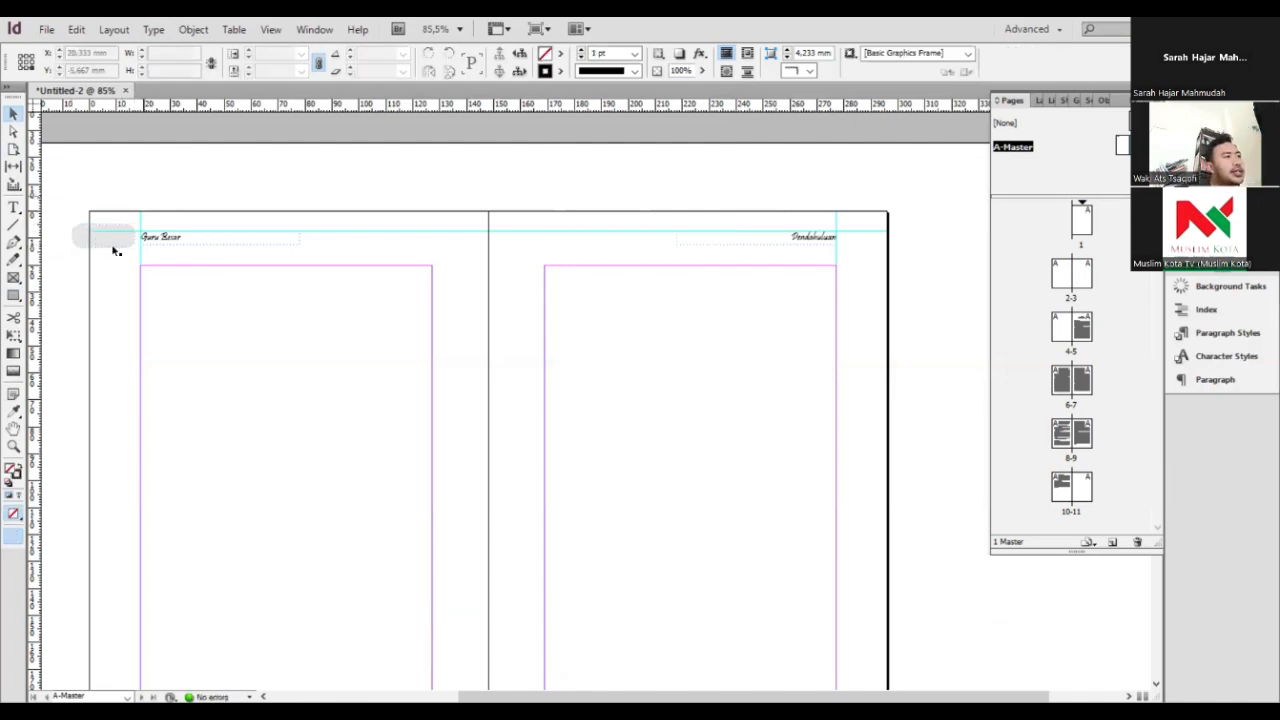
pyautogui.press('w')
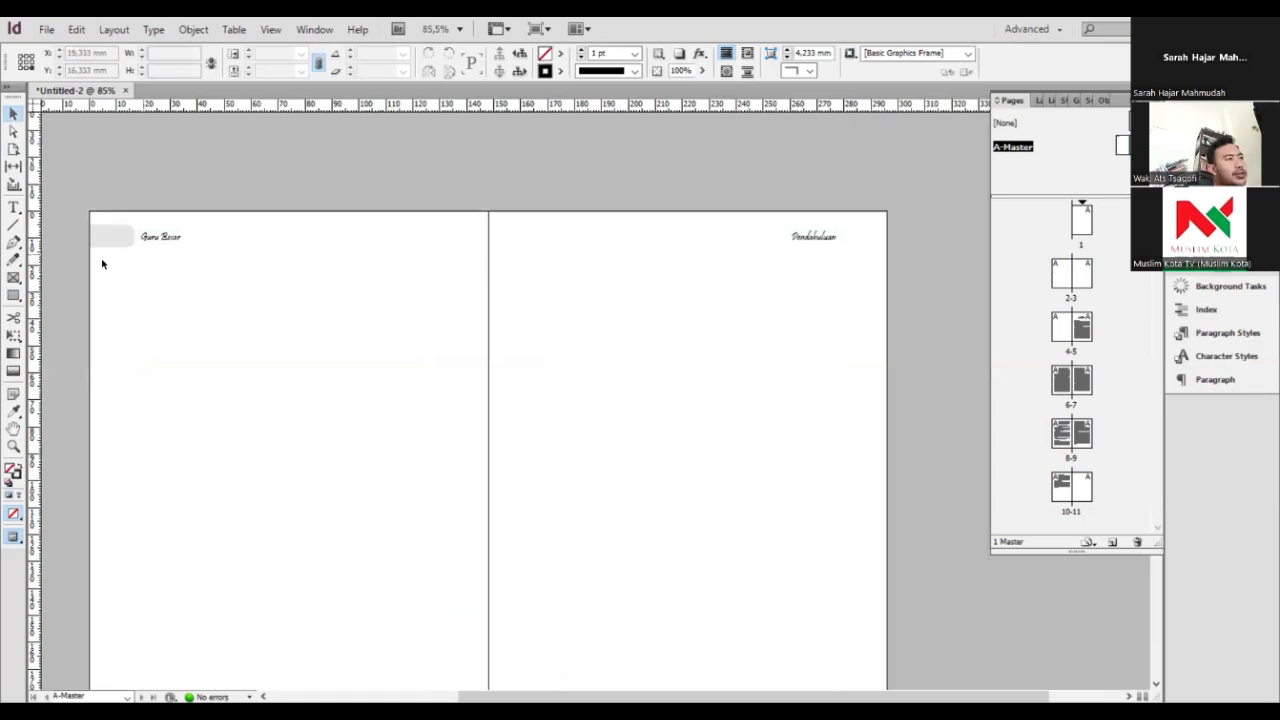
pyautogui.hotkey('ctrl', 'z')
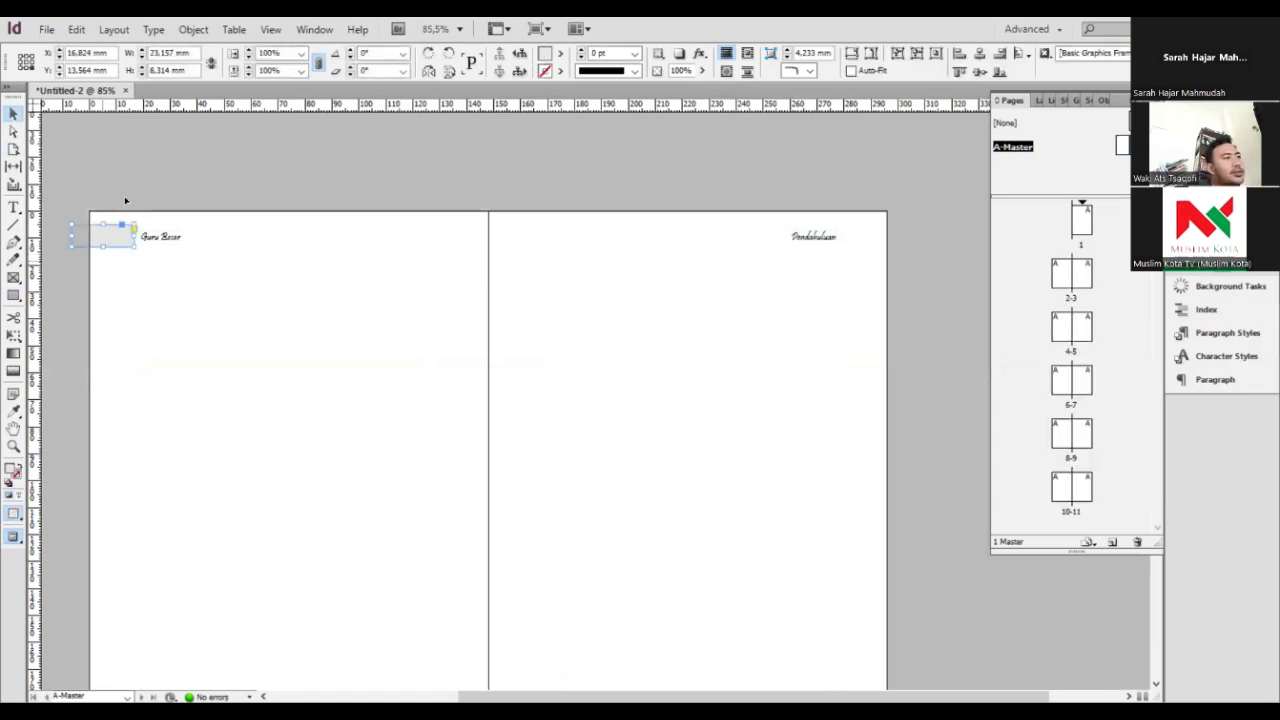
# Exit the preview and widen the grey rounded shape to about 33 mm, extending it outward past the left page's outer edge
pyautogui.press('w')
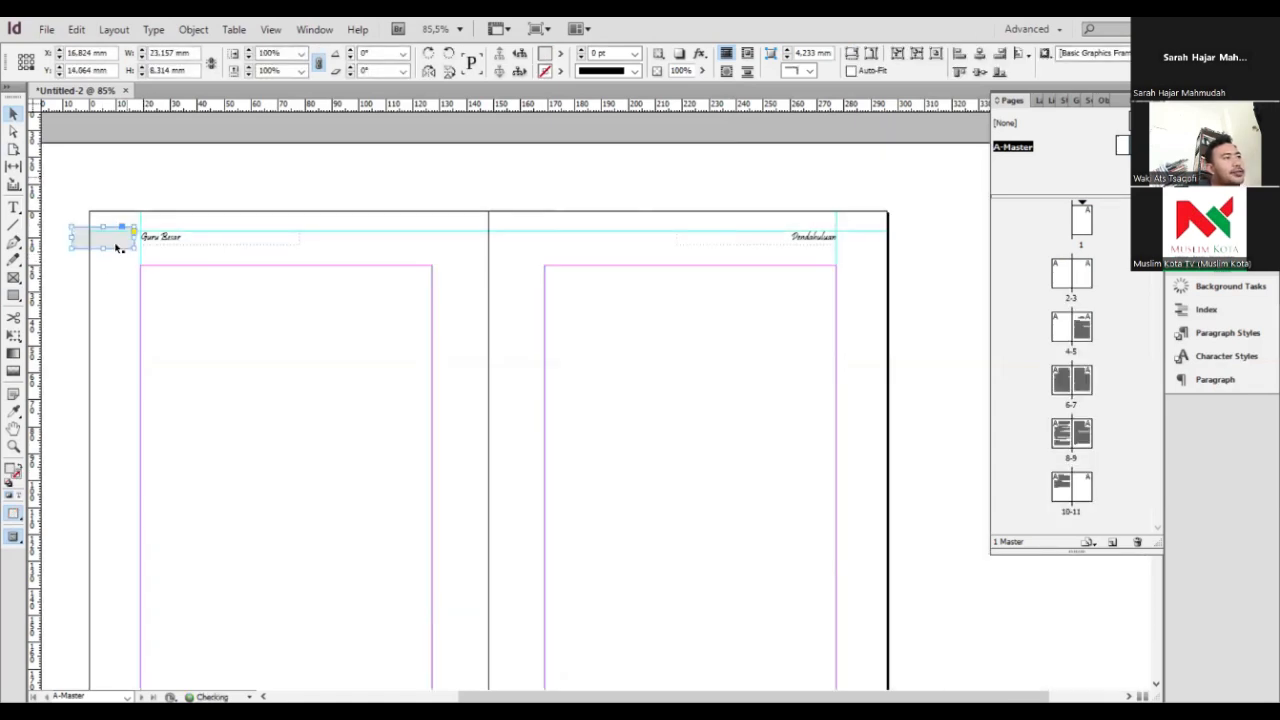
pyautogui.click(114, 175)
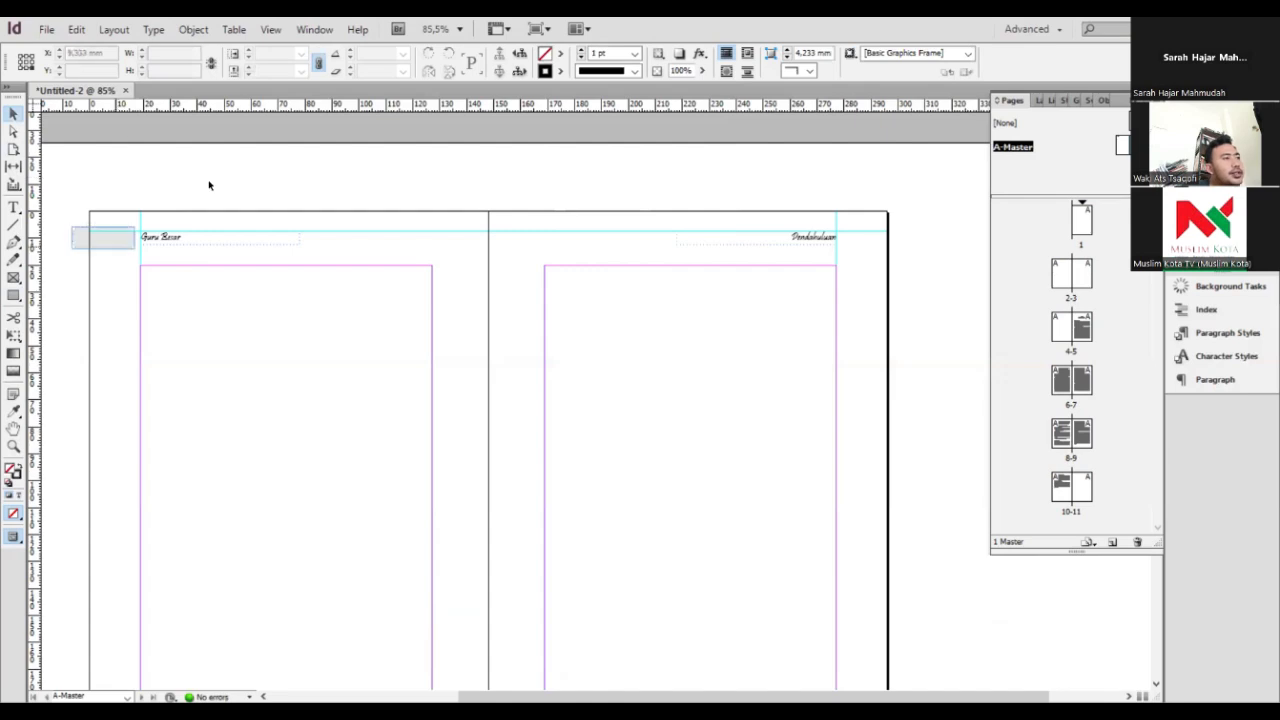
pyautogui.click(130, 236)
pyautogui.click(110, 245)
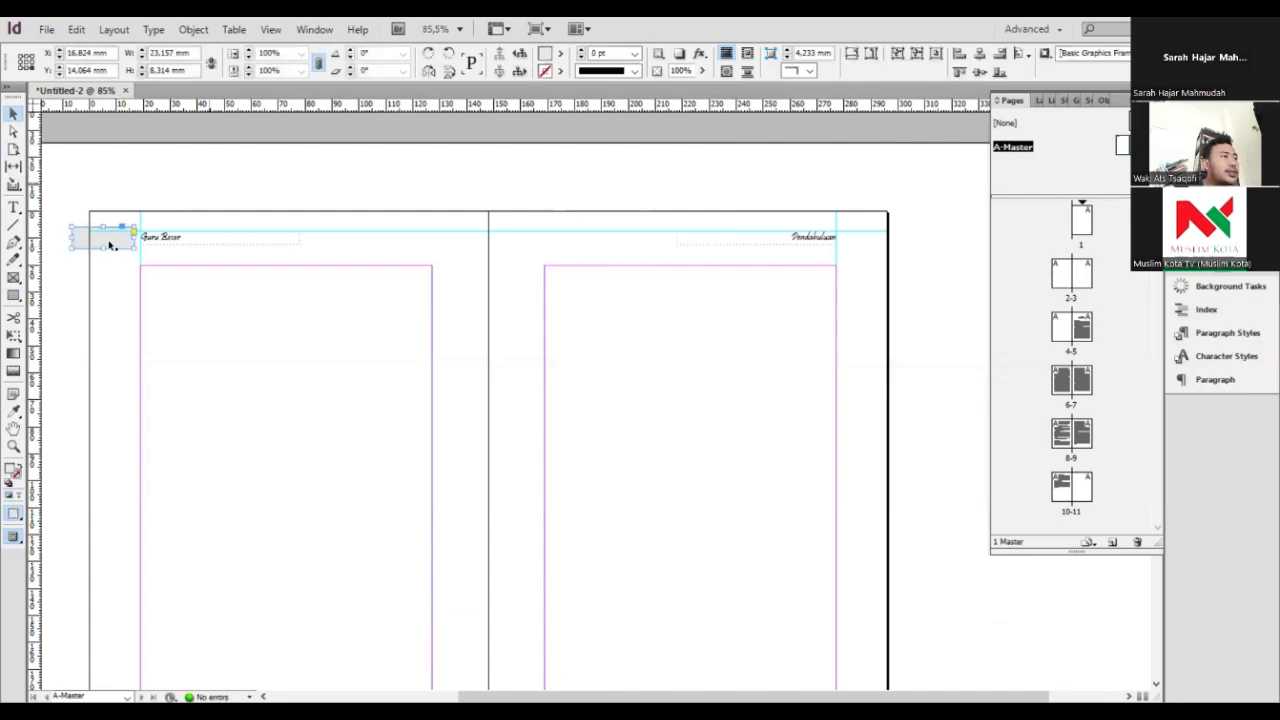
pyautogui.click(140, 234)
pyautogui.click(87, 244)
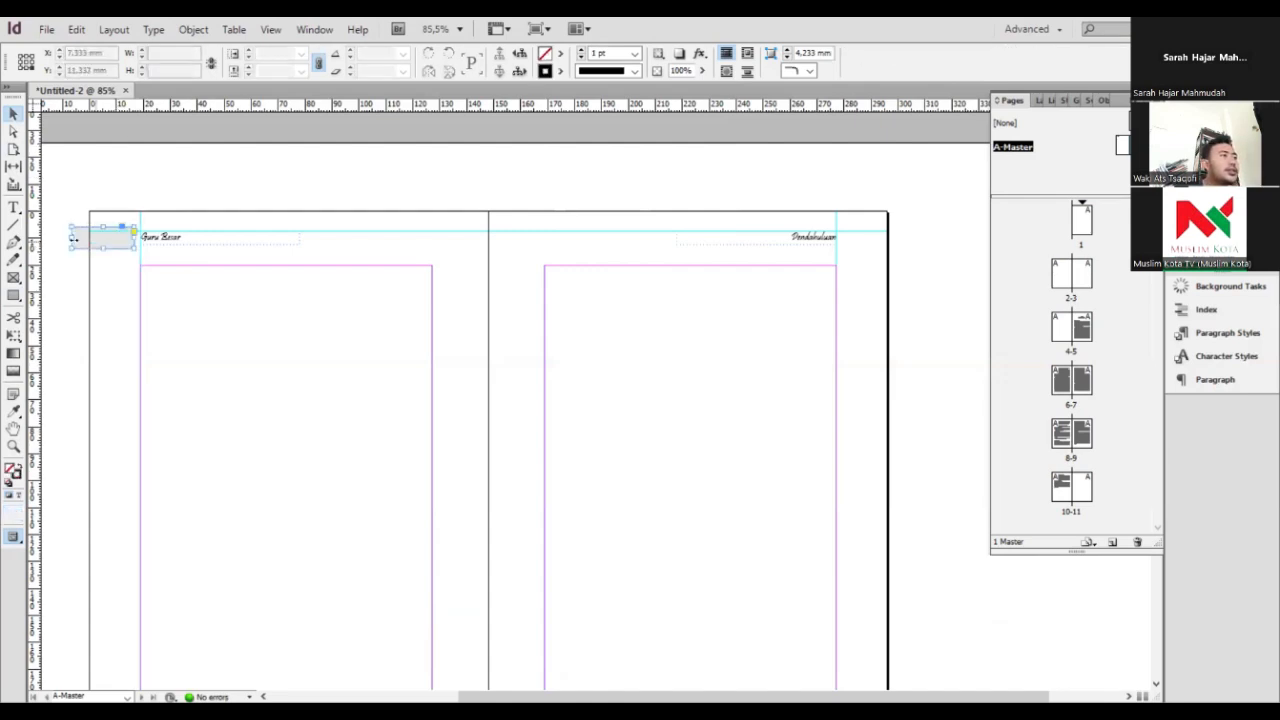
pyautogui.click(72, 237)
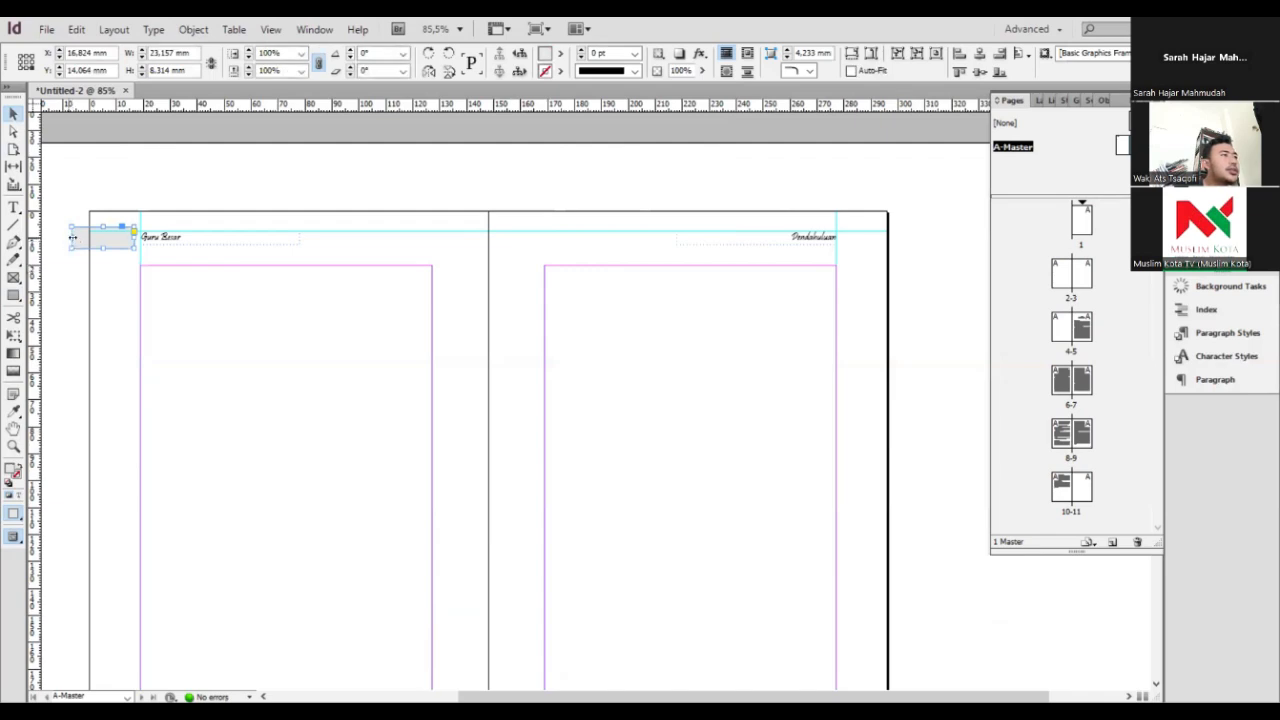
pyautogui.moveTo(72, 237); pyautogui.dragTo(48, 237)
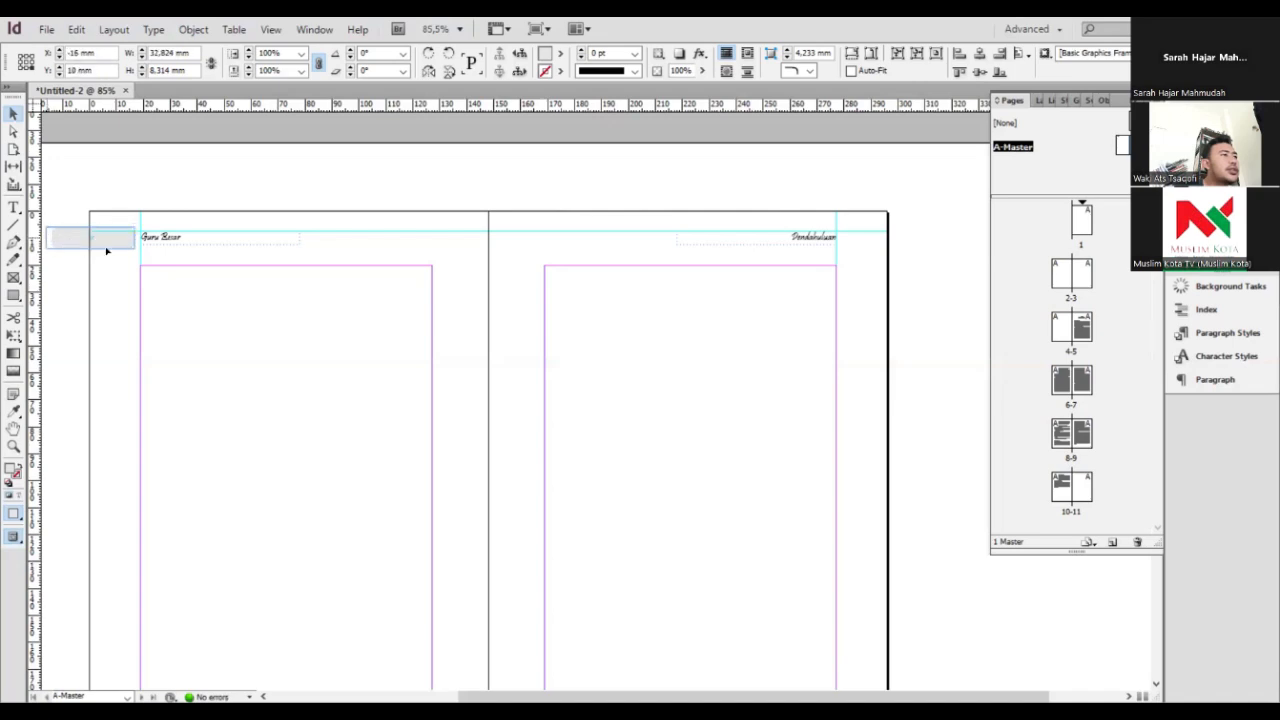
# Place horizontal guides on both master pages level with the grey shape's upper edge
pyautogui.click(92, 234)
pyautogui.moveTo(243, 110); pyautogui.dragTo(250, 227)
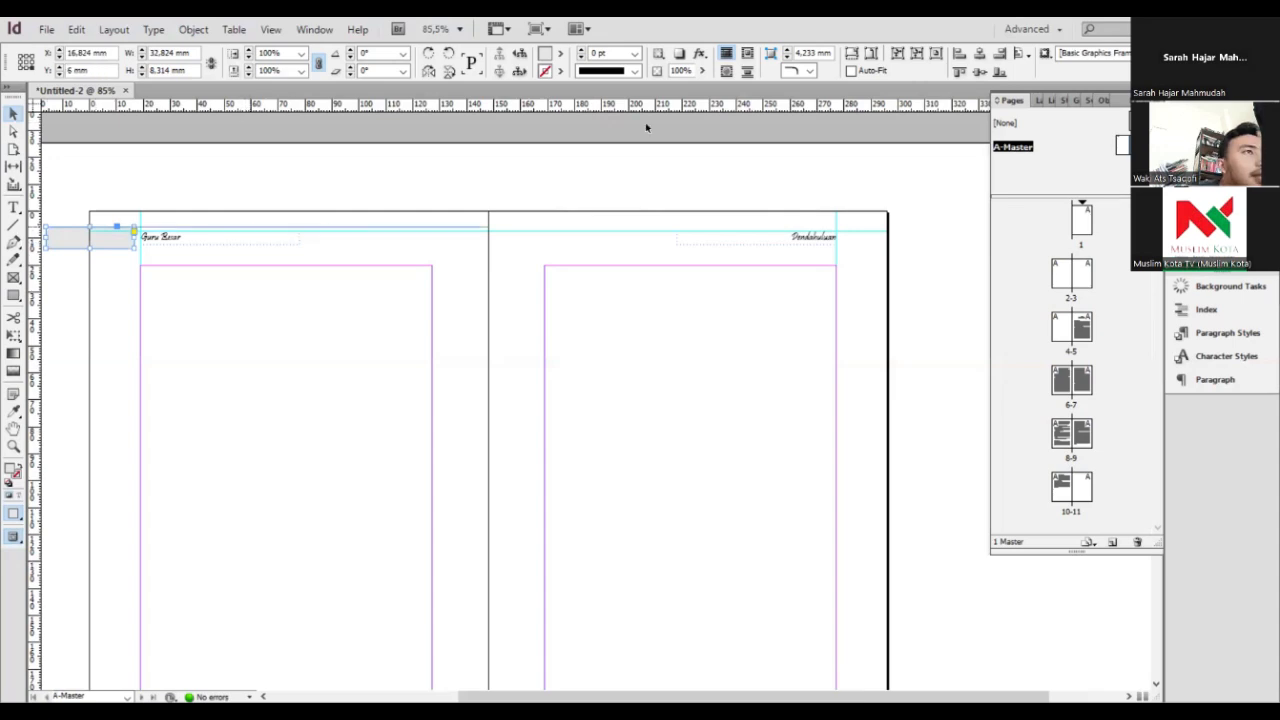
pyautogui.moveTo(648, 107); pyautogui.dragTo(659, 229)
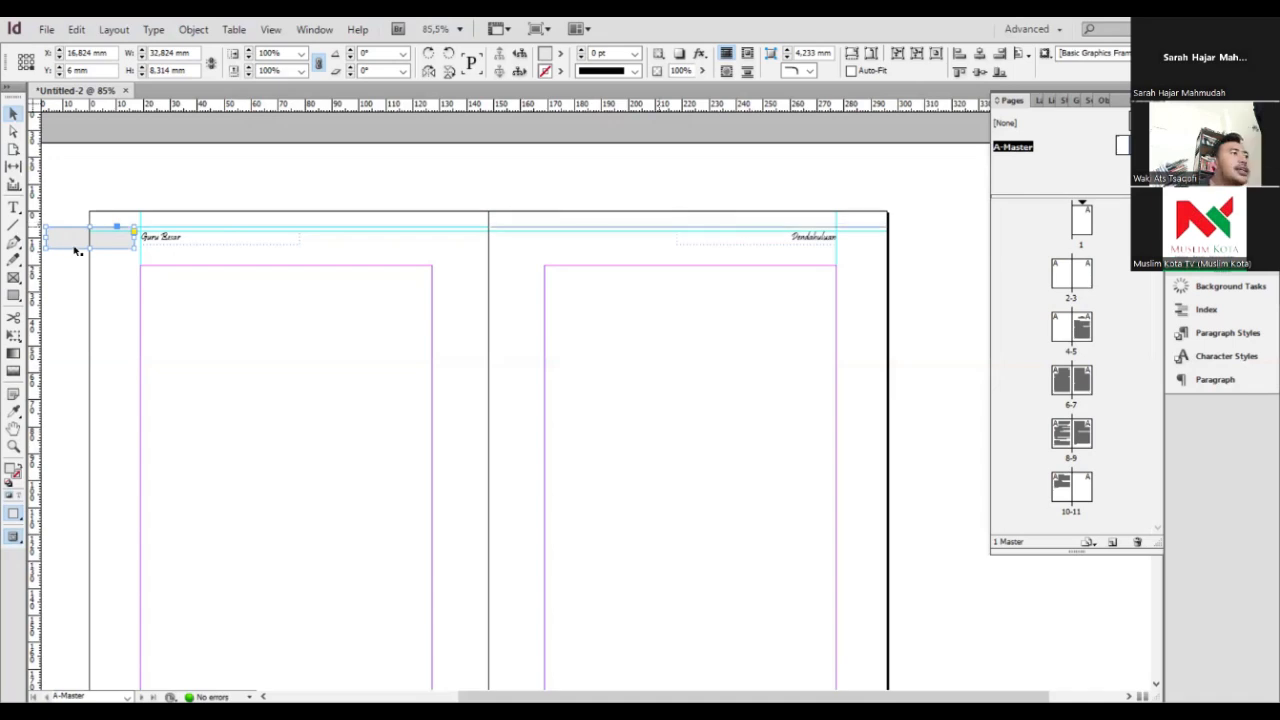
# Duplicate the grey shape onto the right page, beside its header and overlapping the outer page edge
pyautogui.click(68, 242)
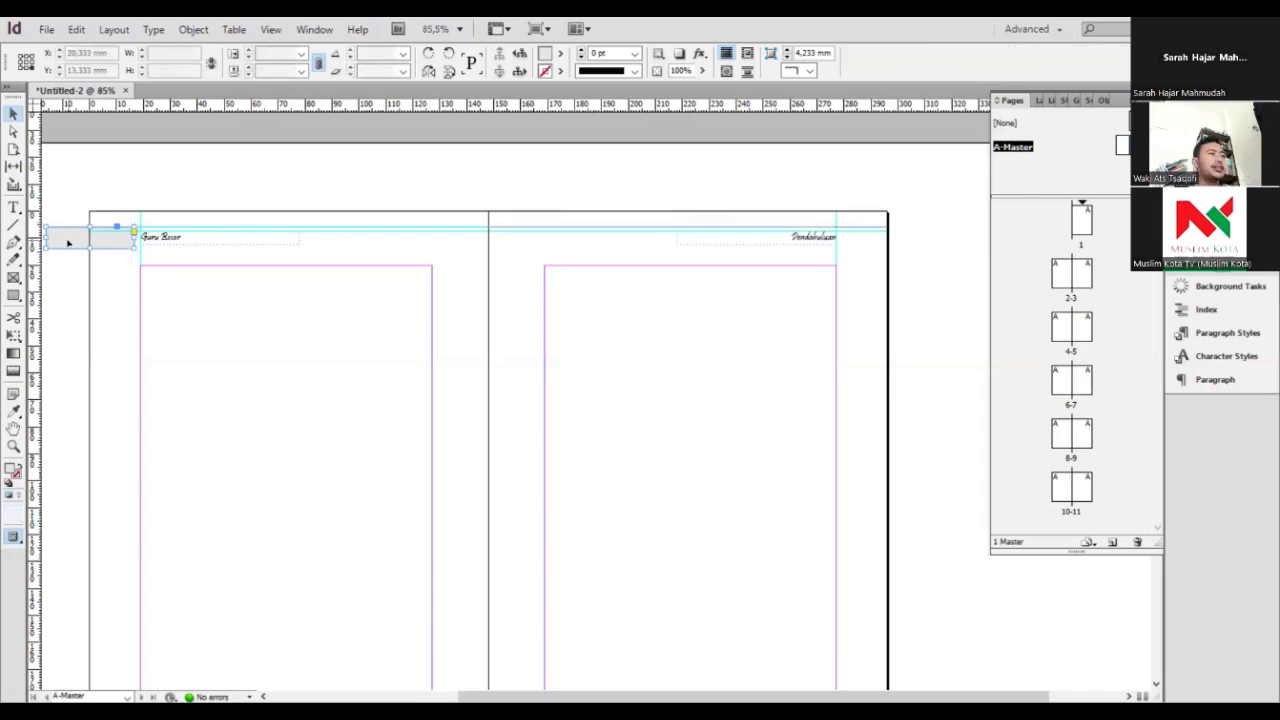
pyautogui.moveTo(68, 242)
pyautogui.mouseDown()
pyautogui.moveTo(863, 274)
pyautogui.moveTo(851, 294)
pyautogui.moveTo(880, 243)
pyautogui.mouseUp()
pyautogui.moveTo(881, 243); pyautogui.dragTo(886, 244)
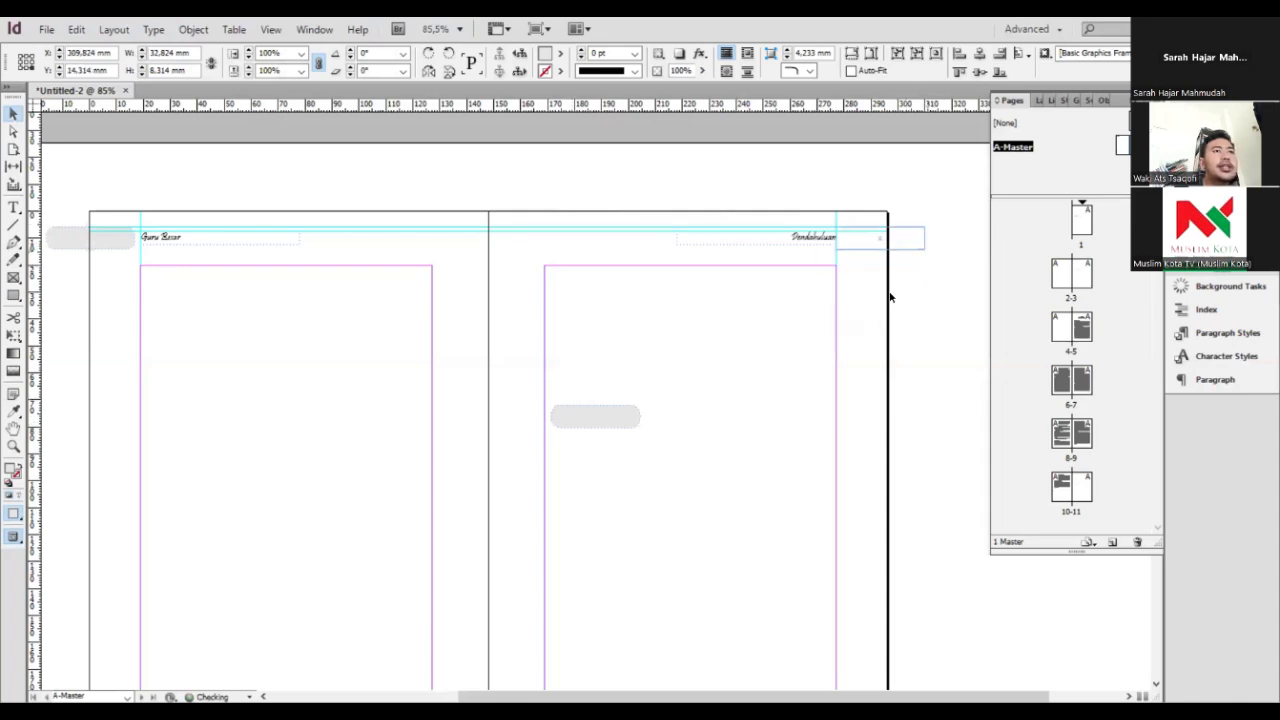
pyautogui.click(905, 238)
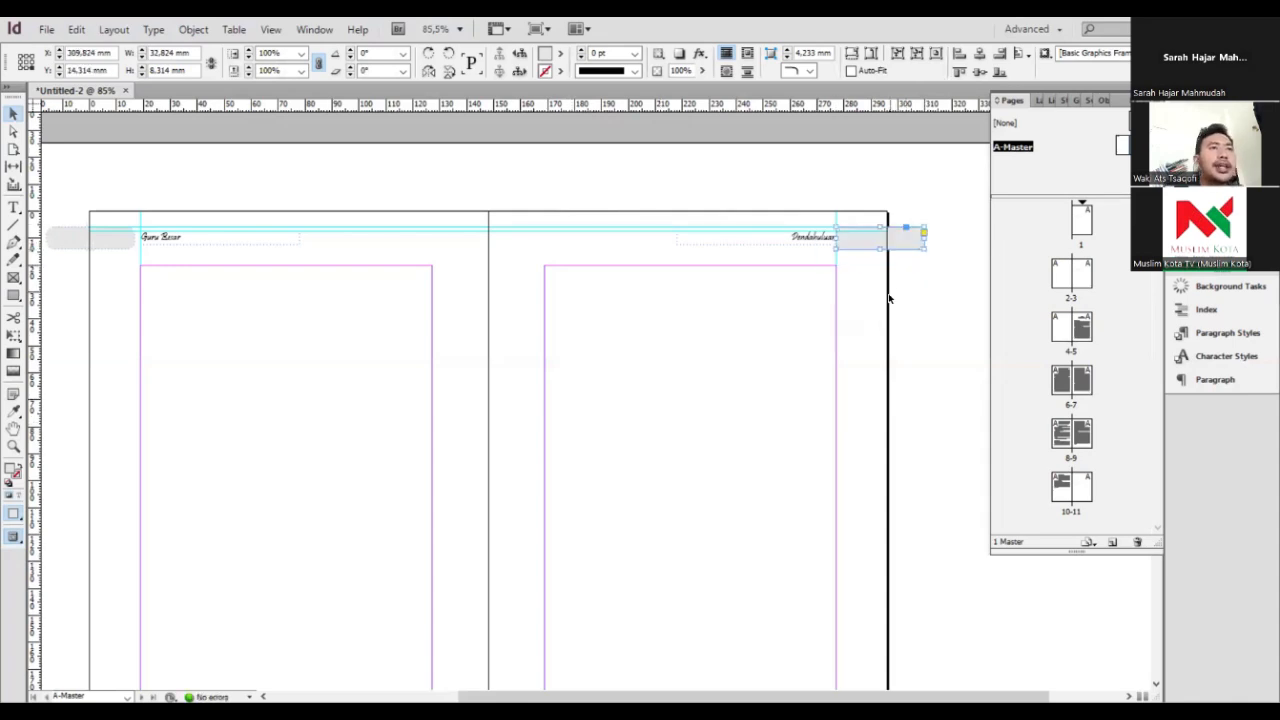
# Nudge the duplicated shape outward to leave a small gap beside the right page's header, and preview the spread
pyautogui.press('Right')
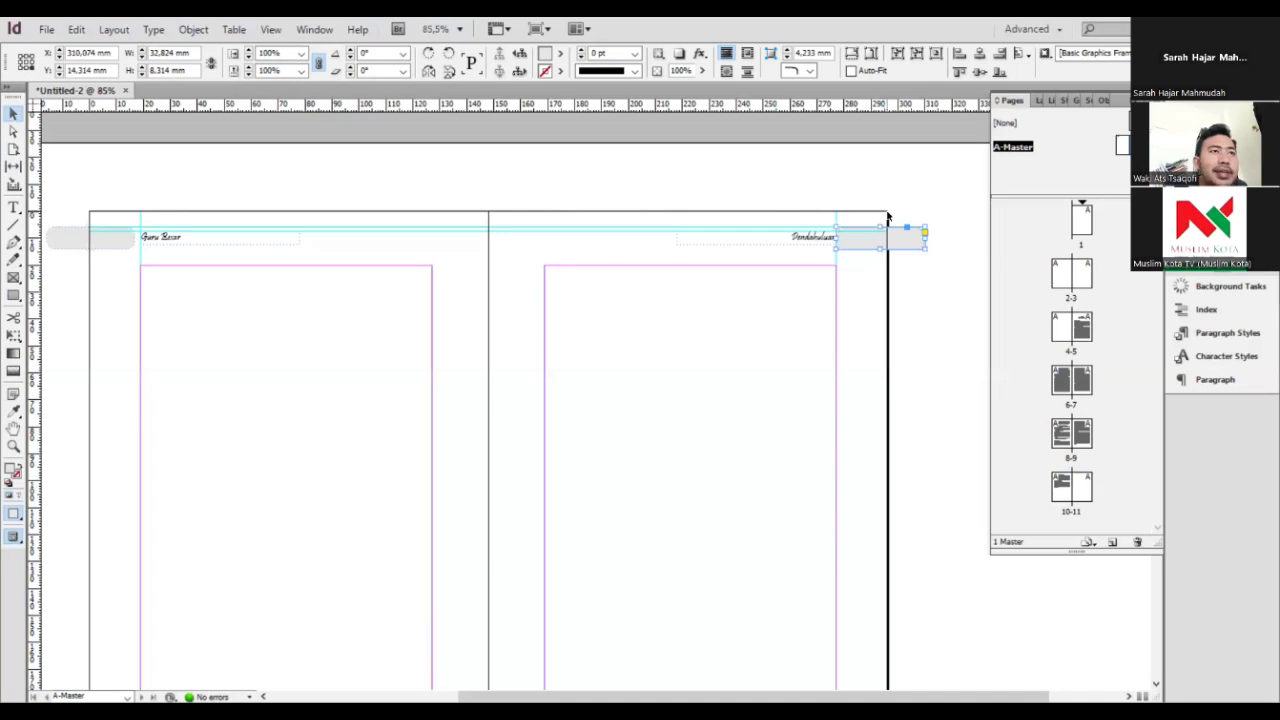
pyautogui.press('Right')
pyautogui.press('Right')
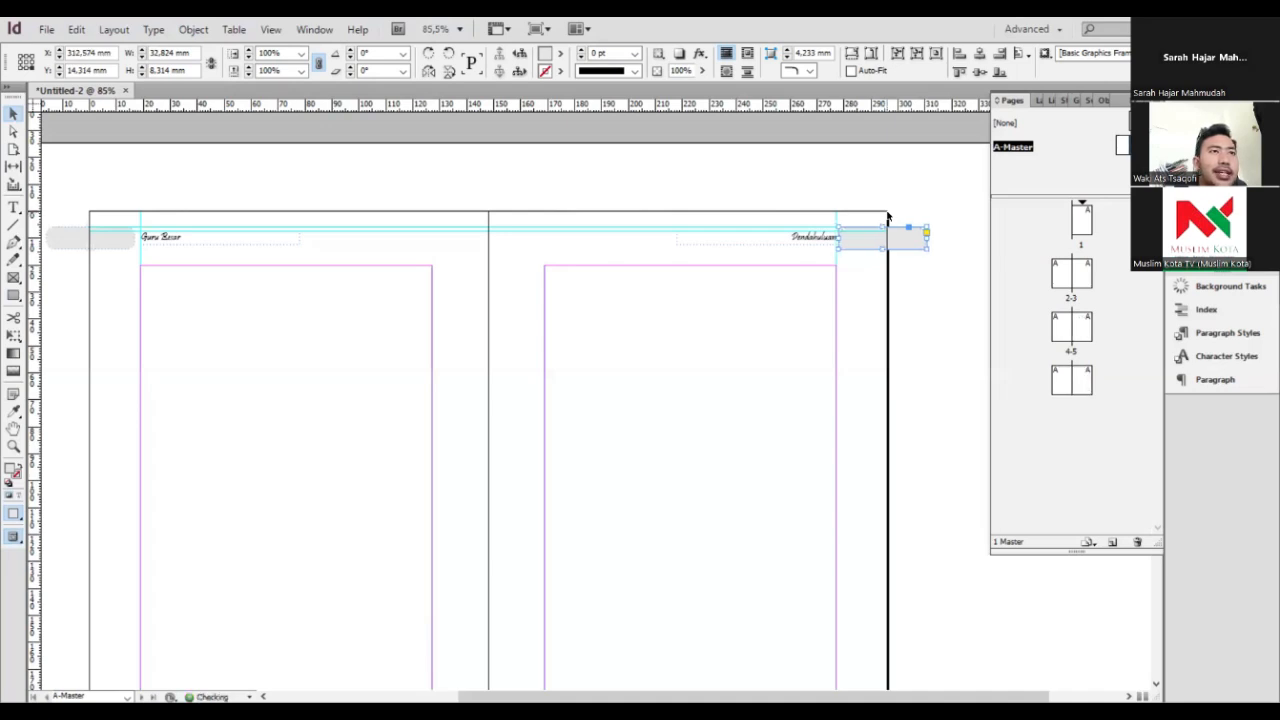
pyautogui.press('Right')
pyautogui.press('Right')
pyautogui.press('Right')
pyautogui.press('Right')
pyautogui.press('Right')
pyautogui.press('Right')
pyautogui.press('Right')
pyautogui.press('Right')
pyautogui.press('Right')
pyautogui.press('Right')
pyautogui.press('Right')
pyautogui.press('Right')
pyautogui.press('Right')
pyautogui.press('Right')
pyautogui.press('Right')
pyautogui.press('Right')
pyautogui.press('Right')
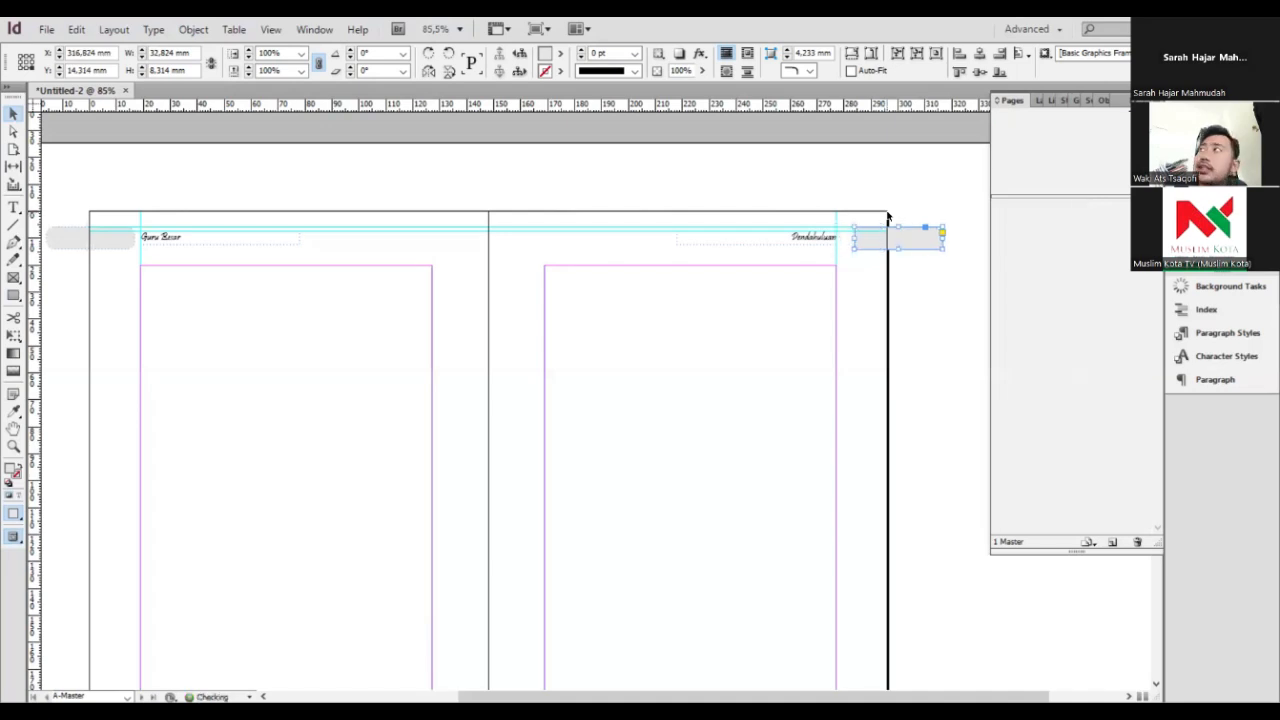
pyautogui.press('Left')
pyautogui.press('Left')
pyautogui.press('Left')
pyautogui.press('Left')
pyautogui.press('Left')
pyautogui.press('Left')
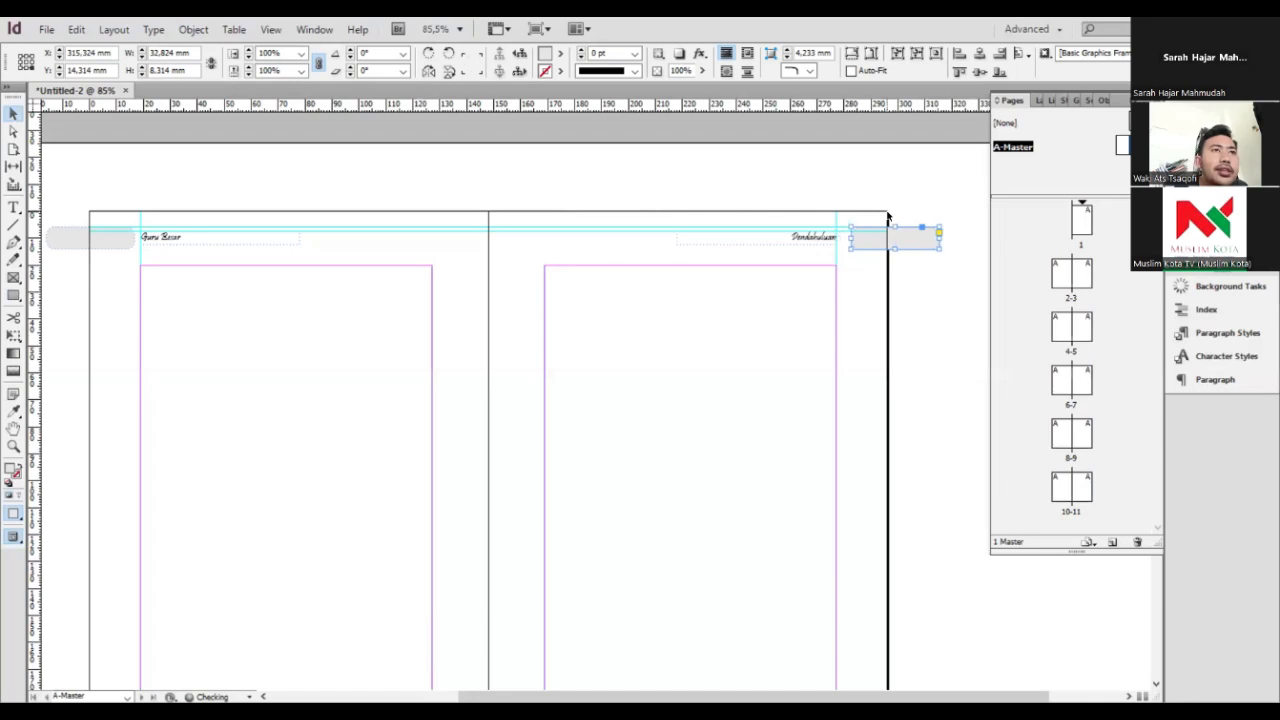
pyautogui.press('Left')
pyautogui.press('Left')
pyautogui.press('Left')
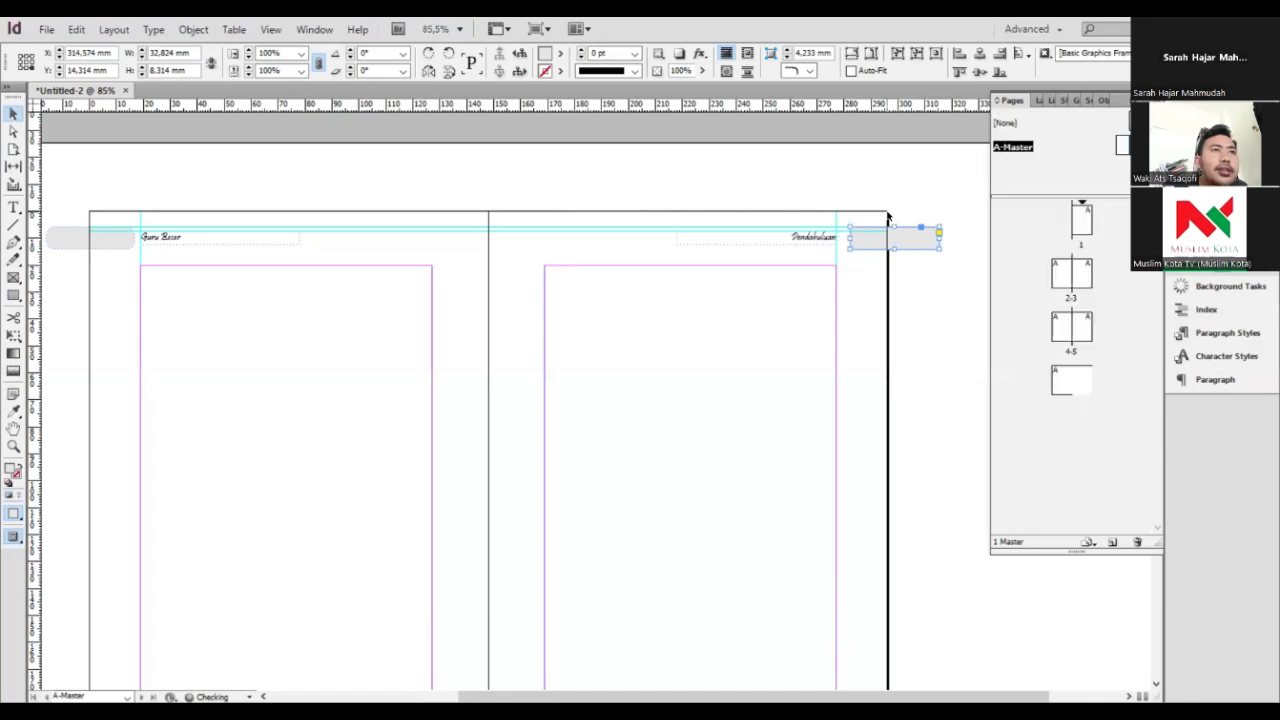
pyautogui.press('Left')
pyautogui.press('Left')
pyautogui.press('Left')
pyautogui.press('Left')
pyautogui.press('Left')
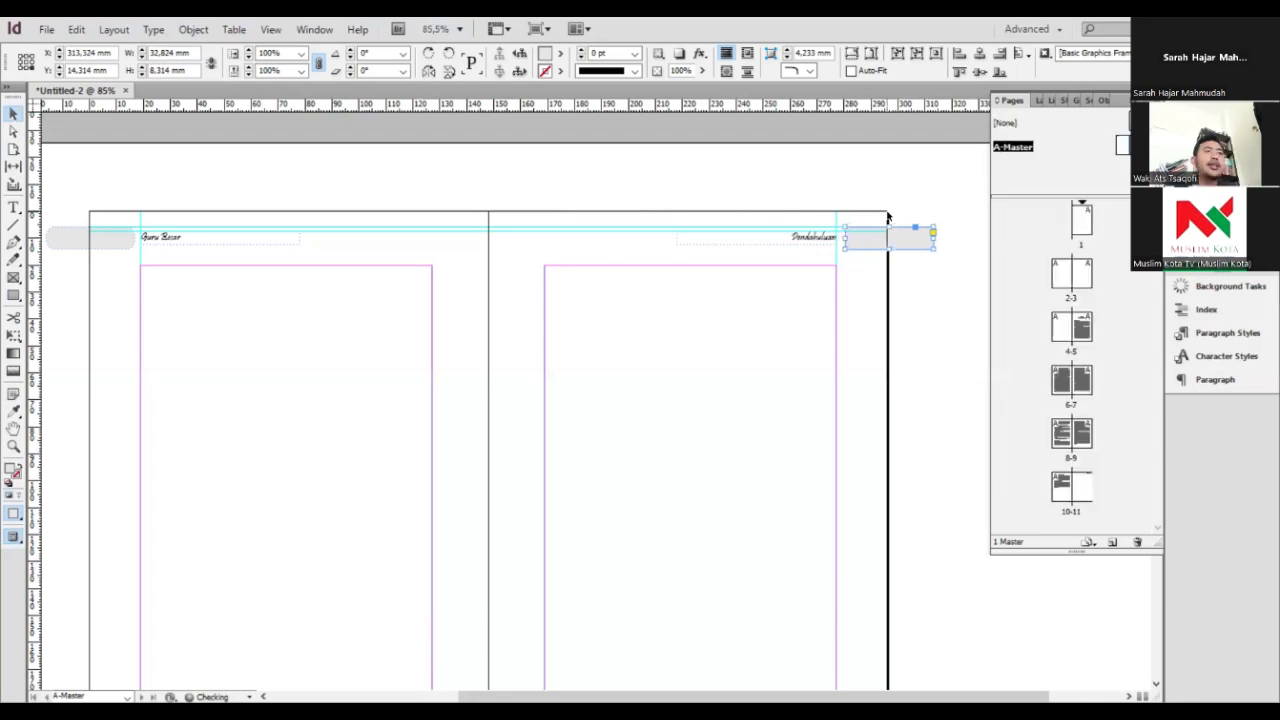
pyautogui.press('Left')
pyautogui.click(717, 197)
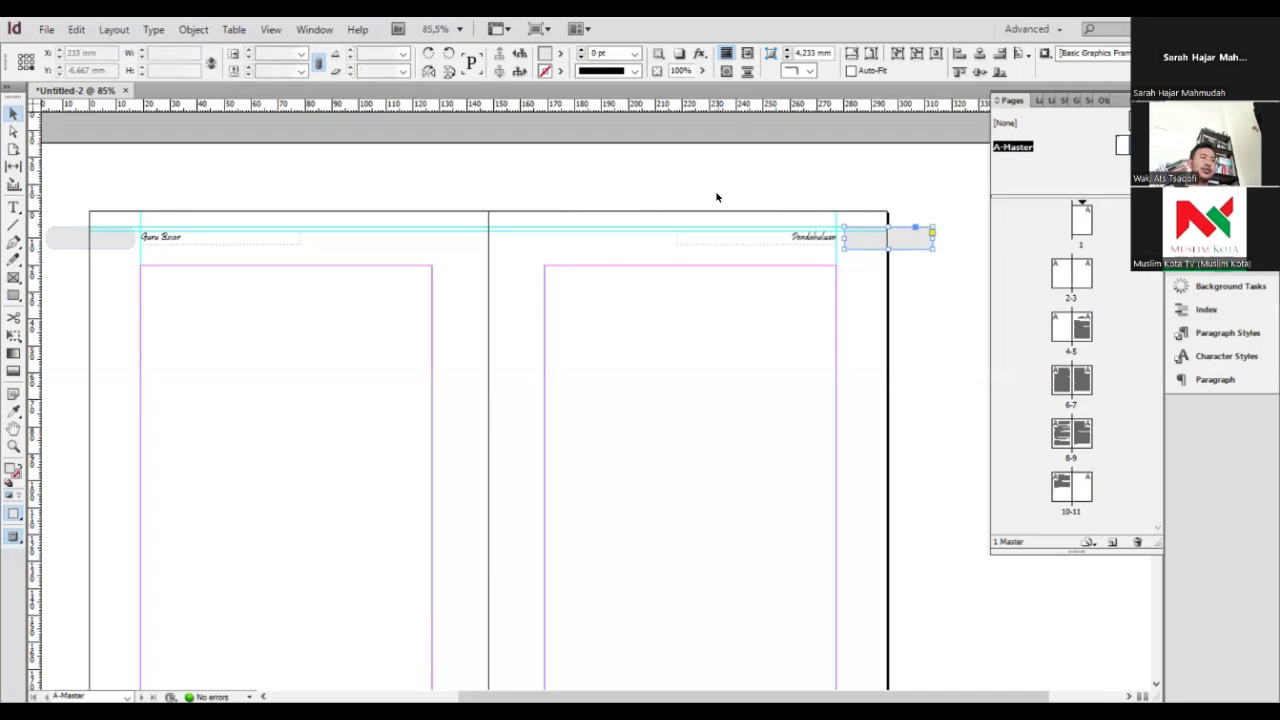
pyautogui.press('w')
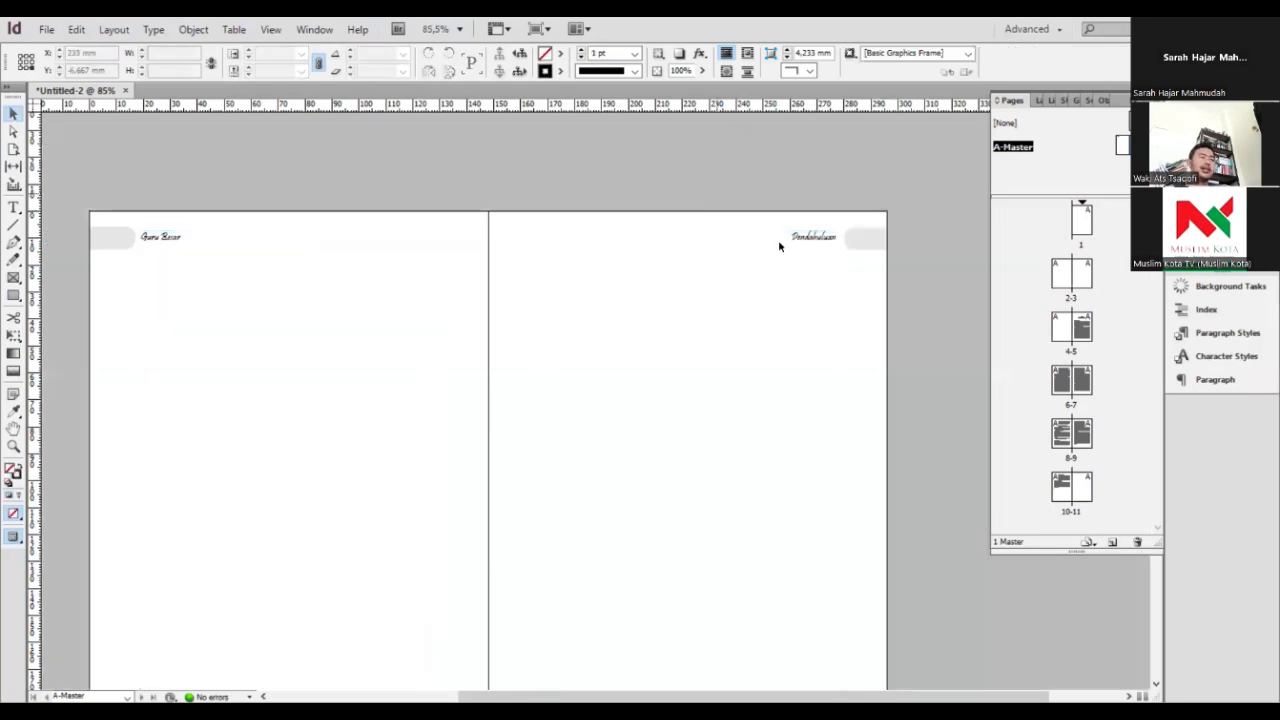
pyautogui.scroll(-3, 785, 250)
pyautogui.scroll(3, 805, 285)
pyautogui.press('w')
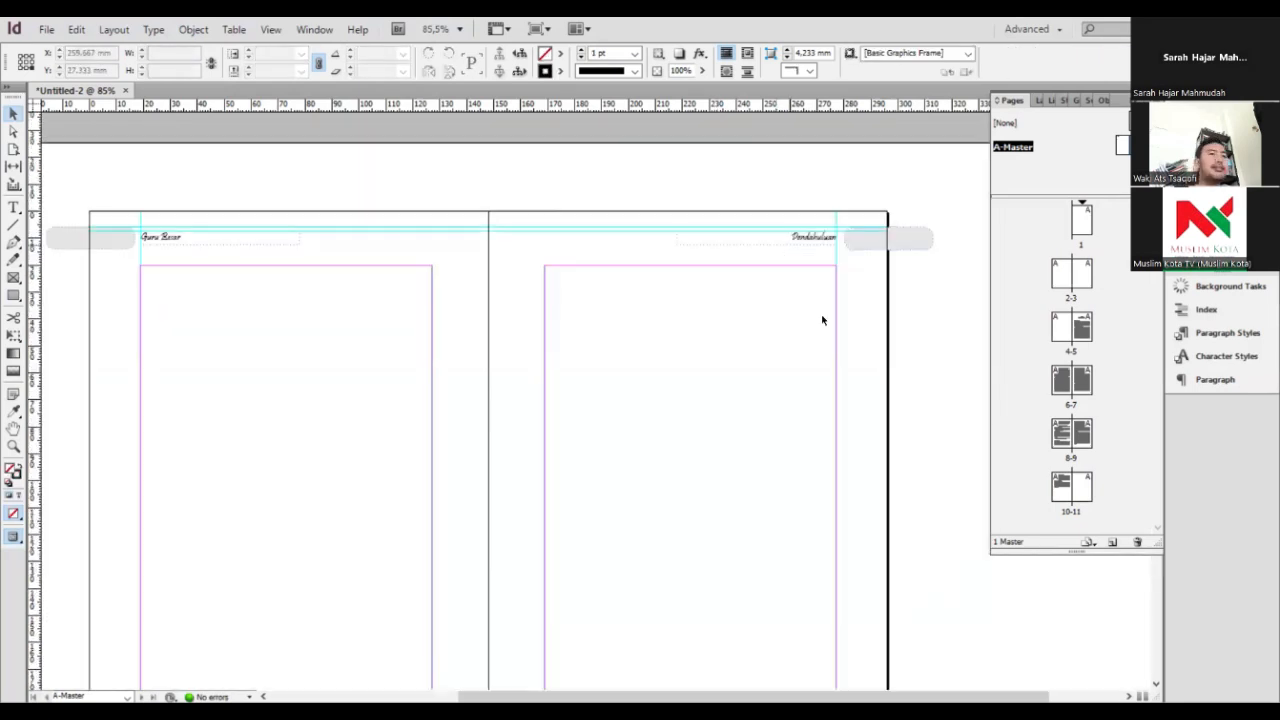
# Draw a text frame about 10 mm wide and 9 mm high below the left page's bottom margin and insert a current page number marker
pyautogui.scroll(-3, 167, 488)
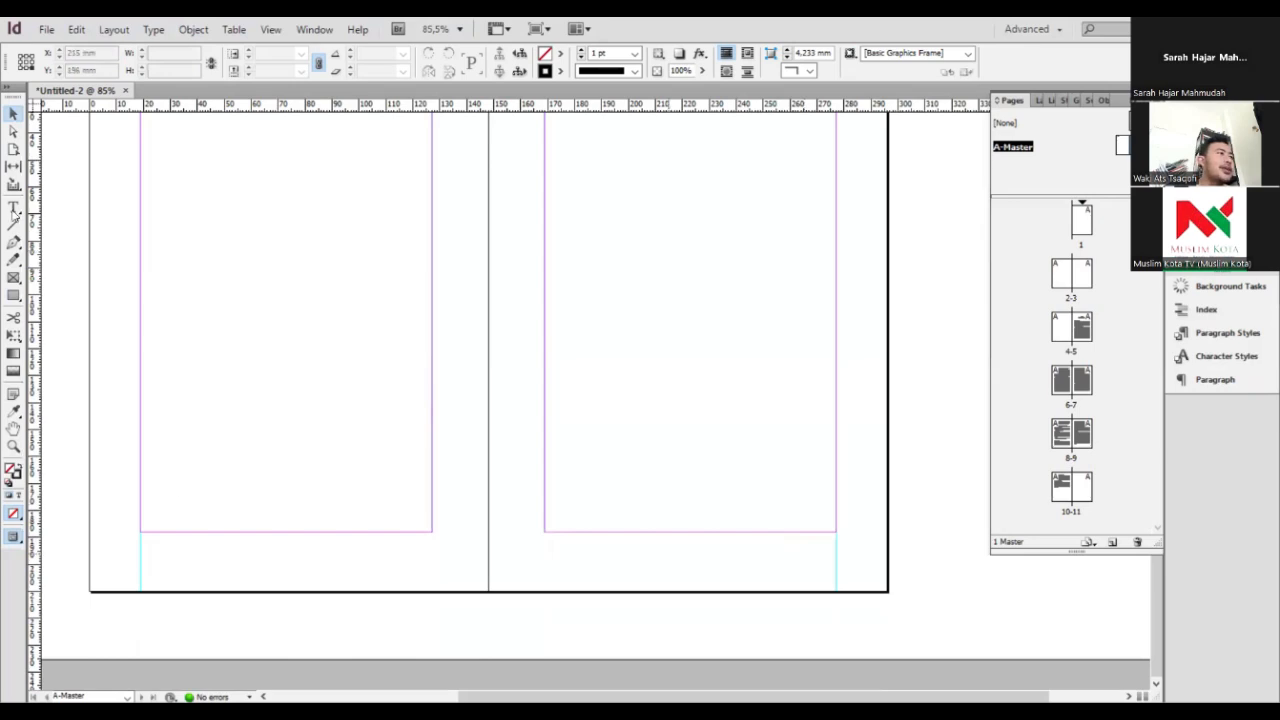
pyautogui.click(14, 208)
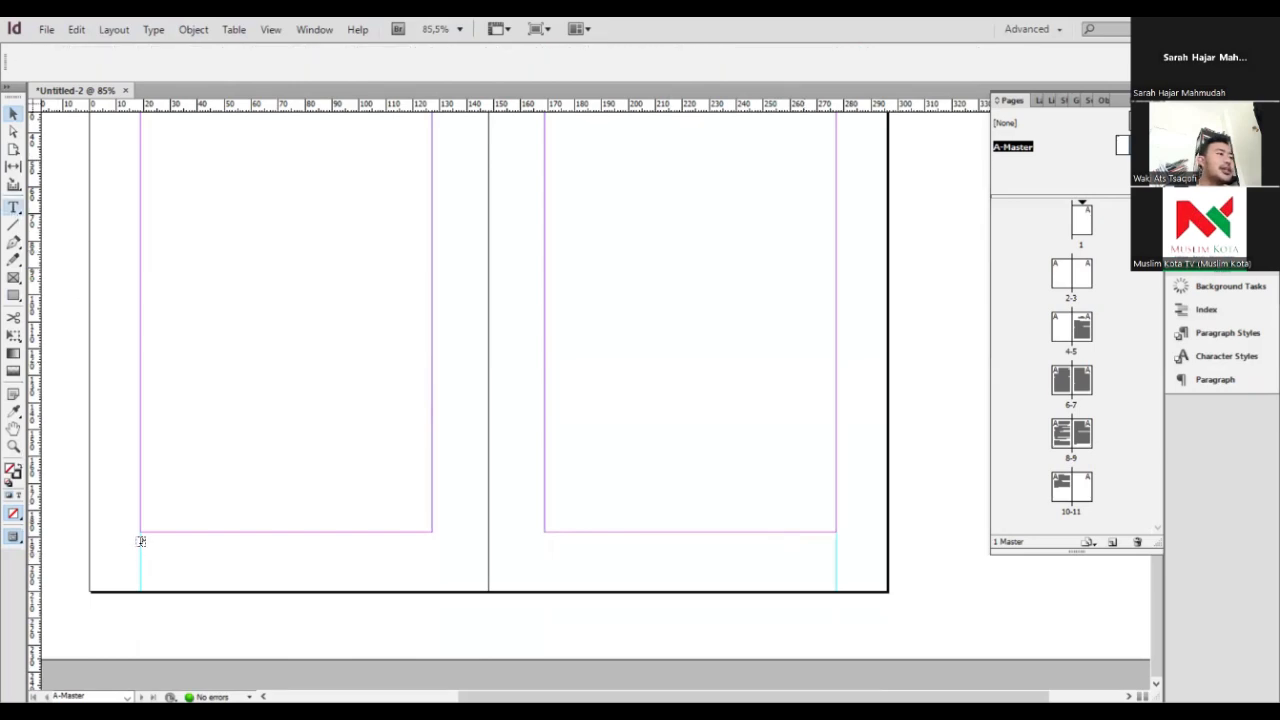
pyautogui.moveTo(142, 541); pyautogui.dragTo(165, 563)
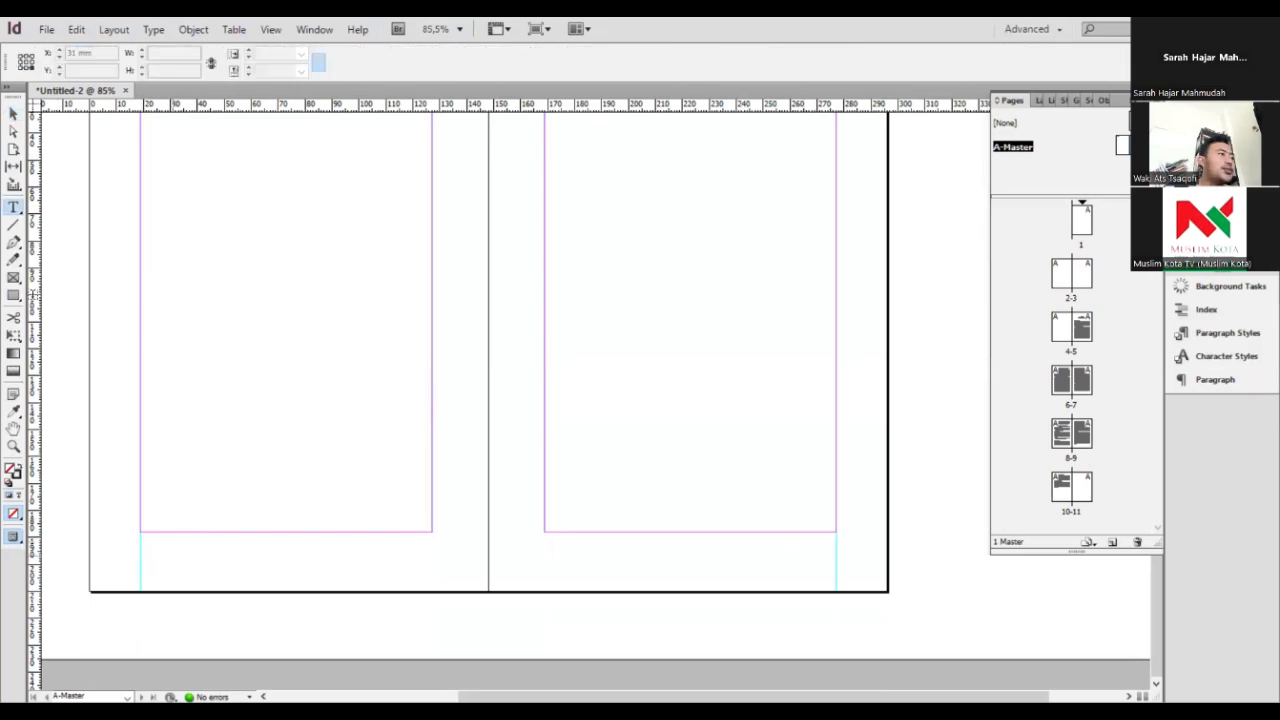
pyautogui.click(14, 208)
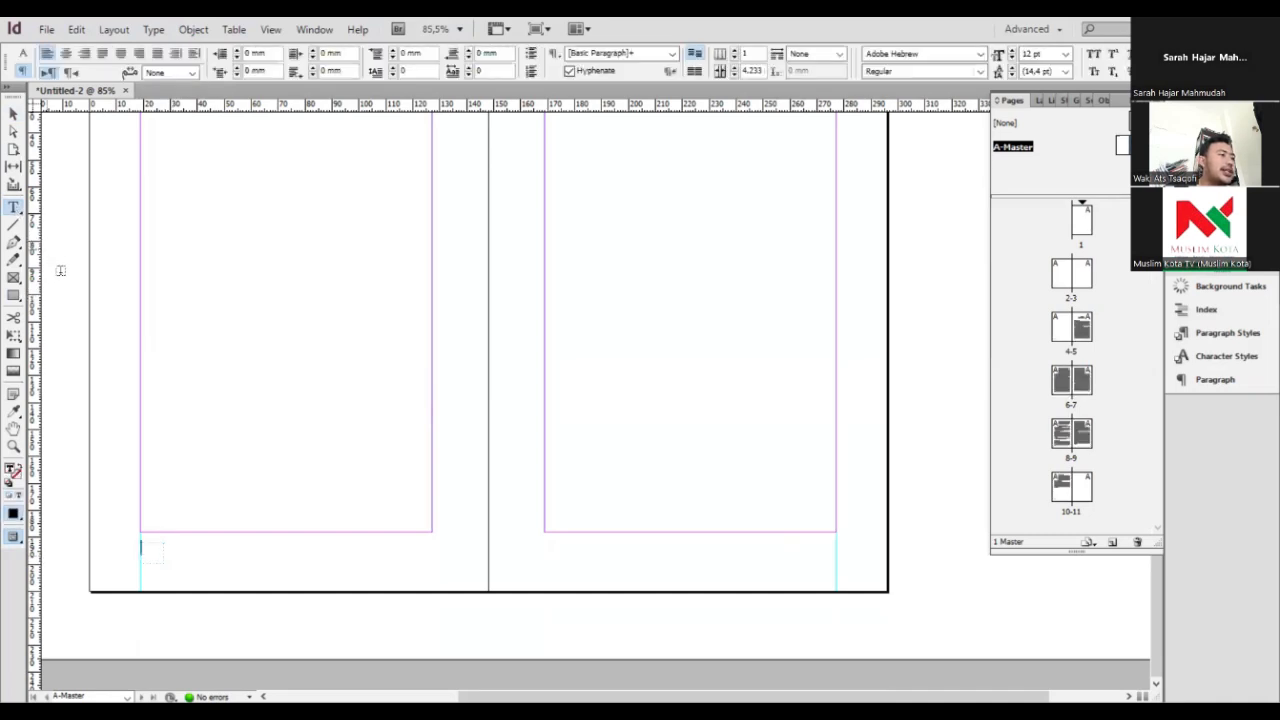
pyautogui.click(58, 269)
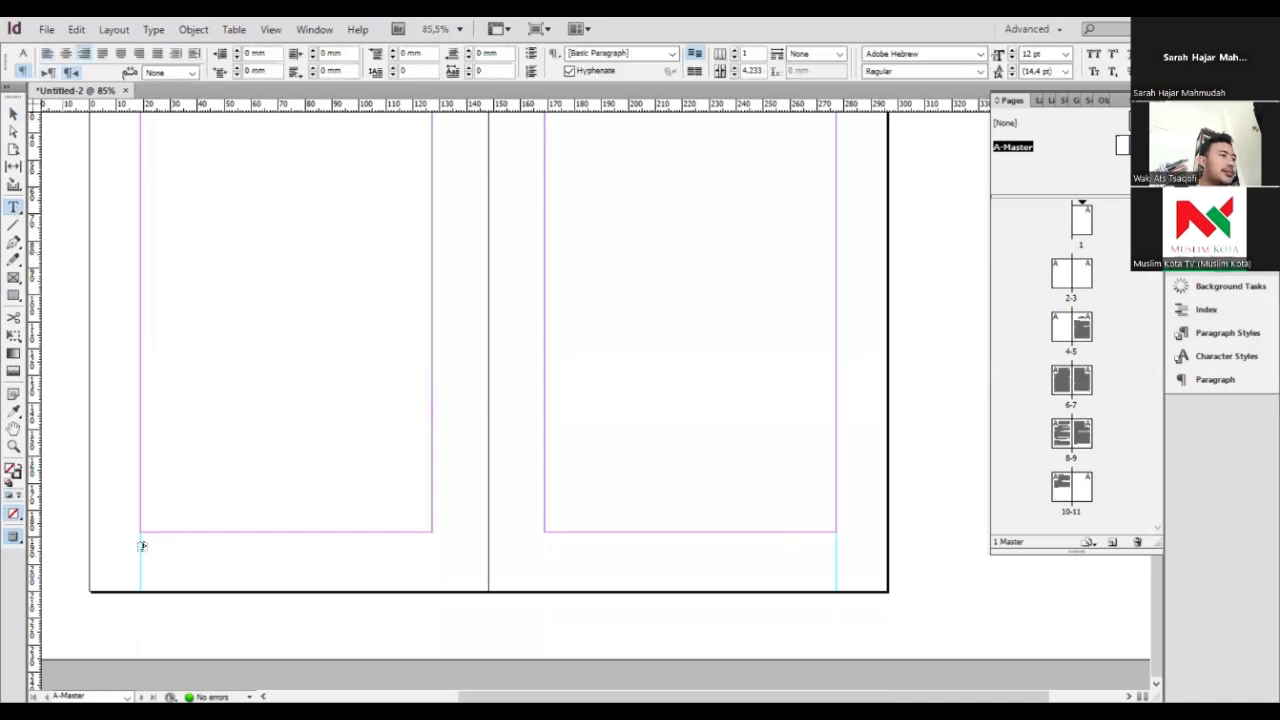
pyautogui.moveTo(141, 543); pyautogui.dragTo(167, 568)
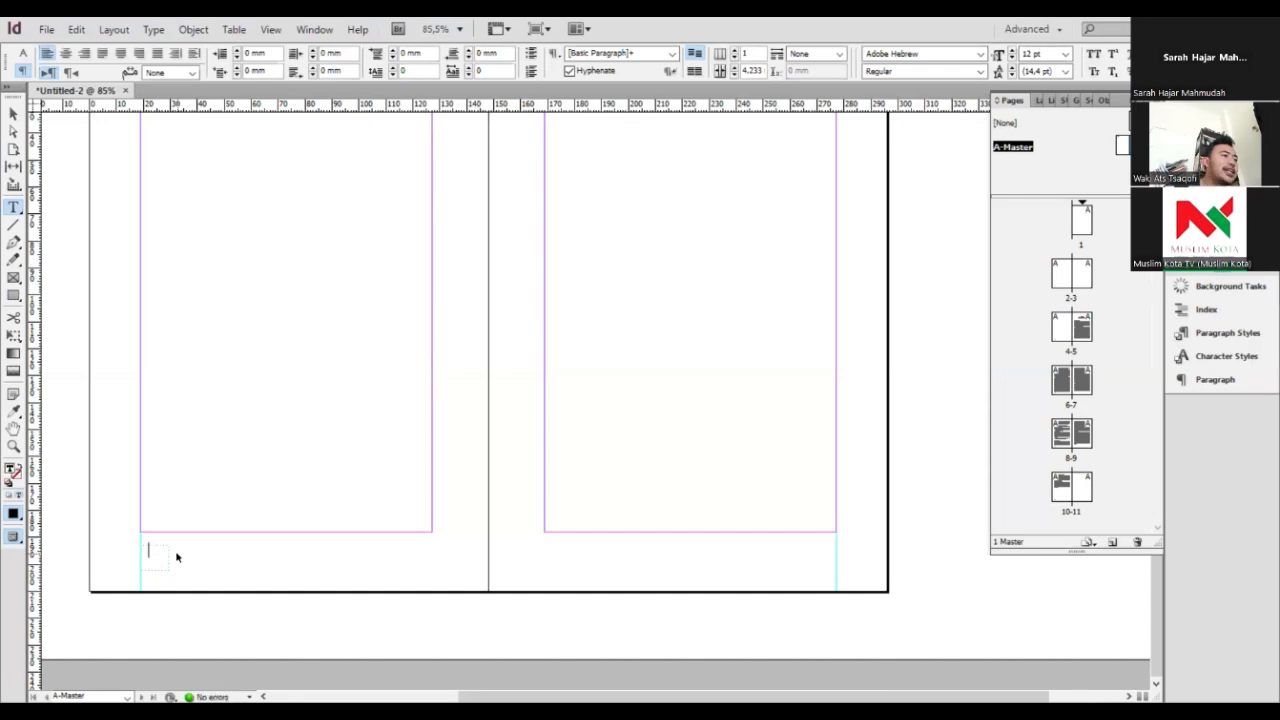
pyautogui.hotkey('ctrl', 'alt', 'shift', 'n')
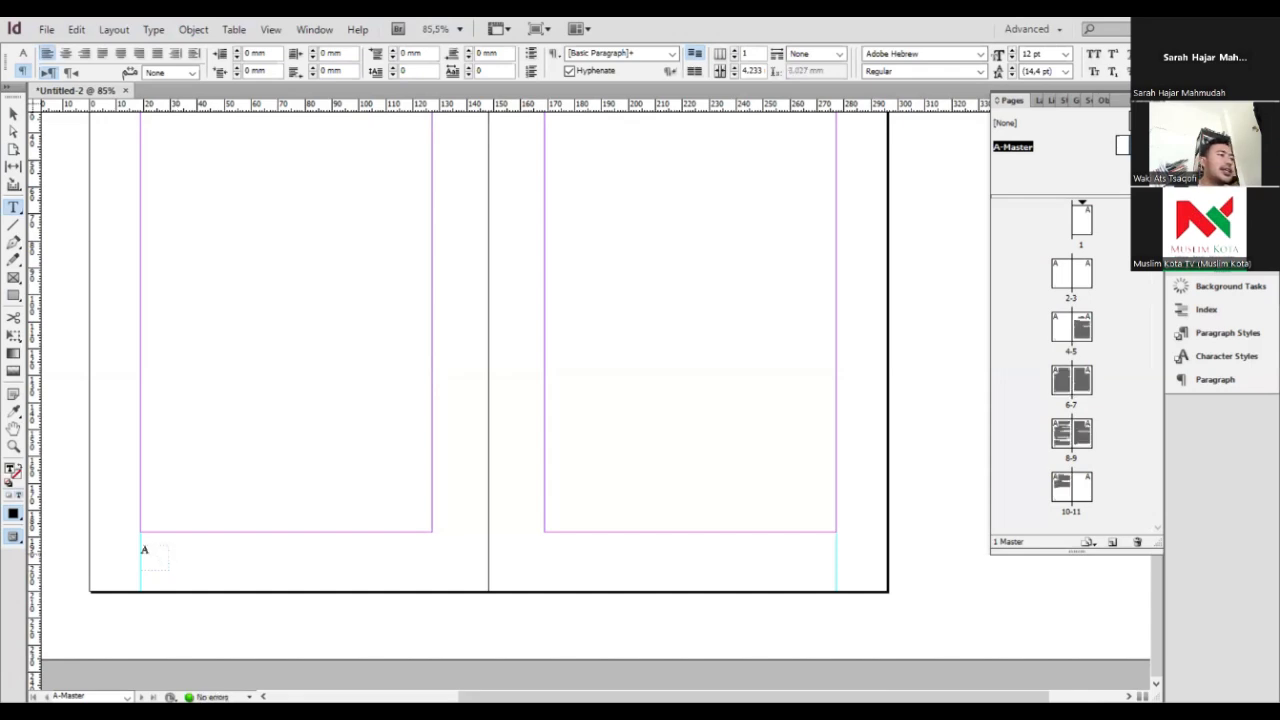
# Set the page number marker's font to Adobe Garamond Pro and its leading to 15 pt
pyautogui.hotkey('ctrl', 'a')
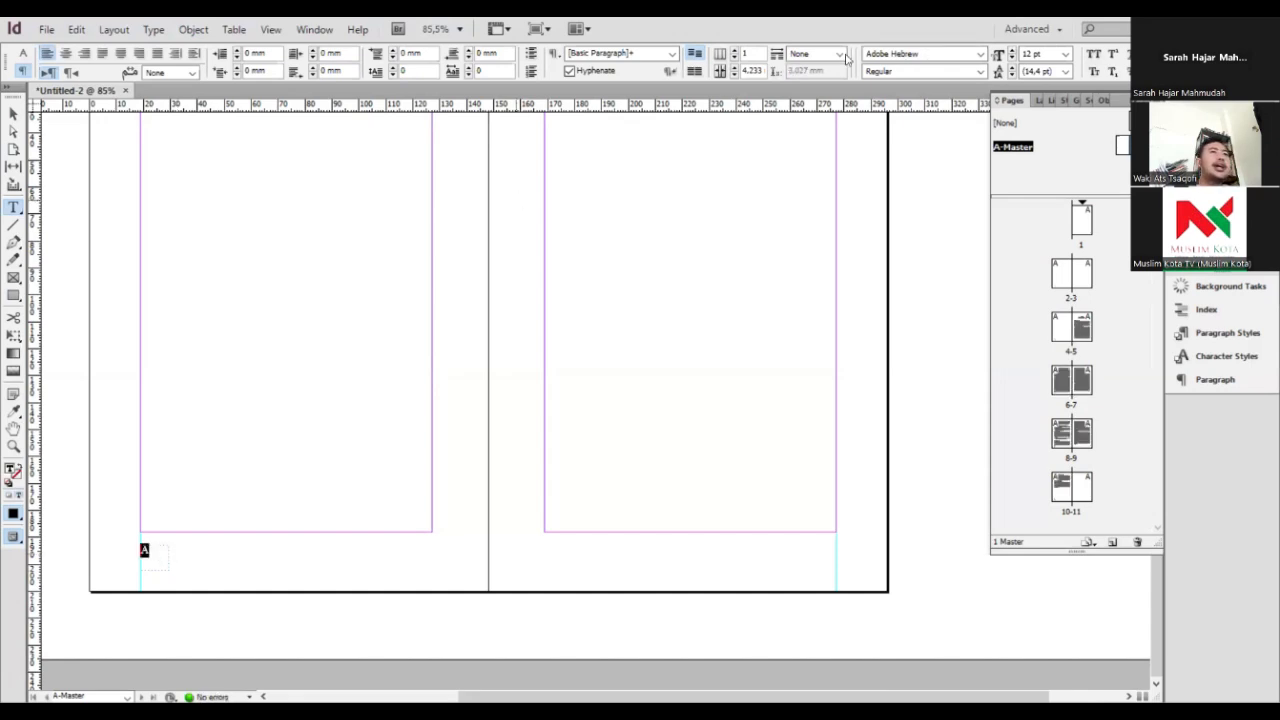
pyautogui.moveTo(919, 54); pyautogui.dragTo(846, 58)
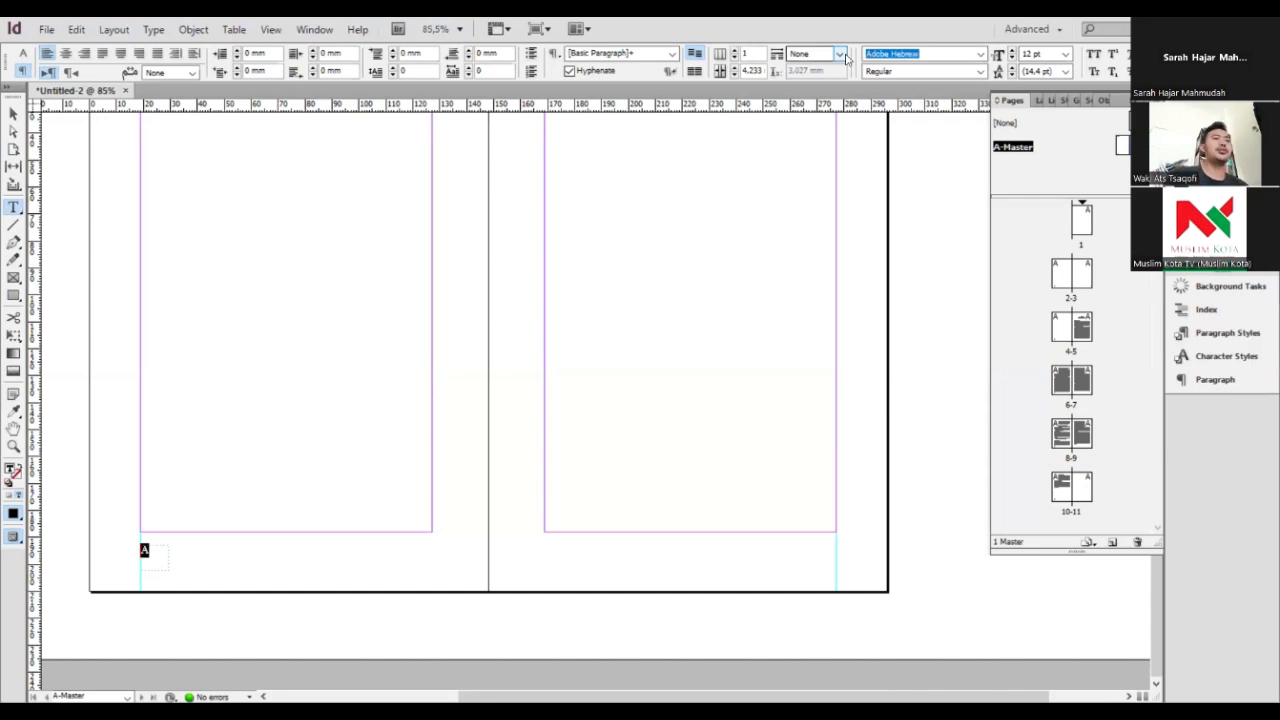
pyautogui.write('Ad')
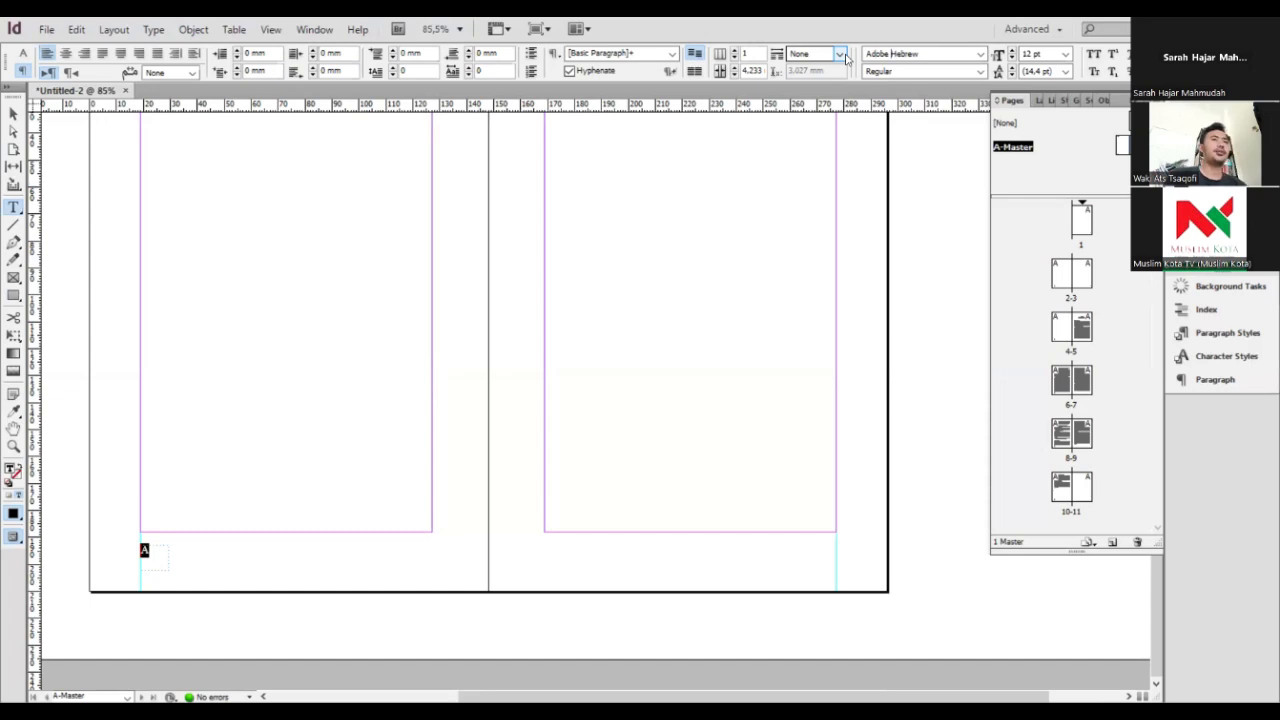
pyautogui.write('obe Garamond Pro')
pyautogui.press('Tab')
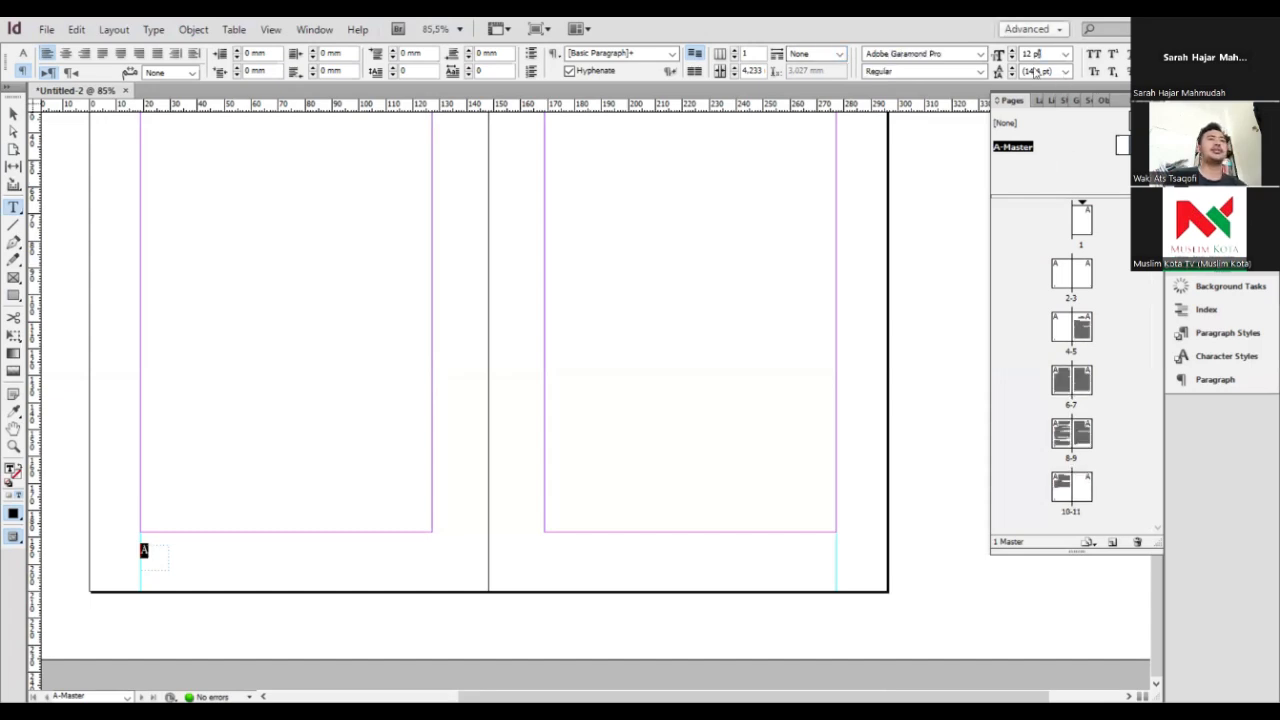
pyautogui.click(1038, 72)
pyautogui.click(1038, 72)
pyautogui.click(1038, 72)
pyautogui.click(1038, 72)
pyautogui.doubleClick(1038, 72)
pyautogui.write('15')
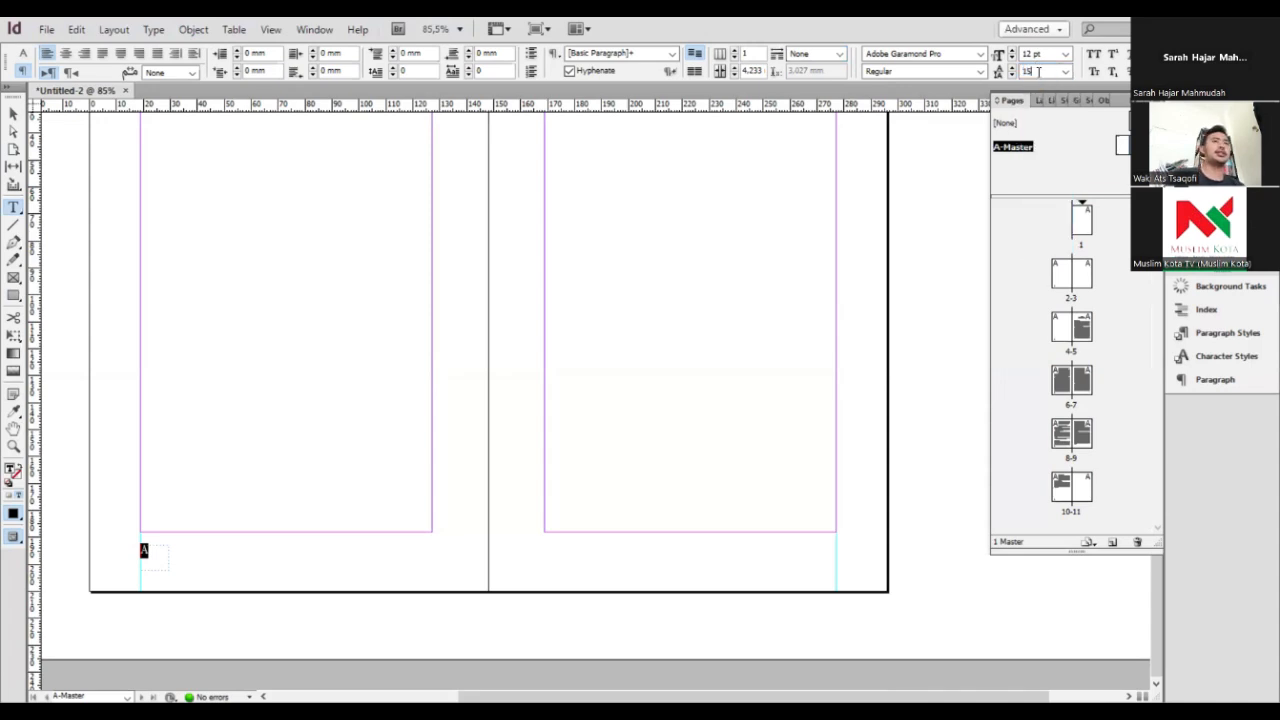
pyautogui.press('Return')
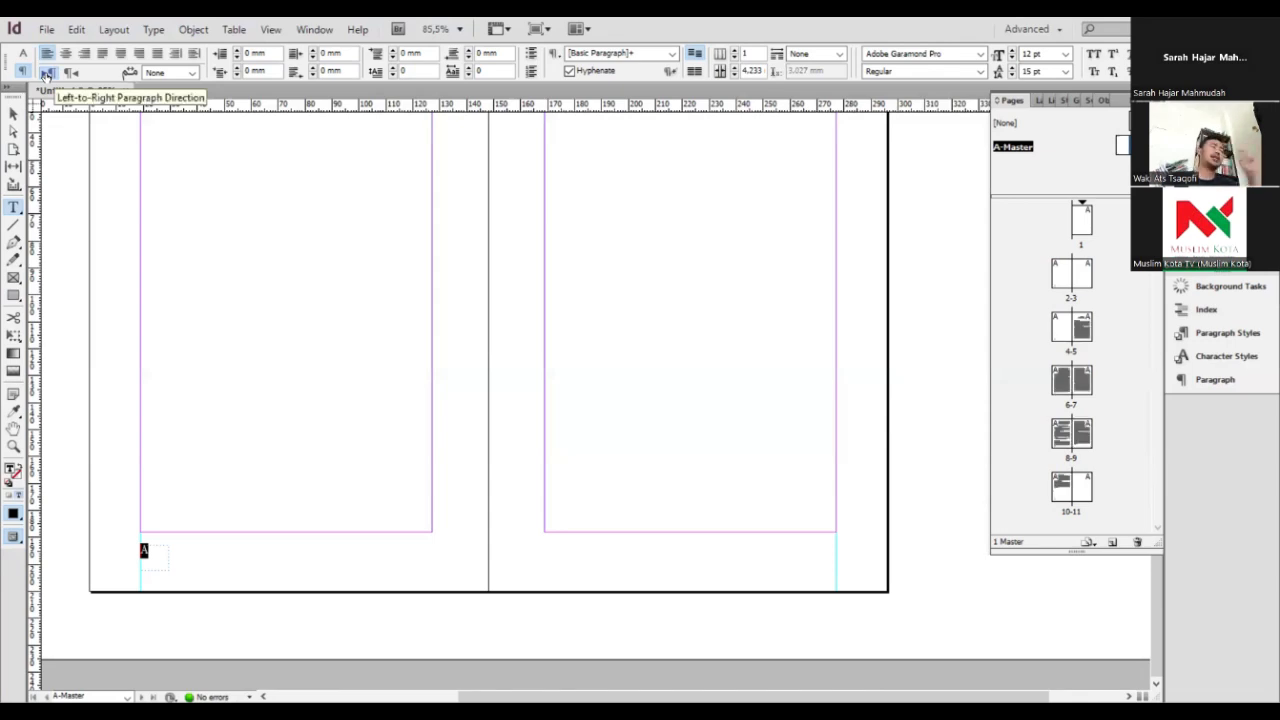
# Nudge the page number frame slightly down and place horizontal guides level with its upper edge on both pages
pyautogui.click(13, 114)
pyautogui.moveTo(271, 106); pyautogui.dragTo(290, 546)
pyautogui.click(153, 562)
pyautogui.press('Down')
pyautogui.press('Down')
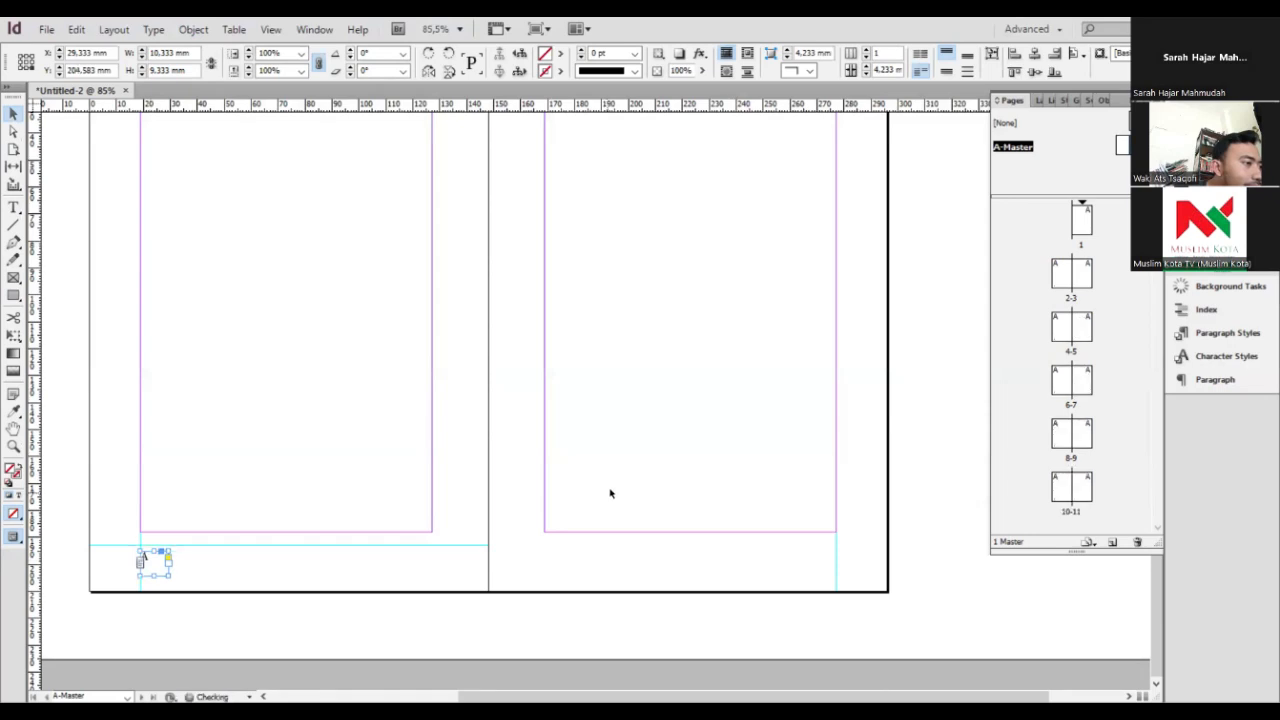
pyautogui.moveTo(459, 549); pyautogui.dragTo(471, 548)
pyautogui.moveTo(533, 113); pyautogui.dragTo(515, 552)
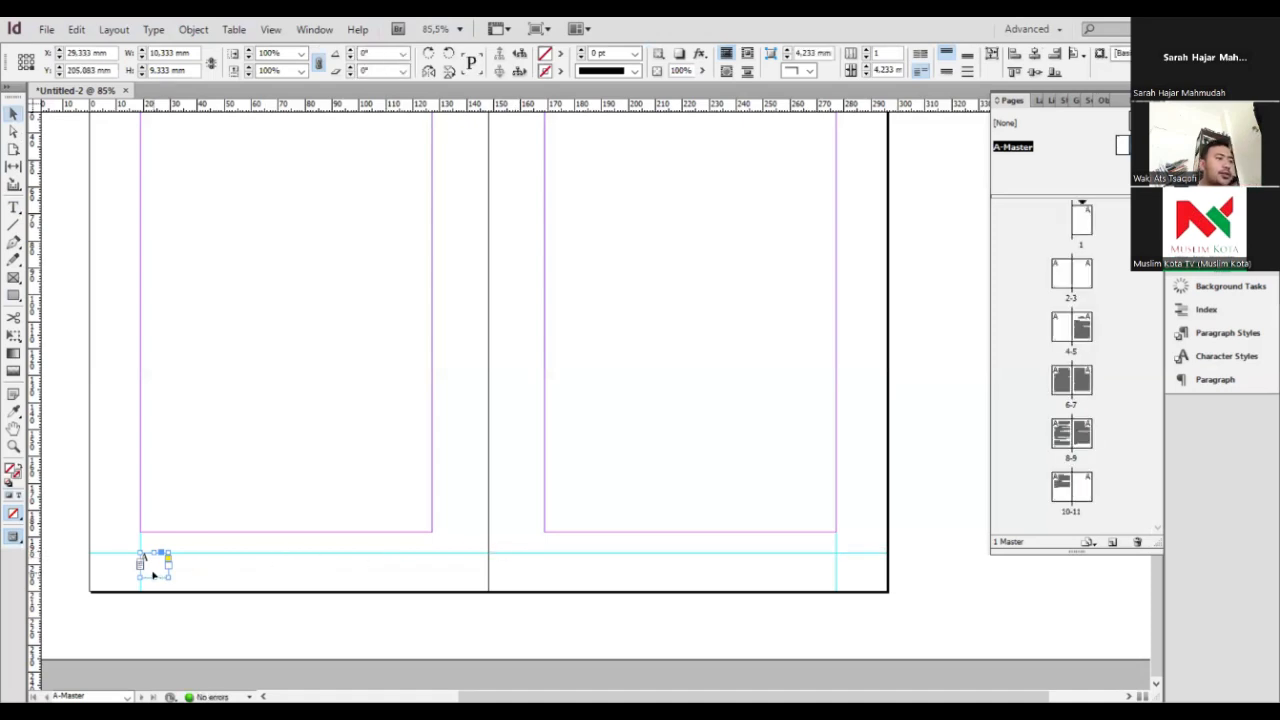
# Place a copy of the page number frame below the right page's outer margin corner and right-align its marker
pyautogui.hotkey('ctrl', 'c')
pyautogui.hotkey('ctrl', 'v')
pyautogui.moveTo(603, 391); pyautogui.dragTo(832, 571)
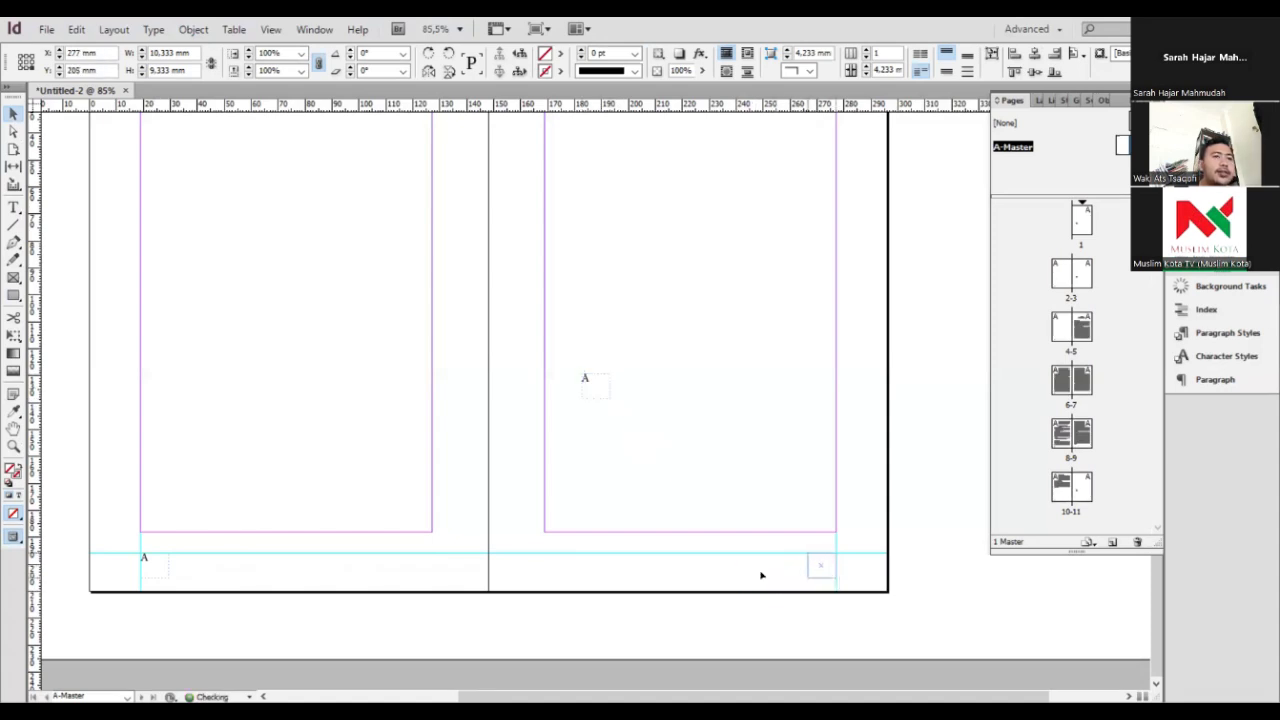
pyautogui.click(14, 207)
pyautogui.click(827, 558)
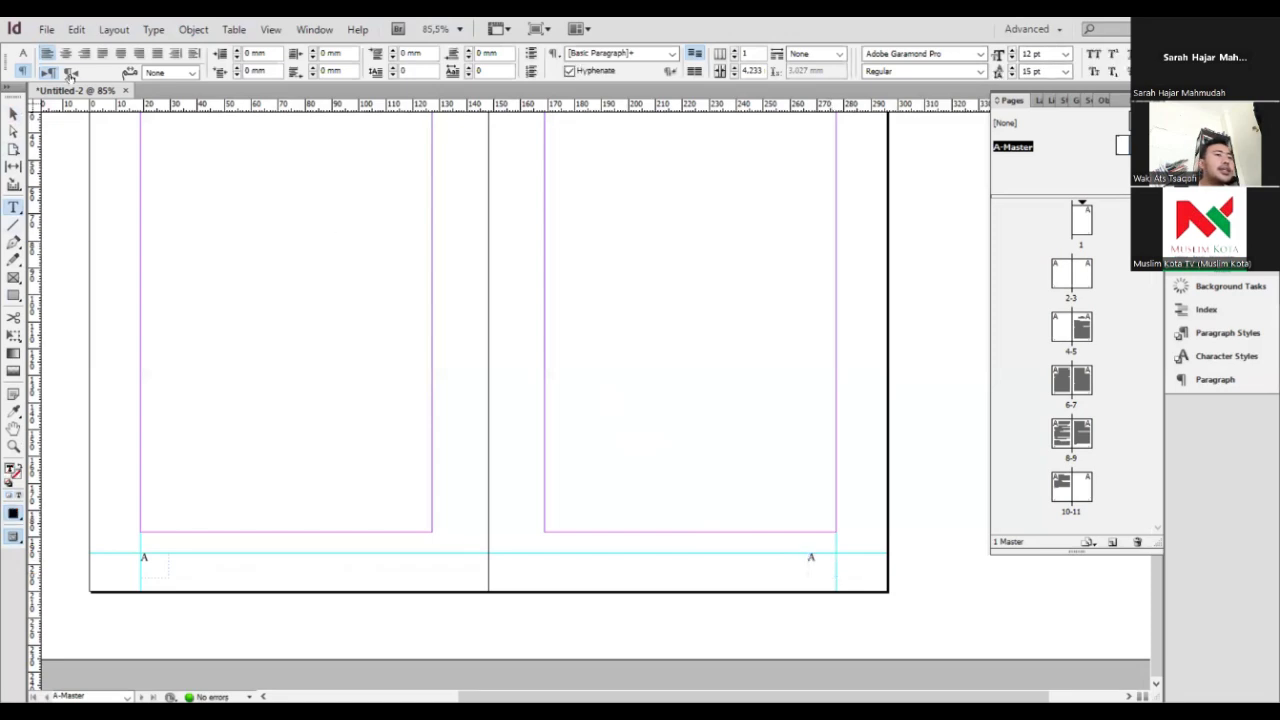
pyautogui.hotkey('ctrl', 'shift', 'r')
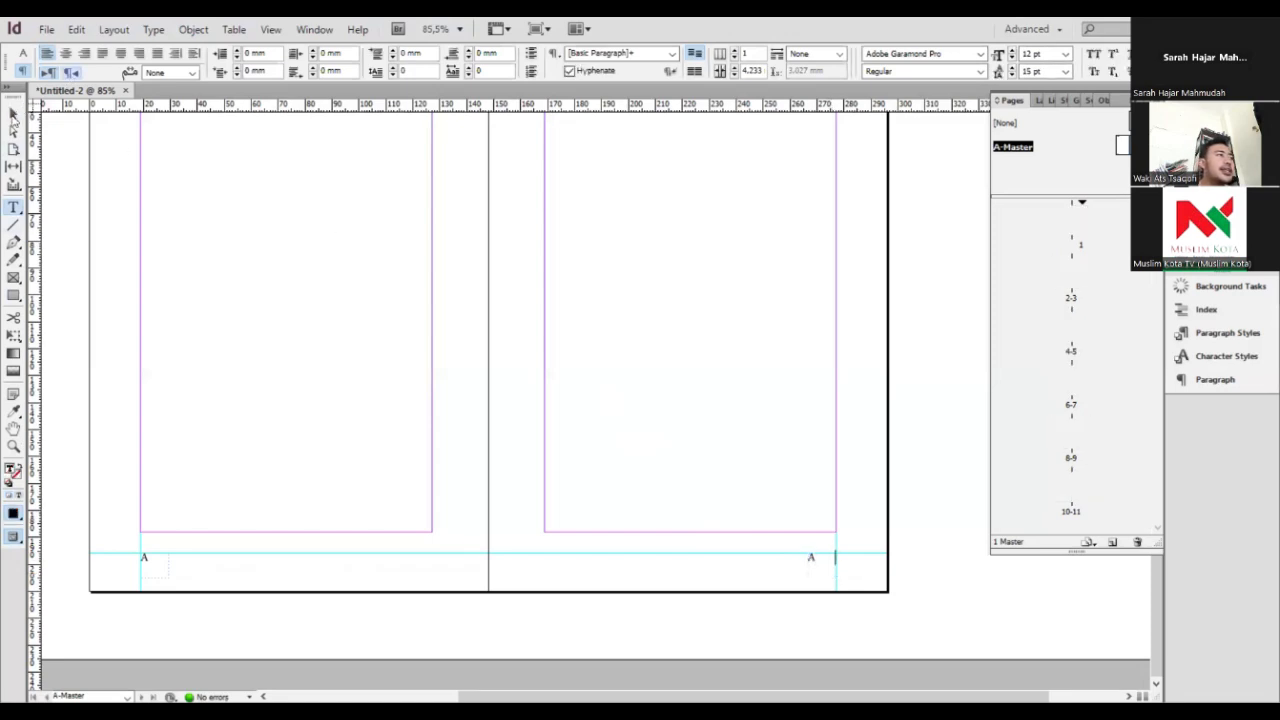
pyautogui.press('Escape')
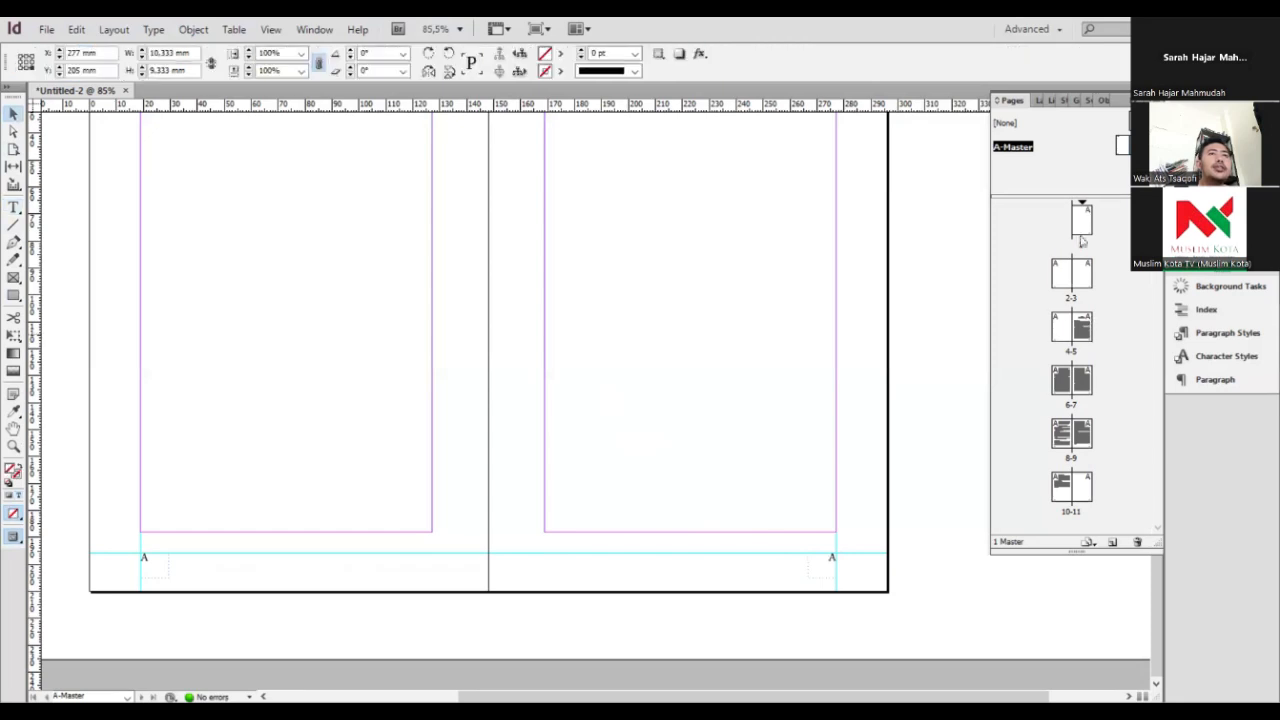
# Apply the [None] master to pages 1 to 4 so the front pages carry no A-Master elements
pyautogui.keyDown('shift'); pyautogui.click(1079, 228); pyautogui.keyUp('shift')
pyautogui.click(1088, 230)
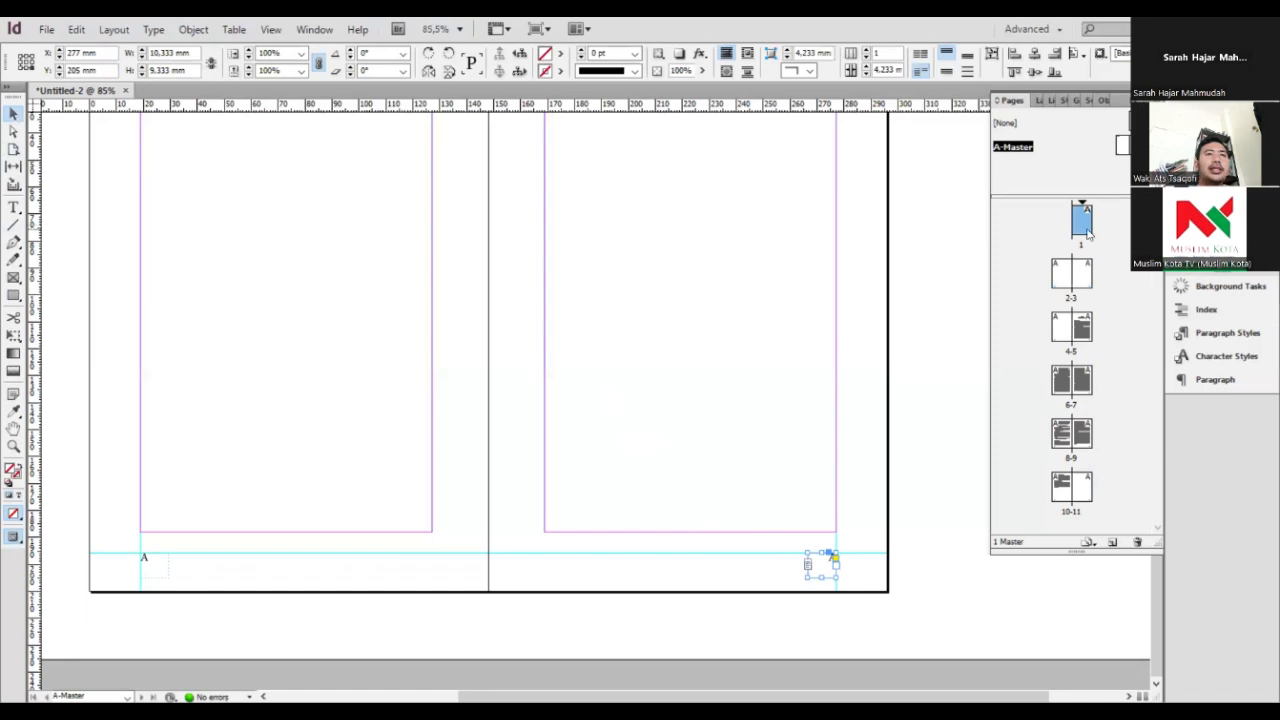
pyautogui.keyDown('shift'); pyautogui.click(1061, 330); pyautogui.keyUp('shift')
pyautogui.click(1081, 232)
pyautogui.keyDown('shift'); pyautogui.click(1088, 224); pyautogui.keyUp('shift')
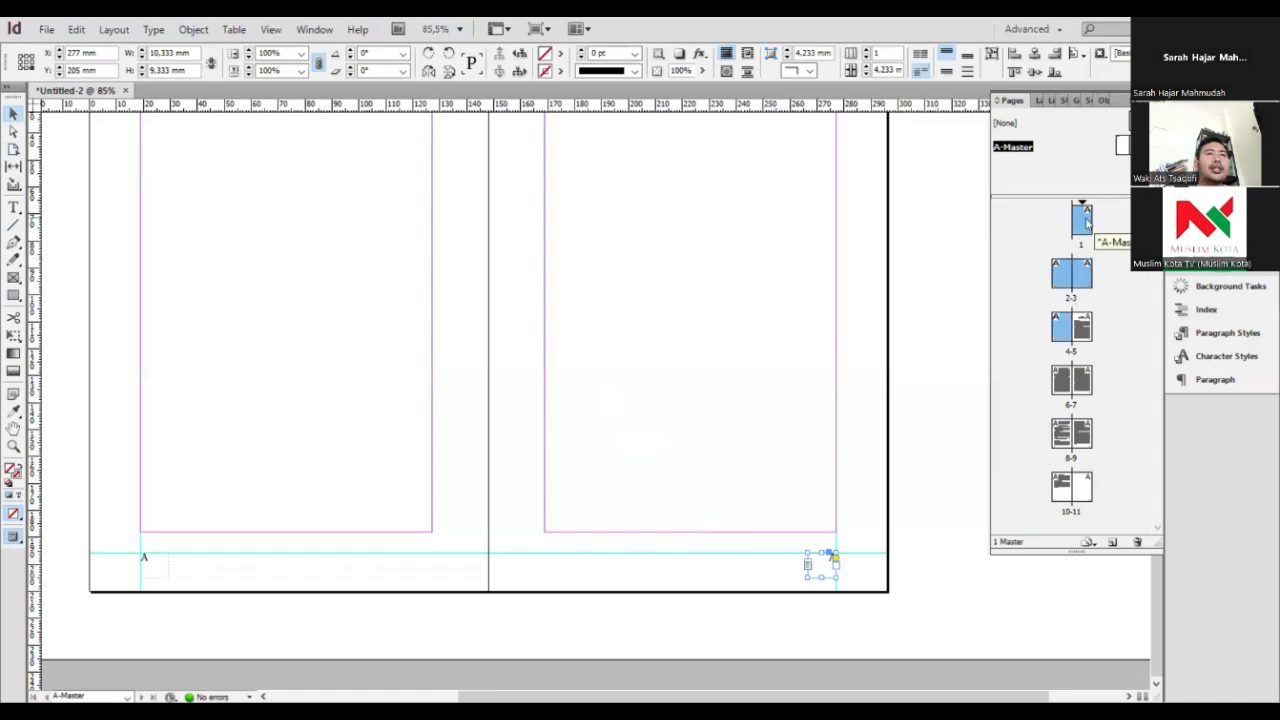
pyautogui.rightClick(1055, 312)
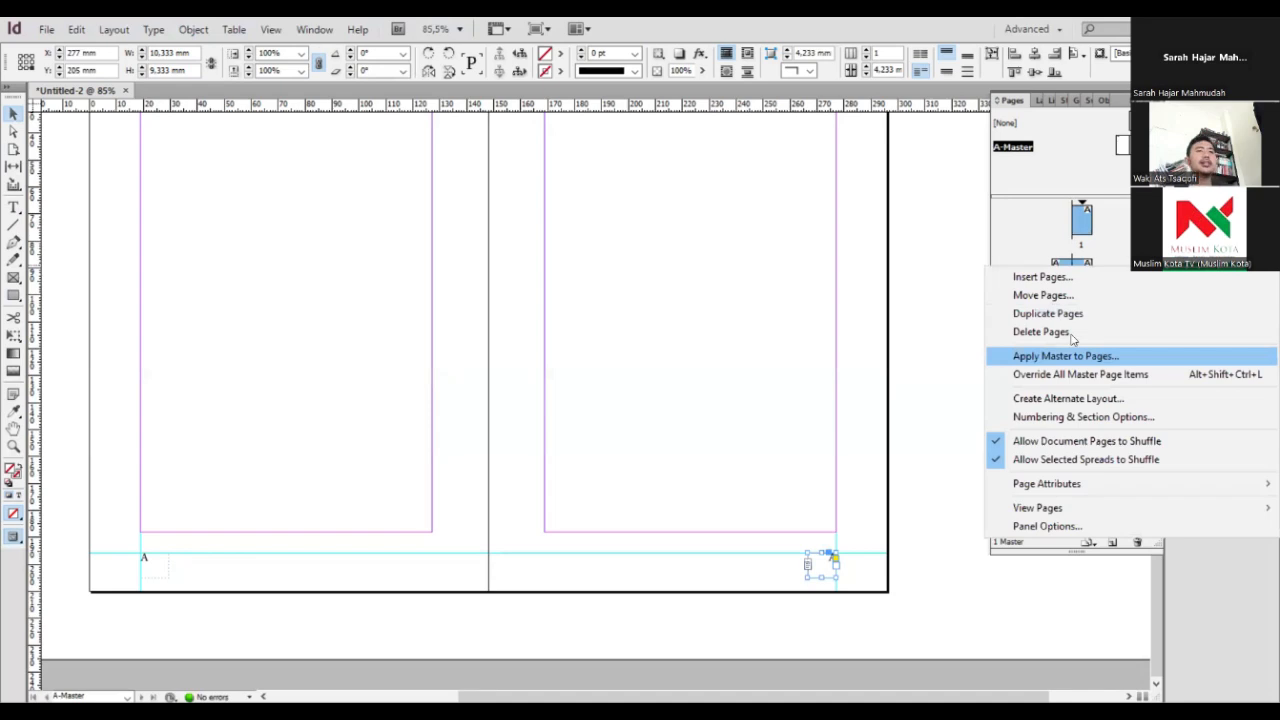
pyautogui.click(719, 300)
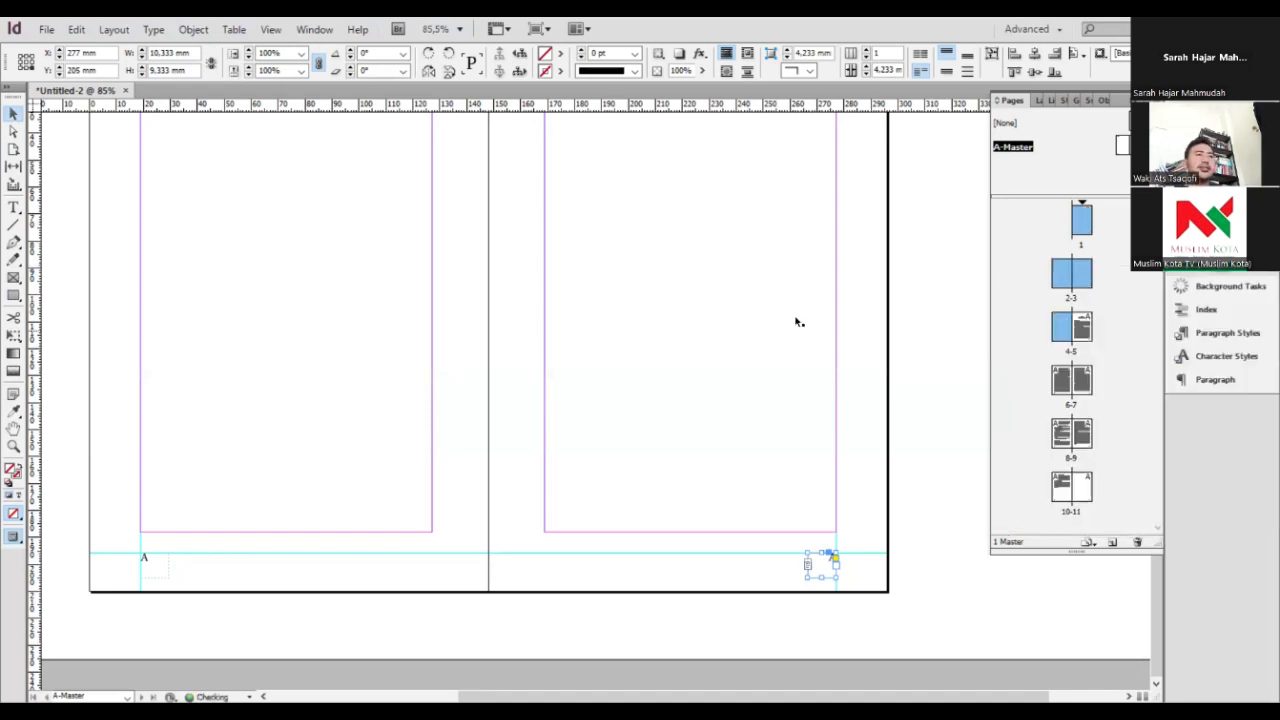
# Set pages 1 to 4 to start page numbering at 1 in the i, ii, iii, iv style, with chapter numbering starting at 1
pyautogui.doubleClick(1057, 338)
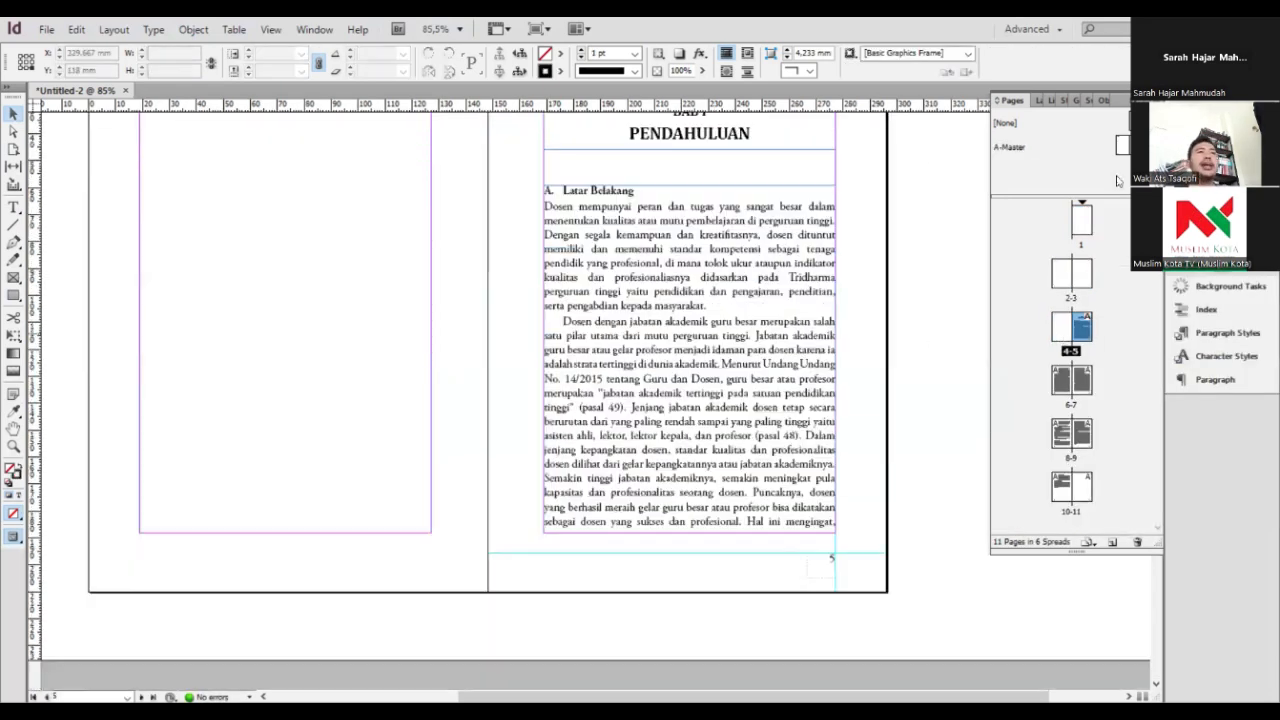
pyautogui.keyDown('shift'); pyautogui.click(1088, 220); pyautogui.keyUp('shift')
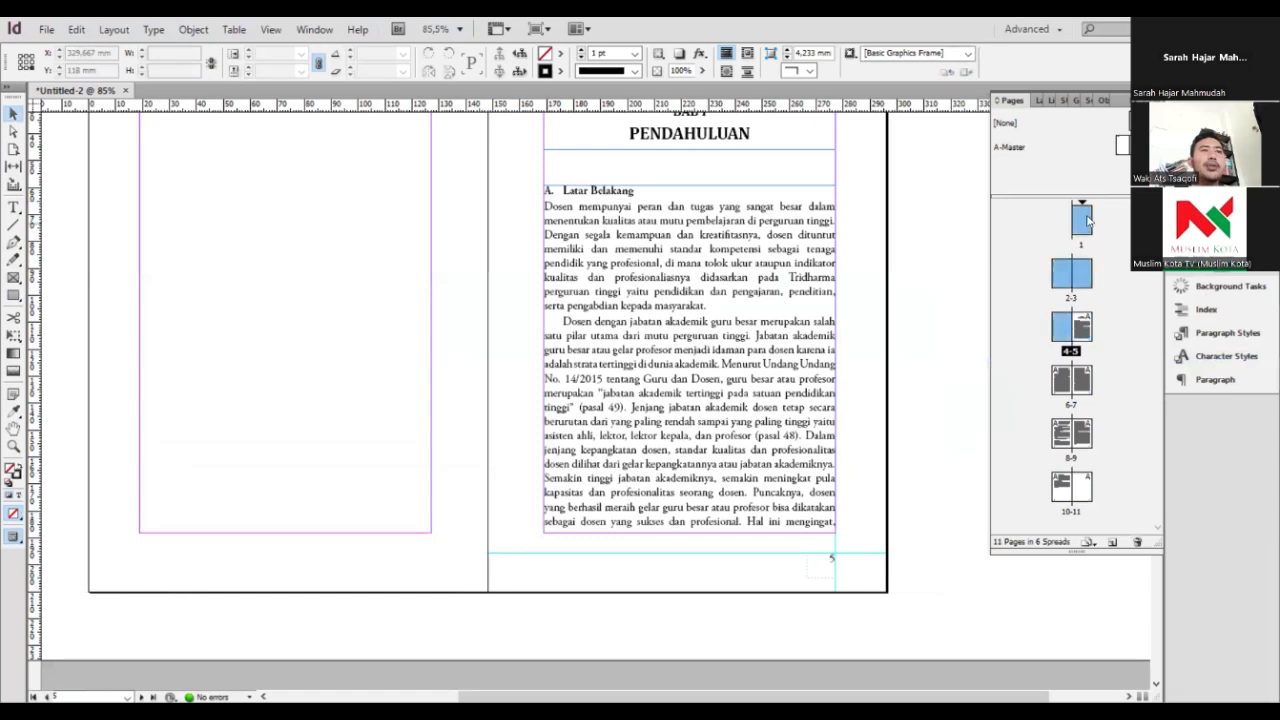
pyautogui.rightClick(1090, 345)
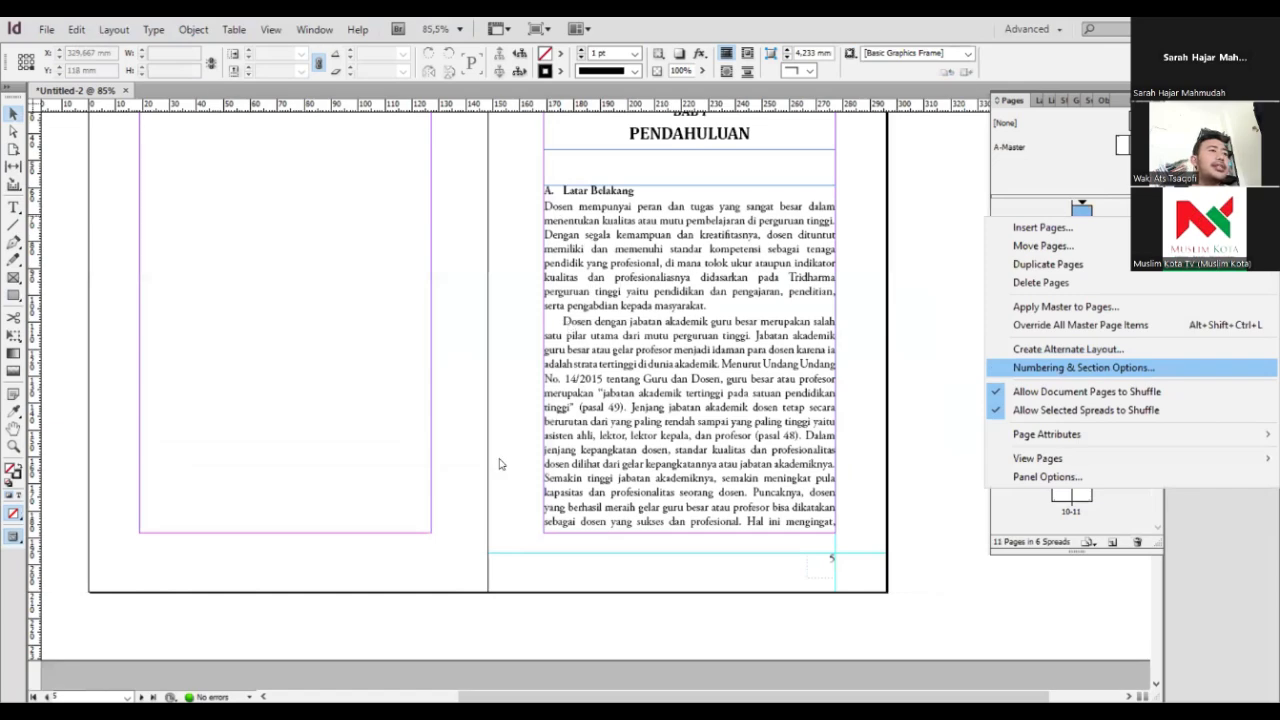
pyautogui.press('Return')
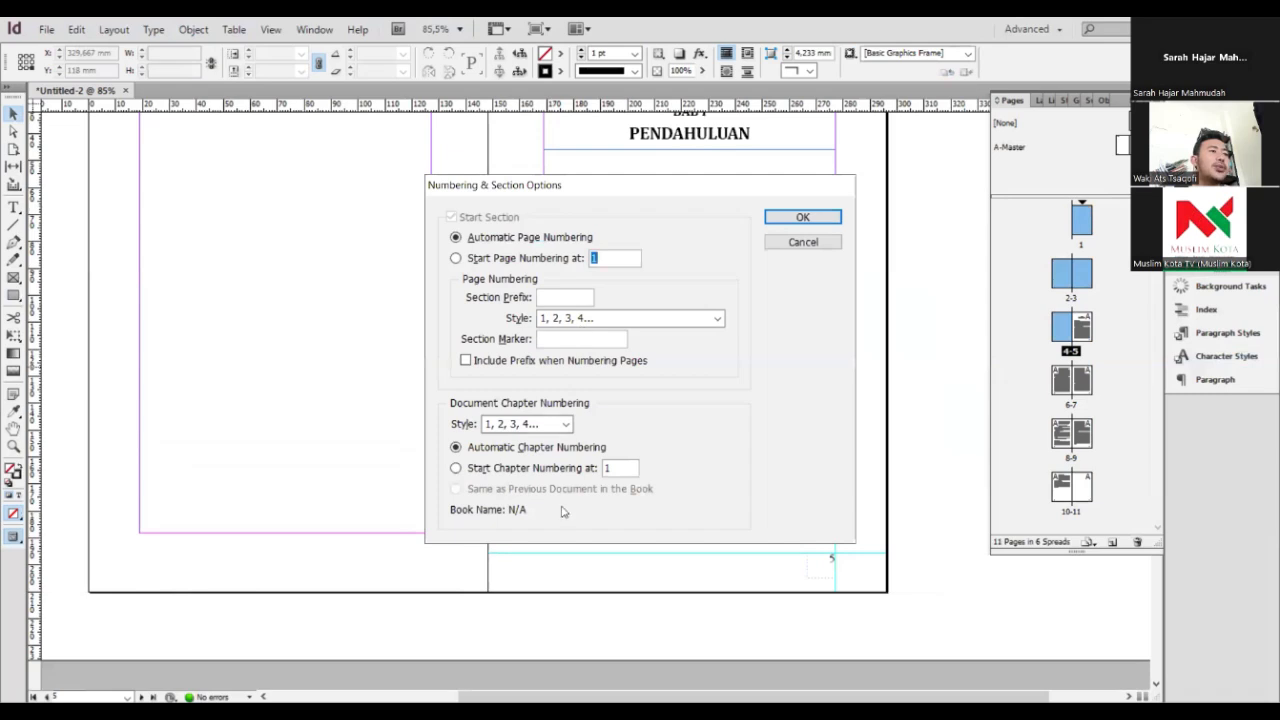
pyautogui.click(540, 314)
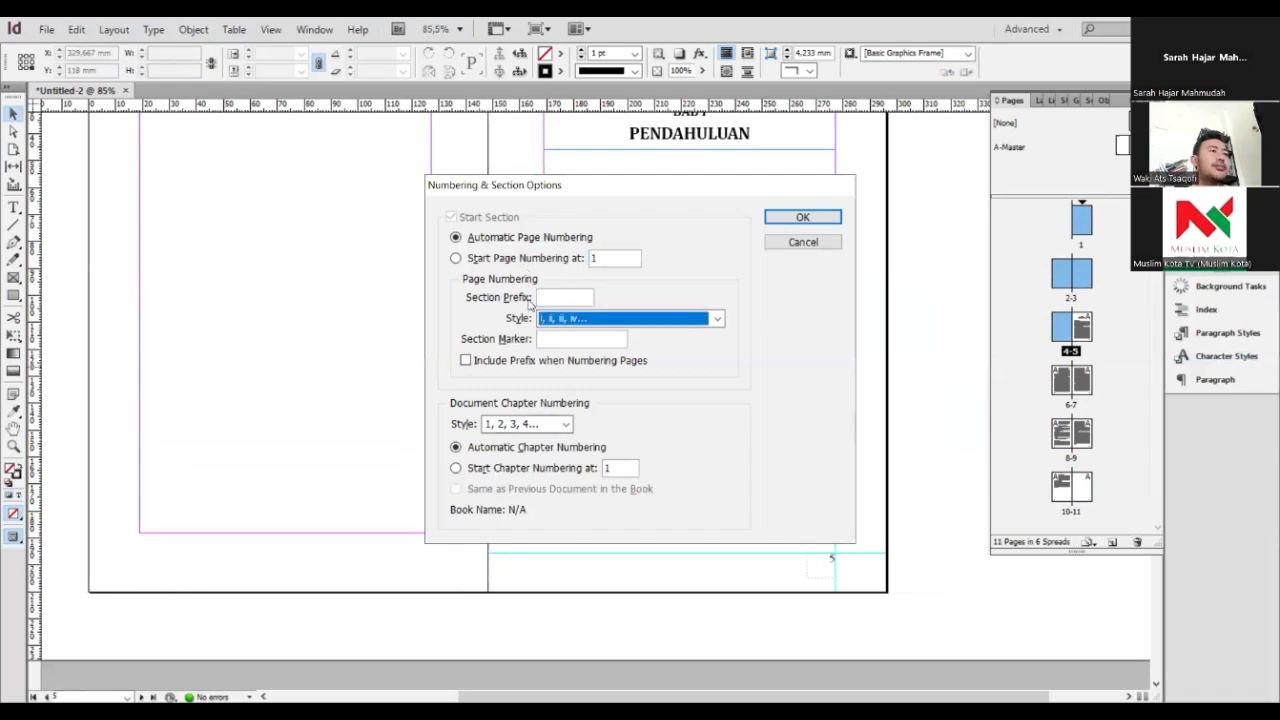
pyautogui.click(508, 446)
pyautogui.click(466, 258)
pyautogui.click(489, 474)
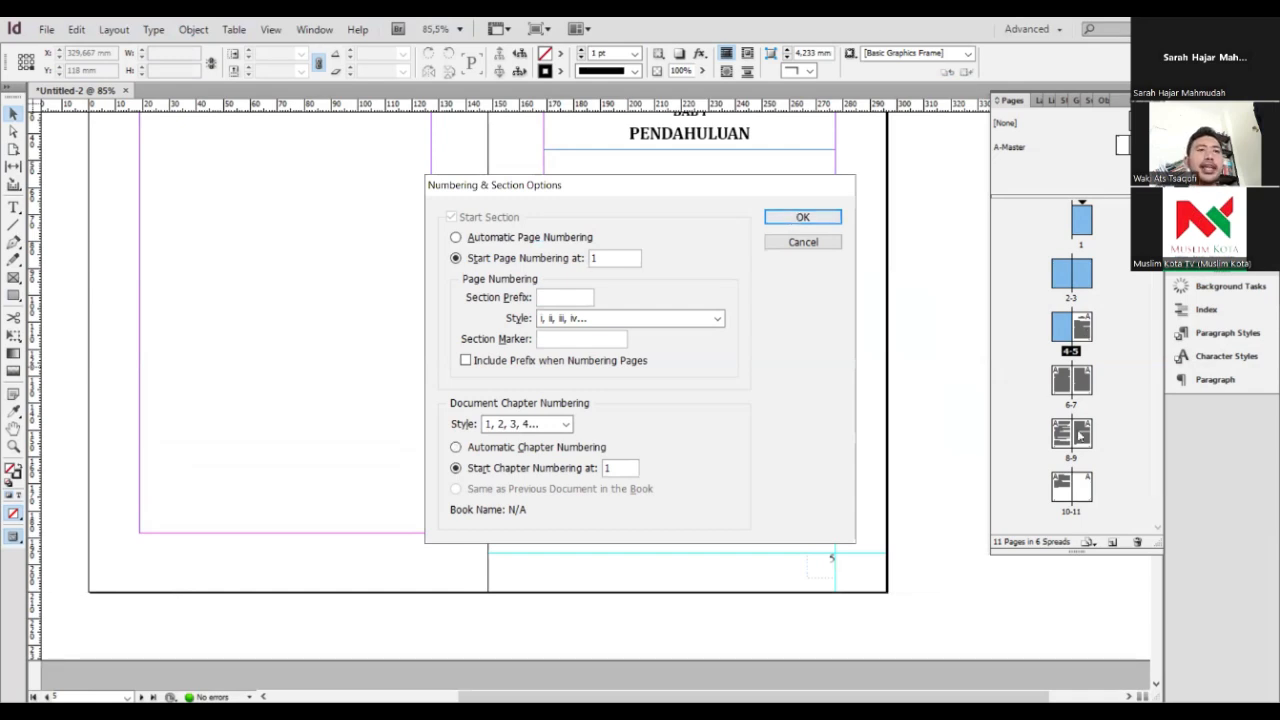
pyautogui.press('Return')
# Start a new section on pages v to xi with page numbering starting at 1 in the 1, 2, 3, 4 style
pyautogui.click(1085, 488)
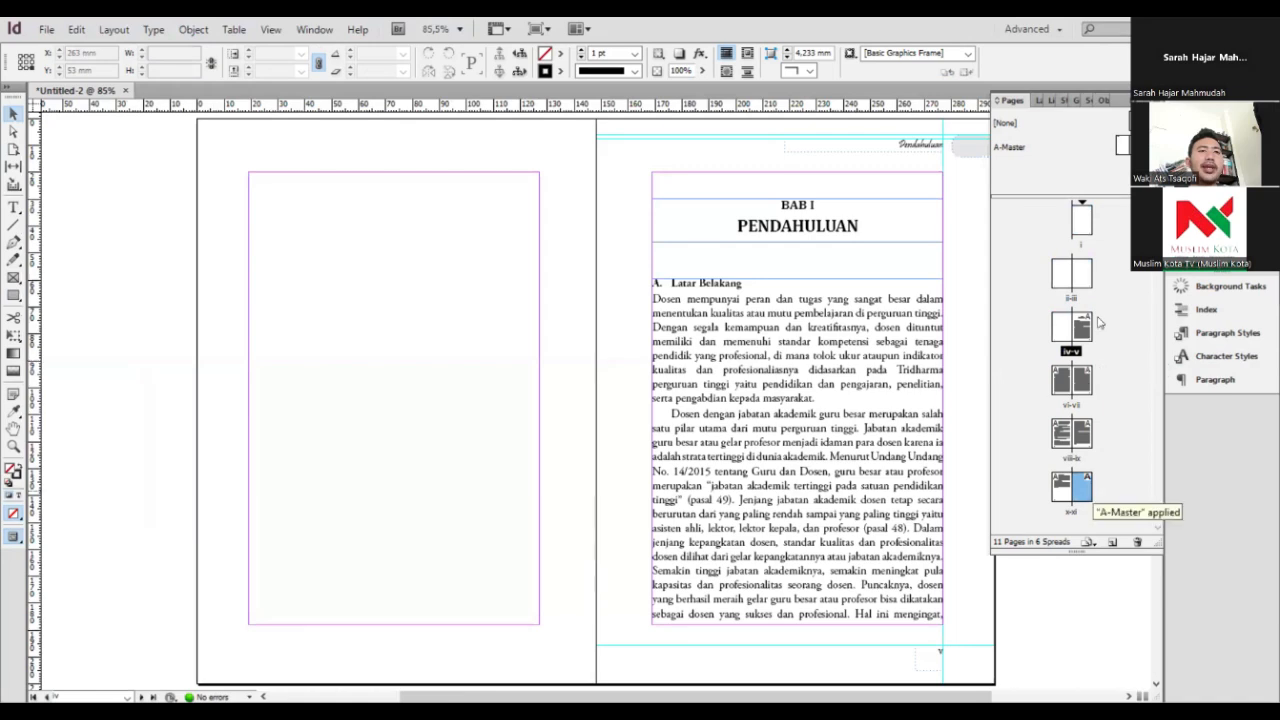
pyautogui.keyDown('shift'); pyautogui.click(1081, 328); pyautogui.keyUp('shift')
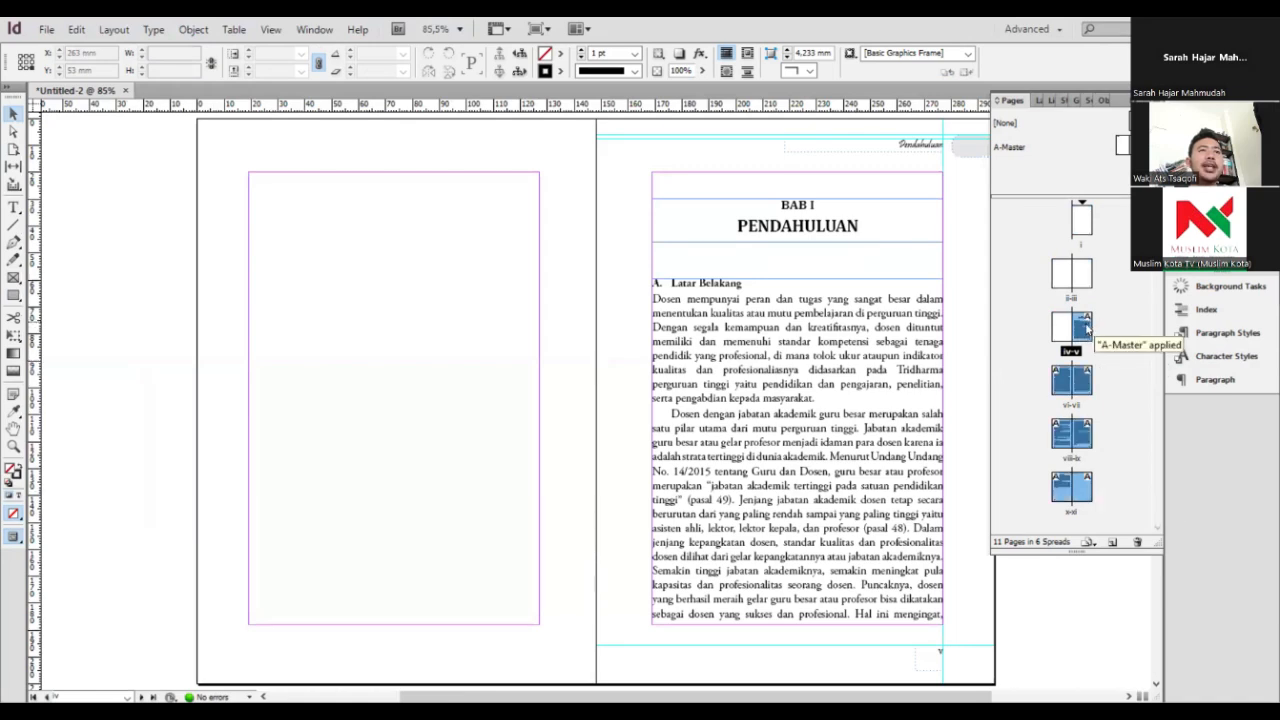
pyautogui.rightClick(1079, 415)
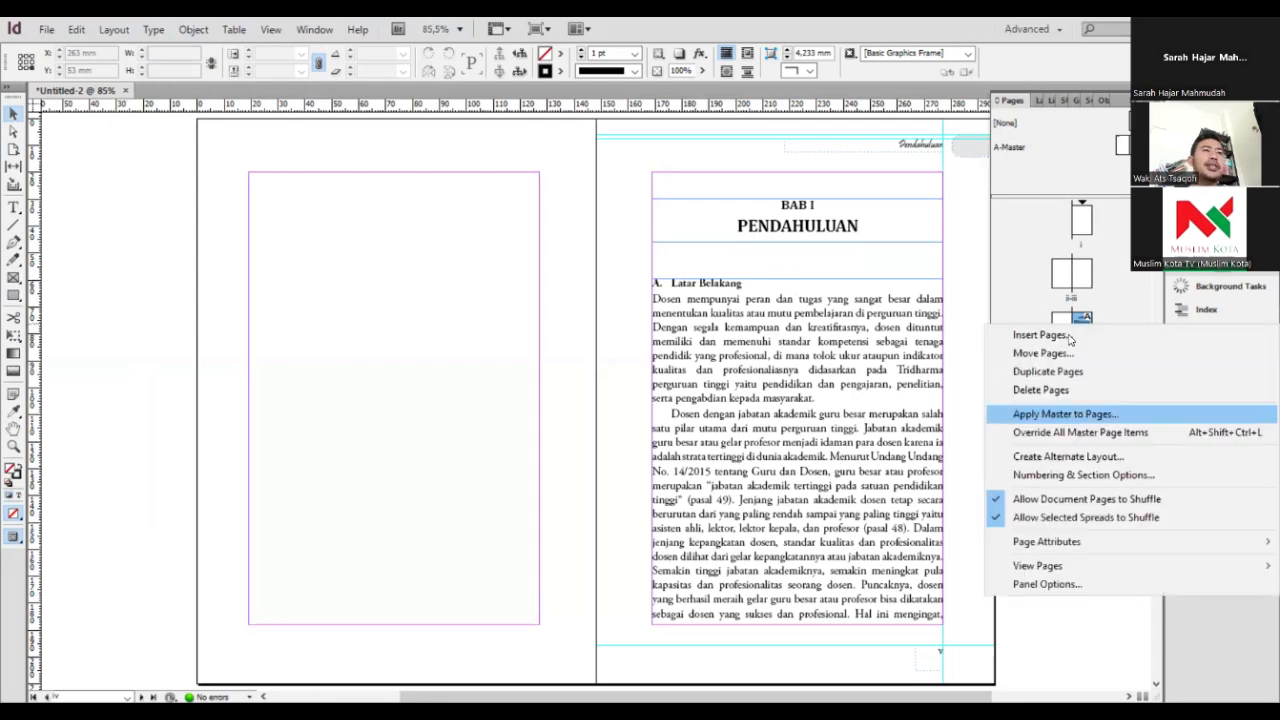
pyautogui.click(1079, 415)
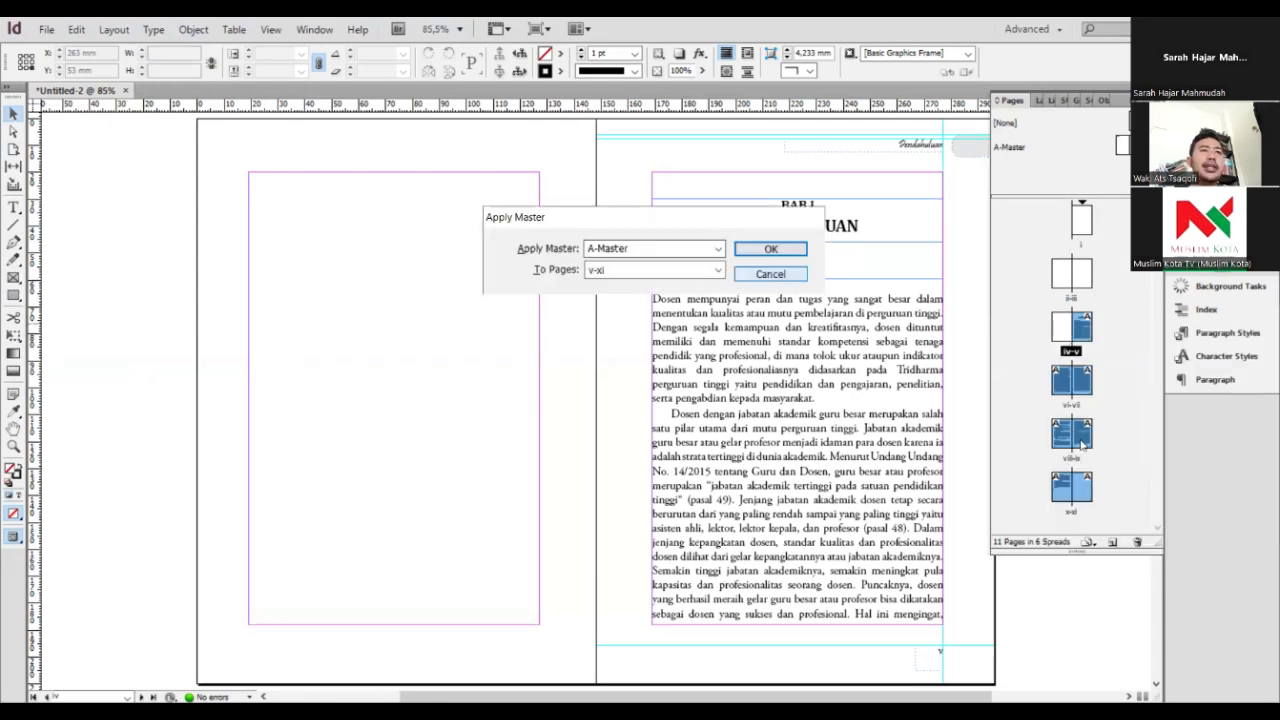
pyautogui.press('Return')
pyautogui.rightClick(1079, 485)
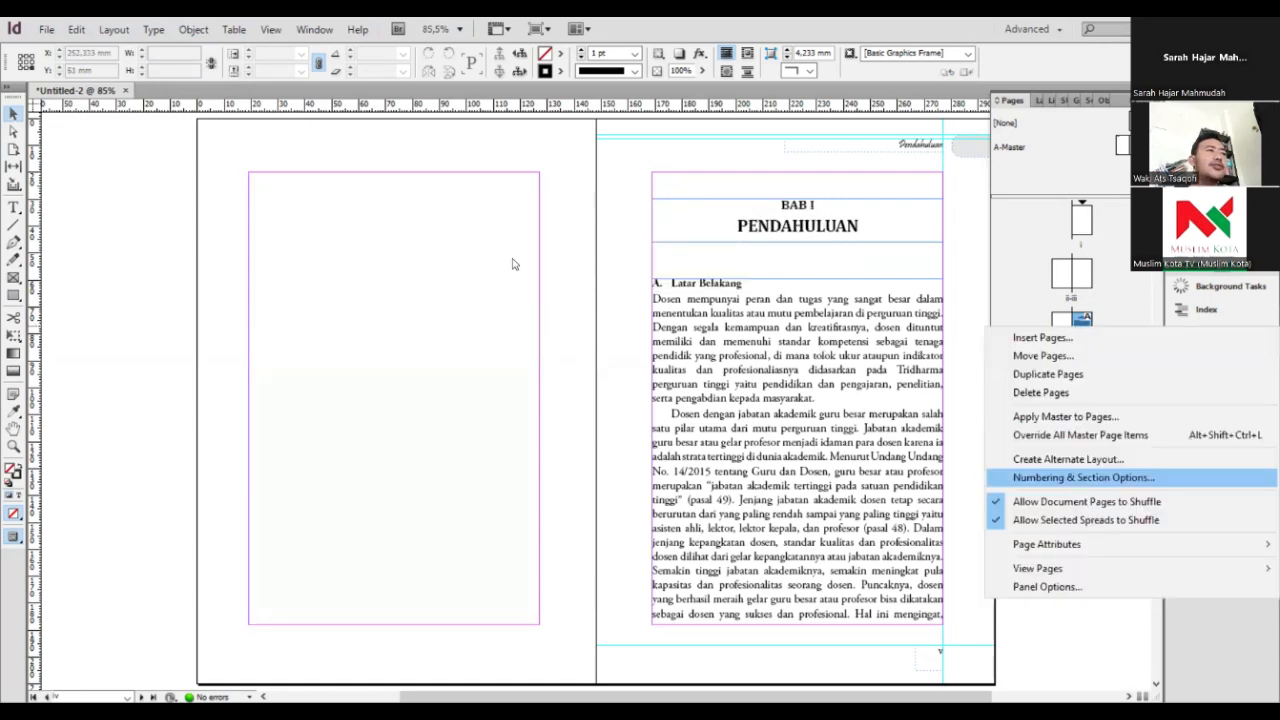
pyautogui.press('Return')
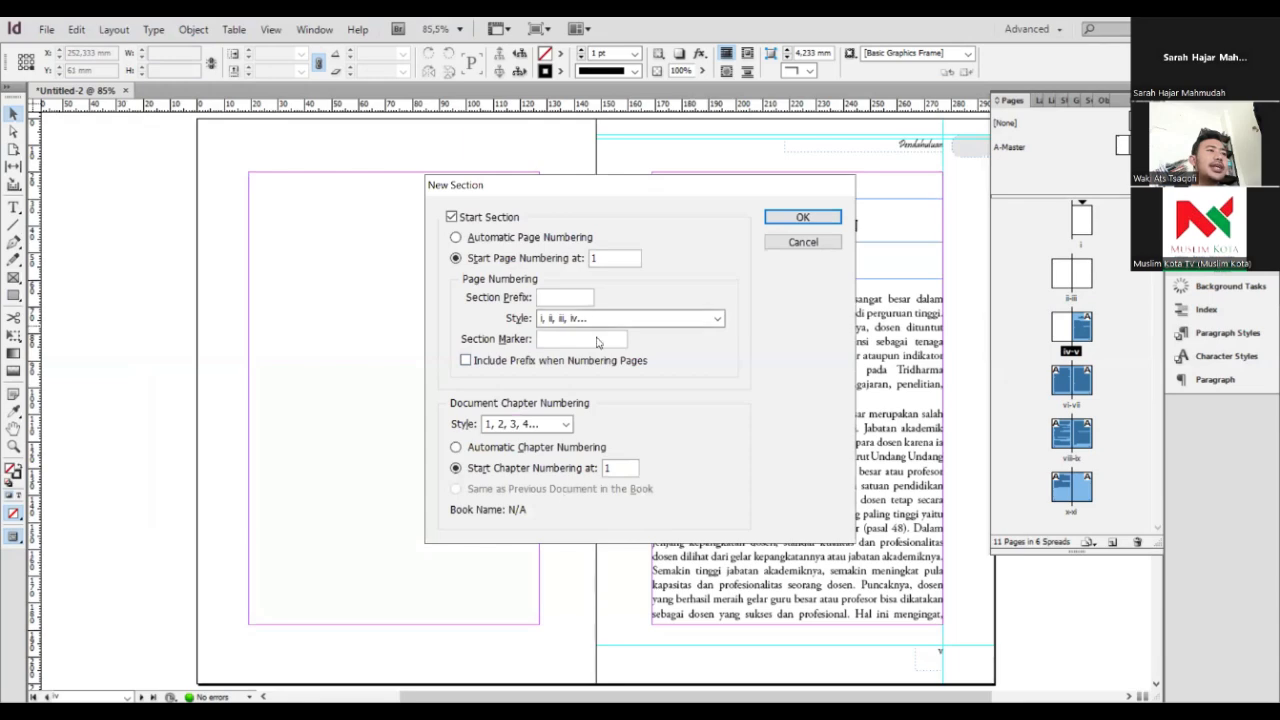
pyautogui.click(598, 320)
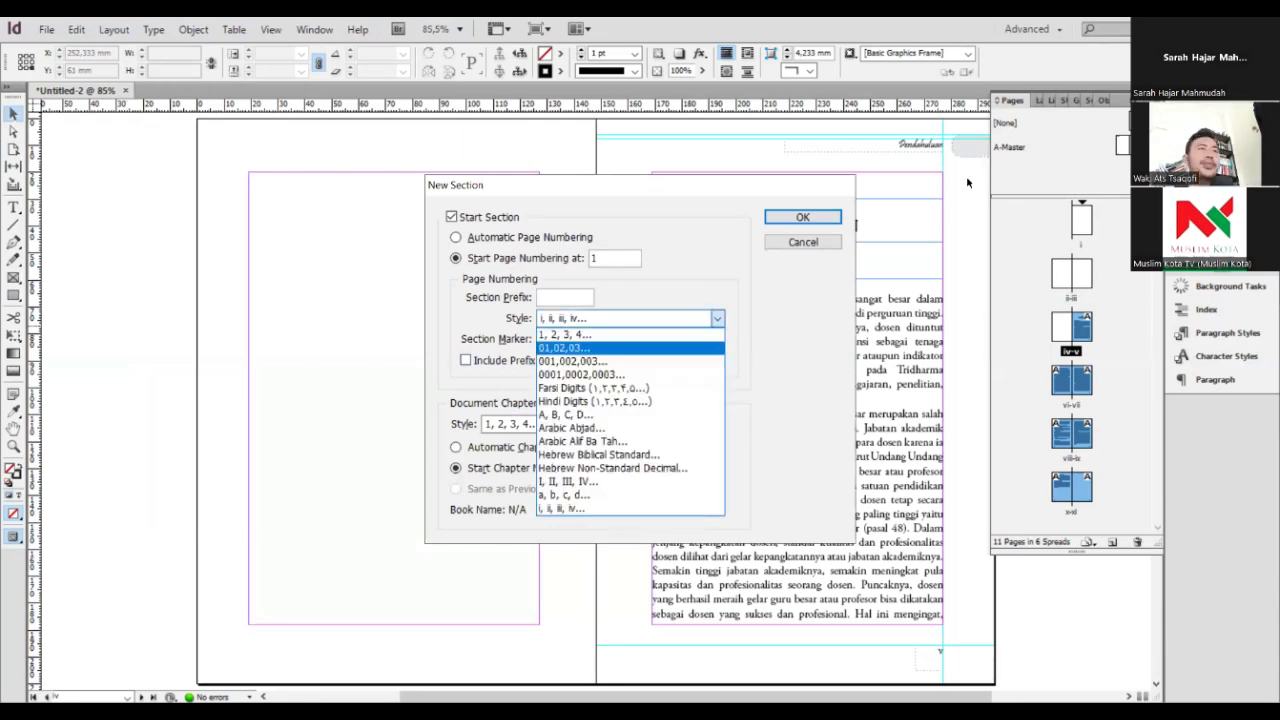
pyautogui.click(816, 220)
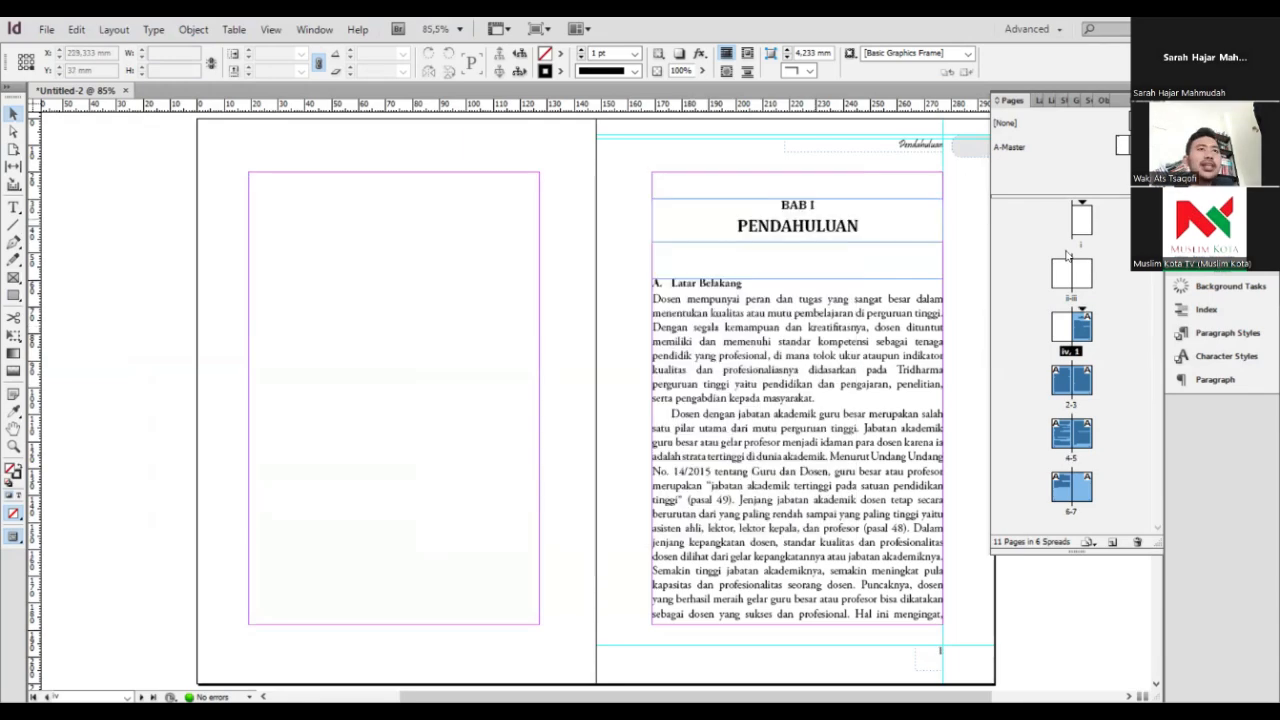
# Apply the [None] master to the BAB I opening page to remove its running header, tab and page number
pyautogui.click(1088, 331)
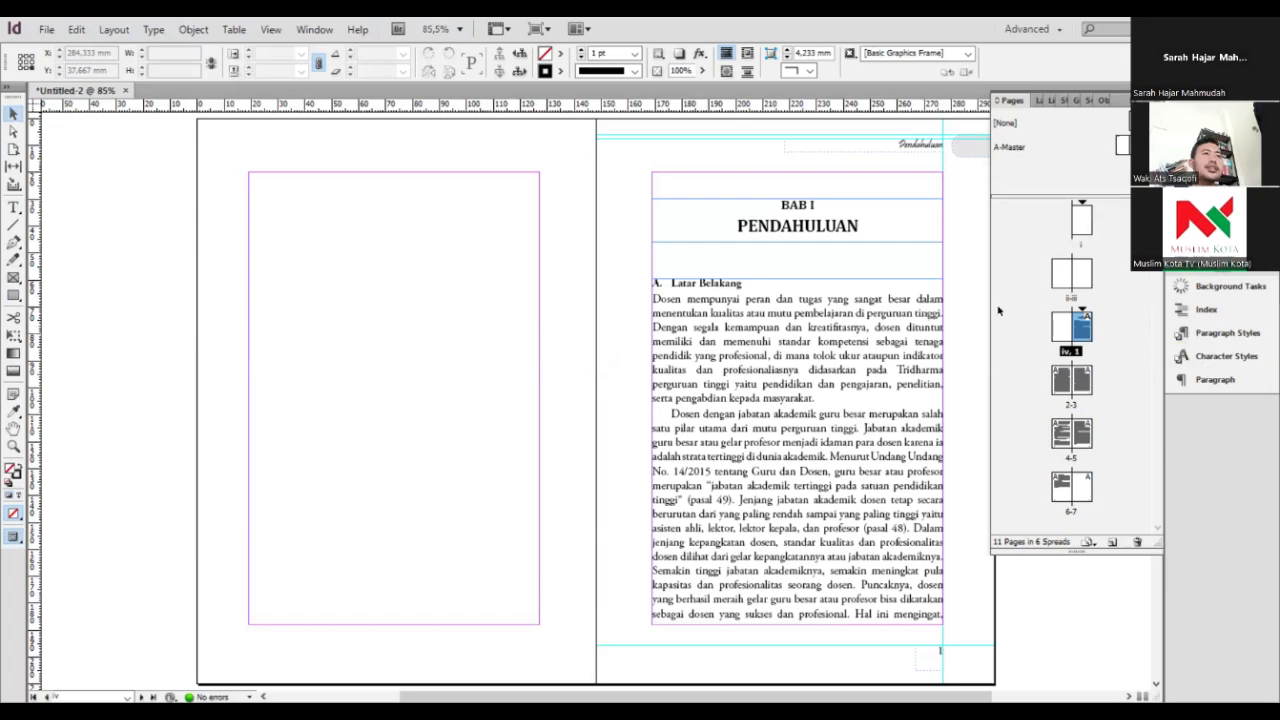
pyautogui.doubleClick(1085, 327)
pyautogui.scroll(-2, 822, 472)
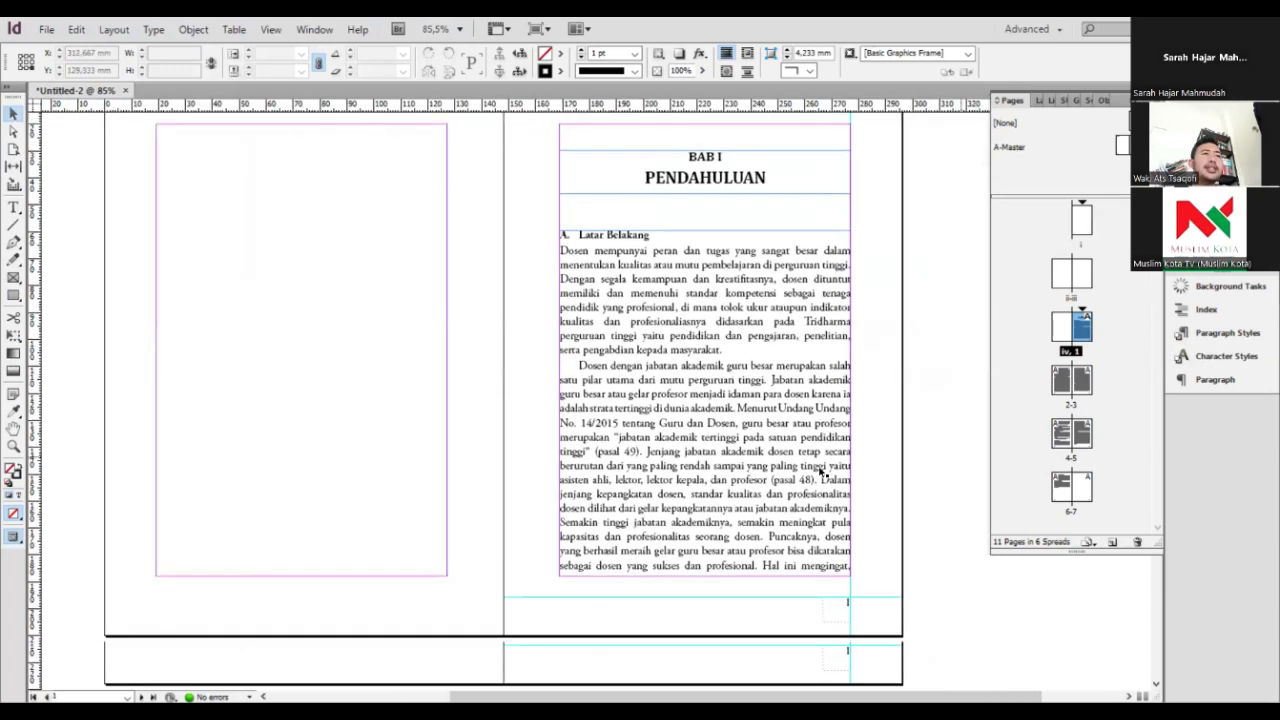
pyautogui.scroll(3, 903, 220)
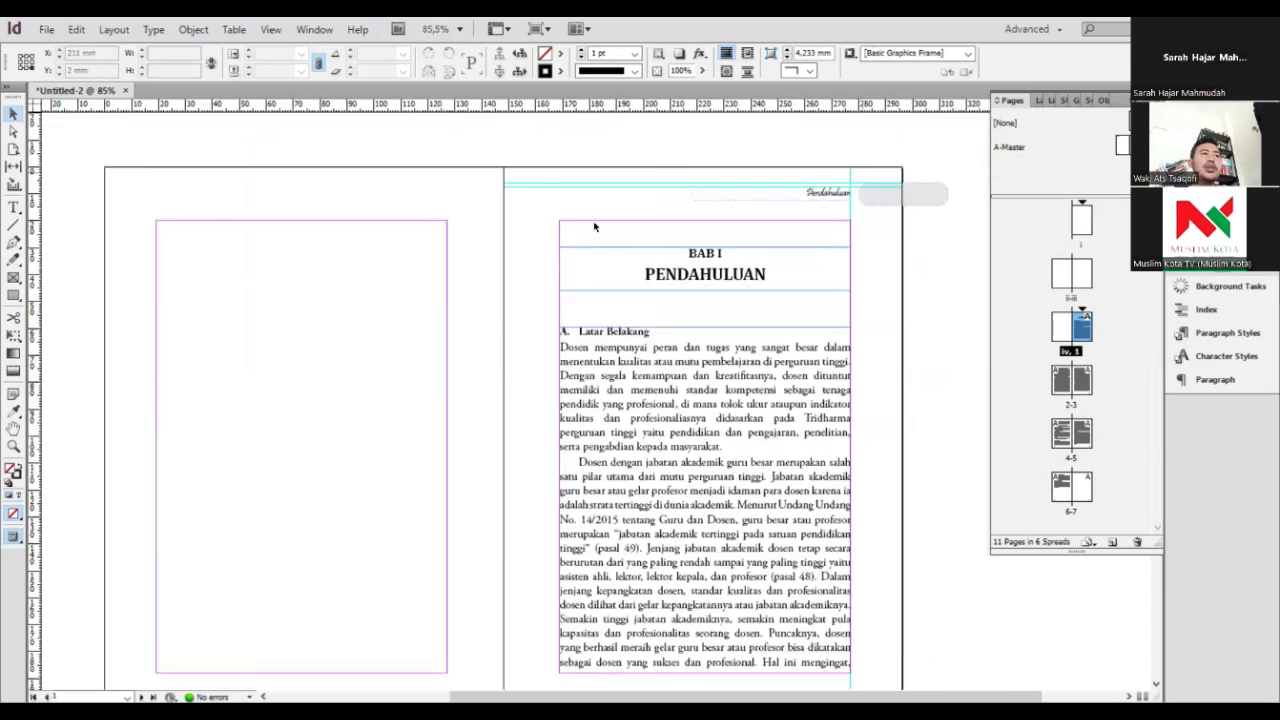
pyautogui.rightClick(1077, 410)
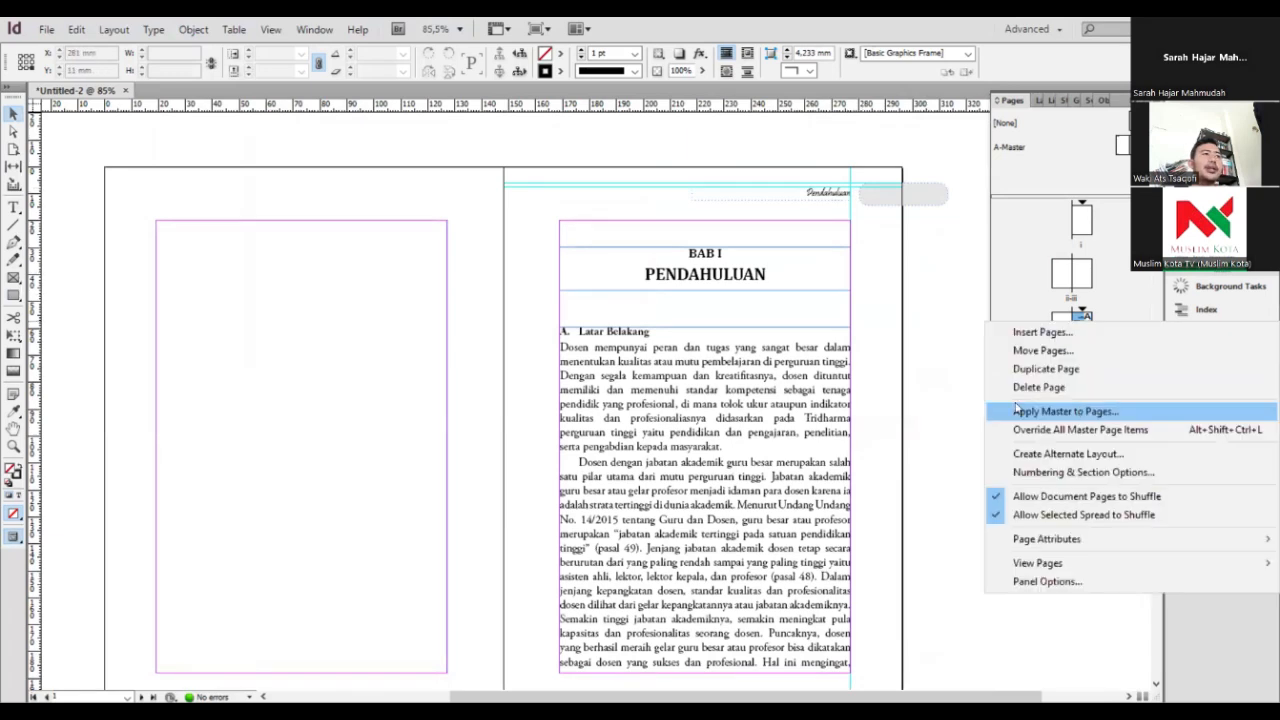
pyautogui.click(652, 262)
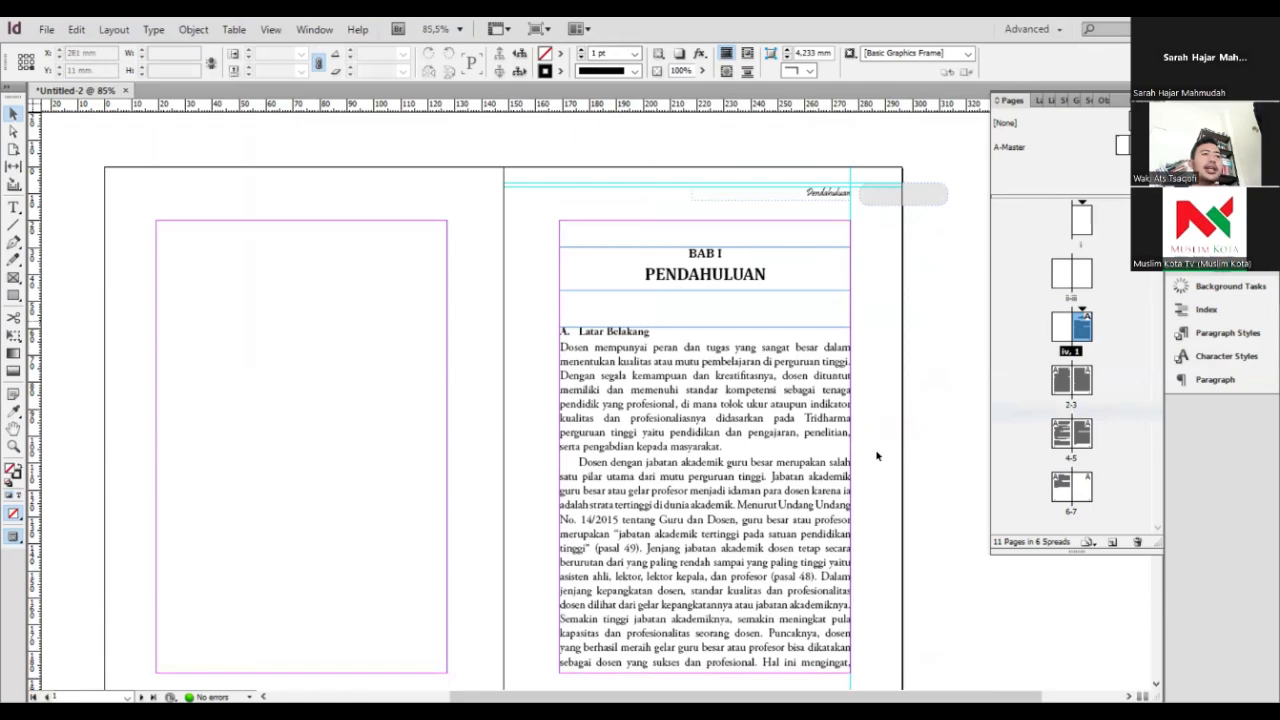
pyautogui.scroll(-4, 869, 430)
pyautogui.scroll(1, 859, 336)
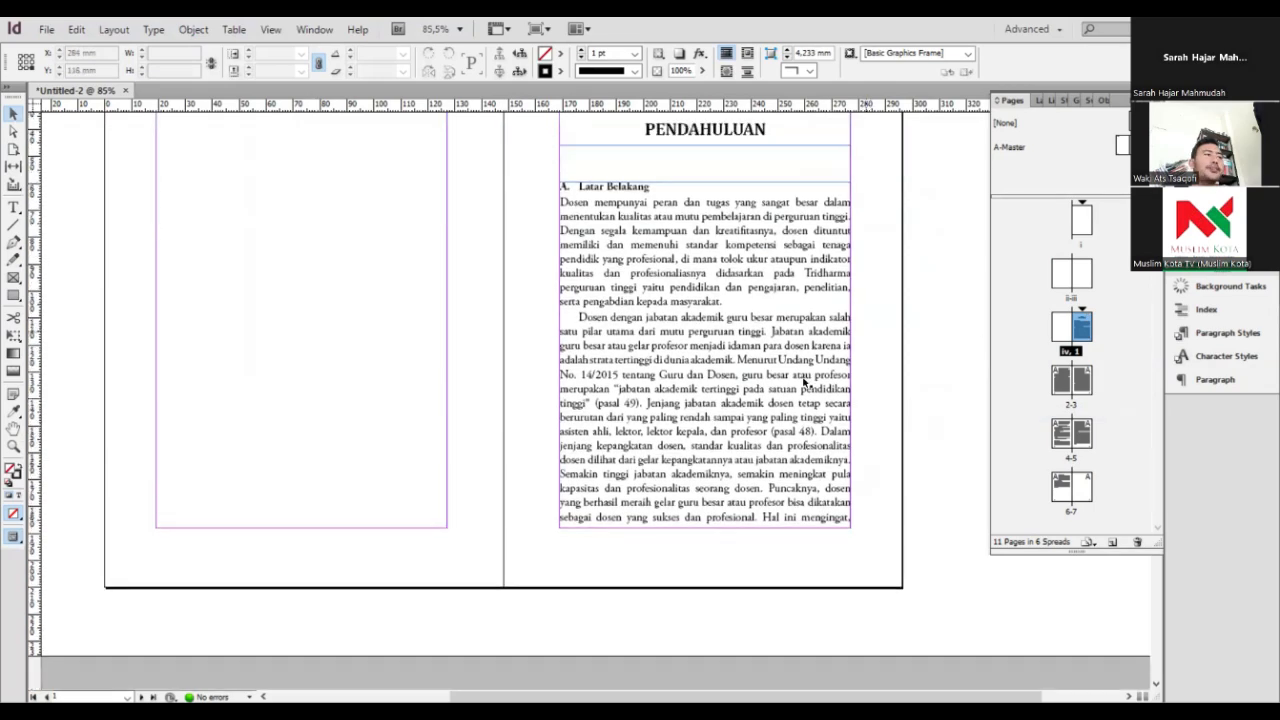
# Draw a rectangle about 26 mm wide and 13 mm high across the BAB I page's lower edge, with no stroke and a light gray Registration tint fill
pyautogui.scroll(-2, 808, 384)
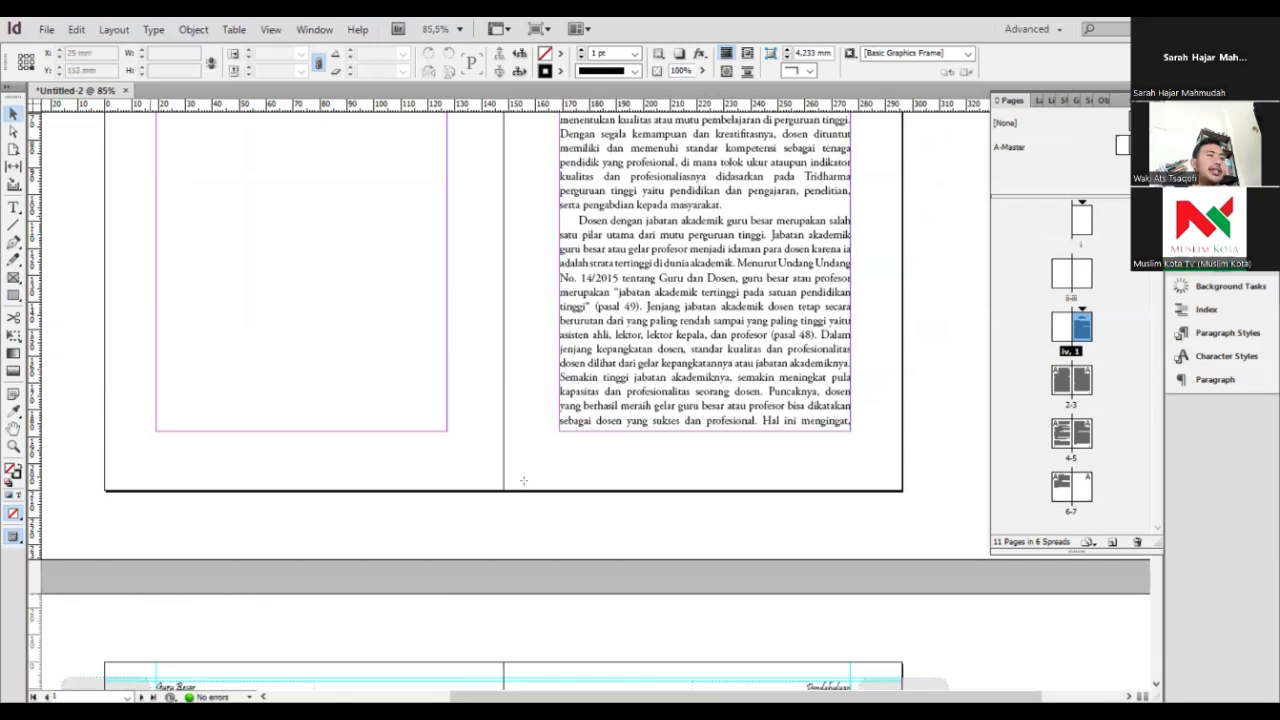
pyautogui.press('m')
pyautogui.moveTo(729, 505); pyautogui.dragTo(672, 470)
pyautogui.click(560, 72)
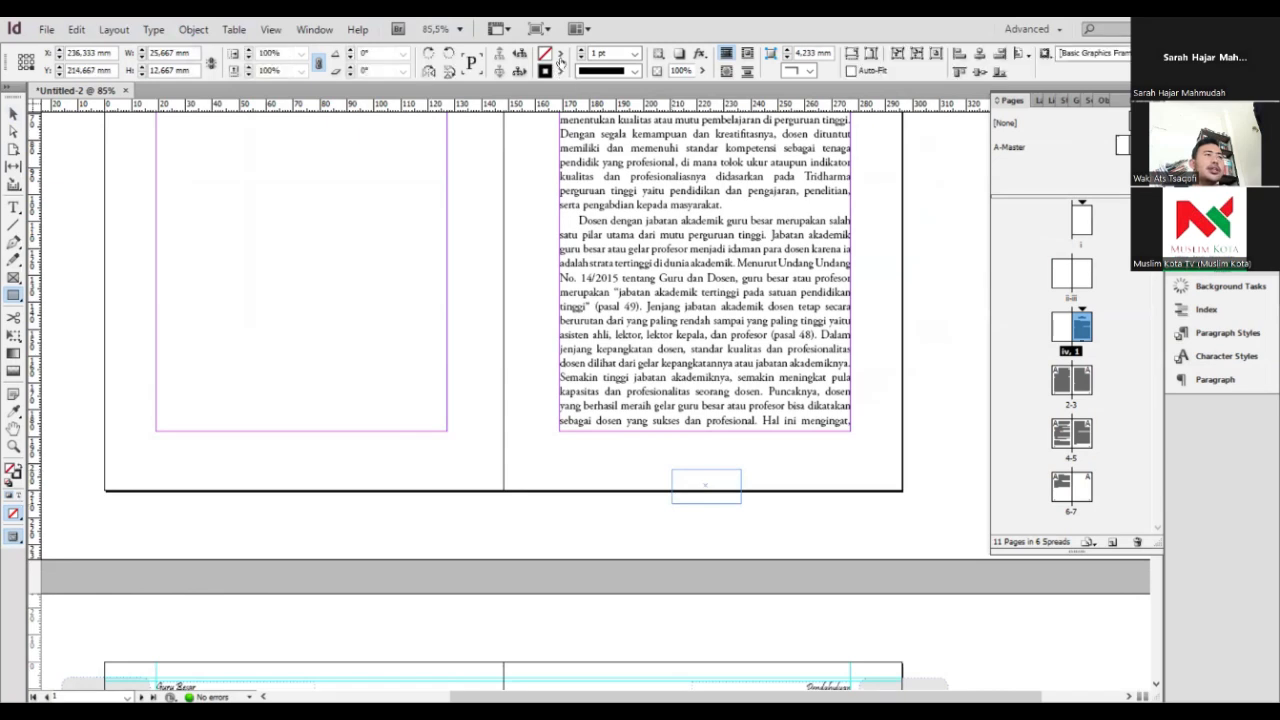
pyautogui.click(562, 72)
pyautogui.click(644, 105)
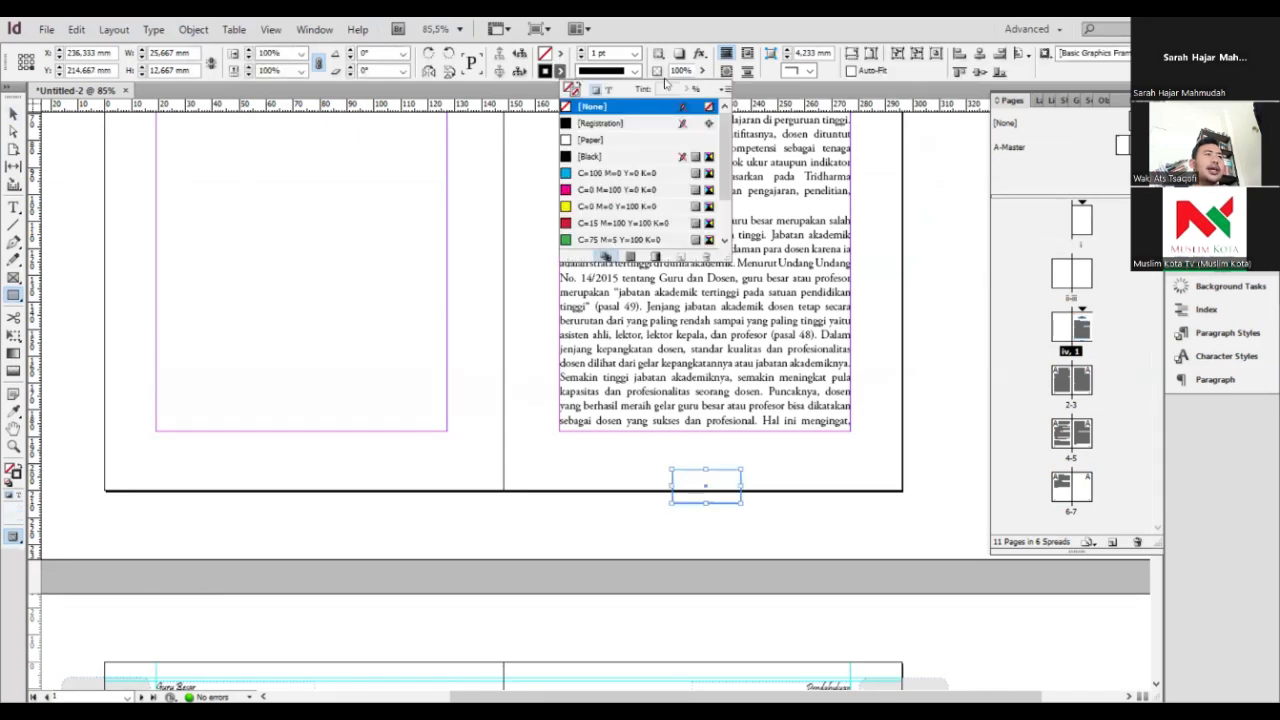
pyautogui.click(560, 54)
pyautogui.click(644, 105)
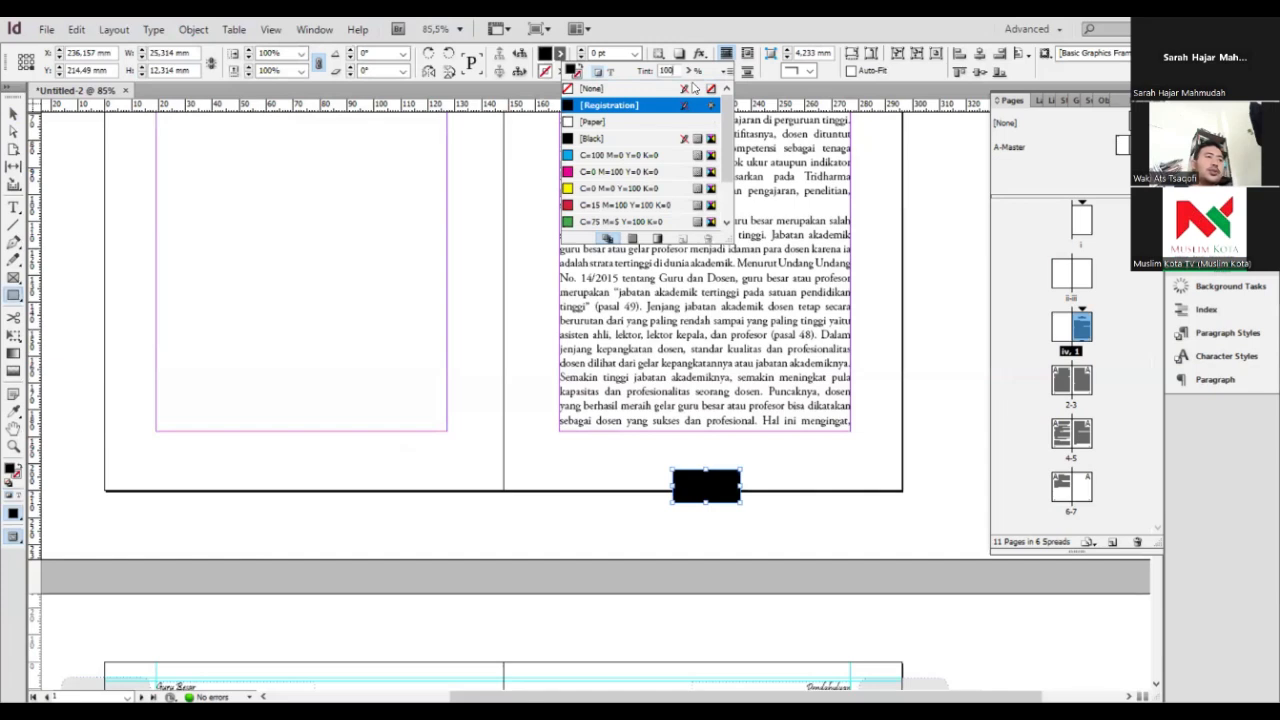
pyautogui.click(11, 117)
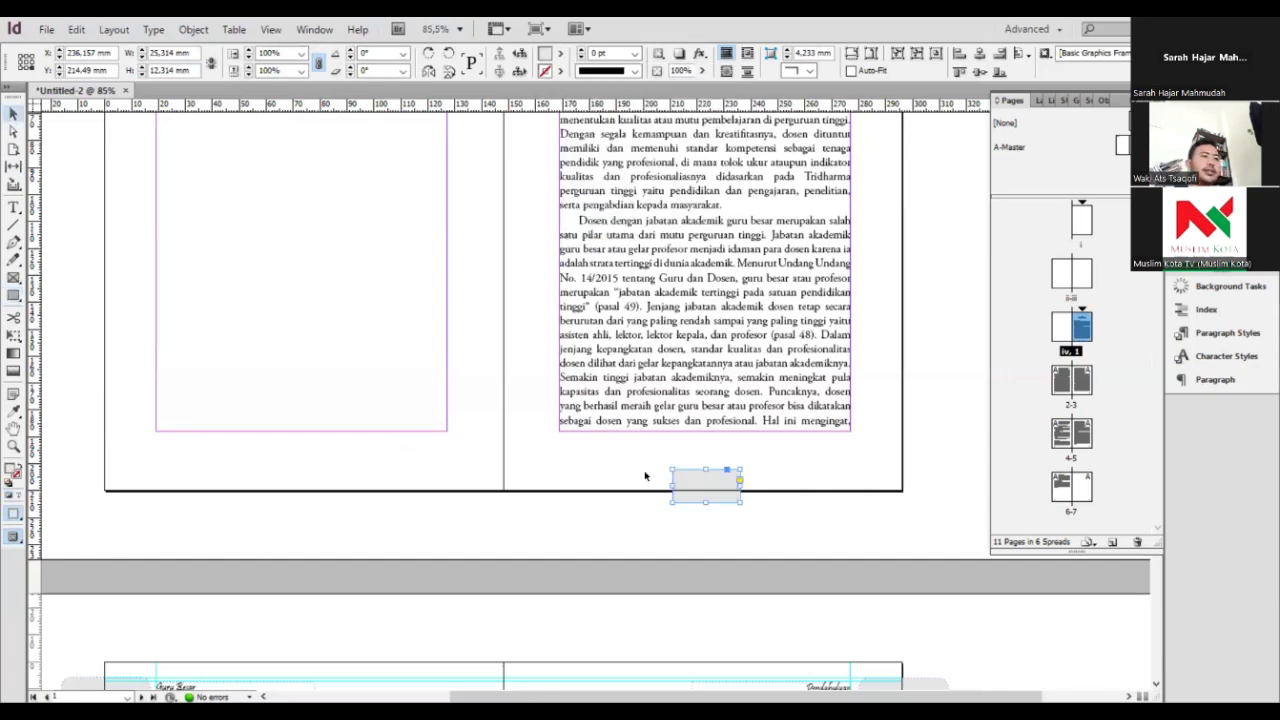
pyautogui.click(713, 459)
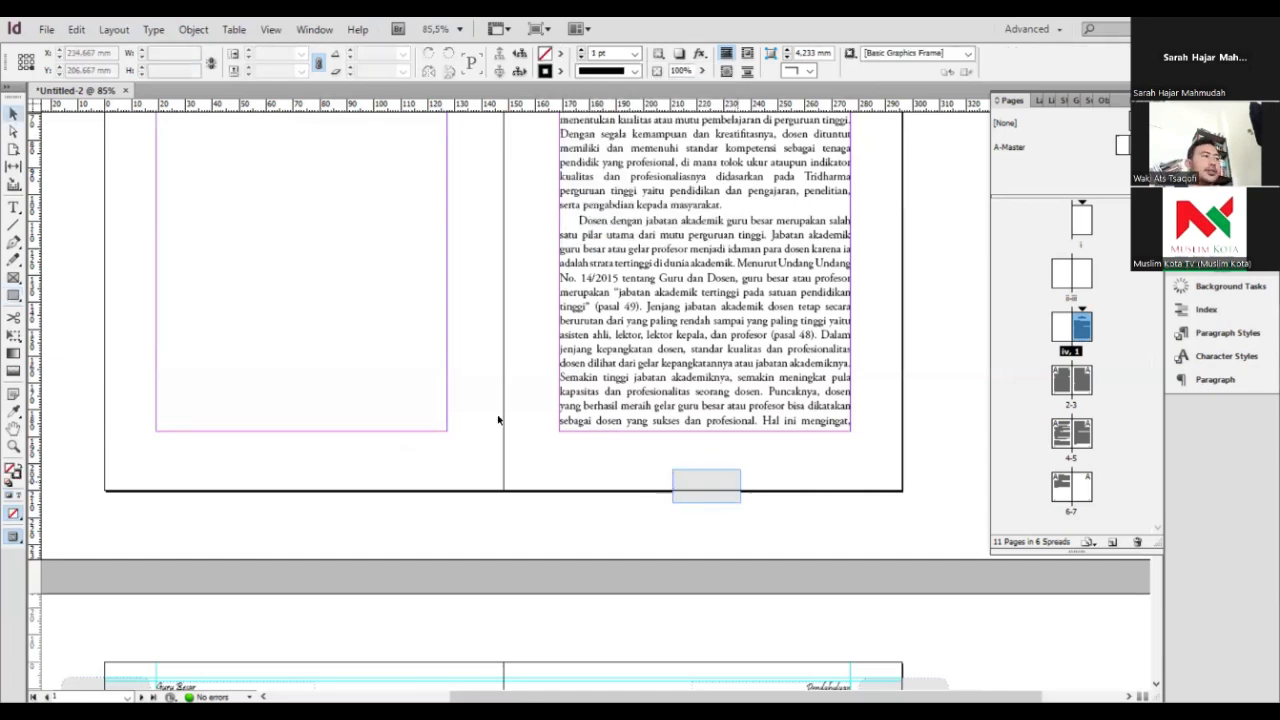
# Add a small text frame just above the gray rectangle on the BAB I page containing a centered number 1
pyautogui.click(13, 208)
pyautogui.moveTo(684, 444); pyautogui.dragTo(716, 461)
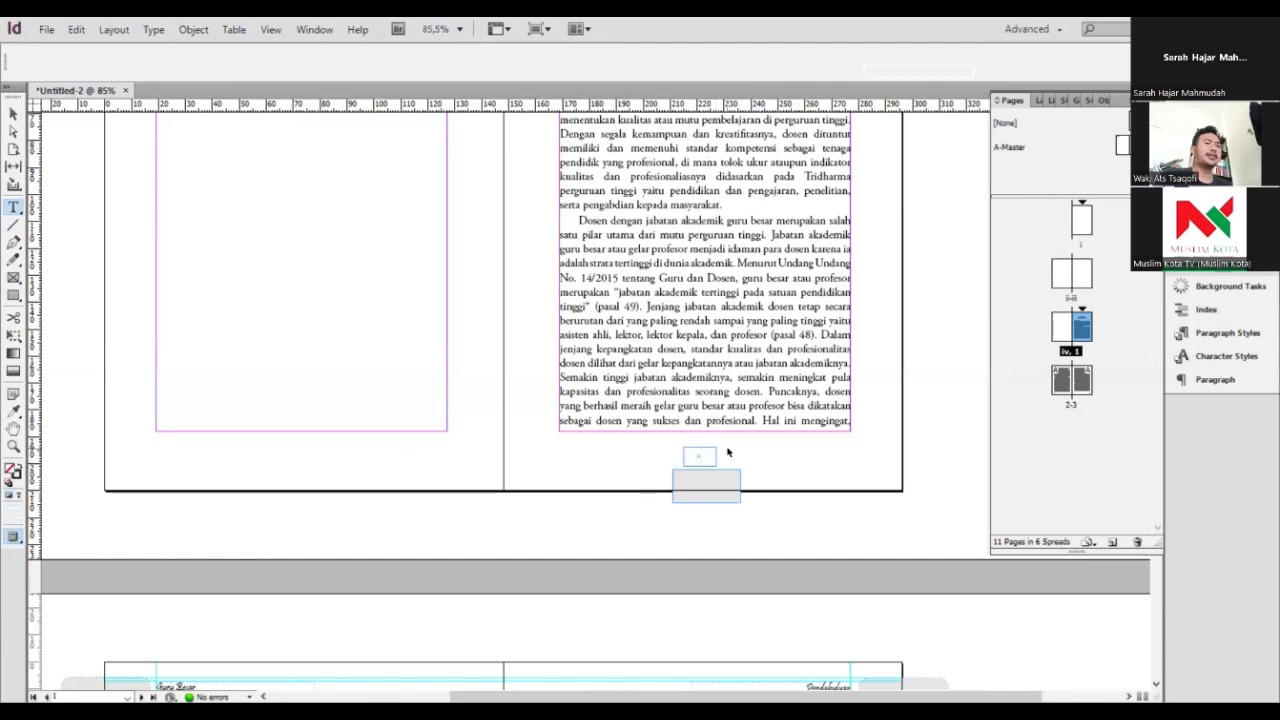
pyautogui.write('1')
pyautogui.hotkey('ctrl', 'a')
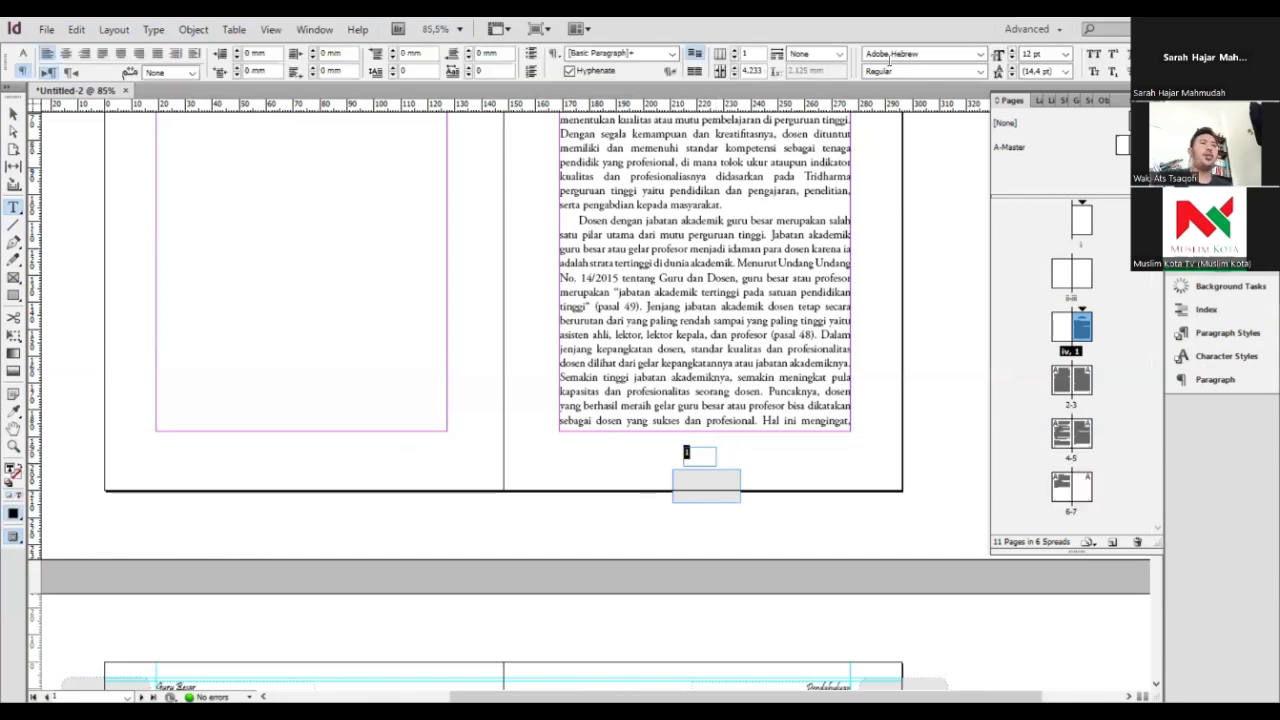
pyautogui.hotkey('ctrl', 'shift', 'c')
# Set the page number's font to Adobe Garamond Pro with 15 pt leading
pyautogui.hotkey('ctrl', '6')
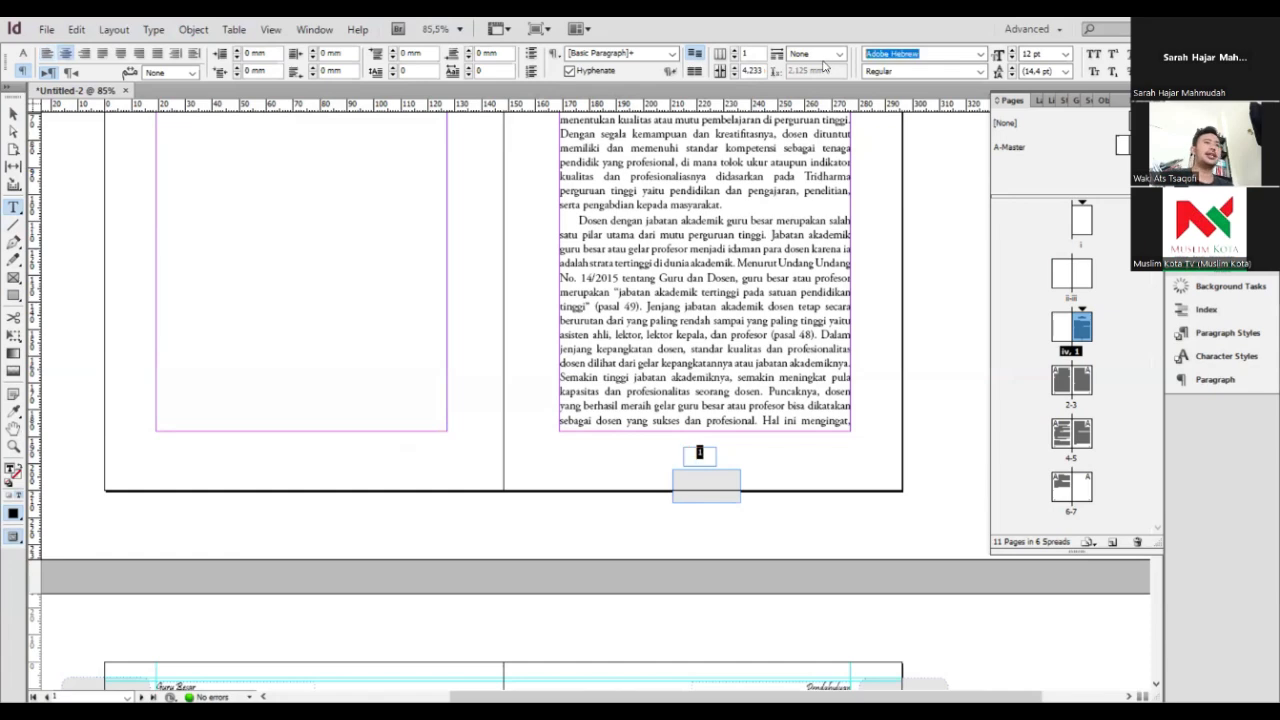
pyautogui.write('ad')
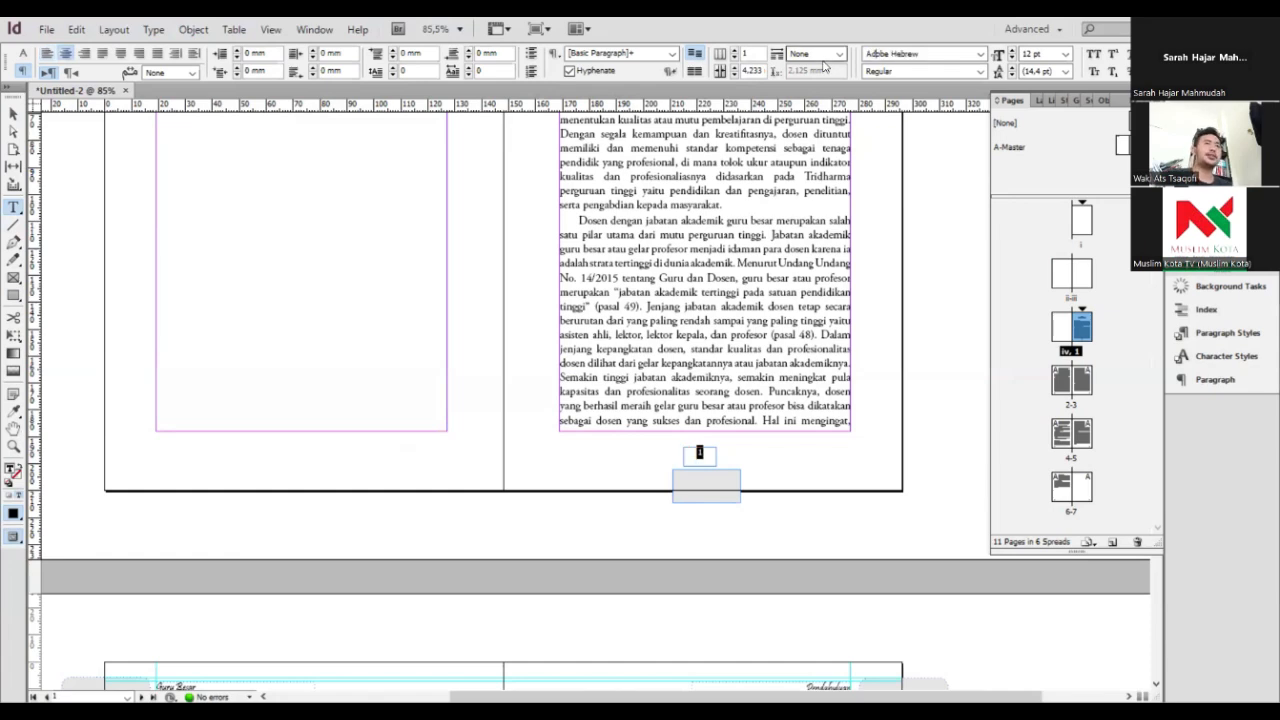
pyautogui.write('obe ga')
pyautogui.press('Tab')
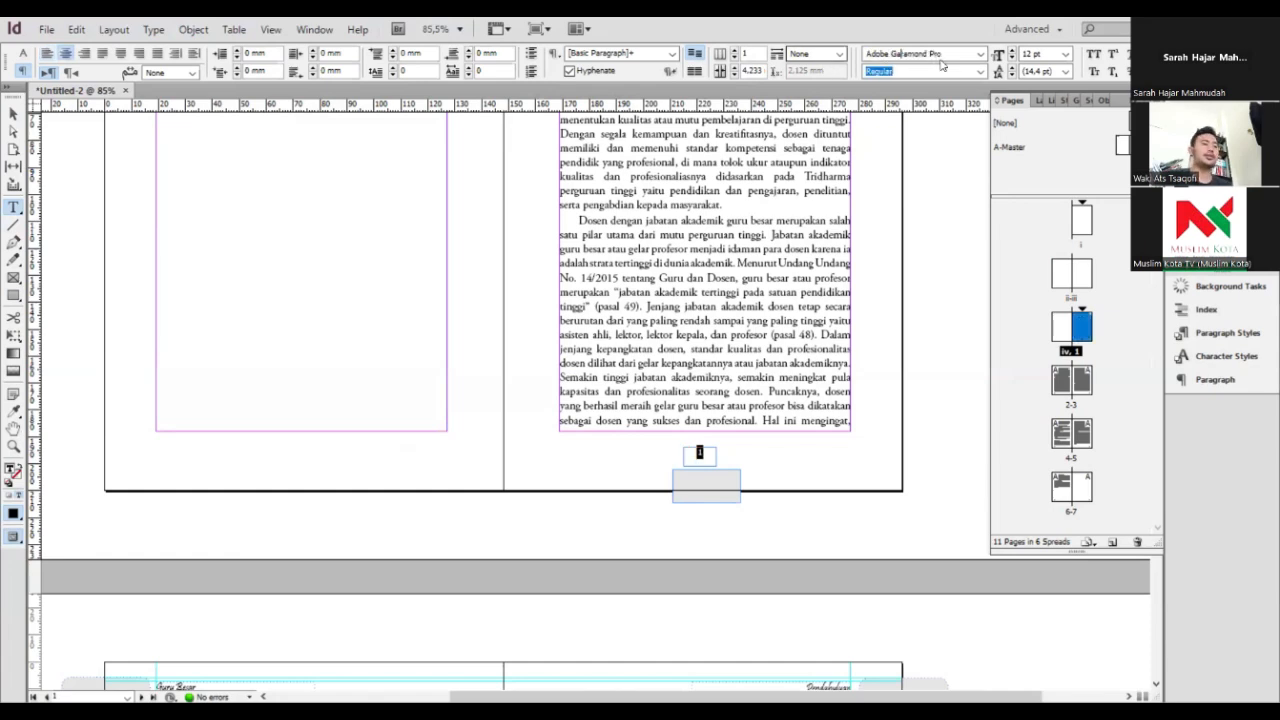
pyautogui.press('Tab')
pyautogui.press('Tab')
pyautogui.write('15')
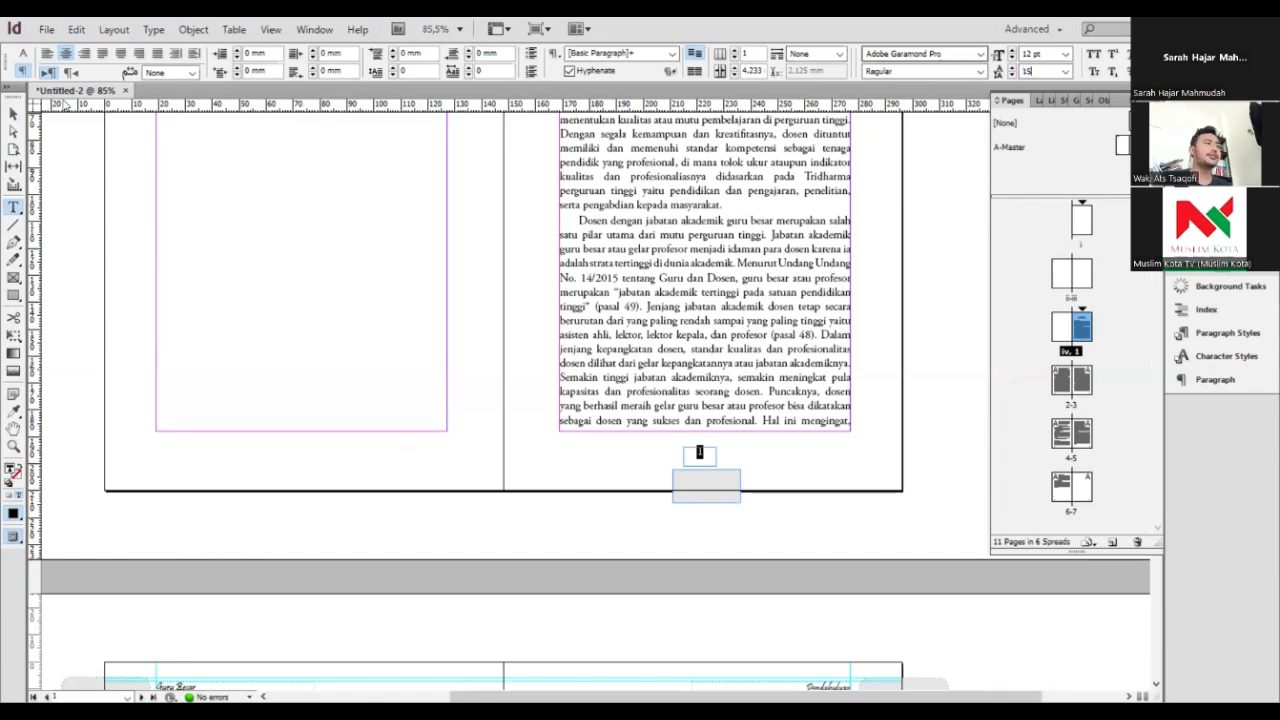
pyautogui.press('Return')
# Align the number frame and gray rectangle on their horizontal centers, using the rectangle as the key object
pyautogui.click(717, 480)
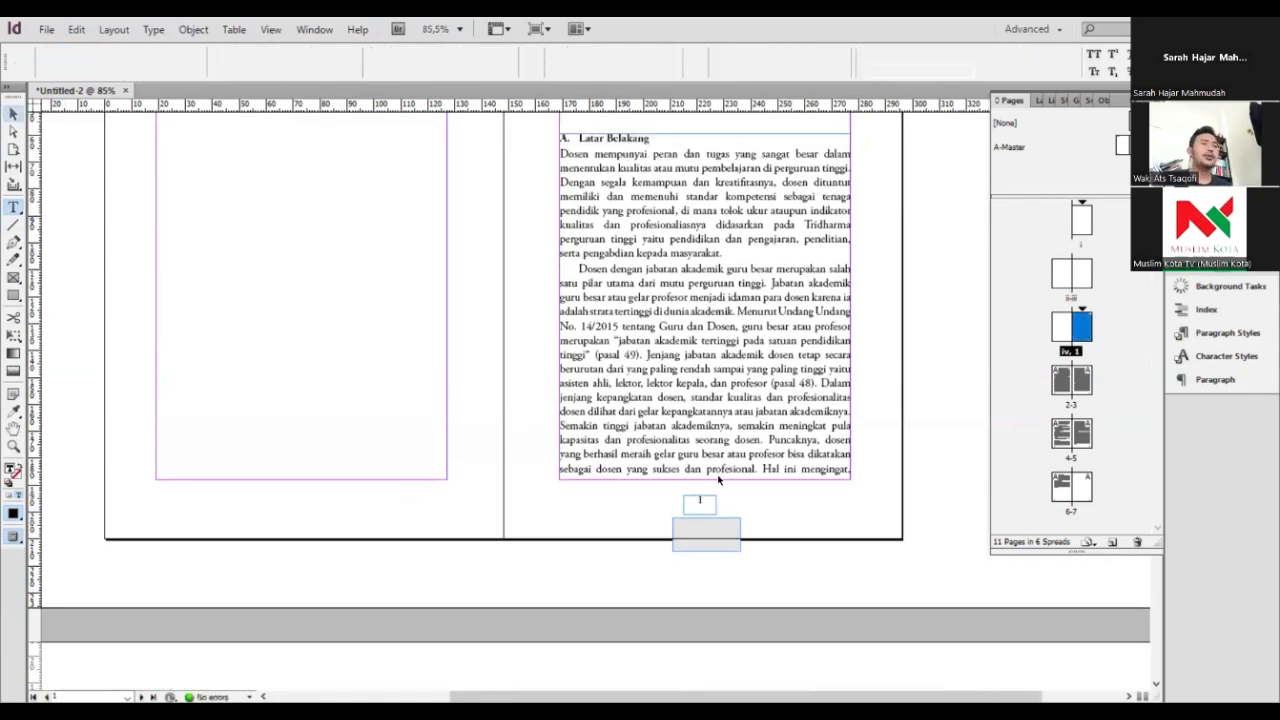
pyautogui.scroll(-3, 717, 480)
pyautogui.press('Escape')
pyautogui.moveTo(673, 382); pyautogui.dragTo(672, 380)
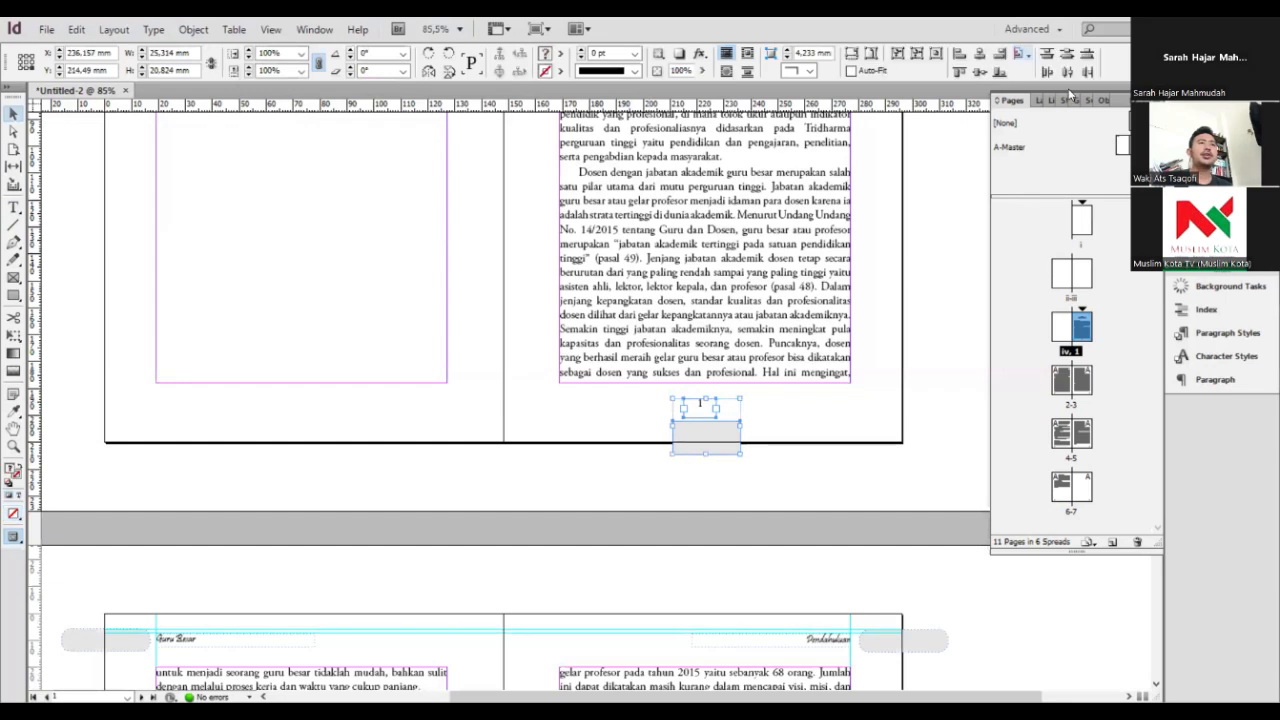
pyautogui.click(1022, 53)
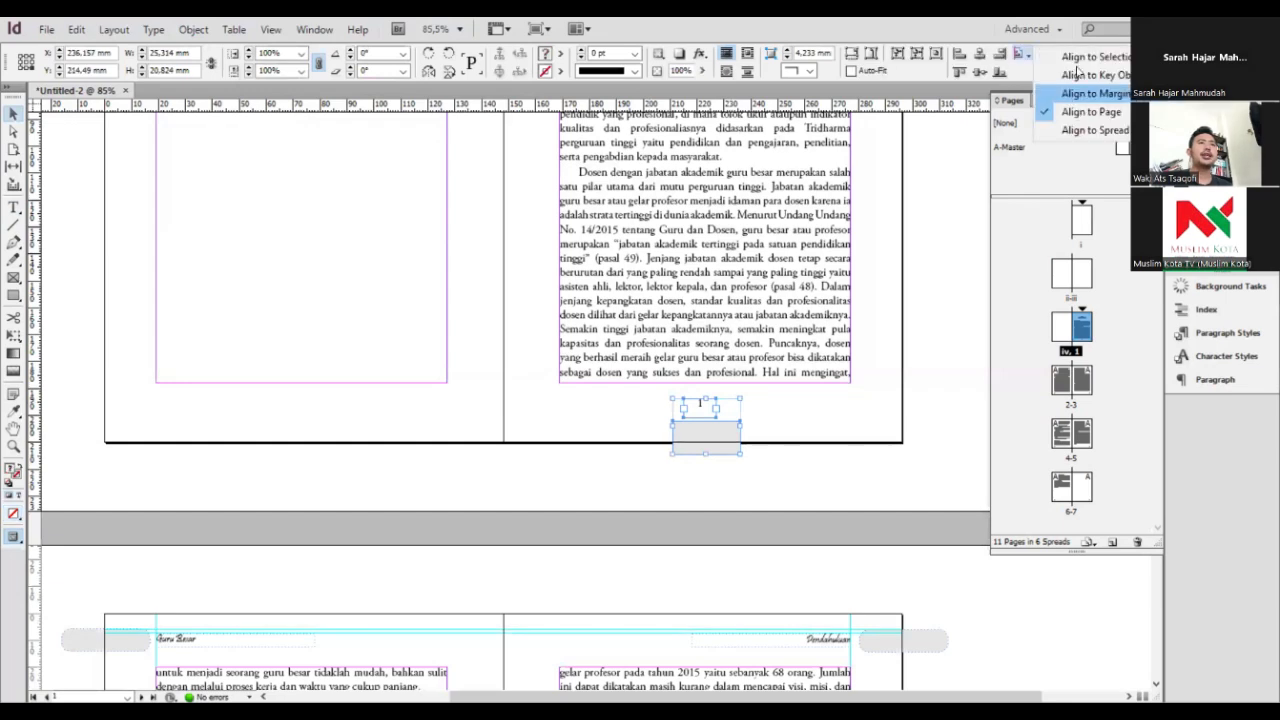
pyautogui.click(1092, 57)
pyautogui.click(982, 54)
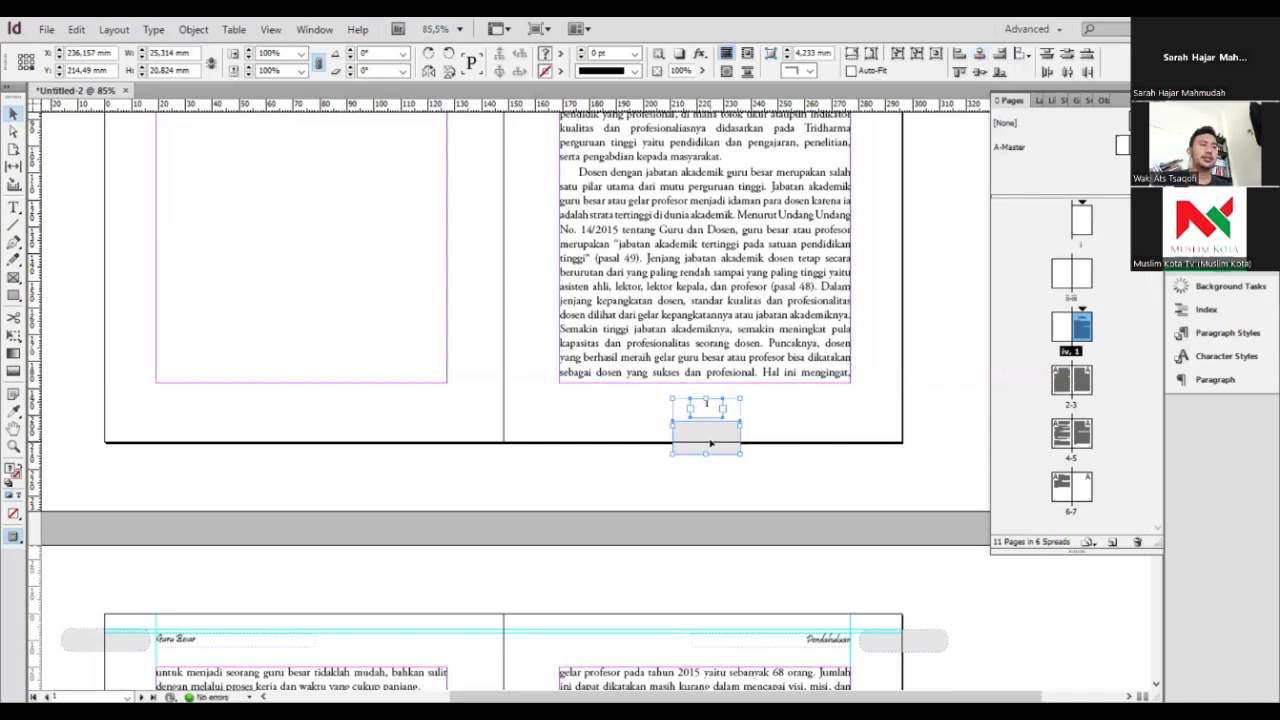
pyautogui.click(1017, 54)
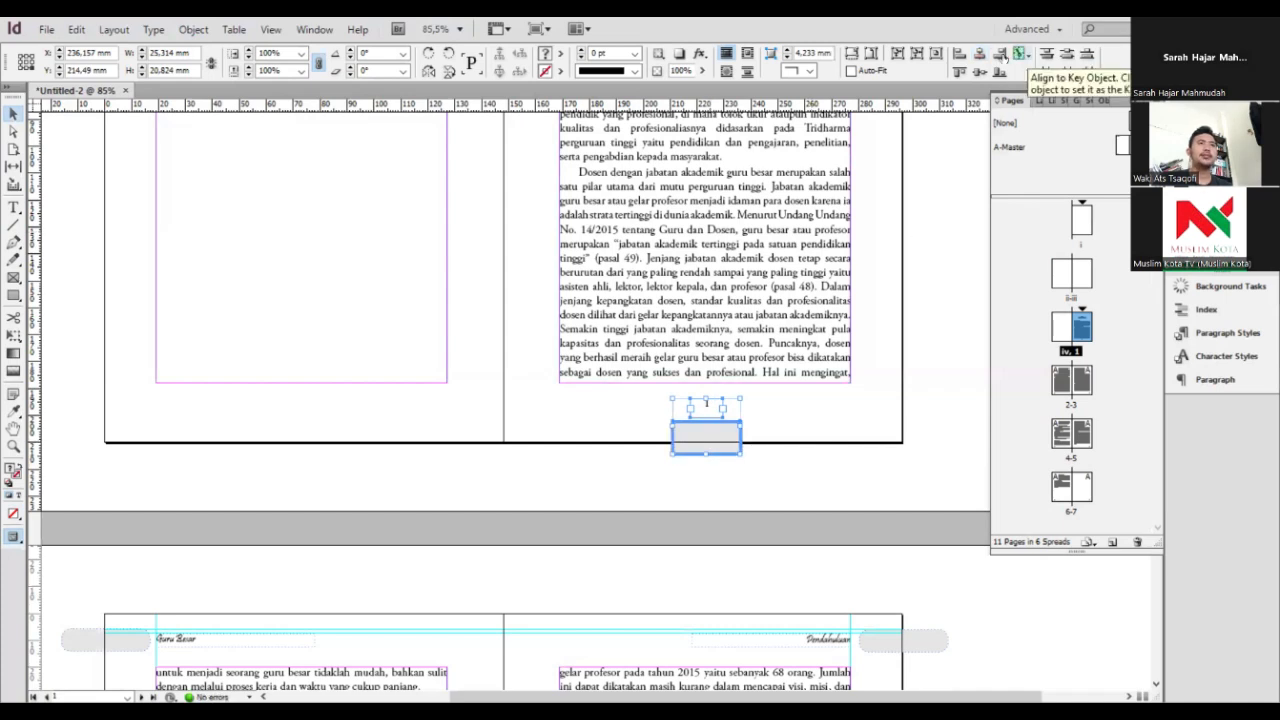
pyautogui.click(1002, 55)
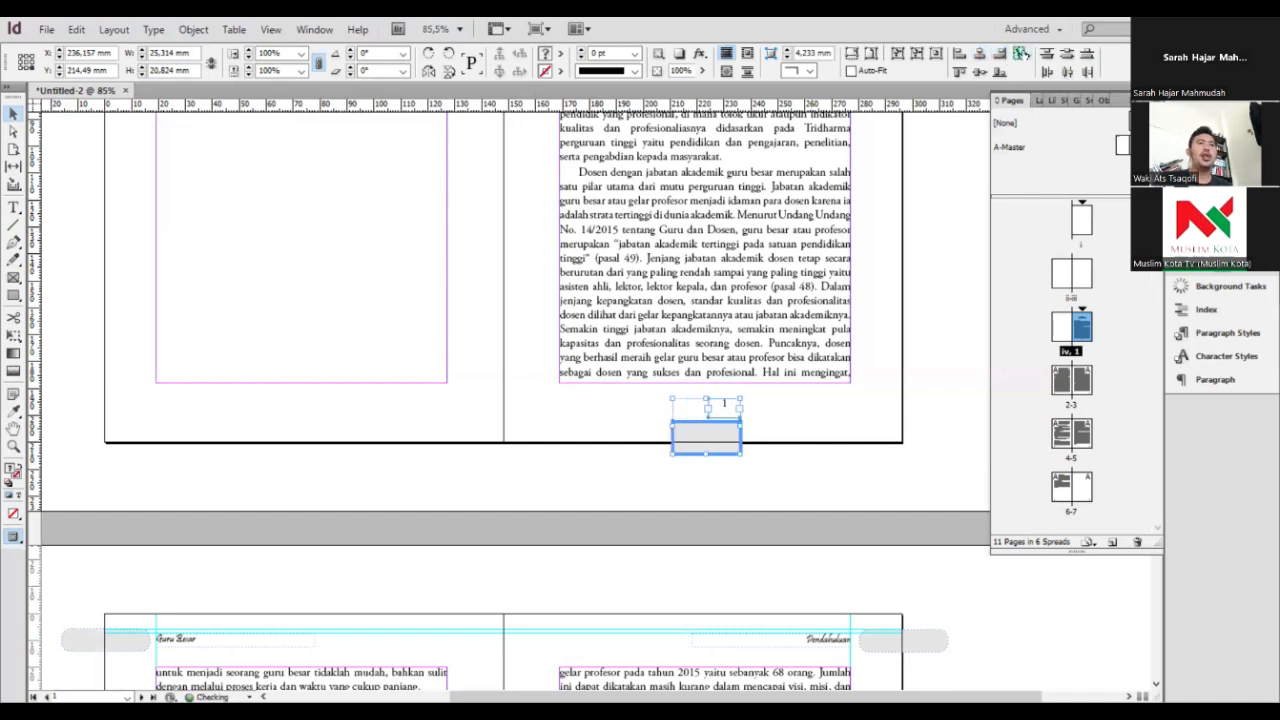
pyautogui.click(980, 54)
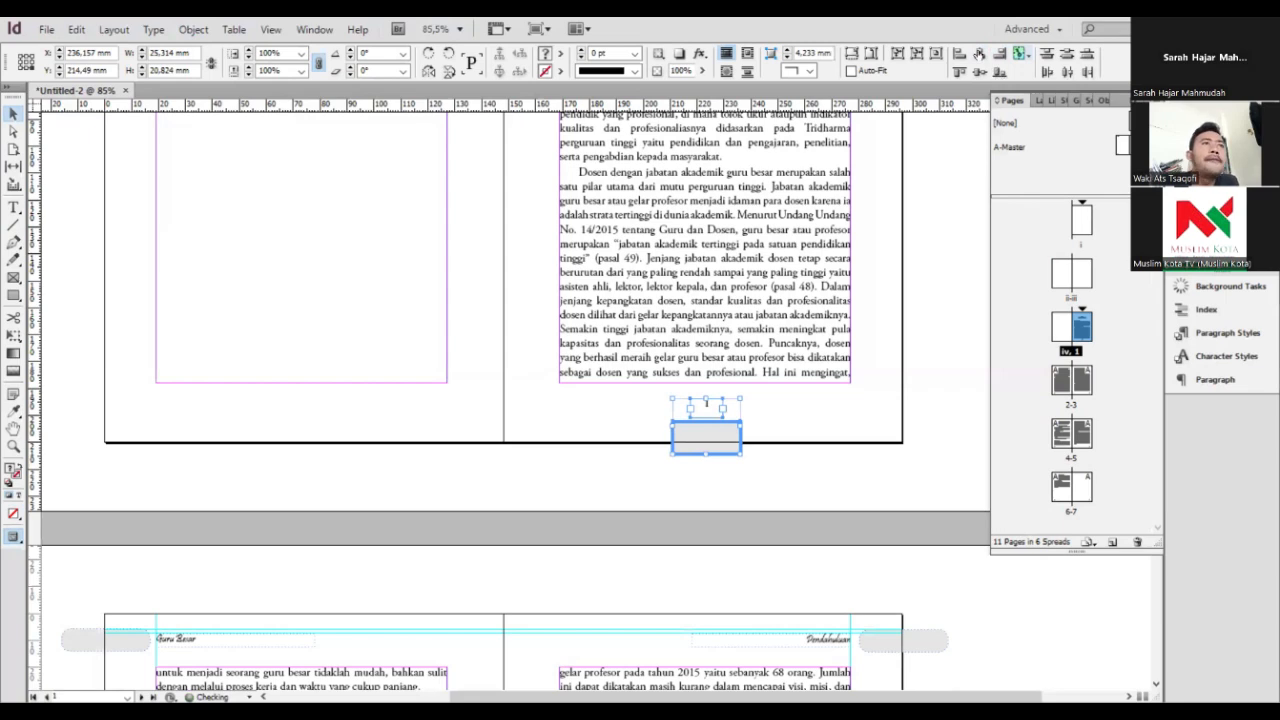
# Nudge the number frame and gray rectangle together about 1.5 mm to the left
pyautogui.press('Left')
pyautogui.press('Left')
pyautogui.press('Left')
pyautogui.press('Left')
pyautogui.press('Left')
pyautogui.press('Left')
pyautogui.click(828, 485)
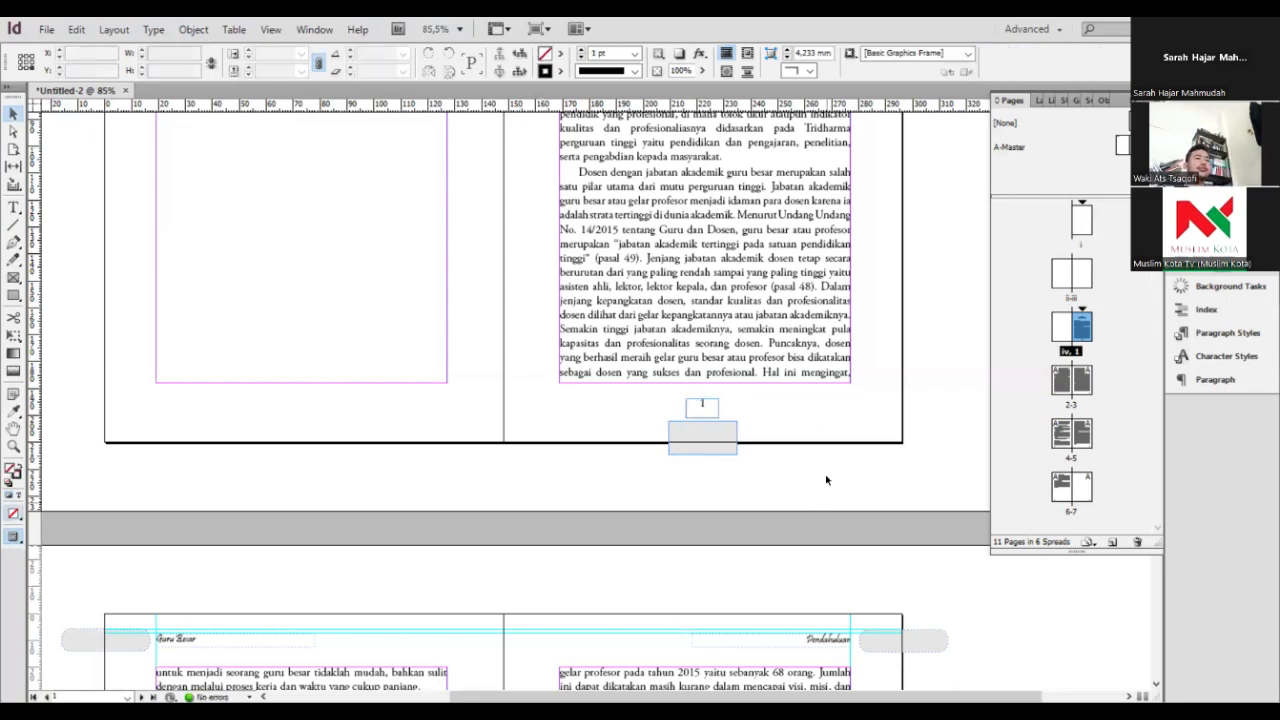
# Preview the page without guides and raise the gray rectangle's upper edge to a height of about 14 mm
pyautogui.press('w')
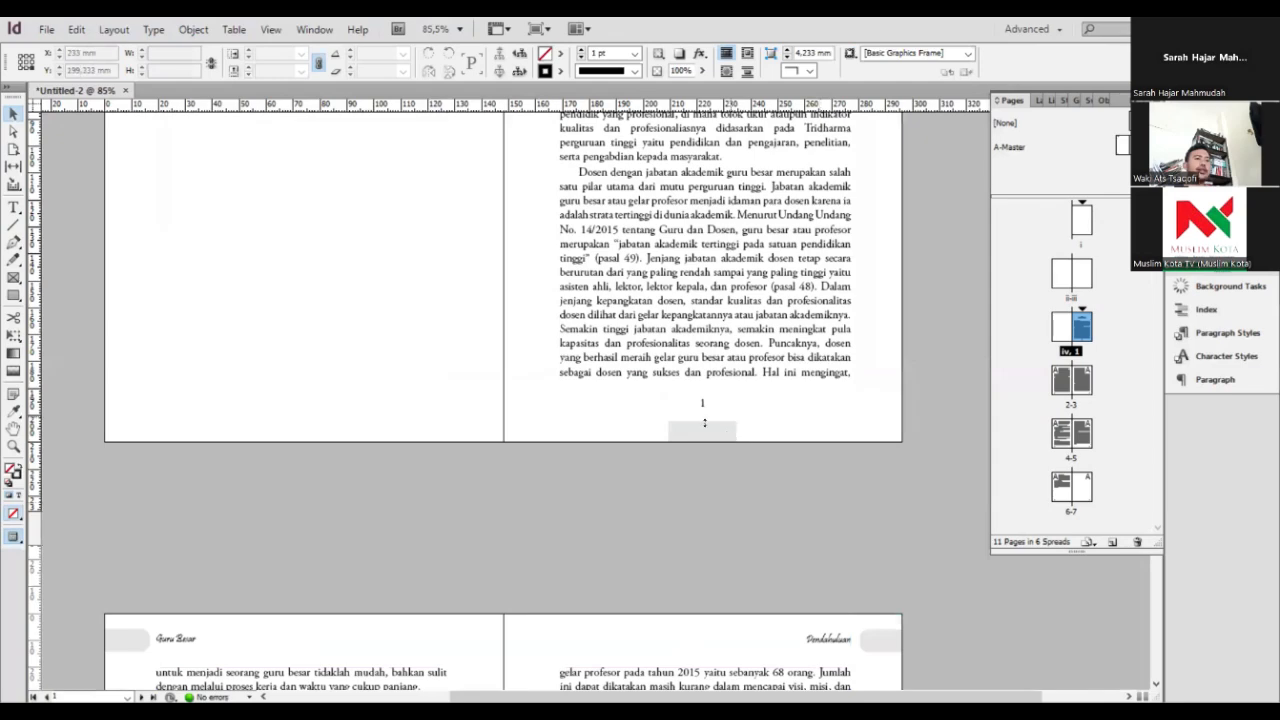
pyautogui.click(706, 427)
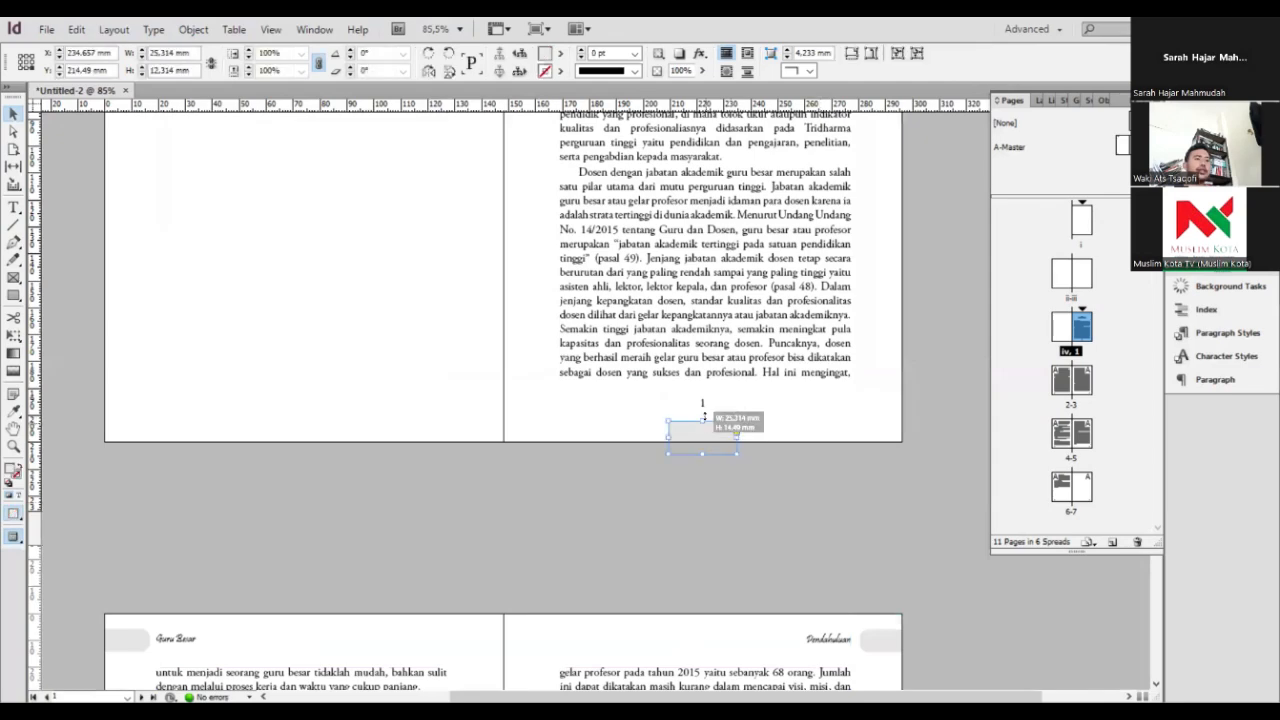
pyautogui.click(788, 494)
# Compare the header and page number layout on pages 2-3 with the BAB I opening page, with and without guides
pyautogui.scroll(5, 788, 498)
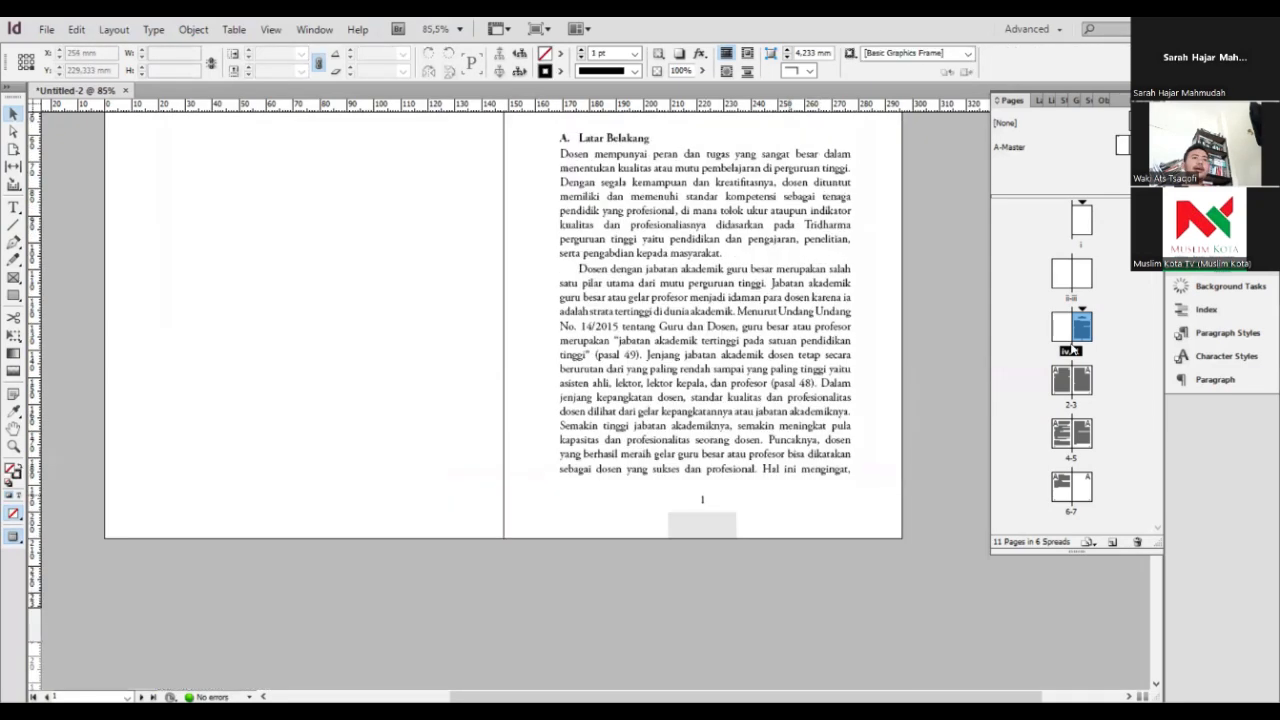
pyautogui.scroll(-2, 983, 364)
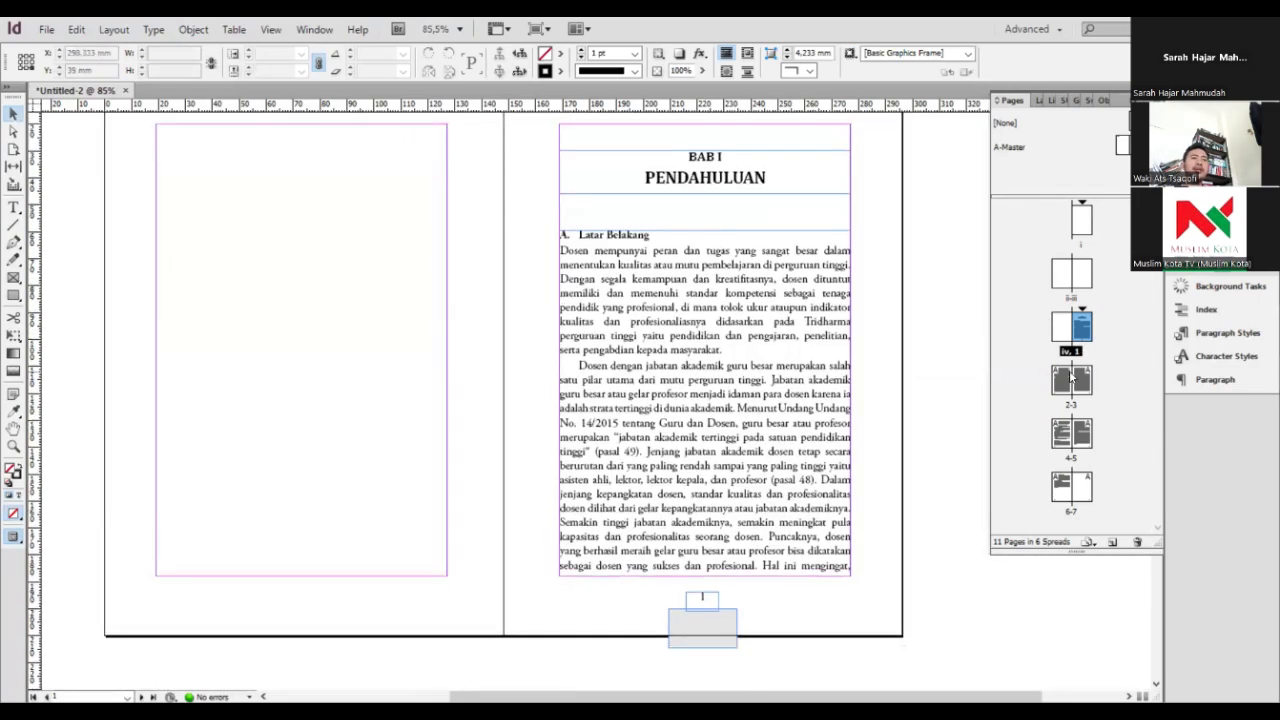
pyautogui.doubleClick(1069, 378)
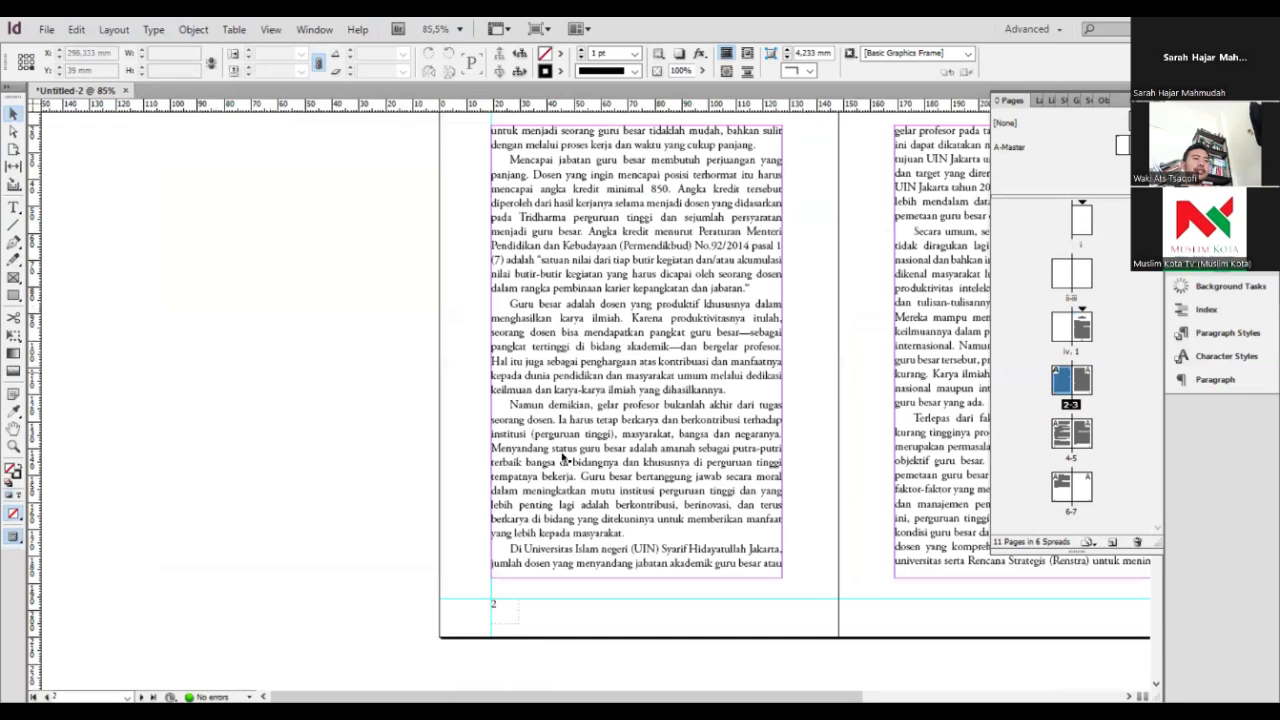
pyautogui.scroll(3, 714, 313)
pyautogui.scroll(-2, 703, 320)
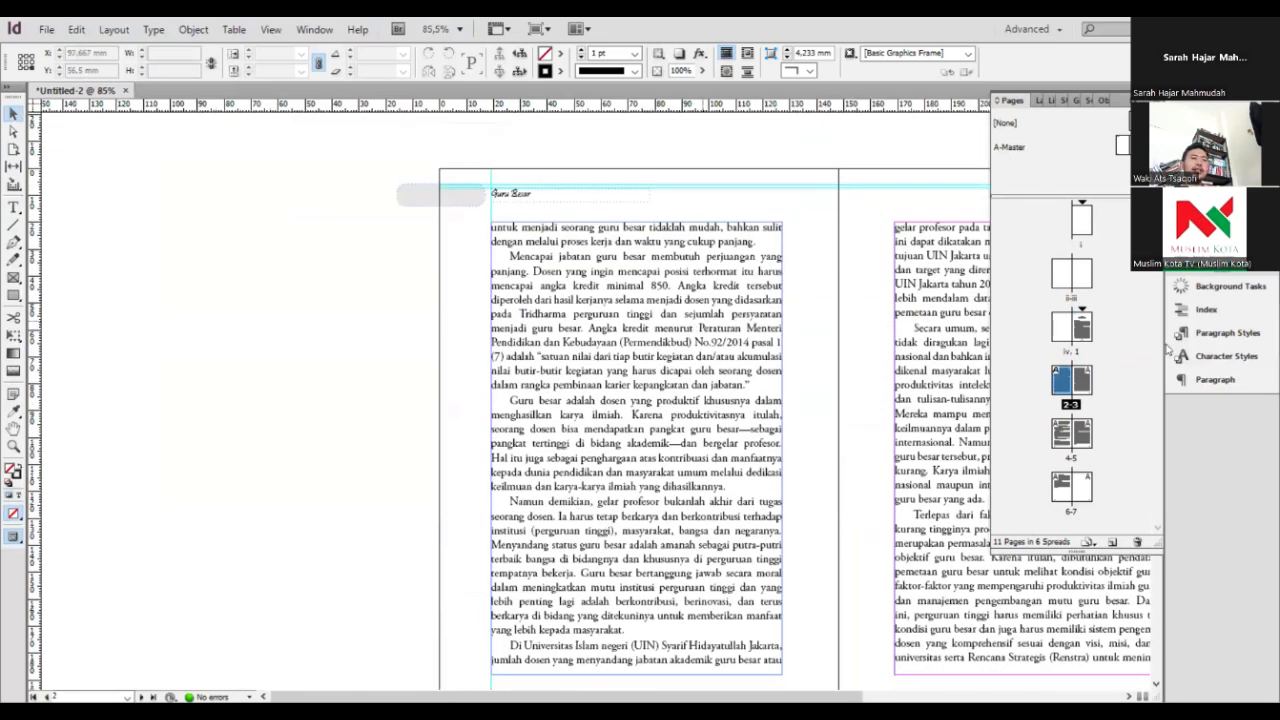
pyautogui.hscroll(3, 595, 430)
pyautogui.scroll(-2, 569, 526)
pyautogui.hotkey('shift', 'pageup')
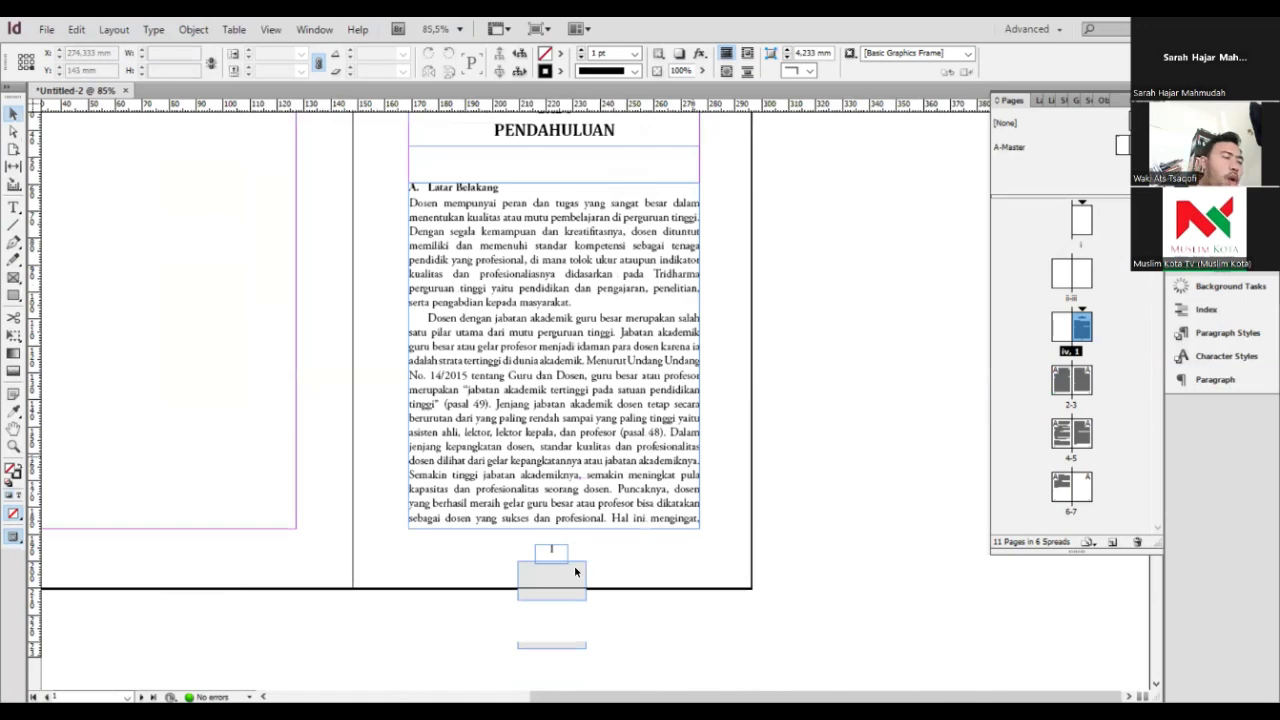
pyautogui.scroll(-1, 558, 550)
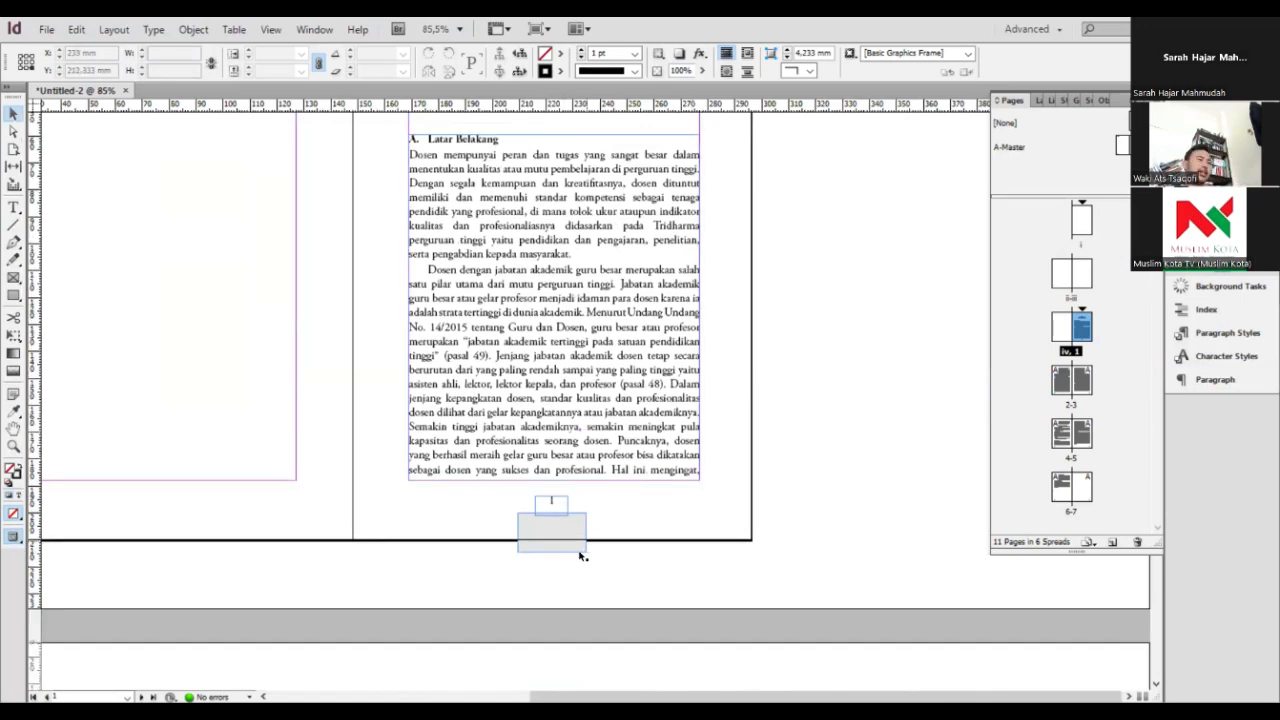
pyautogui.press('w')
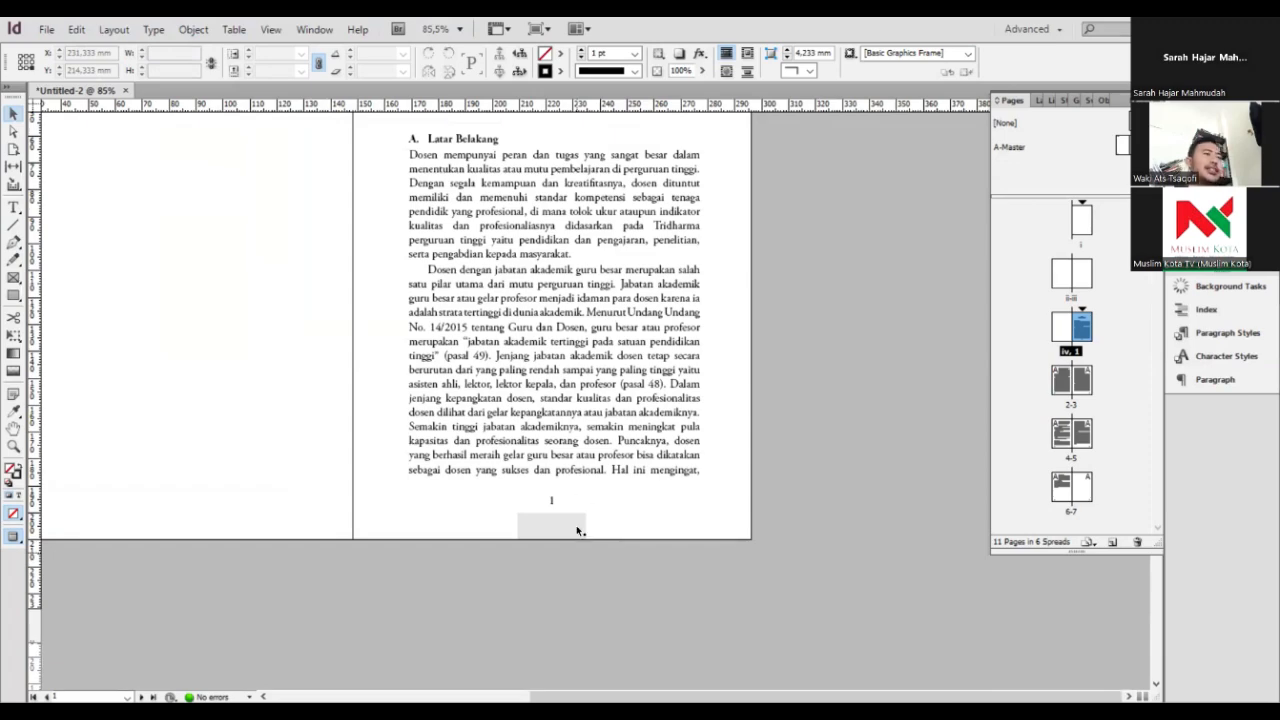
pyautogui.scroll(1, 614, 476)
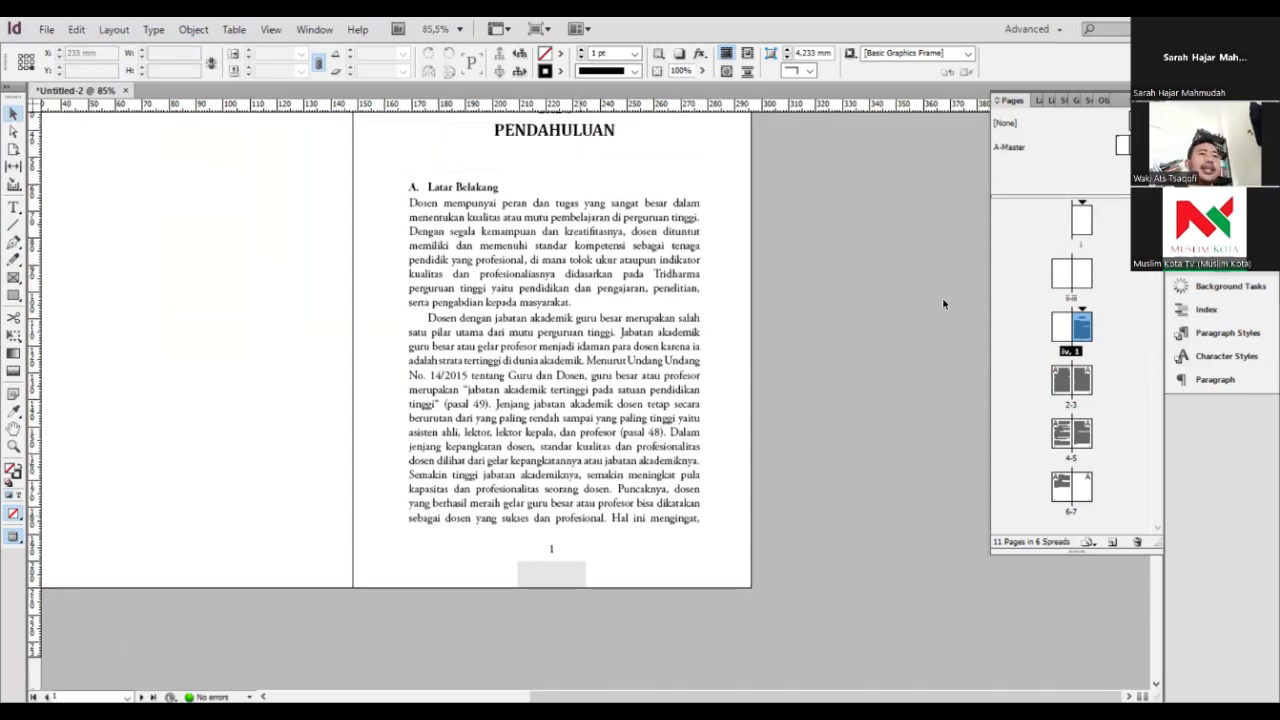
pyautogui.doubleClick(1085, 328)
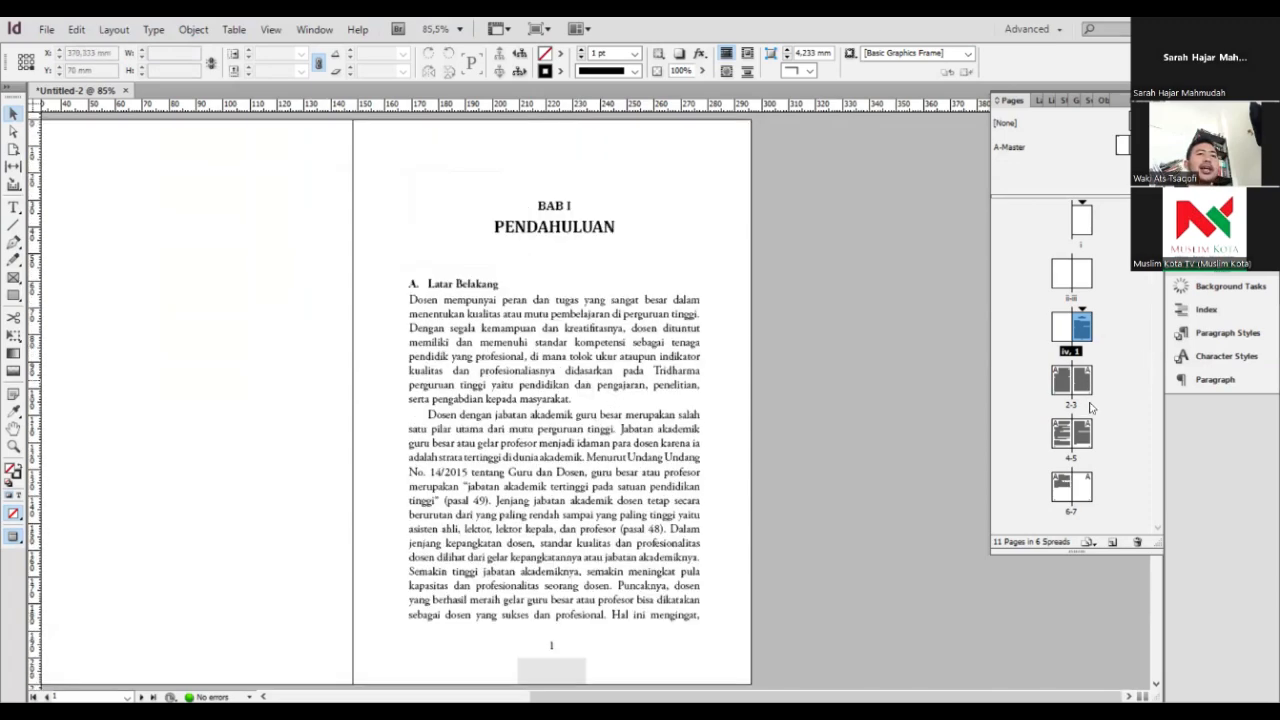
pyautogui.click(873, 377)
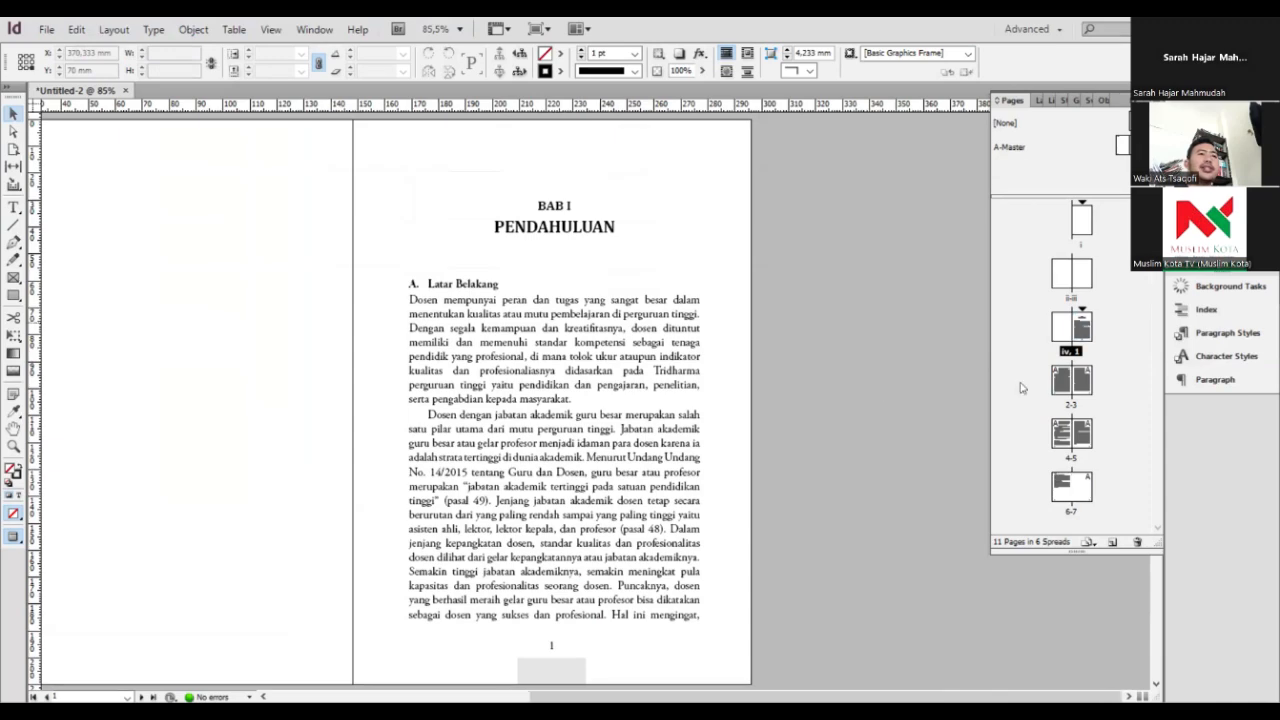
pyautogui.doubleClick(1082, 328)
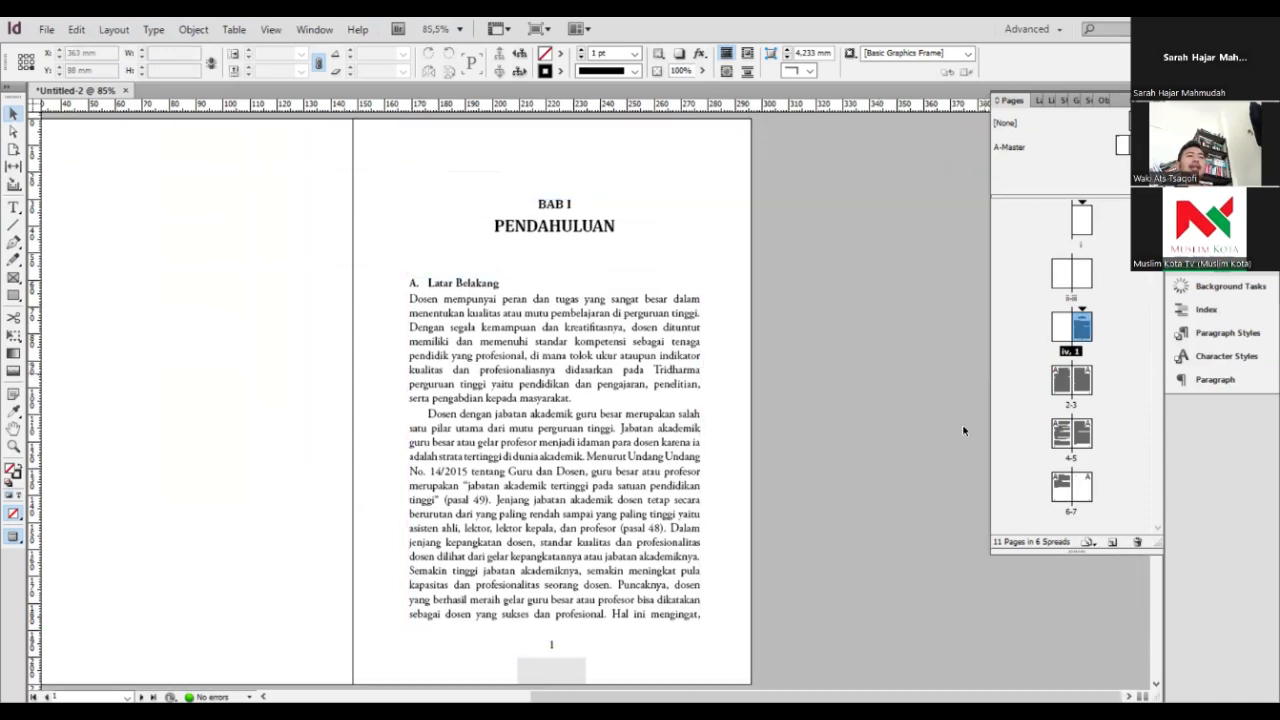
pyautogui.press('w')
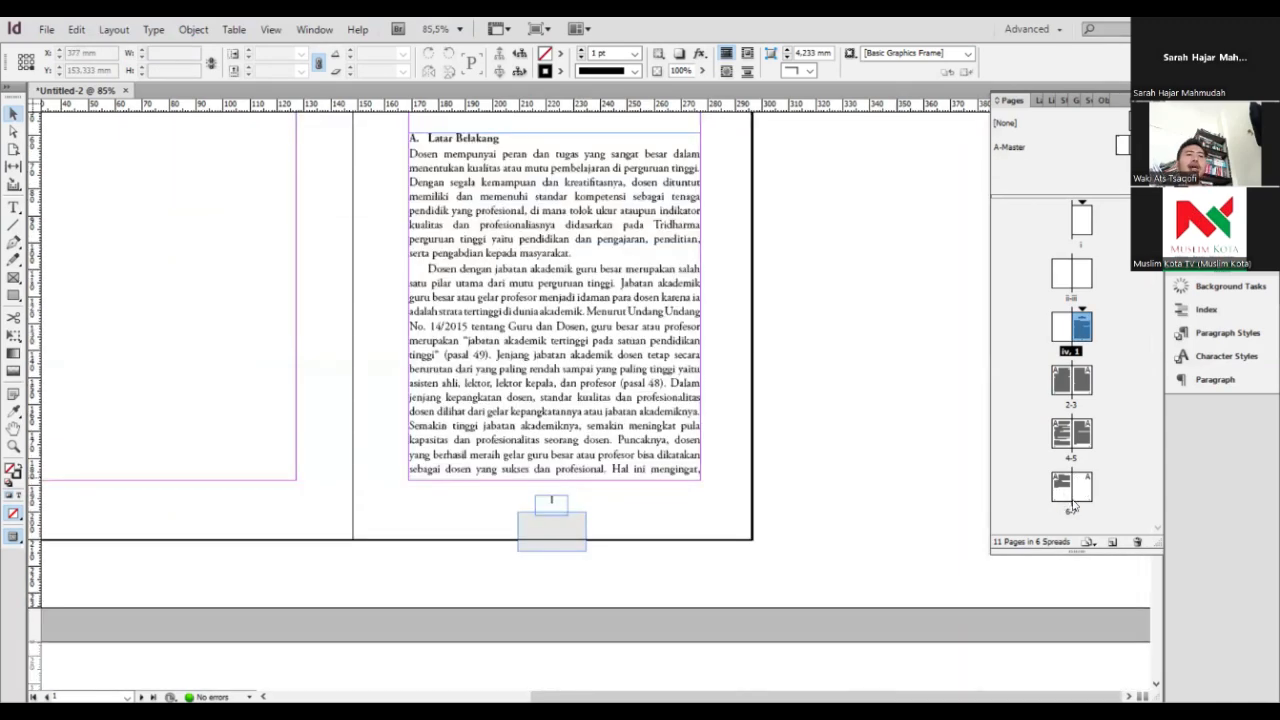
# Apply the [None] master to page 7 to remove its running header, tab and page number
pyautogui.doubleClick(1078, 486)
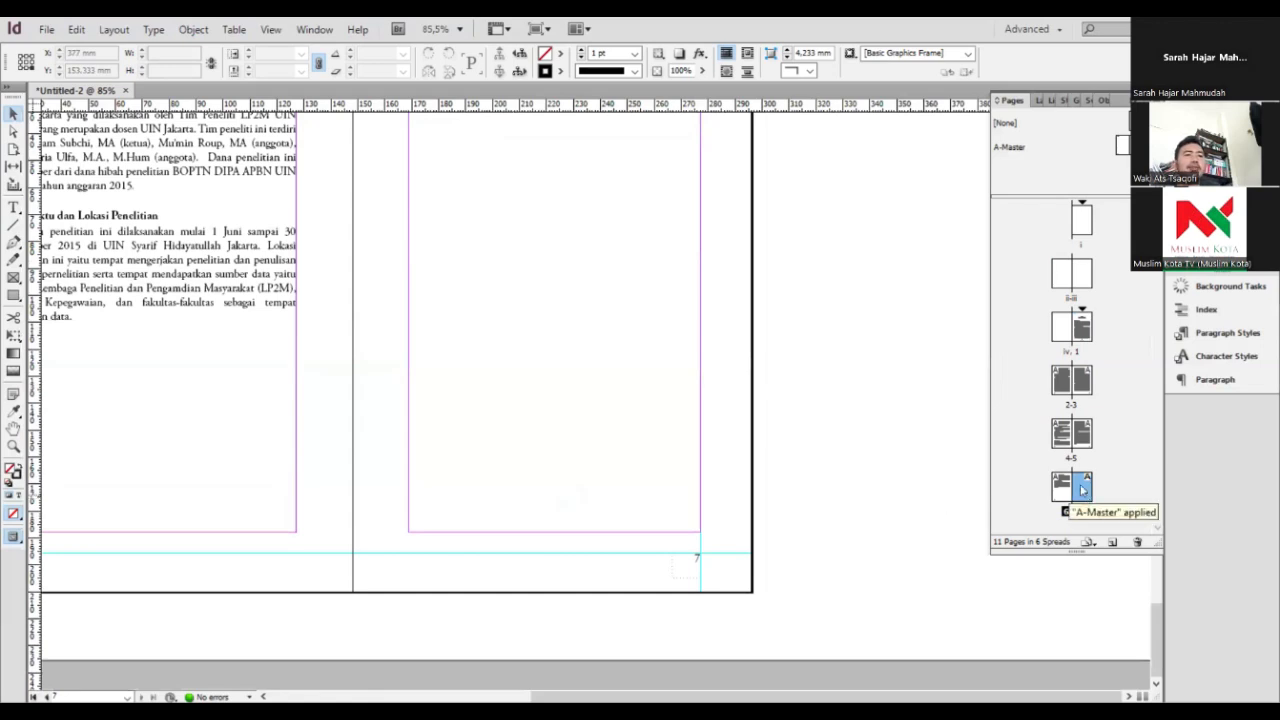
pyautogui.rightClick(1082, 311)
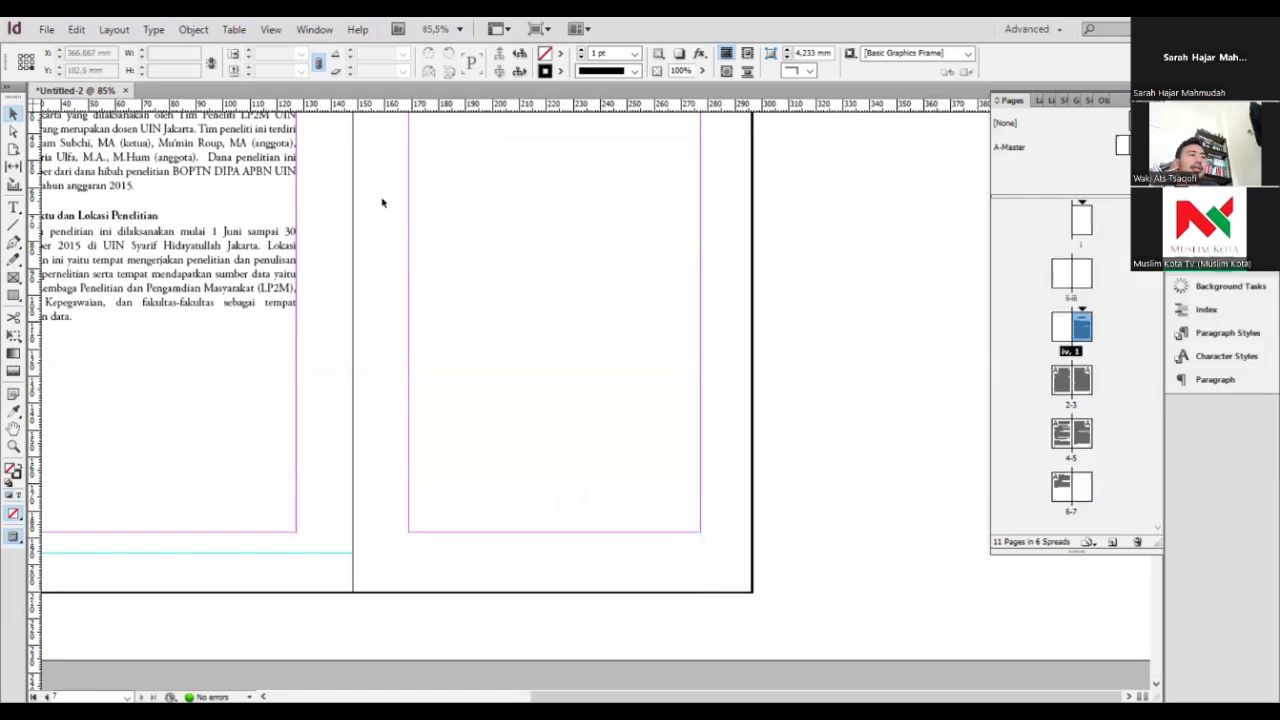
# Copy all frames of the BAB I opening page, including its page number and gray rectangle, and paste them in place on page 7
pyautogui.moveTo(381, 203); pyautogui.dragTo(800, 662)
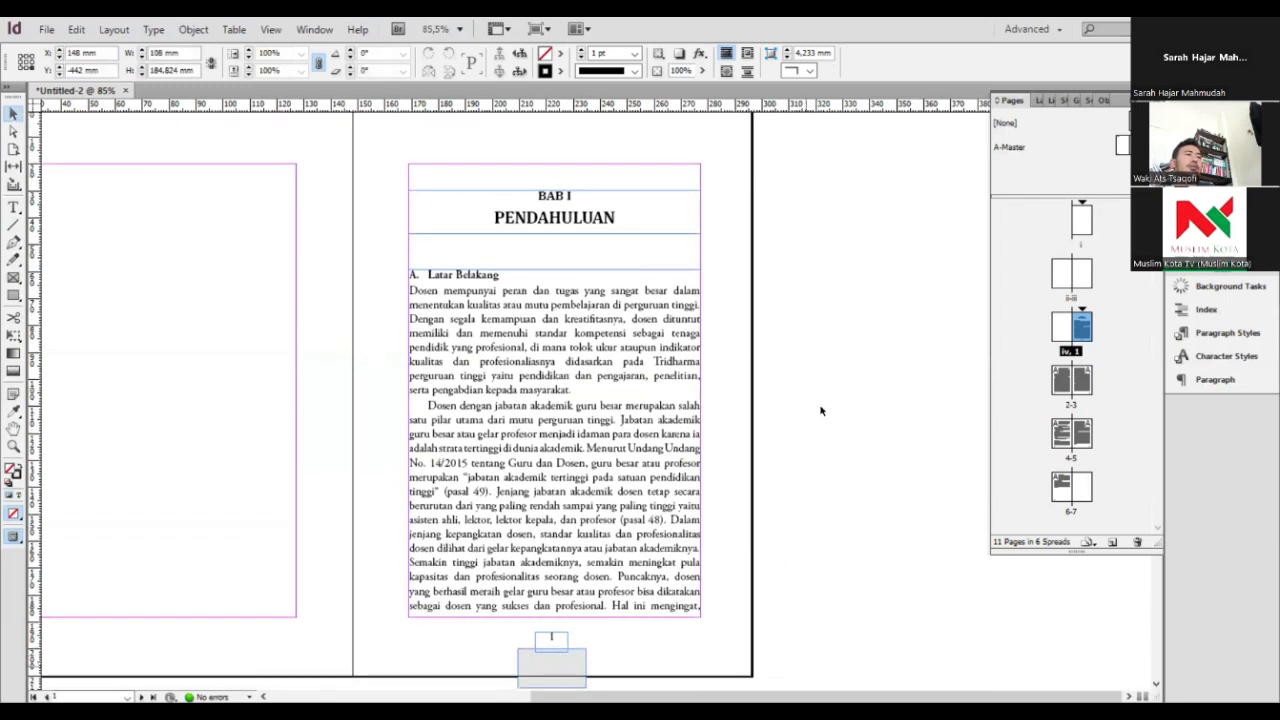
pyautogui.scroll(-1, 797, 372)
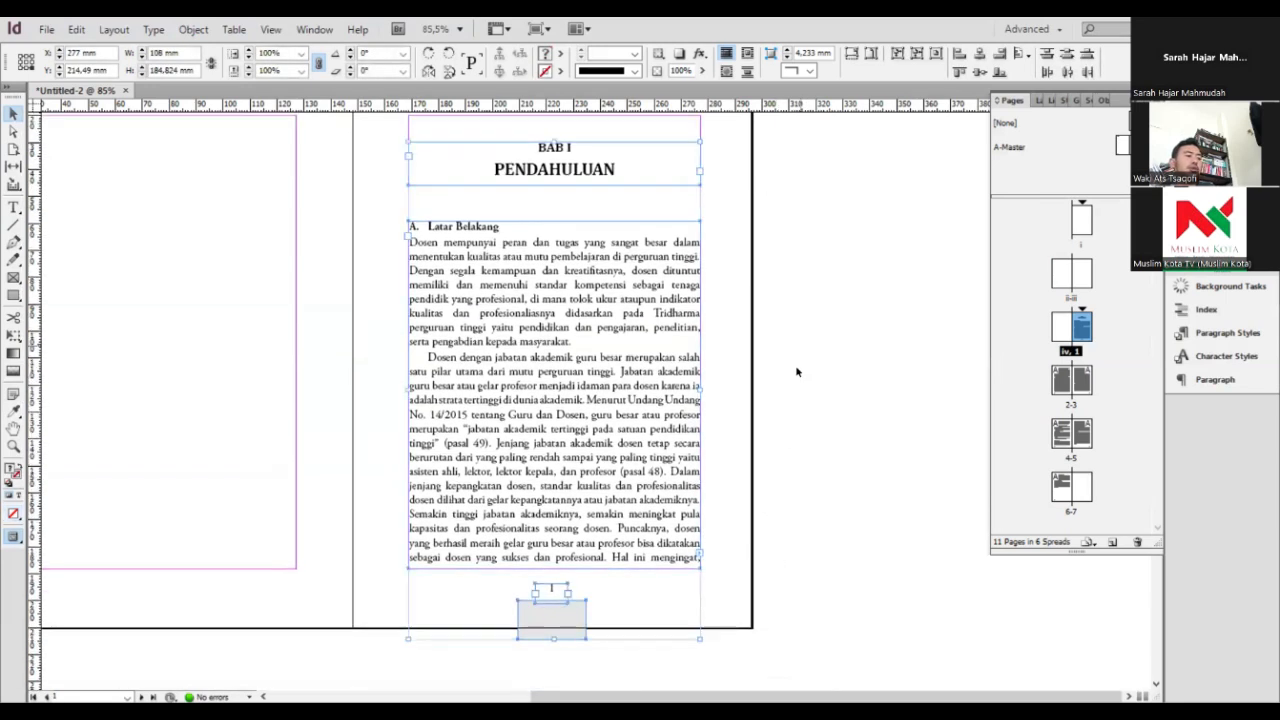
pyautogui.scroll(1, 850, 430)
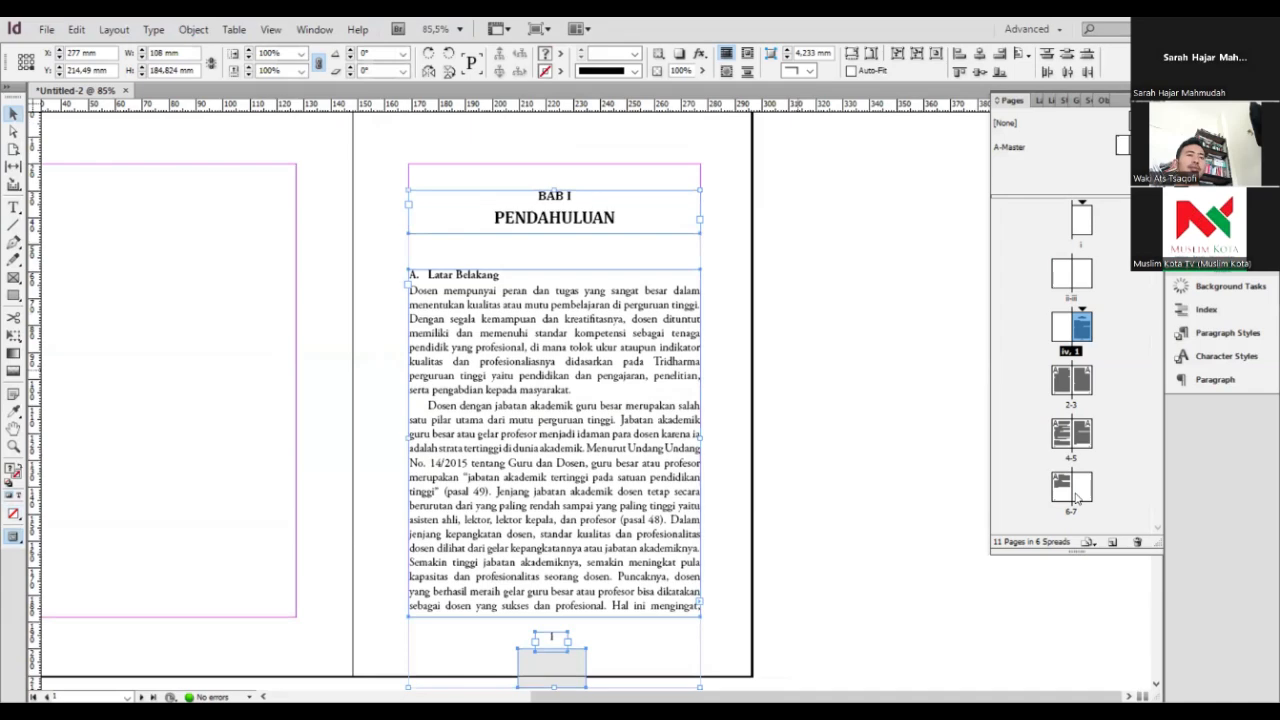
pyautogui.hotkey('ctrl', 'shift', 'pagedown')
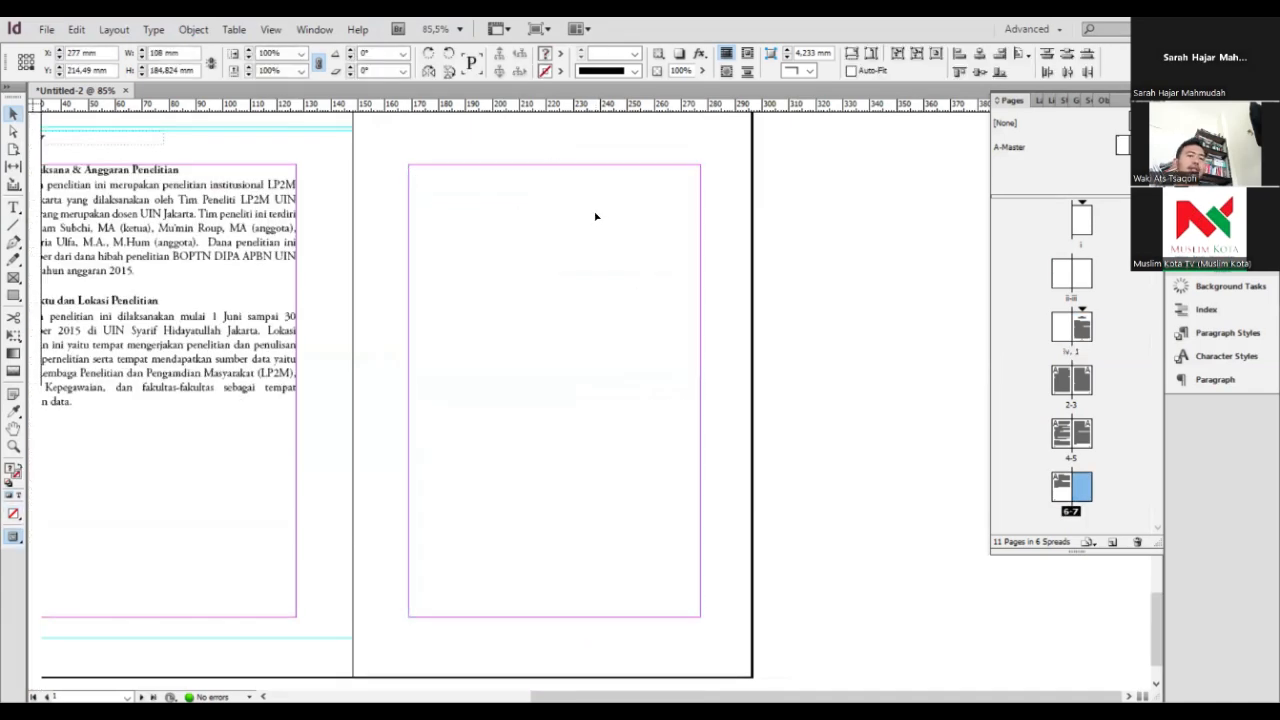
pyautogui.click(594, 217)
pyautogui.press('Delete')
pyautogui.rightClick(620, 222)
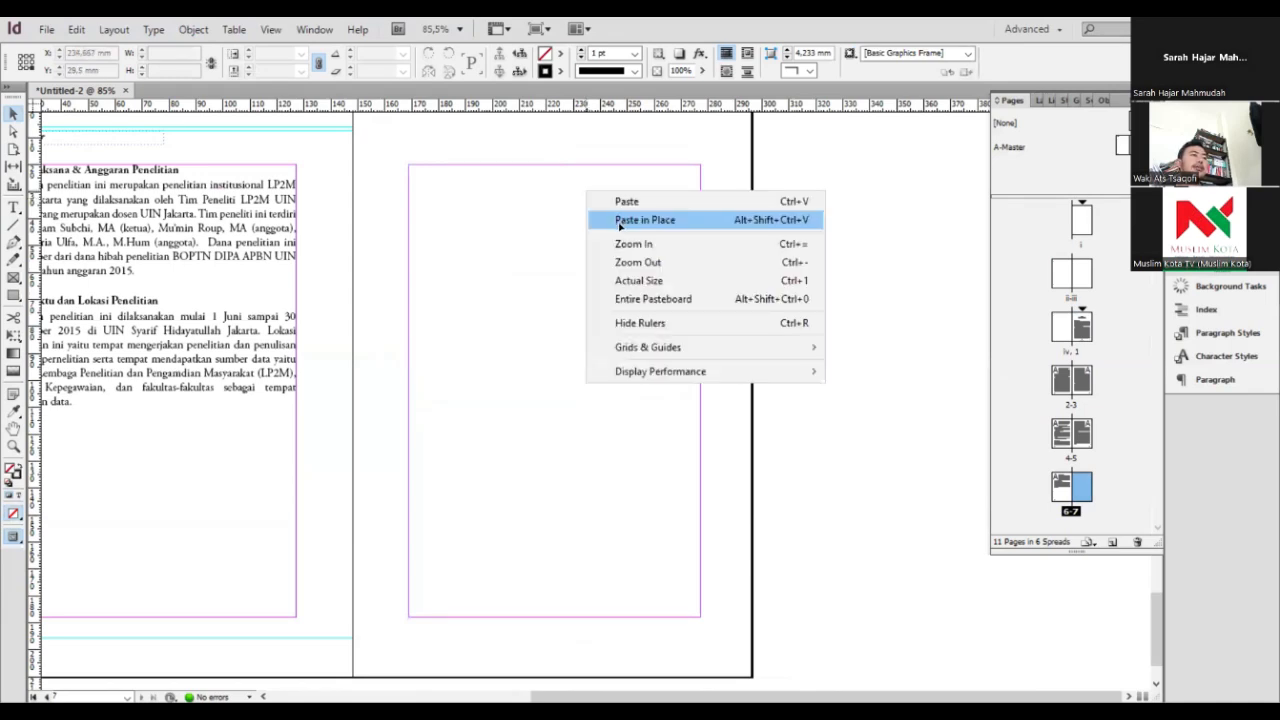
pyautogui.click(640, 220)
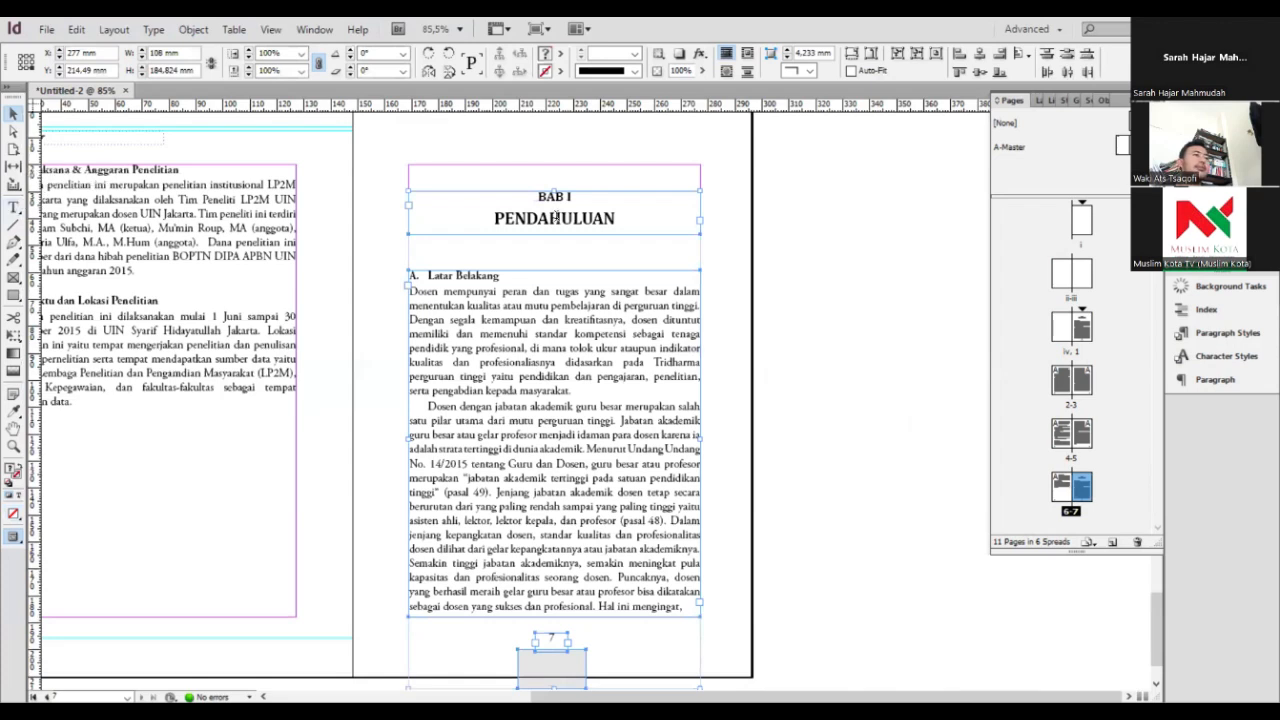
# Change the page 7 chapter label to BAB II and delete all the copied body text below it
pyautogui.click(582, 195)
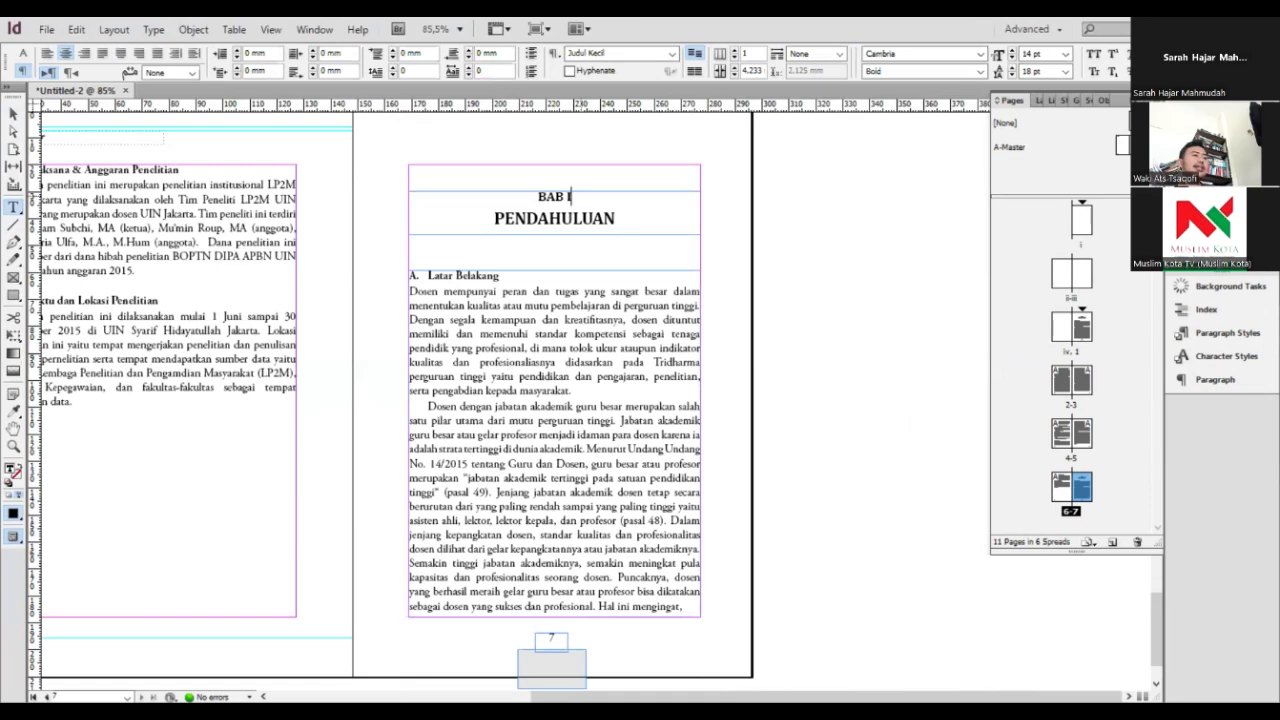
pyautogui.write('I')
pyautogui.click(512, 362)
pyautogui.hotkey('ctrl', 'a')
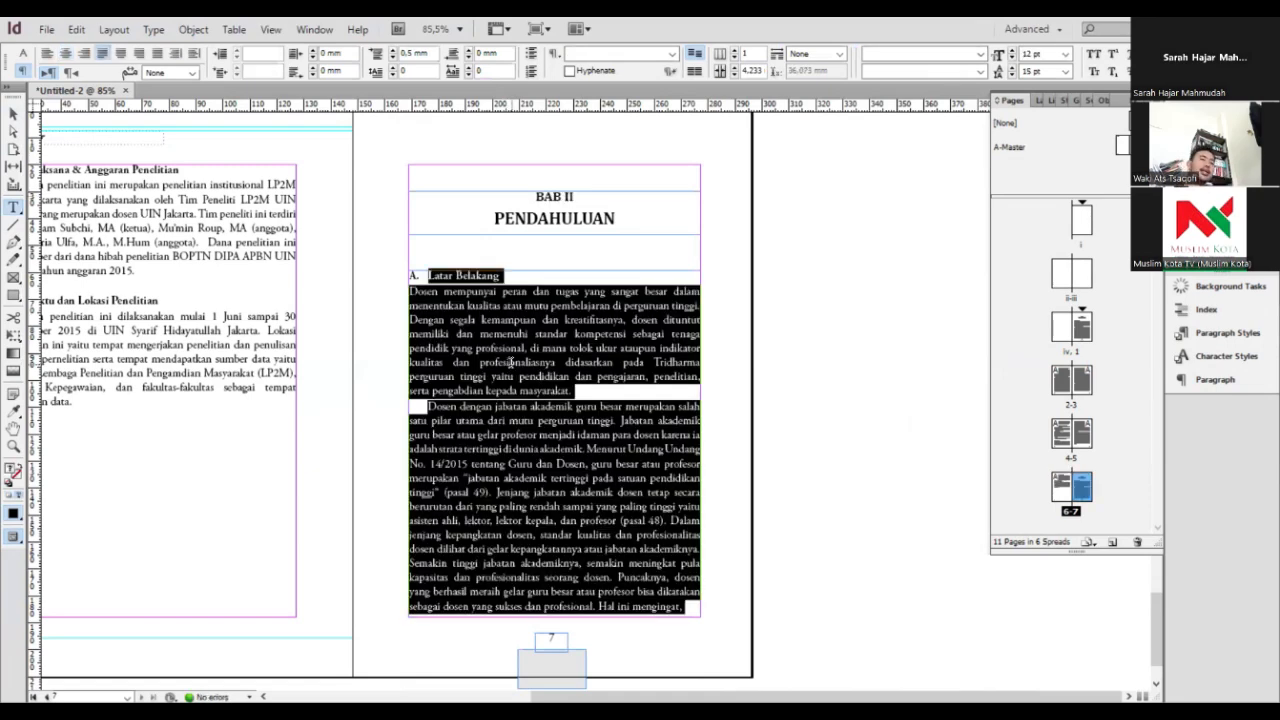
pyautogui.press('BackSpace')
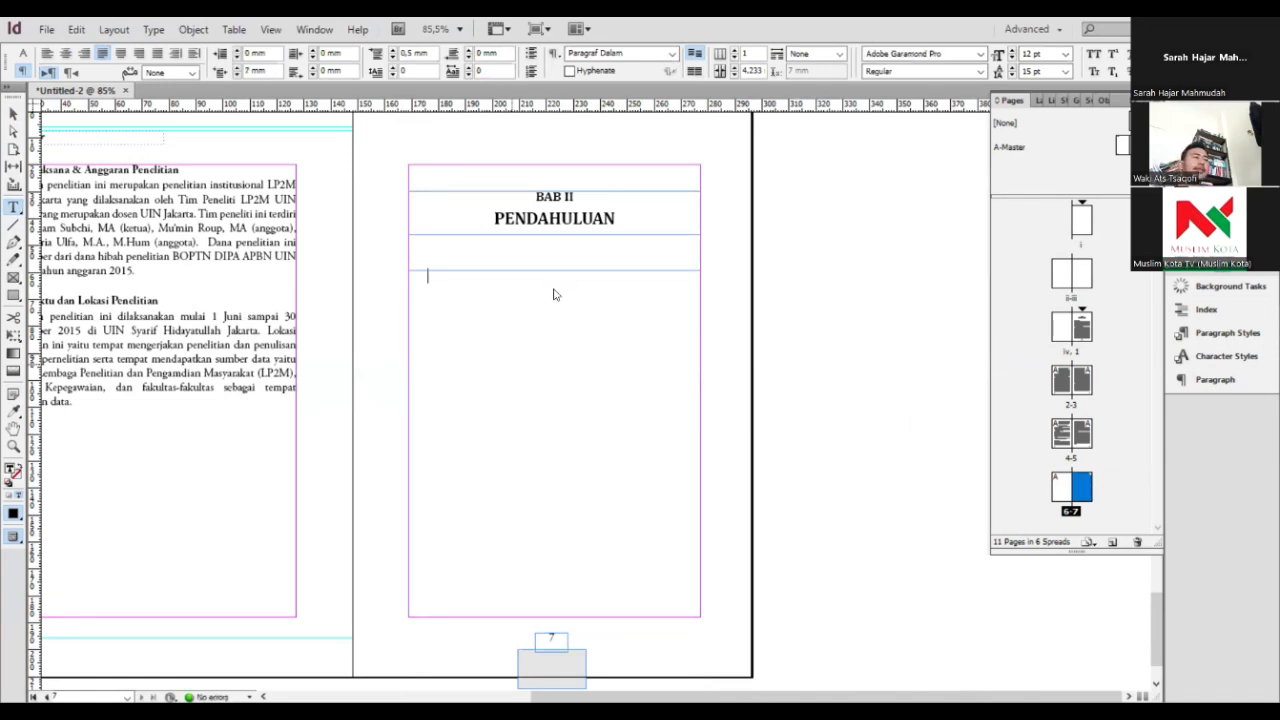
# Place BAB II.doc into the emptied body text frame on page 7, accepting substitutes for missing fonts
pyautogui.hotkey('ctrl', 'd')
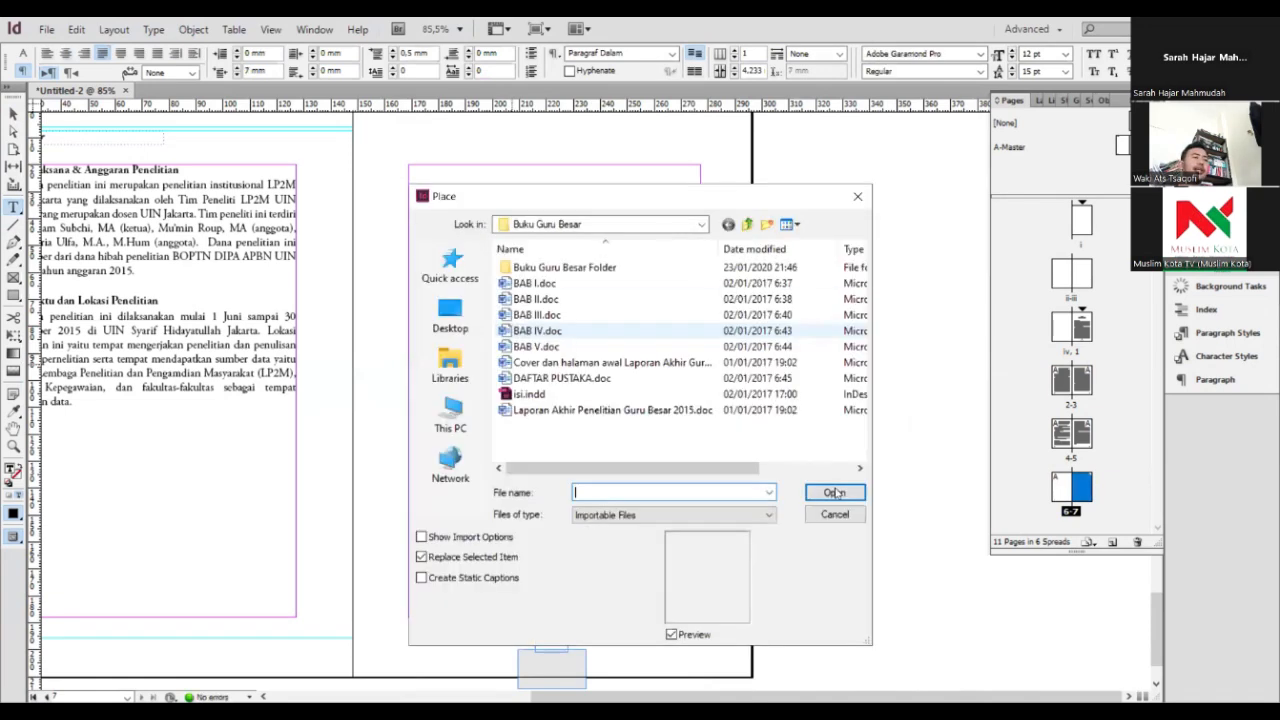
pyautogui.click(834, 492)
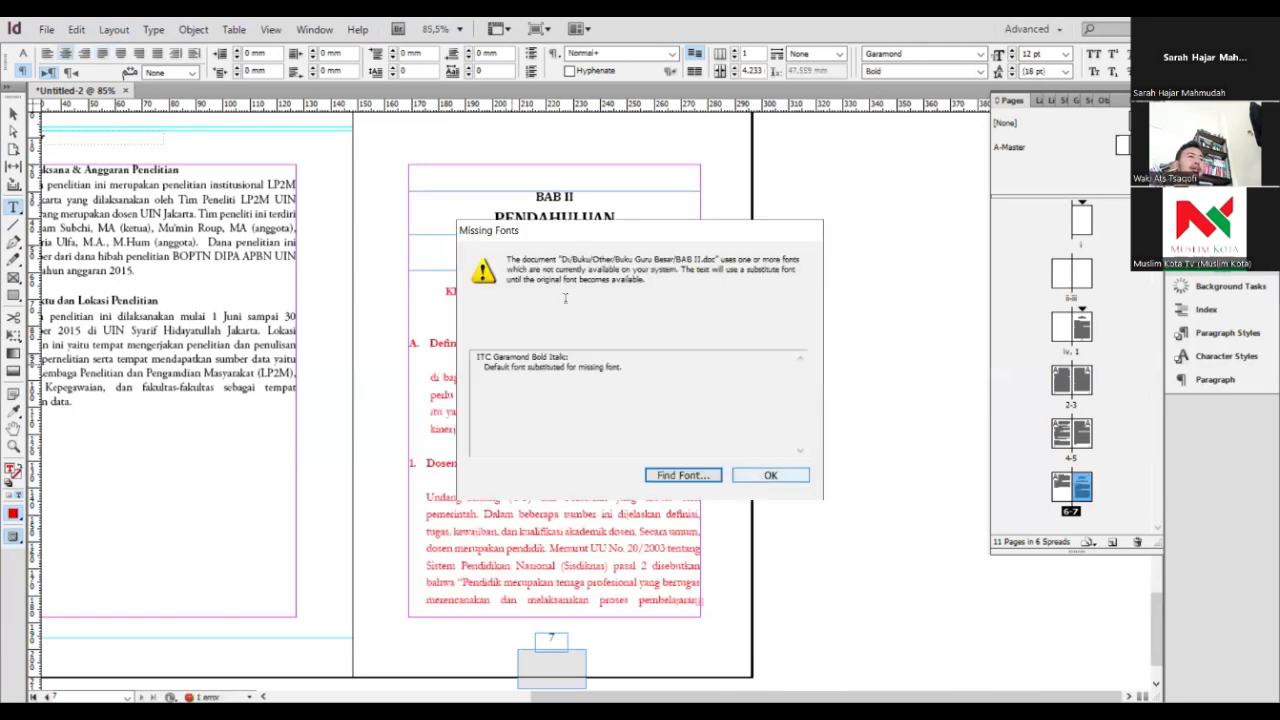
pyautogui.press('Return')
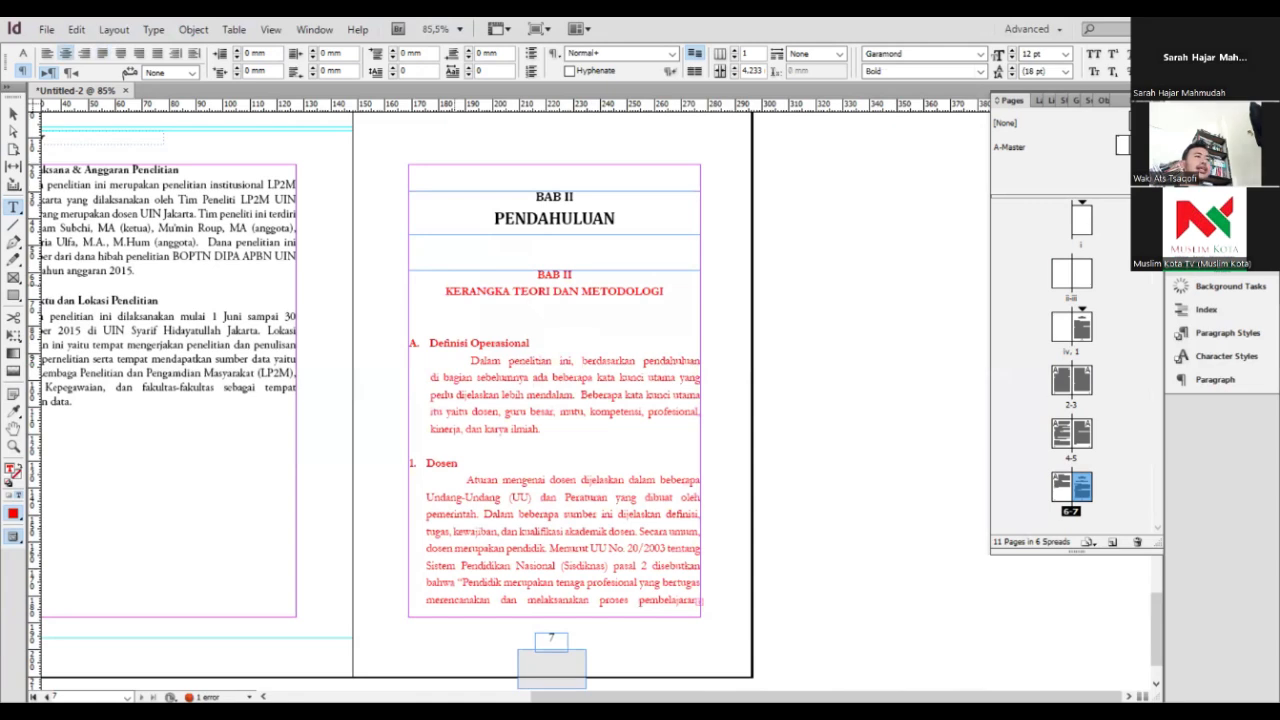
# Cut the title KERANGKA TEORI DAN METODOLOGI from the placed text and delete its BAB II line and the empty lines above Definisi Operasional
pyautogui.tripleClick(555, 292)
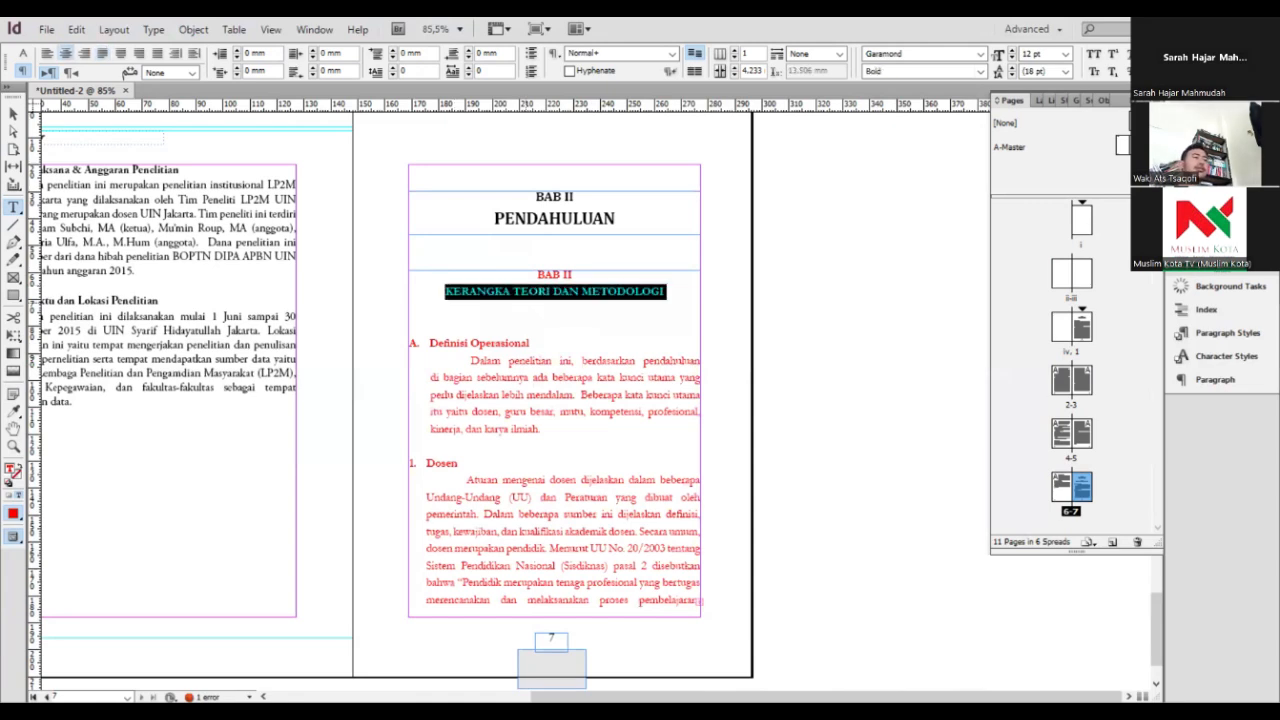
pyautogui.press('BackSpace')
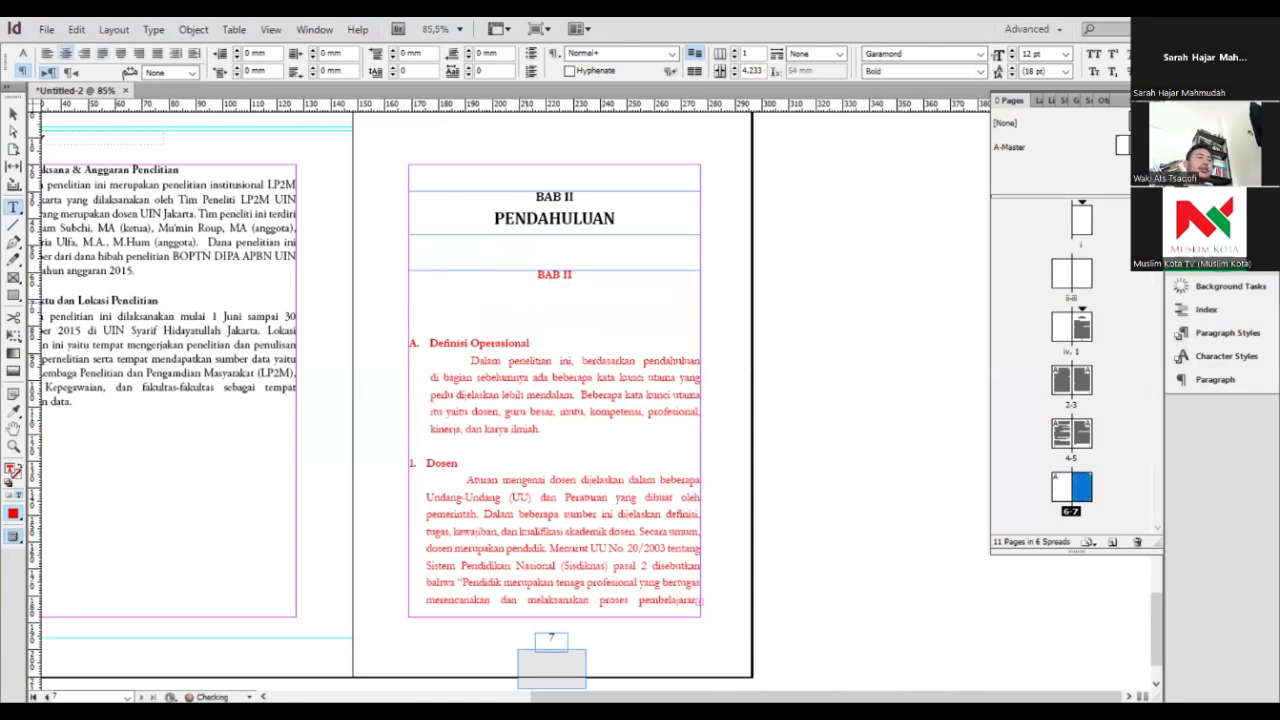
pyautogui.tripleClick(555, 274)
pyautogui.press('BackSpace')
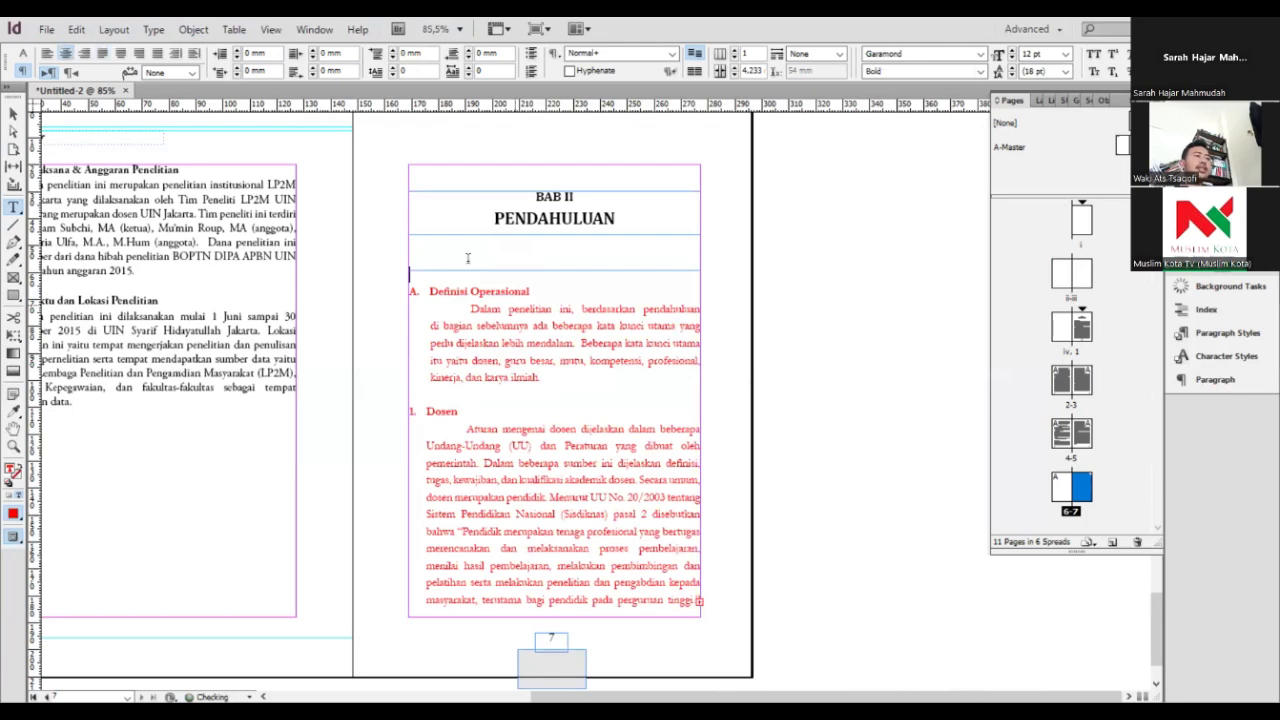
pyautogui.press('Delete')
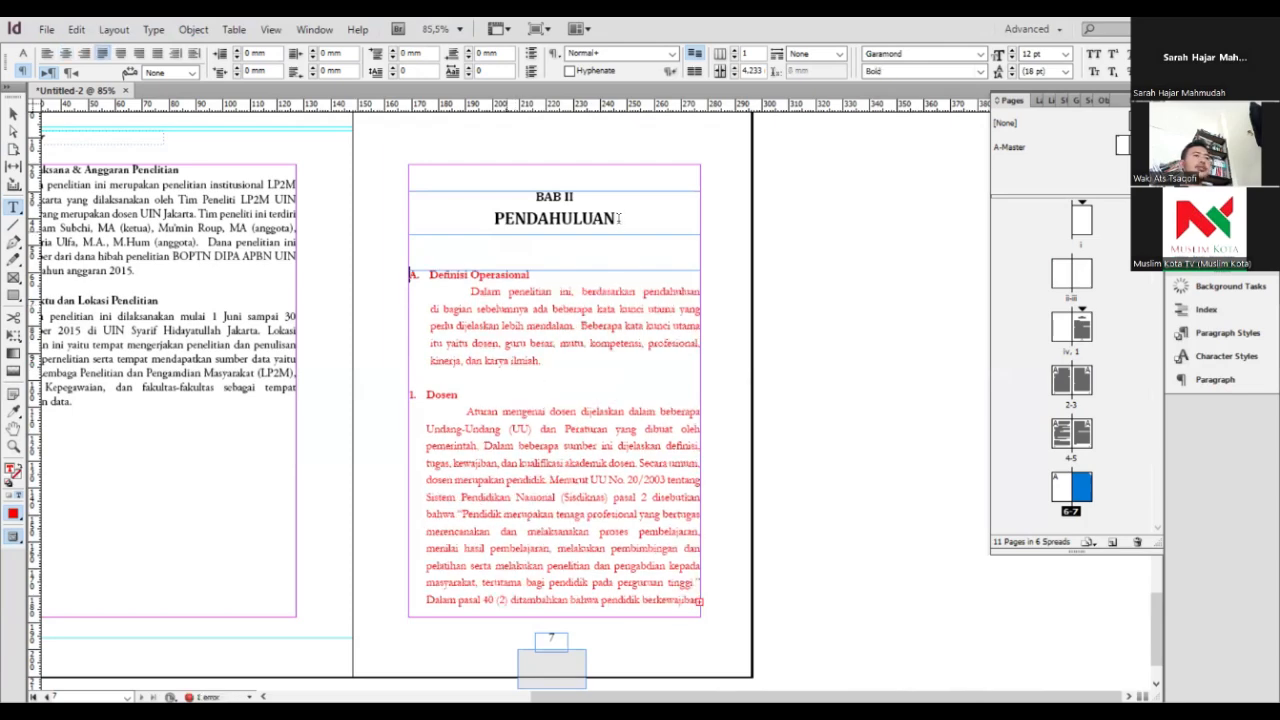
# Replace the chapter title PENDAHULUAN on page 7 with the cut KERANGKA TEORI DAN METODOLOGI, pasted without formatting
pyautogui.press('Up')
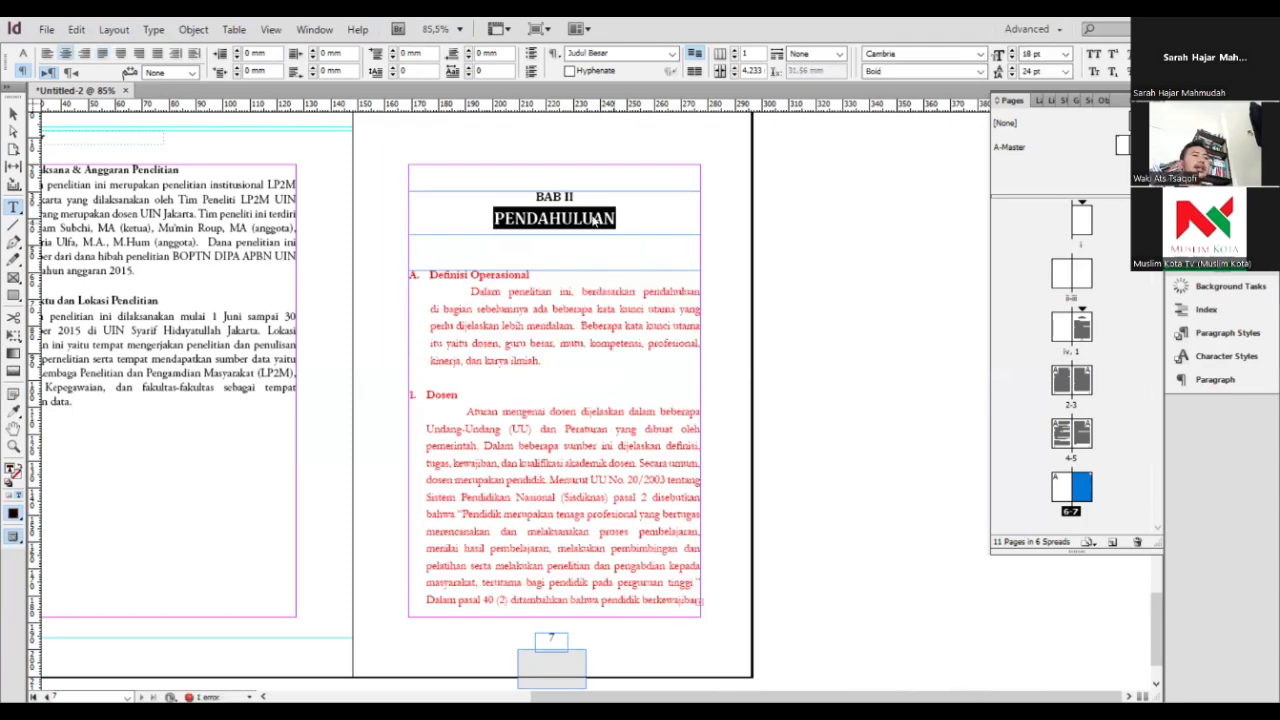
pyautogui.rightClick(651, 240)
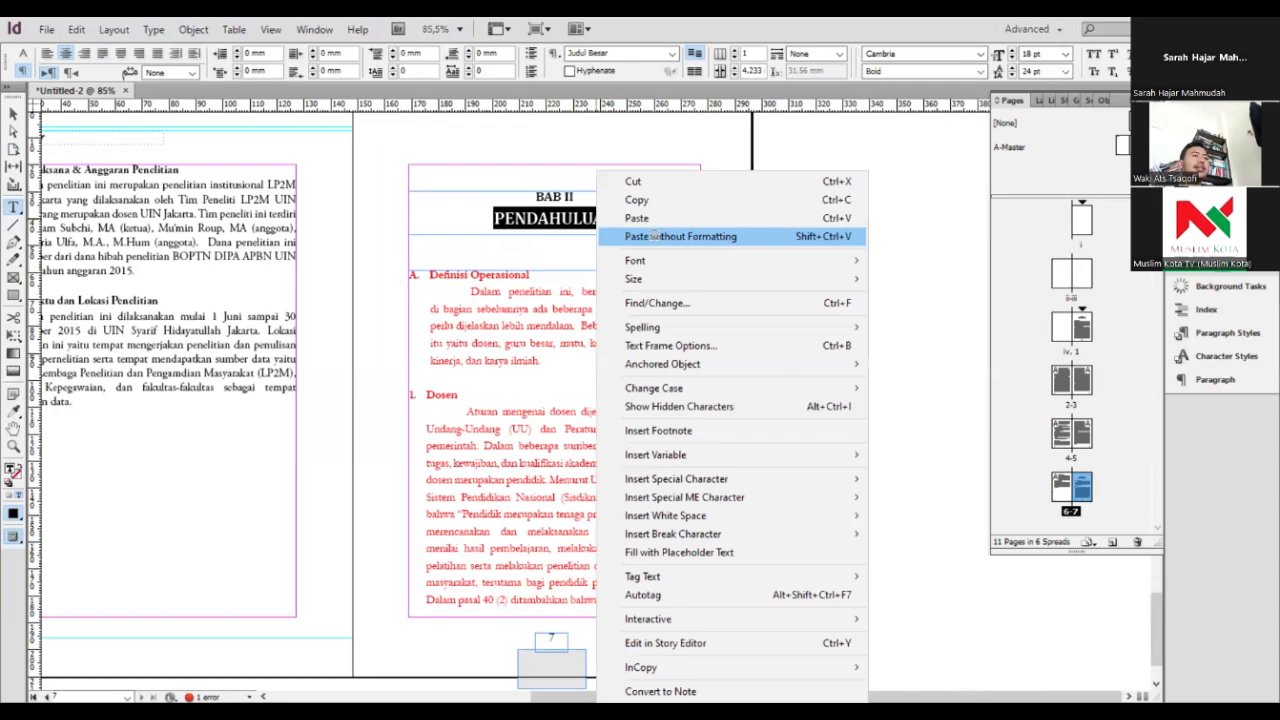
pyautogui.click(653, 236)
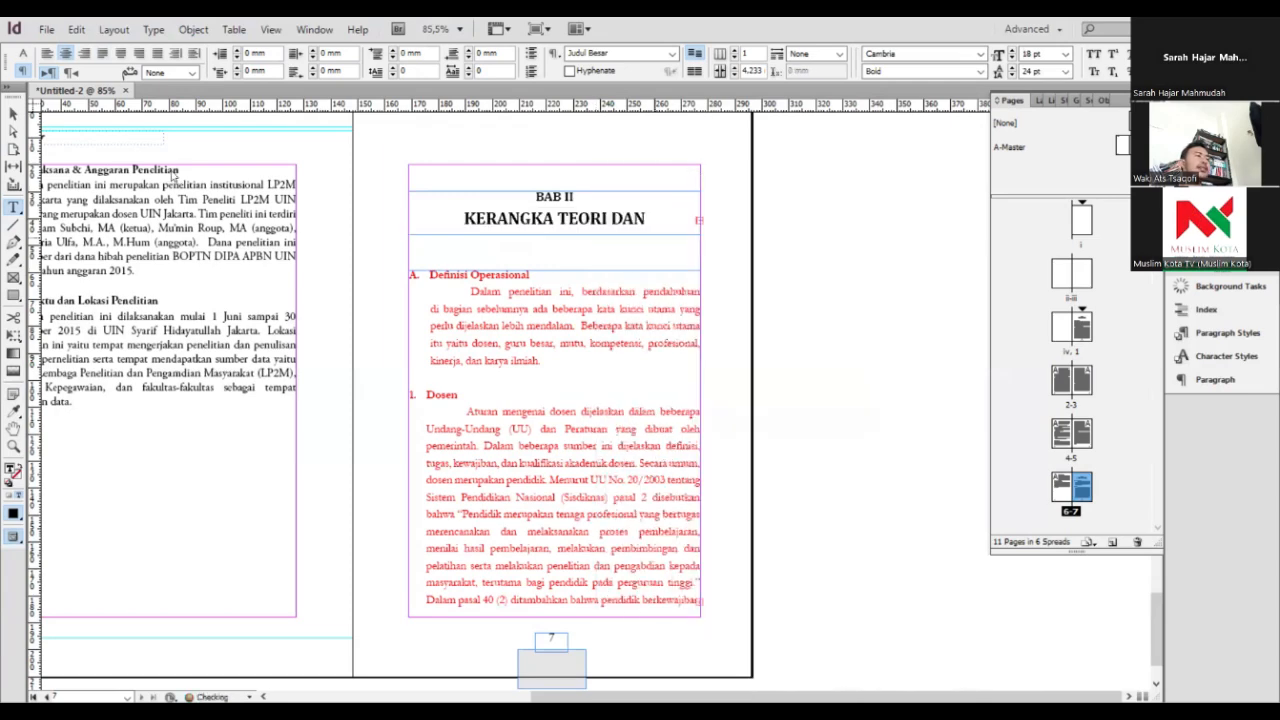
# Extend the chapter title frame downward to a height of about 23.5 mm and break the title before DAN METODOLOGI
pyautogui.click(557, 238)
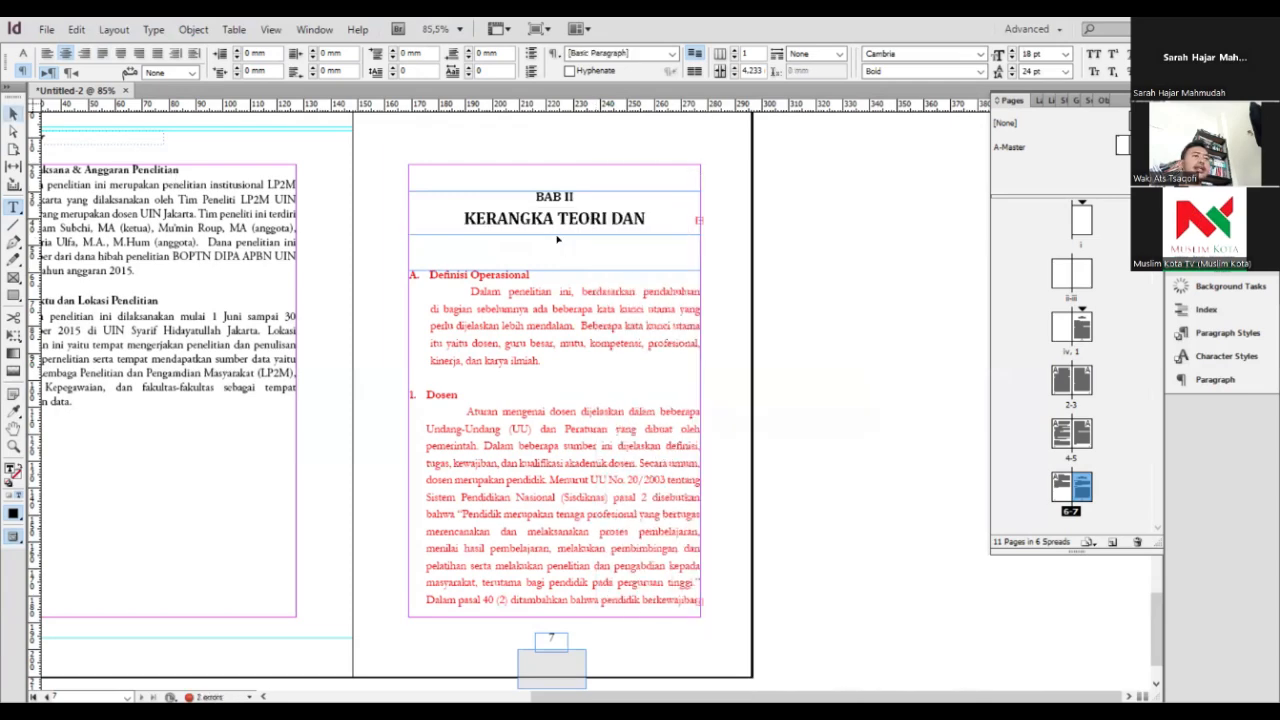
pyautogui.keyDown('ctrl'); pyautogui.click(554, 235); pyautogui.keyUp('ctrl')
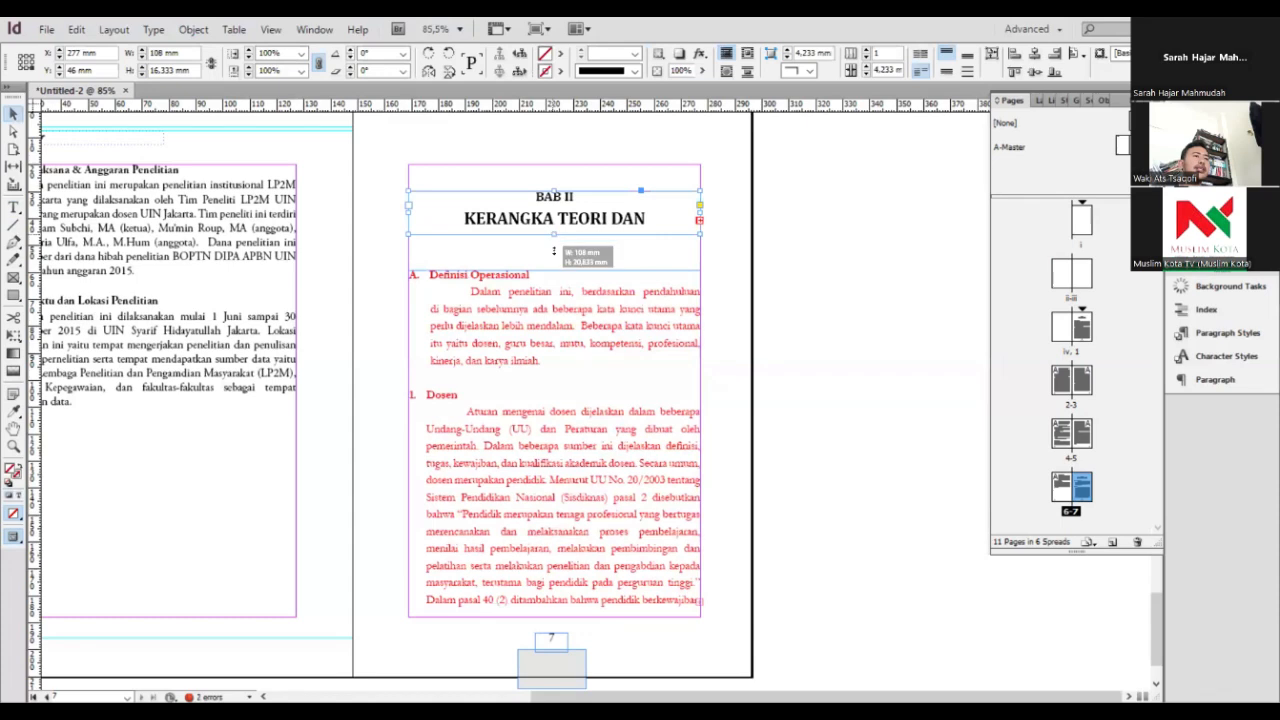
pyautogui.moveTo(553, 253); pyautogui.dragTo(554, 253)
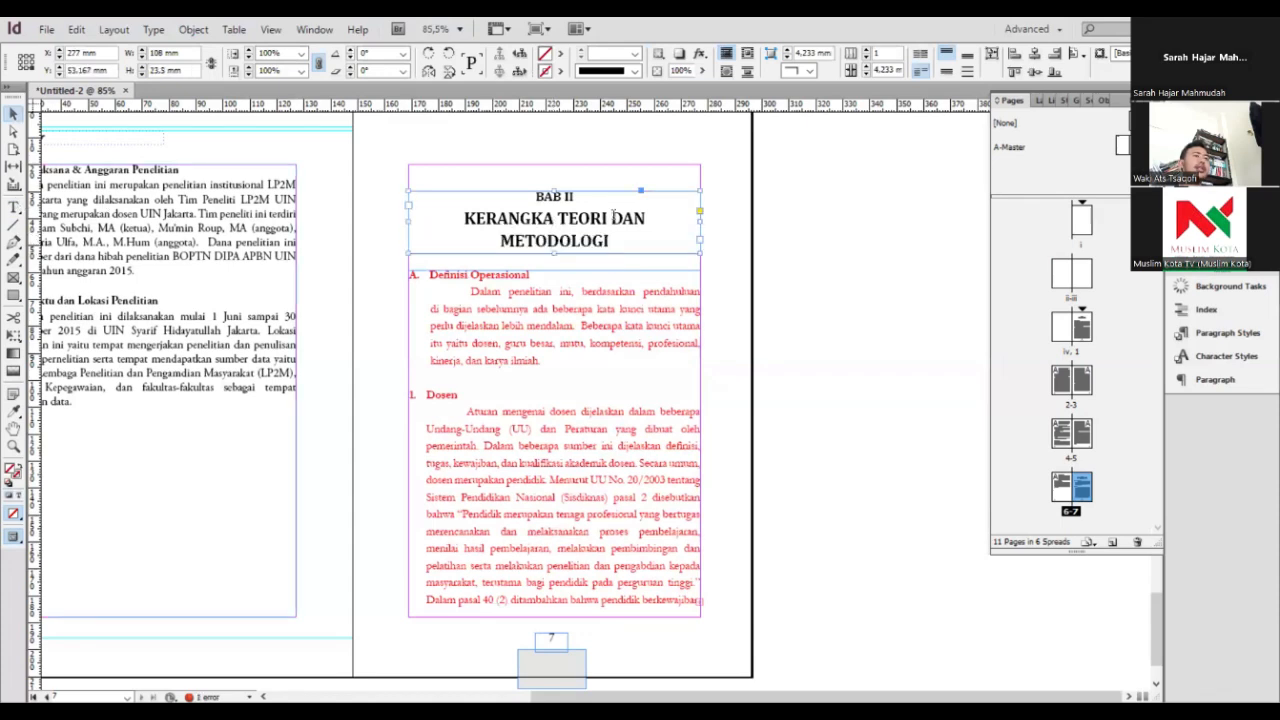
pyautogui.press('t')
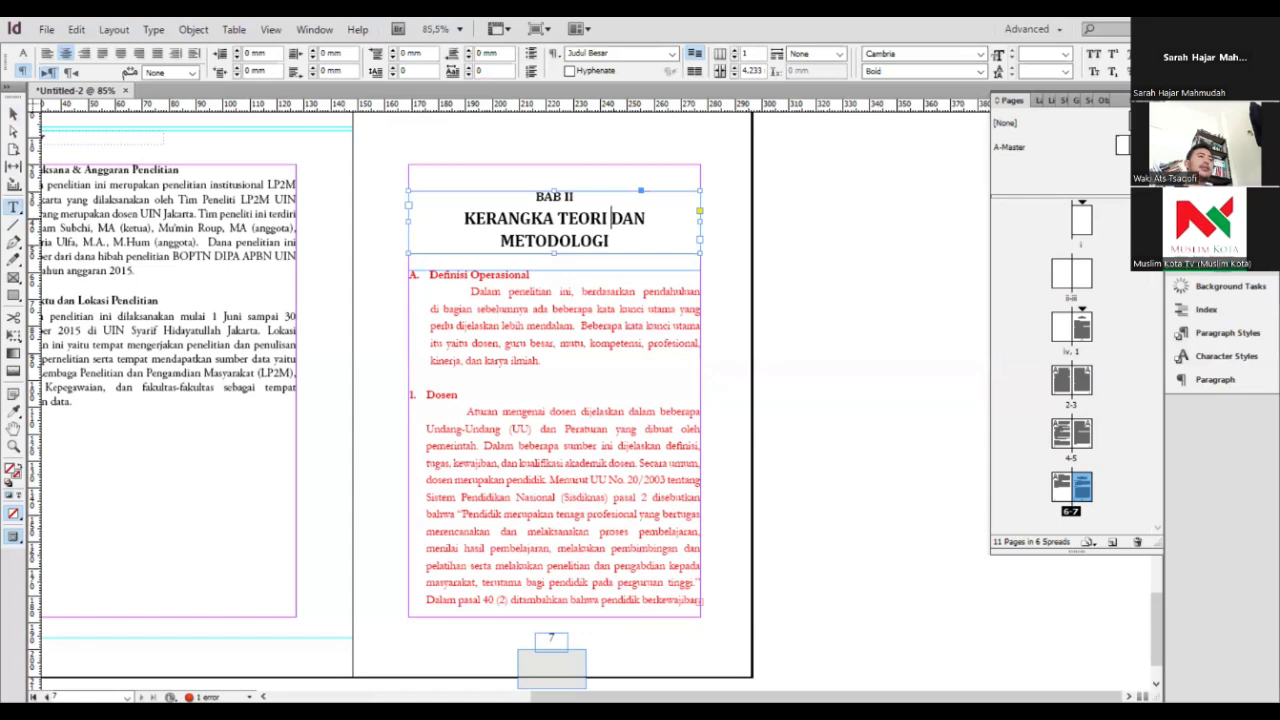
pyautogui.press('Return')
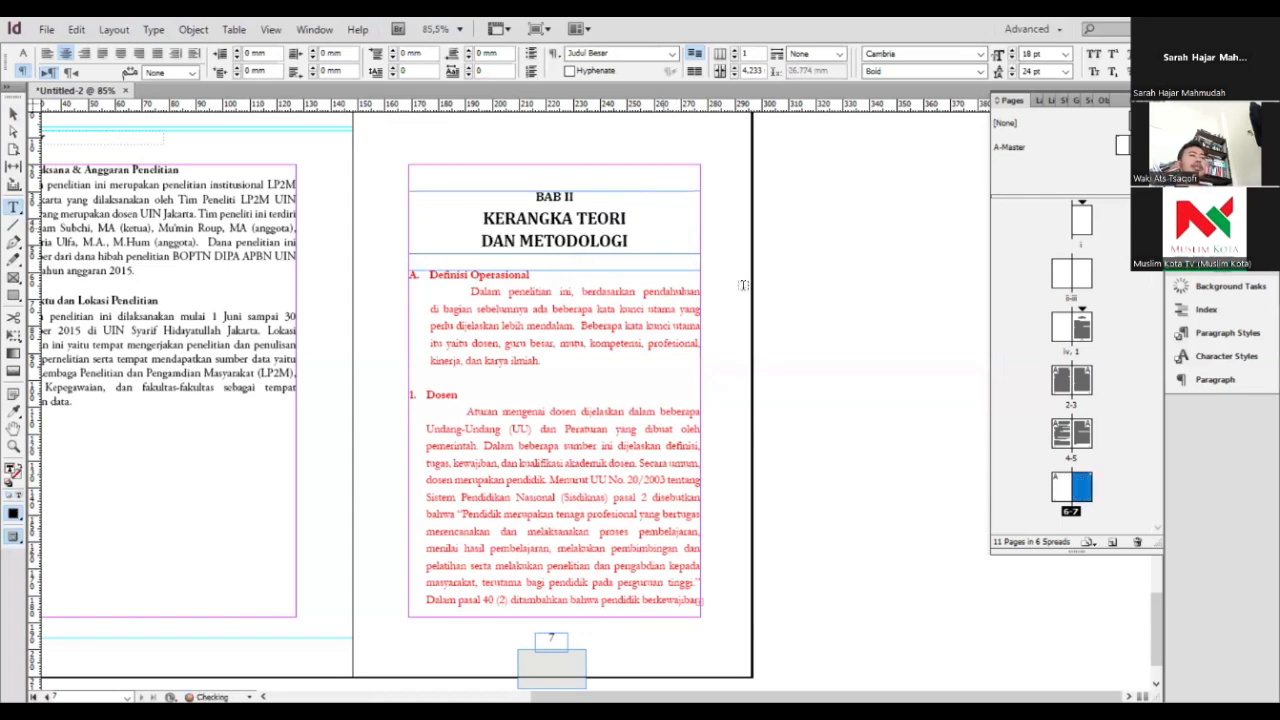
# Apply the Sub Judul paragraph style to the Definisi Operasional heading and delete its duplicate manual "A." numbering
pyautogui.press('Down')
pyautogui.click(1227, 332)
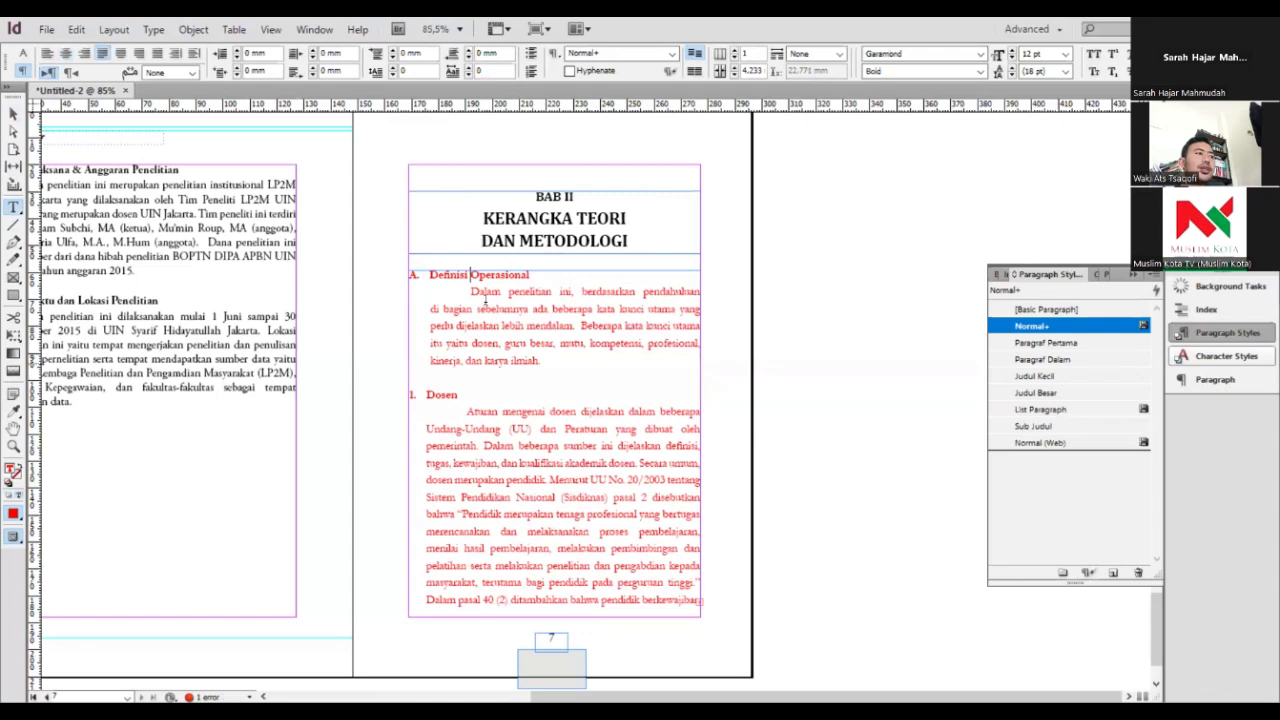
pyautogui.click(1034, 426)
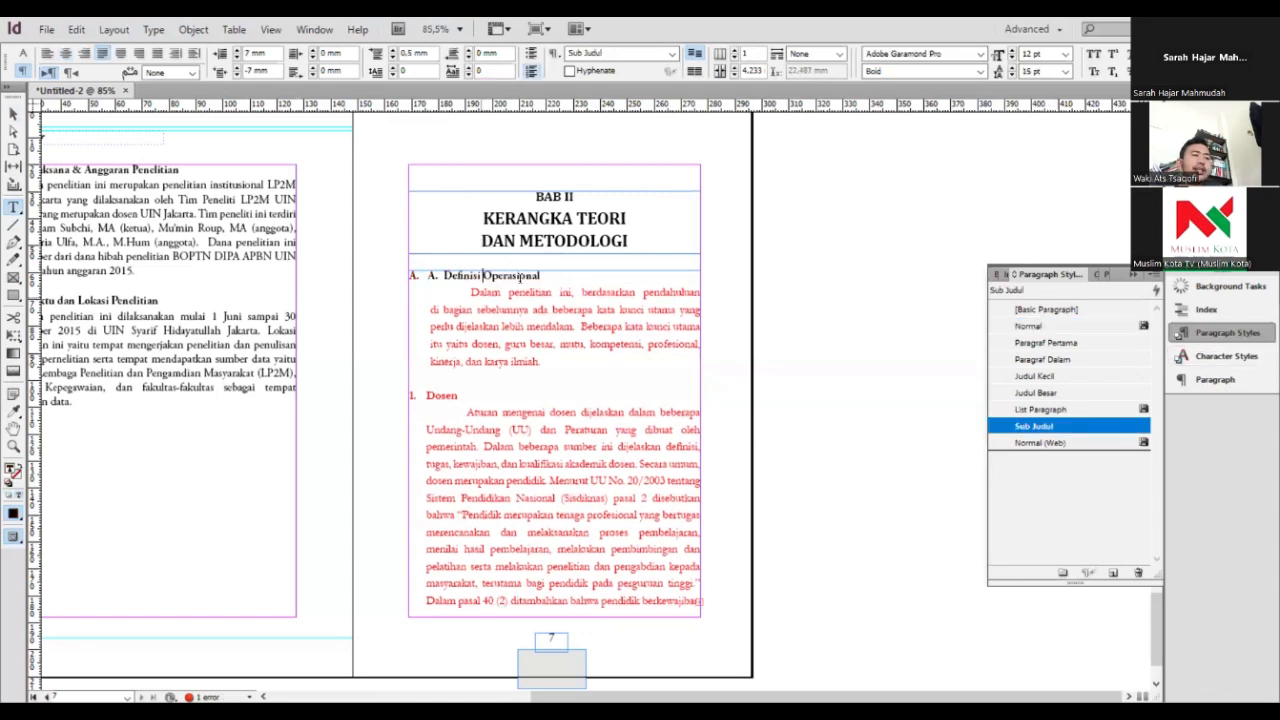
pyautogui.press('Home')
pyautogui.press('Delete')
pyautogui.press('Delete')
pyautogui.press('Delete')
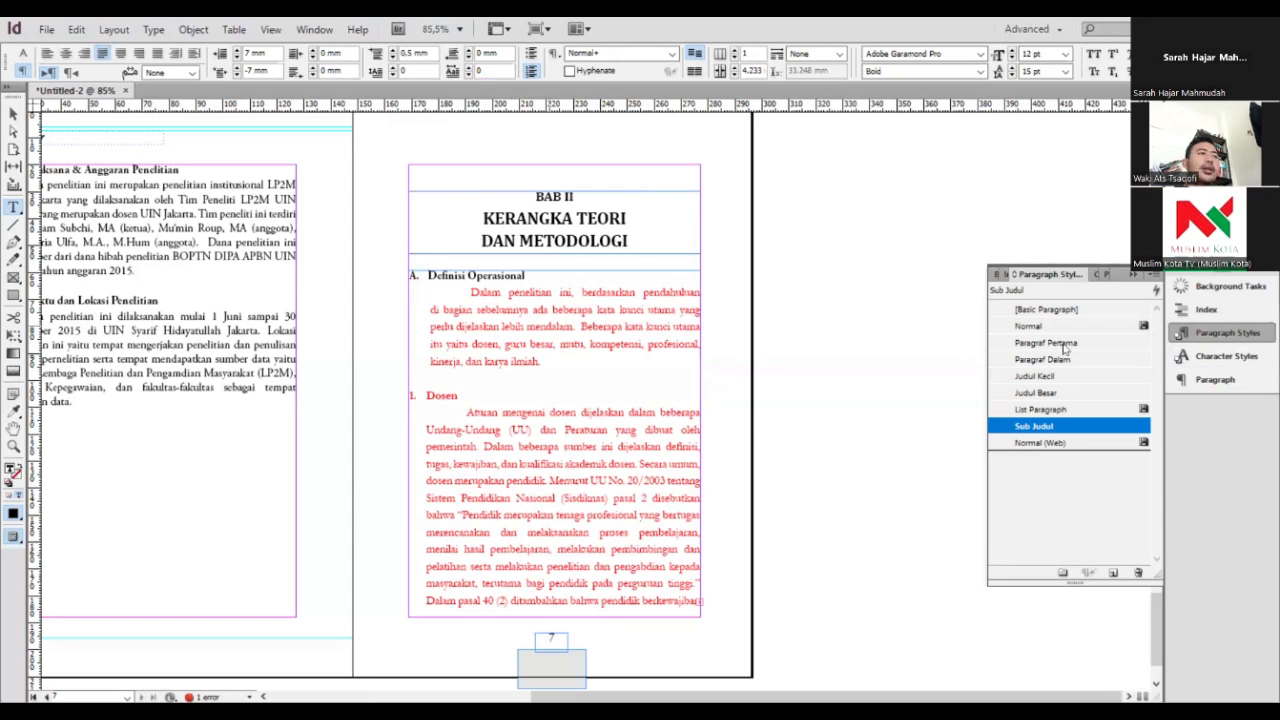
# Apply the Paragraf Pertama style to the paragraph under Definisi Operasional and to the Dosen heading
pyautogui.click(451, 344)
pyautogui.press('ctrl+KP_1')
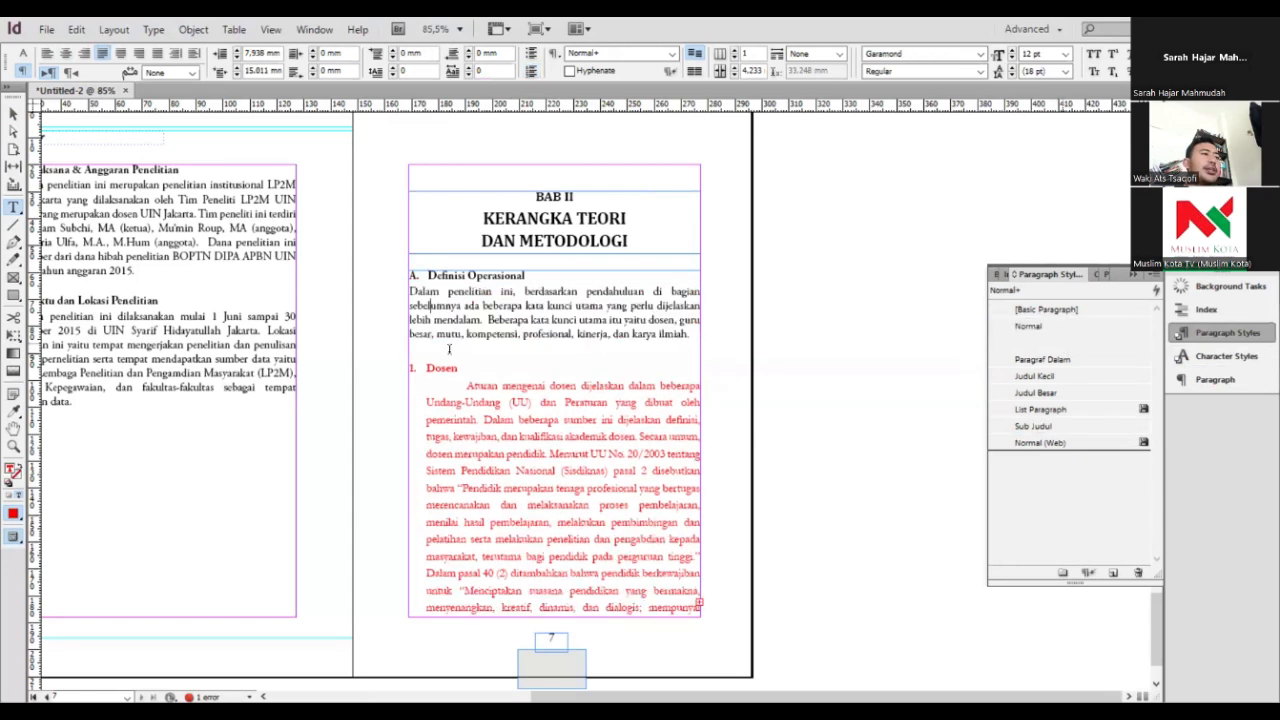
pyautogui.click(410, 367)
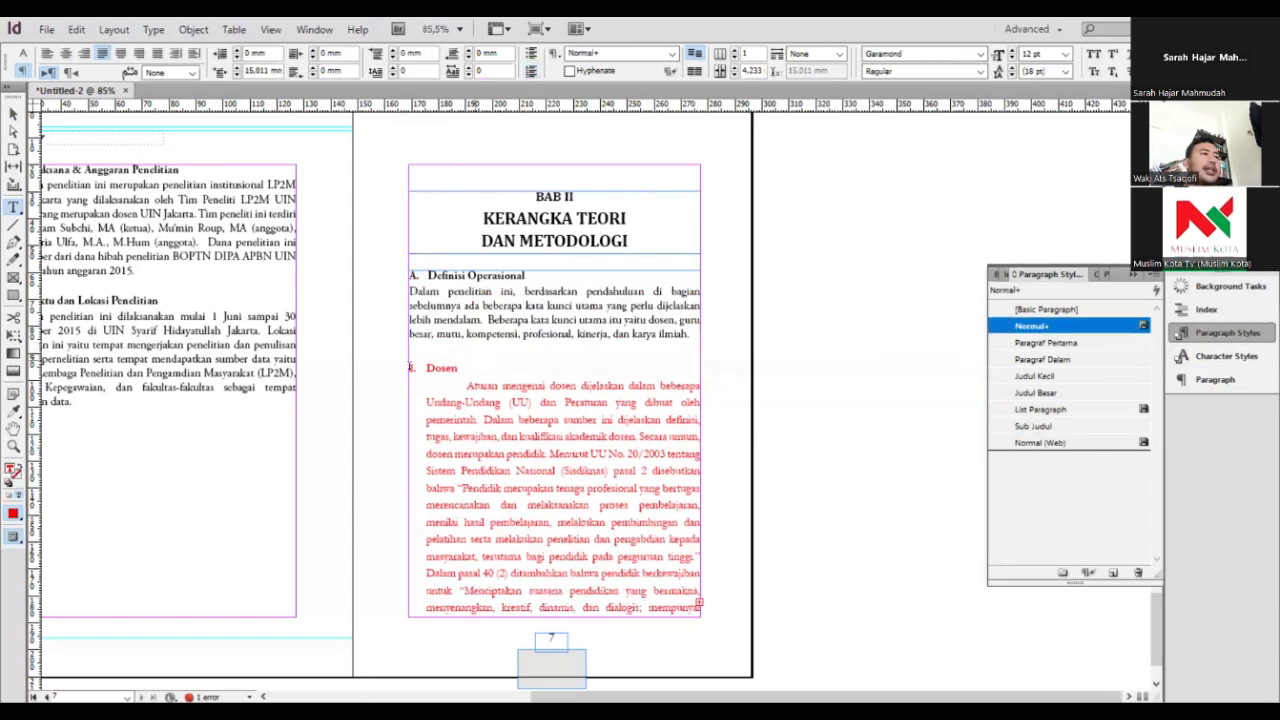
pyautogui.click(459, 368)
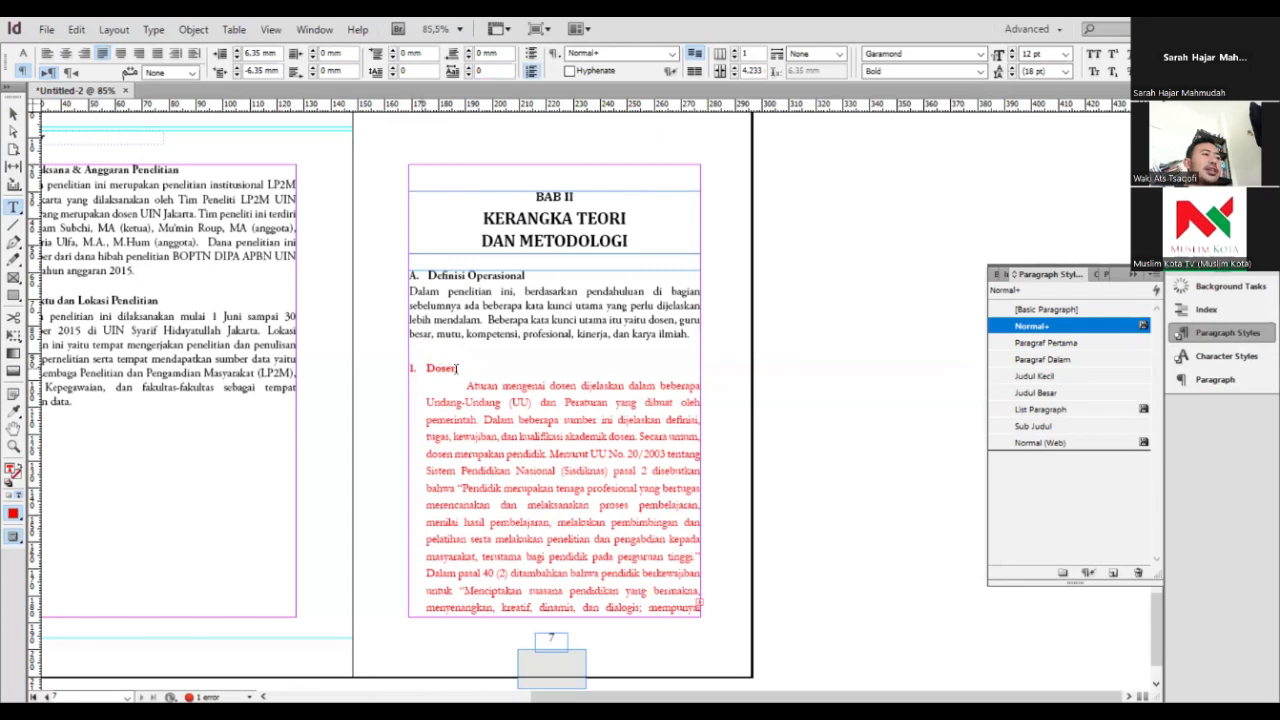
pyautogui.doubleClick(459, 368)
pyautogui.click(445, 368)
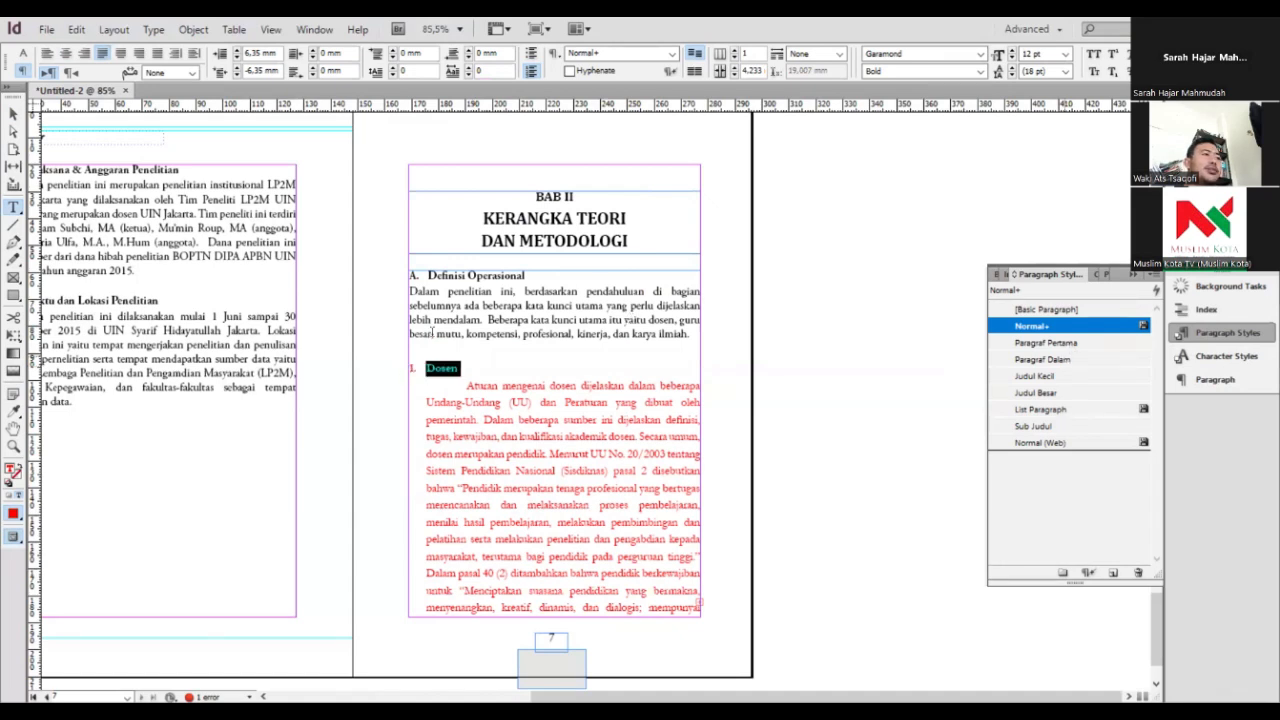
pyautogui.click(442, 360)
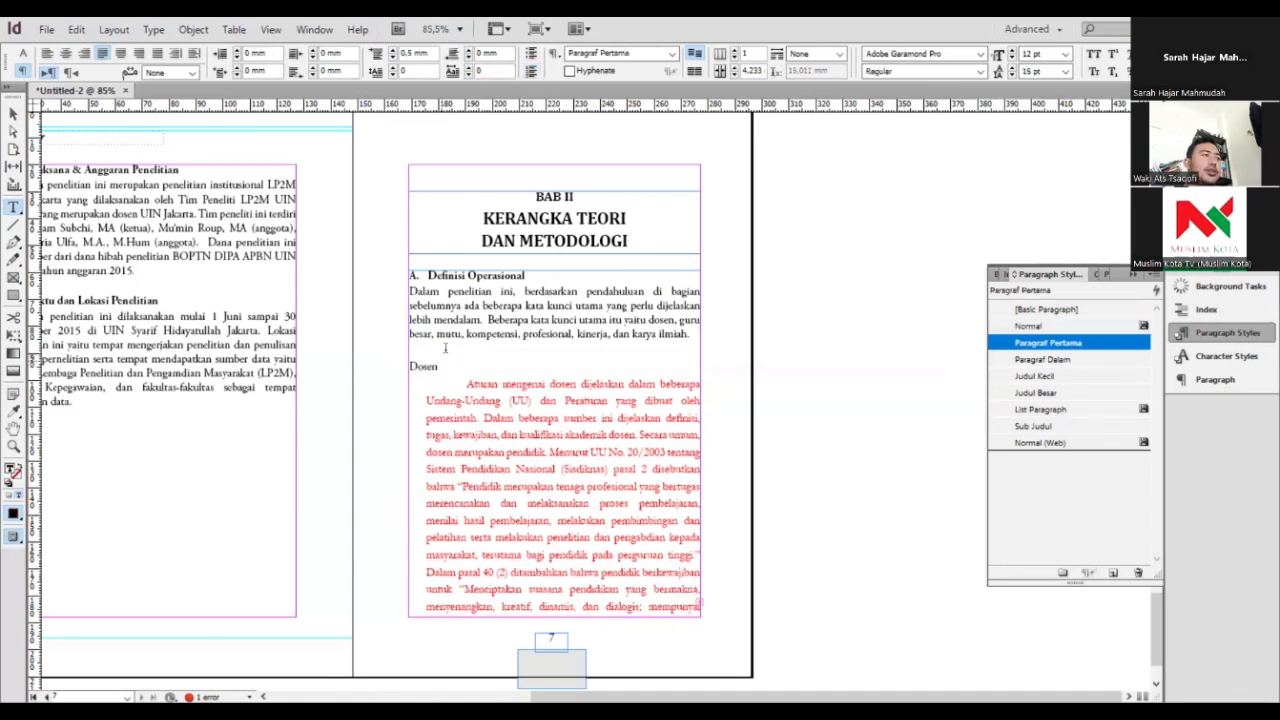
# Replace the leftover blank line above Dosen with a new empty paragraph and select the Dosen heading text
pyautogui.click(445, 348)
pyautogui.press('Delete')
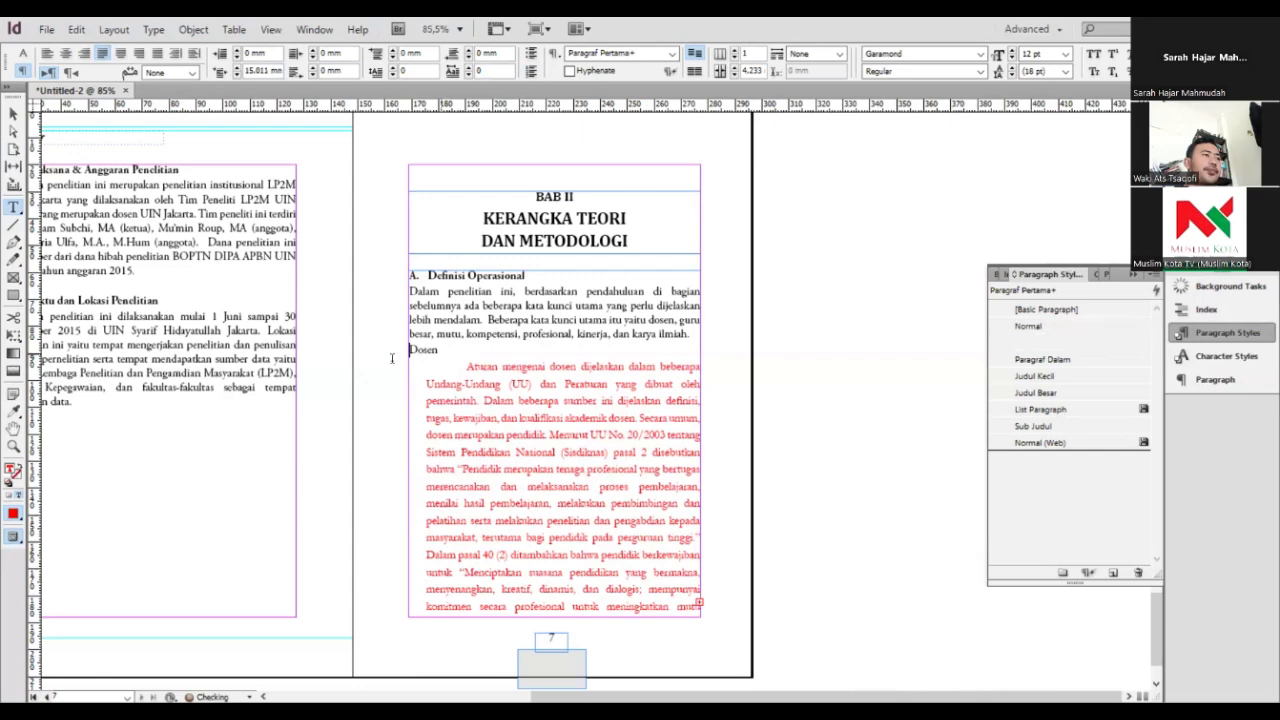
pyautogui.press('Return')
pyautogui.hotkey('shift', 'End')
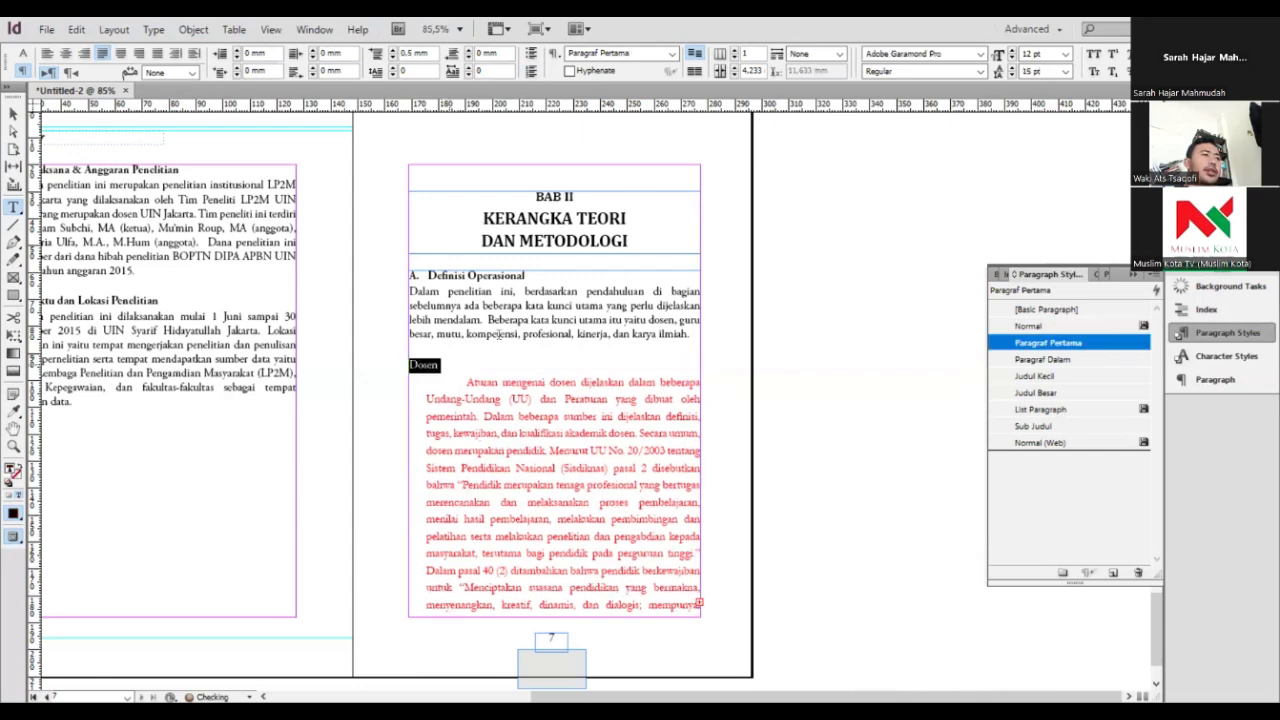
pyautogui.scroll(-2, 932, 380)
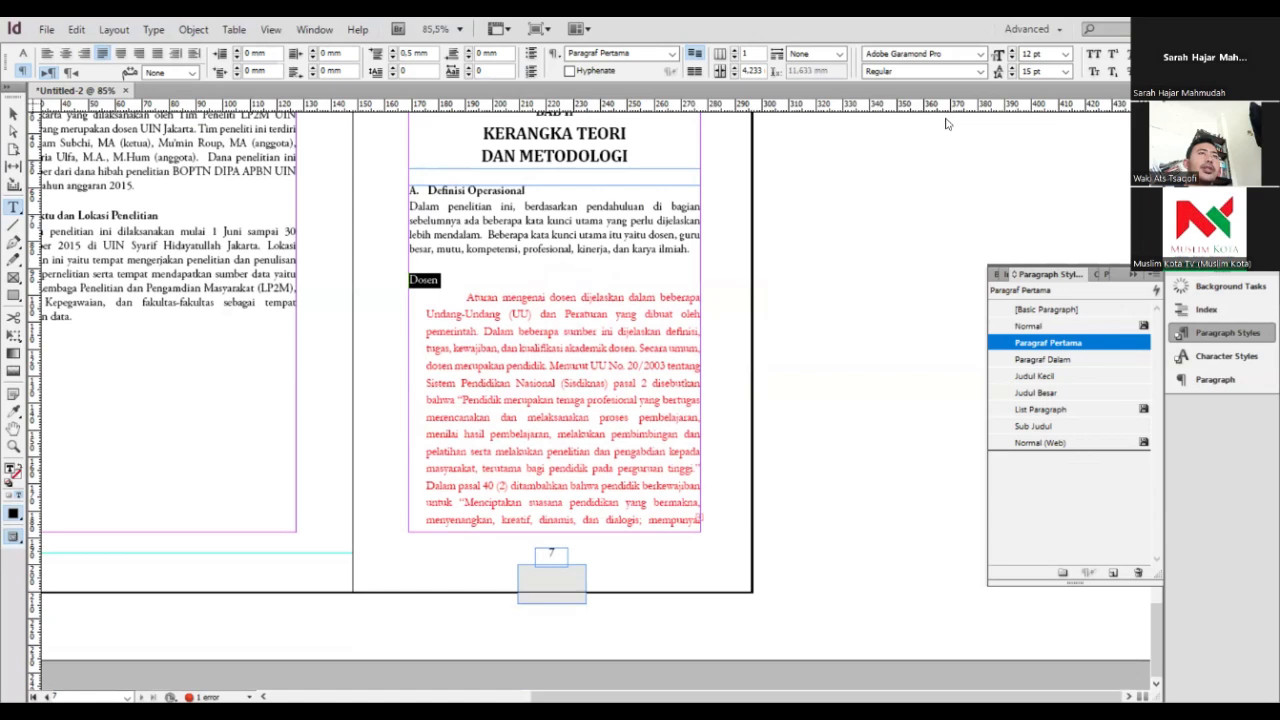
# Make the Dosen heading bold and number it at list level 2, continuing from previous numbers, with a 7 mm left indent and -7 mm first-line indent
pyautogui.hotkey('ctrl', 'shift', 'b')
pyautogui.click(531, 71)
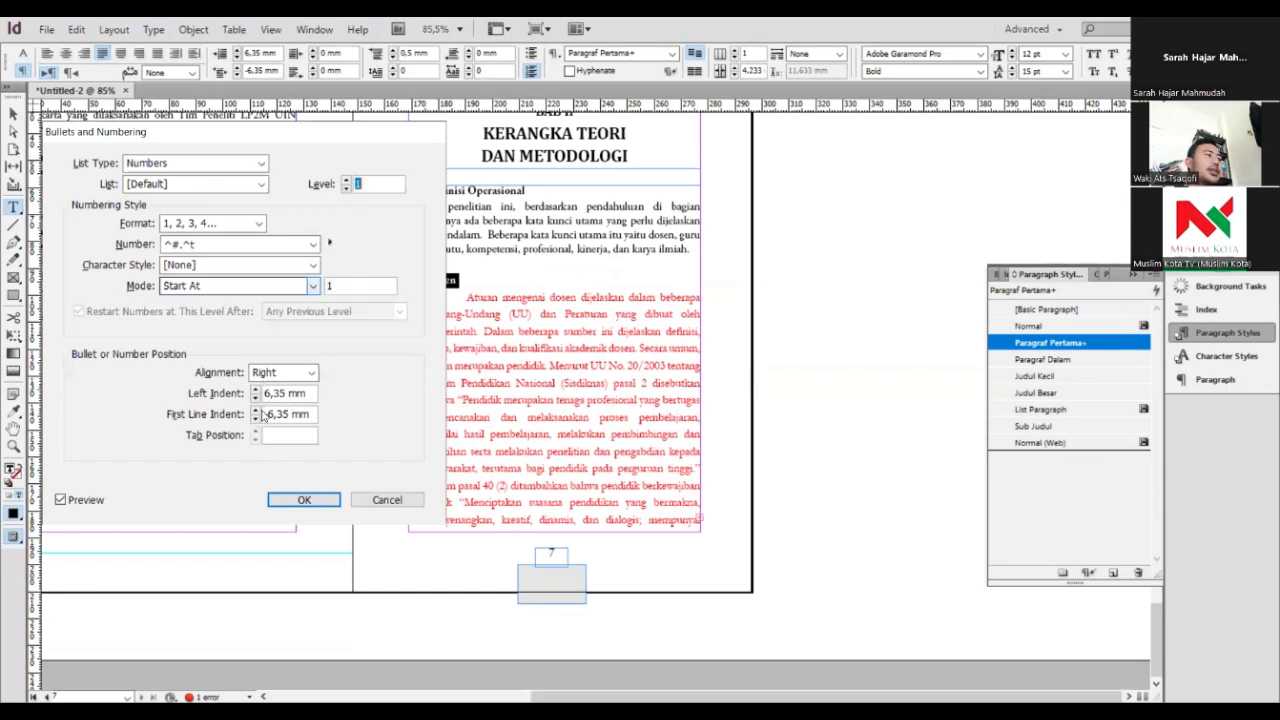
pyautogui.write('2')
pyautogui.press('Tab')
pyautogui.click(256, 390)
pyautogui.click(299, 500)
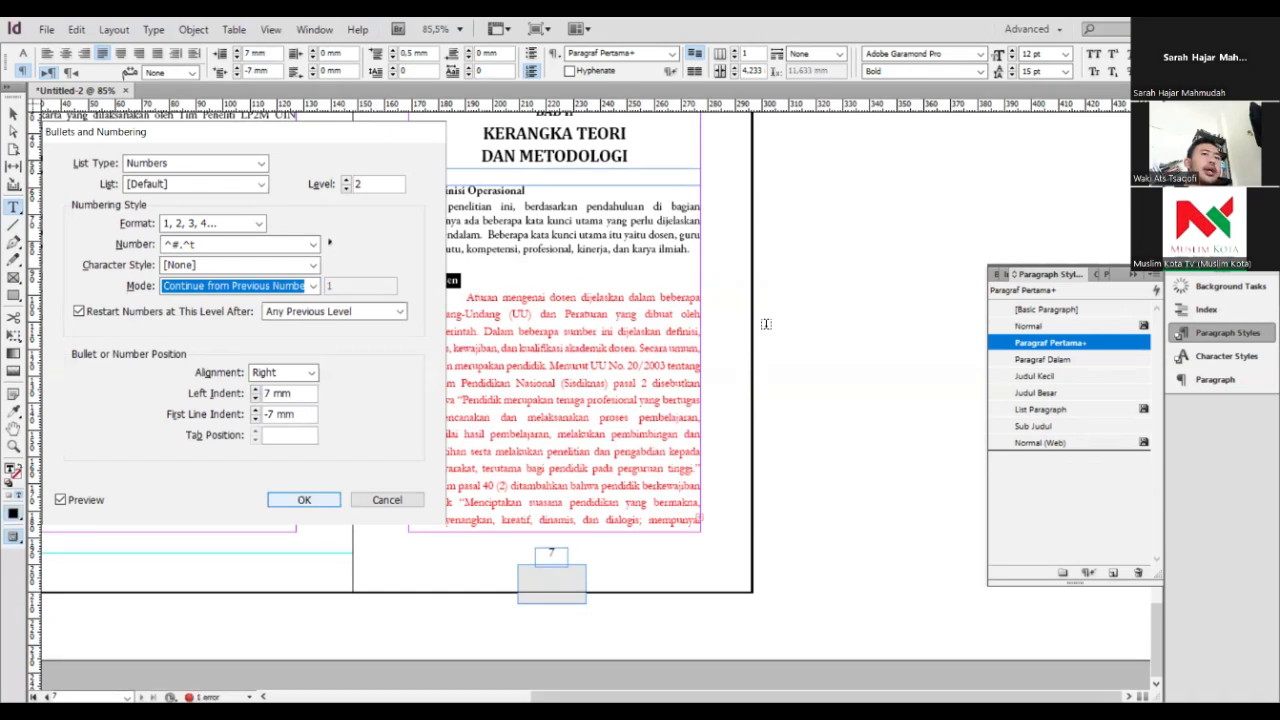
# Create a paragraph style named Sub judul 1 from the Dosen heading's formatting and apply it to that heading
pyautogui.click(1112, 573)
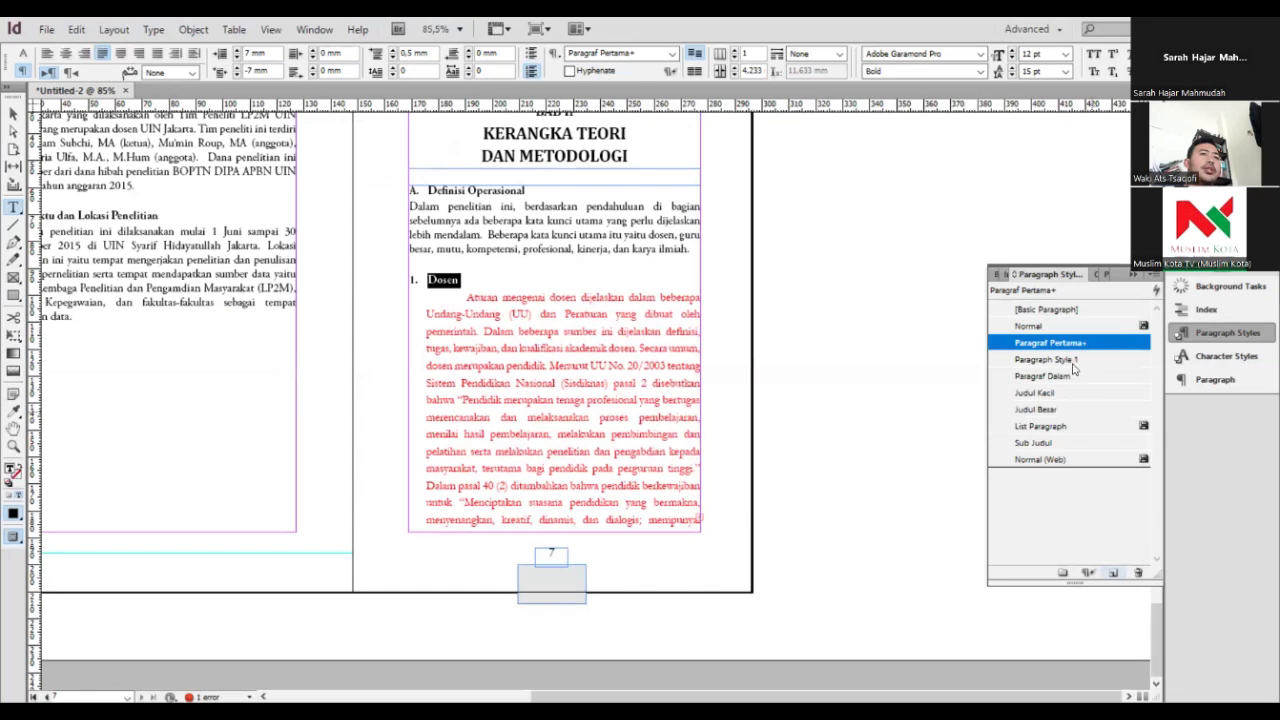
pyautogui.click(1068, 362)
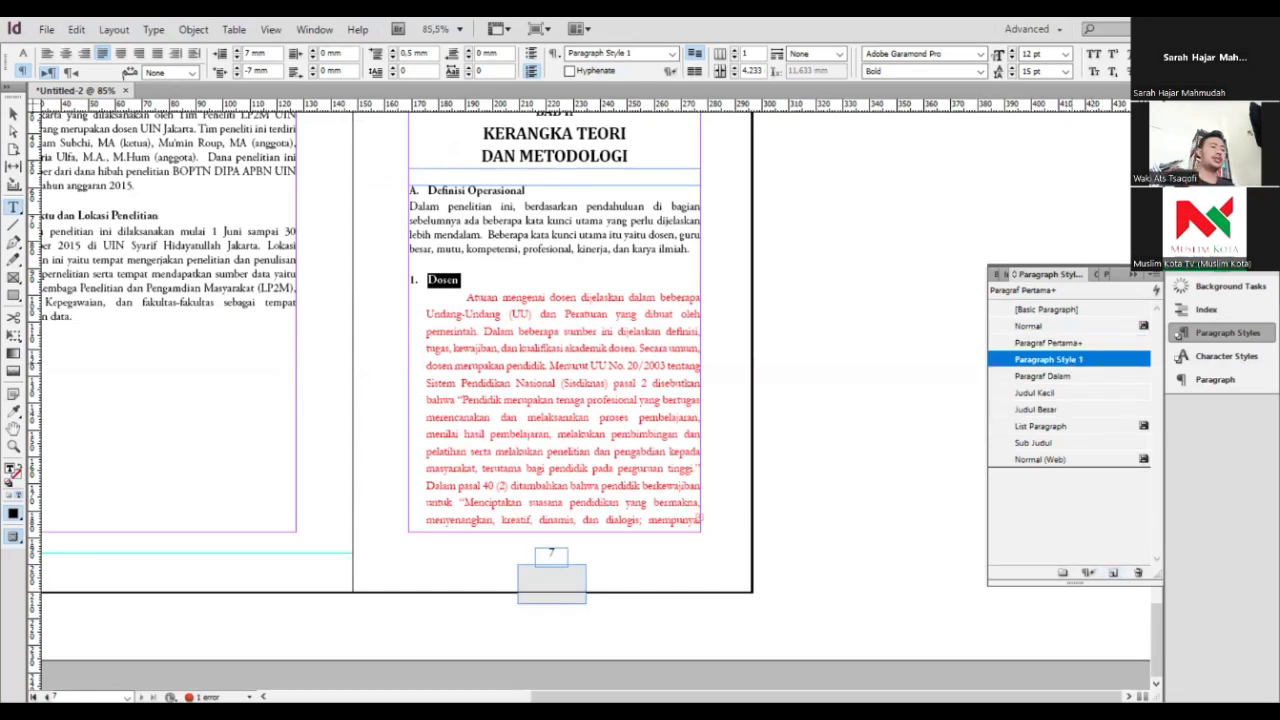
pyautogui.doubleClick(1070, 361)
pyautogui.write('Su')
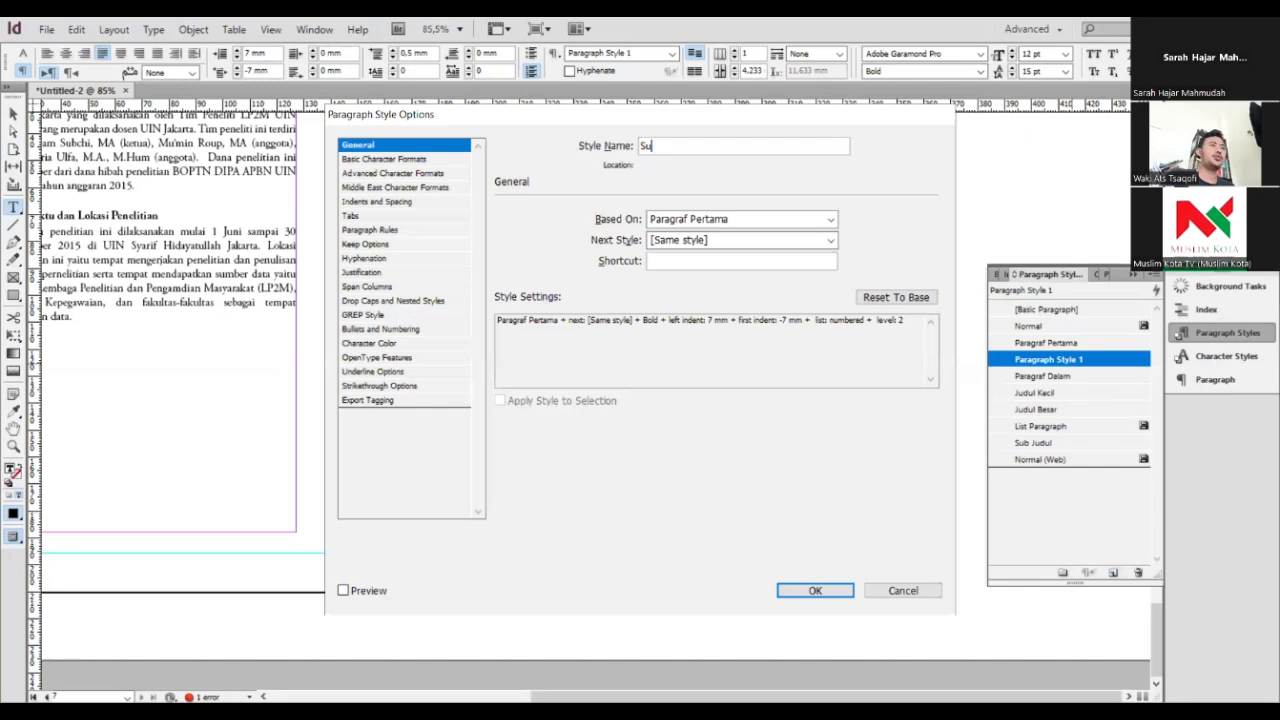
pyautogui.write('b judul 1')
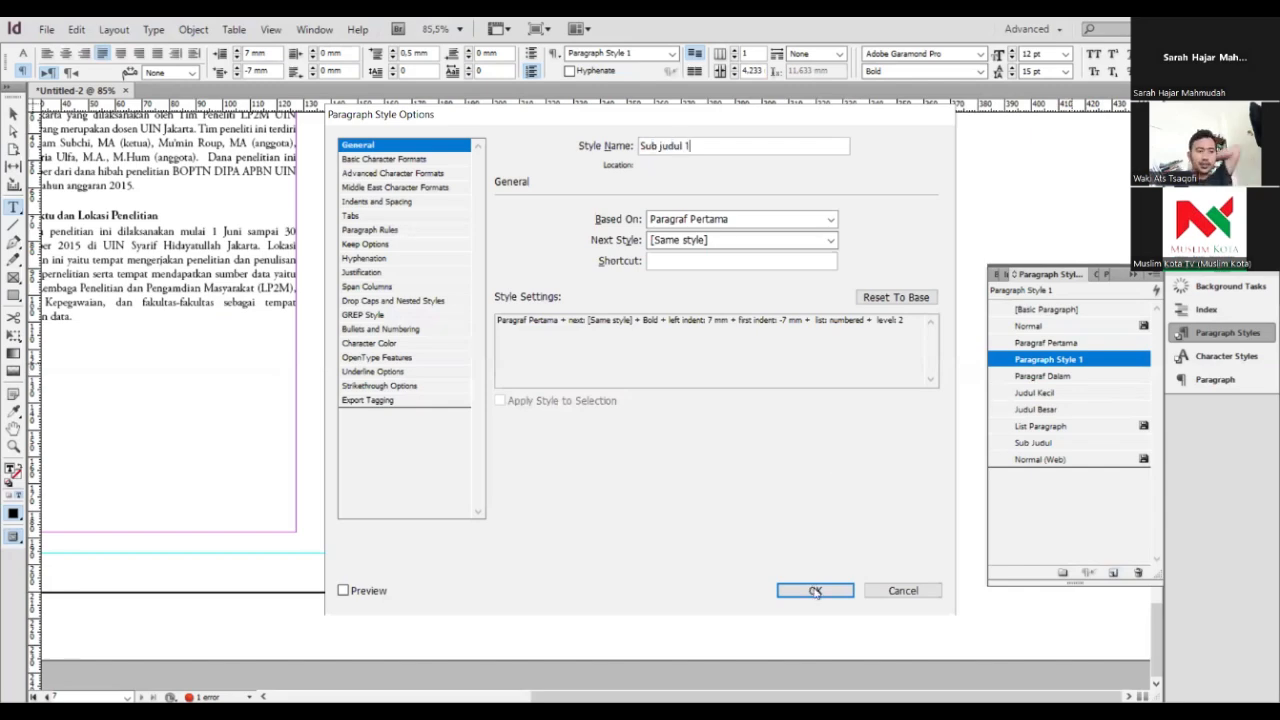
pyautogui.press('Return')
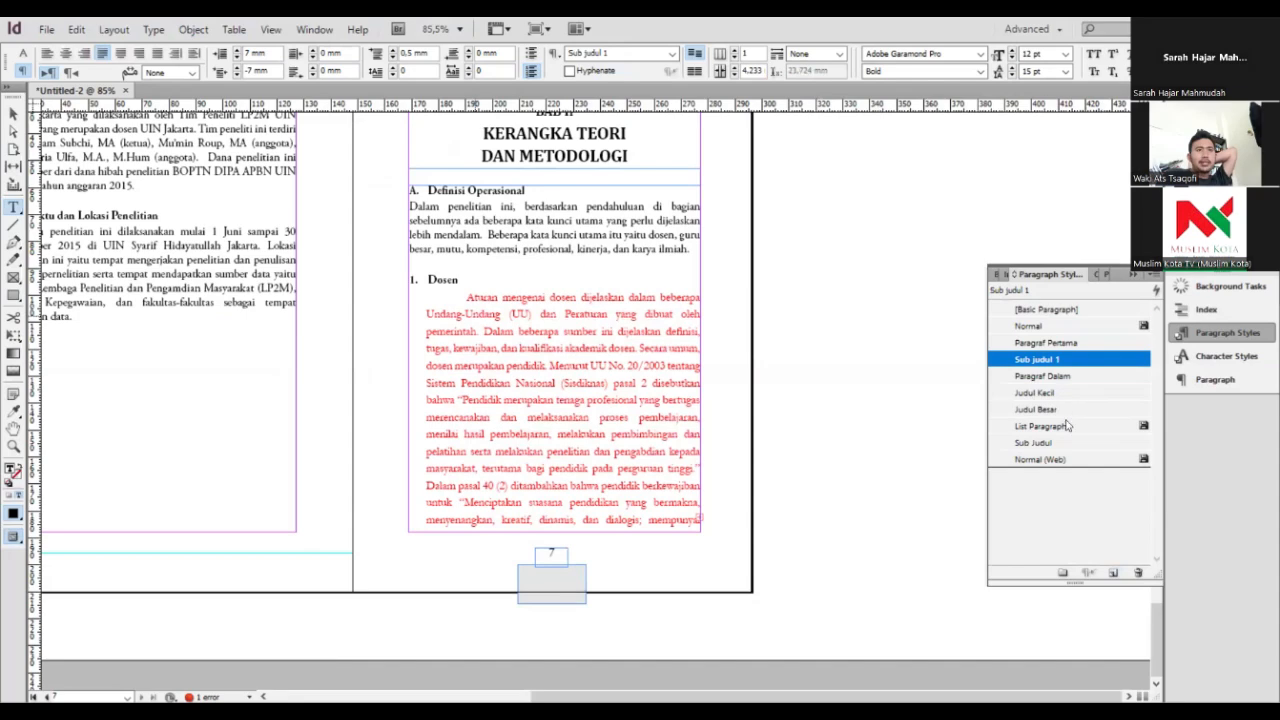
# Apply the Paragraf Pertama style to the paragraph under Dosen, and autoflow the overset text from page 7 onto a new page 8 and beyond
pyautogui.click(1061, 345)
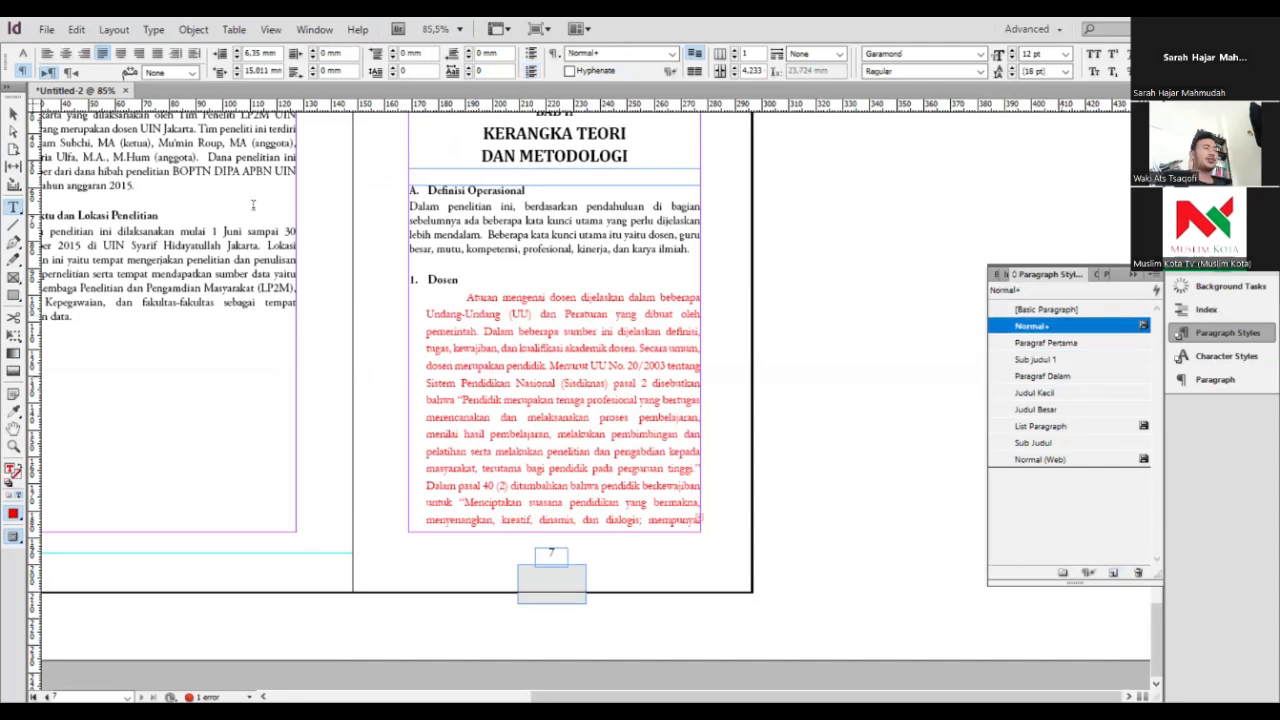
pyautogui.click(702, 518)
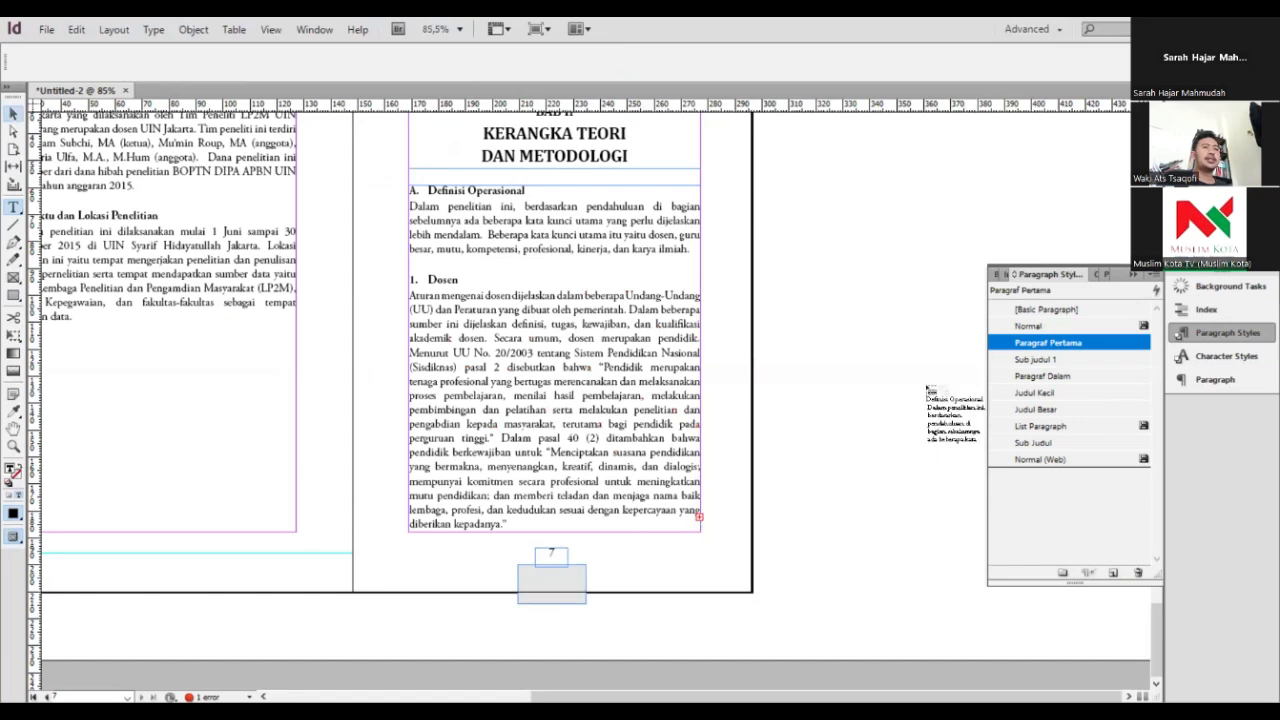
pyautogui.press('Escape')
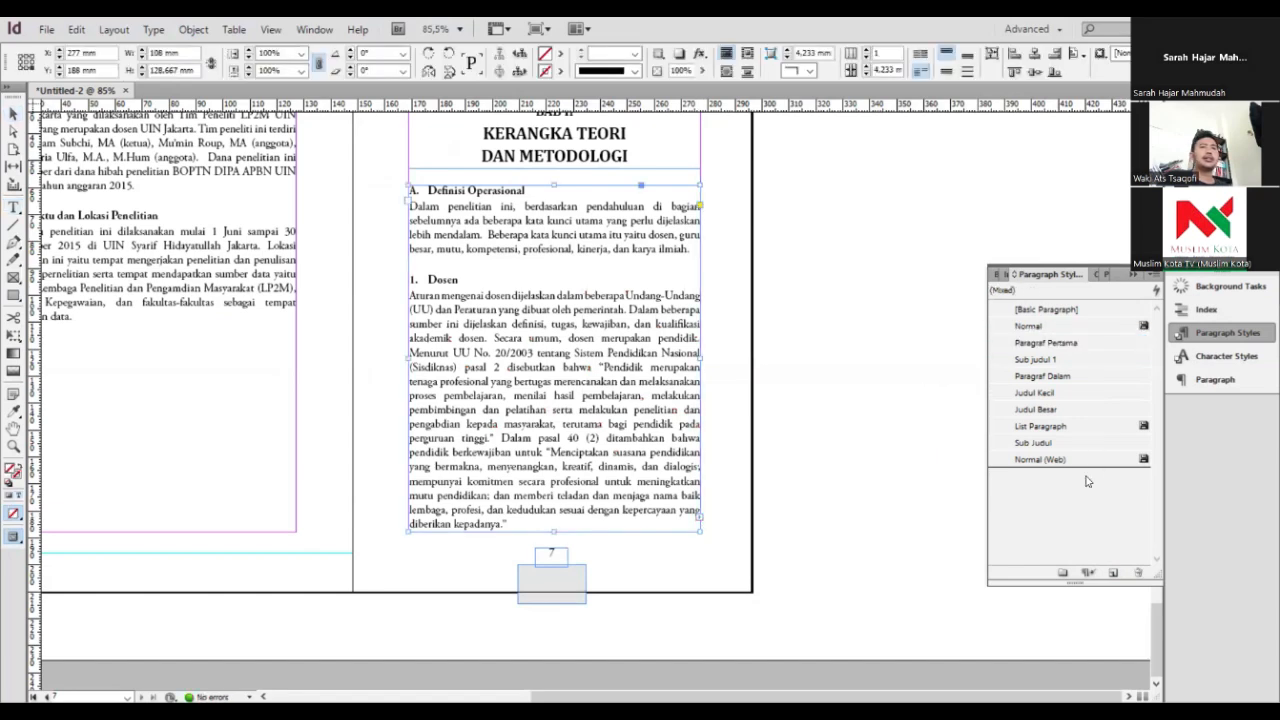
pyautogui.press('F12')
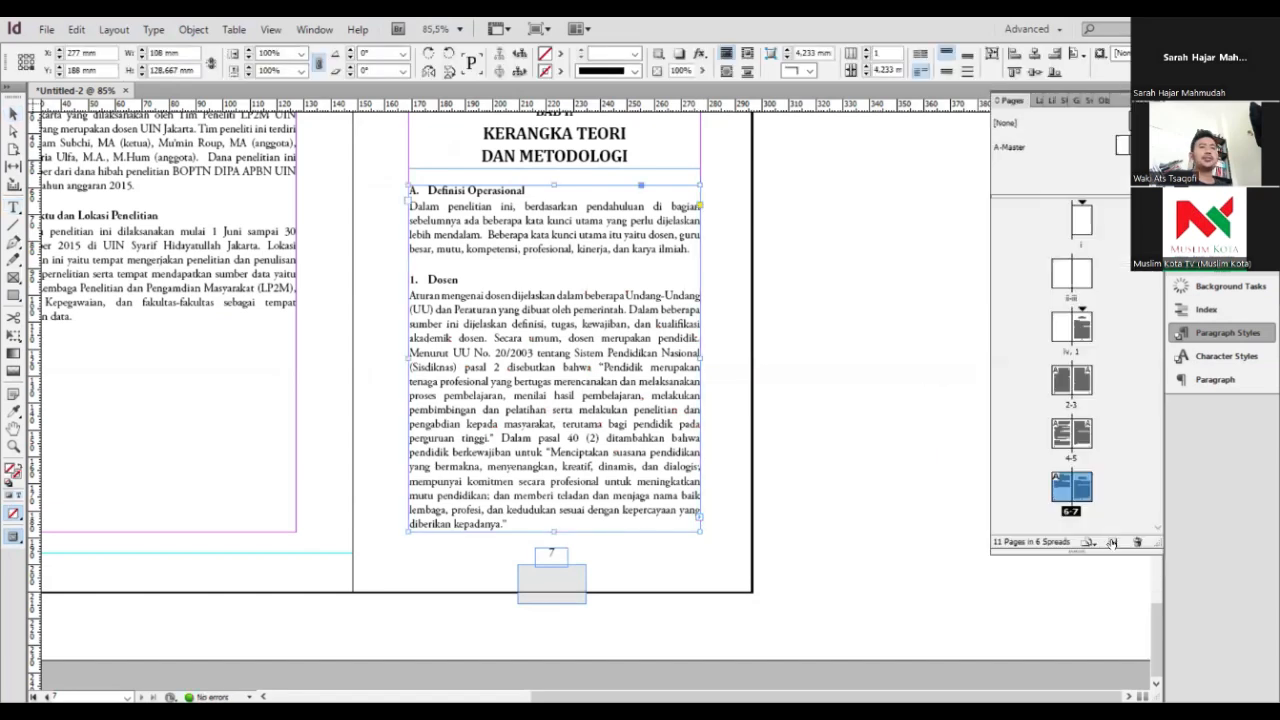
pyautogui.click(700, 517)
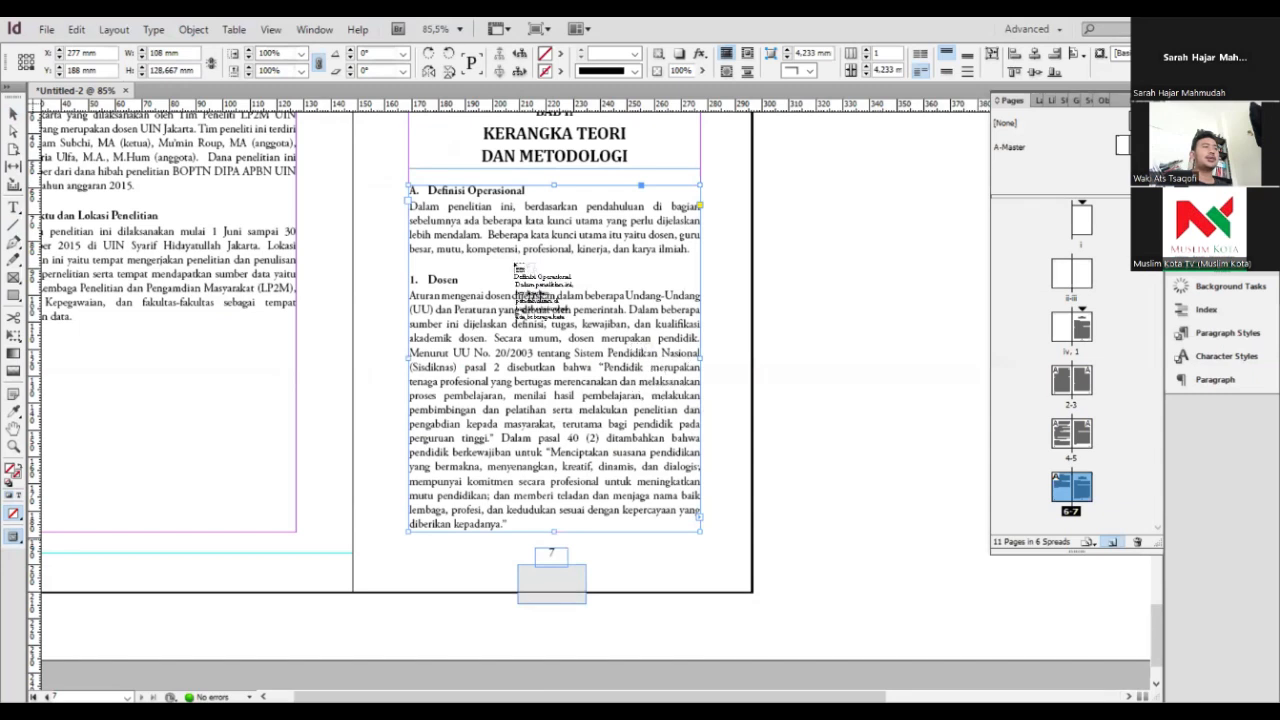
pyautogui.hotkey('ctrl', 'shift', 'p')
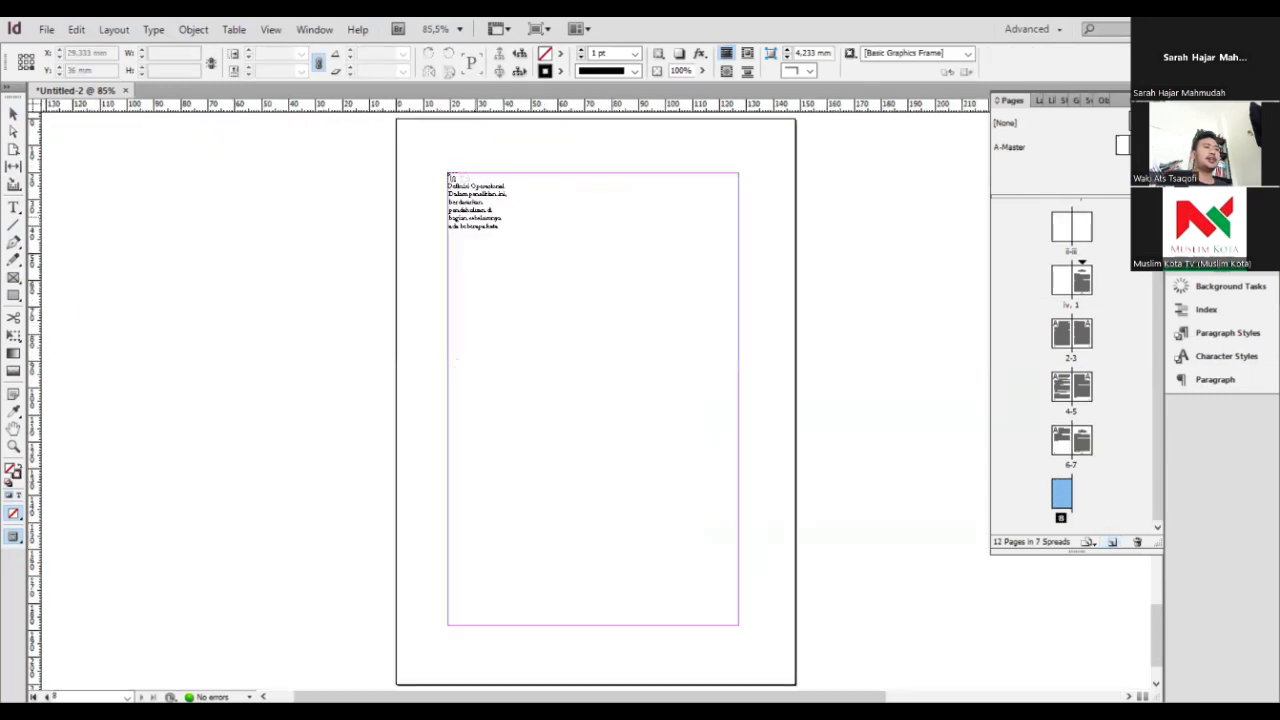
pyautogui.keyDown('shift'); pyautogui.click(447, 172); pyautogui.keyUp('shift')
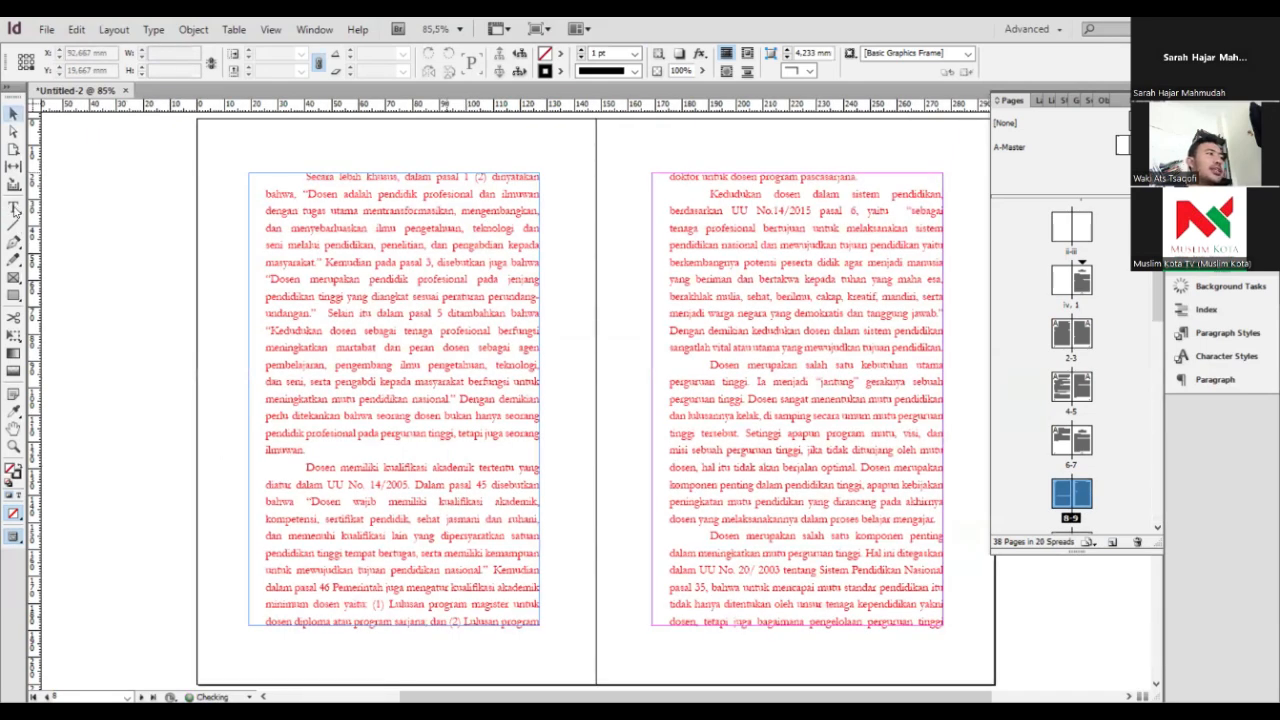
# Apply the Paragraf Dalam style to the remaining Dosen body paragraphs from page 8 up to the Guru Besar heading
pyautogui.doubleClick(312, 175)
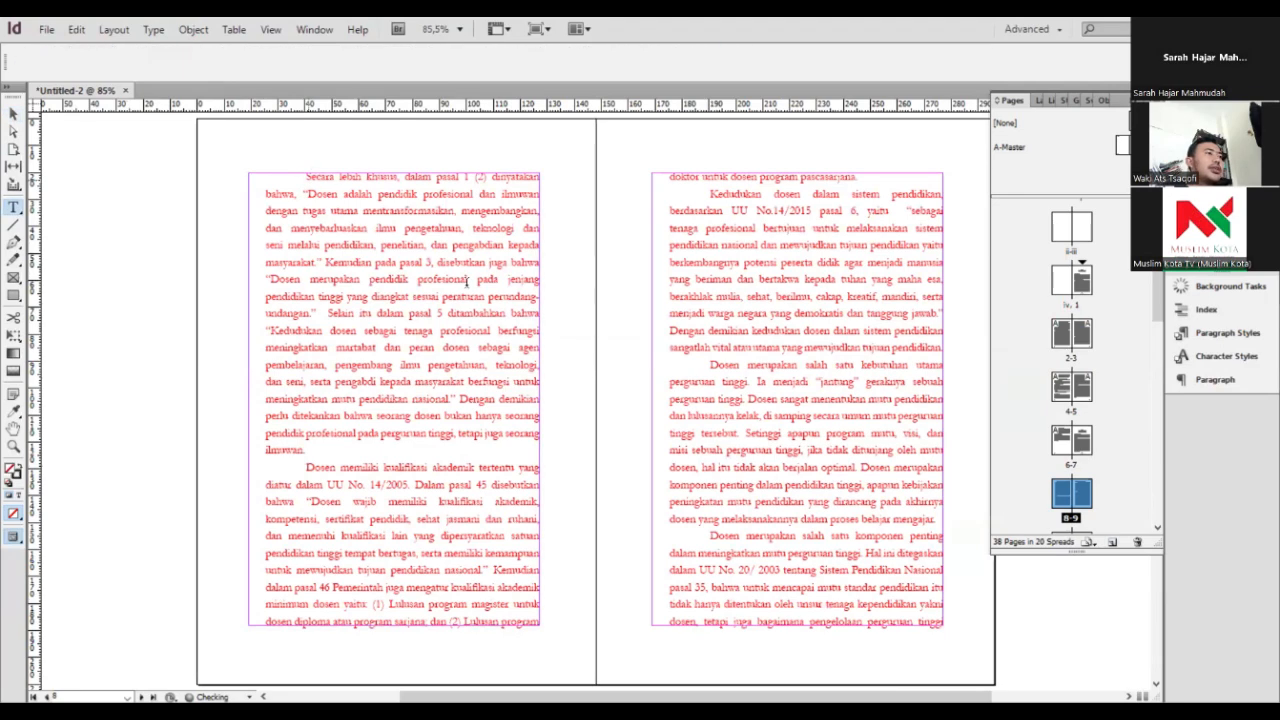
pyautogui.scroll(-1, 540, 521)
pyautogui.scroll(-2, 540, 521)
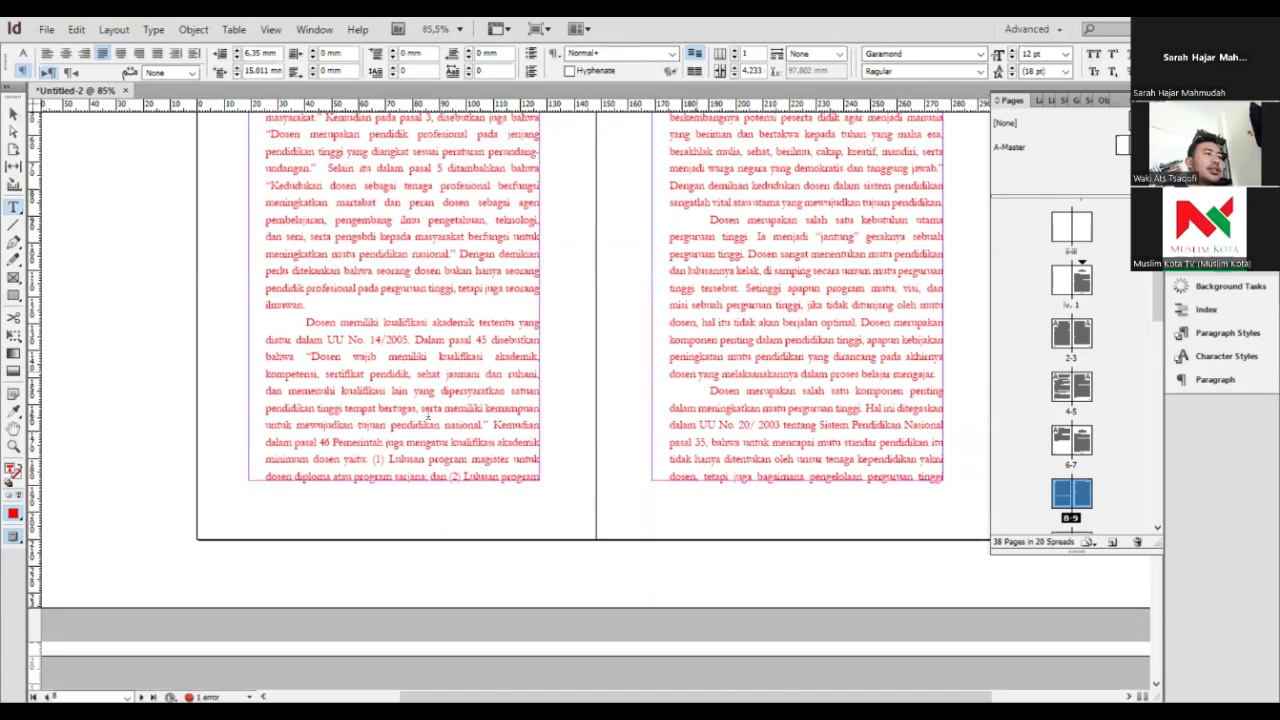
pyautogui.scroll(-7, 449, 530)
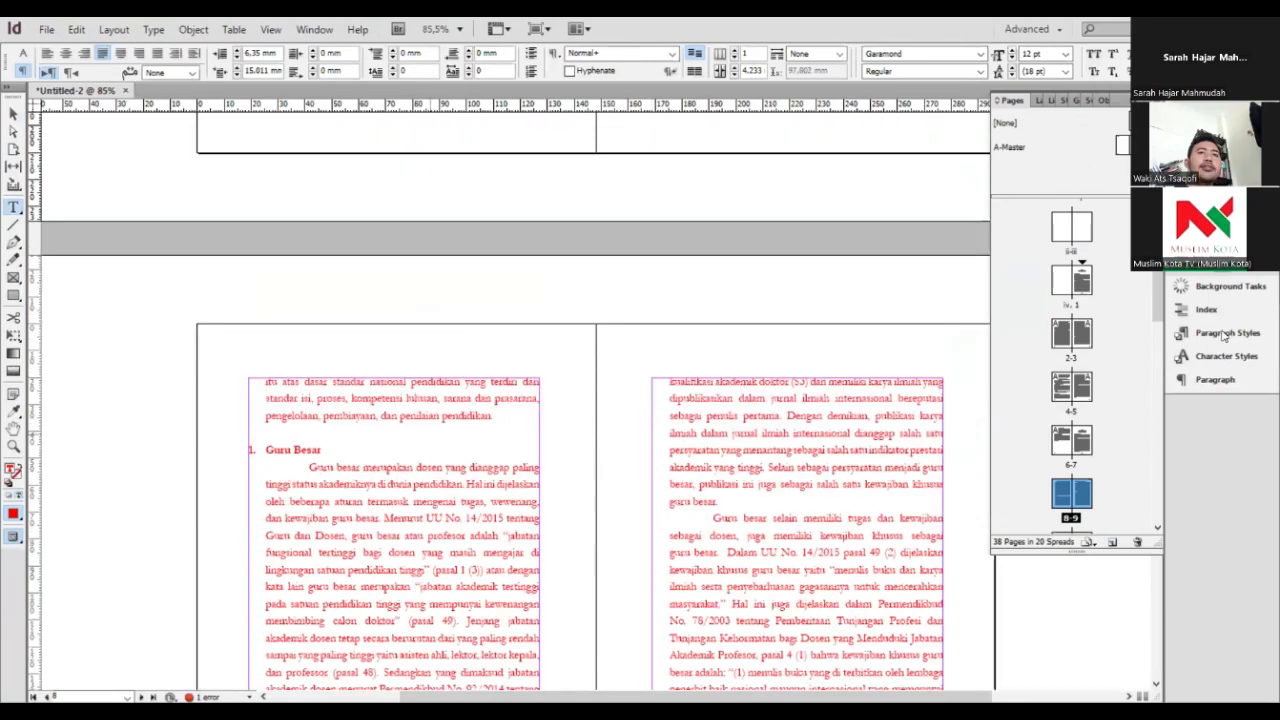
pyautogui.click(1224, 334)
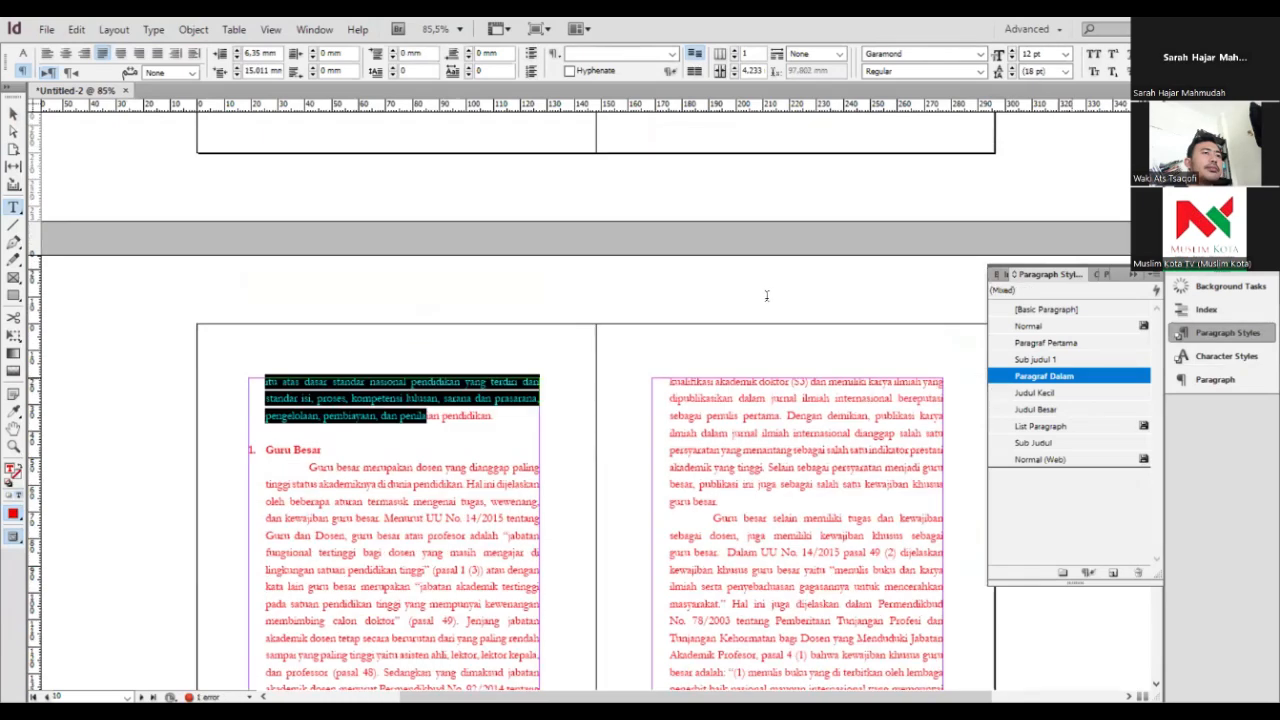
# Apply the Sub judul 1 style to the Guru Besar heading and Paragraf Pertama to the first paragraph below it
pyautogui.scroll(1, 713, 225)
pyautogui.scroll(4, 713, 225)
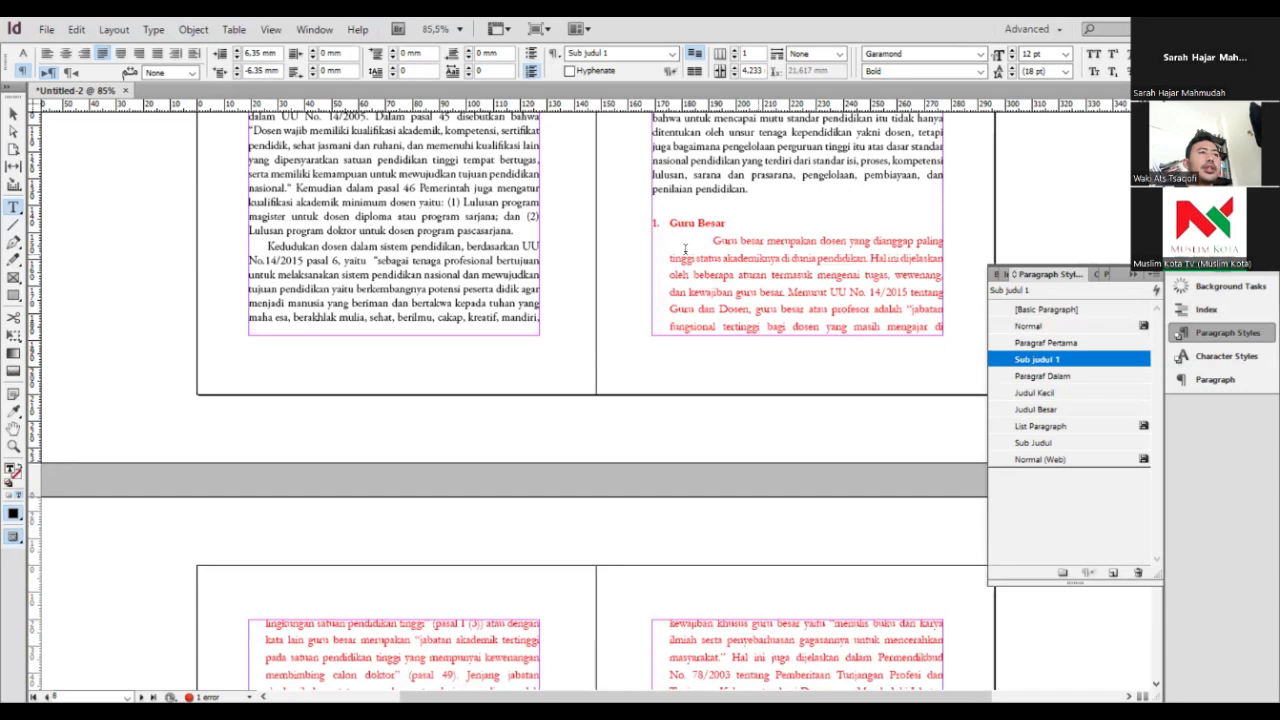
pyautogui.click(1022, 363)
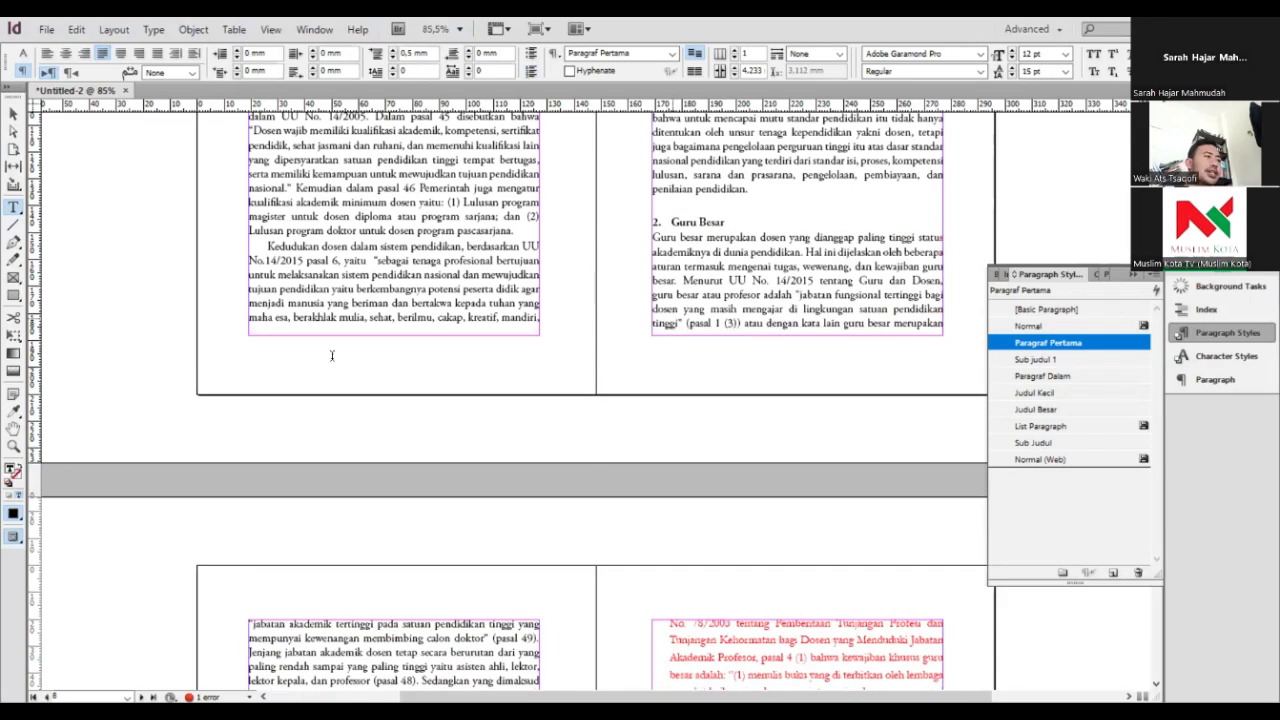
# Apply the Paragraf Dalam style to the Guru Besar paragraphs on pages 10 and 11, starting at "Menjadi guru besar"
pyautogui.scroll(-5, 366, 472)
pyautogui.scroll(-1, 762, 579)
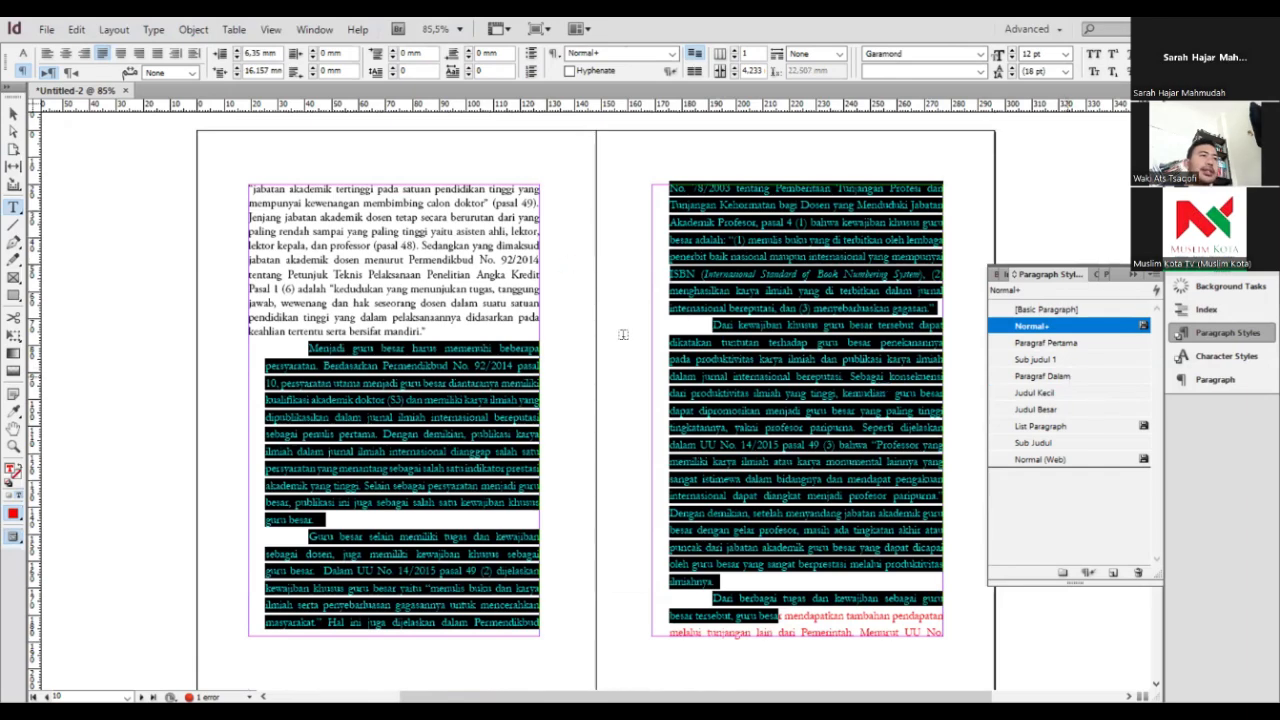
pyautogui.click(1046, 375)
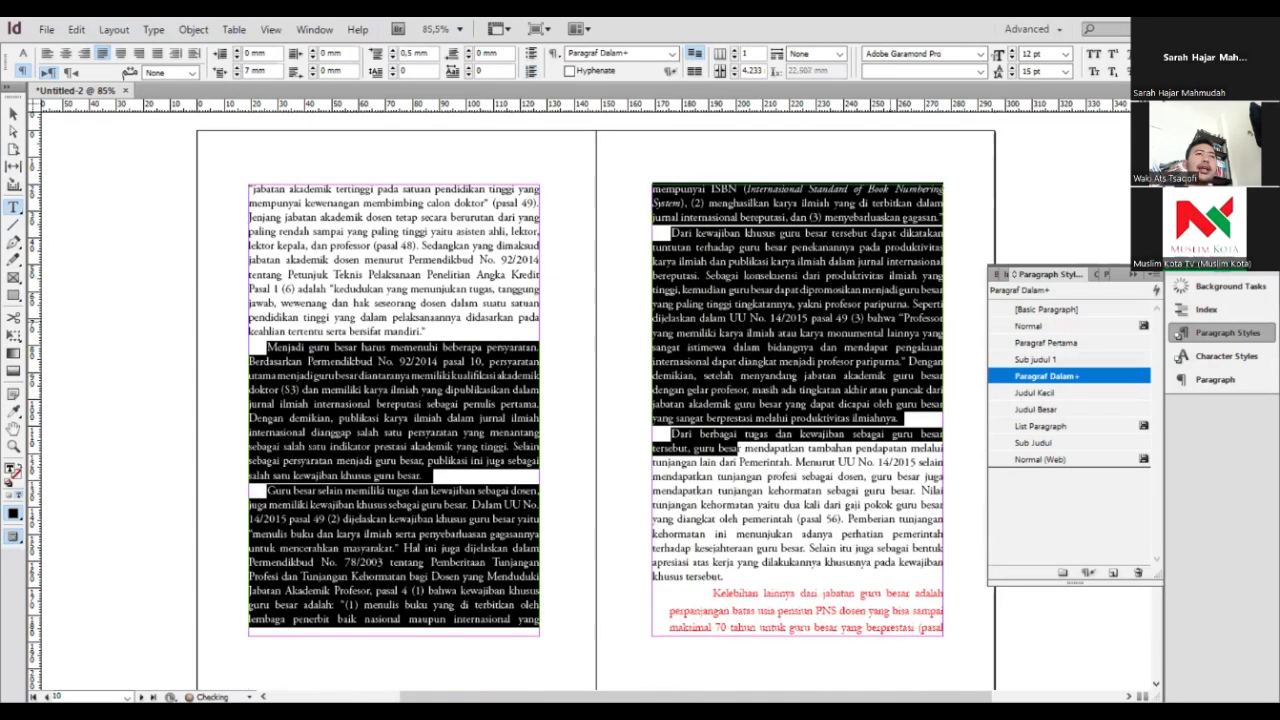
# Open the A-Master spread and duplicate it as a second master spread
pyautogui.scroll(2, 596, 400)
pyautogui.click(1205, 107)
pyautogui.click(1228, 333)
pyautogui.click(1205, 107)
pyautogui.scroll(1, 1095, 408)
pyautogui.scroll(-1, 1095, 408)
pyautogui.scroll(1, 1093, 368)
pyautogui.scroll(1, 1072, 380)
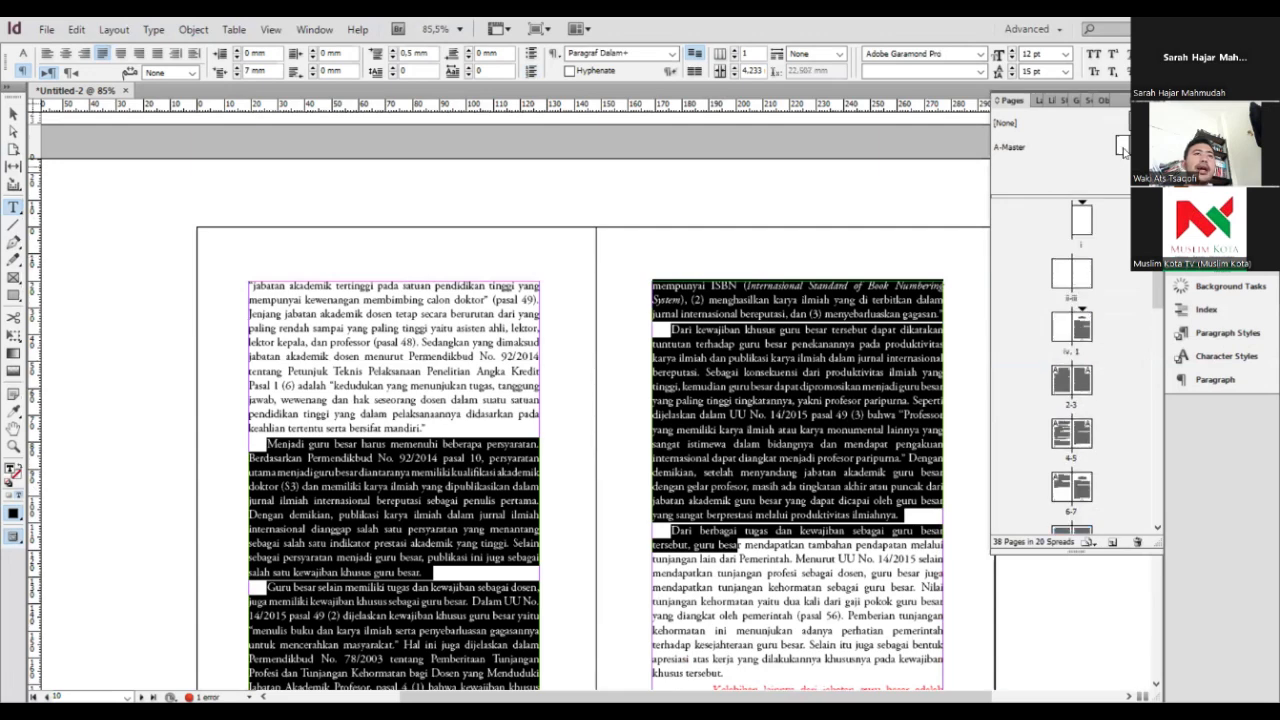
pyautogui.doubleClick(1113, 146)
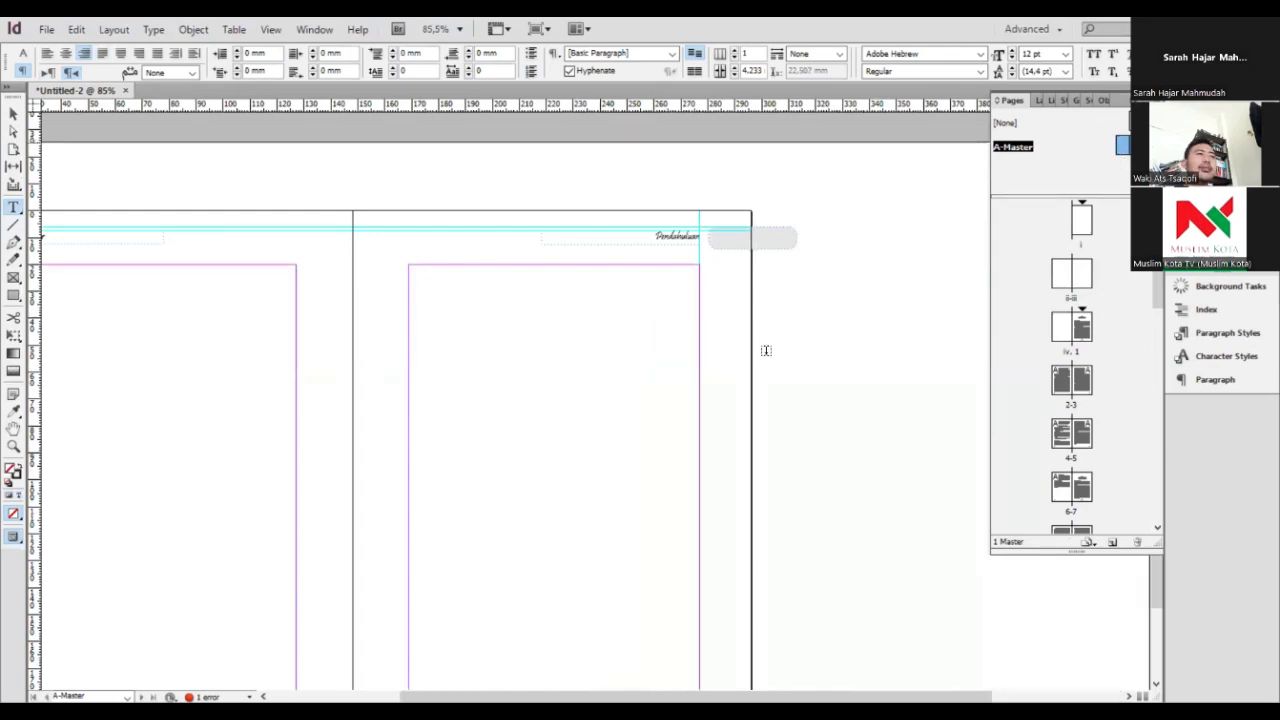
pyautogui.rightClick(1084, 145)
pyautogui.click(1040, 195)
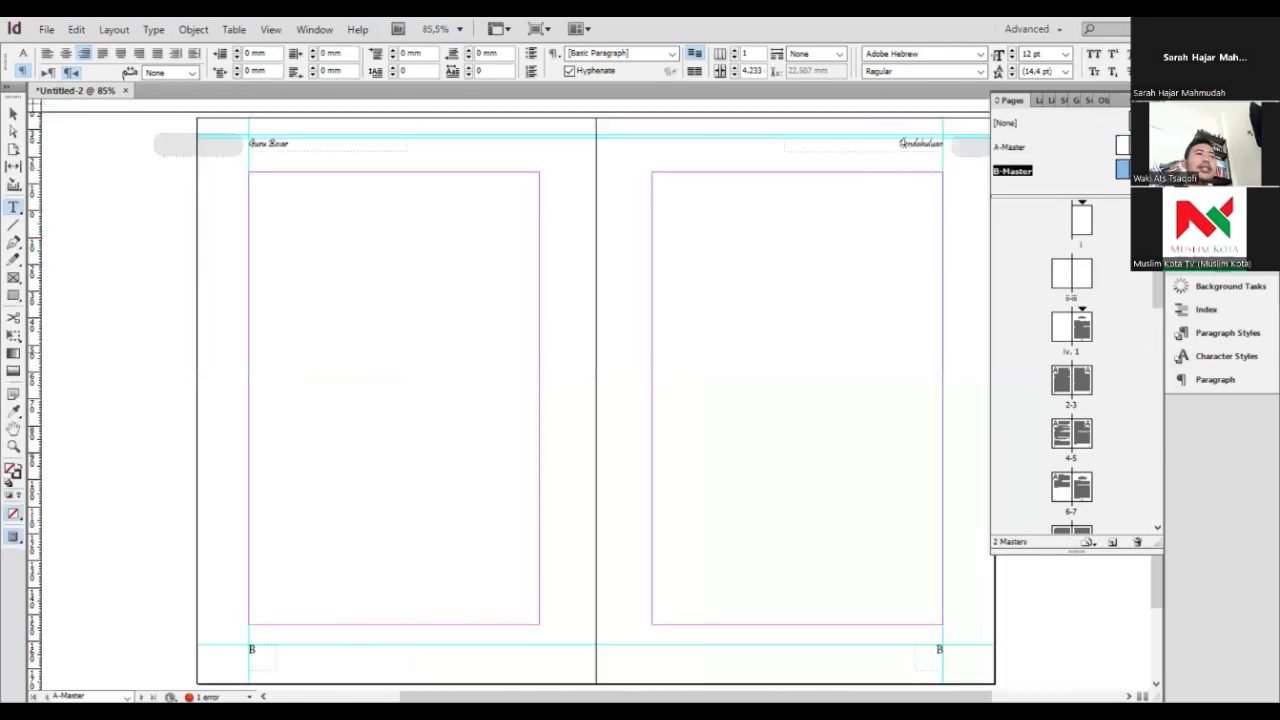
# Replace the Pendahuluan header on the B-Master's right-hand page with "Metodologi Riset ..."
pyautogui.doubleClick(909, 139)
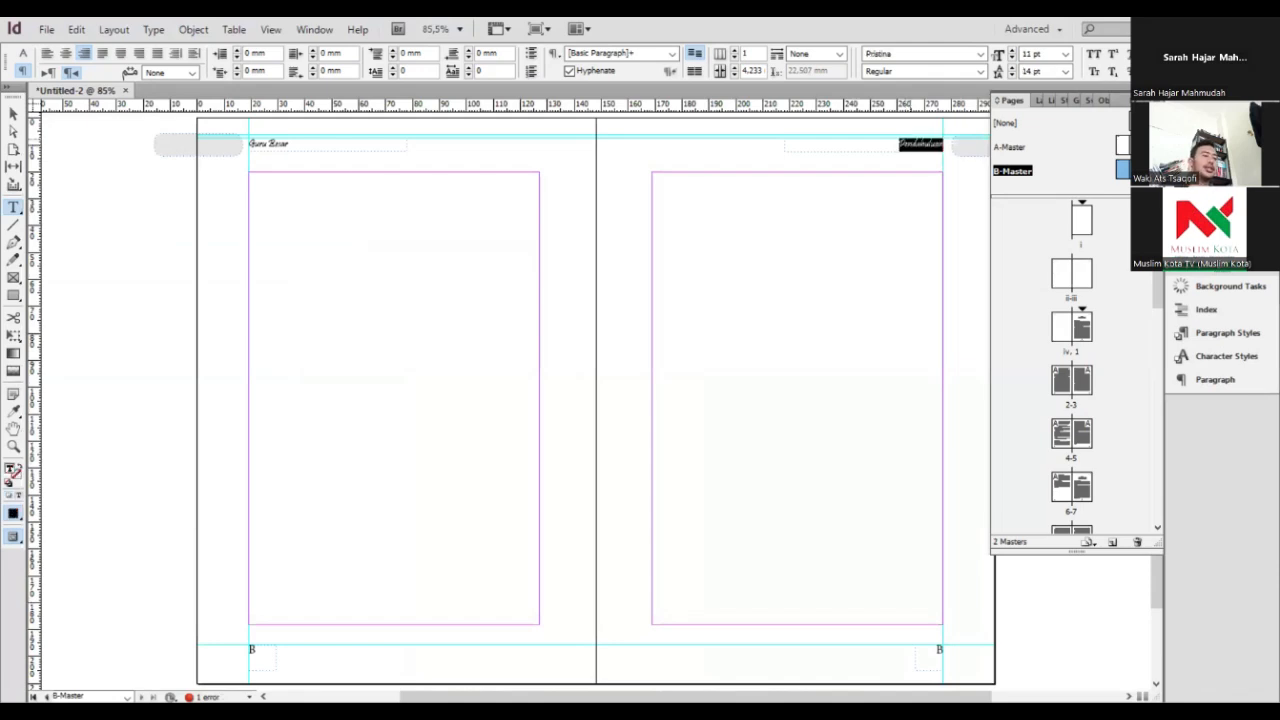
pyautogui.write('Mu')
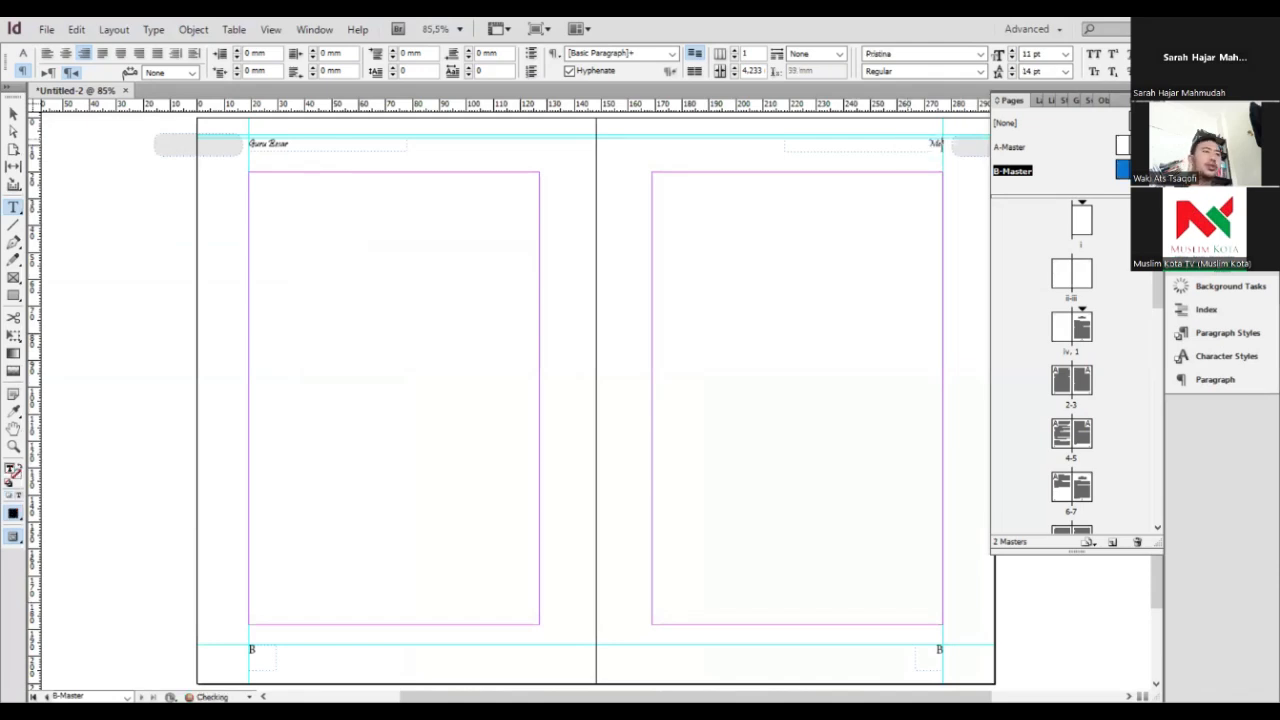
pyautogui.press('BackSpace')
pyautogui.write('etod')
pyautogui.press('BackSpace')
pyautogui.press('BackSpace')
pyautogui.press('BackSpace')
pyautogui.press('BackSpace')
pyautogui.write('etod')
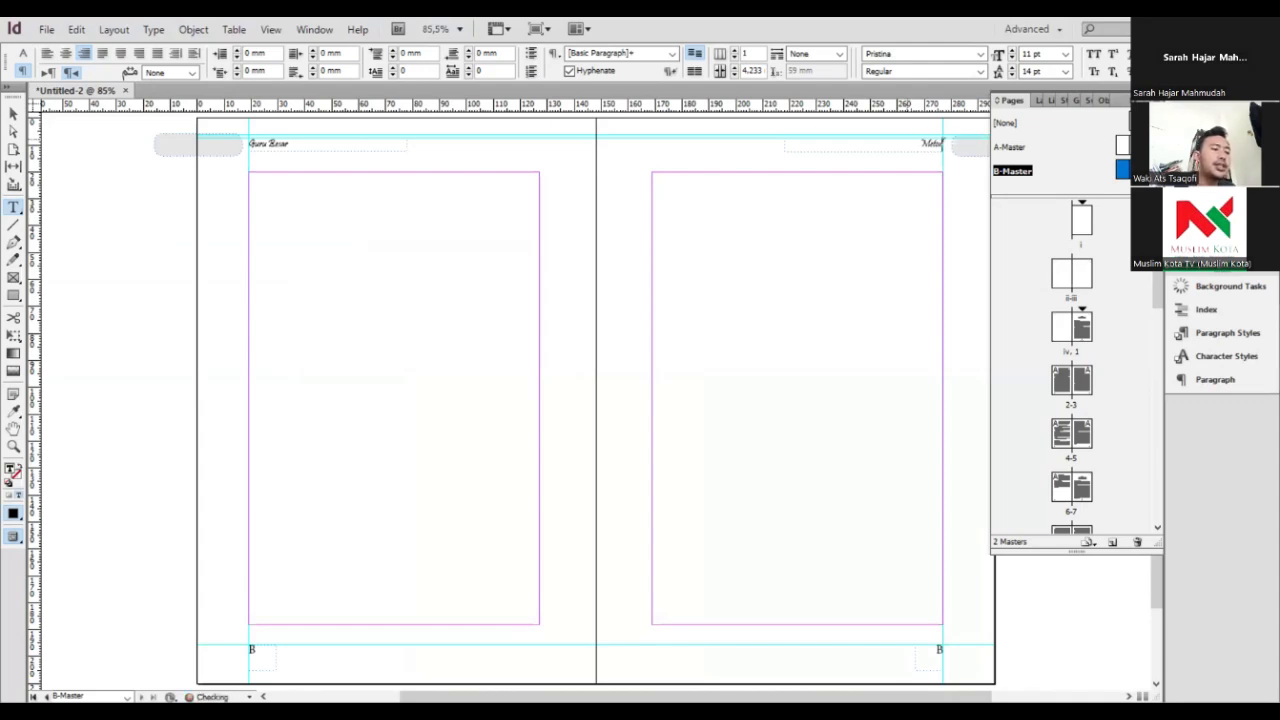
pyautogui.write('ologi')
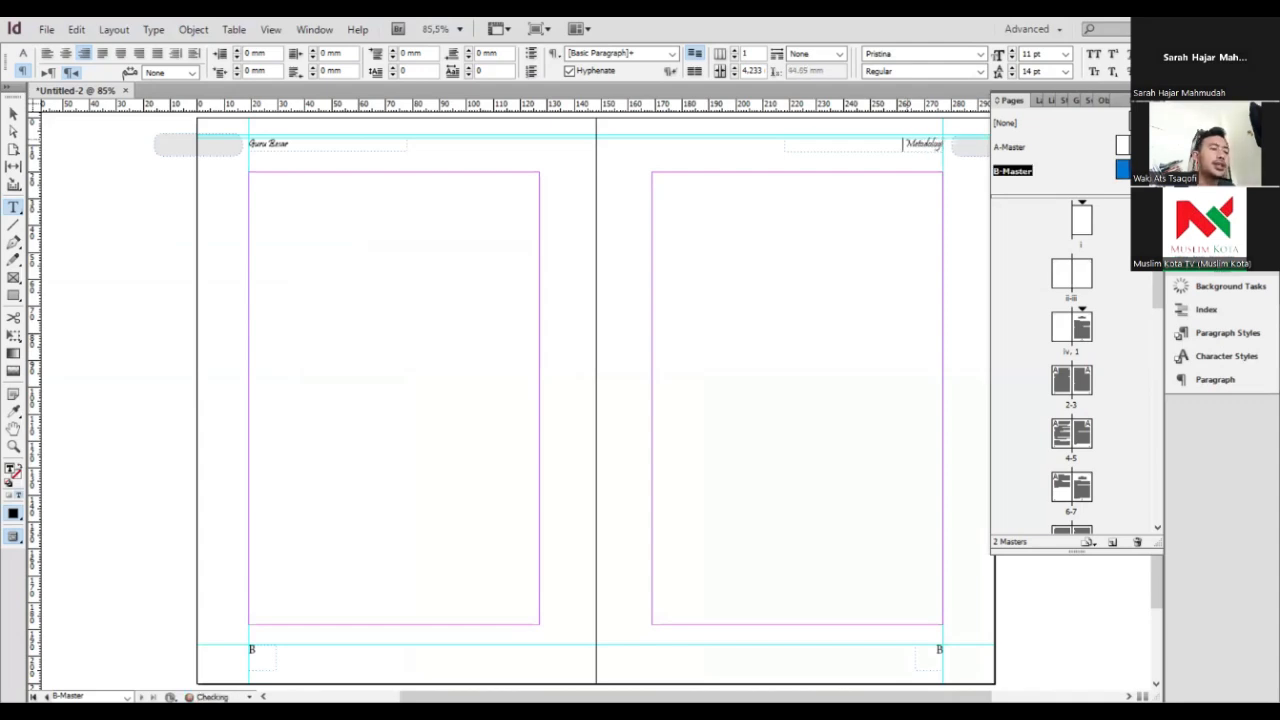
pyautogui.write(' Riset')
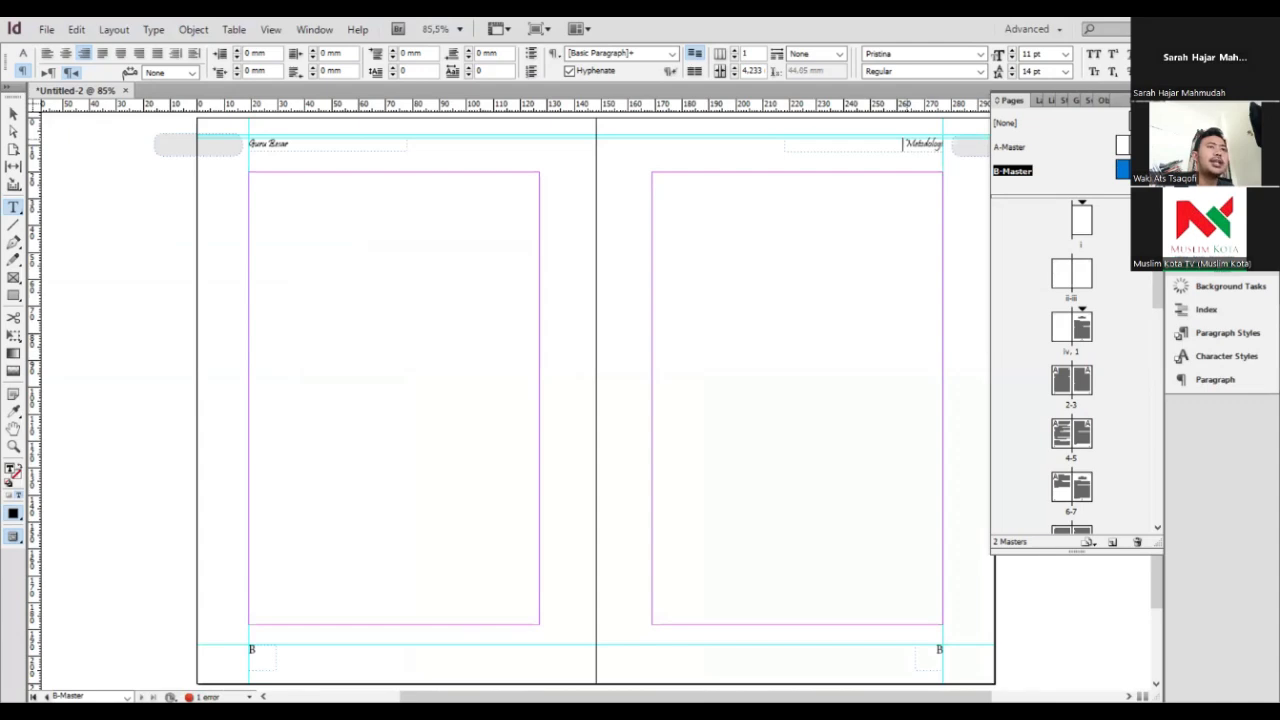
pyautogui.write(' dan')
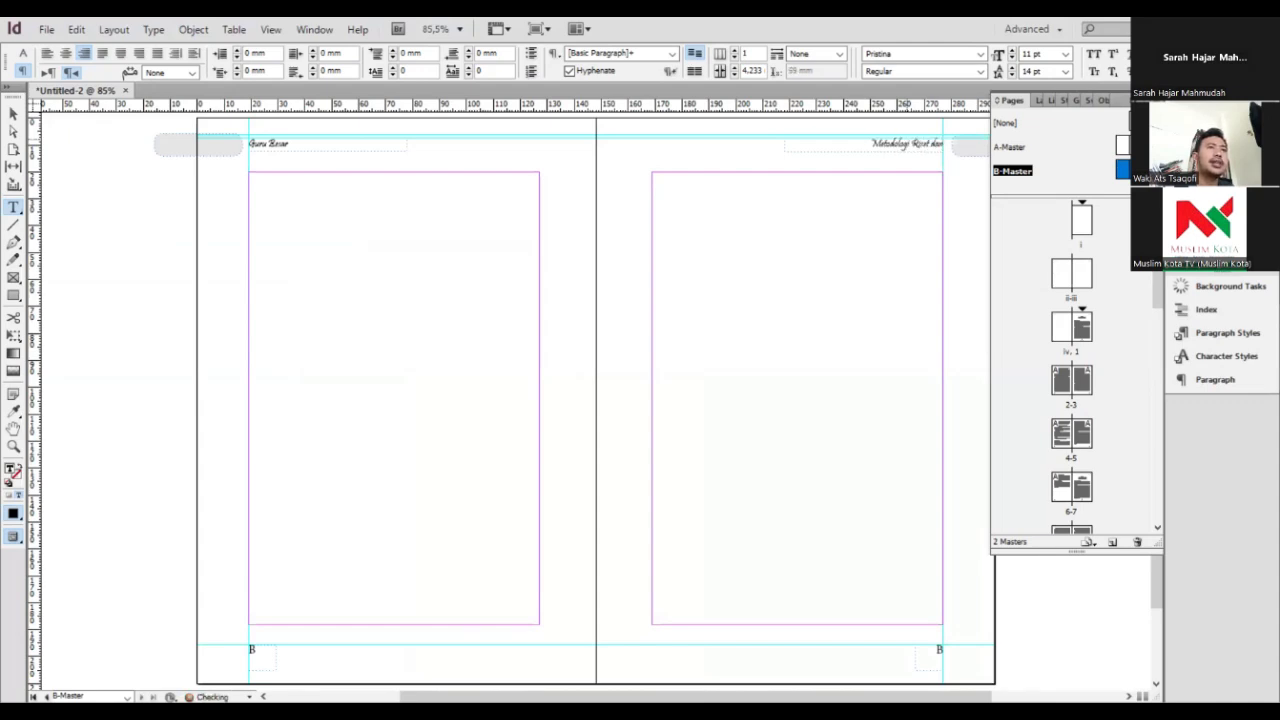
pyautogui.press('BackSpace')
pyautogui.press('BackSpace')
pyautogui.press('BackSpace')
pyautogui.press('BackSpace')
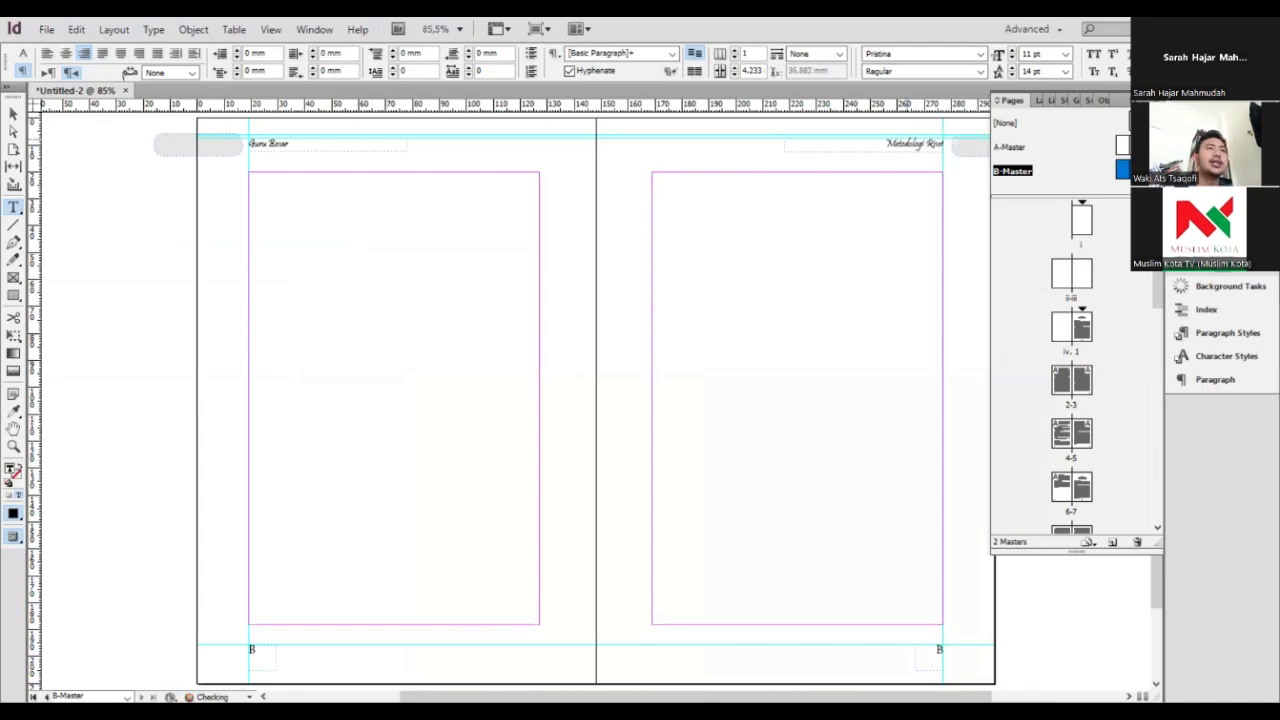
pyautogui.write('...')
# Set the Metodologi Riset header to left-to-right paragraph direction and right alignment
pyautogui.click(47, 74)
pyautogui.click(88, 56)
pyautogui.click(48, 73)
pyautogui.click(85, 54)
pyautogui.click(47, 54)
pyautogui.click(85, 54)
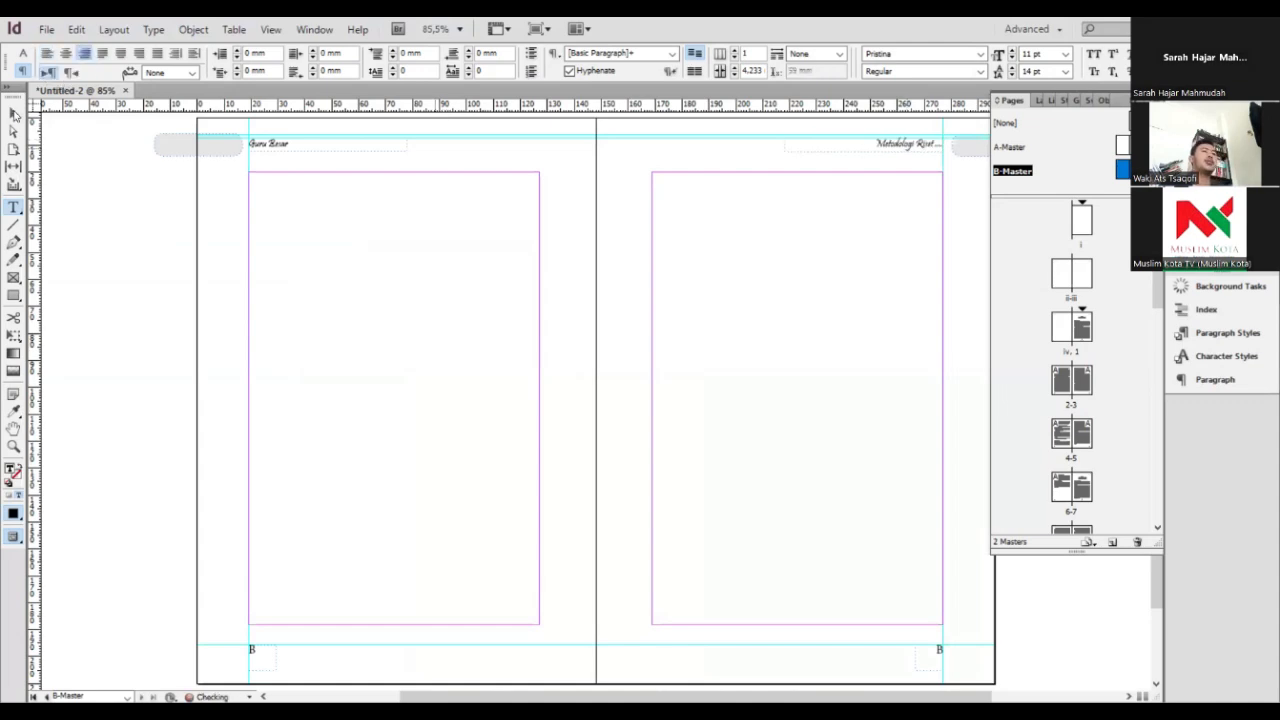
# Select pages 8 through 33 and apply the B-Master to them
pyautogui.scroll(-2, 1085, 420)
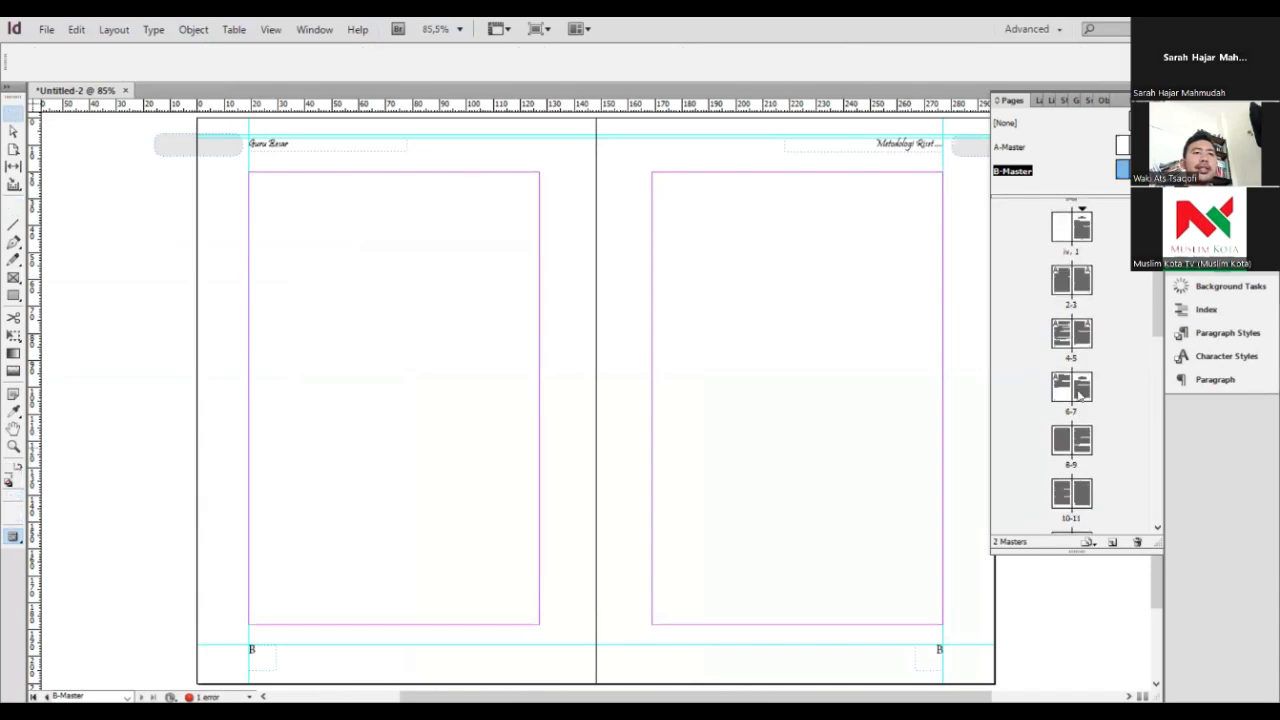
pyautogui.click(1071, 440)
pyautogui.scroll(-3, 1076, 455)
pyautogui.scroll(-8, 1073, 490)
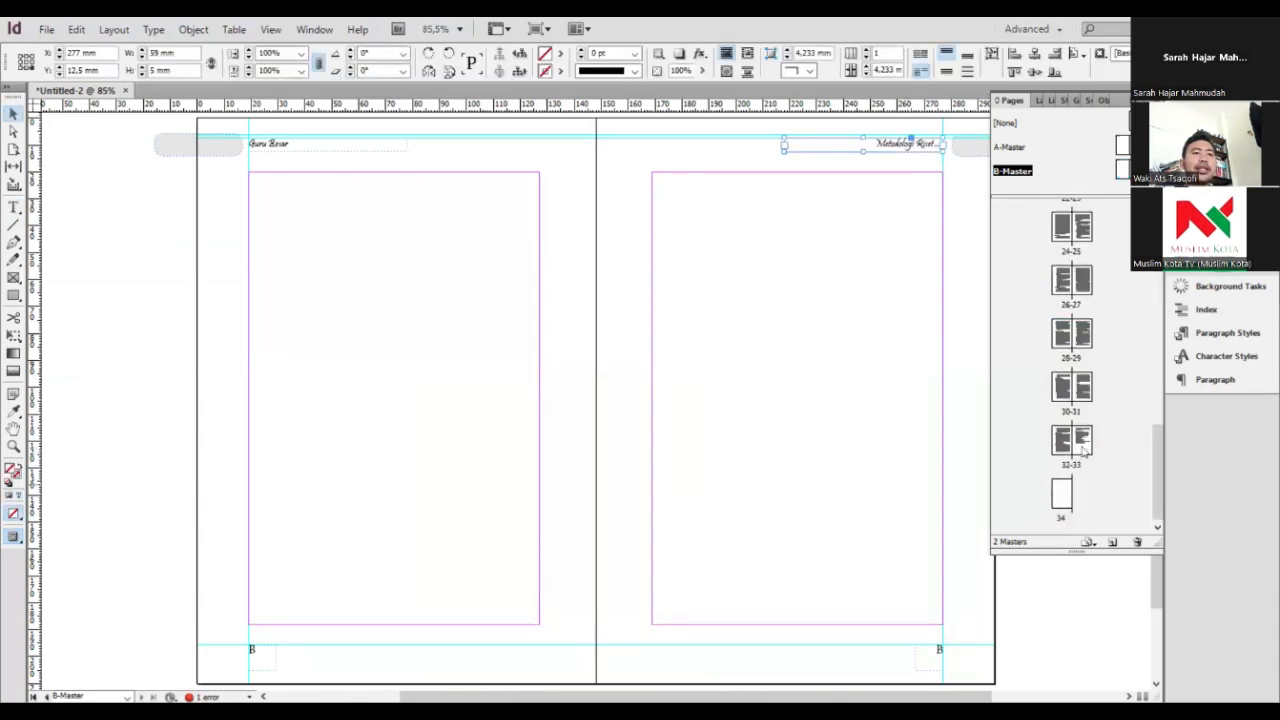
pyautogui.keyDown('shift'); pyautogui.click(1107, 443); pyautogui.keyUp('shift')
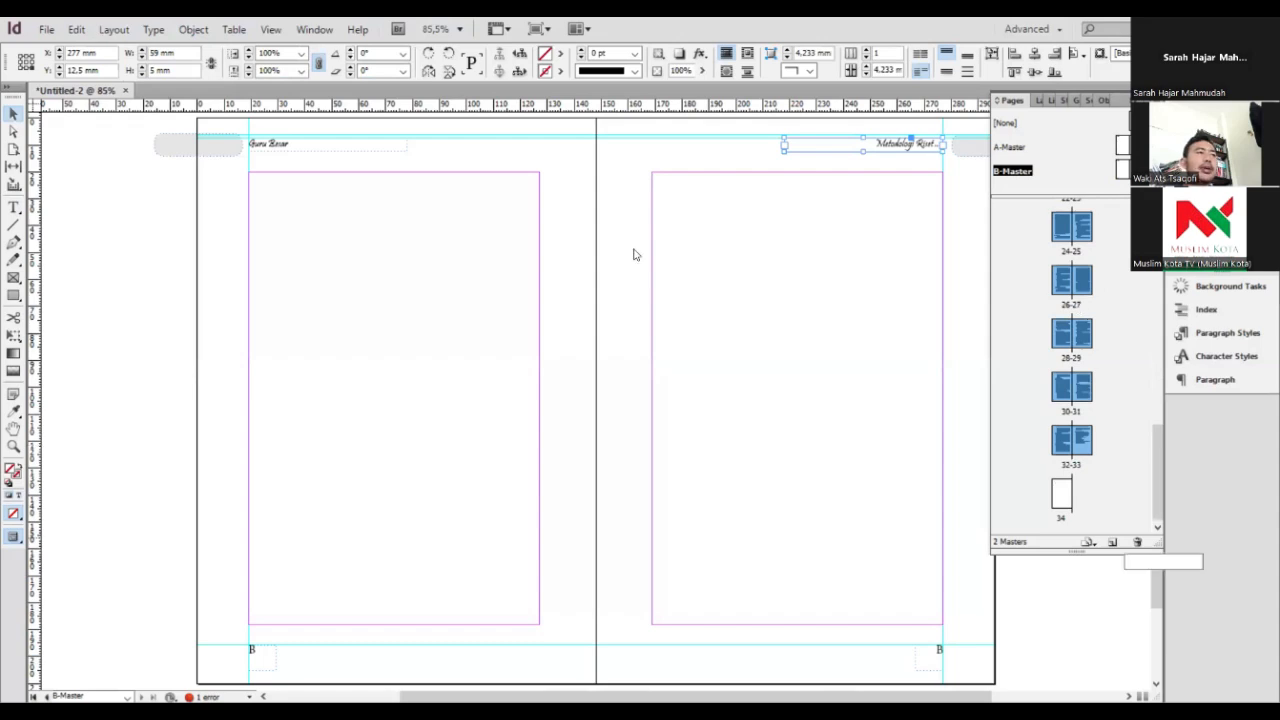
pyautogui.rightClick(1090, 387)
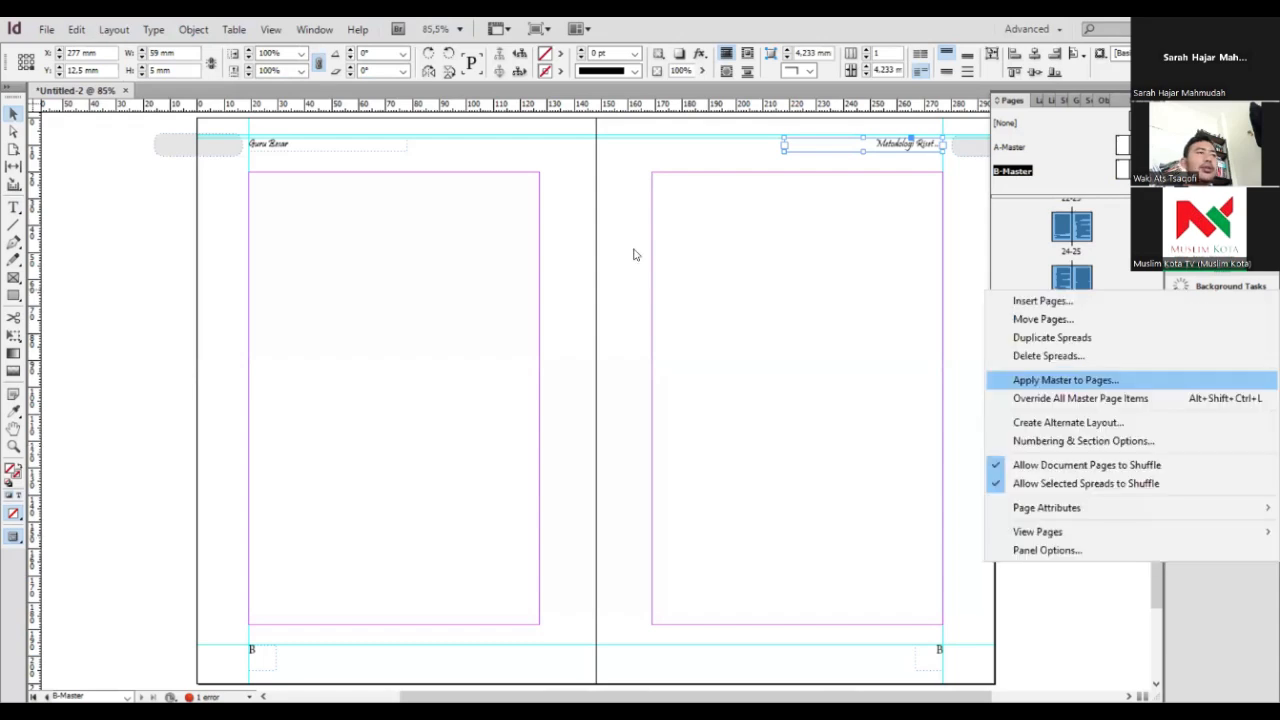
pyautogui.click(736, 252)
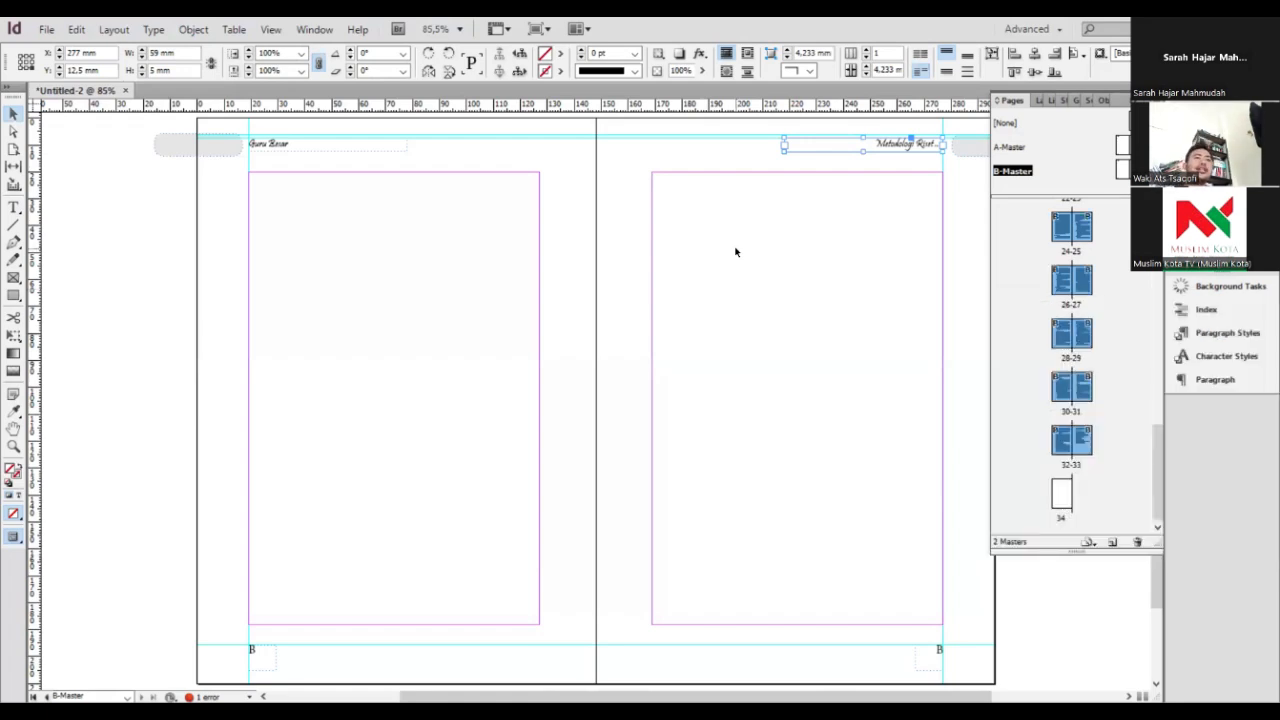
# Open page 1, the opening page of BAB I Pendahuluan
pyautogui.scroll(10, 1090, 330)
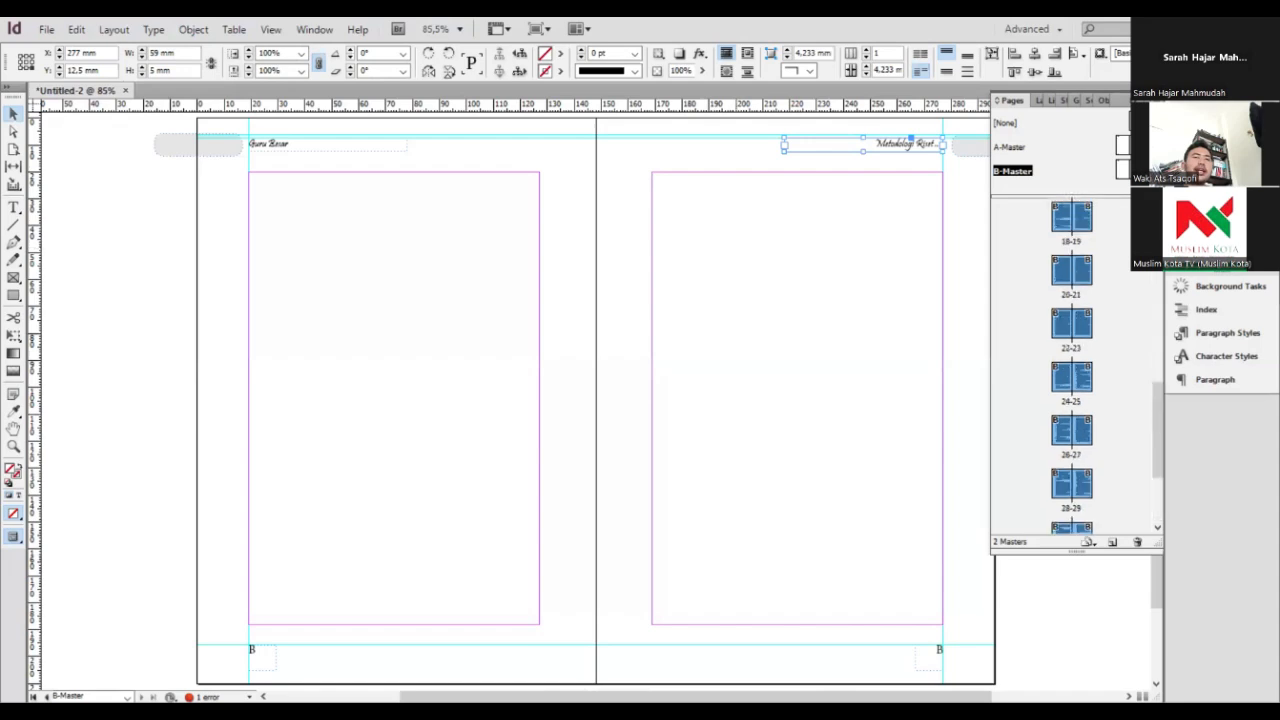
pyautogui.click(1088, 330)
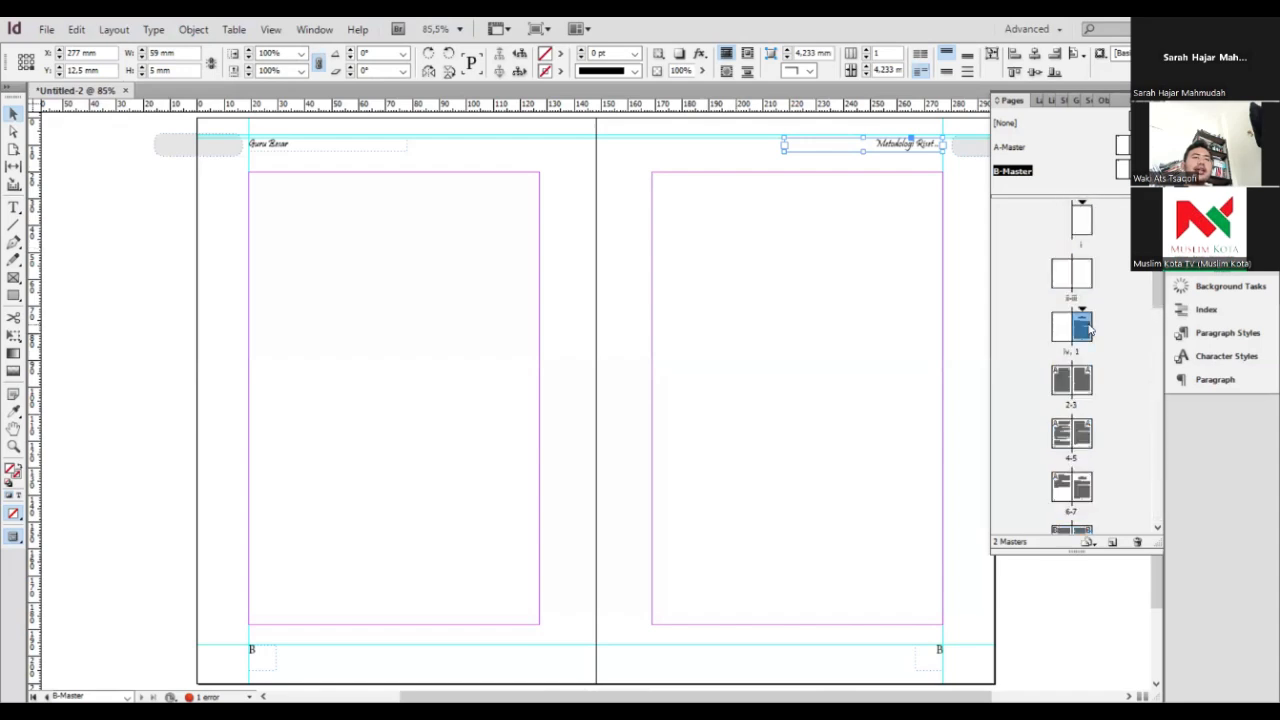
pyautogui.doubleClick(1087, 330)
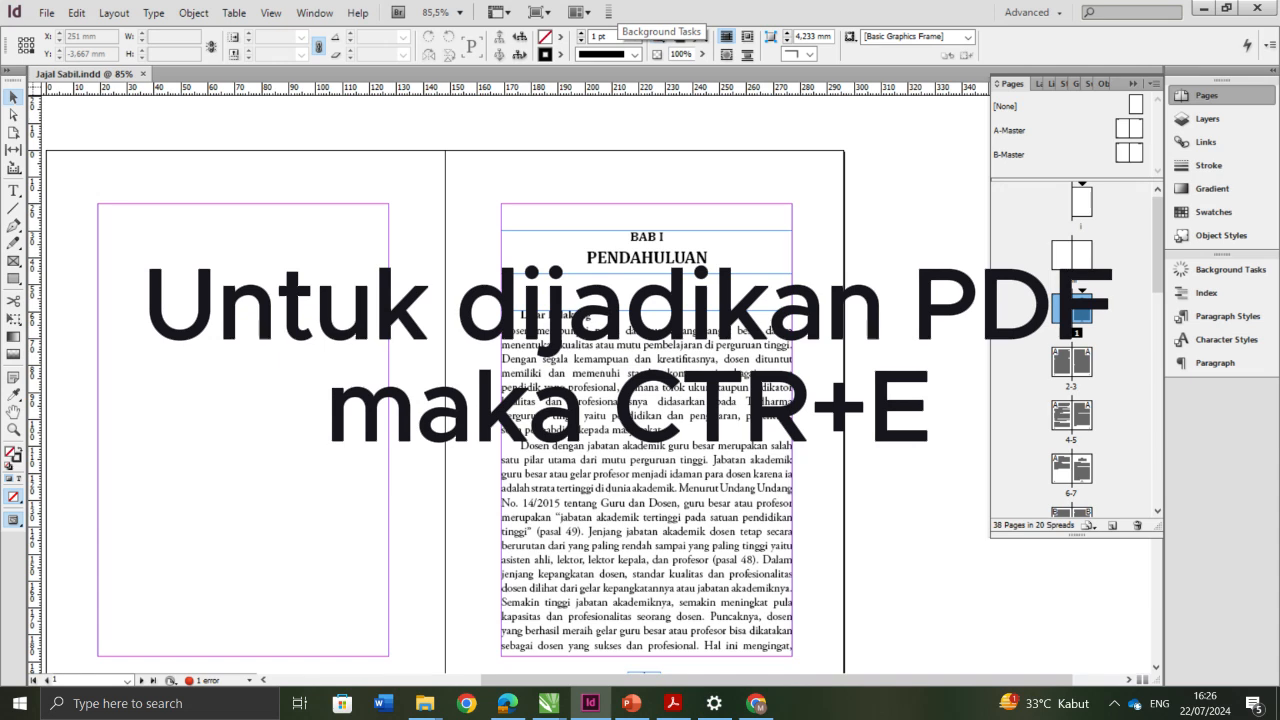
# Export all pages as an Adobe PDF (Print) file named "buku guru besar.pdf" with the High Quality Print preset
pyautogui.hotkey('ctrl', 'e')
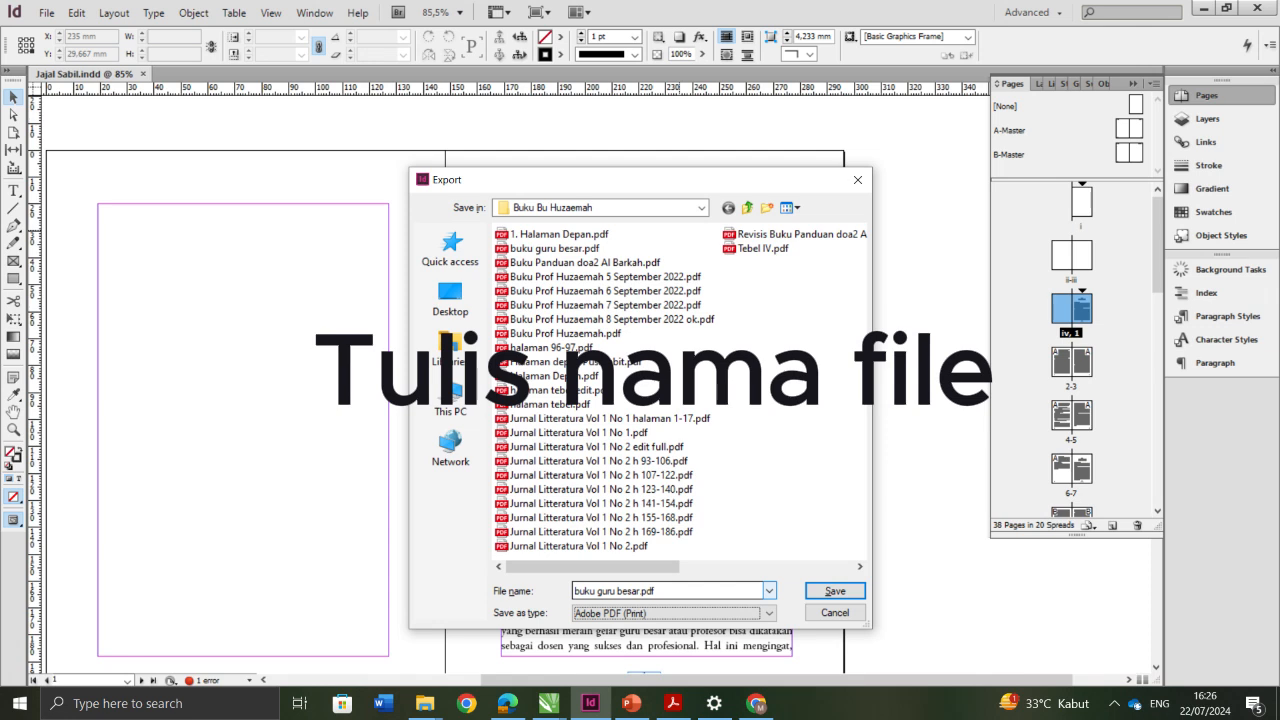
pyautogui.press('Return')
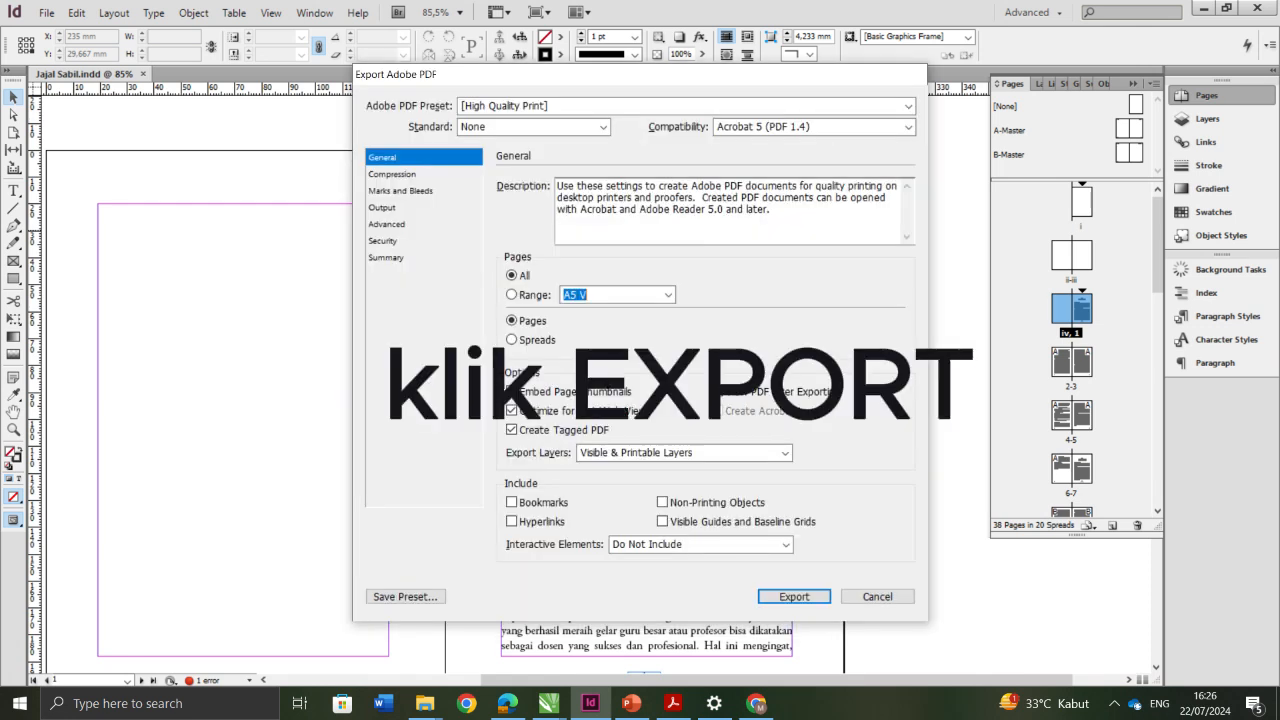
pyautogui.press('Return')
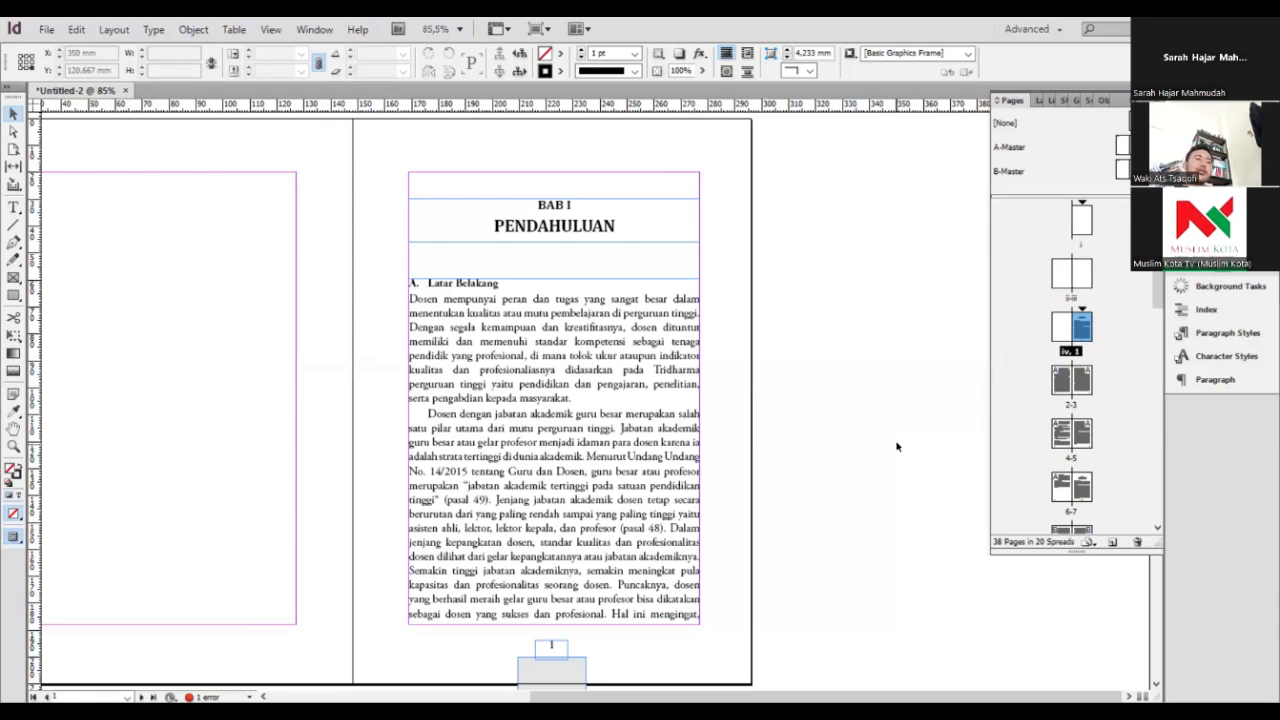
pyautogui.scroll(1, 909, 549)
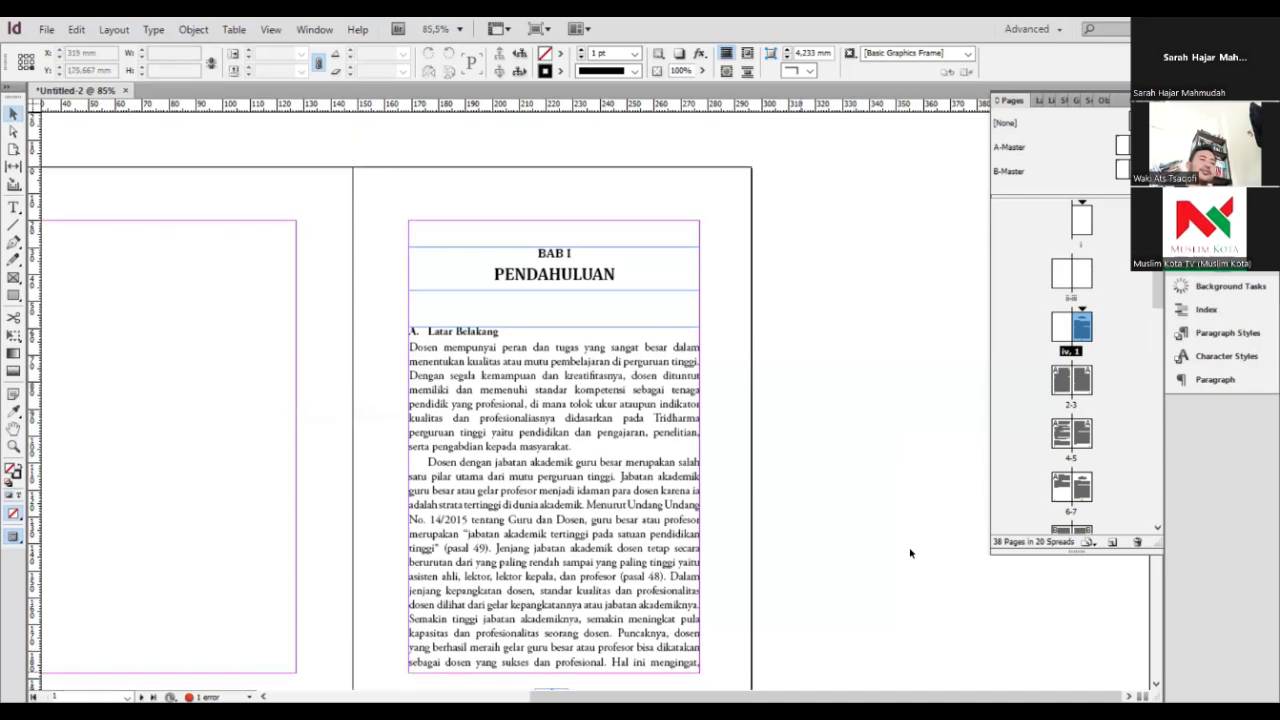